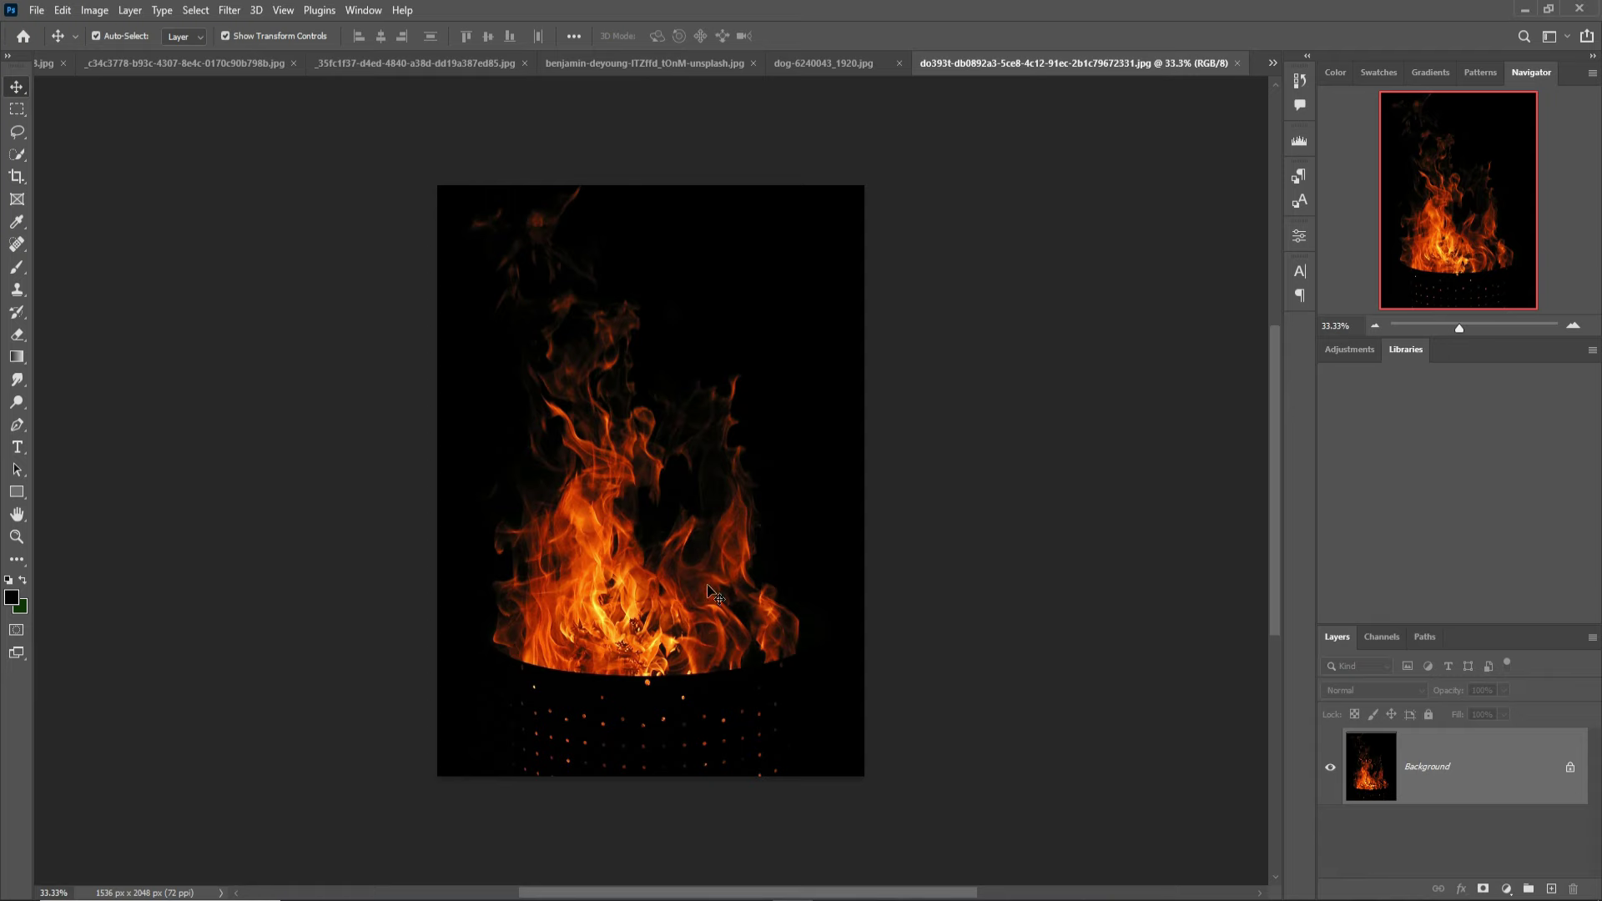
Create a new blank 1280 × 720 px, 300 ppi document from the Custom preset
{"action": "left_click", "coordinate": [179, 67]}
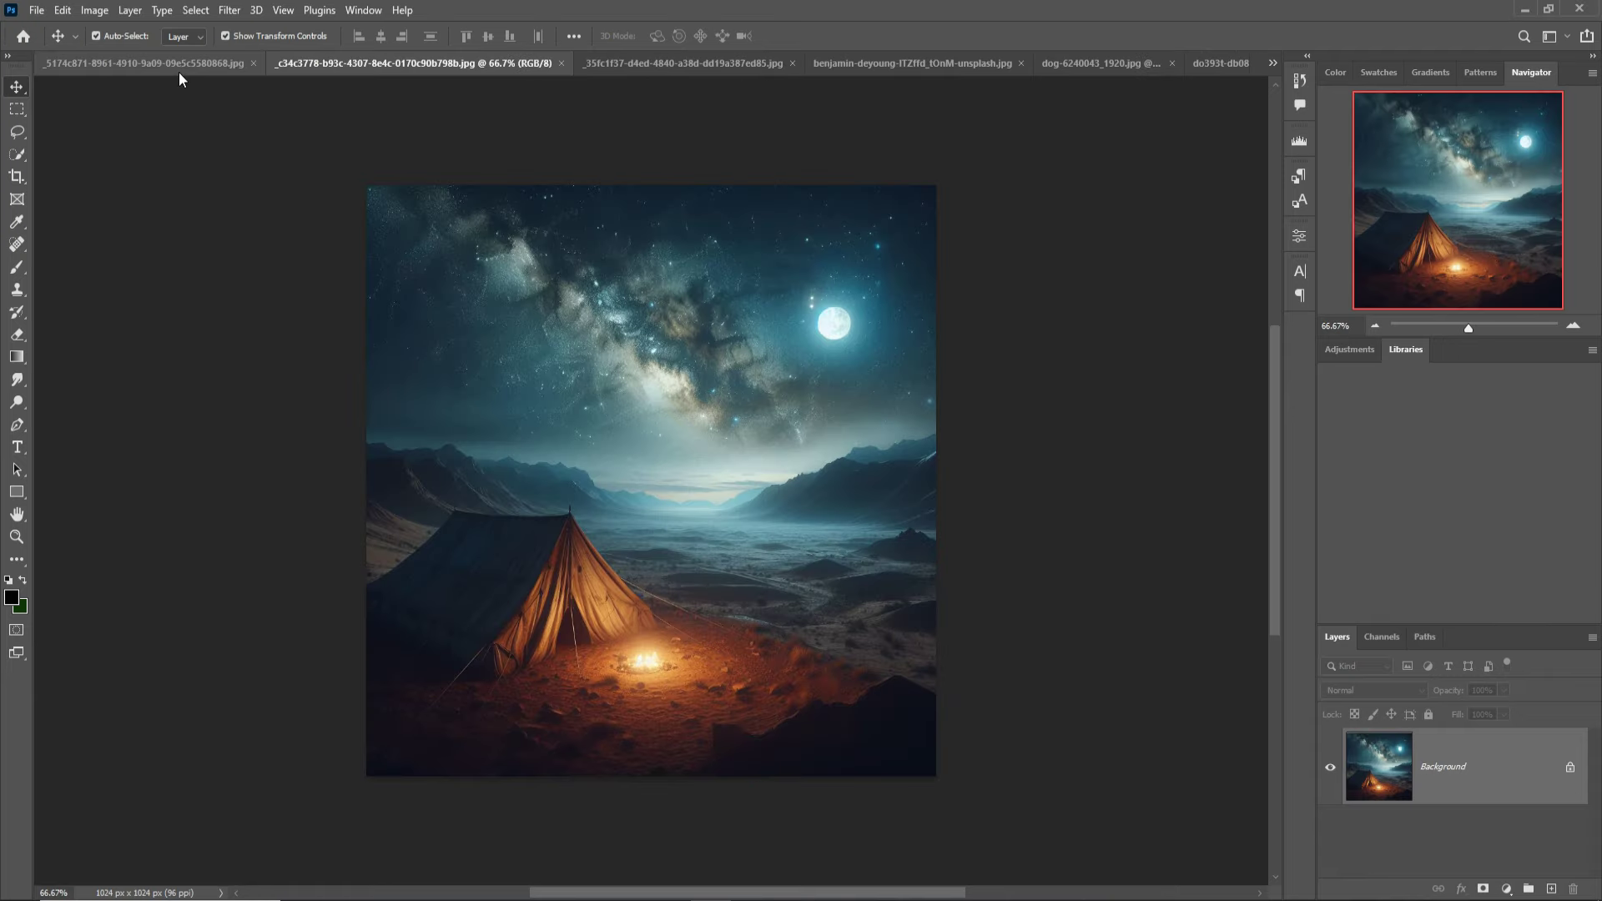
{"action": "left_click", "coordinate": [37, 10]}
{"action": "left_click", "coordinate": [54, 28]}
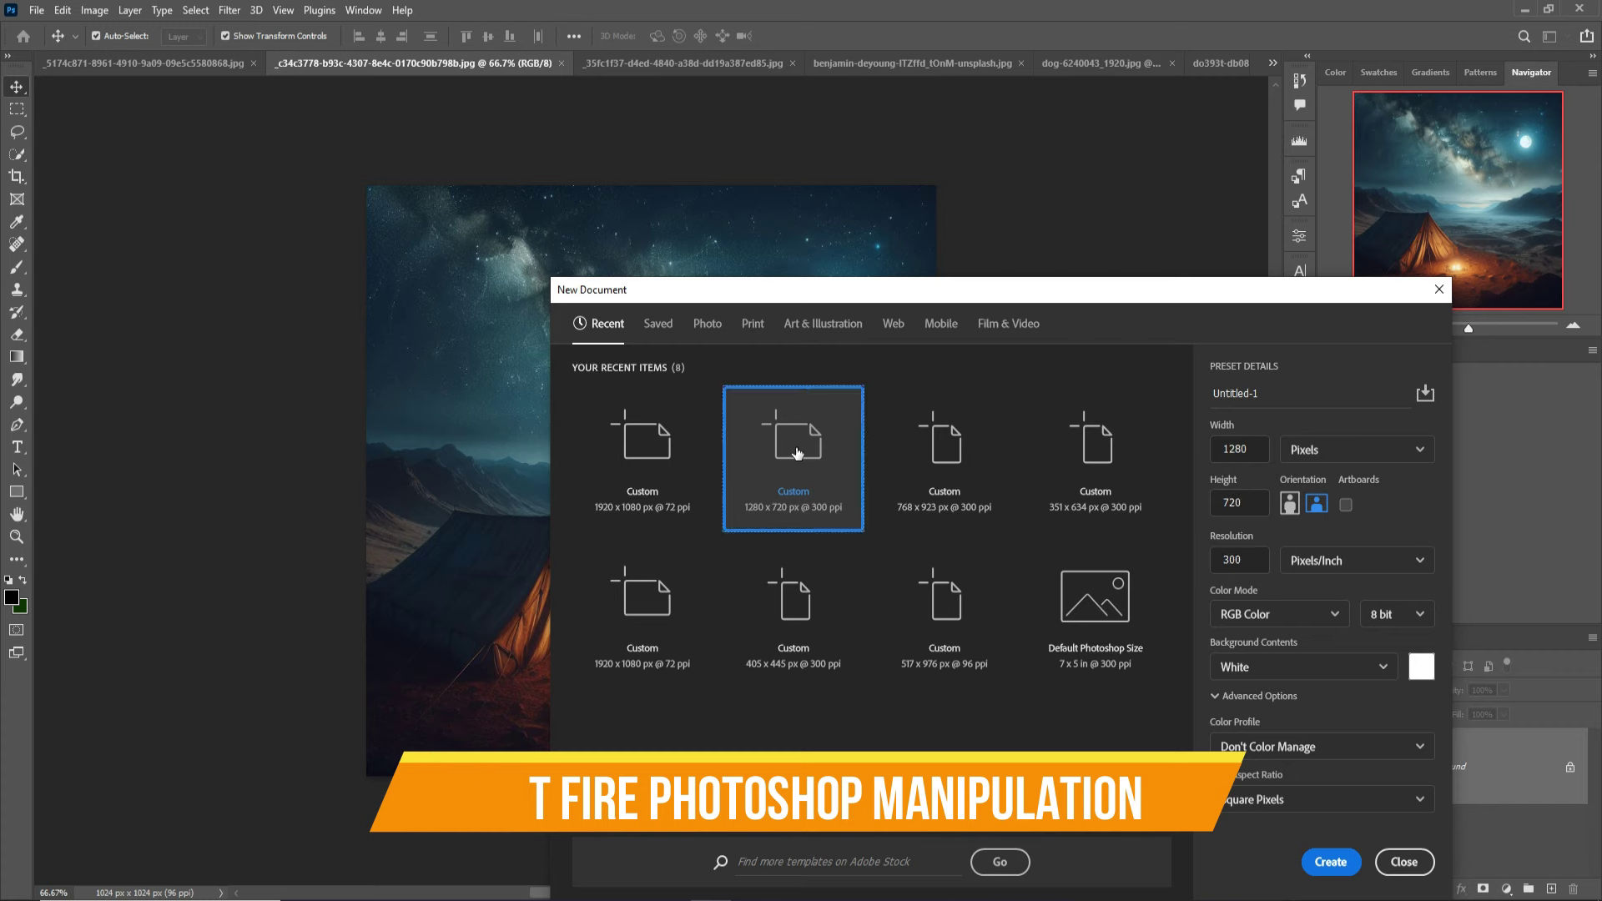
{"action": "left_click", "coordinate": [801, 459]}
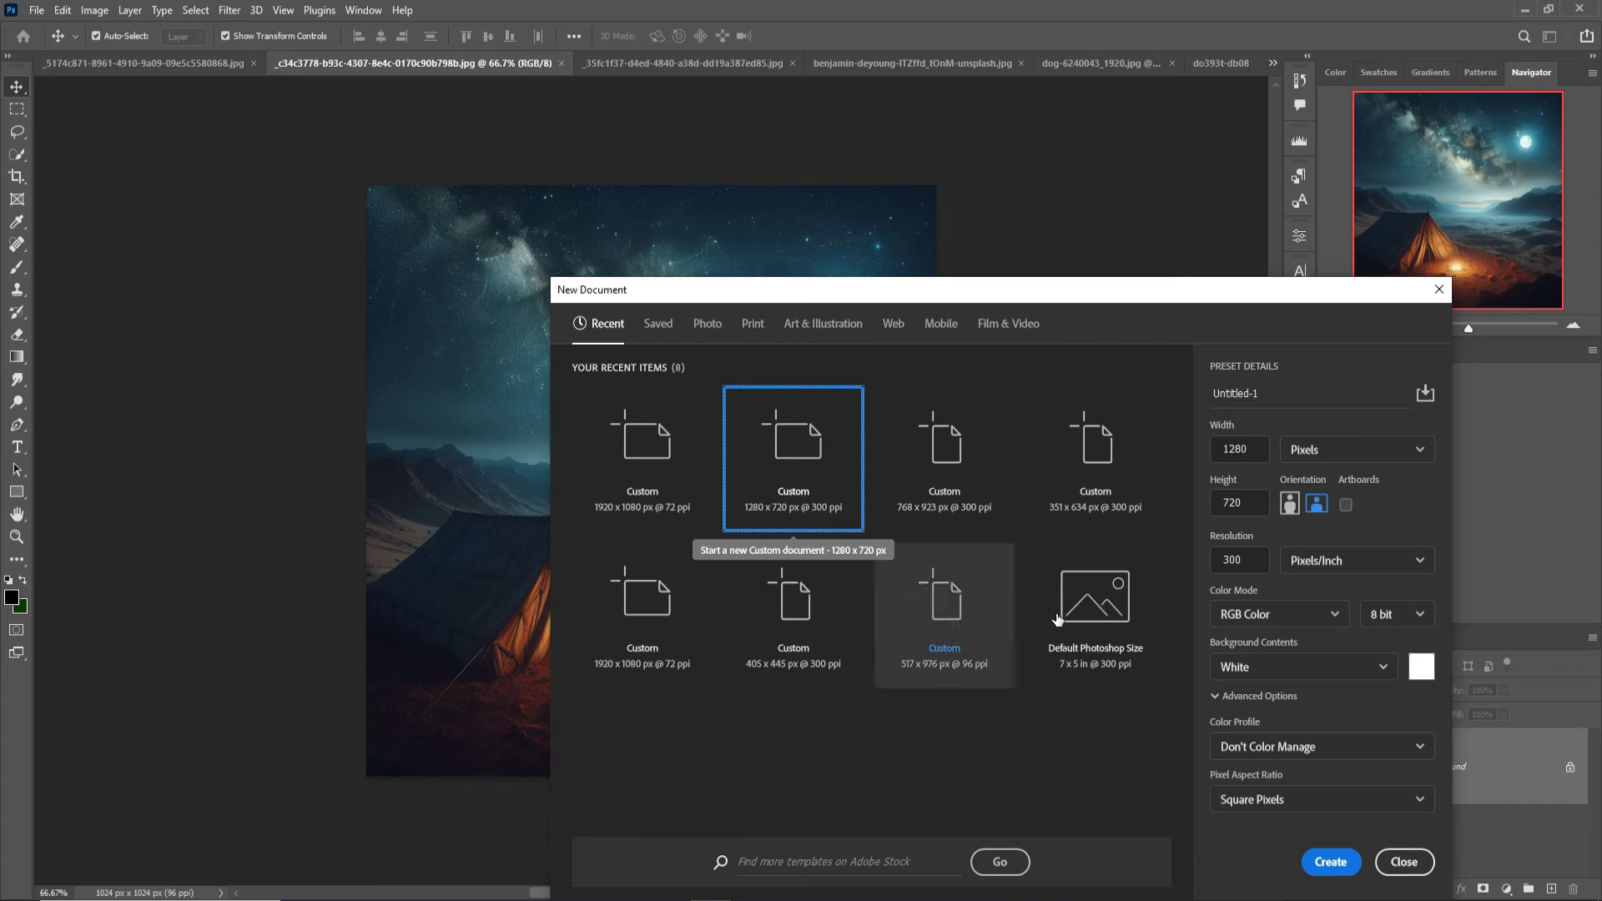
{"action": "left_click", "coordinate": [1328, 863]}
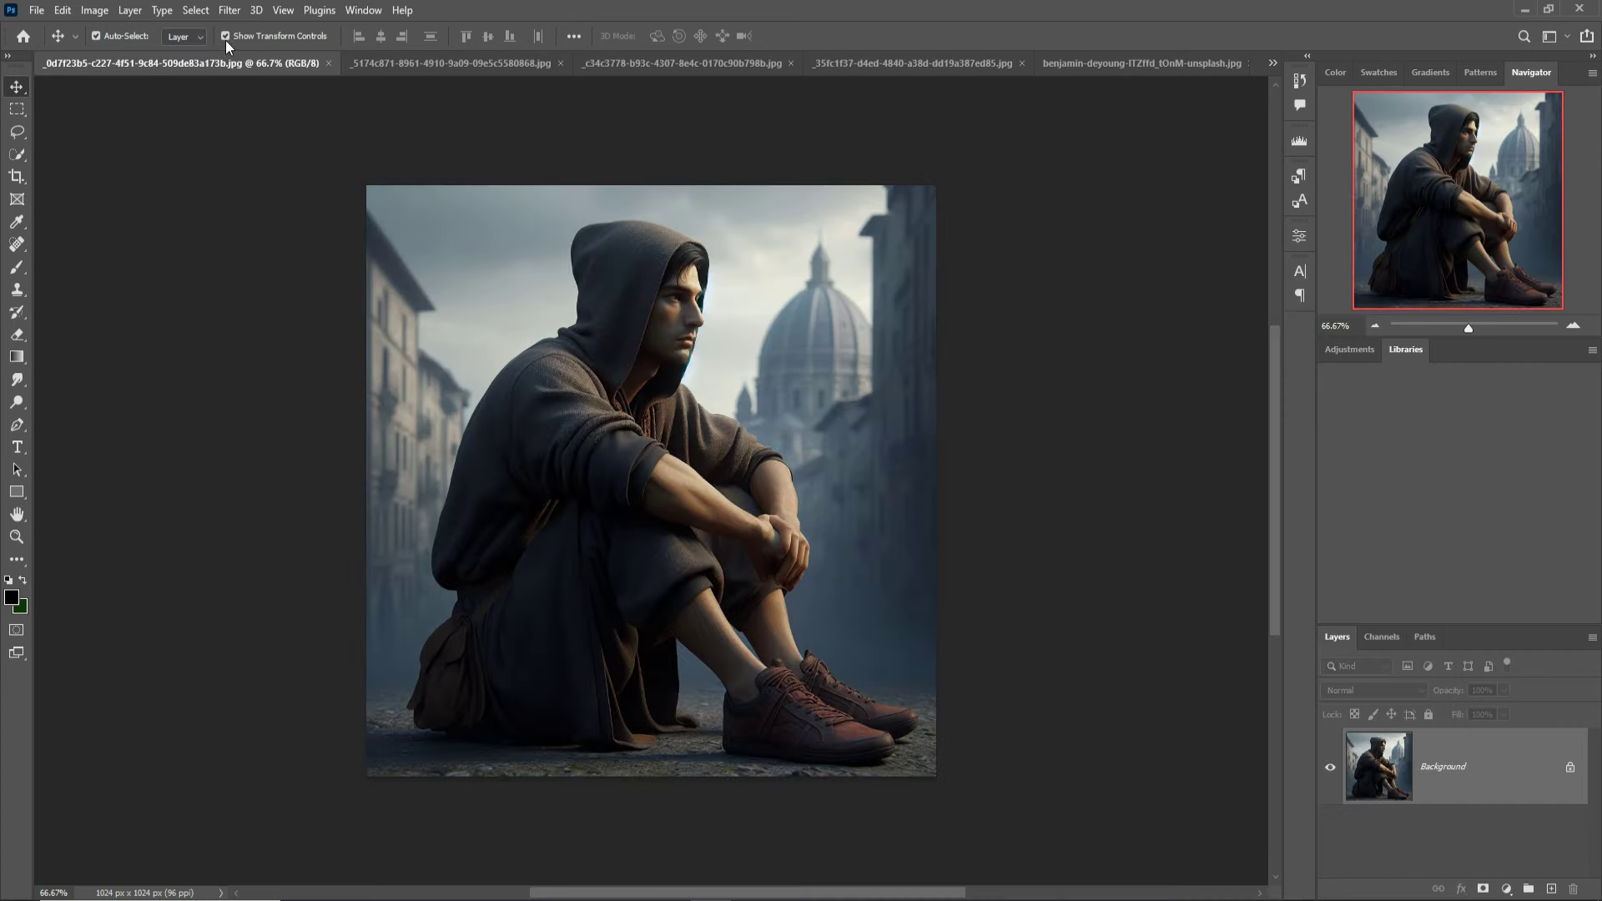
Select the hooded man with Select > Subject, then lasso in his missed nose tip at 300%
{"action": "left_click", "coordinate": [195, 10]}
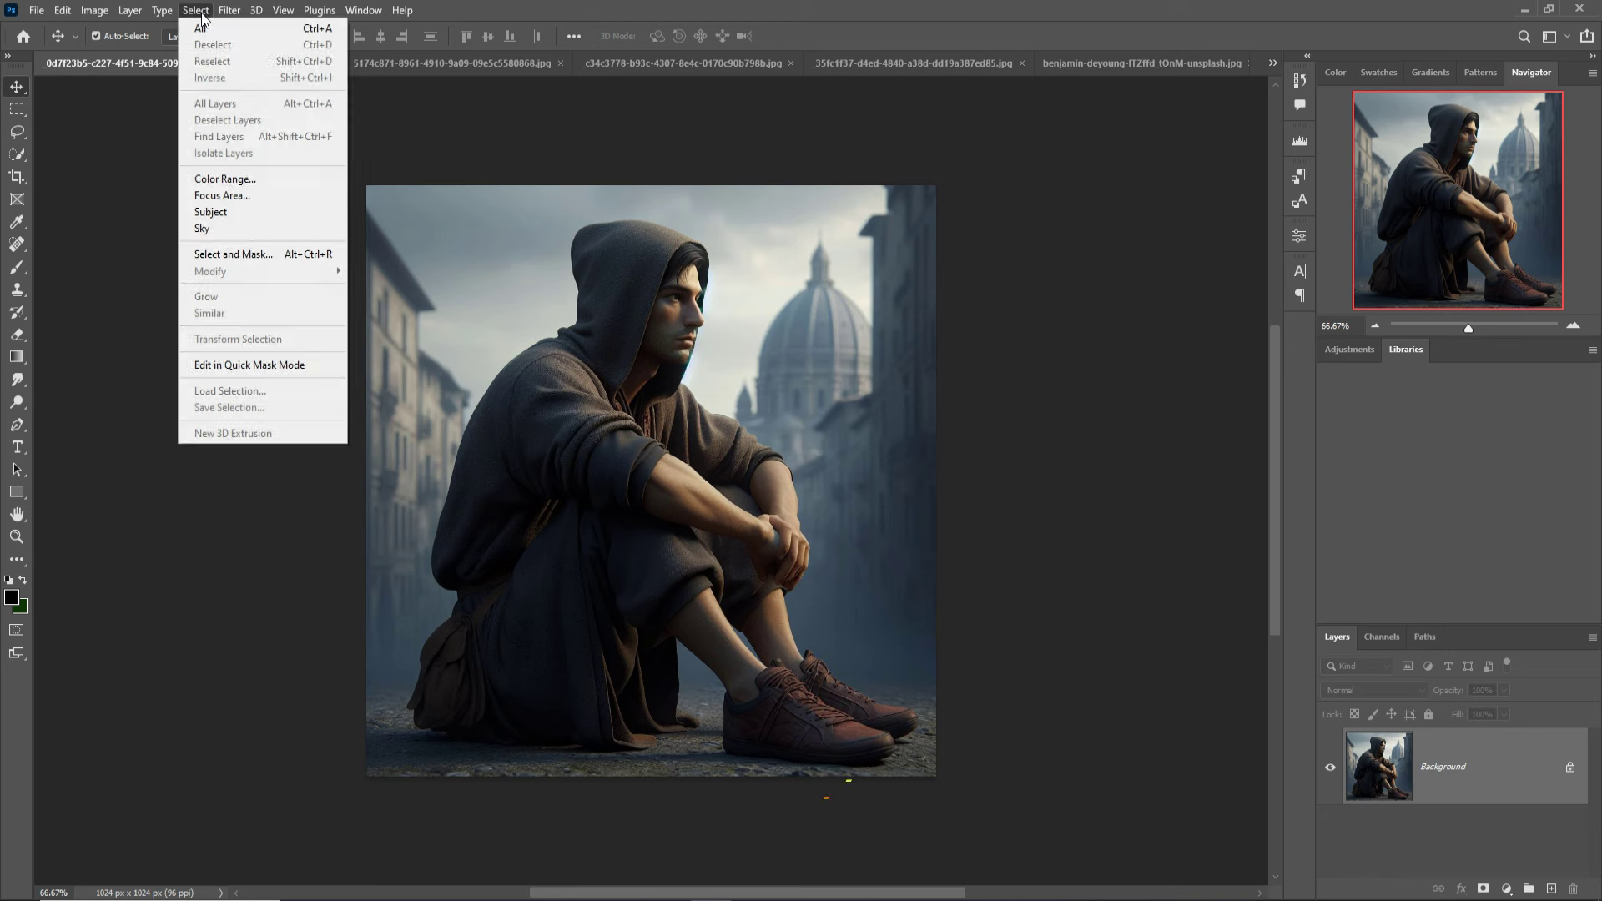
{"action": "left_click", "coordinate": [219, 212]}
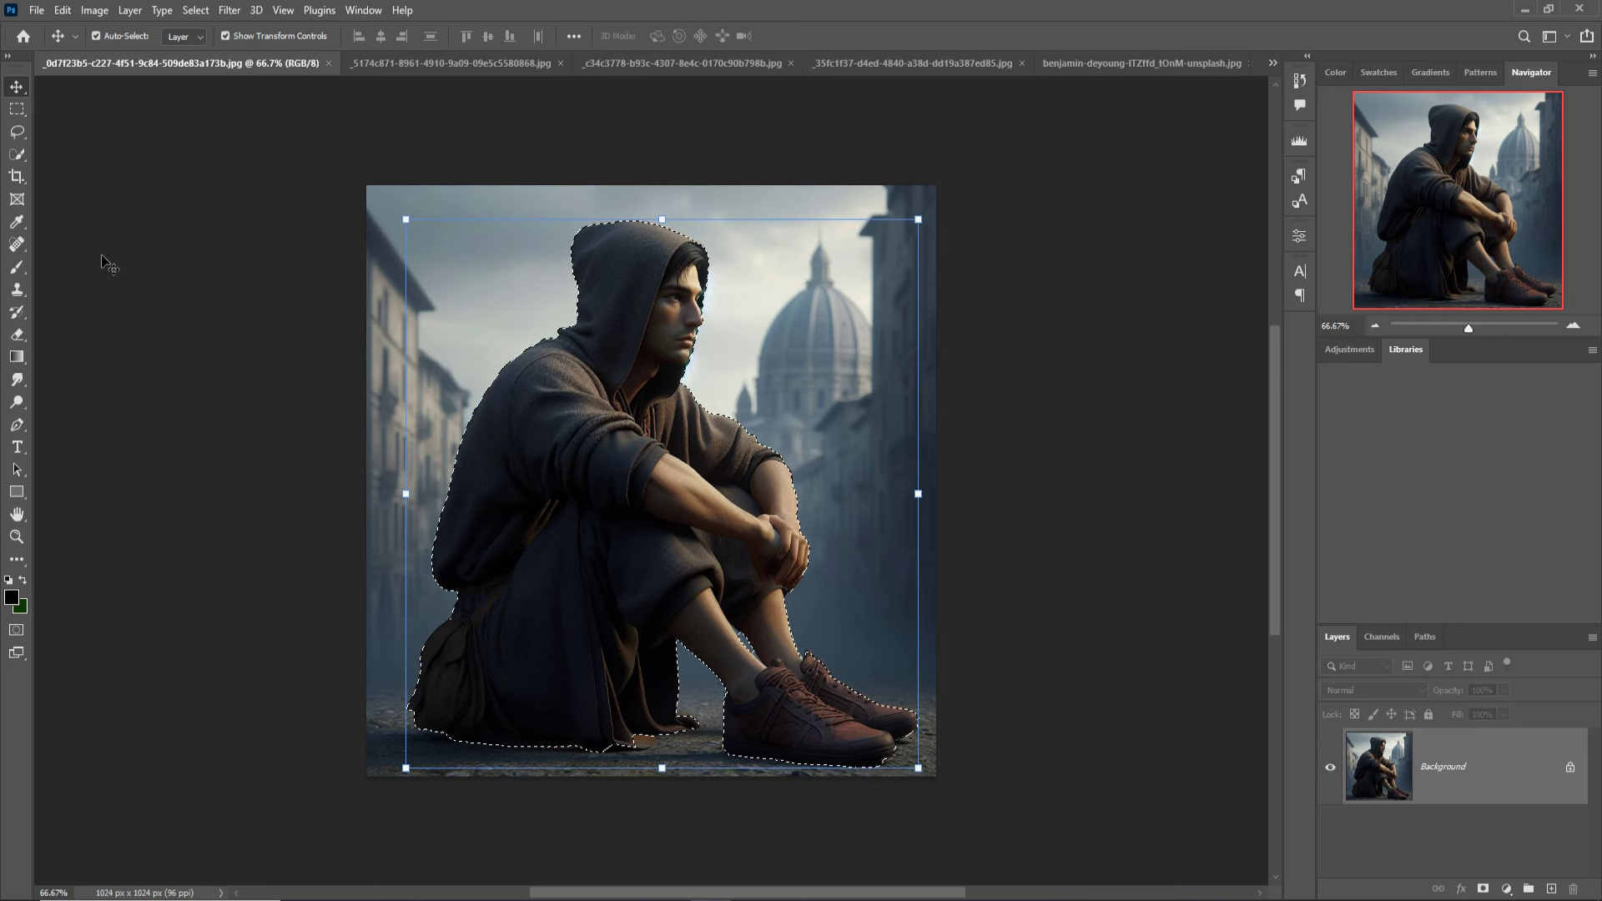
{"action": "left_click", "coordinate": [16, 134]}
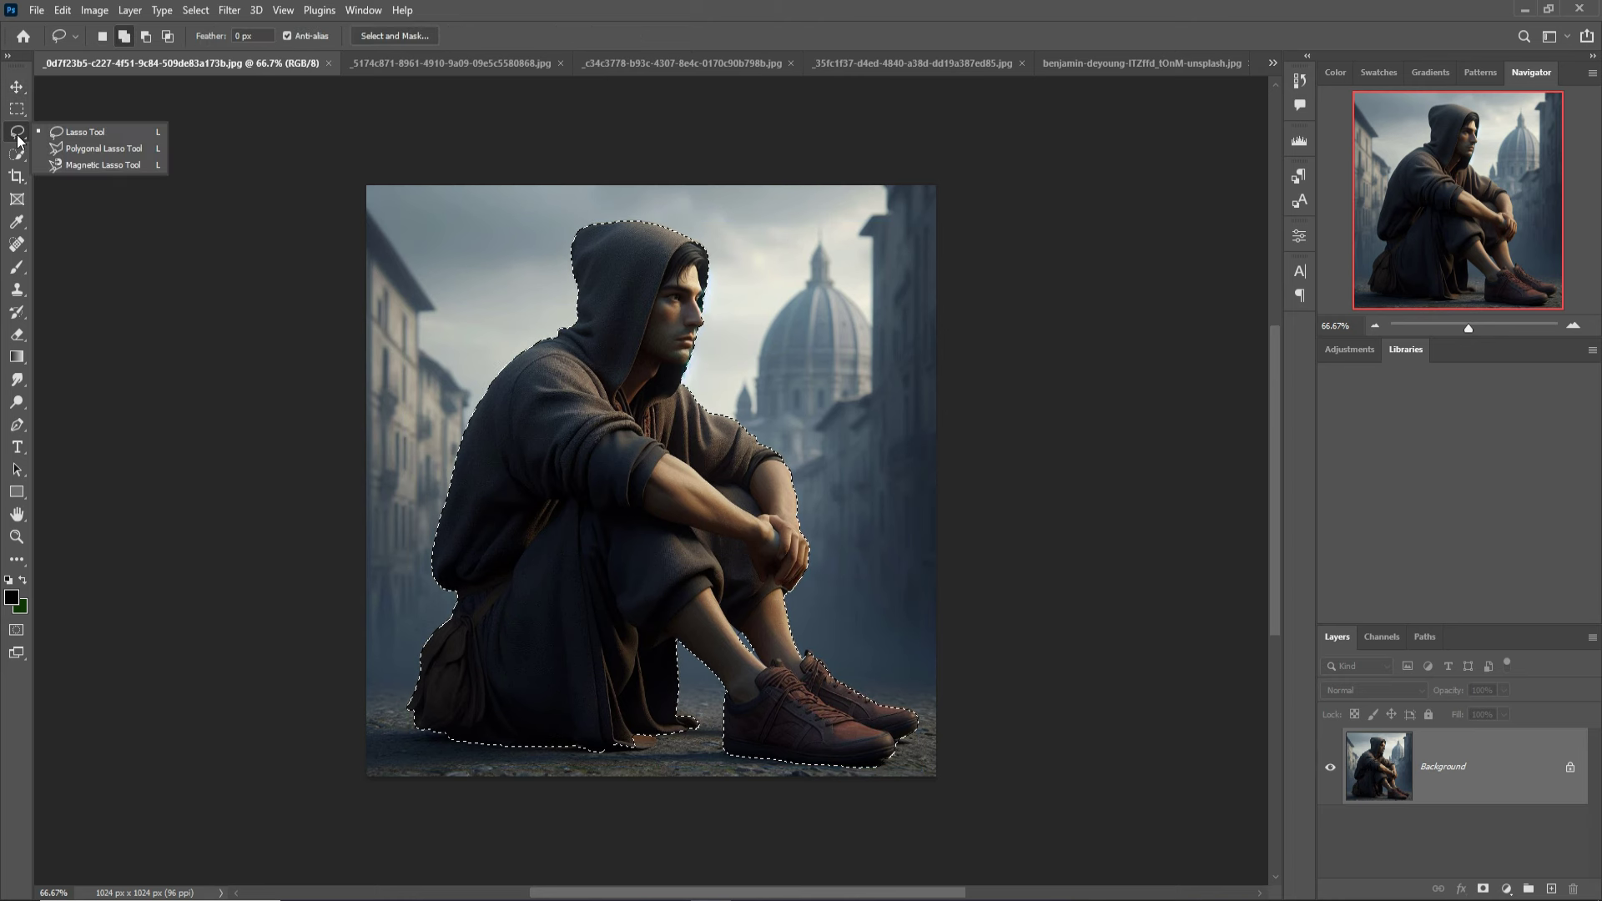
{"action": "left_click", "coordinate": [62, 137]}
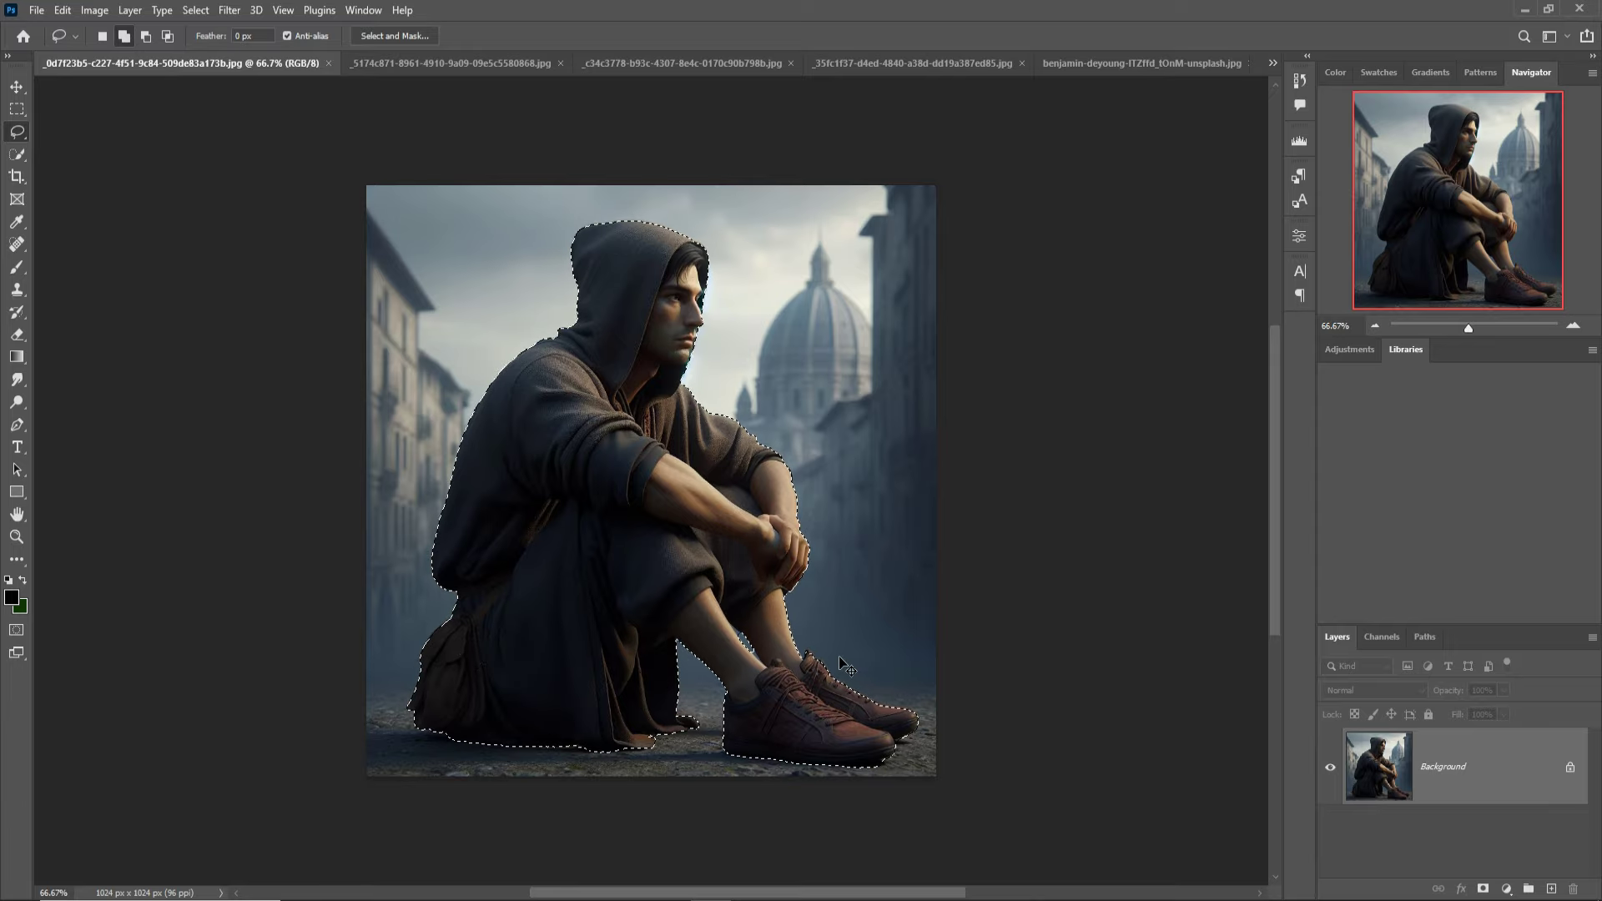
{"action": "key", "text": "ctrl+plus"}
{"action": "key", "text": "ctrl+plus"}
{"action": "key", "text": "ctrl+plus"}
{"action": "key", "text": "ctrl+plus"}
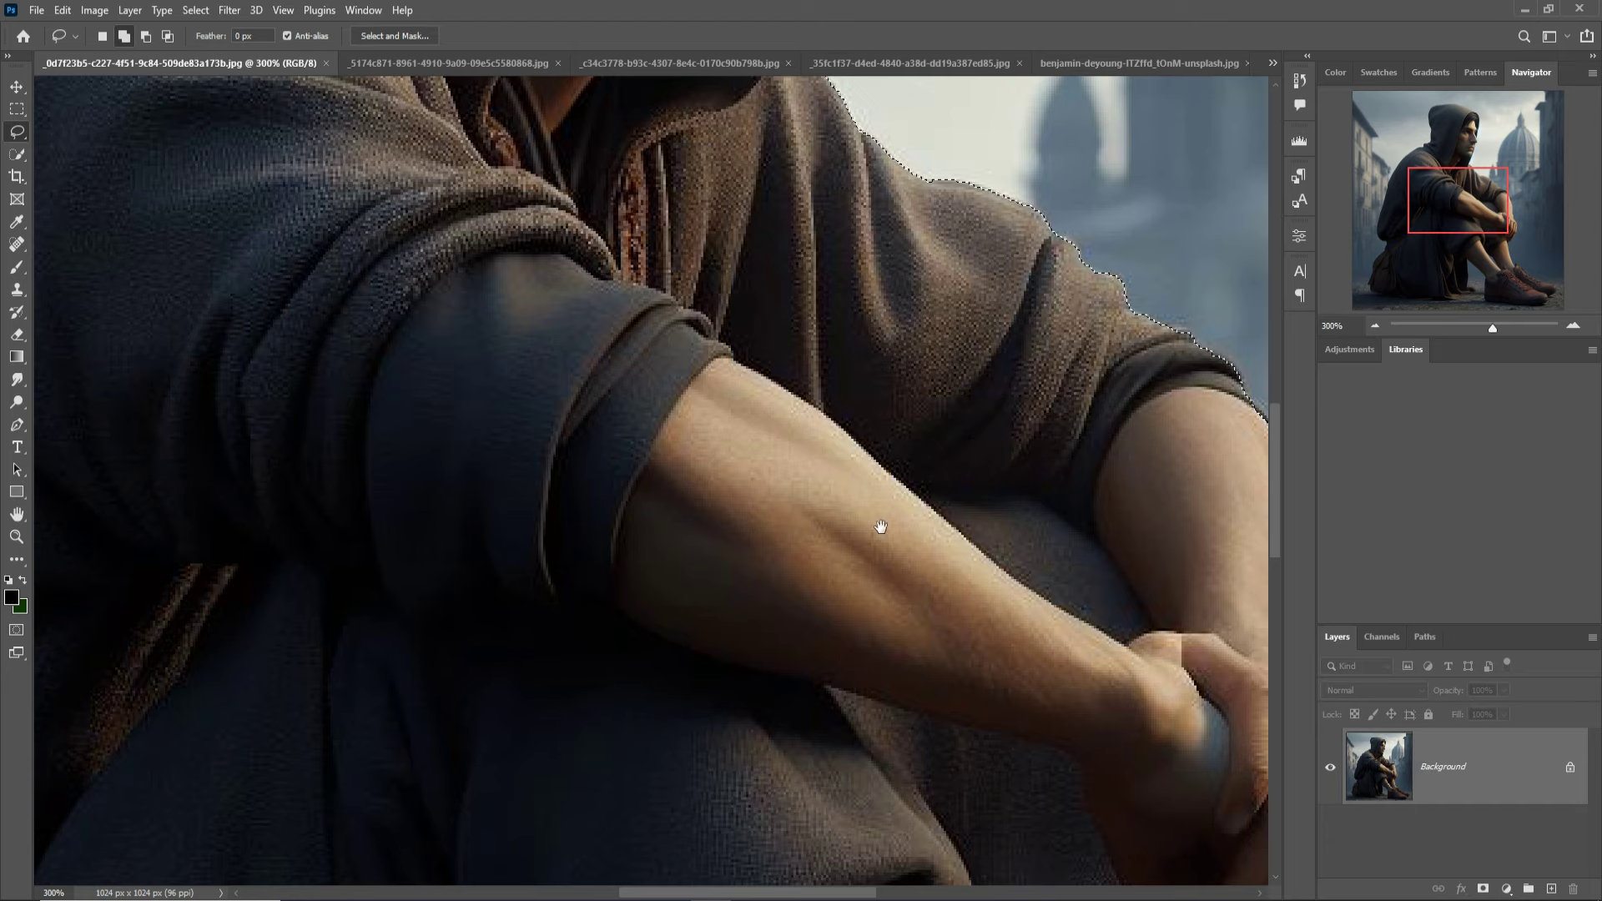
{"action": "left_click_drag", "start_coordinate": [876, 529], "coordinate": [829, 818]}
{"action": "left_click_drag", "start_coordinate": [822, 576], "coordinate": [797, 862]}
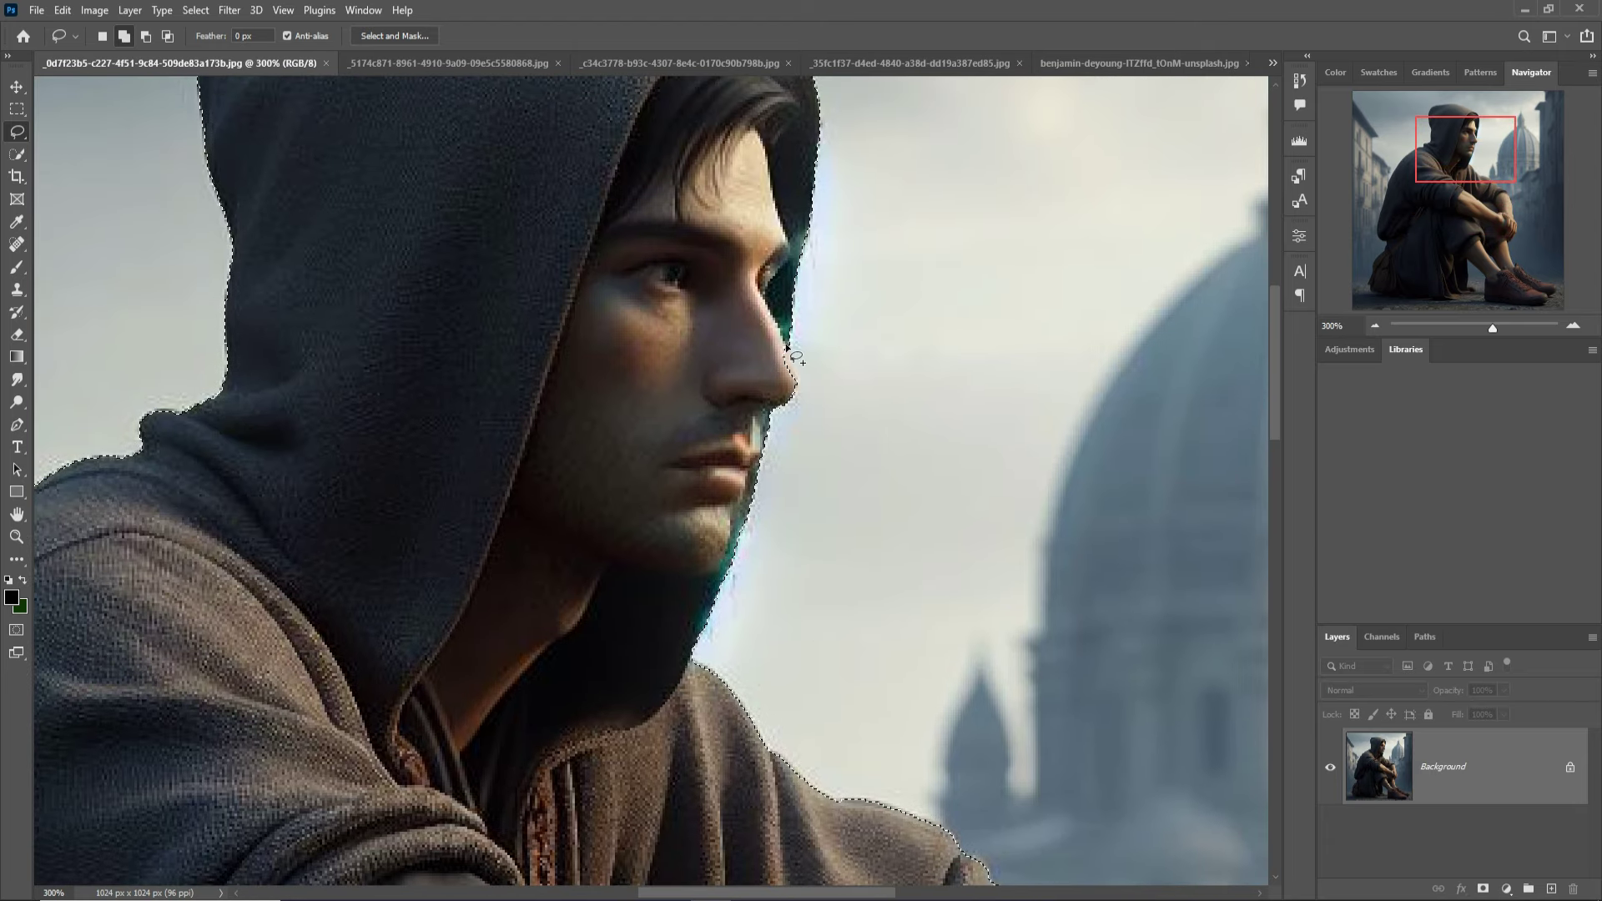
{"action": "left_click_drag", "start_coordinate": [794, 369], "coordinate": [800, 385]}
{"action": "left_click_drag", "start_coordinate": [788, 343], "coordinate": [785, 341]}
Drag the selected hooded man from his photo onto the Untitled-1 canvas
{"action": "left_click", "coordinate": [23, 92]}
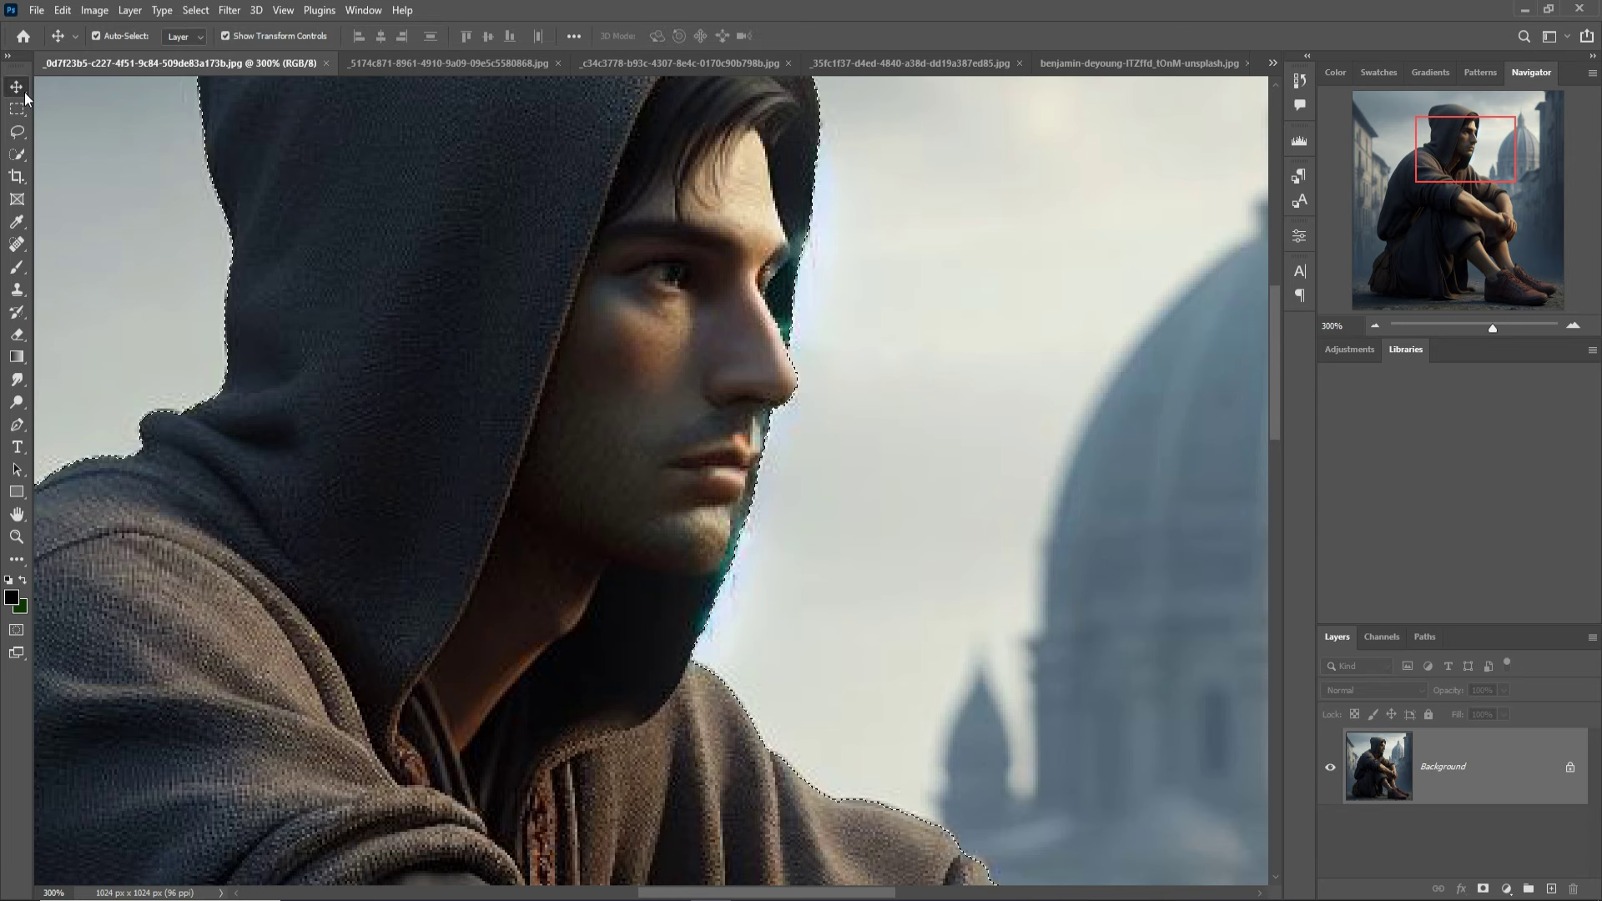
{"action": "key", "text": "ctrl+0"}
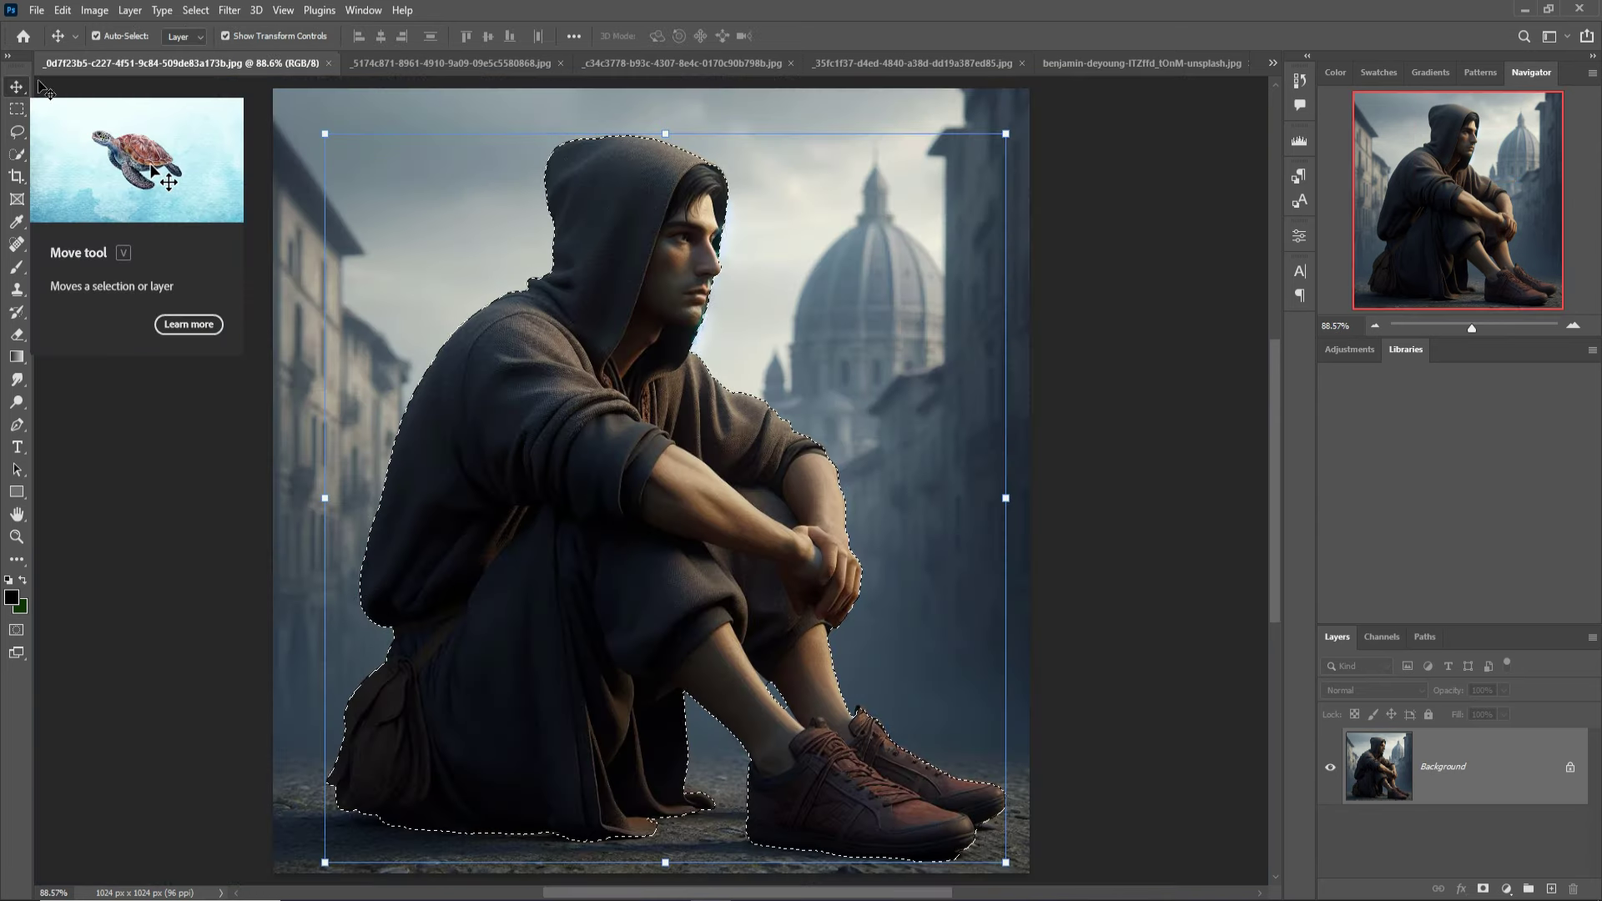
{"action": "mouse_move", "coordinate": [180, 63]}
{"action": "left_mouse_down"}
{"action": "mouse_move", "coordinate": [188, 93]}
{"action": "mouse_move", "coordinate": [935, 183]}
{"action": "left_mouse_up"}
{"action": "left_click", "coordinate": [1273, 62]}
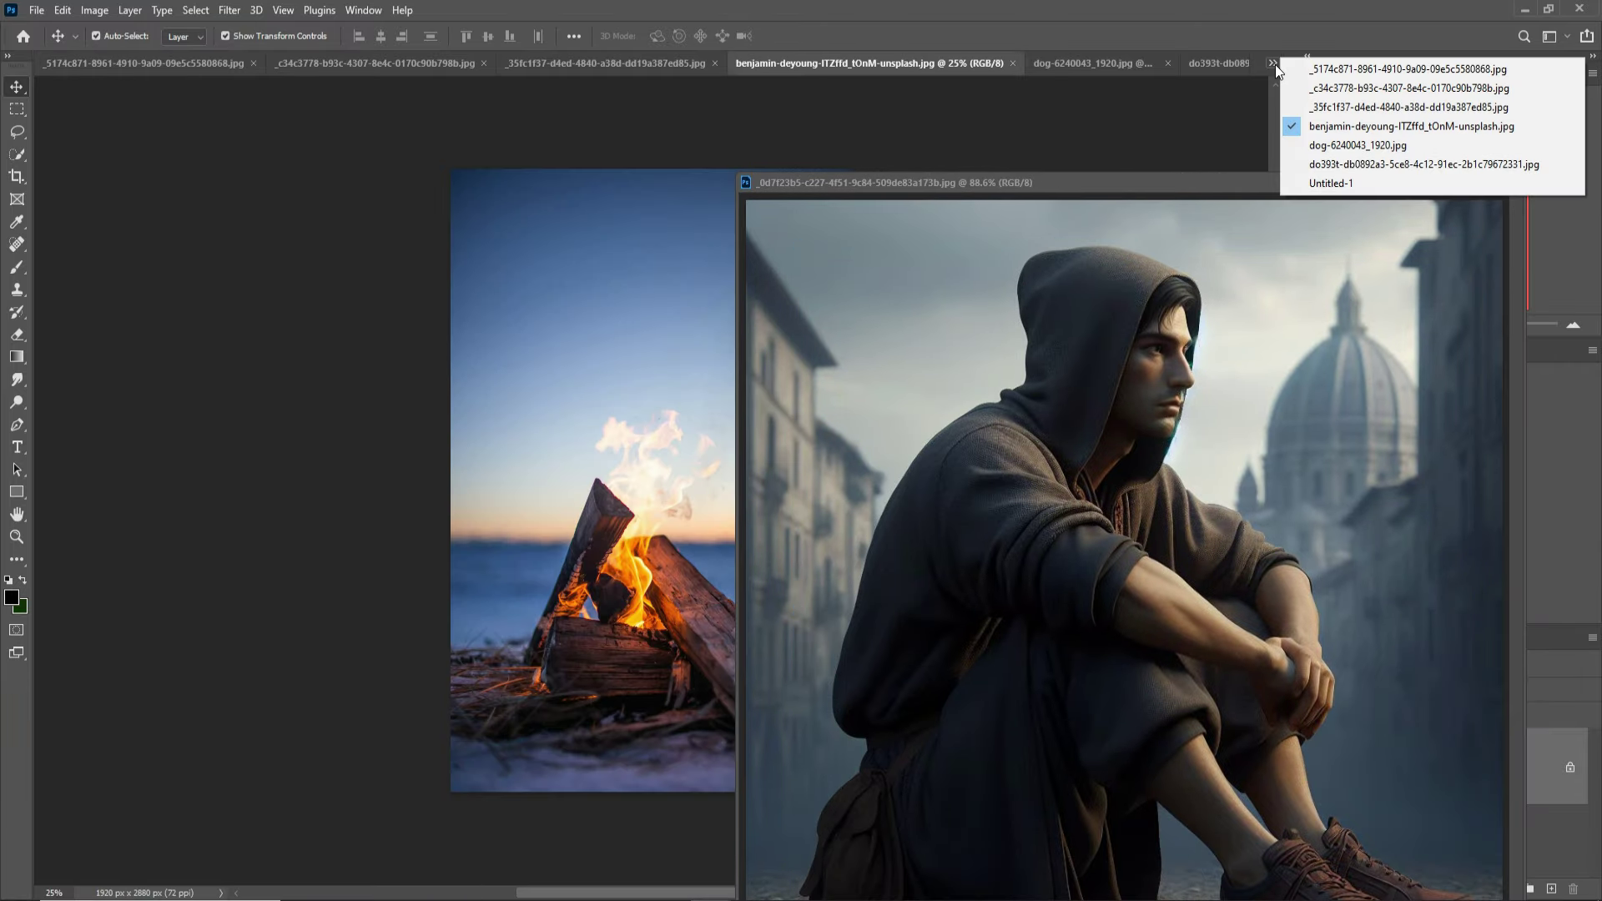
{"action": "left_click", "coordinate": [1313, 184]}
{"action": "left_click", "coordinate": [1103, 438]}
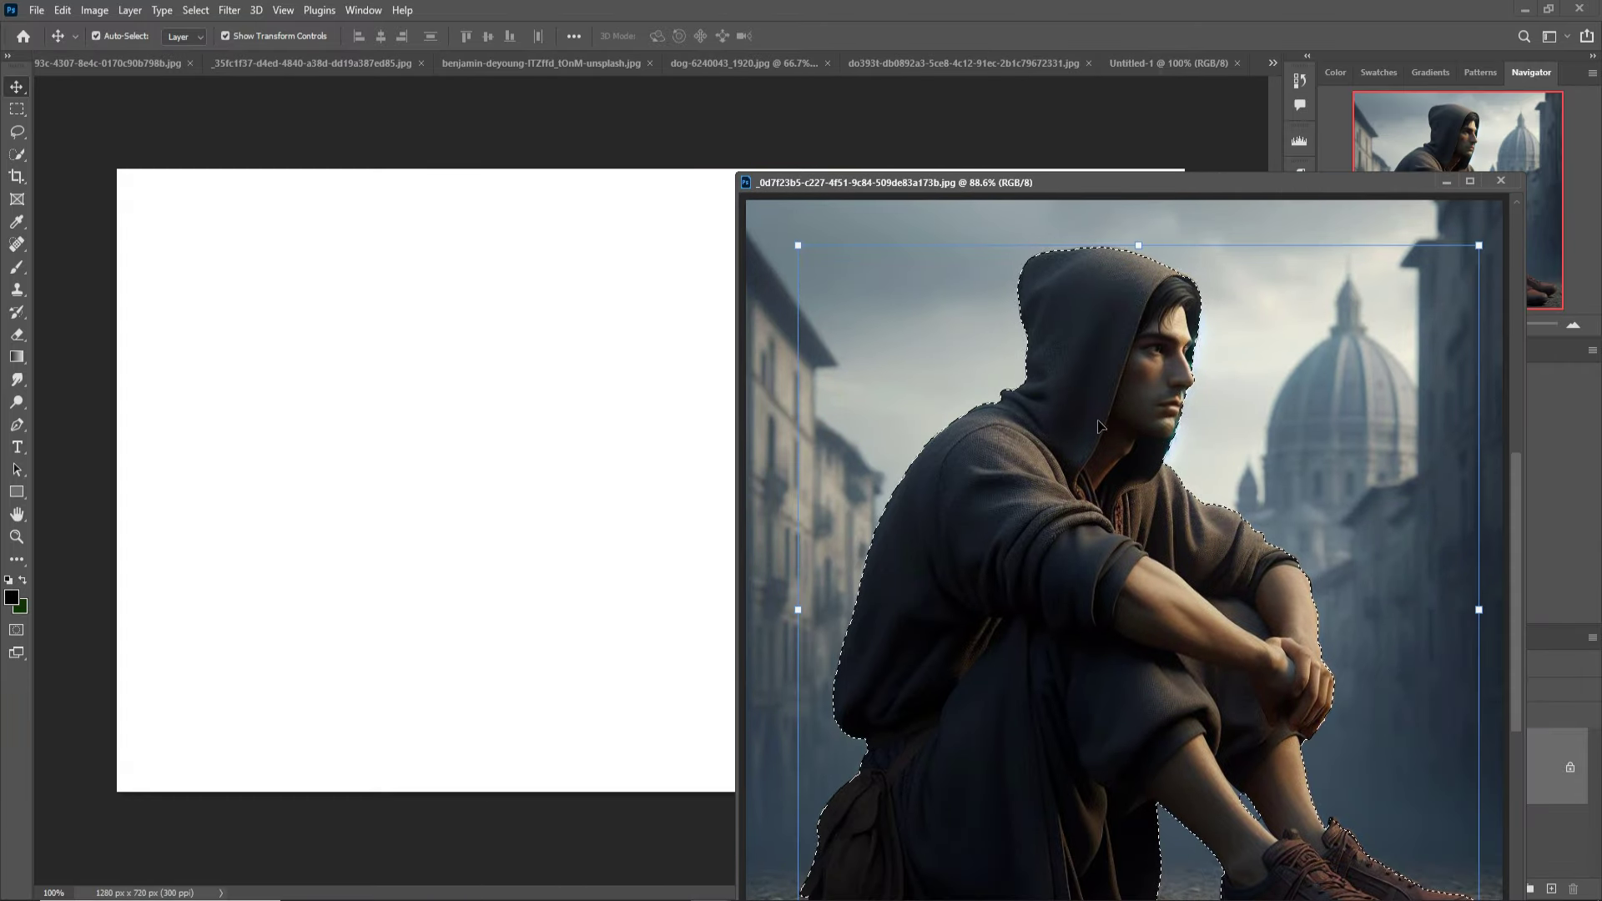
{"action": "mouse_move", "coordinate": [1107, 394]}
{"action": "left_mouse_down"}
{"action": "mouse_move", "coordinate": [1116, 421]}
{"action": "mouse_move", "coordinate": [512, 373]}
{"action": "left_mouse_up"}
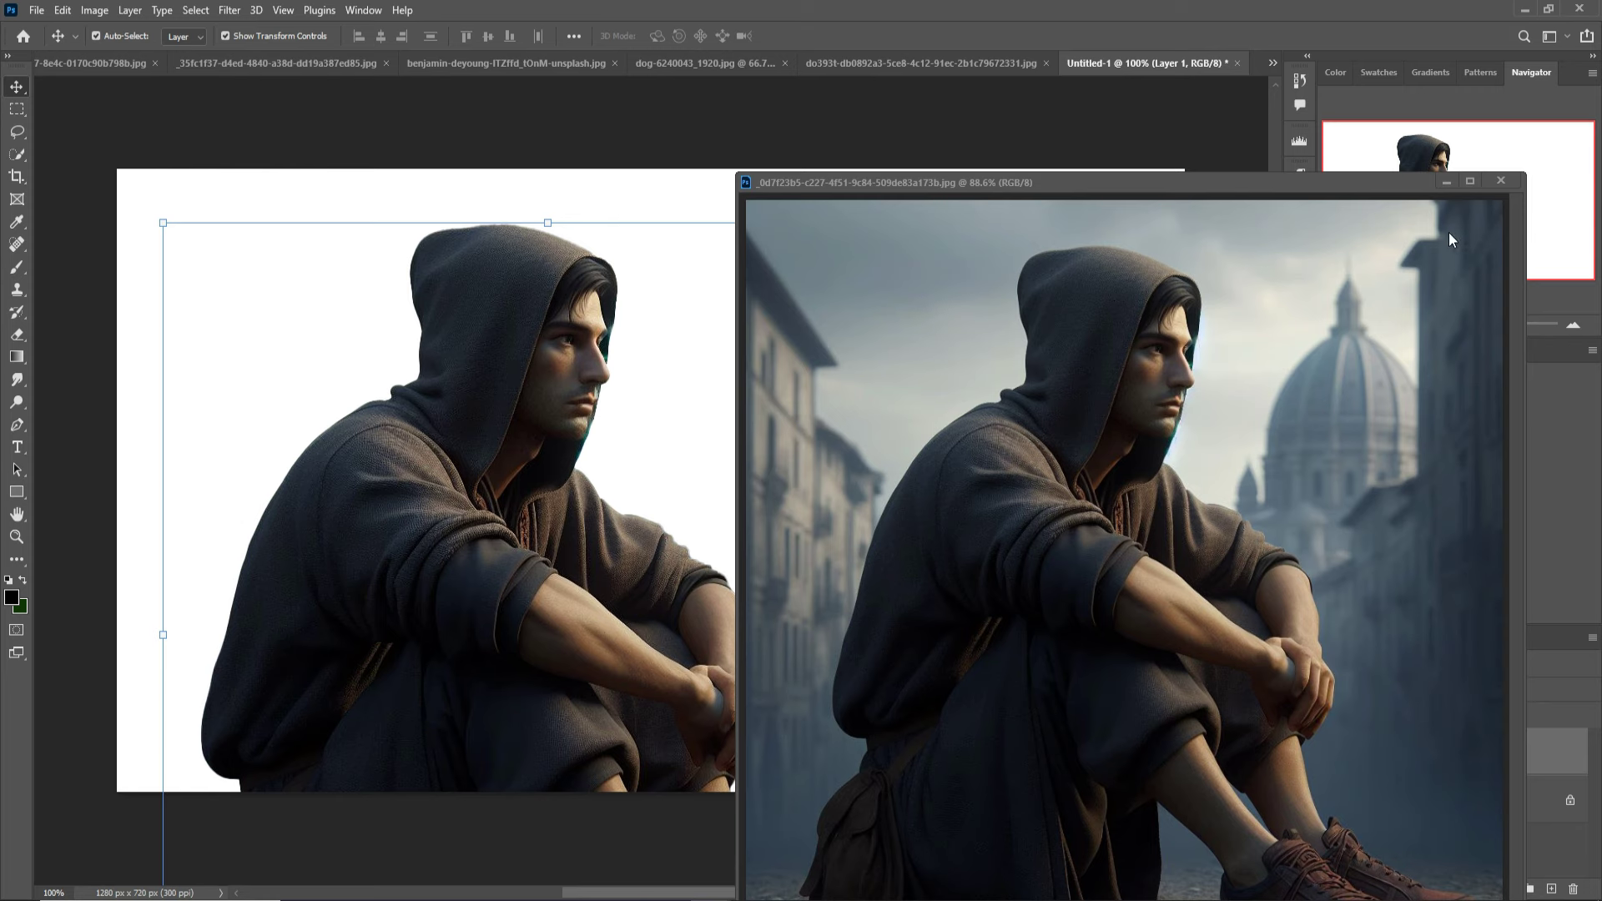
{"action": "left_click", "coordinate": [1445, 181]}
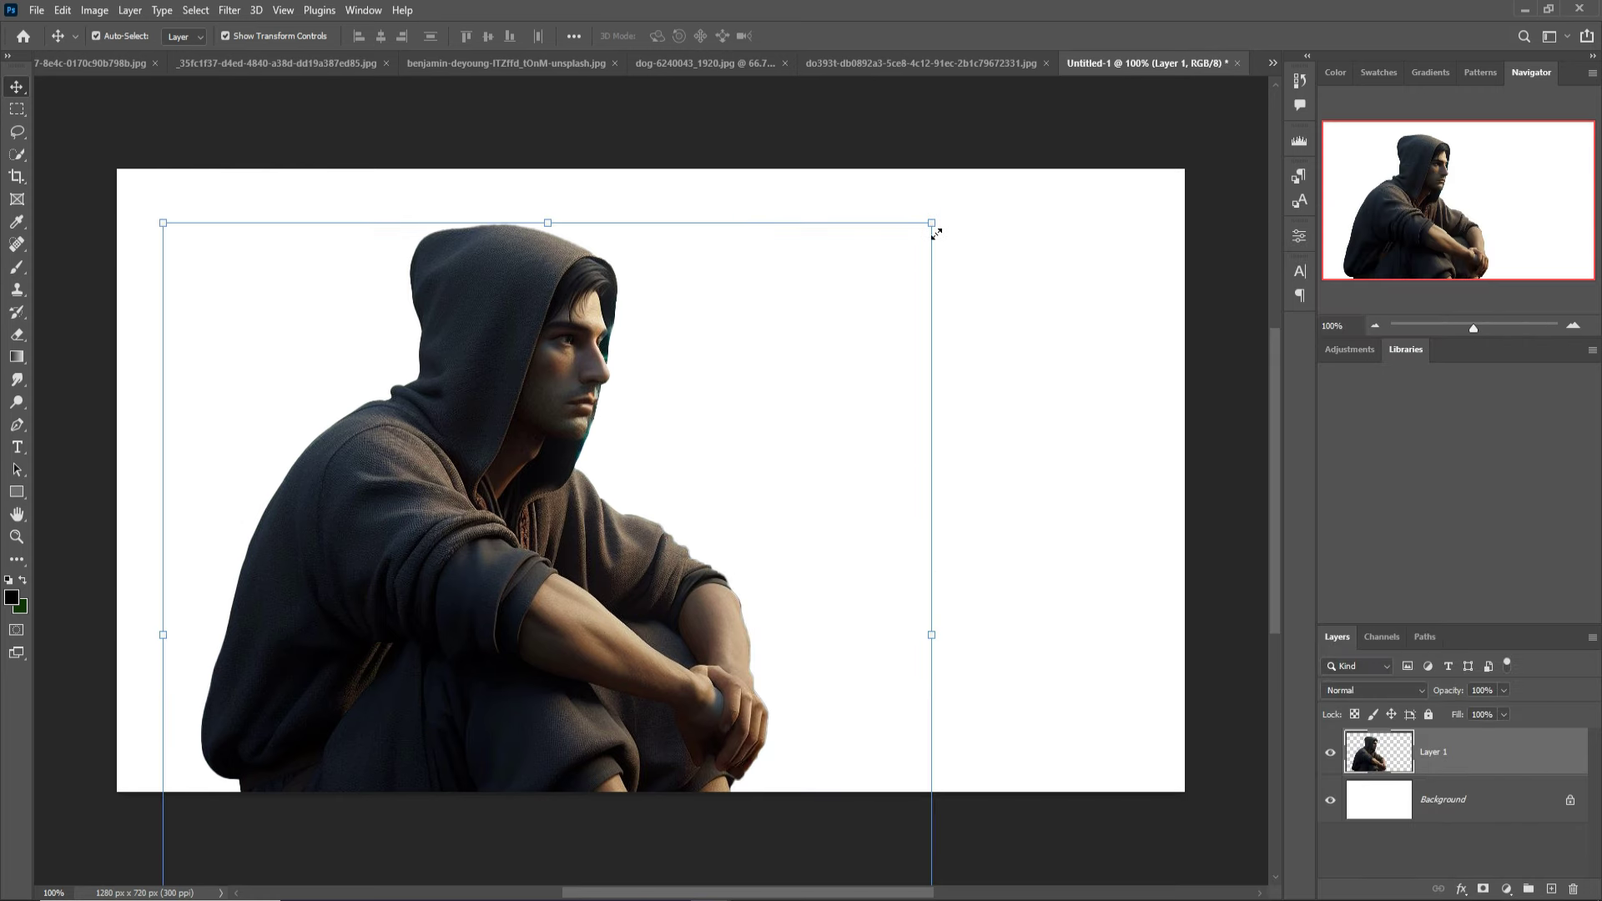
Scale the man to about 46% and place him at the lower left
{"action": "left_click_drag", "start_coordinate": [936, 233], "coordinate": [529, 655]}
{"action": "mouse_move", "coordinate": [476, 700]}
{"action": "left_mouse_down"}
{"action": "mouse_move", "coordinate": [565, 380]}
{"action": "mouse_move", "coordinate": [610, 350]}
{"action": "left_mouse_up"}
{"action": "left_click_drag", "start_coordinate": [525, 460], "coordinate": [549, 469]}
{"action": "left_click", "coordinate": [829, 38]}
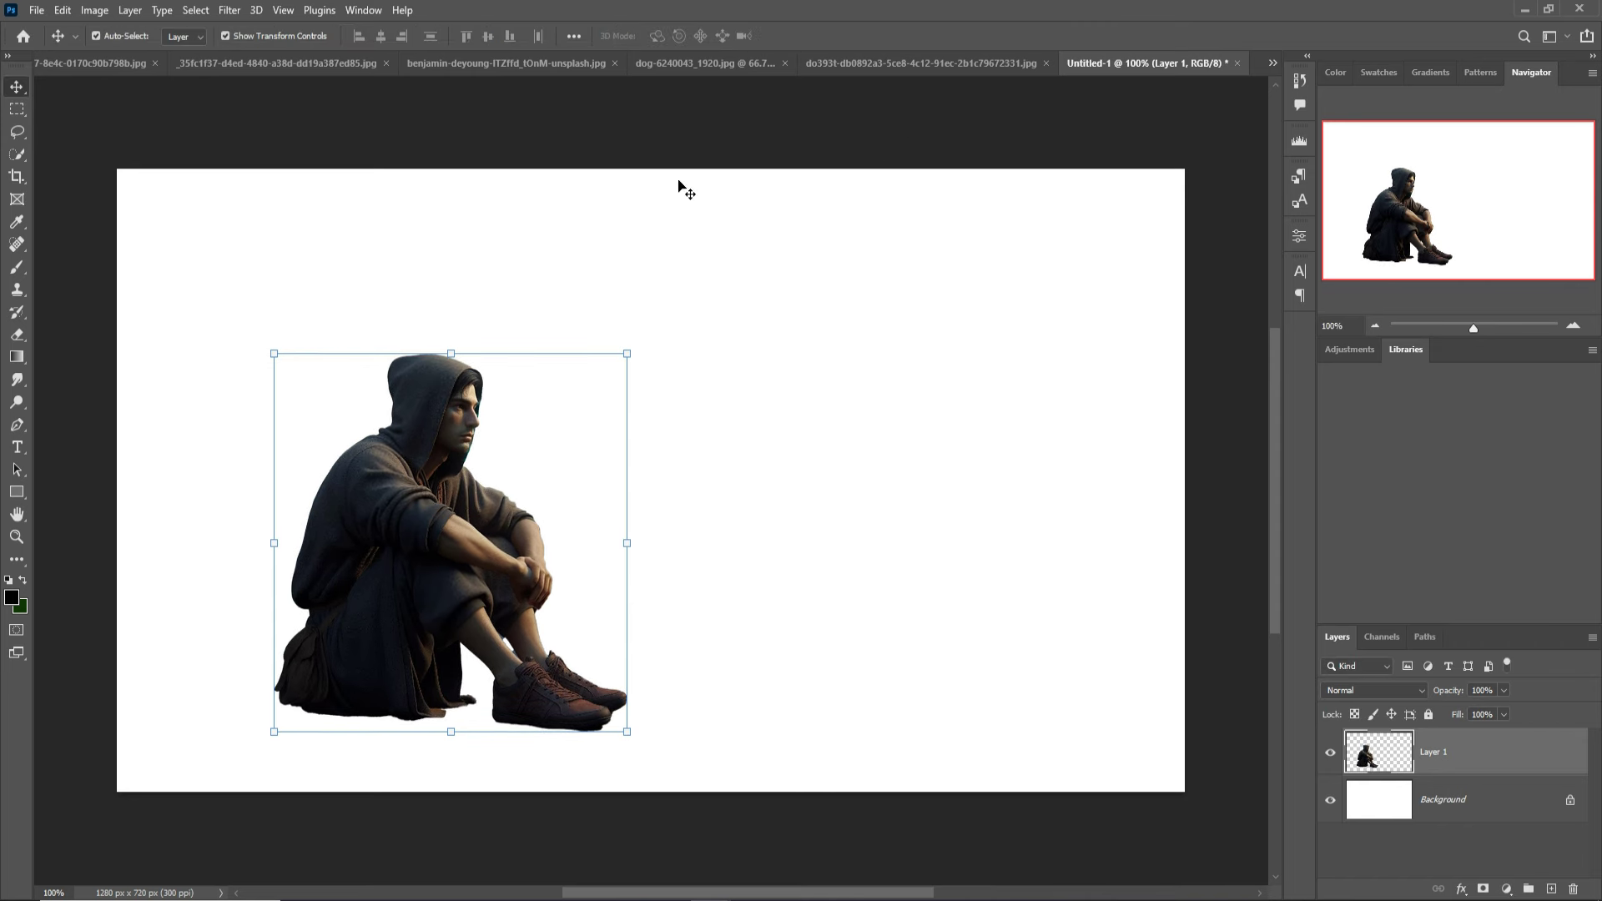
{"action": "left_click", "coordinate": [95, 70]}
Switch to the _5174c871 tent photo and zoom to 300% around its left pole and dunes
{"action": "left_click", "coordinate": [457, 67]}
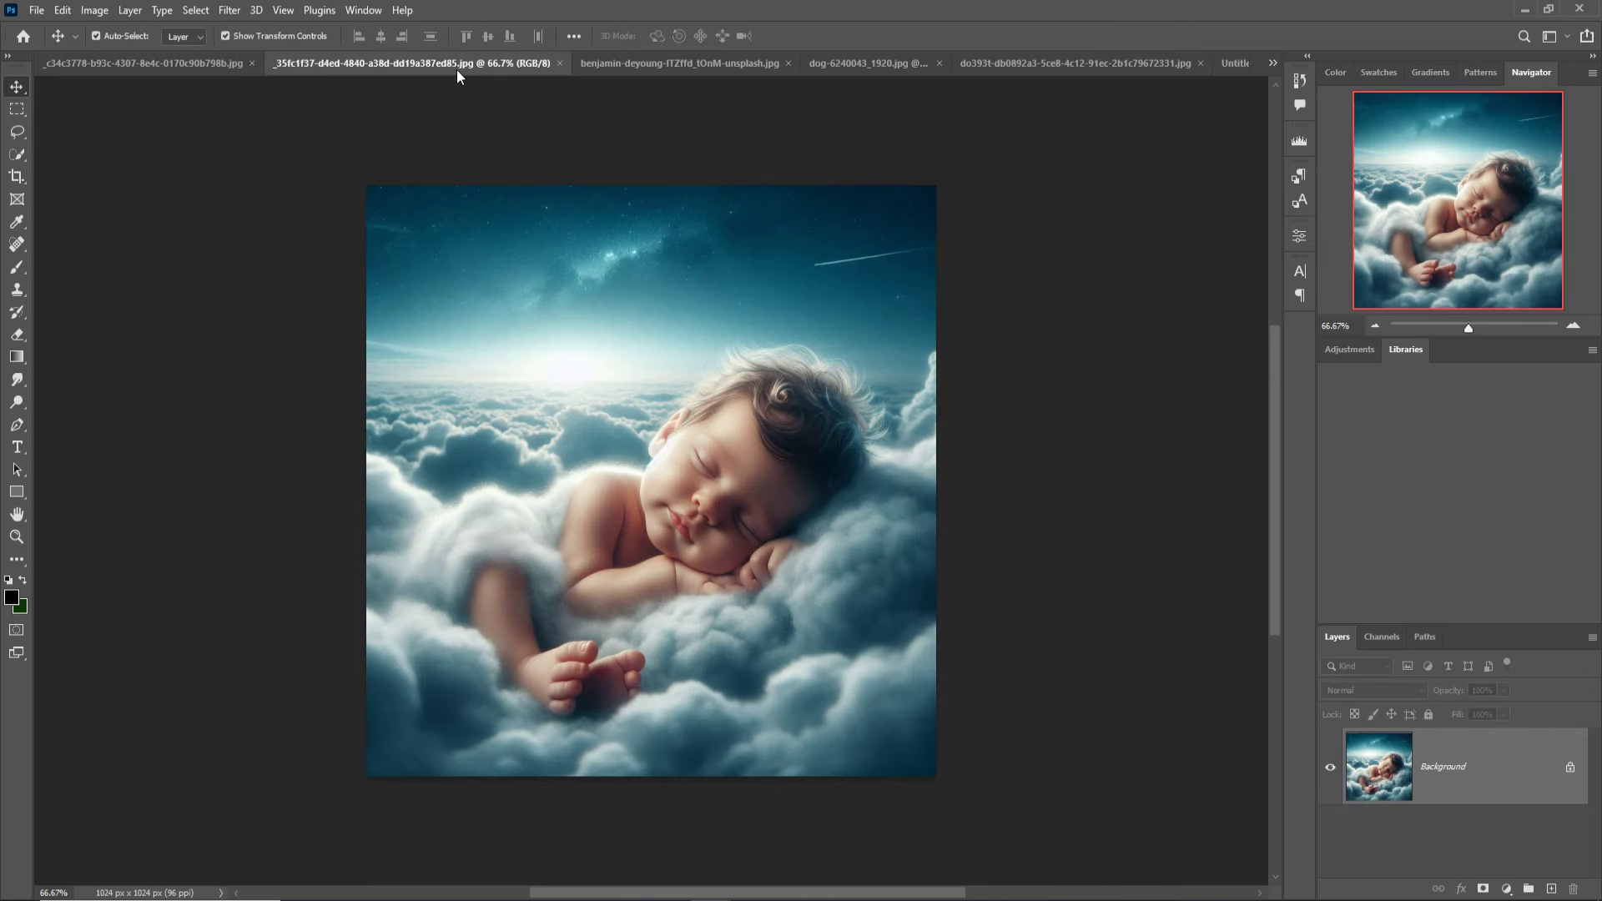
{"action": "left_click", "coordinate": [1271, 63]}
{"action": "left_click", "coordinate": [1345, 76]}
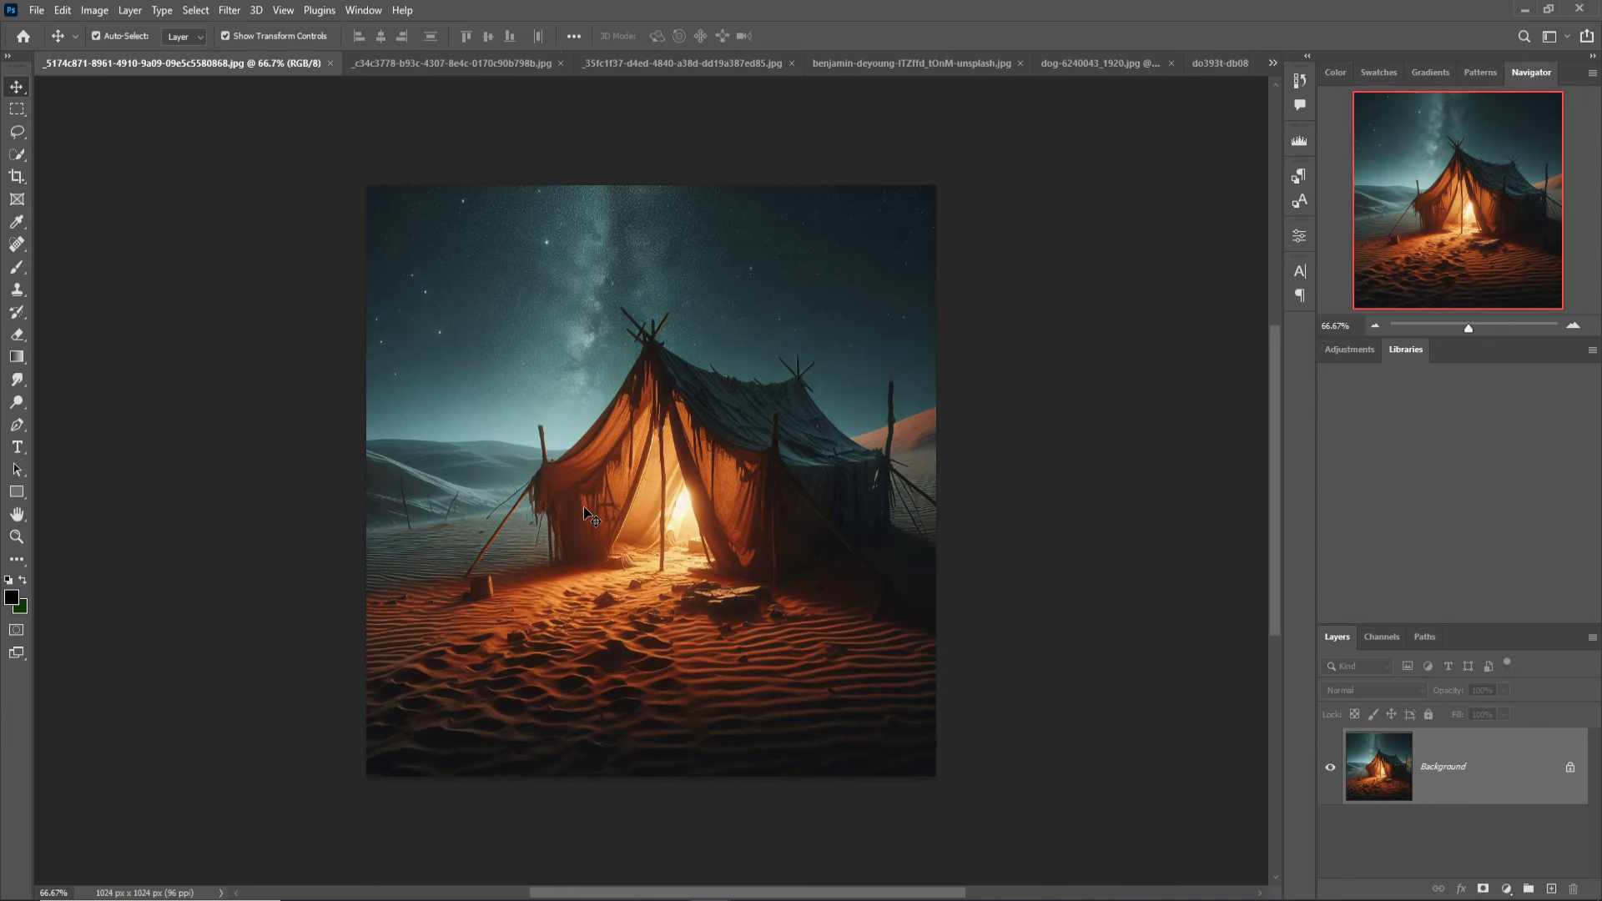
{"action": "key", "text": "ctrl+plus"}
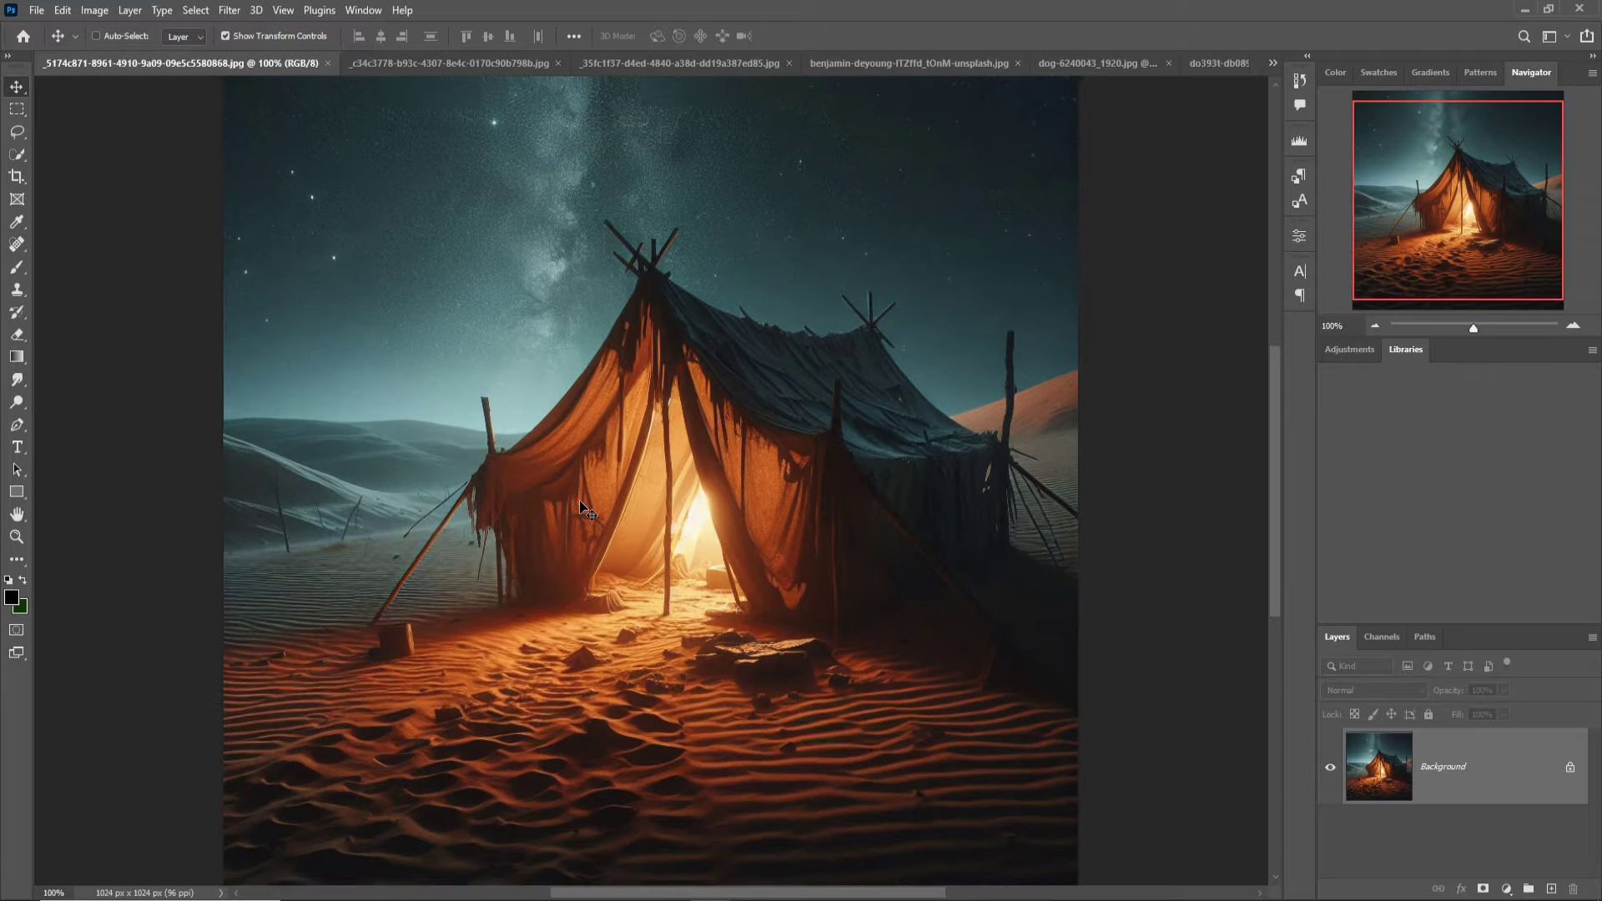
{"action": "key", "text": "ctrl+plus"}
{"action": "key", "text": "ctrl+plus"}
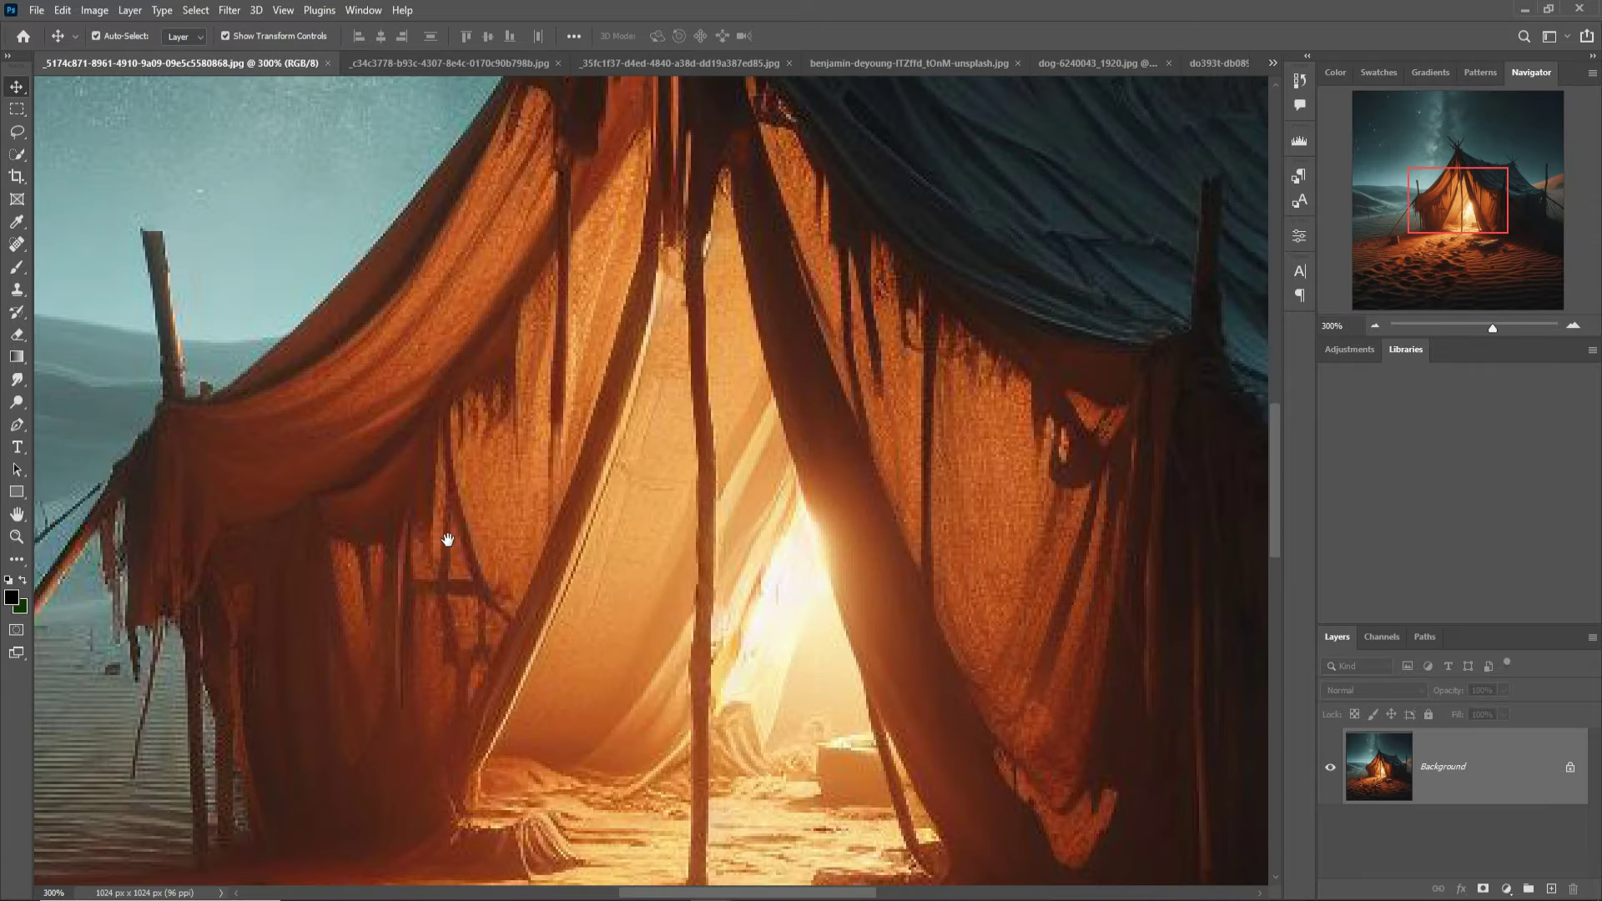
{"action": "left_click_drag", "start_coordinate": [448, 538], "coordinate": [790, 512]}
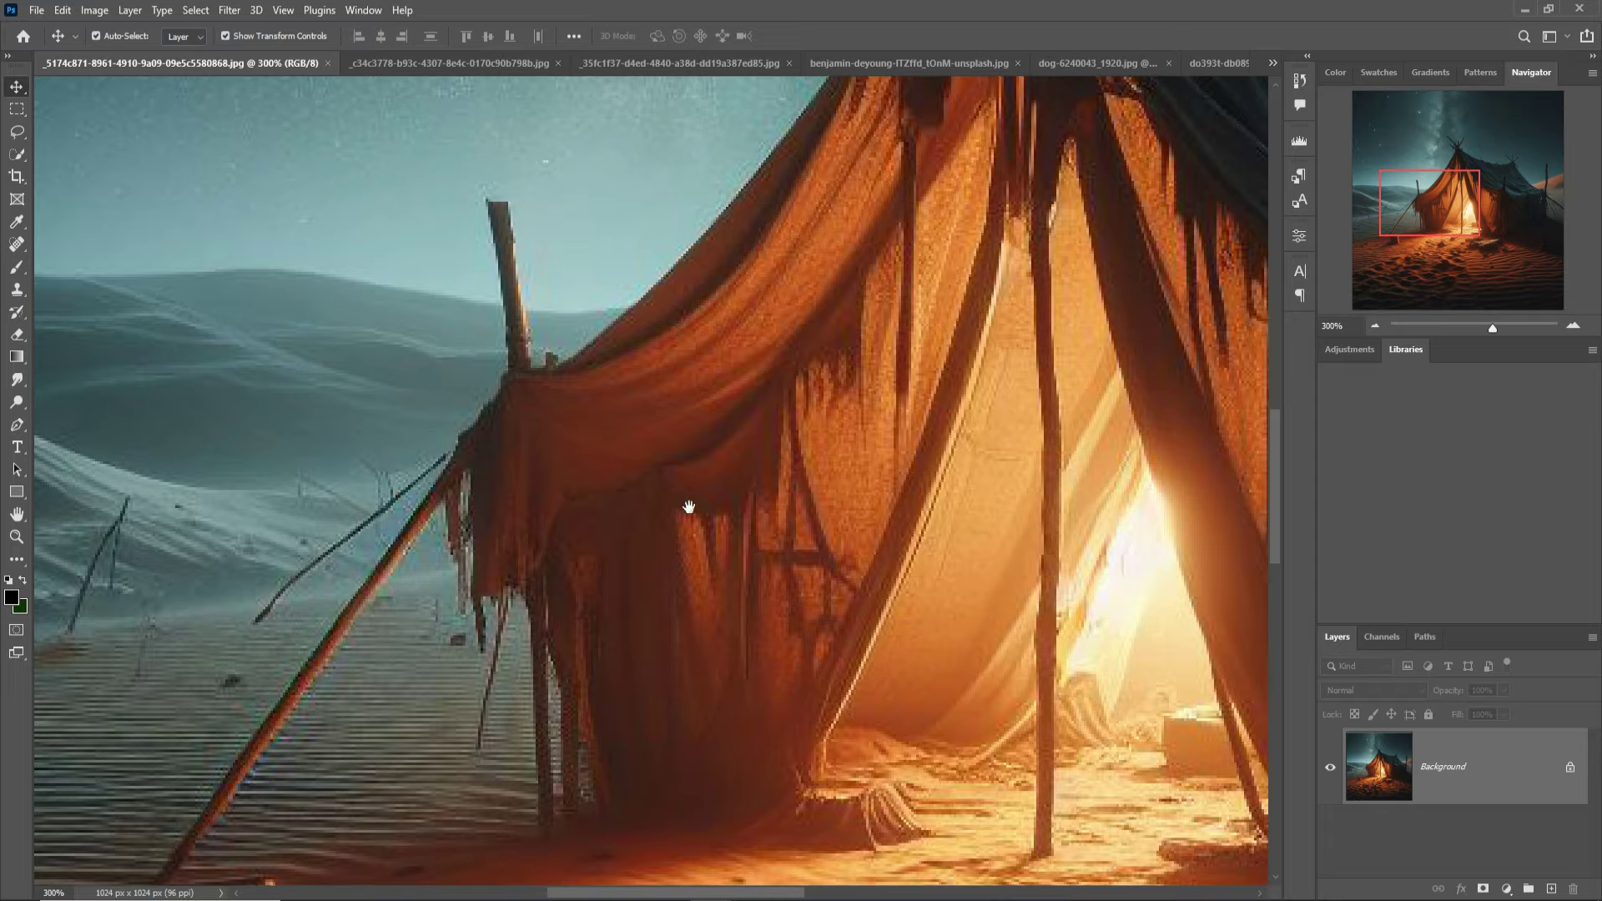
{"action": "mouse_move", "coordinate": [687, 509]}
{"action": "left_mouse_down"}
{"action": "mouse_move", "coordinate": [919, 493]}
{"action": "mouse_move", "coordinate": [1145, 508]}
{"action": "left_mouse_up"}
{"action": "left_click_drag", "start_coordinate": [947, 511], "coordinate": [879, 536]}
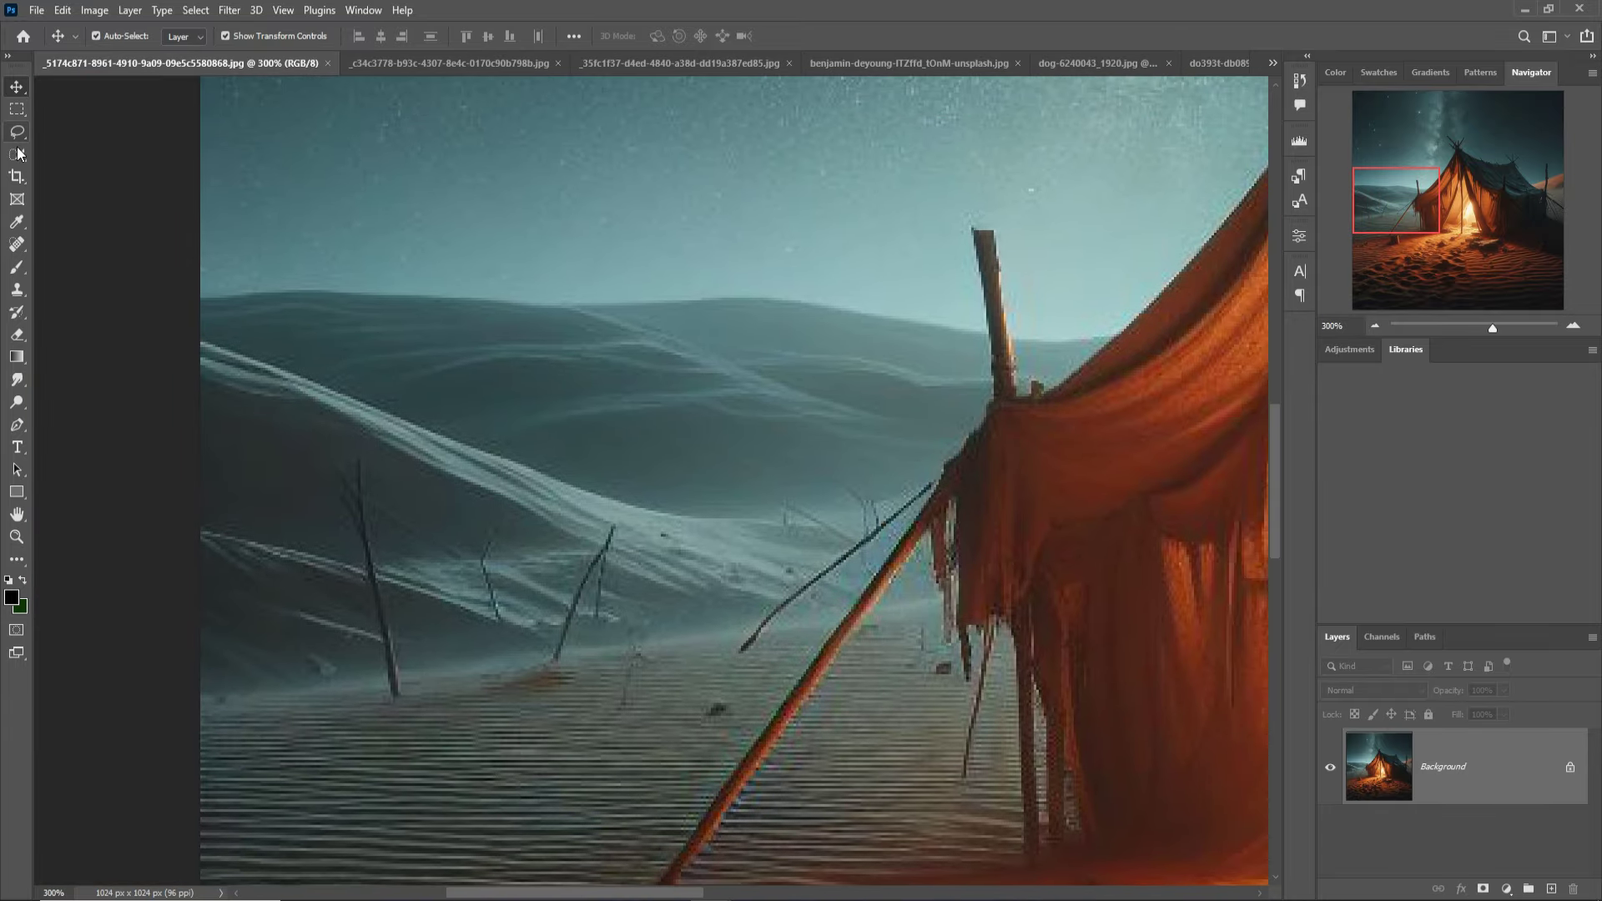
Start a Pen path along the left dune ridge and around the first tent pole
{"action": "left_click", "coordinate": [17, 424]}
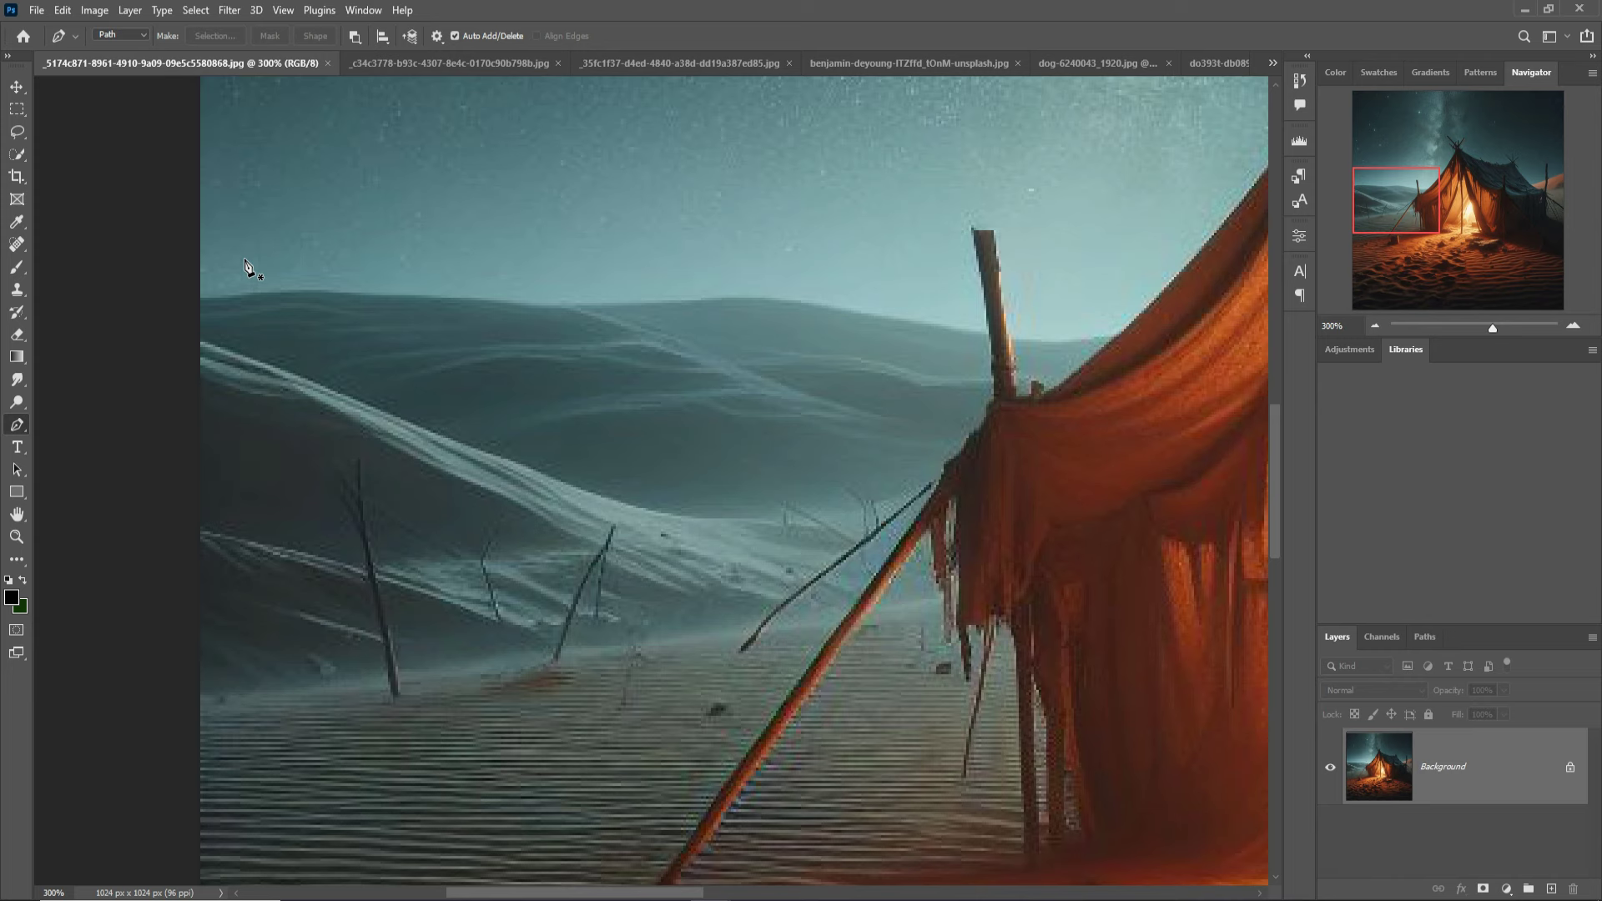
{"action": "left_click", "coordinate": [201, 297]}
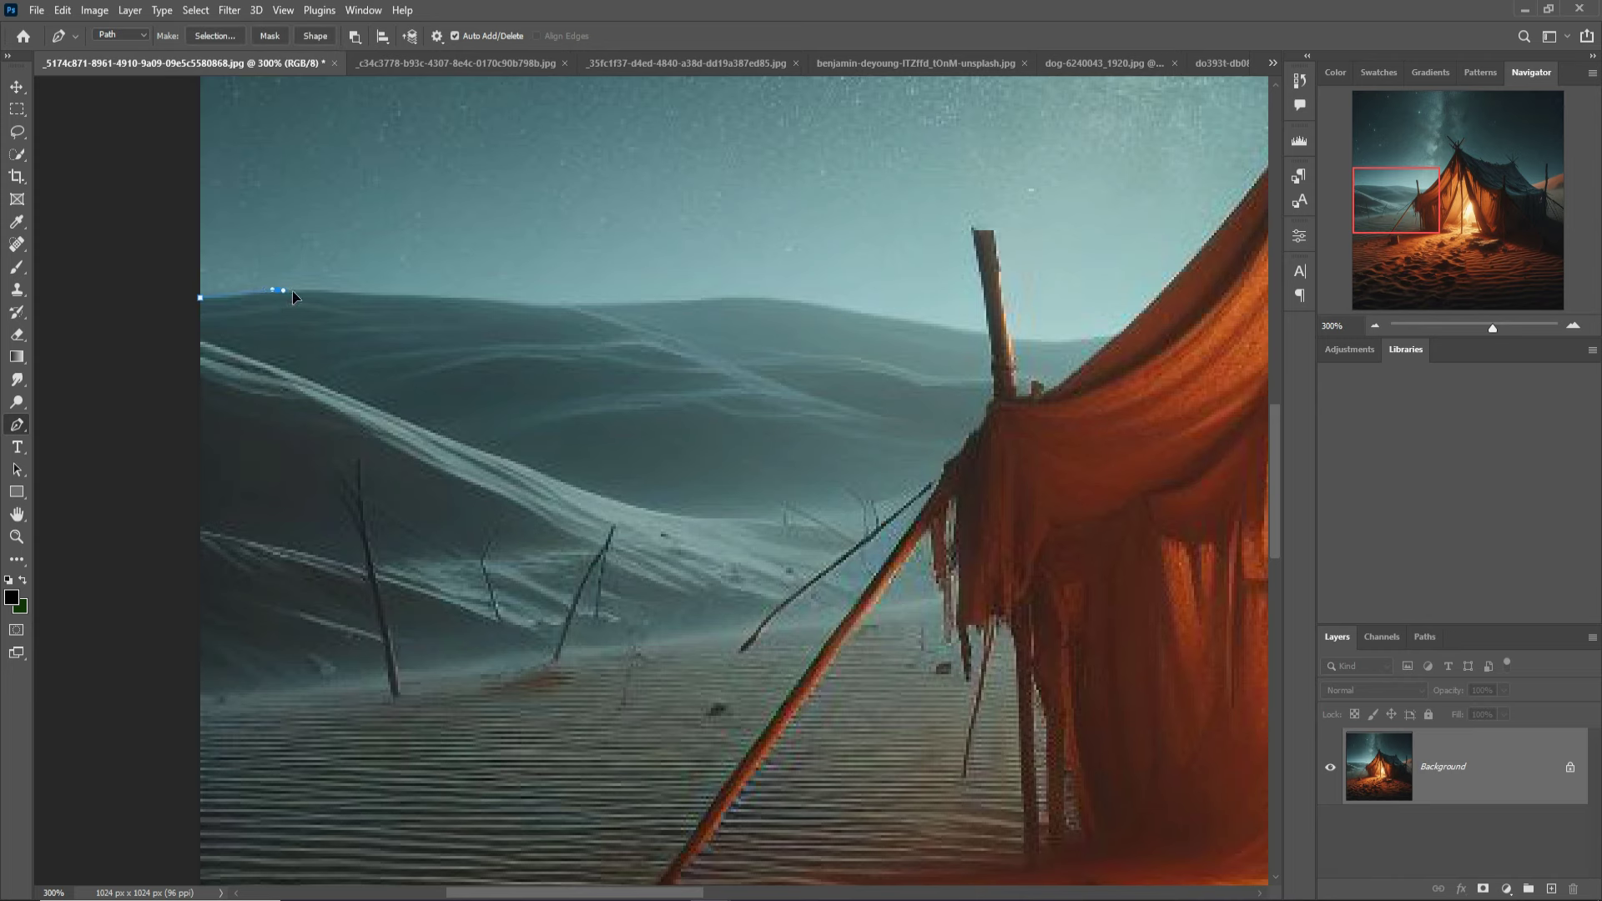
{"action": "left_click", "coordinate": [843, 310]}
{"action": "left_click", "coordinate": [938, 327]}
{"action": "left_click", "coordinate": [976, 337]}
{"action": "left_click", "coordinate": [974, 231]}
{"action": "left_click", "coordinate": [994, 233]}
{"action": "left_click", "coordinate": [1010, 339]}
Trace the path around the crossed poles at the tent top and down the right edge
{"action": "left_click_drag", "start_coordinate": [1078, 350], "coordinate": [472, 607]}
{"action": "scroll", "coordinate": [745, 335], "scroll_direction": "up", "scroll_amount": 5}
{"action": "left_click", "coordinate": [895, 450]}
{"action": "left_click", "coordinate": [822, 372]}
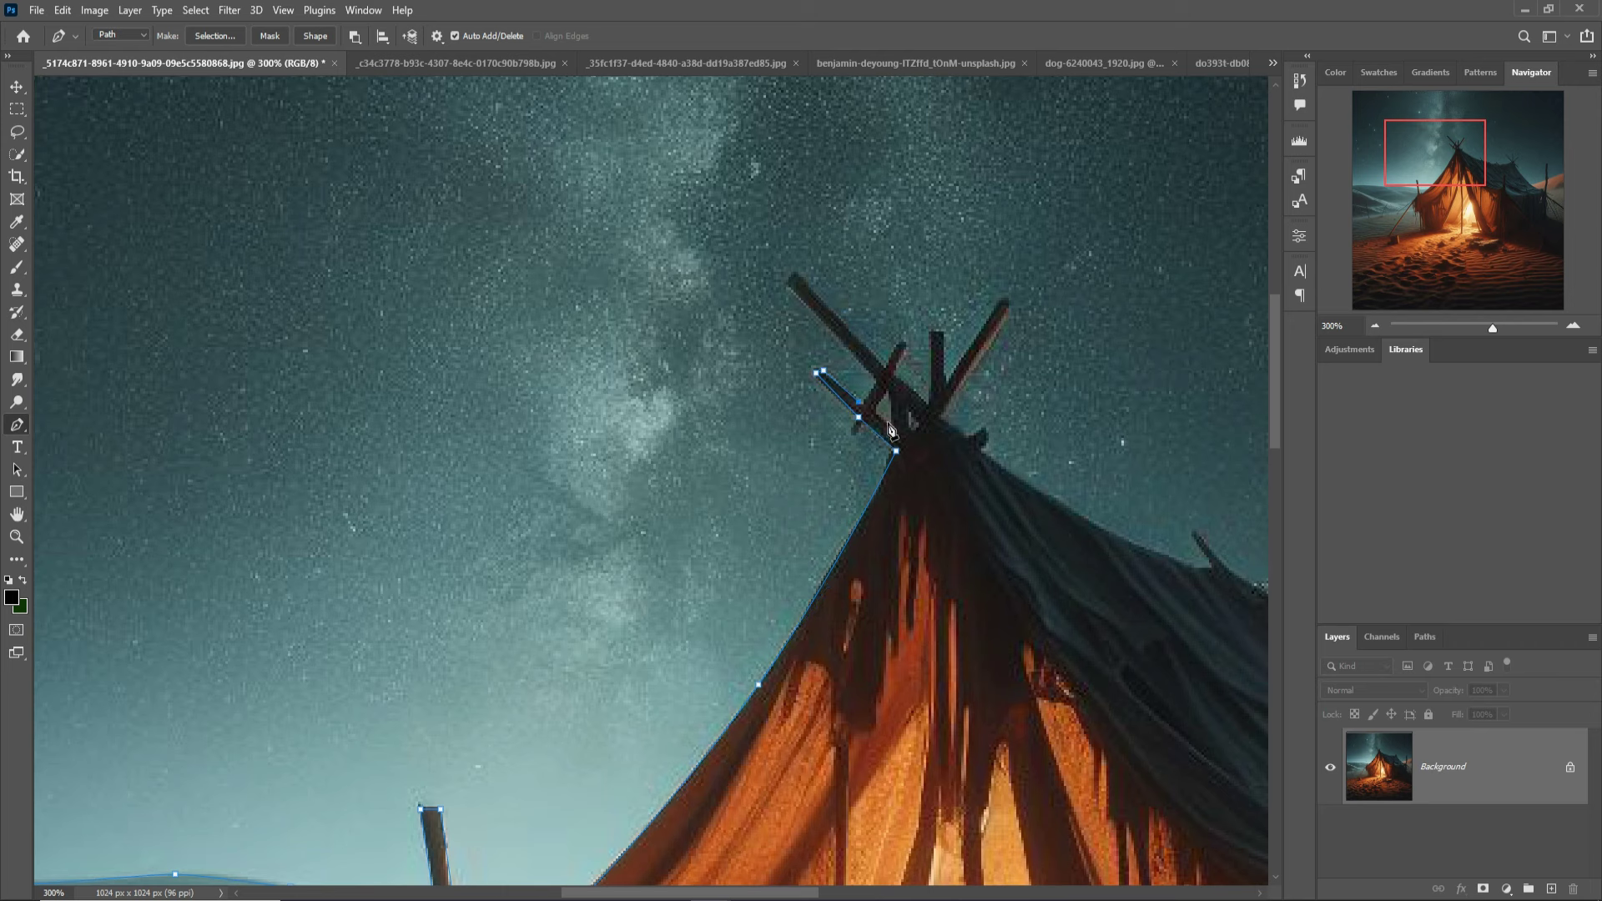
{"action": "left_click", "coordinate": [889, 389]}
{"action": "left_click", "coordinate": [787, 282]}
{"action": "left_click", "coordinate": [902, 345]}
{"action": "left_click", "coordinate": [1011, 304]}
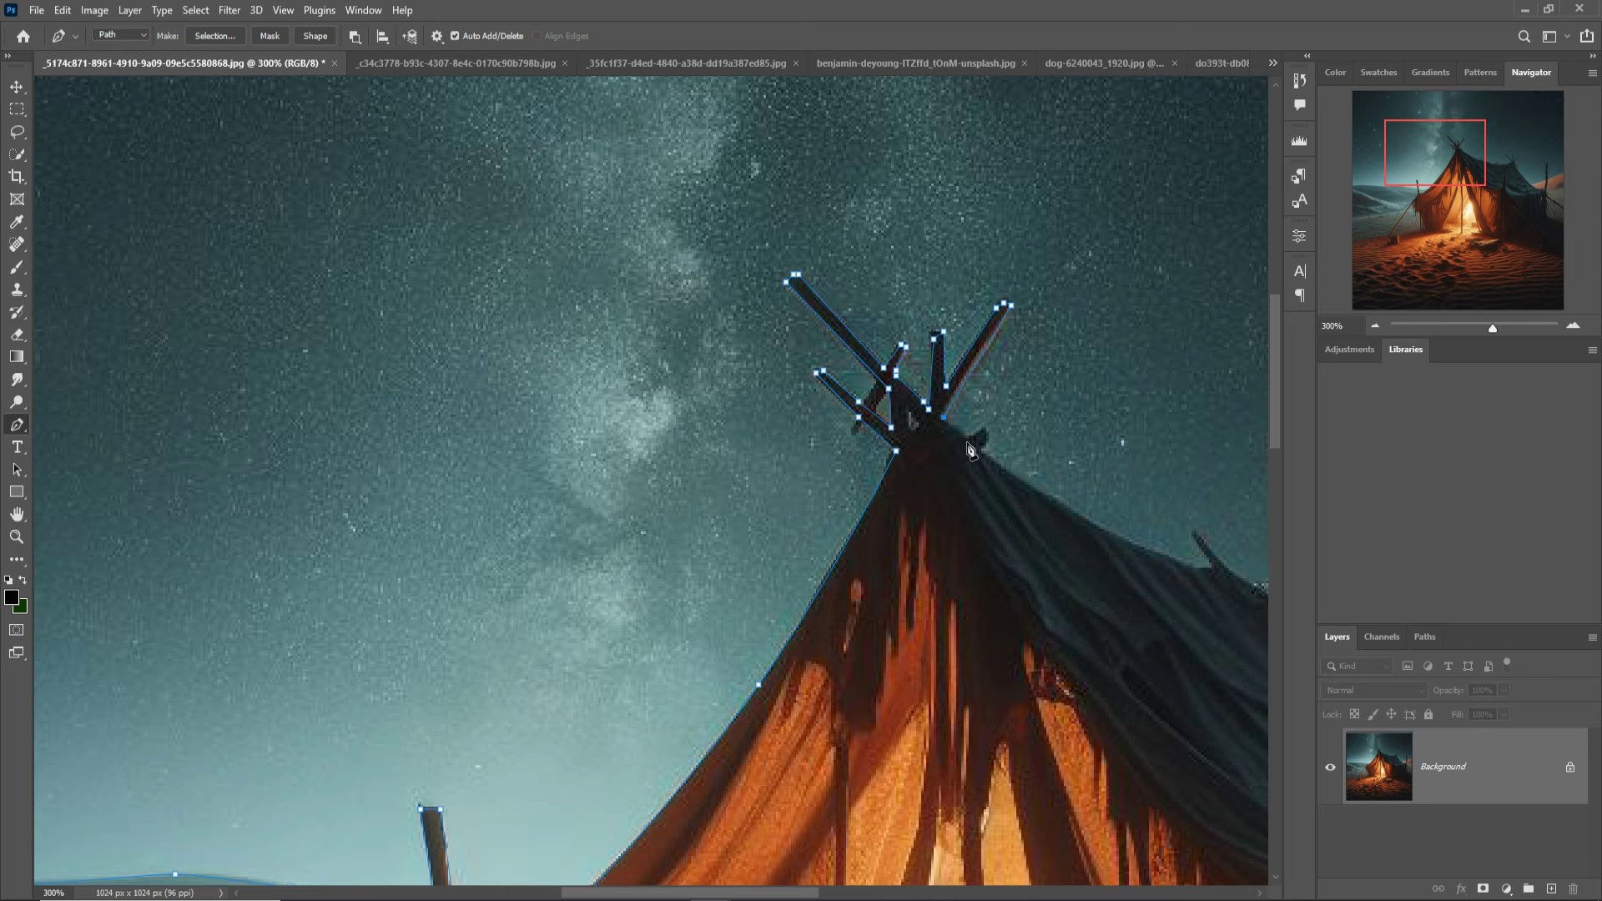
{"action": "left_click", "coordinate": [986, 431]}
{"action": "left_click", "coordinate": [1103, 531]}
{"action": "left_click", "coordinate": [1192, 571]}
{"action": "left_click", "coordinate": [1194, 532]}
{"action": "left_click", "coordinate": [1249, 583]}
Continue the path along the sagging tent ridge and around the right pole cross
{"action": "left_click_drag", "start_coordinate": [1262, 596], "coordinate": [703, 586]}
{"action": "left_click", "coordinate": [763, 591]}
{"action": "left_click", "coordinate": [877, 614]}
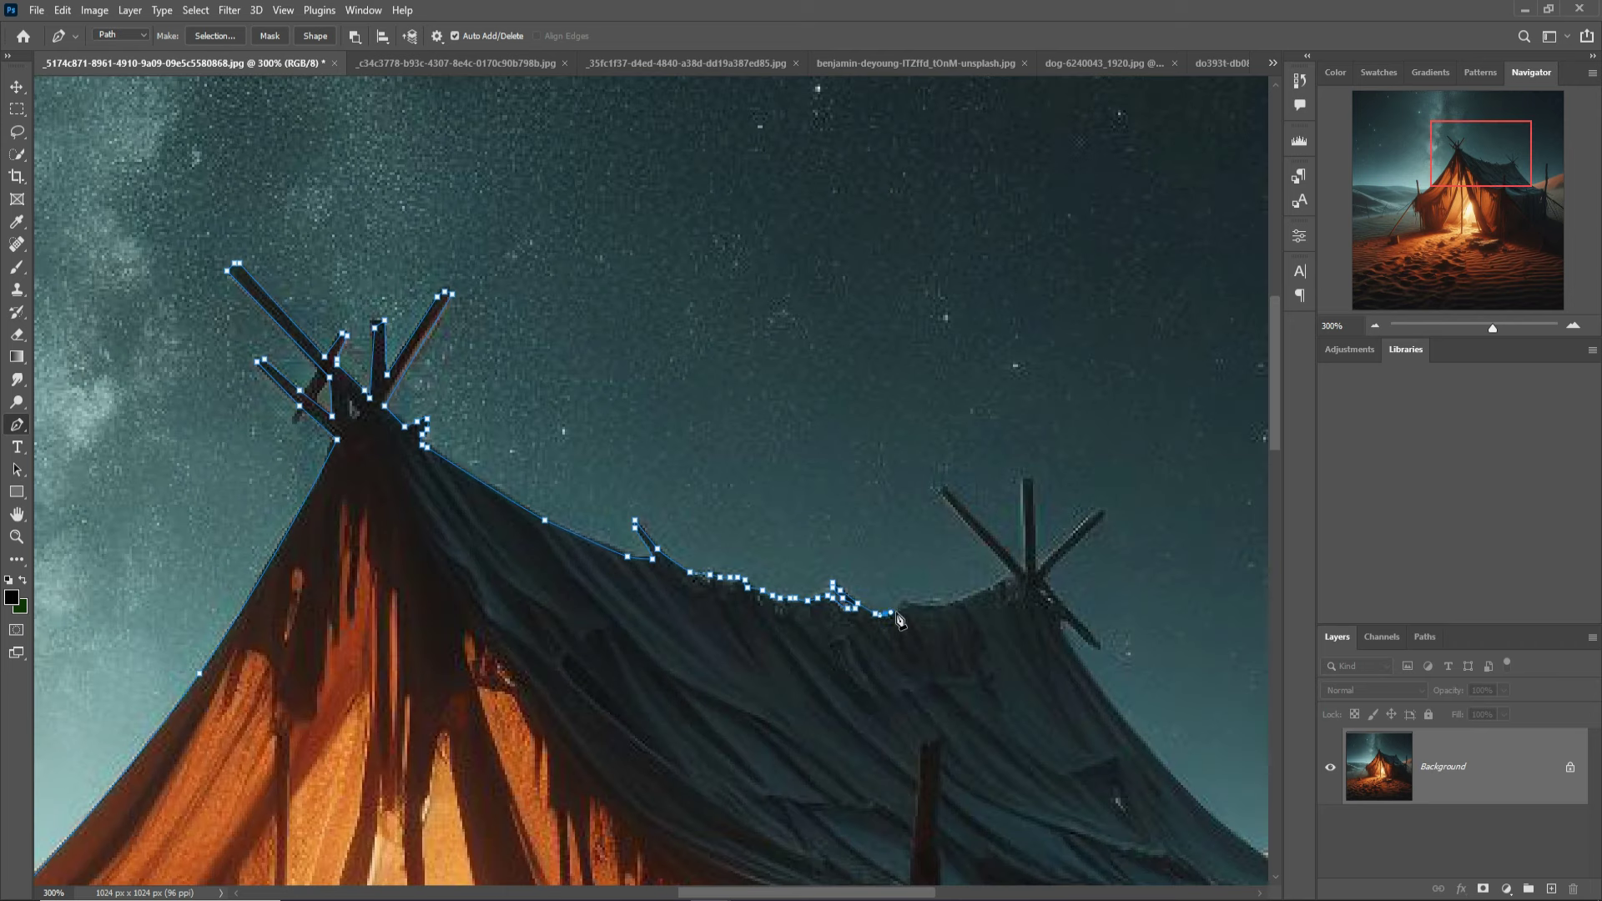
{"action": "left_click", "coordinate": [938, 493]}
{"action": "left_click", "coordinate": [1019, 571]}
{"action": "left_click", "coordinate": [1023, 481]}
{"action": "left_click", "coordinate": [1035, 574]}
{"action": "left_click", "coordinate": [1101, 514]}
{"action": "left_click", "coordinate": [1045, 584]}
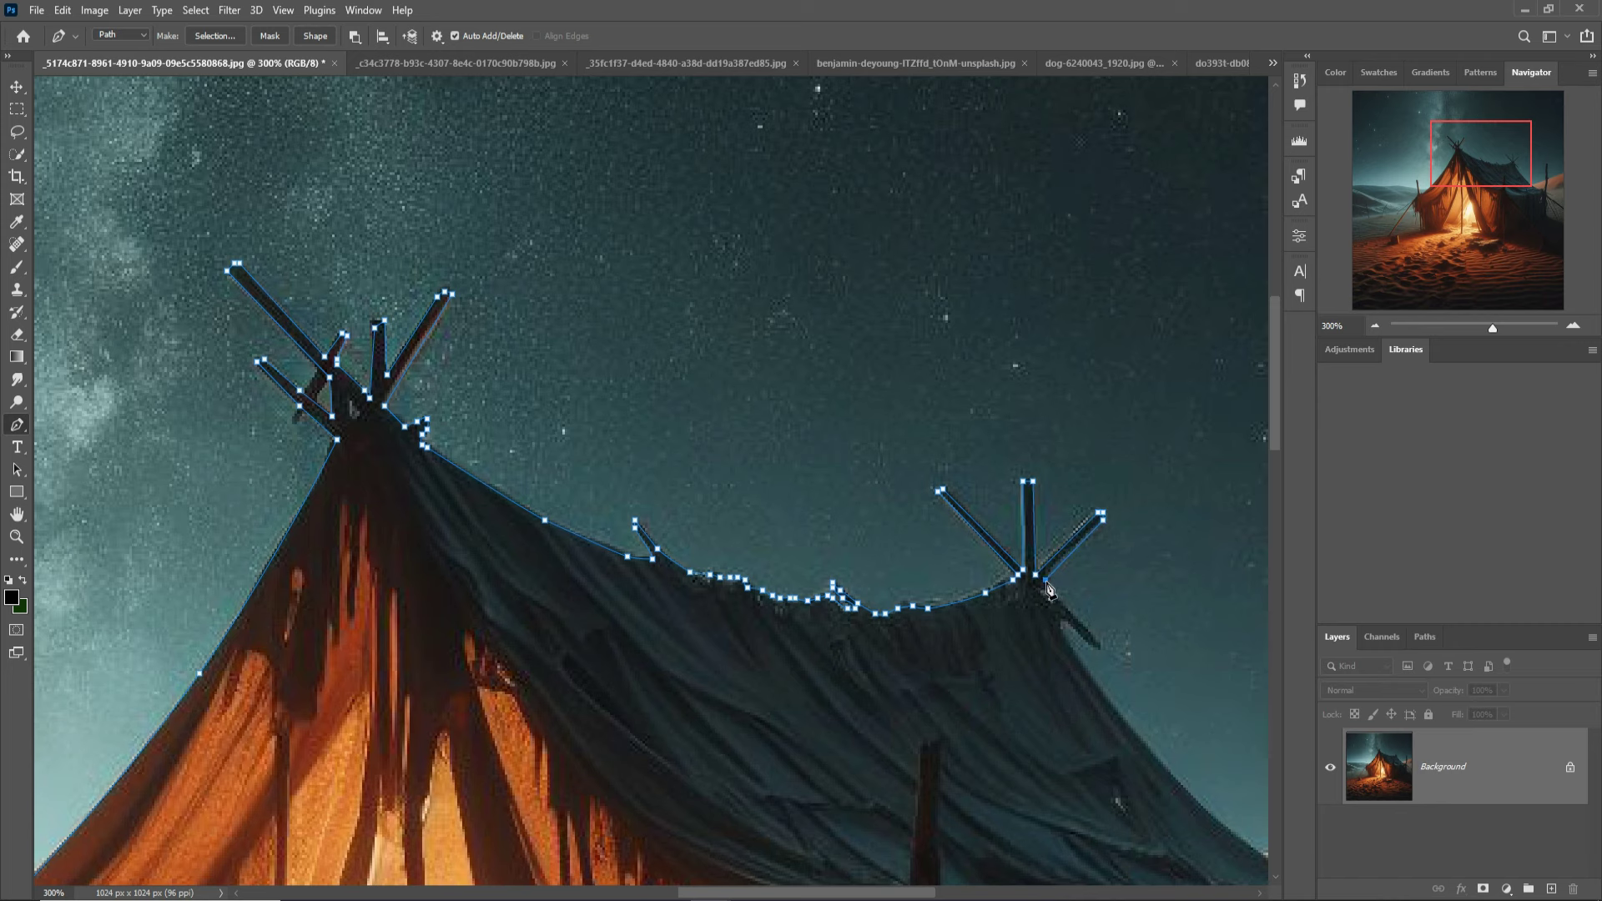
{"action": "left_click", "coordinate": [1096, 646]}
Trace the path around the far right pole and its lower arm
{"action": "left_click_drag", "start_coordinate": [1070, 650], "coordinate": [461, 473]}
{"action": "left_click", "coordinate": [603, 646]}
{"action": "left_click", "coordinate": [793, 717]}
{"action": "left_click", "coordinate": [822, 561]}
{"action": "left_click", "coordinate": [849, 419]}
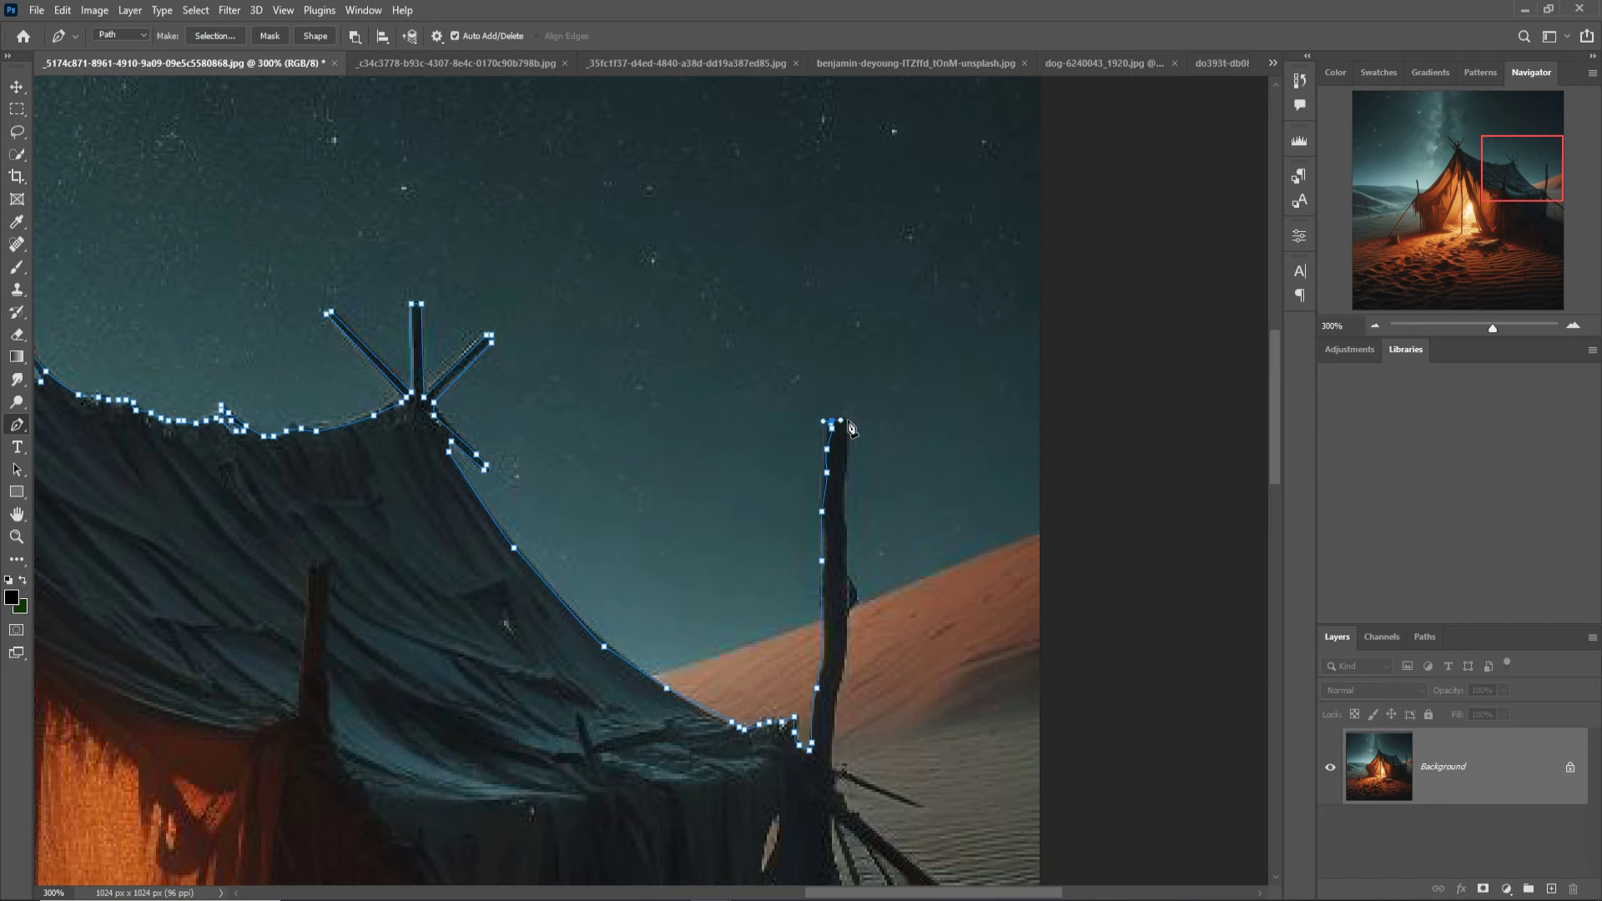
{"action": "left_click", "coordinate": [838, 693]}
{"action": "left_click", "coordinate": [837, 791]}
{"action": "left_click_drag", "start_coordinate": [843, 801], "coordinate": [688, 533]}
{"action": "left_click", "coordinate": [839, 660]}
{"action": "left_click", "coordinate": [887, 693]}
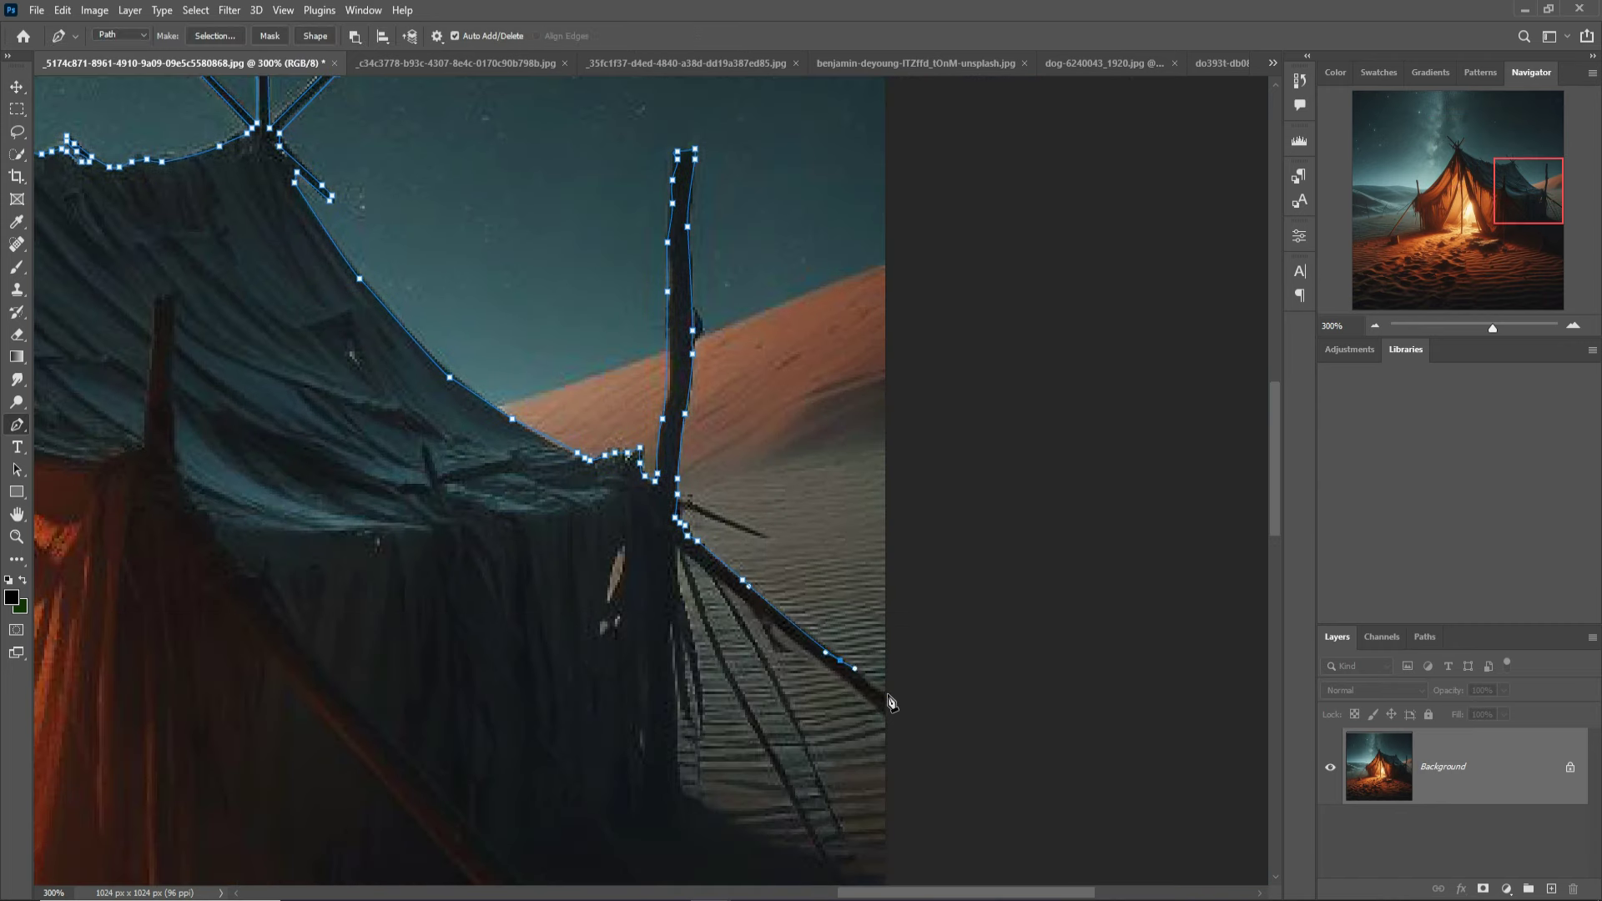
{"action": "left_click", "coordinate": [705, 572]}
Close the path along the image's left edge and convert it into a selection
{"action": "scroll", "coordinate": [887, 704], "scroll_direction": "down", "scroll_amount": 10}
{"action": "scroll", "coordinate": [1165, 668], "scroll_direction": "left", "scroll_amount": 10}
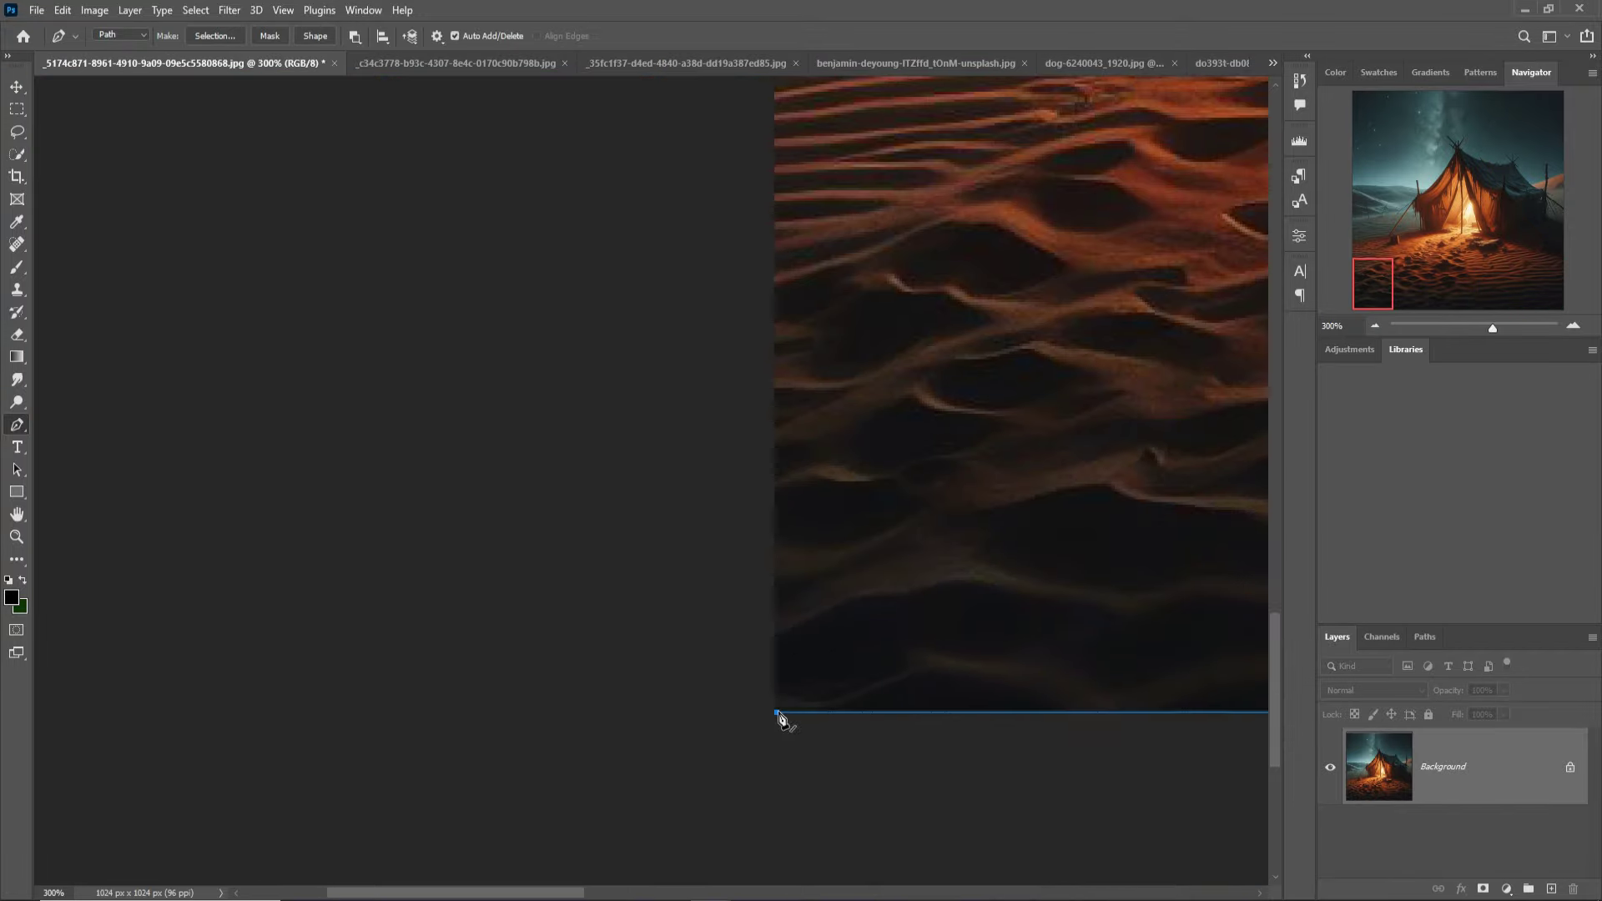
{"action": "scroll", "coordinate": [779, 715], "scroll_direction": "up", "scroll_amount": 3}
{"action": "mouse_move", "coordinate": [830, 421]}
{"action": "left_mouse_down"}
{"action": "mouse_move", "coordinate": [816, 544]}
{"action": "mouse_move", "coordinate": [726, 821]}
{"action": "left_mouse_up"}
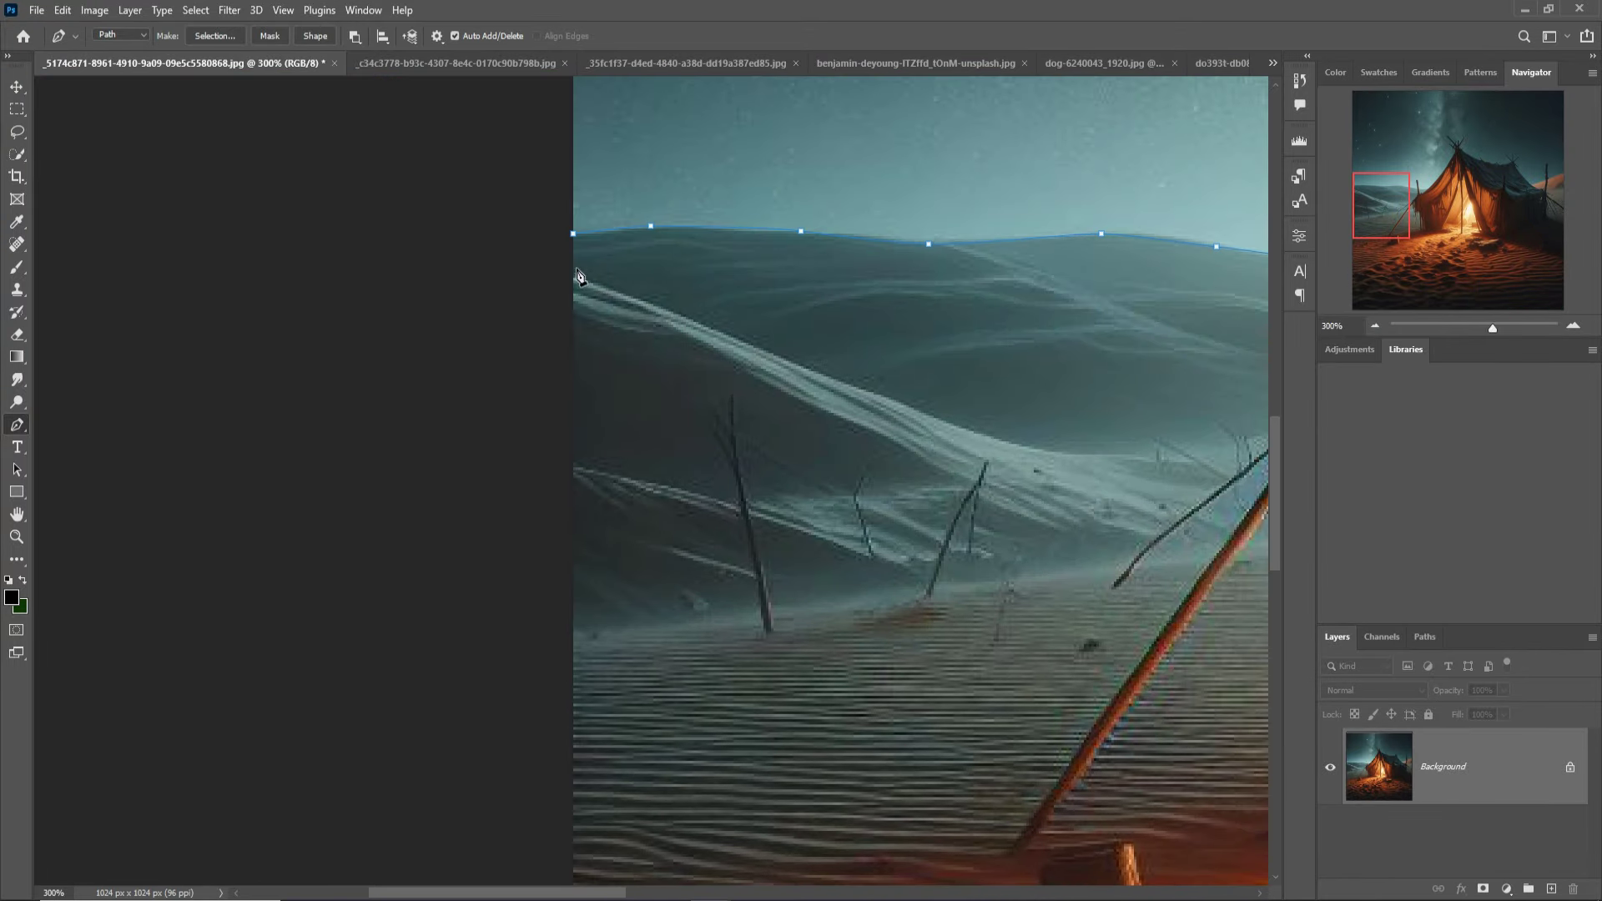
{"action": "left_click", "coordinate": [573, 234]}
{"action": "right_click", "coordinate": [669, 357]}
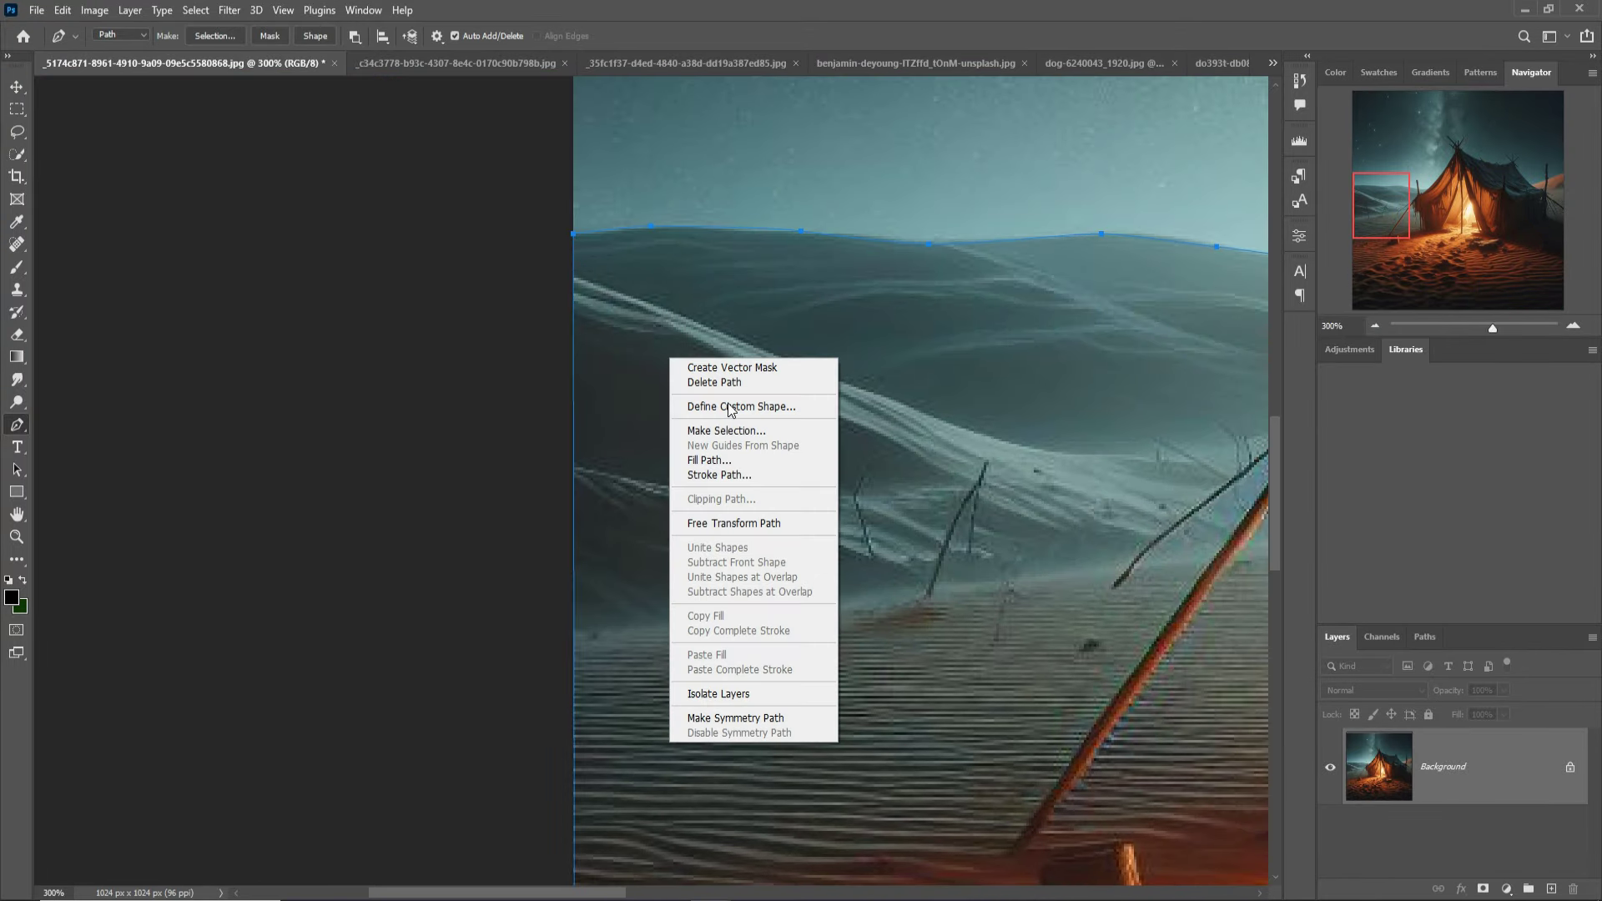
{"action": "left_click", "coordinate": [732, 431]}
{"action": "left_click", "coordinate": [885, 245]}
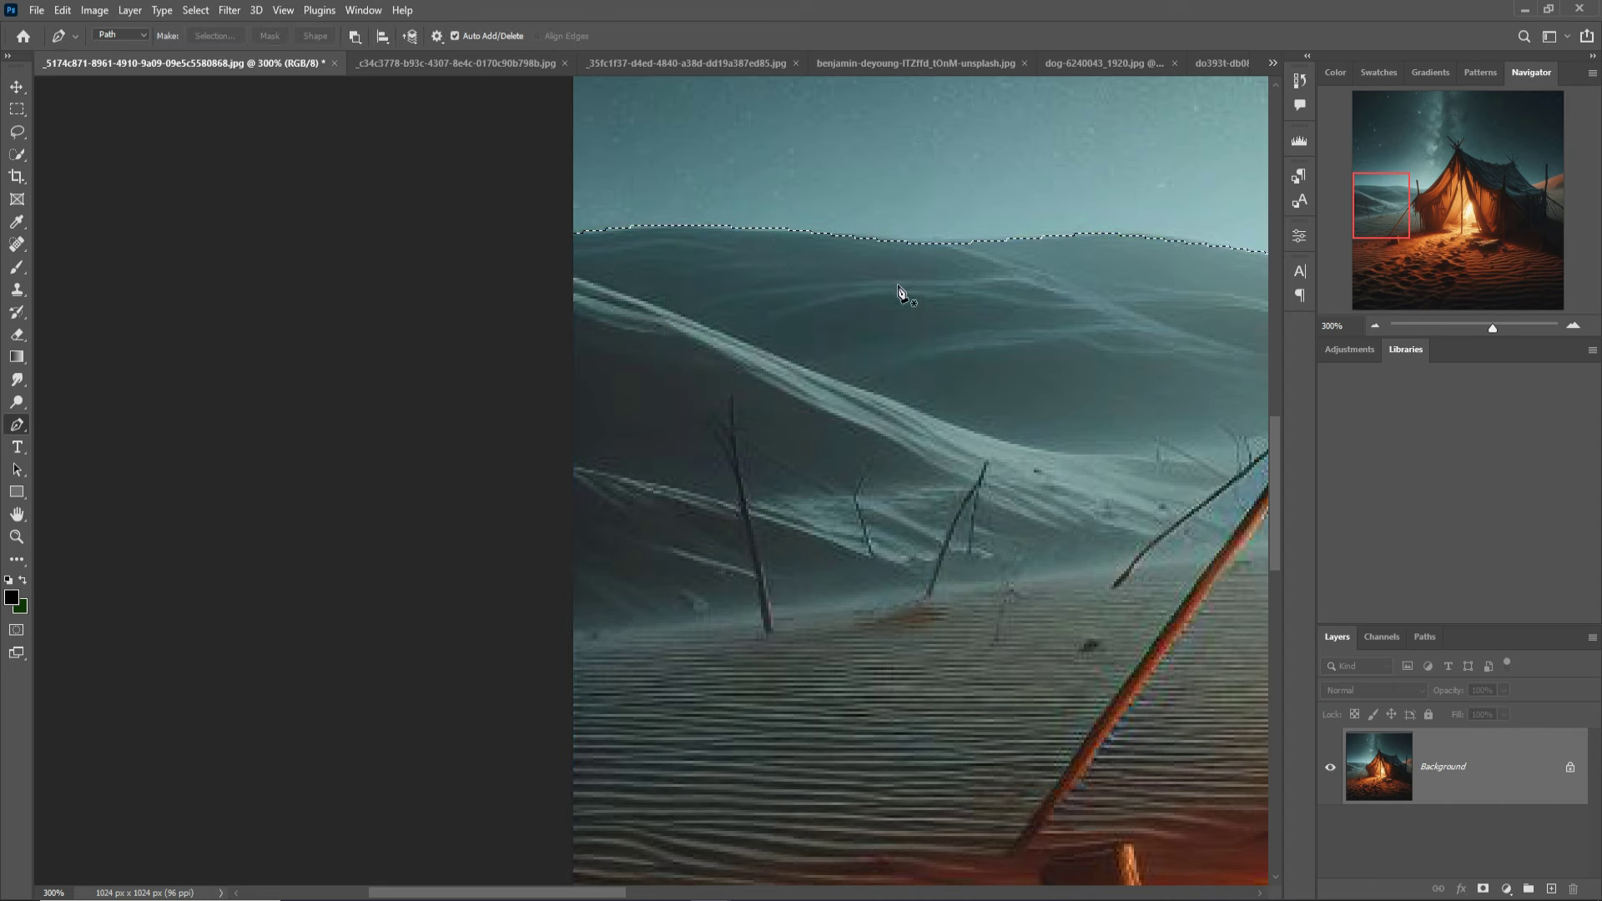
{"action": "left_click", "coordinate": [17, 88]}
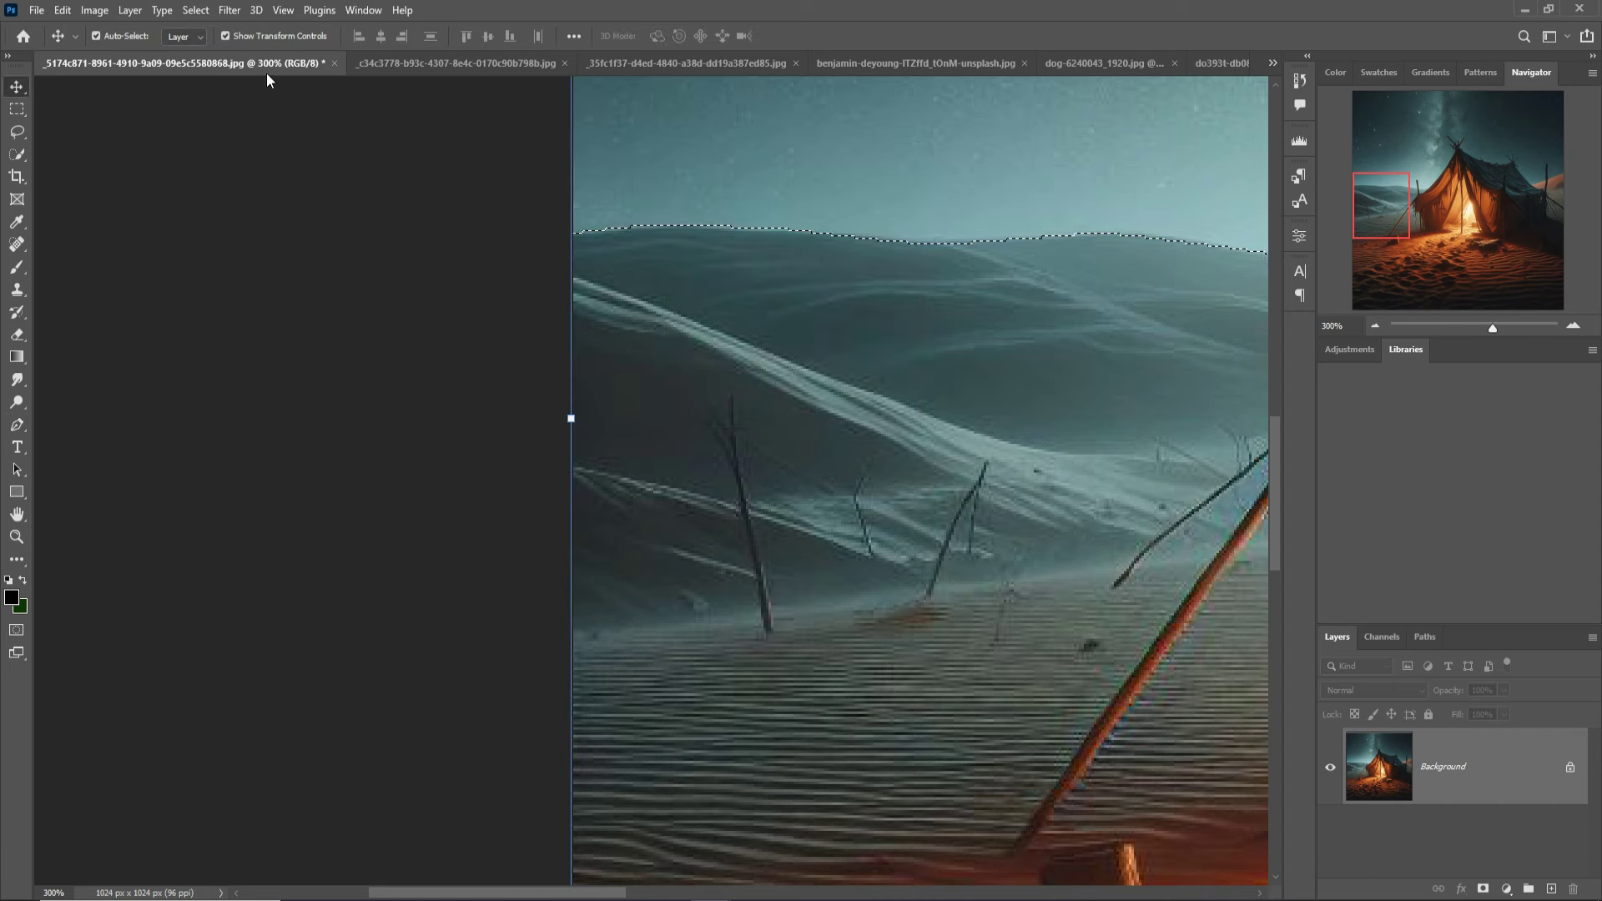
Drag the selected tent-and-dunes area from its floating window into Untitled-1 as Layer 2
{"action": "mouse_move", "coordinate": [267, 70]}
{"action": "left_mouse_down"}
{"action": "mouse_move", "coordinate": [237, 112]}
{"action": "mouse_move", "coordinate": [839, 351]}
{"action": "left_mouse_up"}
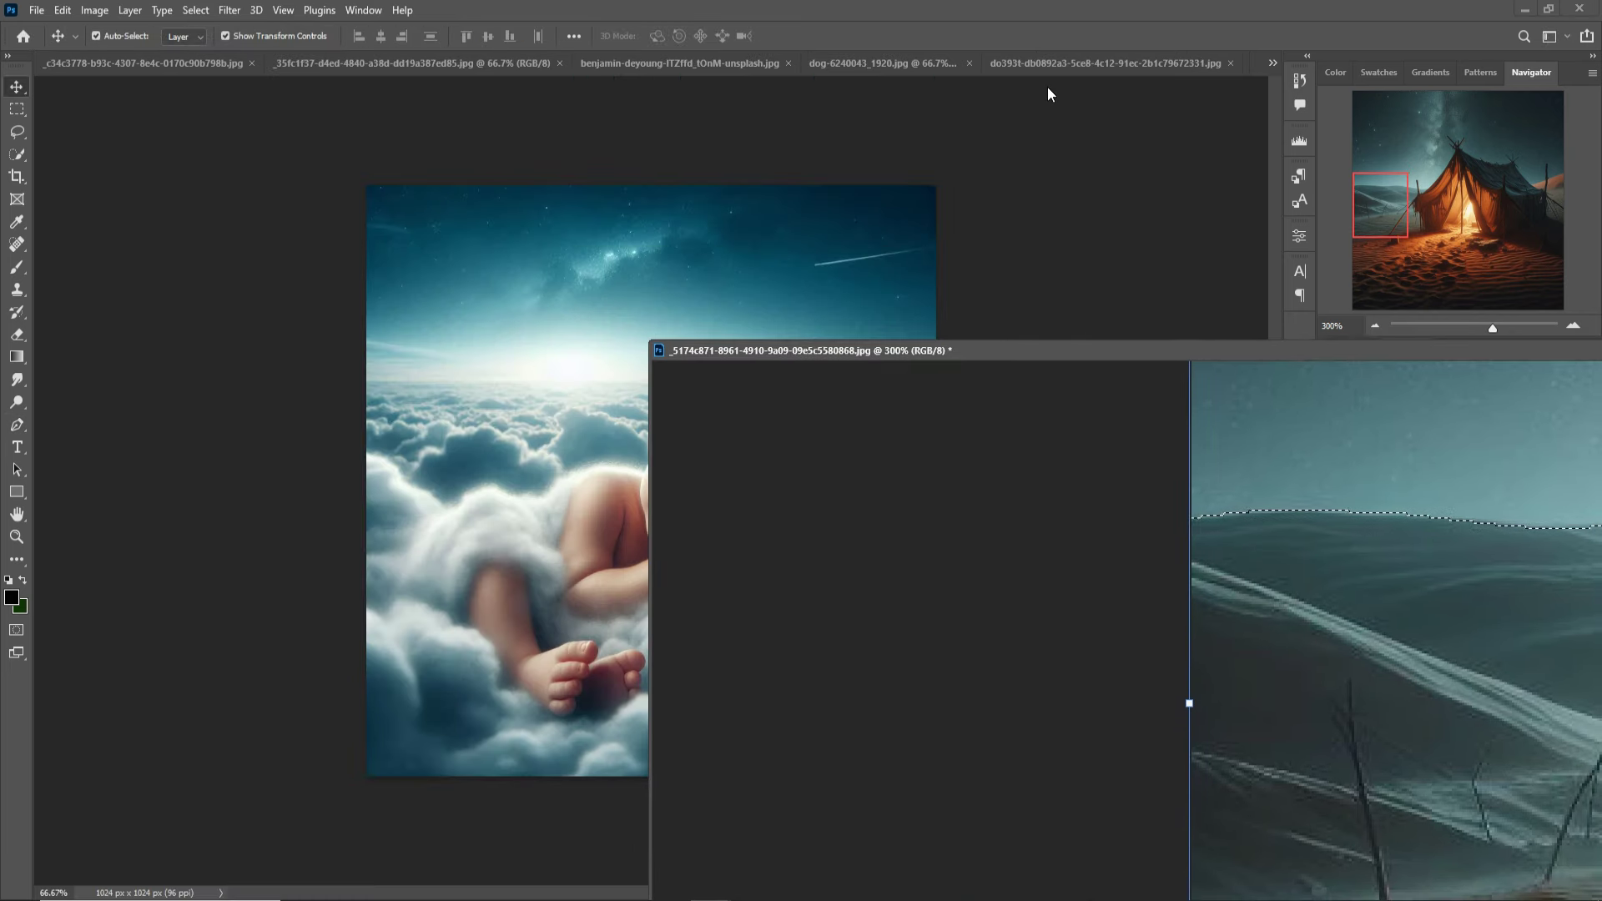
{"action": "left_click", "coordinate": [1085, 64]}
{"action": "left_click", "coordinate": [1274, 65]}
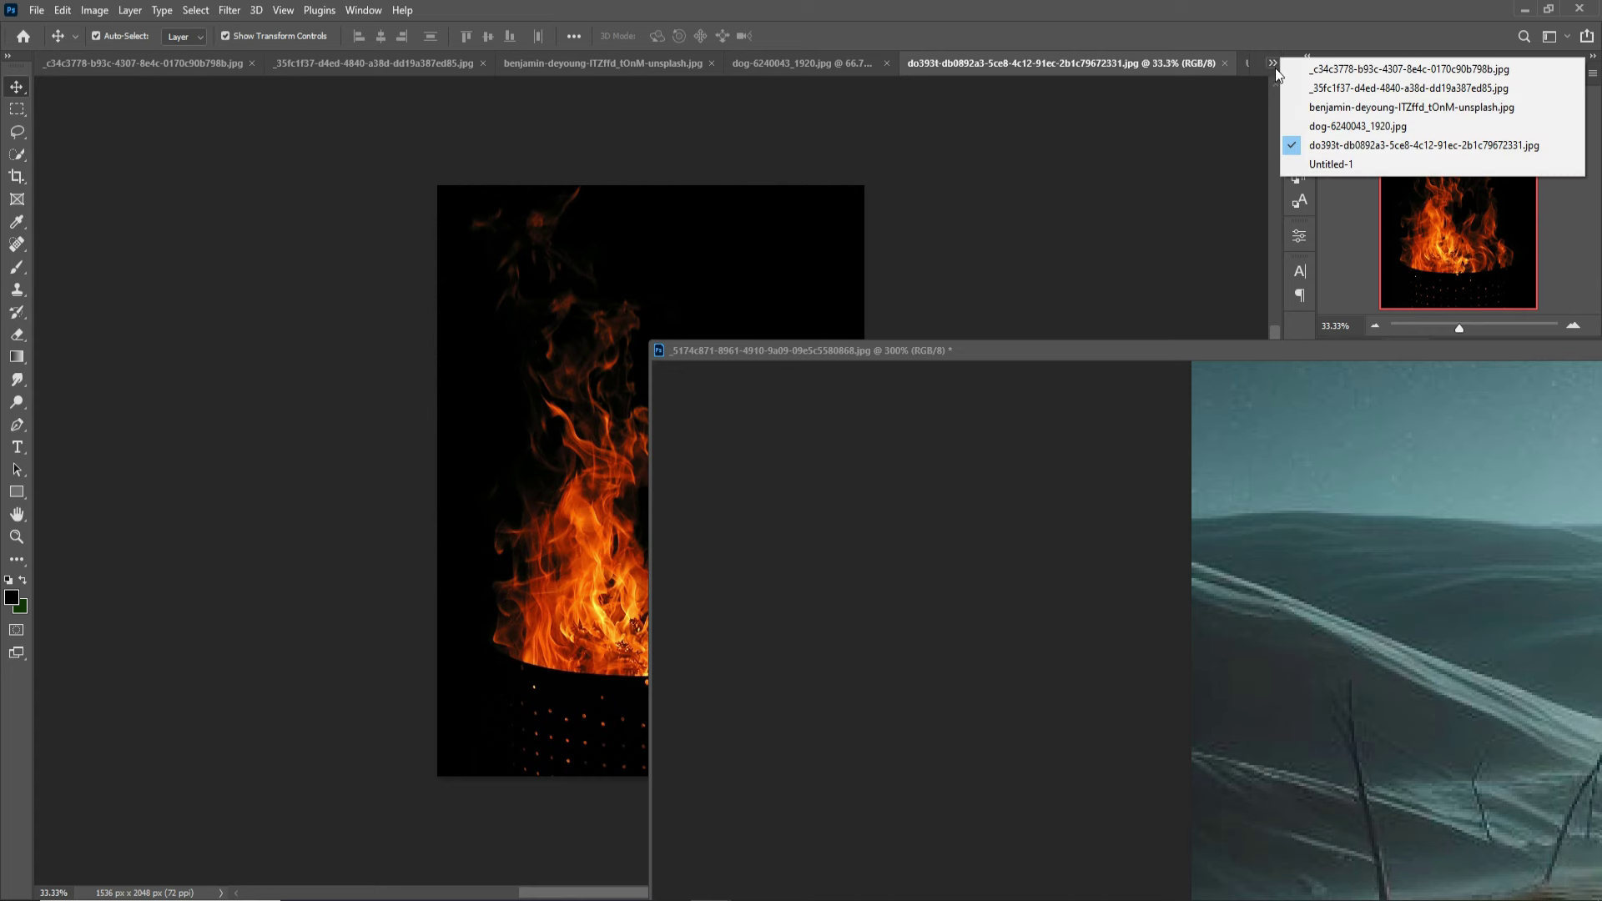
{"action": "left_click", "coordinate": [1295, 157]}
{"action": "left_click_drag", "start_coordinate": [1388, 594], "coordinate": [904, 292]}
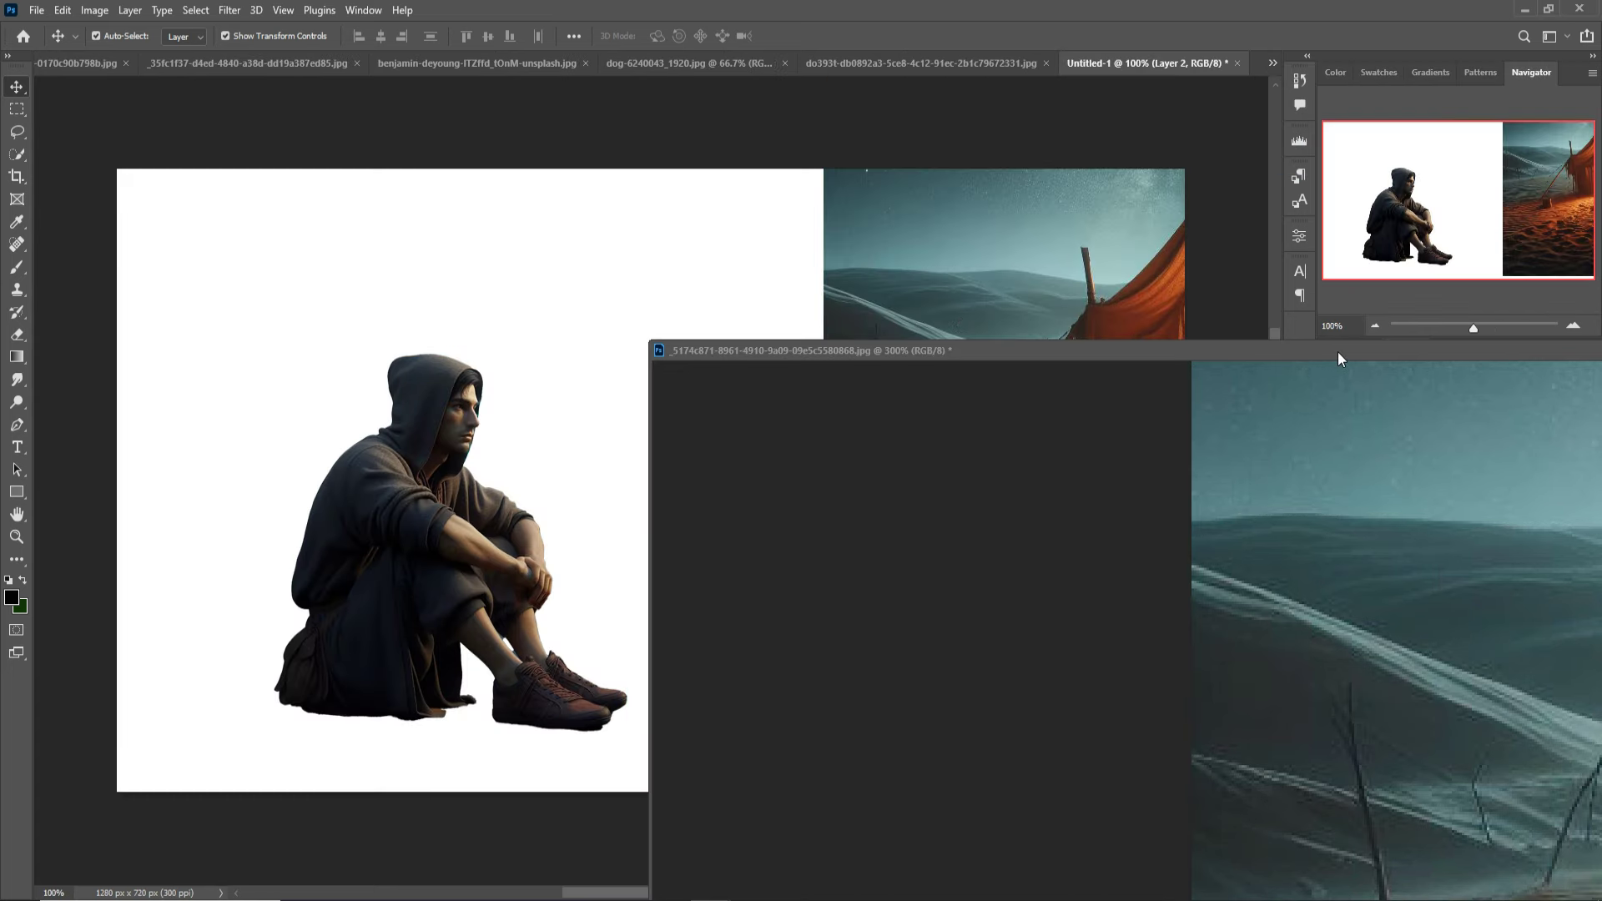
{"action": "left_click_drag", "start_coordinate": [1338, 352], "coordinate": [517, 459]}
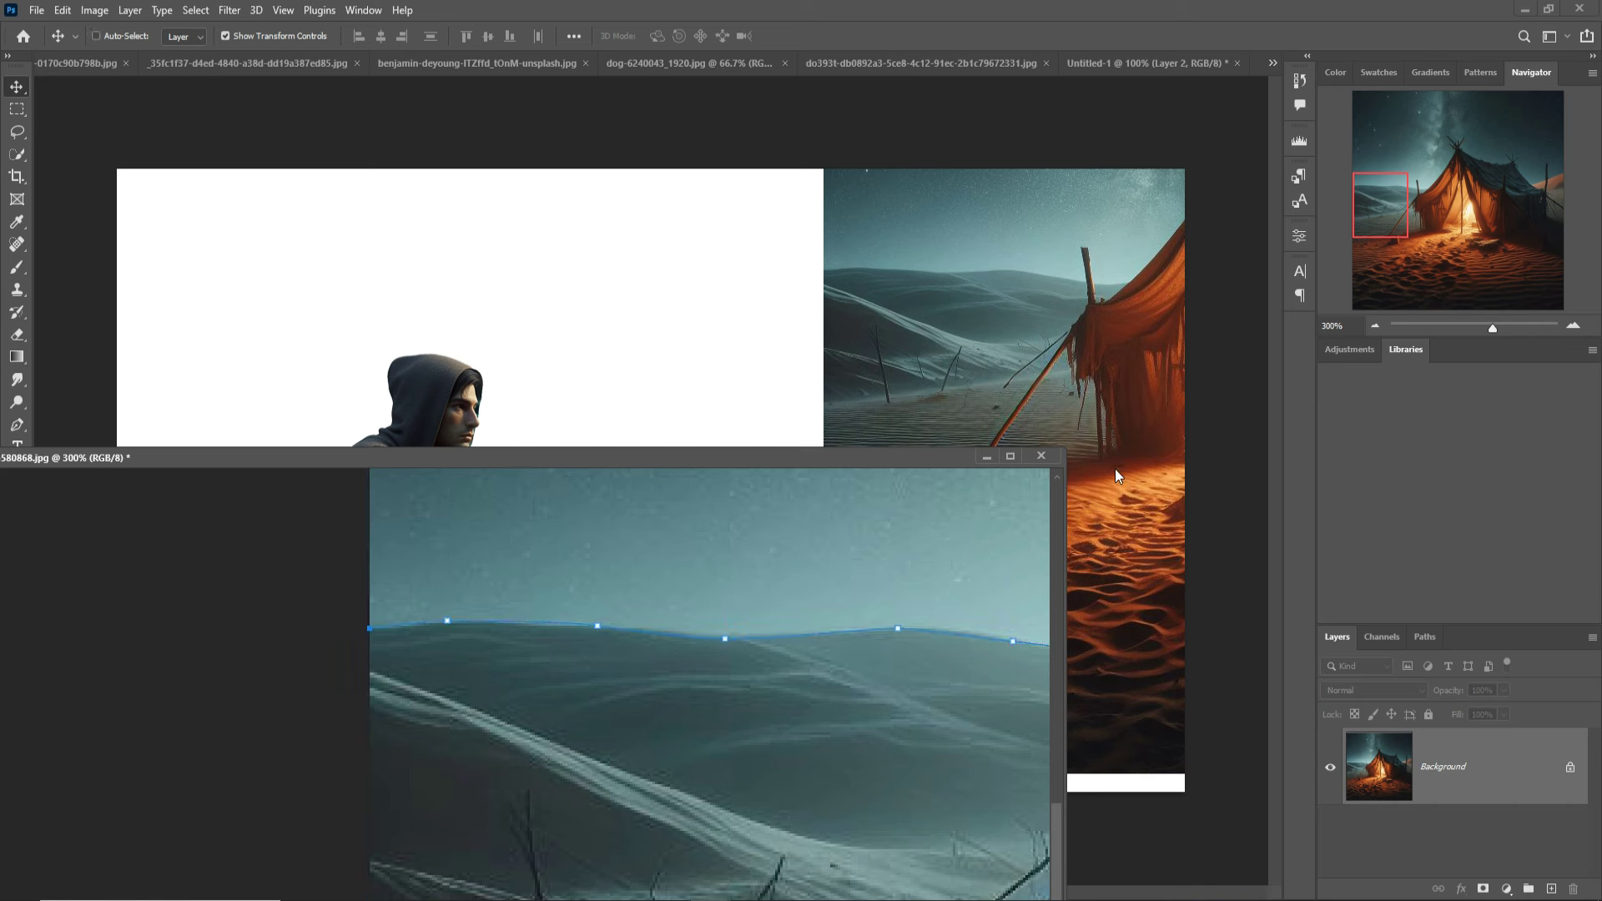
{"action": "key", "text": "ctrl"}
Extend the pen path down the left edge and convert it to a 0-px-feather selection
{"action": "left_click", "coordinate": [17, 425]}
{"action": "left_click", "coordinate": [368, 630]}
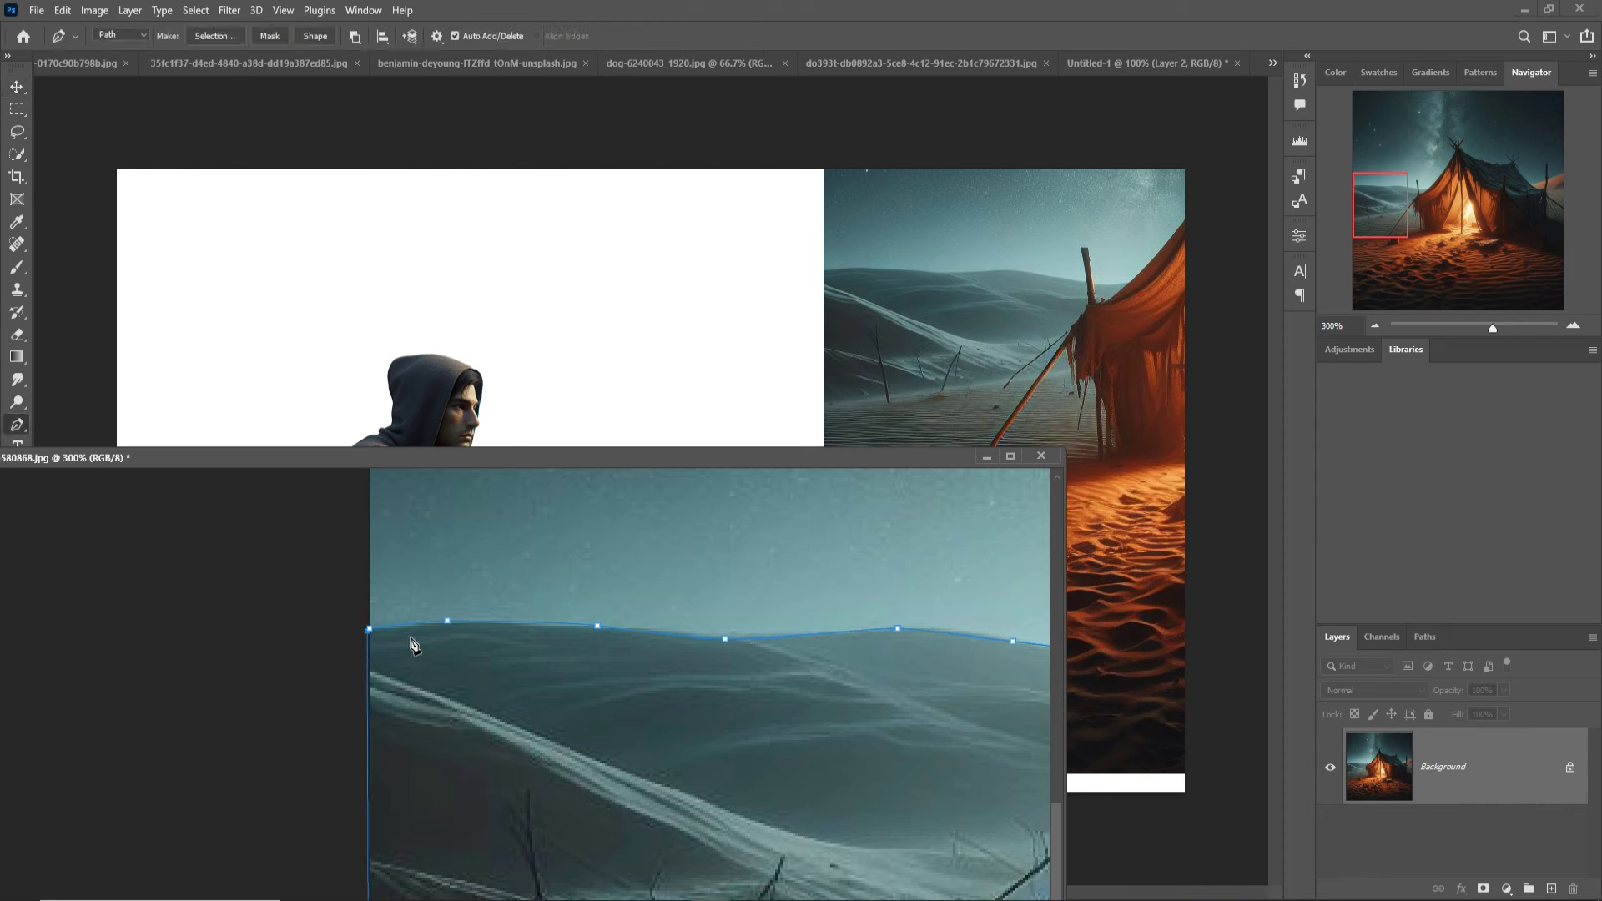
{"action": "right_click", "coordinate": [523, 653]}
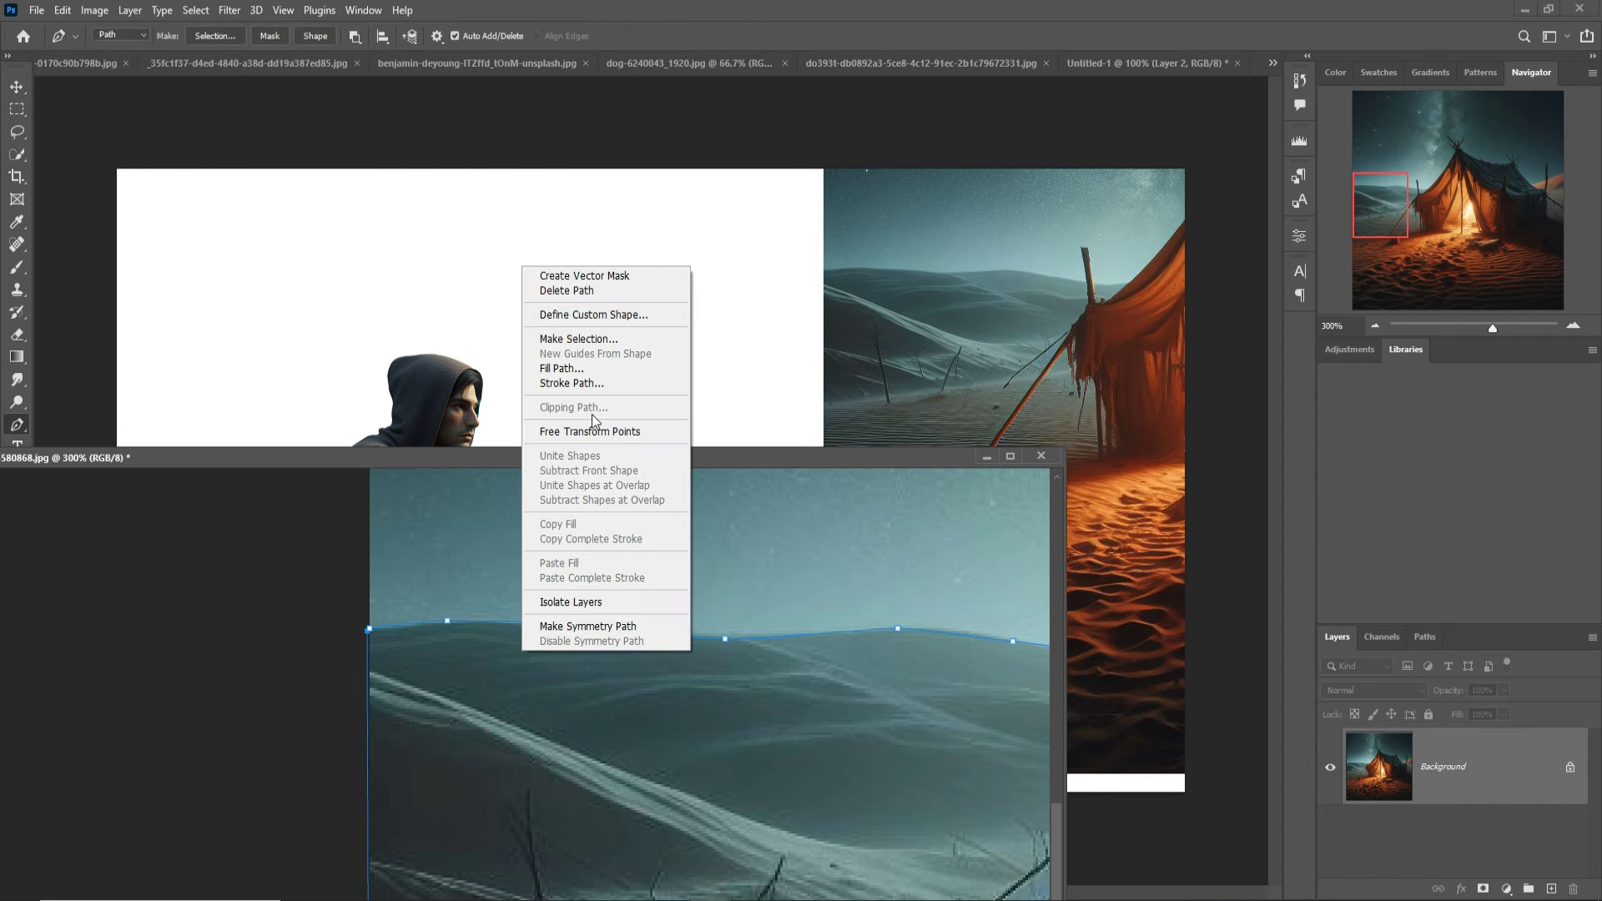
{"action": "left_click", "coordinate": [596, 339]}
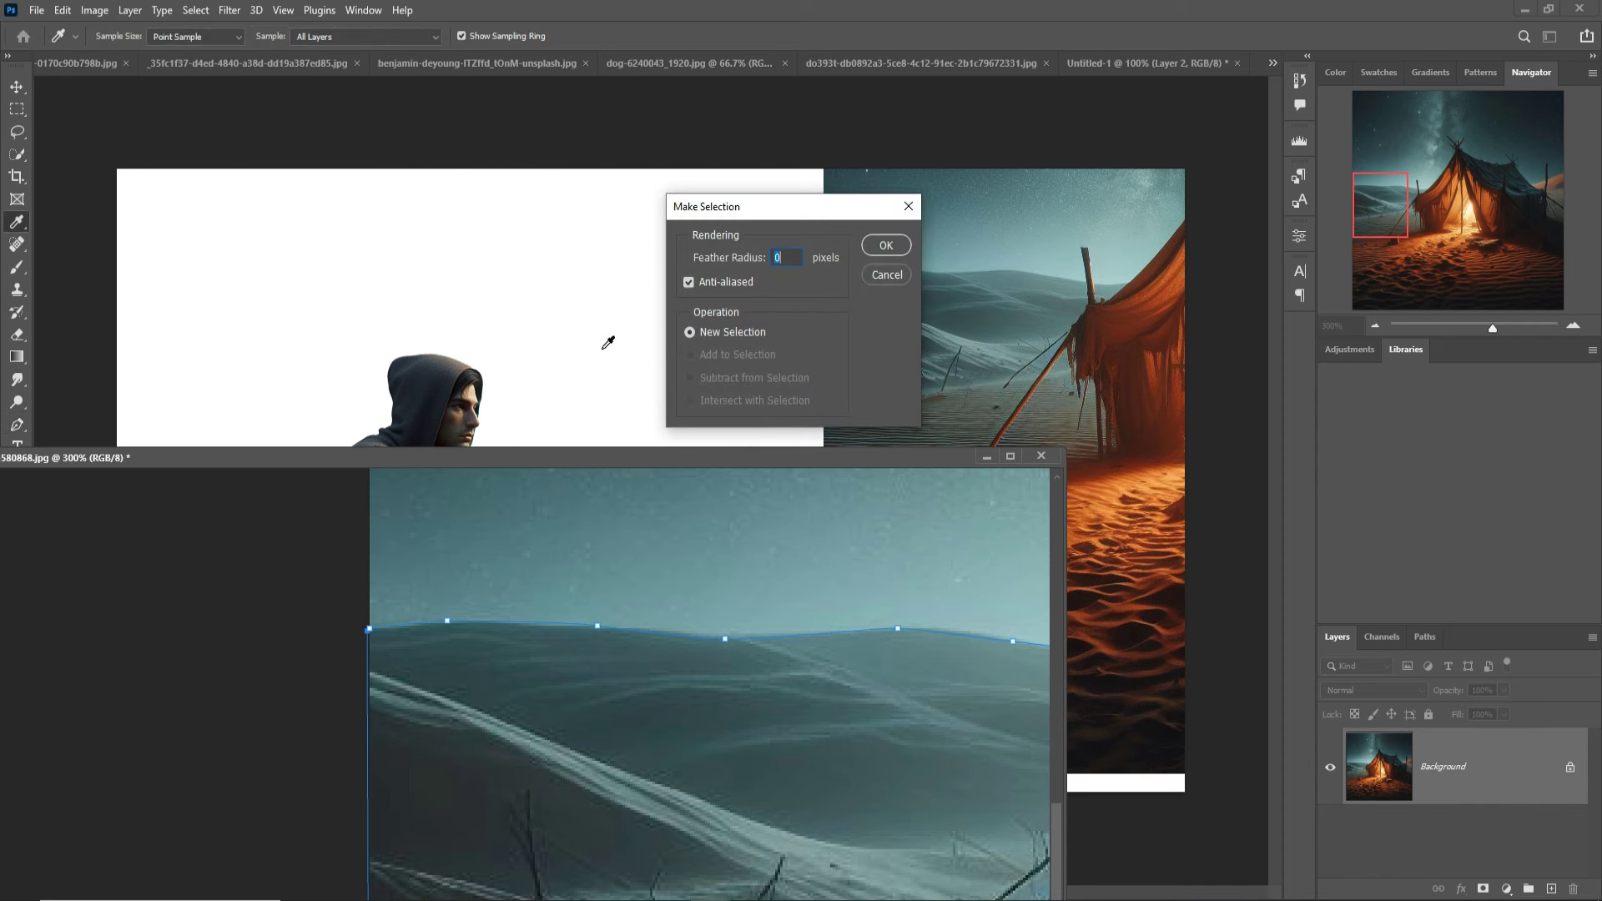
{"action": "left_click", "coordinate": [886, 245]}
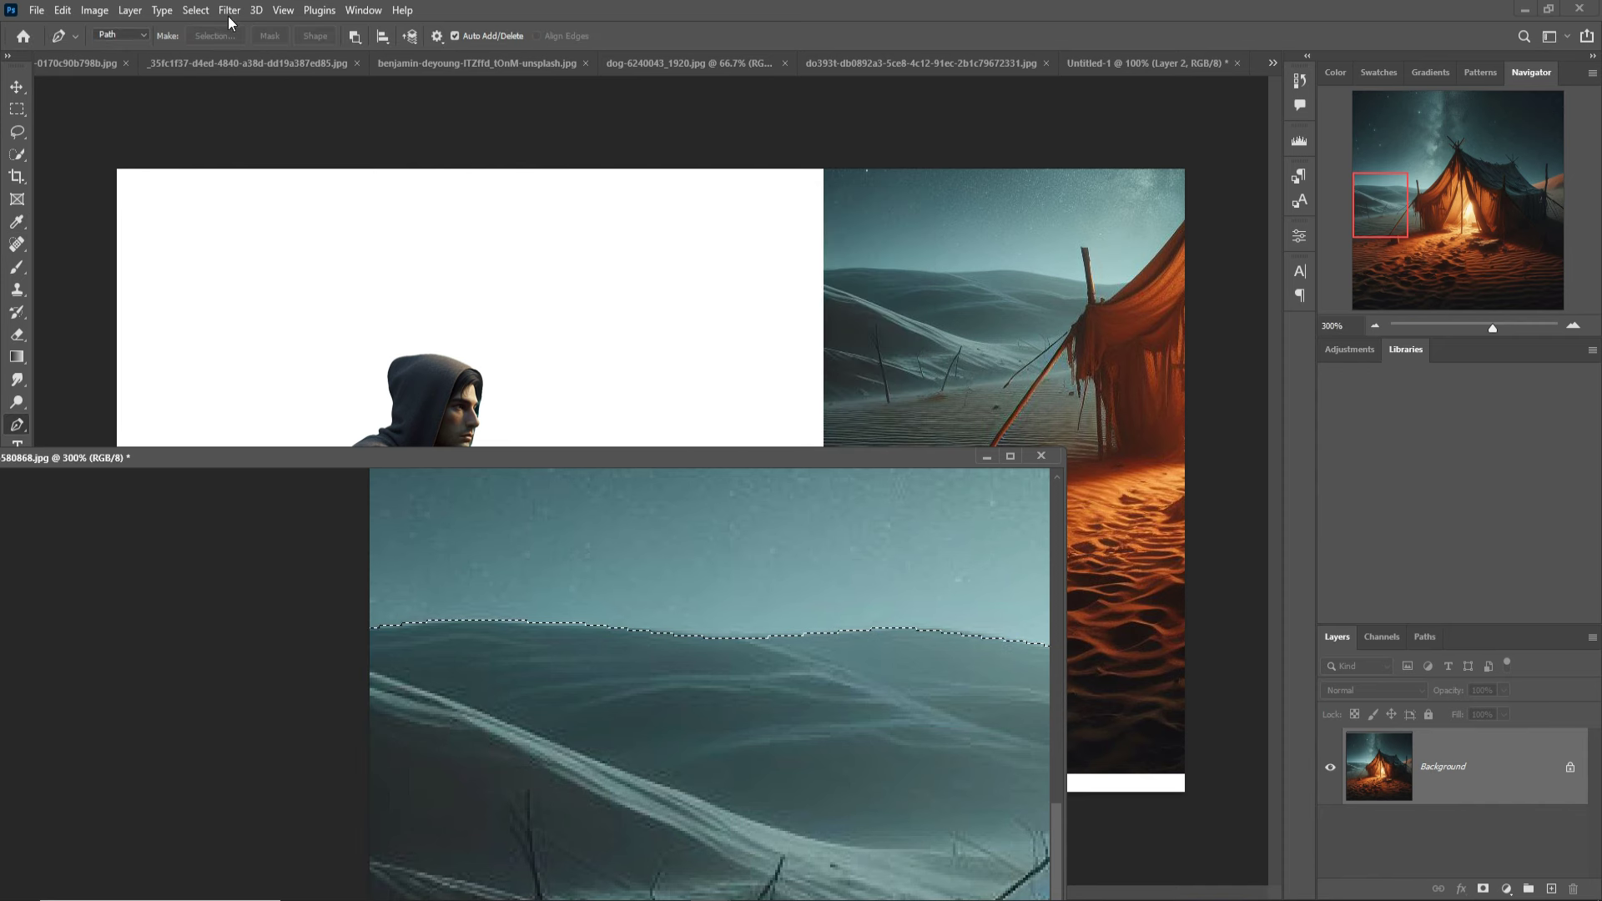
Invert the selection so the sky above the dune crest is excluded
{"action": "left_click", "coordinate": [194, 10]}
{"action": "left_click", "coordinate": [210, 77]}
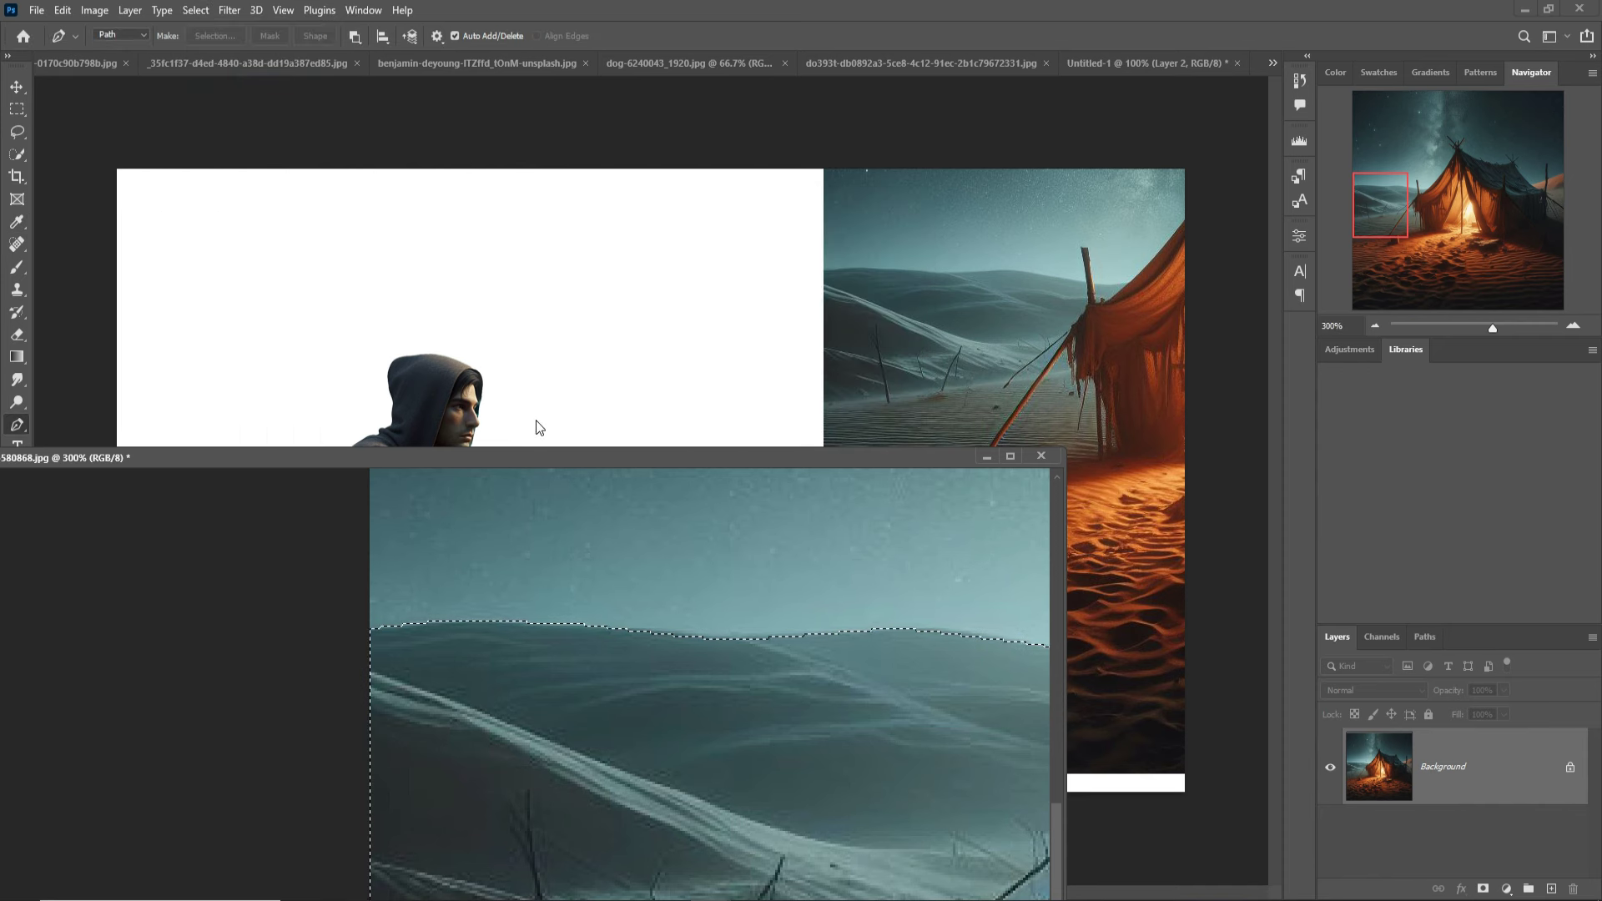
{"action": "left_click_drag", "start_coordinate": [558, 454], "coordinate": [875, 434]}
{"action": "left_click_drag", "start_coordinate": [986, 734], "coordinate": [997, 751]}
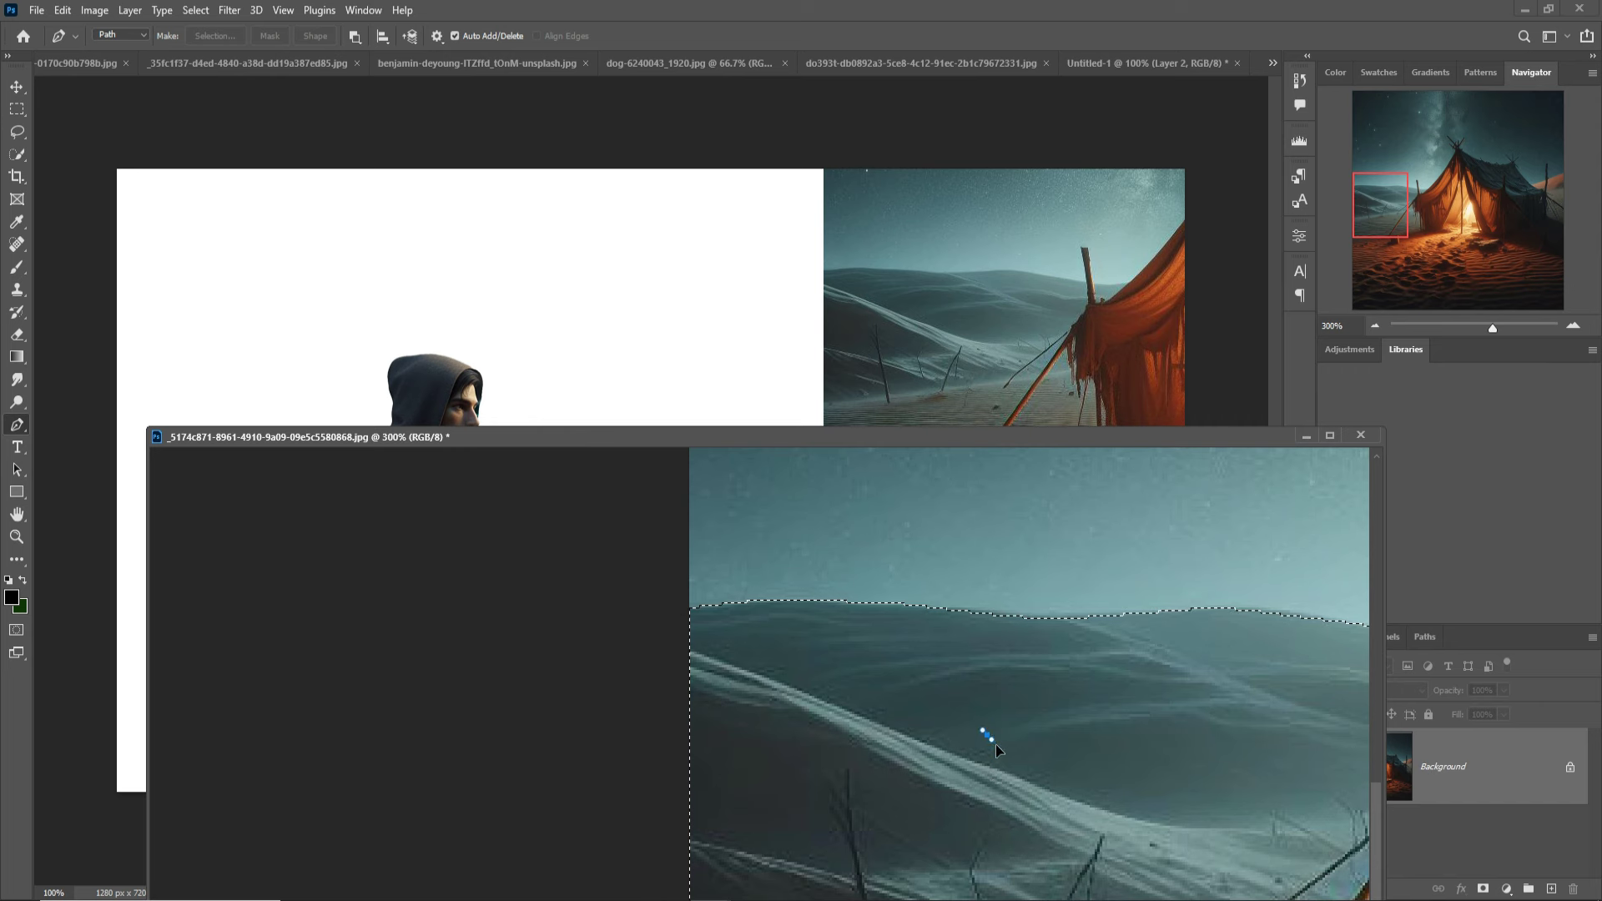
{"action": "scroll", "coordinate": [905, 735], "scroll_direction": "up", "scroll_amount": 10}
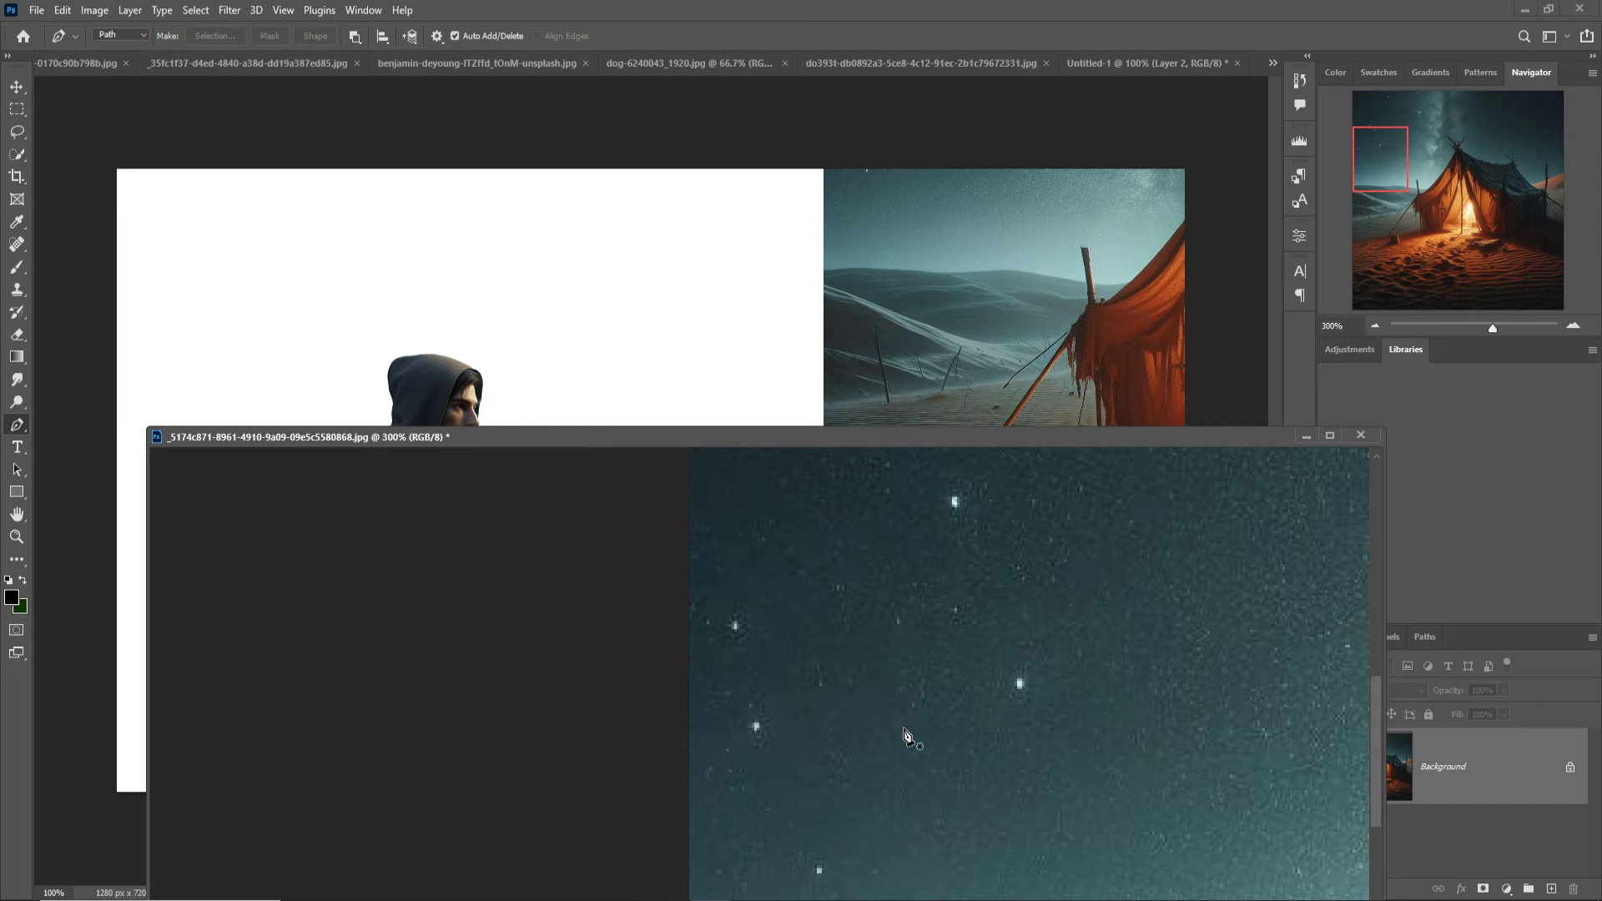
Fit the tent photo in view and drag its sky-free selection into Untitled-1 as Layer 3
{"action": "left_click", "coordinate": [18, 88]}
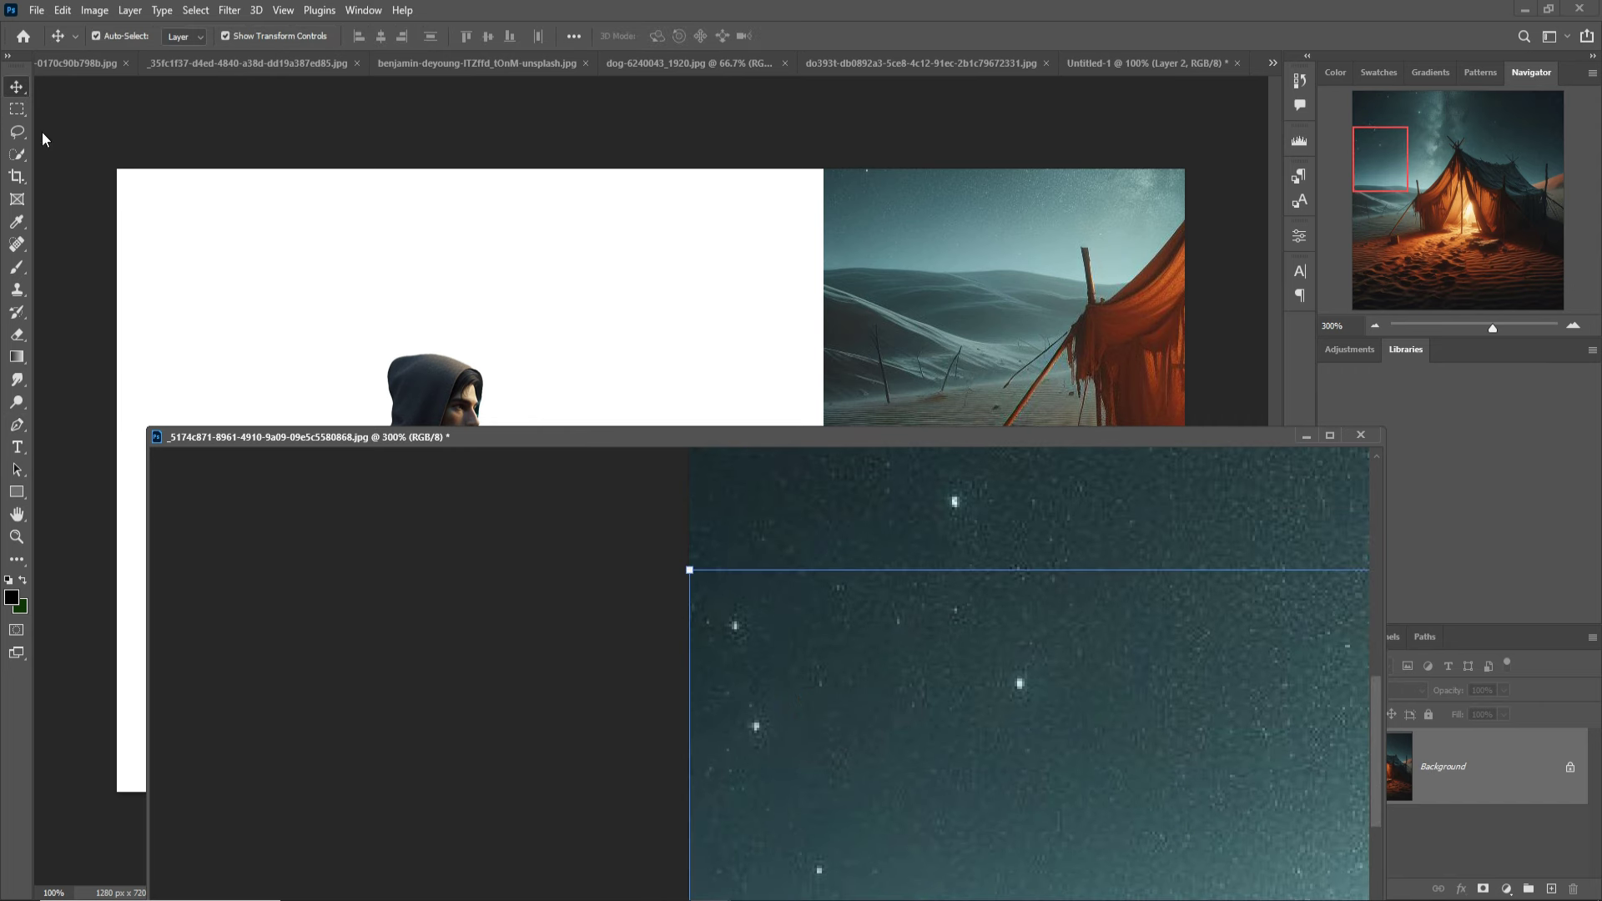
{"action": "left_click_drag", "start_coordinate": [777, 436], "coordinate": [780, 205]}
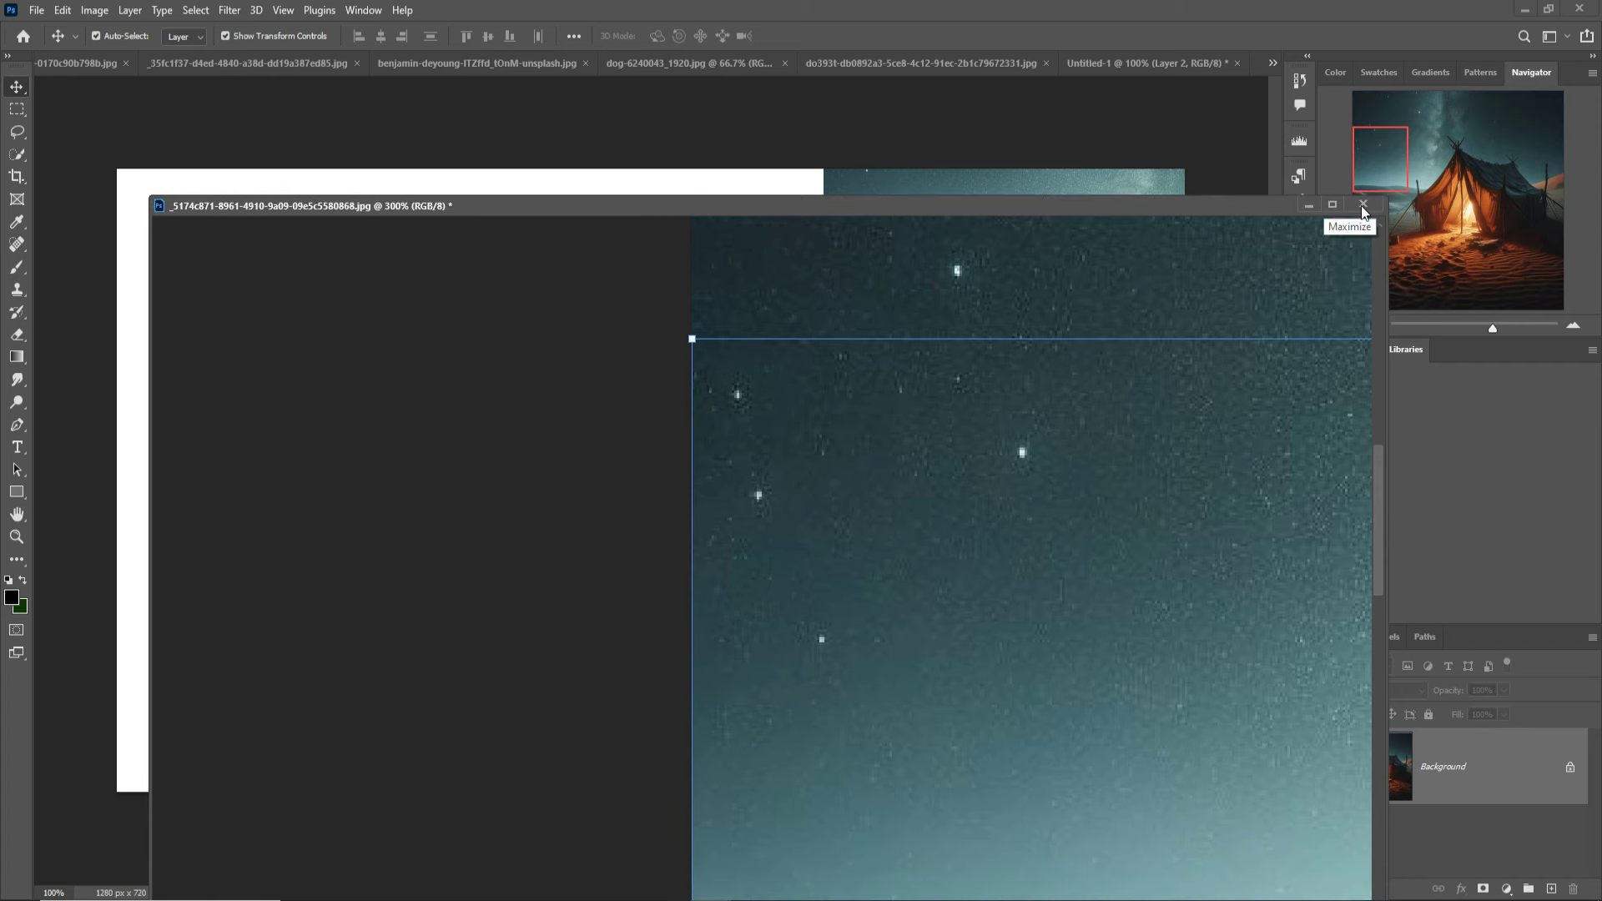
{"action": "left_click_drag", "start_coordinate": [161, 209], "coordinate": [461, 414]}
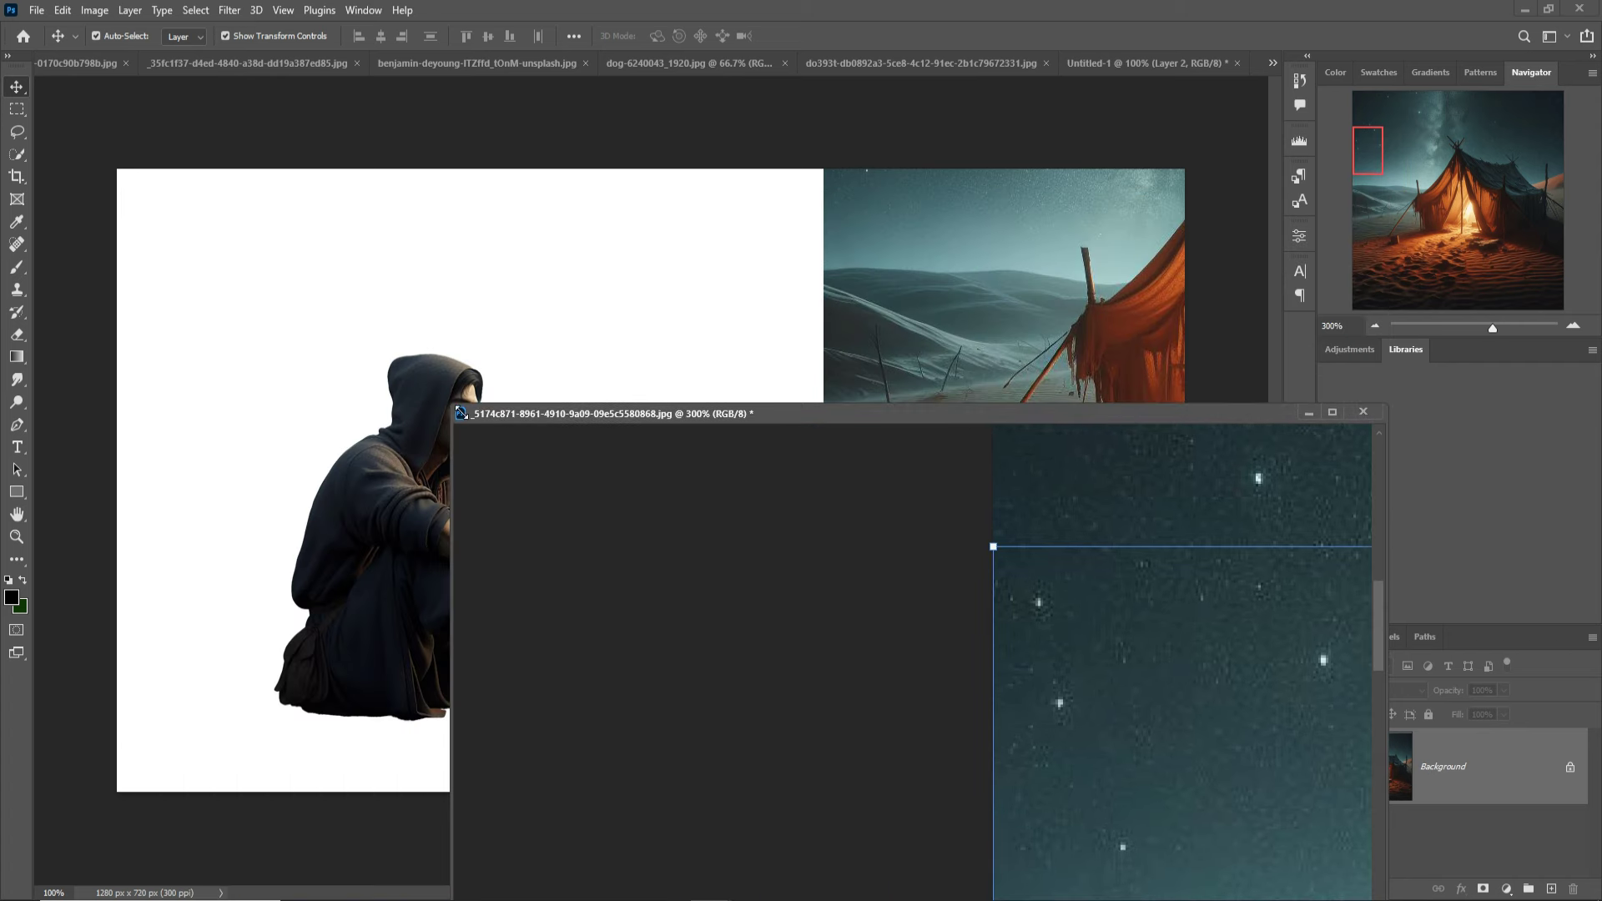
{"action": "left_click_drag", "start_coordinate": [796, 410], "coordinate": [826, 167]}
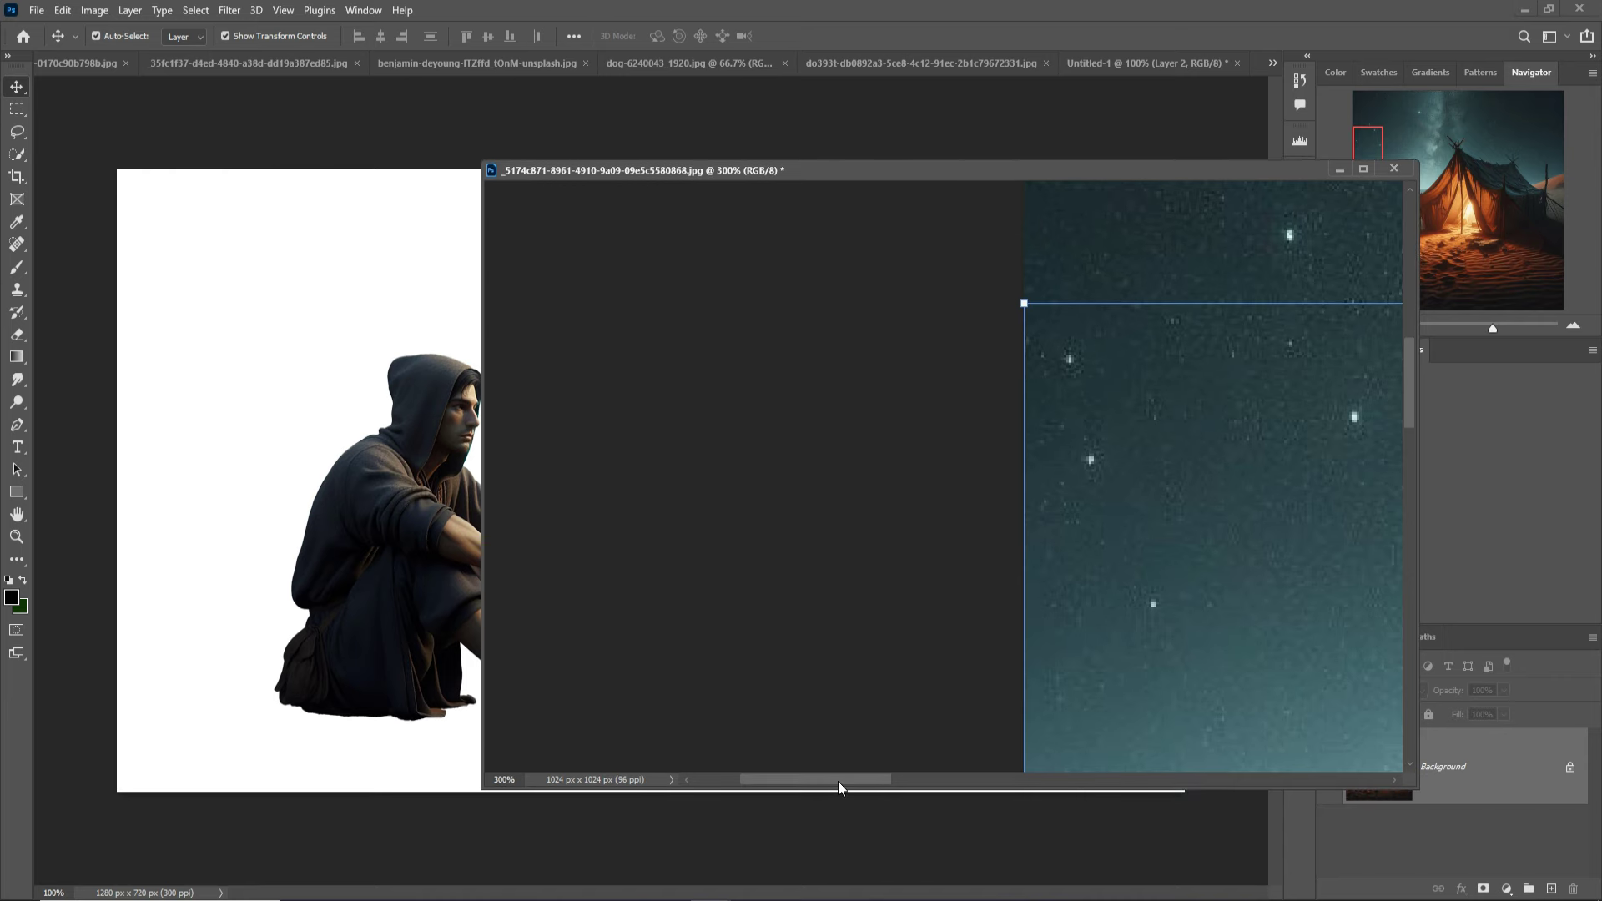
{"action": "left_click_drag", "start_coordinate": [838, 781], "coordinate": [957, 772]}
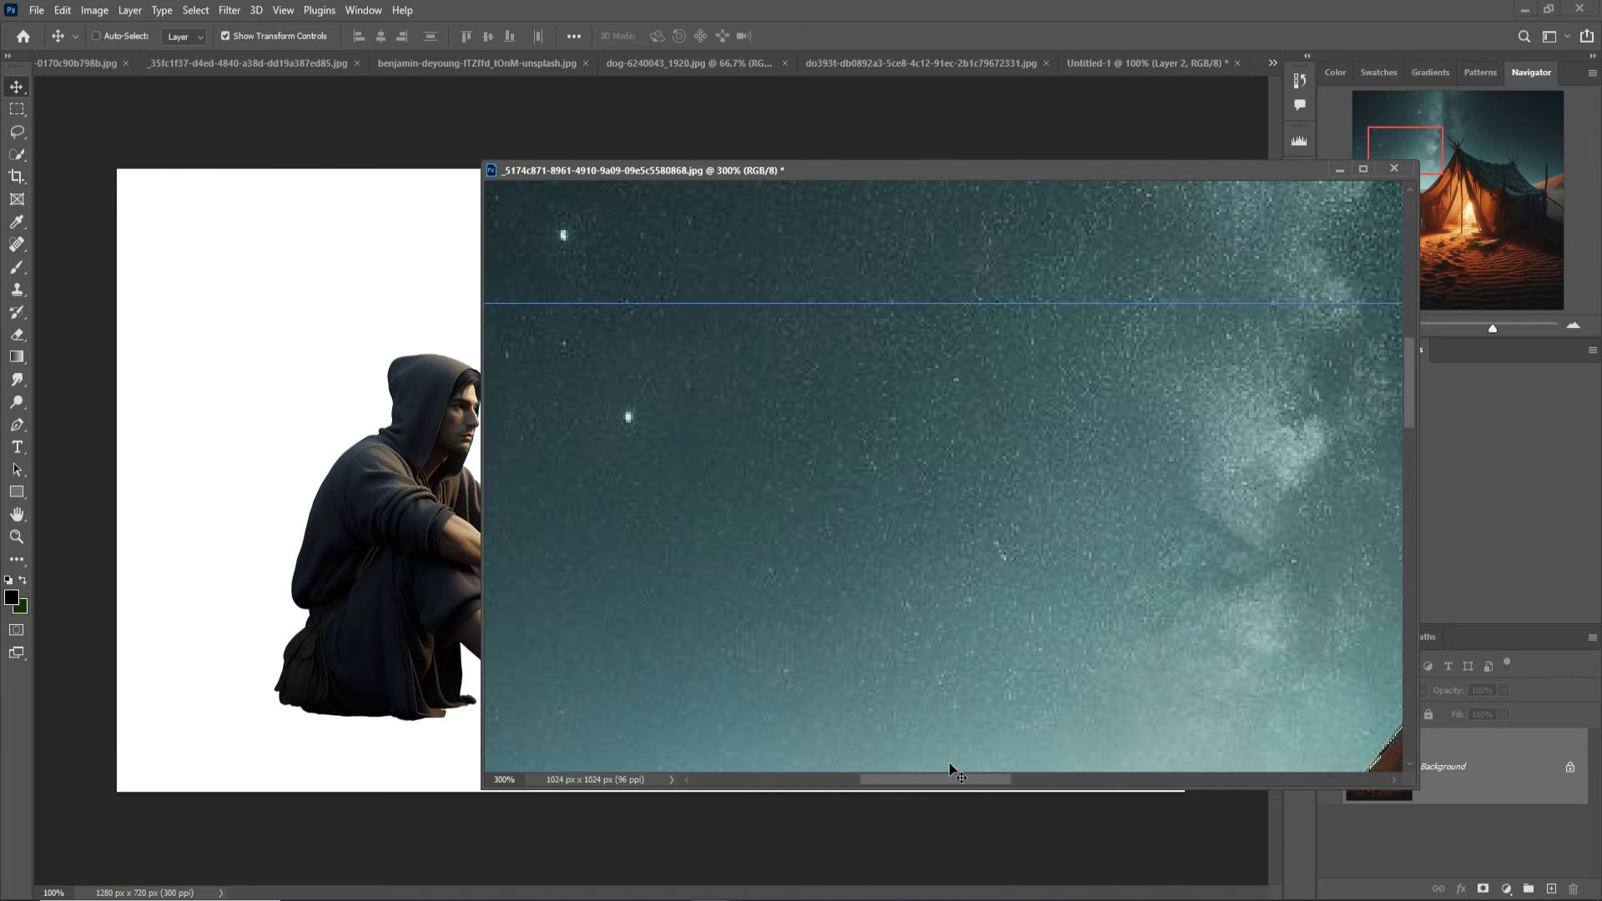
{"action": "key", "text": "ctrl+0"}
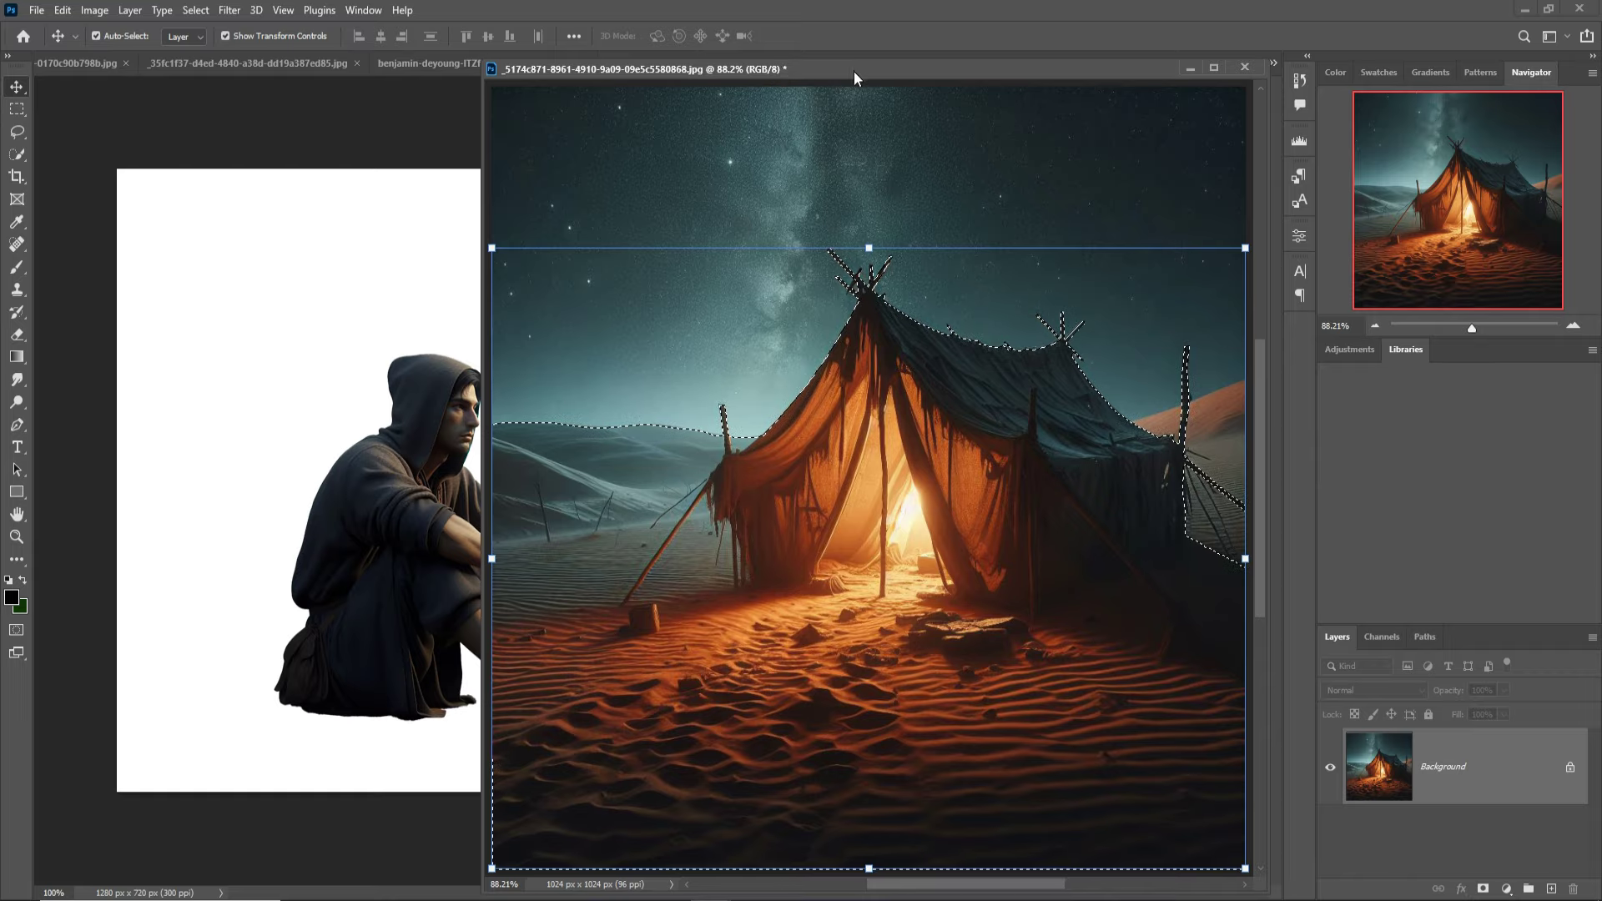
{"action": "left_click_drag", "start_coordinate": [853, 71], "coordinate": [1158, 105]}
{"action": "left_click_drag", "start_coordinate": [1173, 415], "coordinate": [680, 332]}
{"action": "left_click", "coordinate": [1492, 102]}
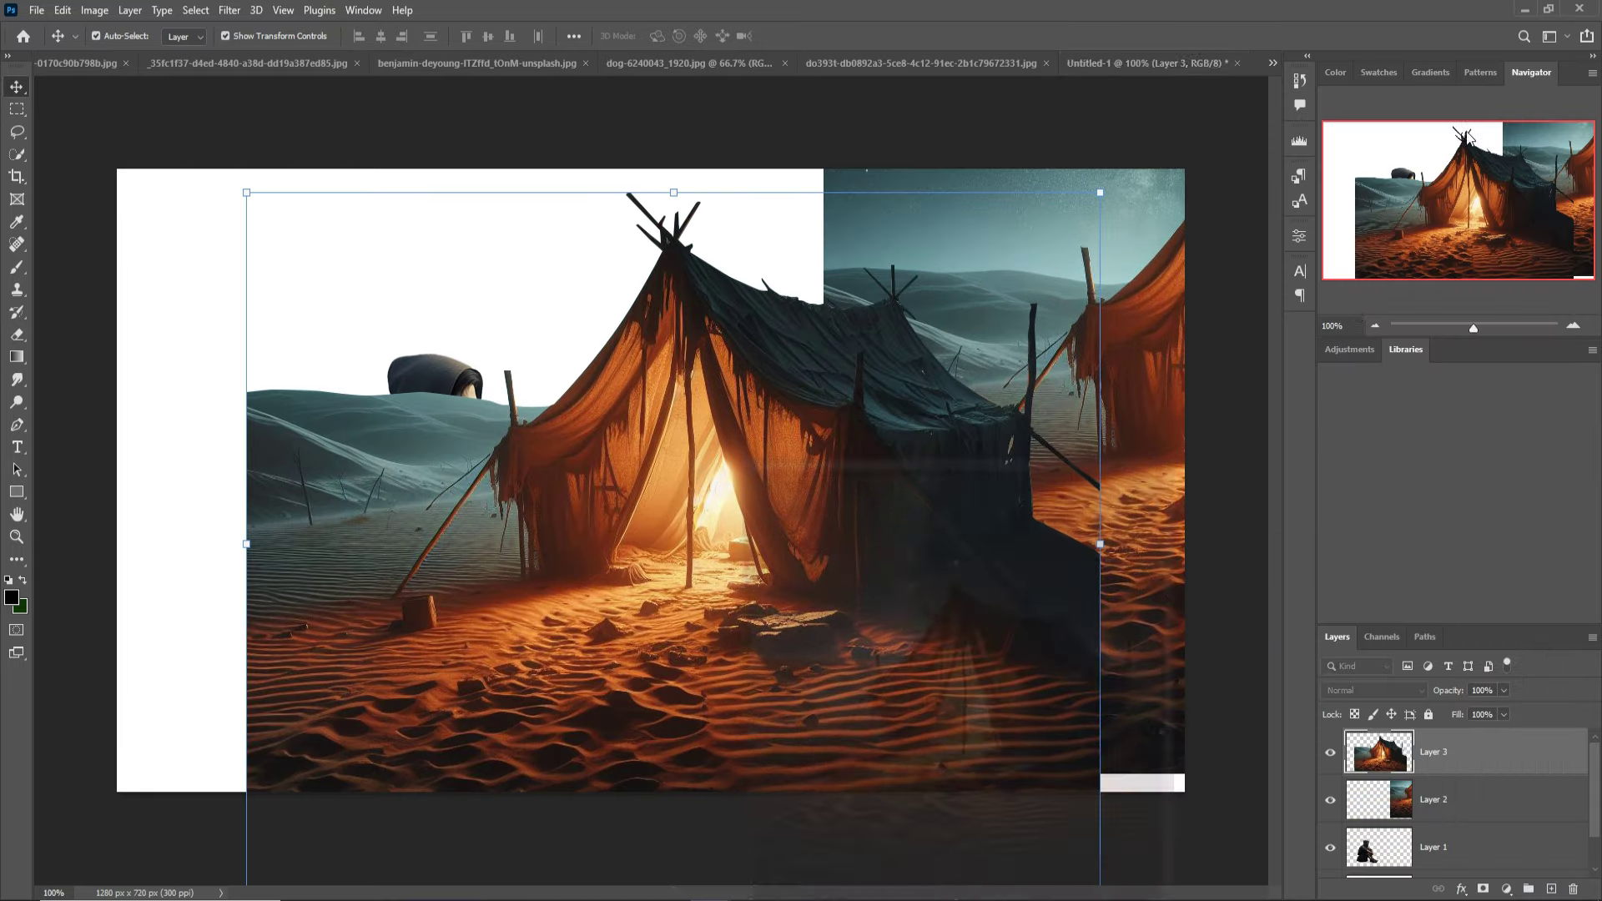
Delete the leftover Layer 2, then reposition and stretch the tent layer wider
{"action": "left_click", "coordinate": [1365, 801]}
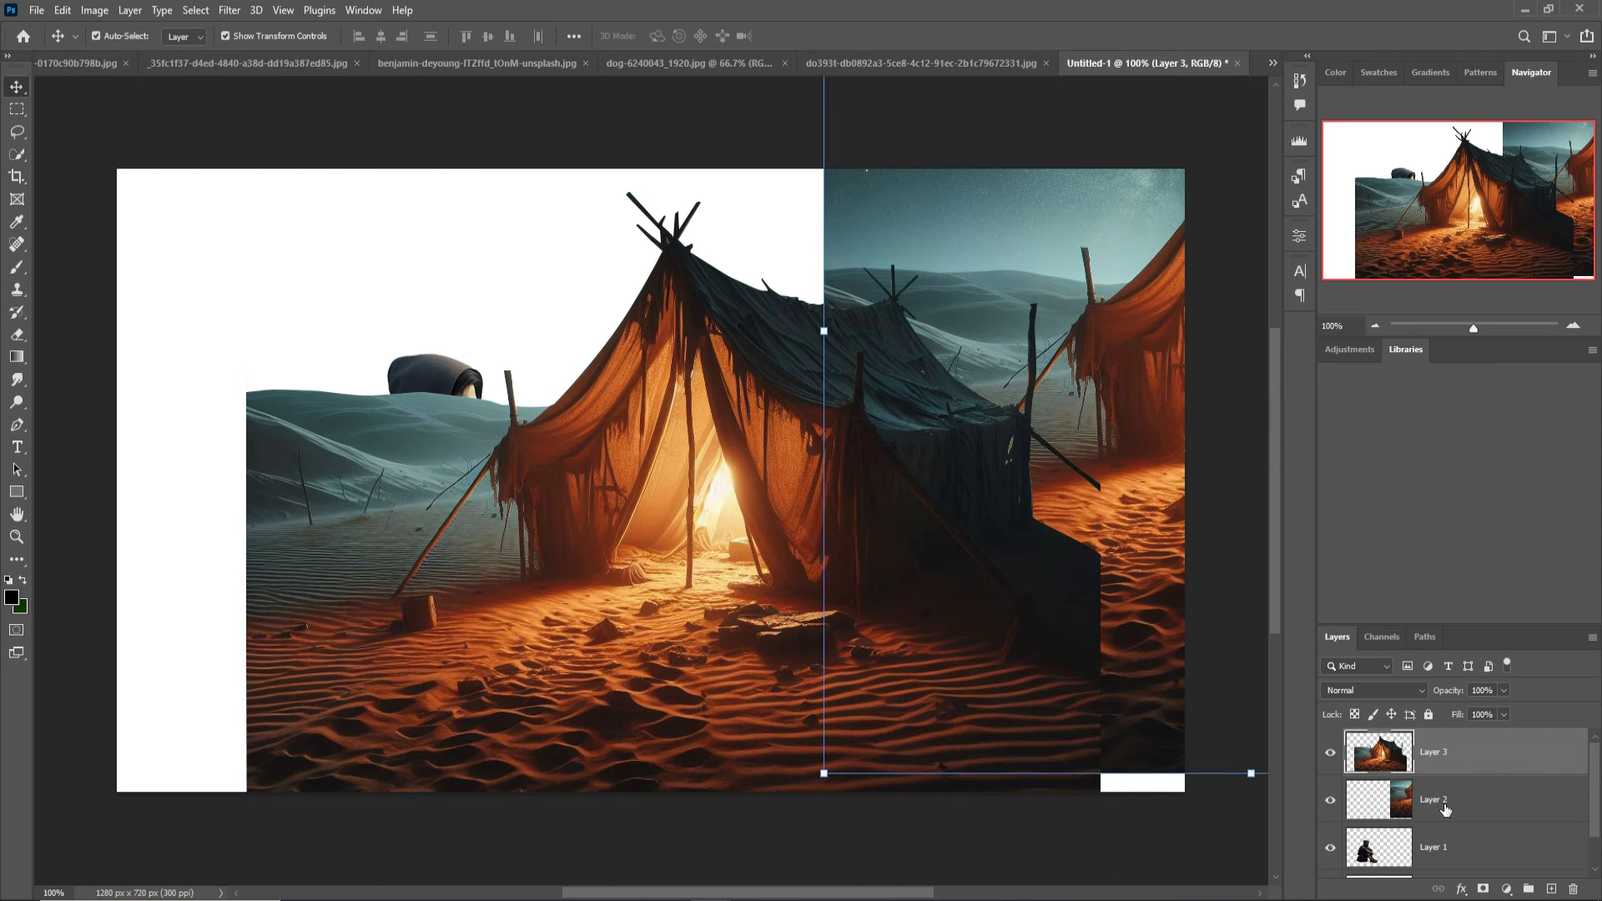
{"action": "key", "text": "Delete"}
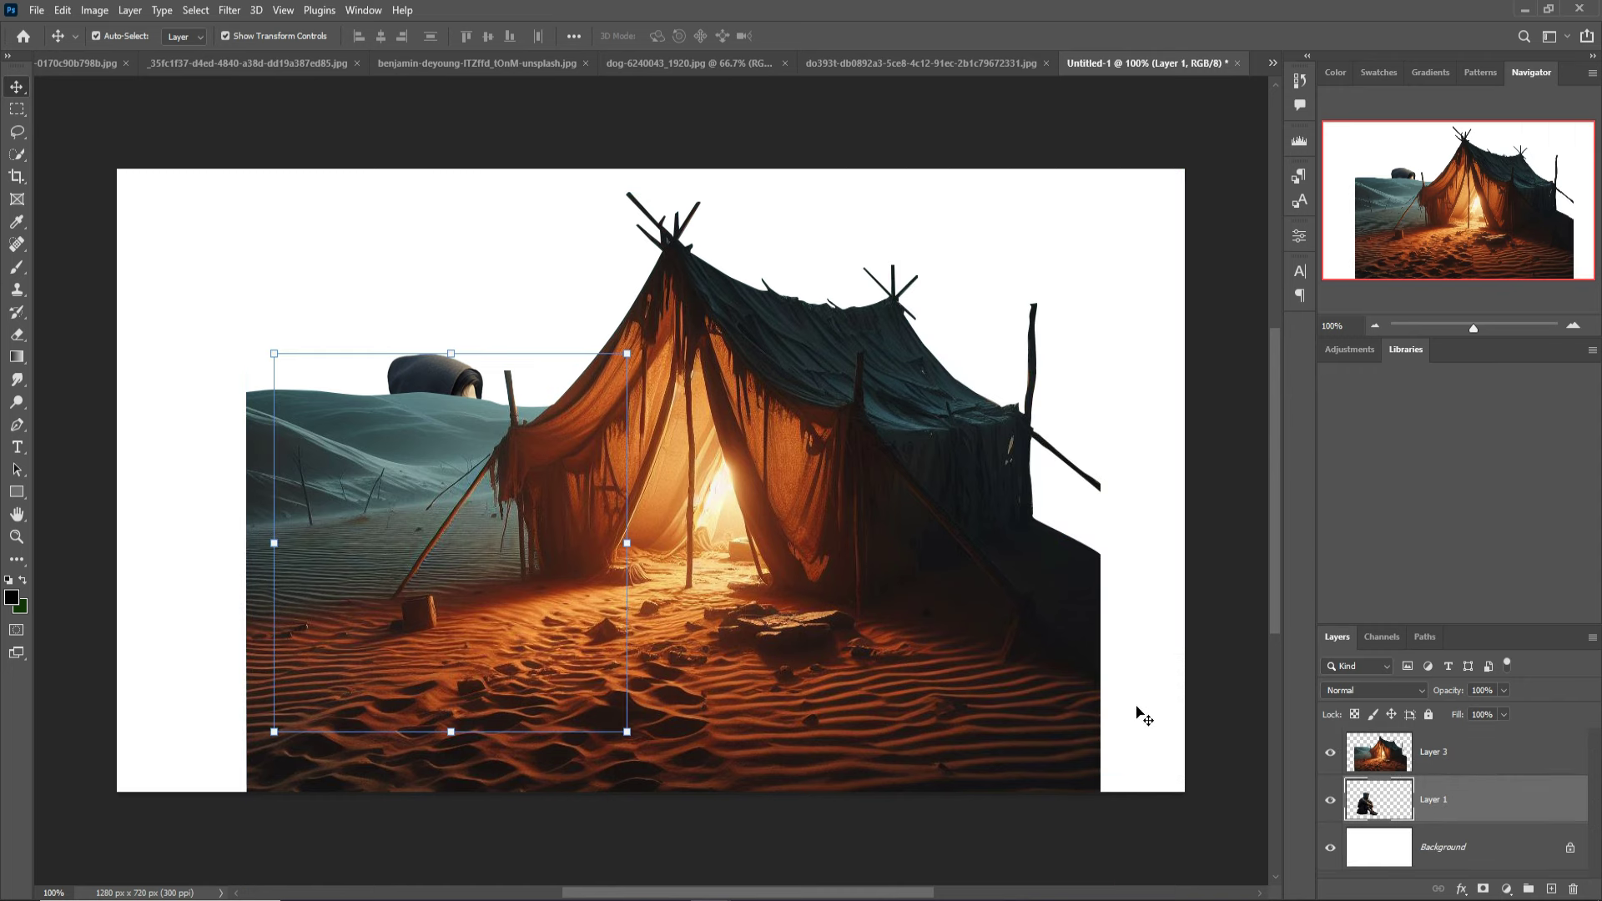
{"action": "left_click_drag", "start_coordinate": [894, 584], "coordinate": [776, 574]}
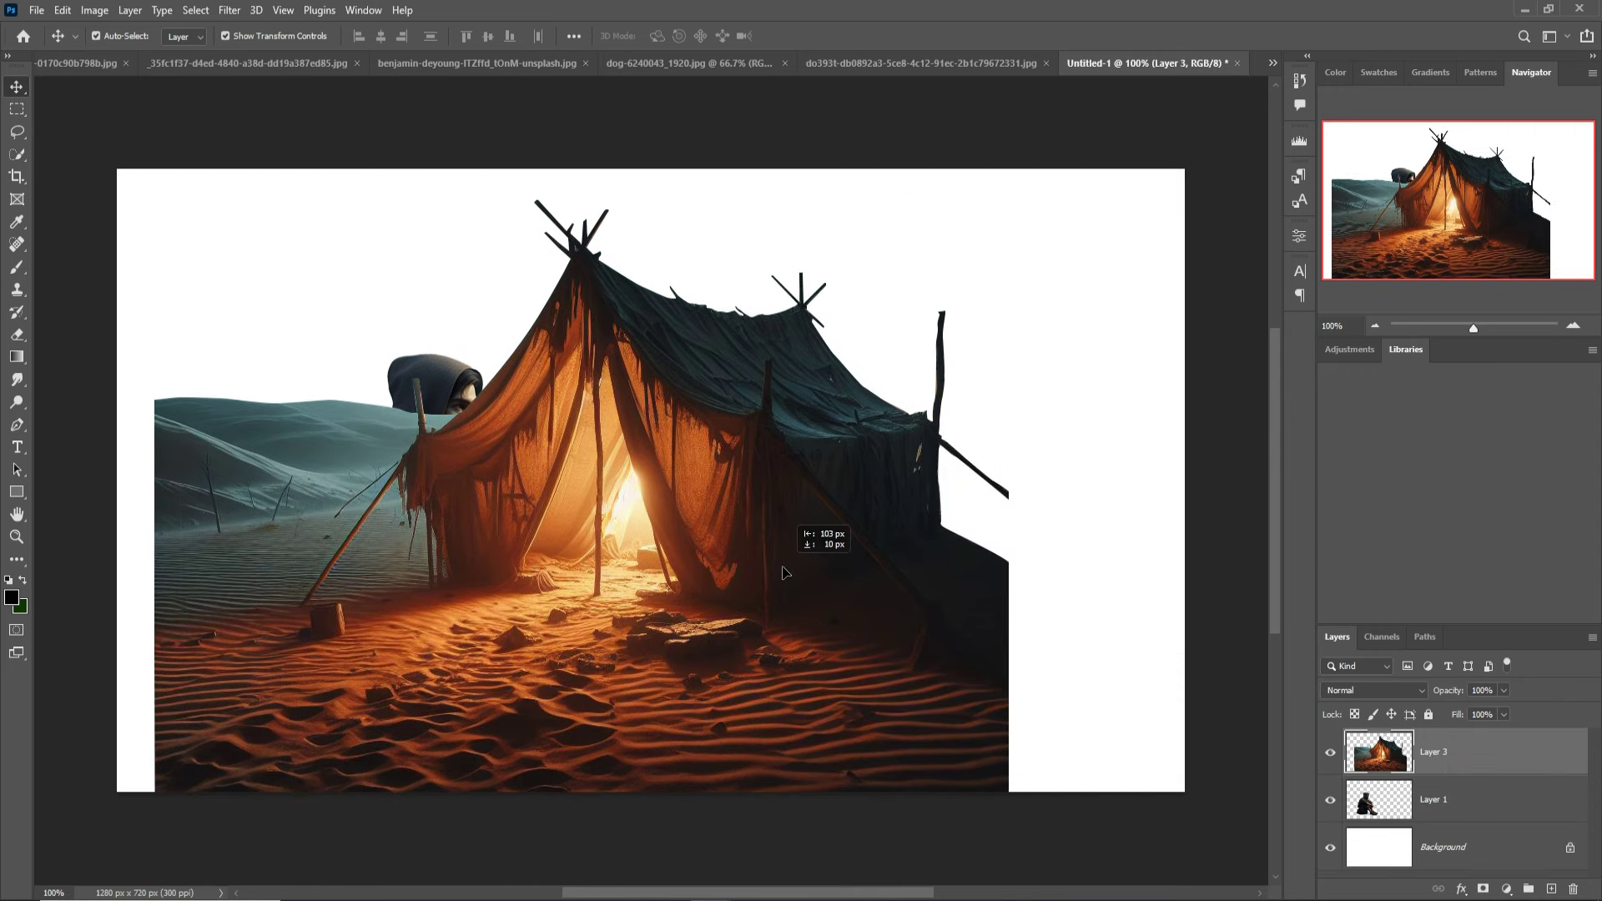
{"action": "left_click_drag", "start_coordinate": [776, 574], "coordinate": [786, 601]}
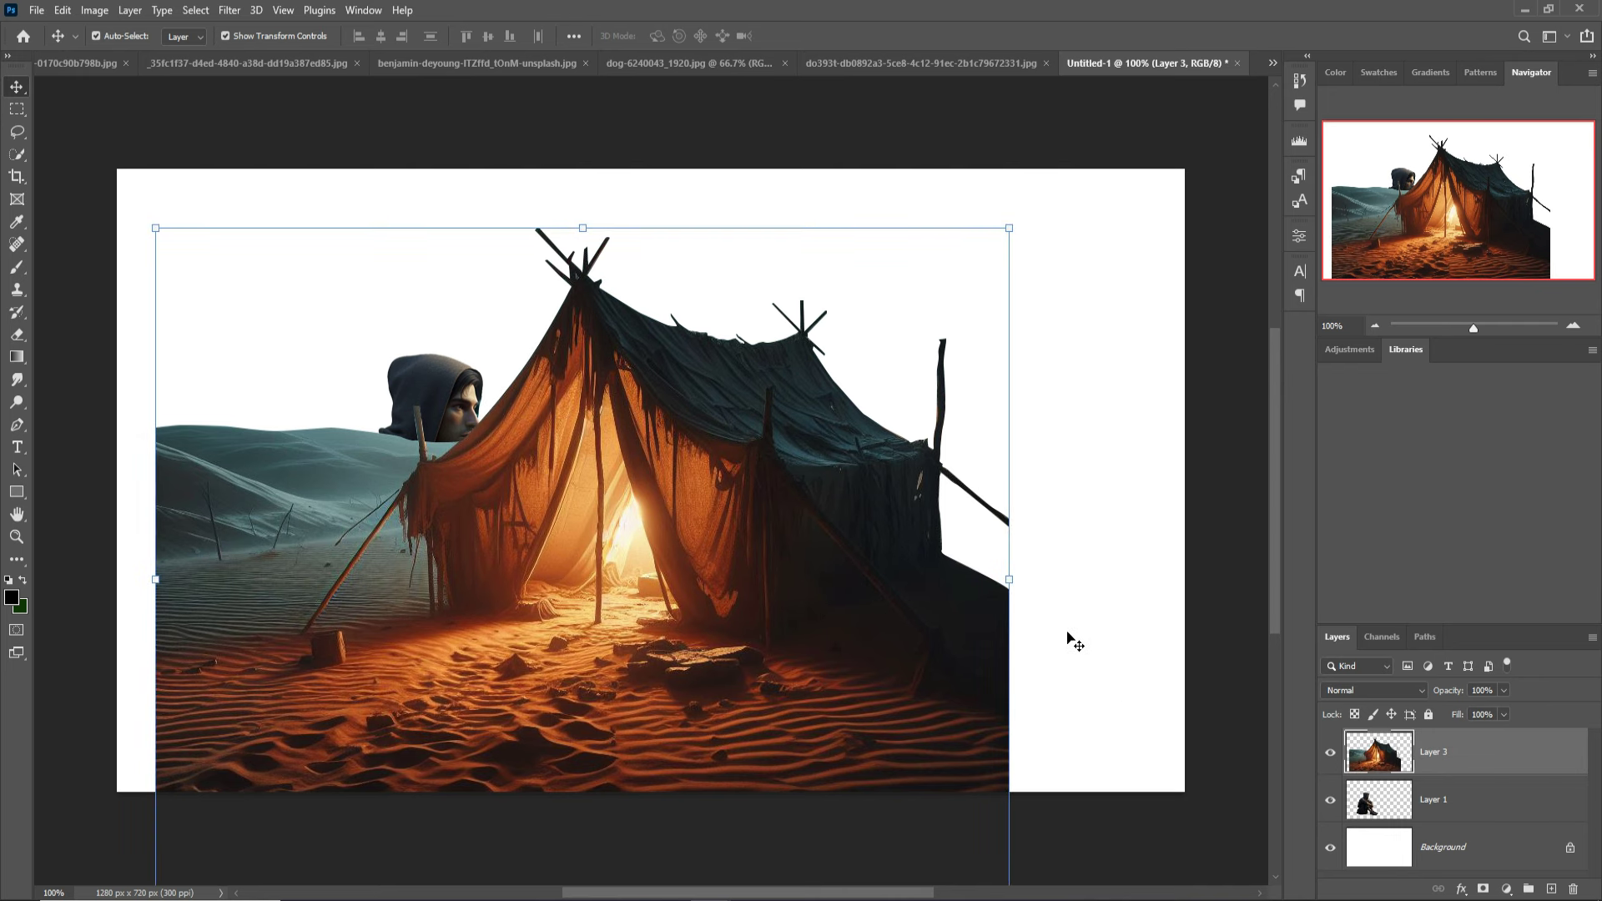
{"action": "mouse_move", "coordinate": [1021, 601]}
{"action": "left_mouse_down"}
{"action": "mouse_move", "coordinate": [1068, 593]}
{"action": "mouse_move", "coordinate": [983, 576]}
{"action": "left_mouse_up"}
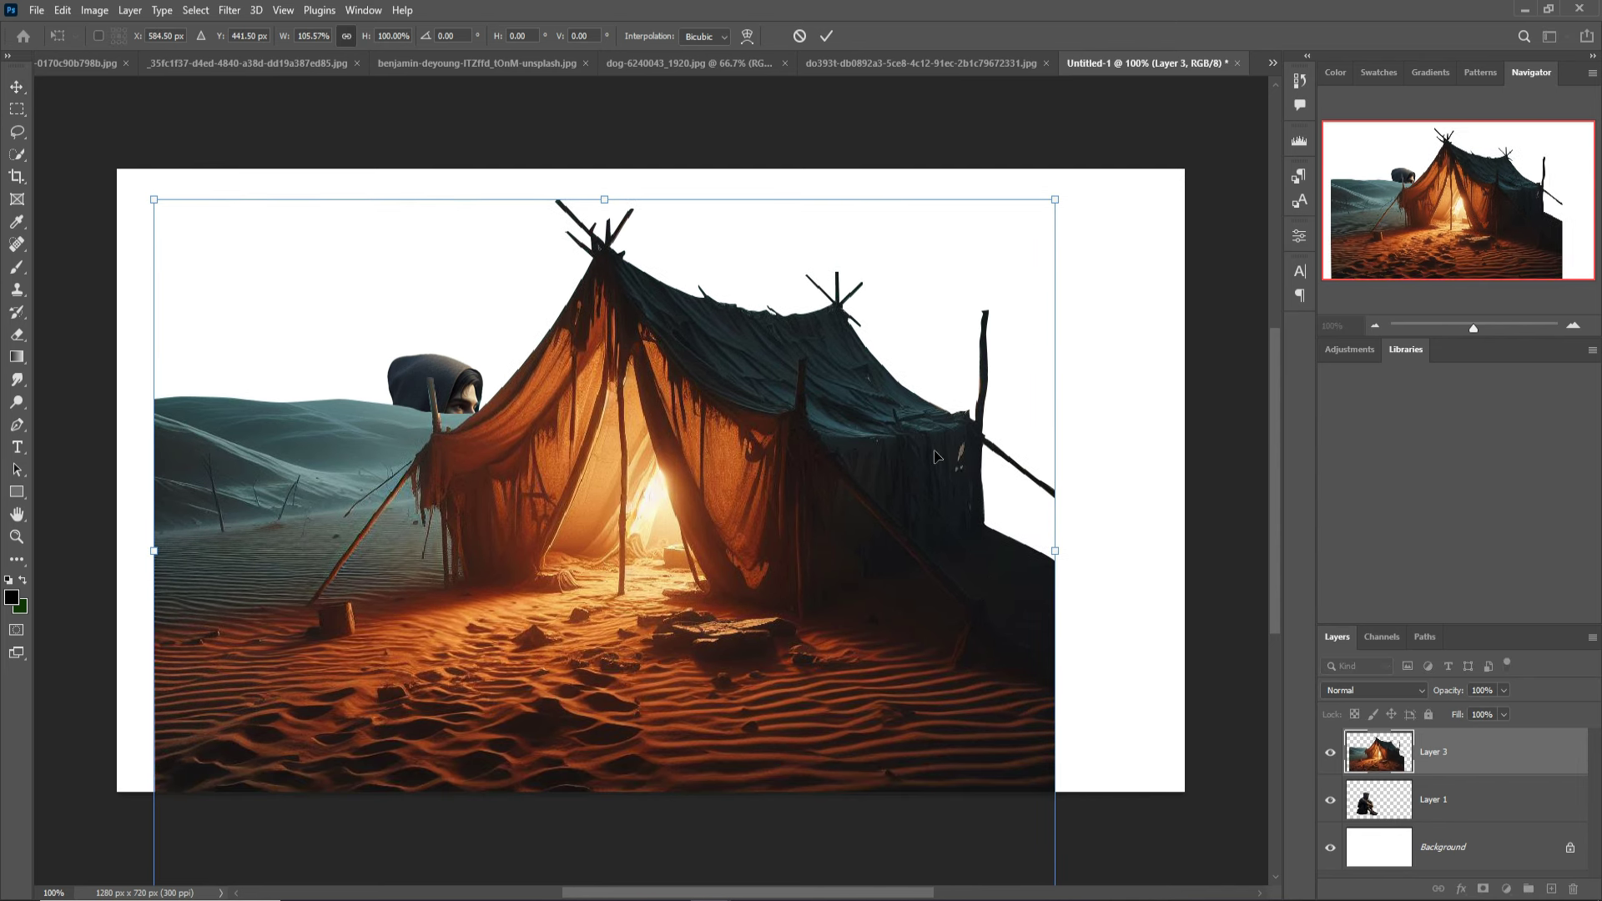
{"action": "left_click", "coordinate": [828, 36]}
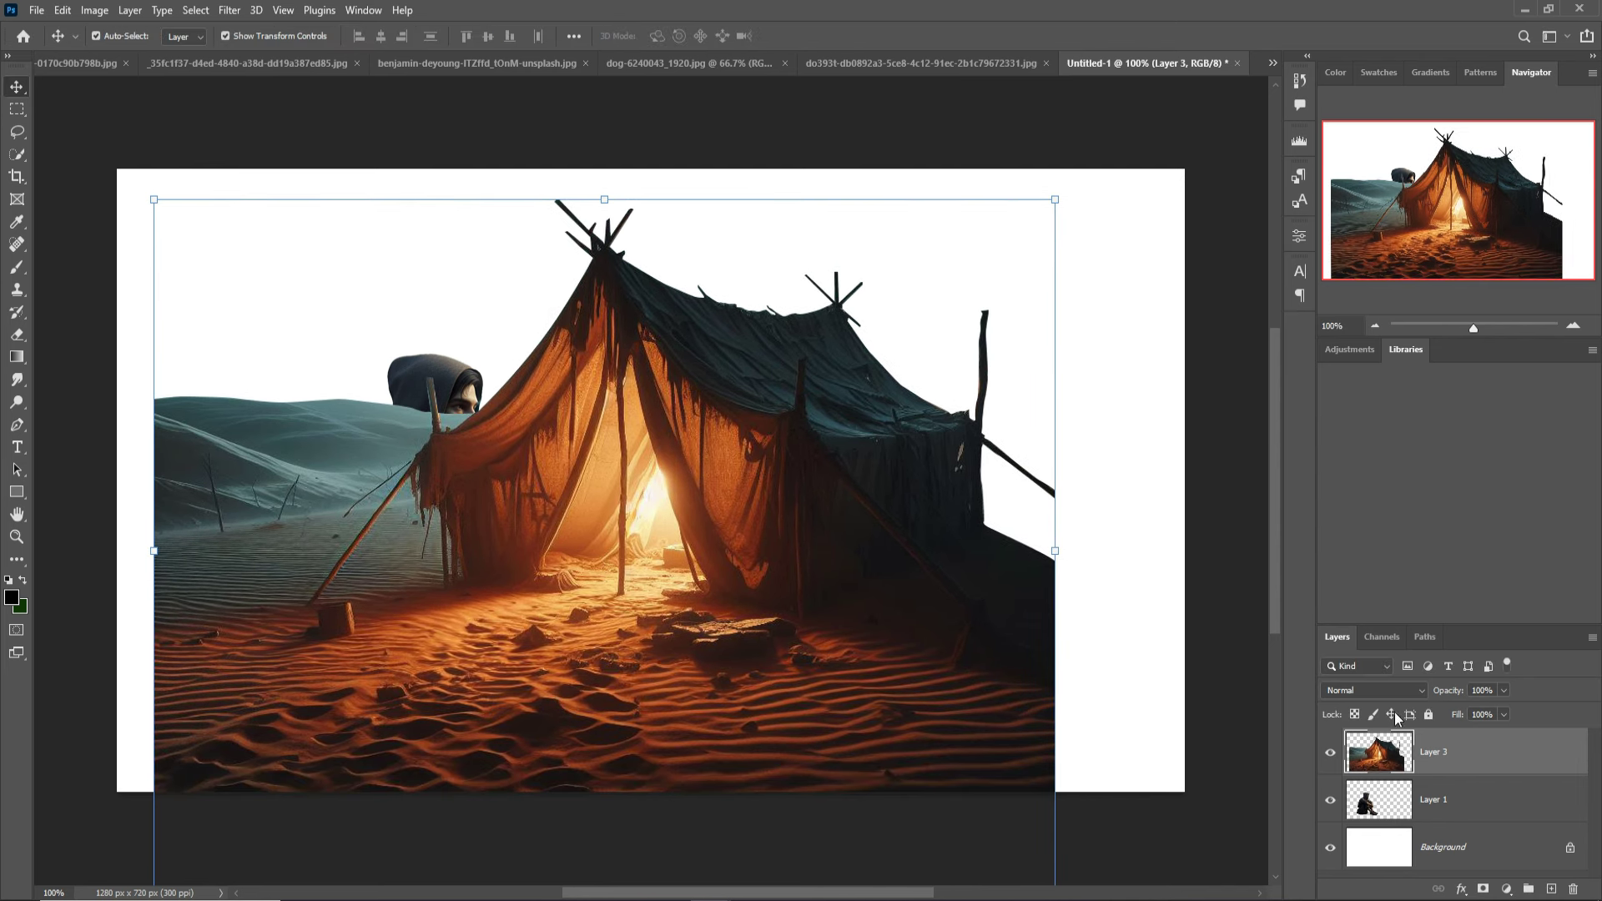
Move the man's layer above the tent, hide it, and snap the tent to the right edge
{"action": "left_click_drag", "start_coordinate": [1517, 776], "coordinate": [1502, 801]}
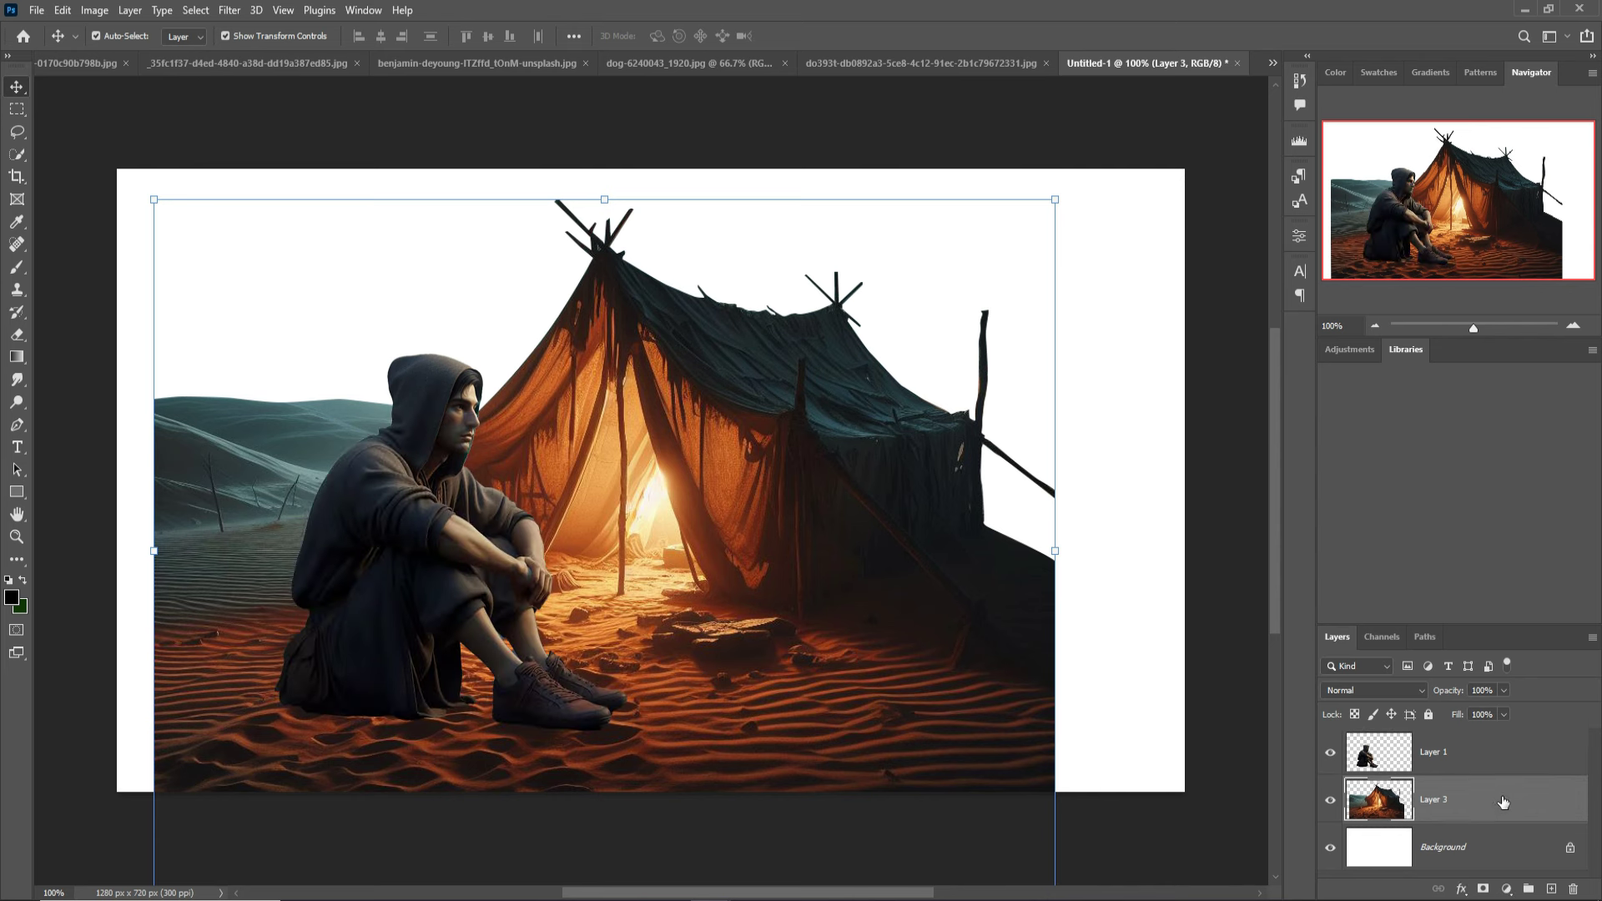
{"action": "left_click", "coordinate": [1330, 753]}
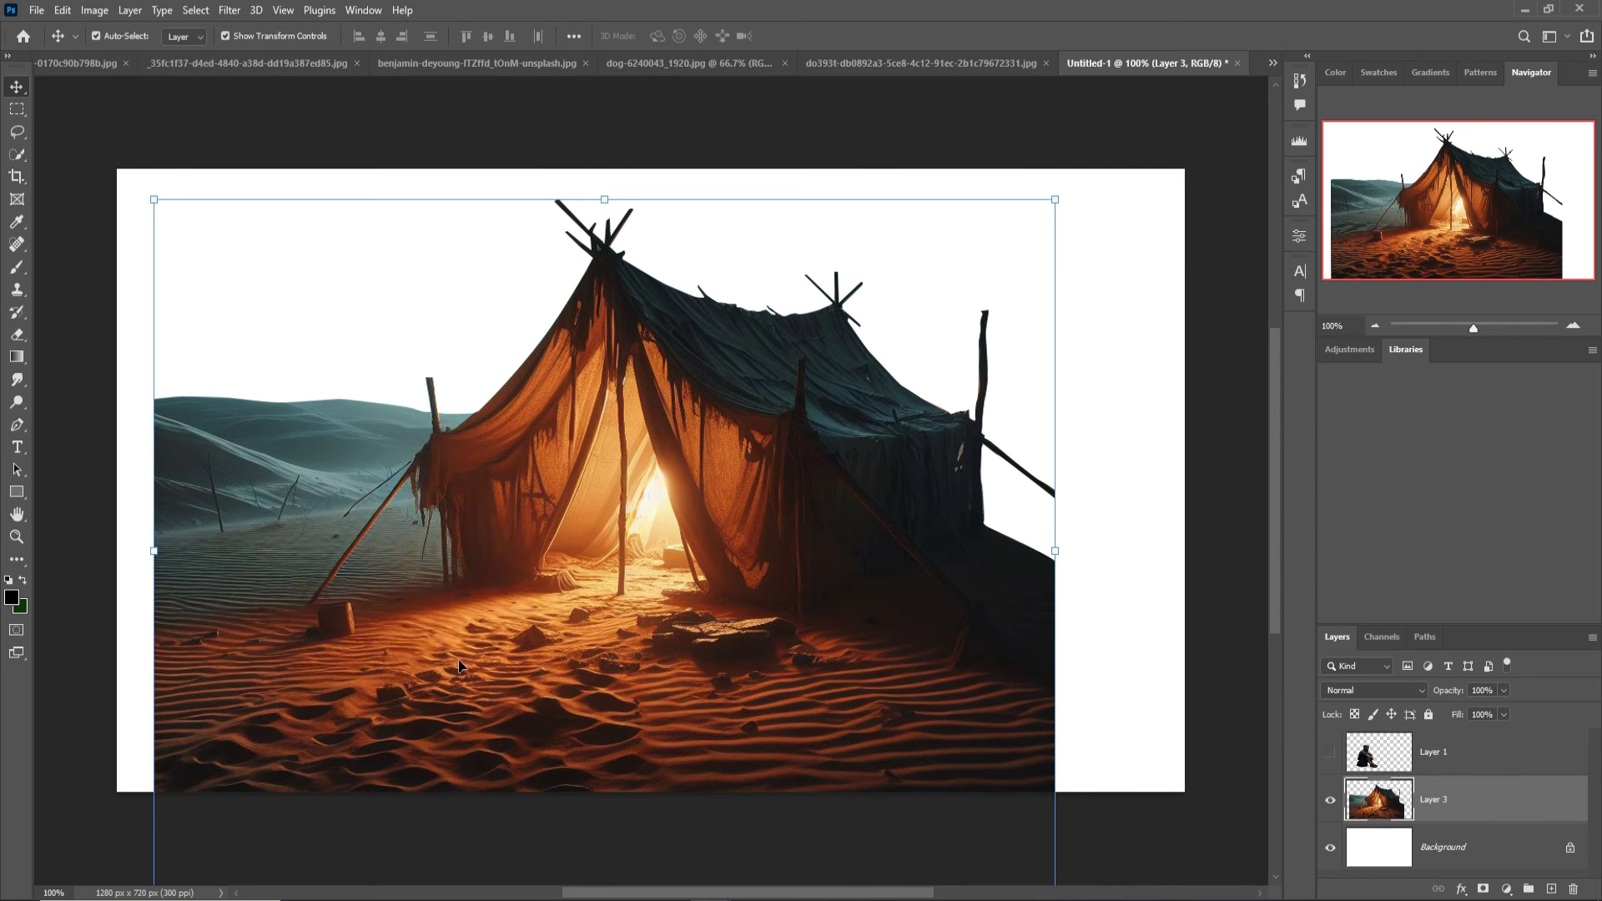
{"action": "left_click_drag", "start_coordinate": [617, 598], "coordinate": [670, 597]}
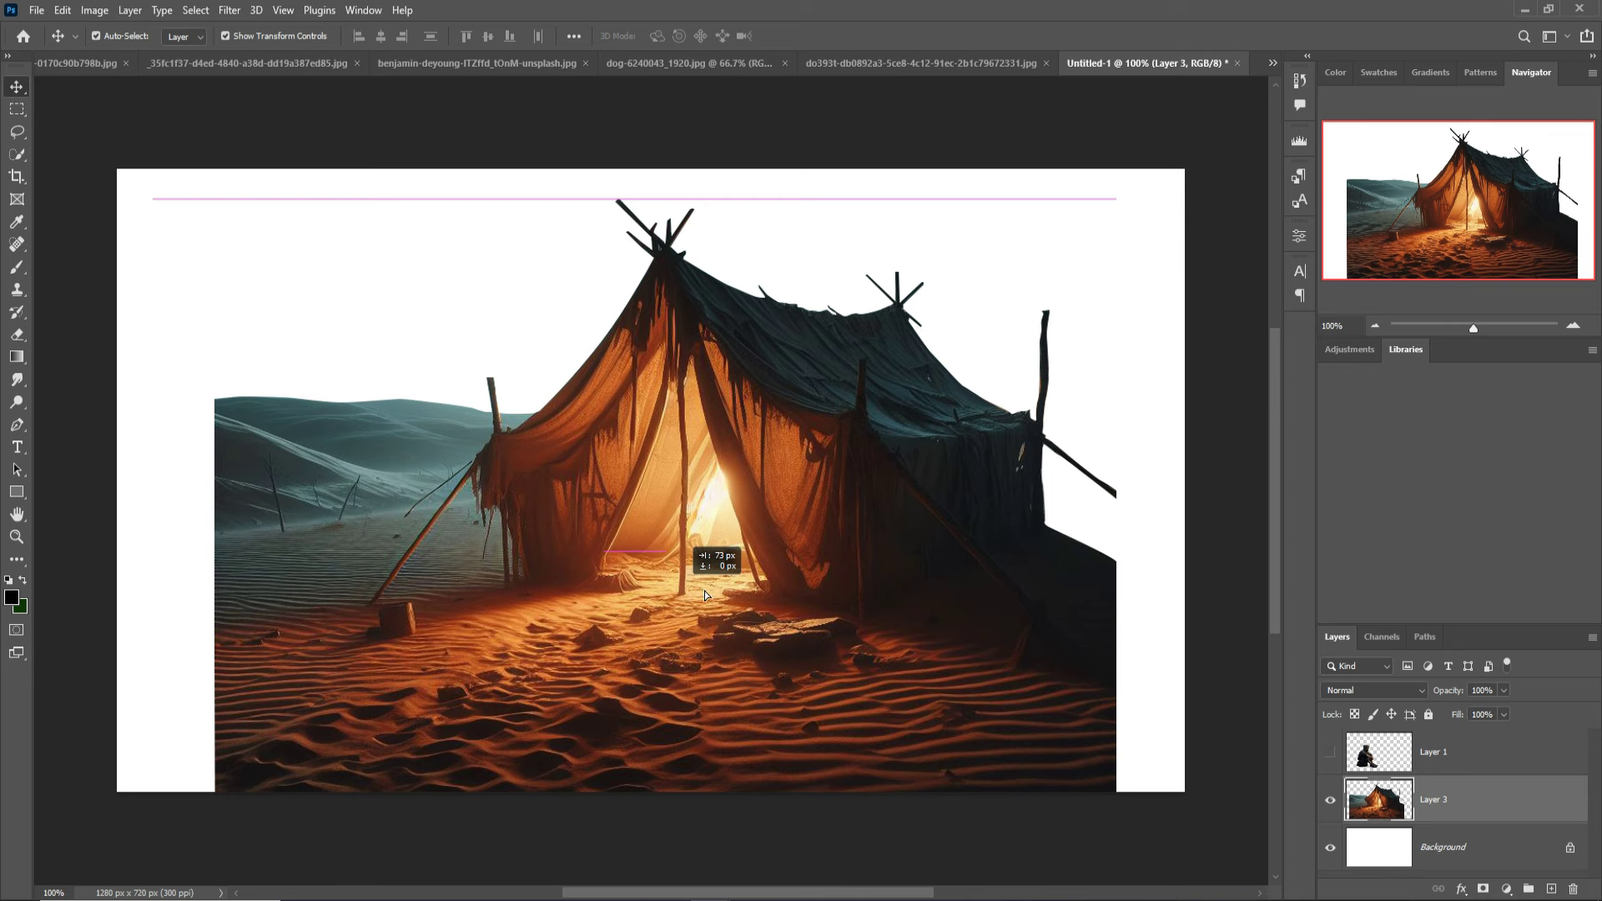
{"action": "left_click_drag", "start_coordinate": [670, 597], "coordinate": [741, 596]}
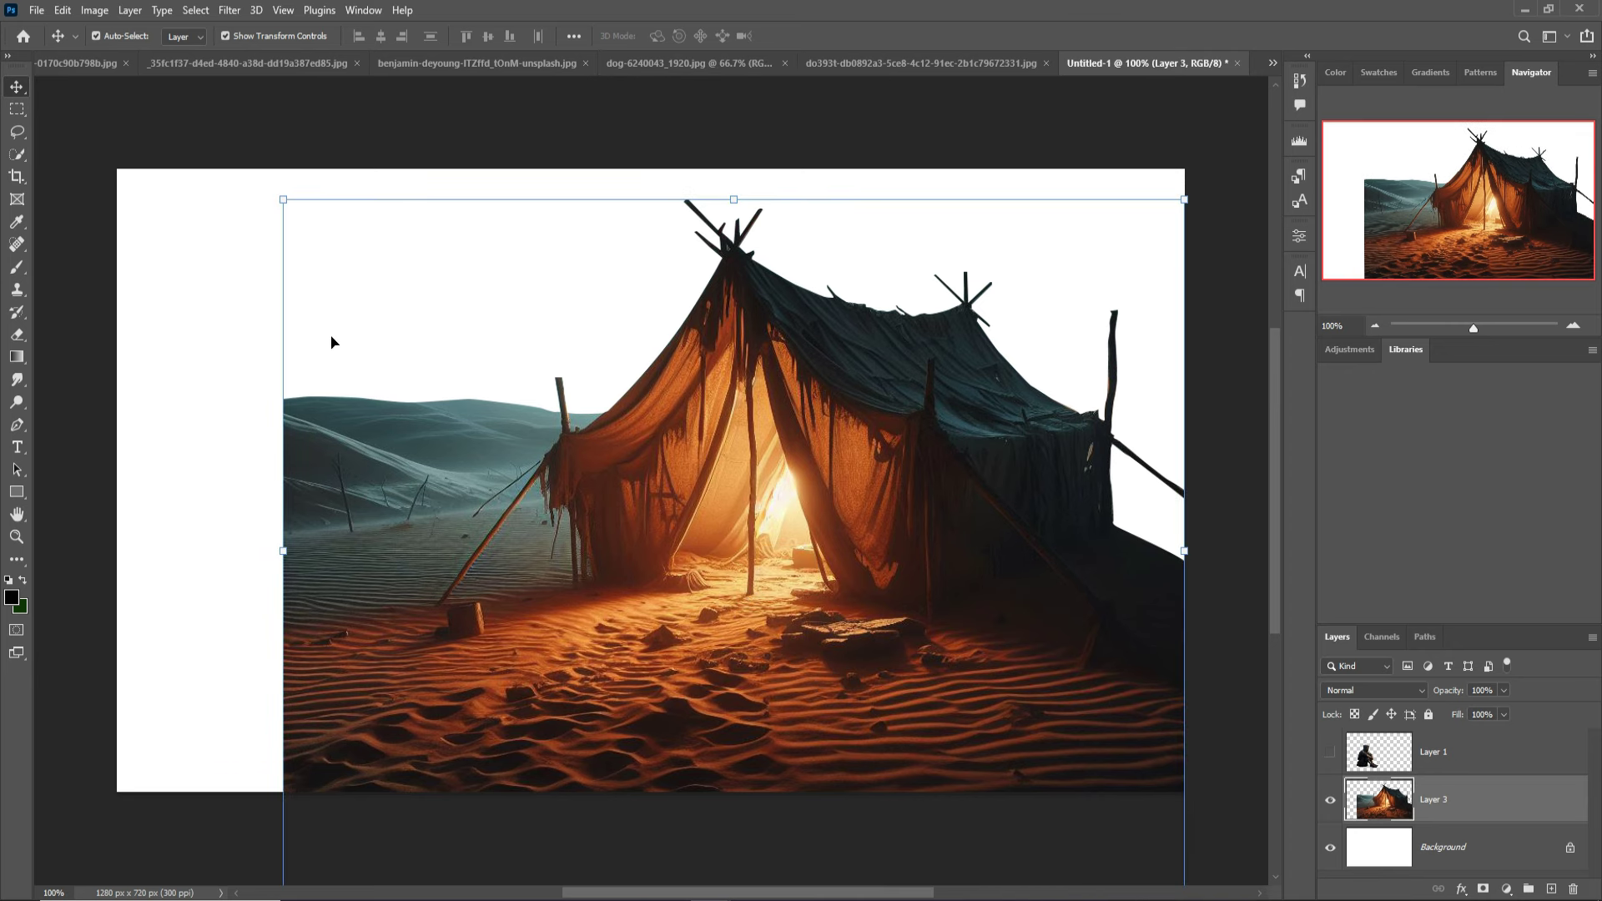
Lasso the white left strip, fill it with matching dunes and sand, then deselect
{"action": "left_click", "coordinate": [16, 131]}
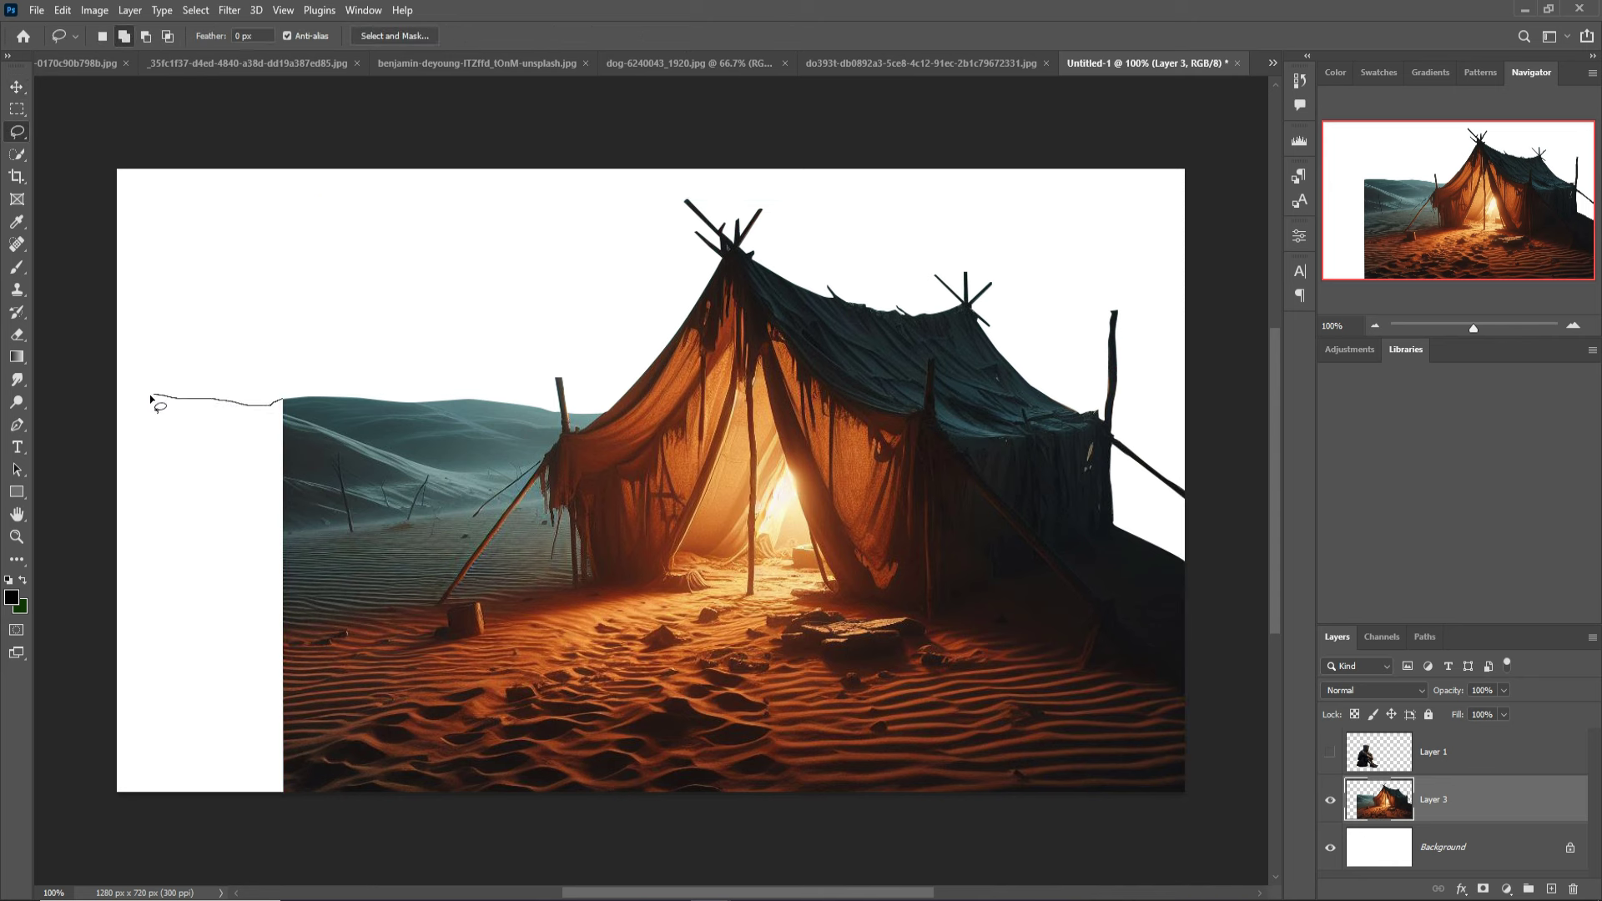
{"action": "mouse_move", "coordinate": [115, 422]}
{"action": "left_mouse_down"}
{"action": "mouse_move", "coordinate": [117, 667]}
{"action": "mouse_move", "coordinate": [83, 880]}
{"action": "left_mouse_up"}
{"action": "left_click_drag", "start_coordinate": [286, 818], "coordinate": [284, 401]}
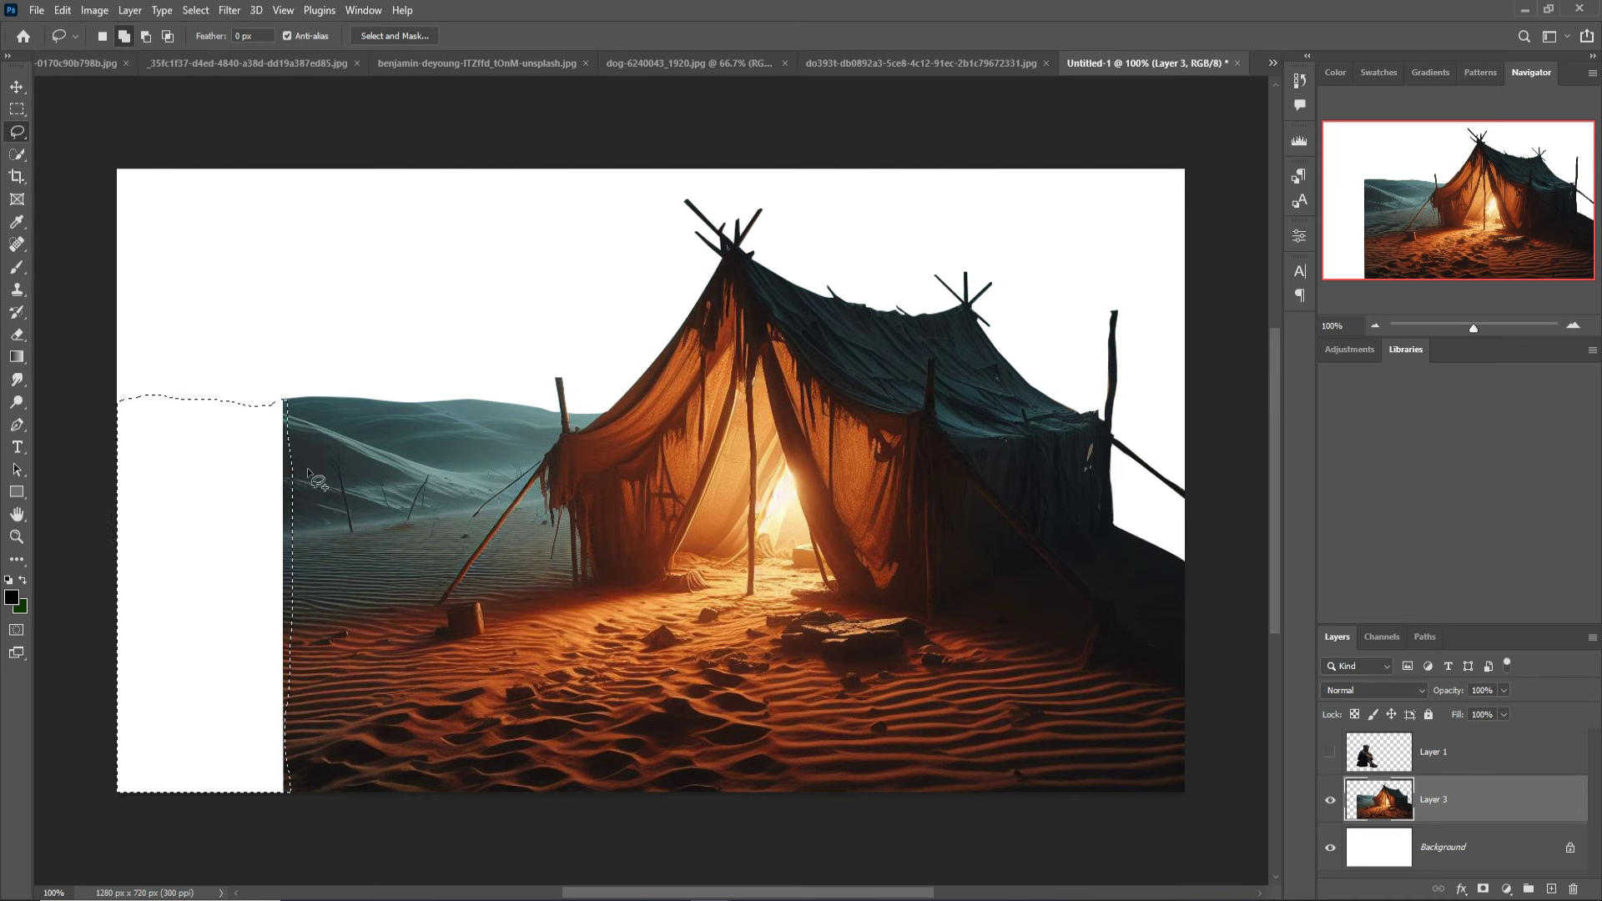
{"action": "right_click", "coordinate": [255, 514]}
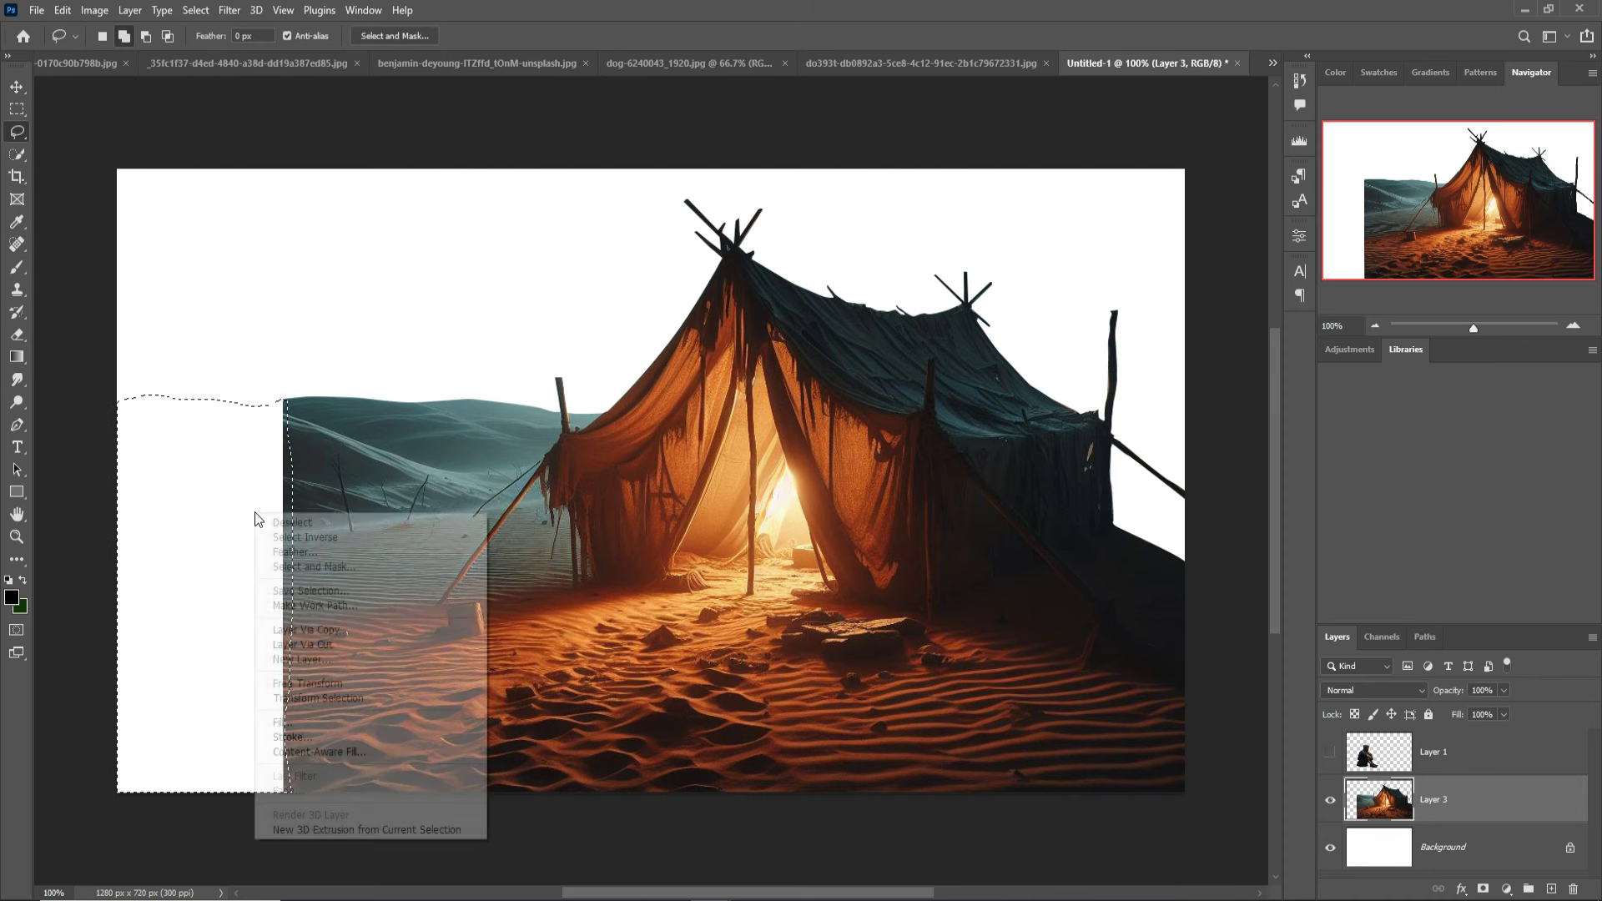
{"action": "left_click", "coordinate": [65, 11]}
{"action": "left_click", "coordinate": [98, 285]}
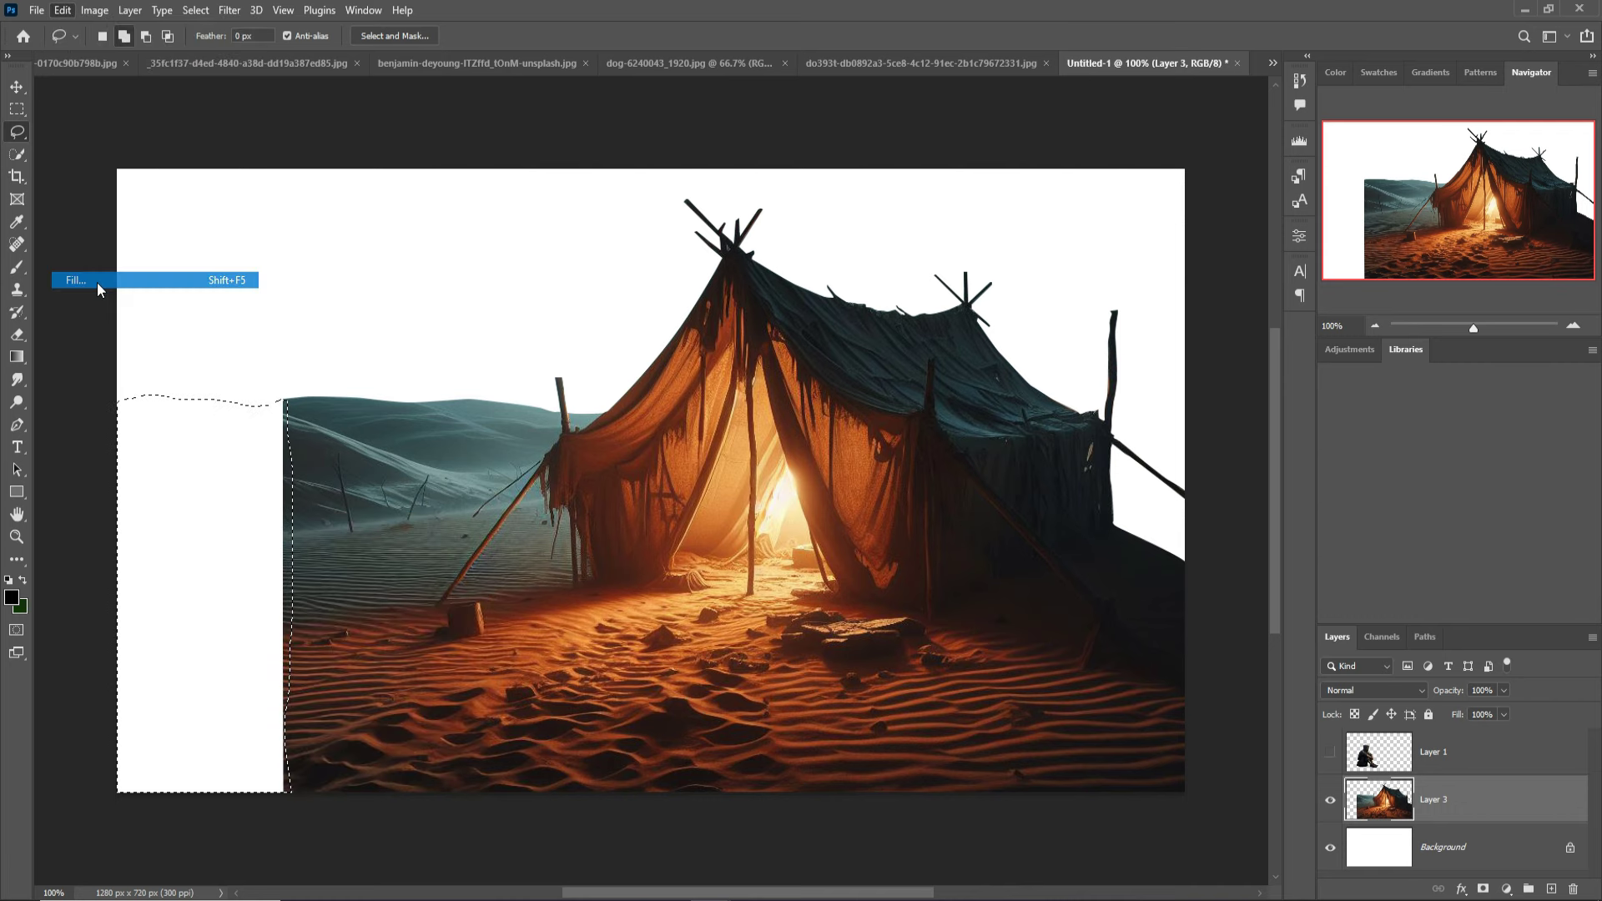
{"action": "left_click", "coordinate": [914, 242]}
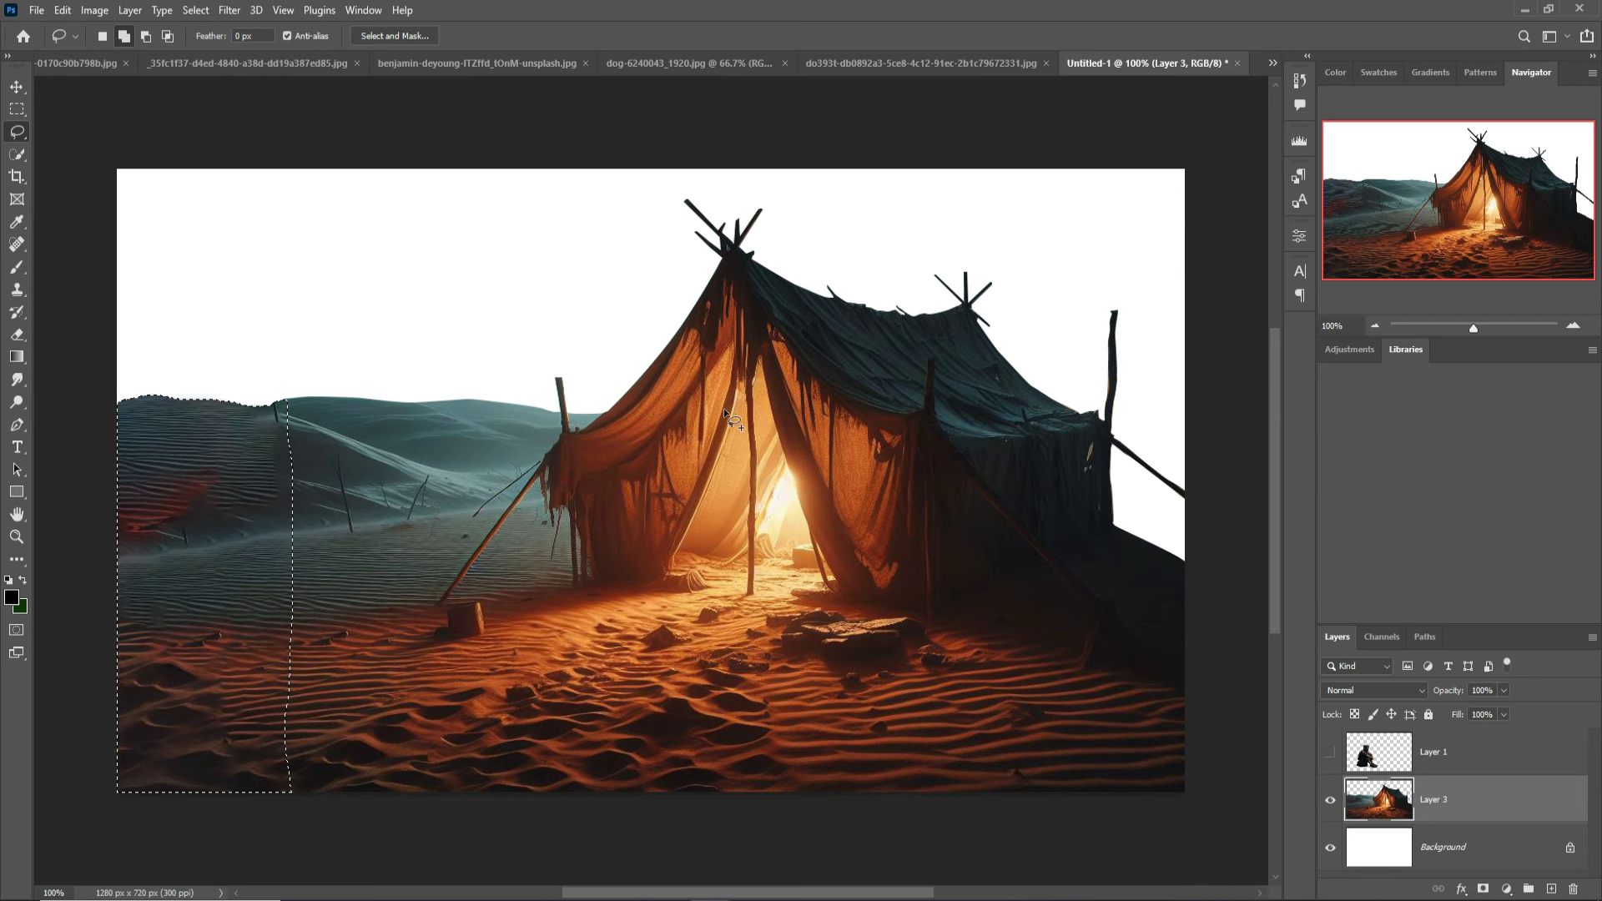
{"action": "left_click", "coordinate": [195, 10]}
{"action": "left_click", "coordinate": [211, 47]}
{"action": "left_click", "coordinate": [16, 87]}
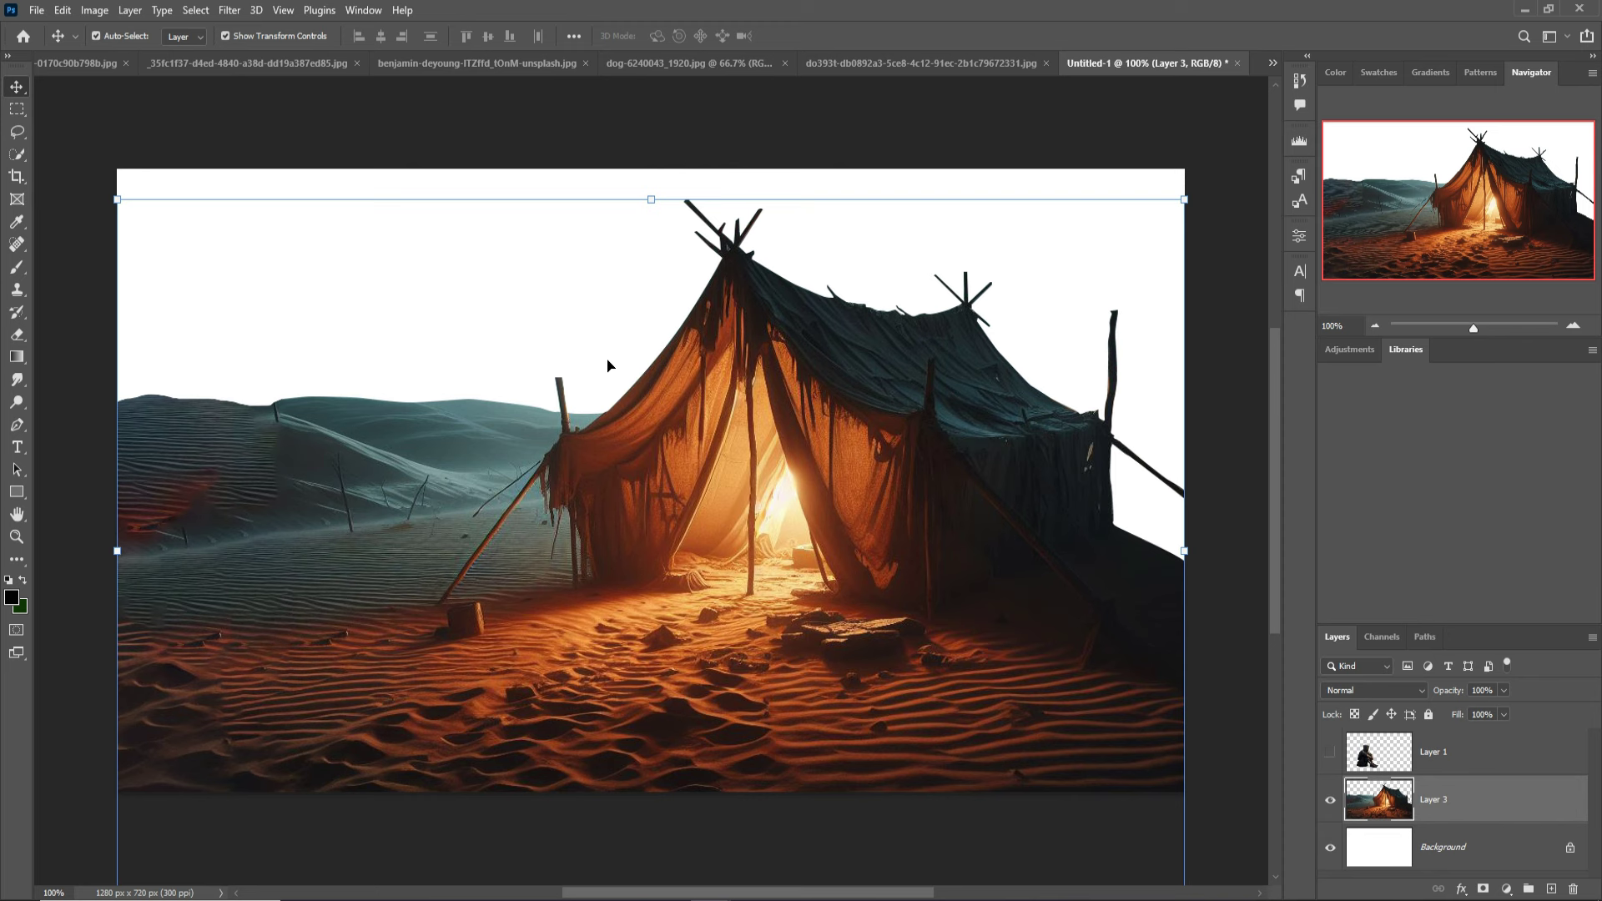
Lasso the dunes left of the tent and copy them onto a new Layer 4
{"action": "key", "text": "l"}
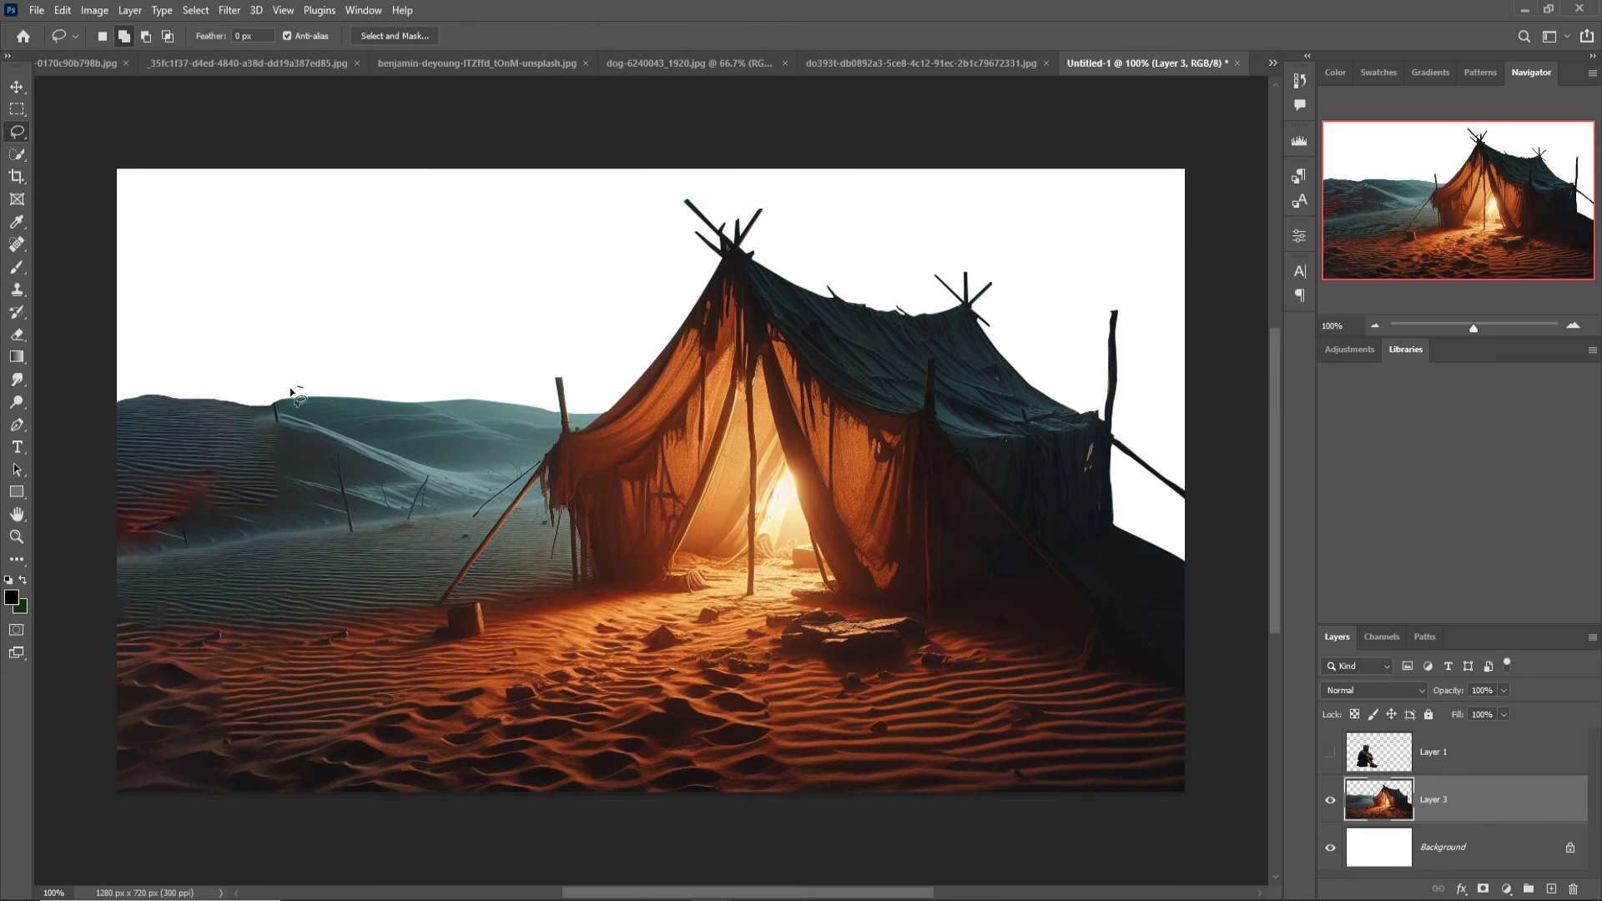
{"action": "mouse_move", "coordinate": [284, 415]}
{"action": "left_mouse_down"}
{"action": "mouse_move", "coordinate": [464, 509]}
{"action": "mouse_move", "coordinate": [521, 505]}
{"action": "left_mouse_up"}
{"action": "left_click_drag", "start_coordinate": [538, 413], "coordinate": [277, 380]}
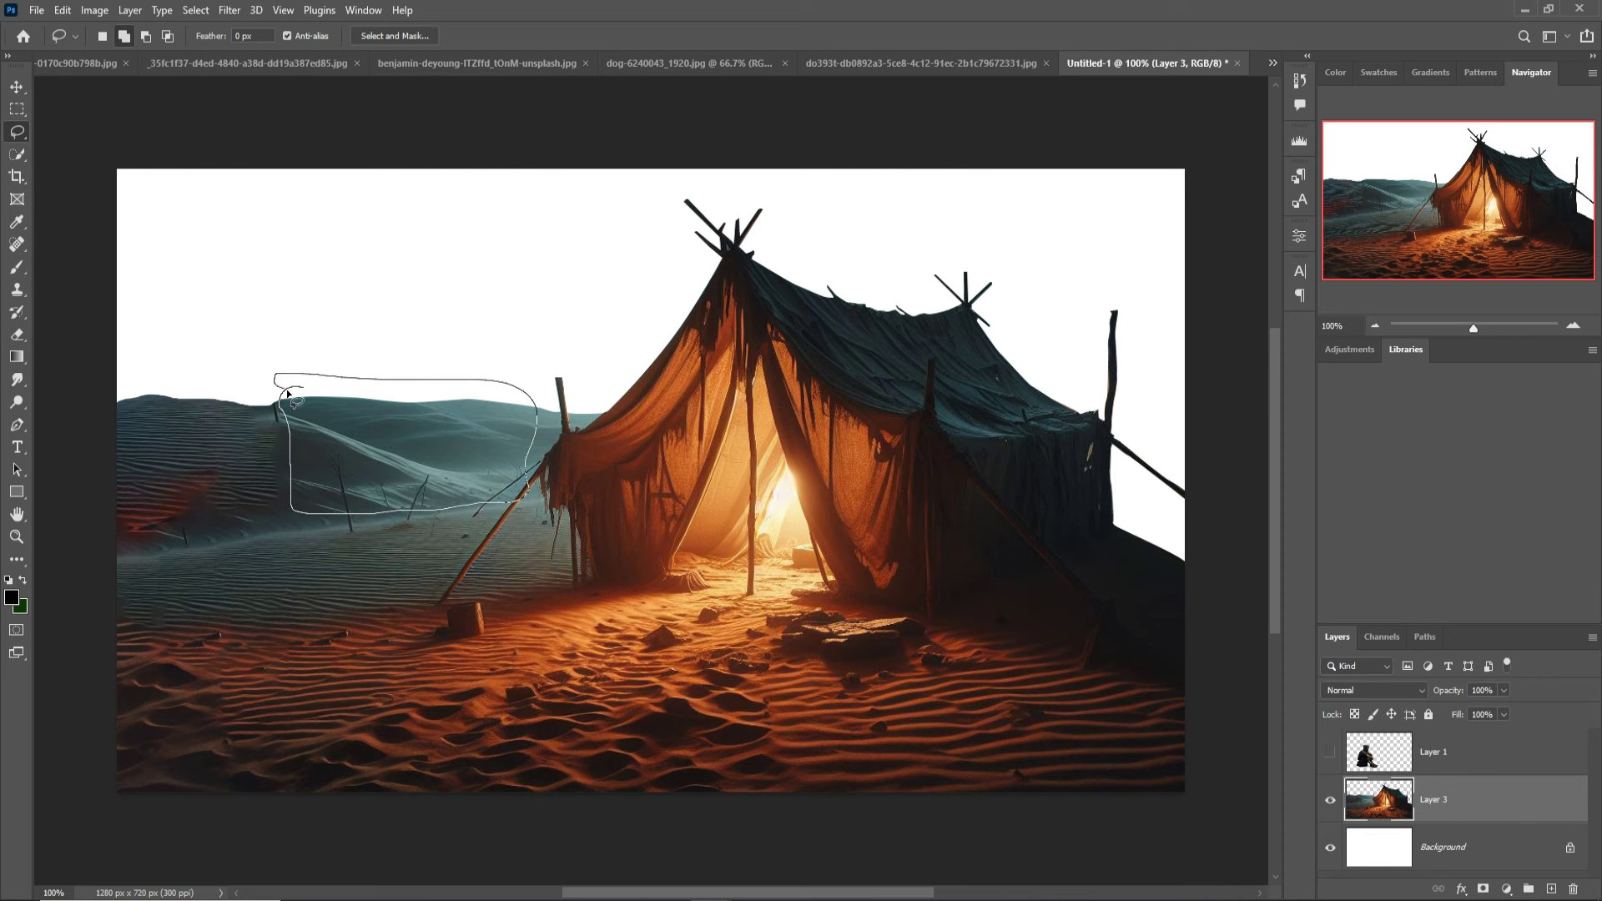
{"action": "key", "text": "v"}
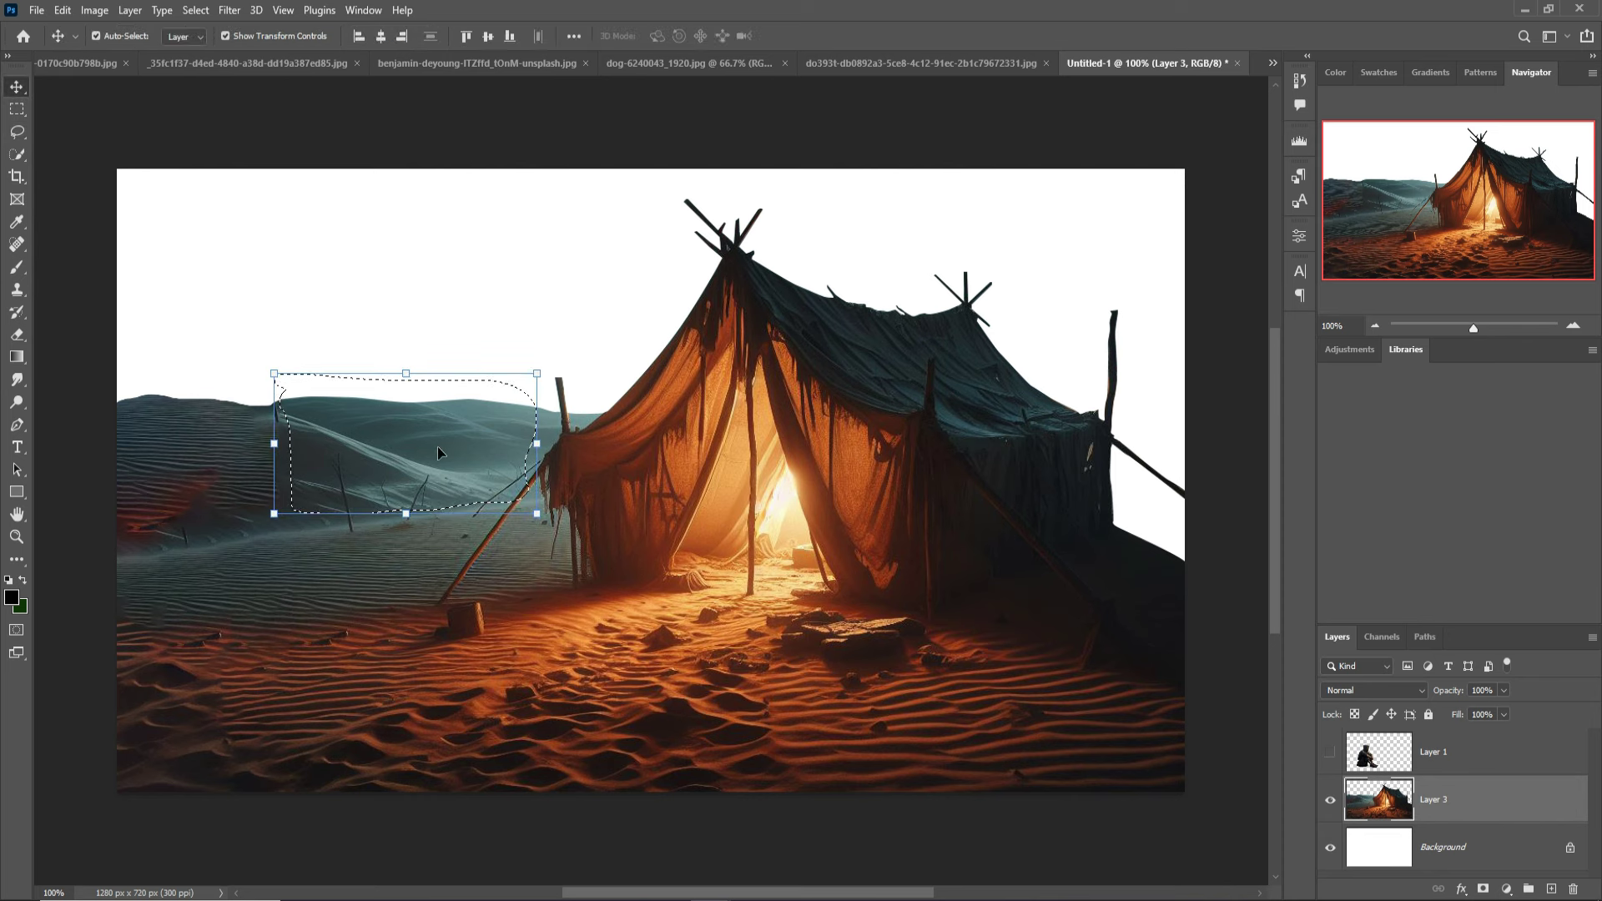
{"action": "key", "text": "ctrl+j"}
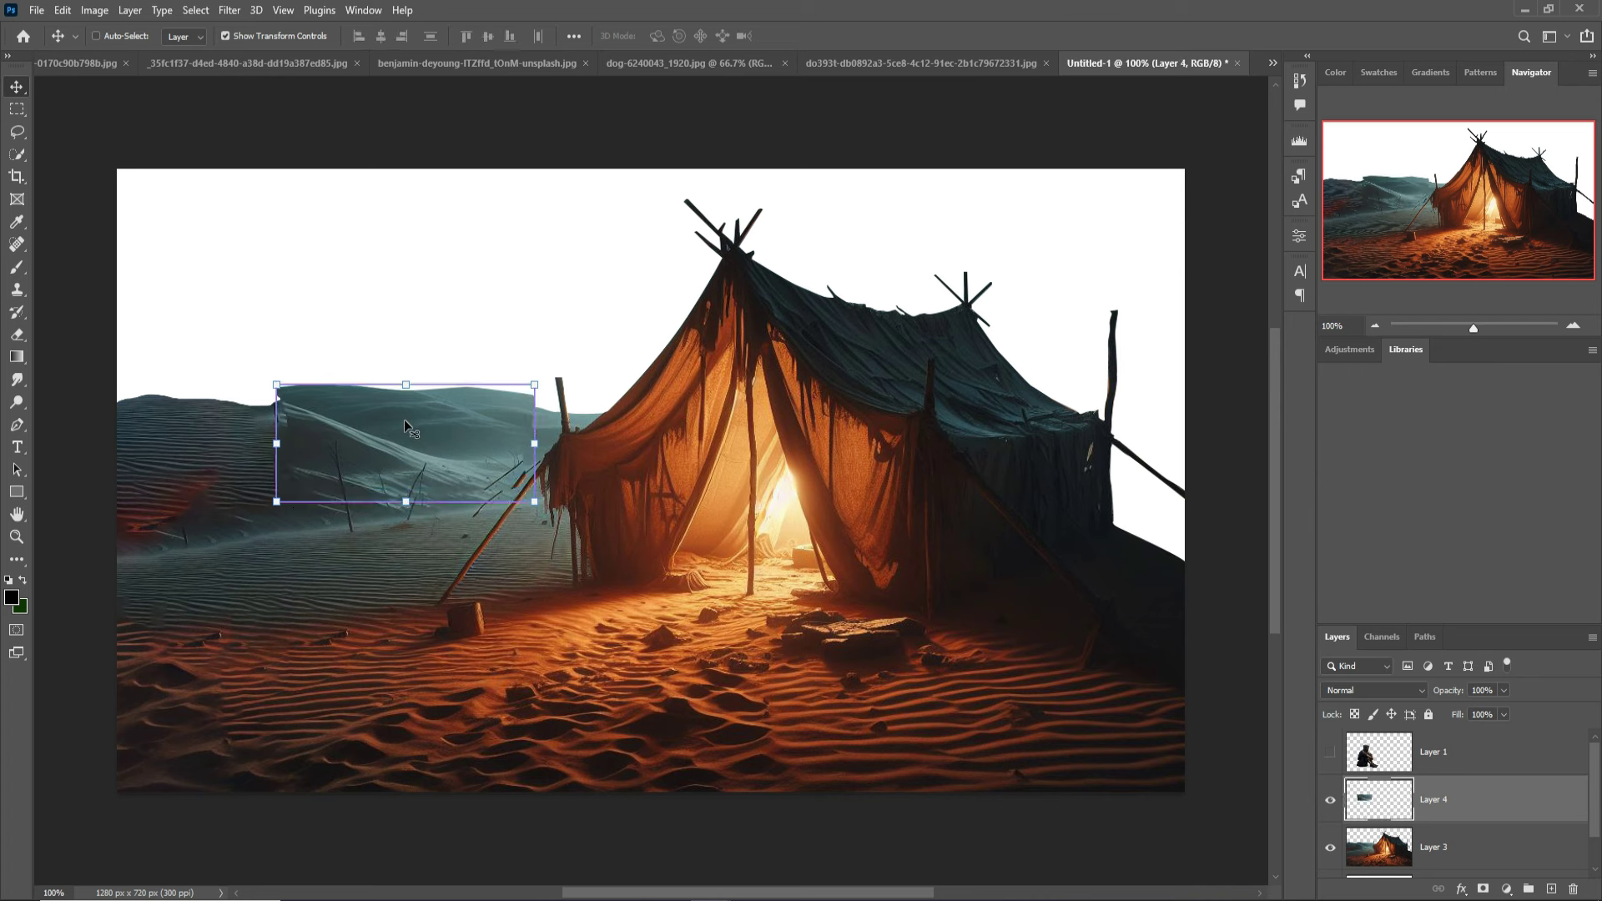
Move the dune patch to the left edge, stretch it taller and wider, and commit
{"action": "key", "text": "ctrl"}
{"action": "left_click_drag", "start_coordinate": [459, 466], "coordinate": [264, 463]}
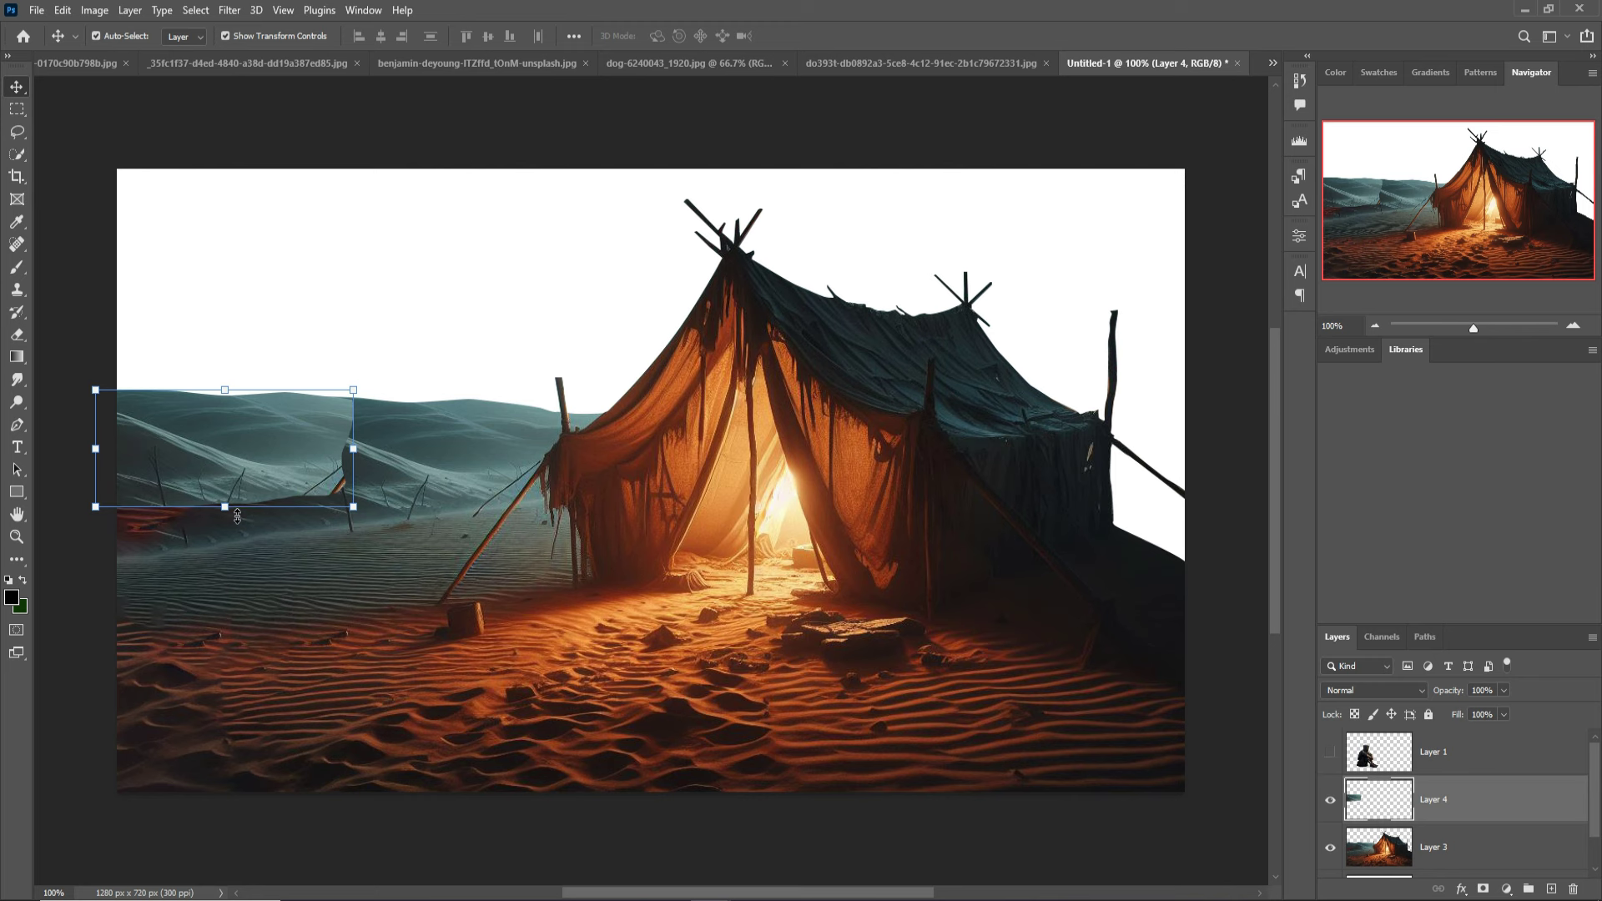
{"action": "left_click_drag", "start_coordinate": [234, 520], "coordinate": [235, 564]}
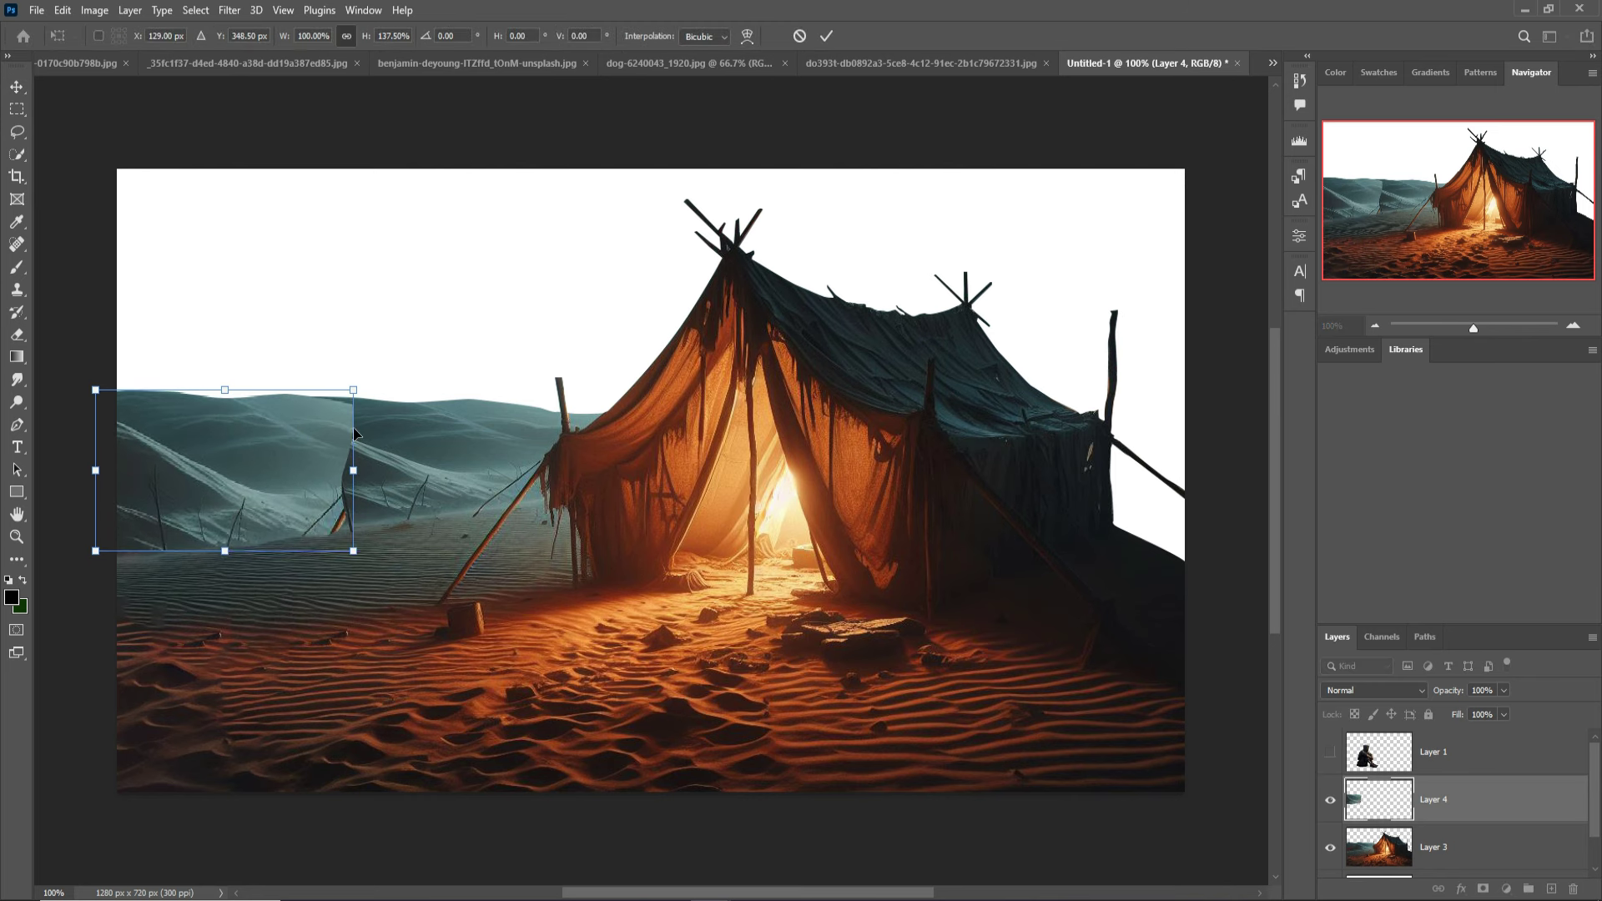
{"action": "left_click_drag", "start_coordinate": [365, 394], "coordinate": [375, 397]}
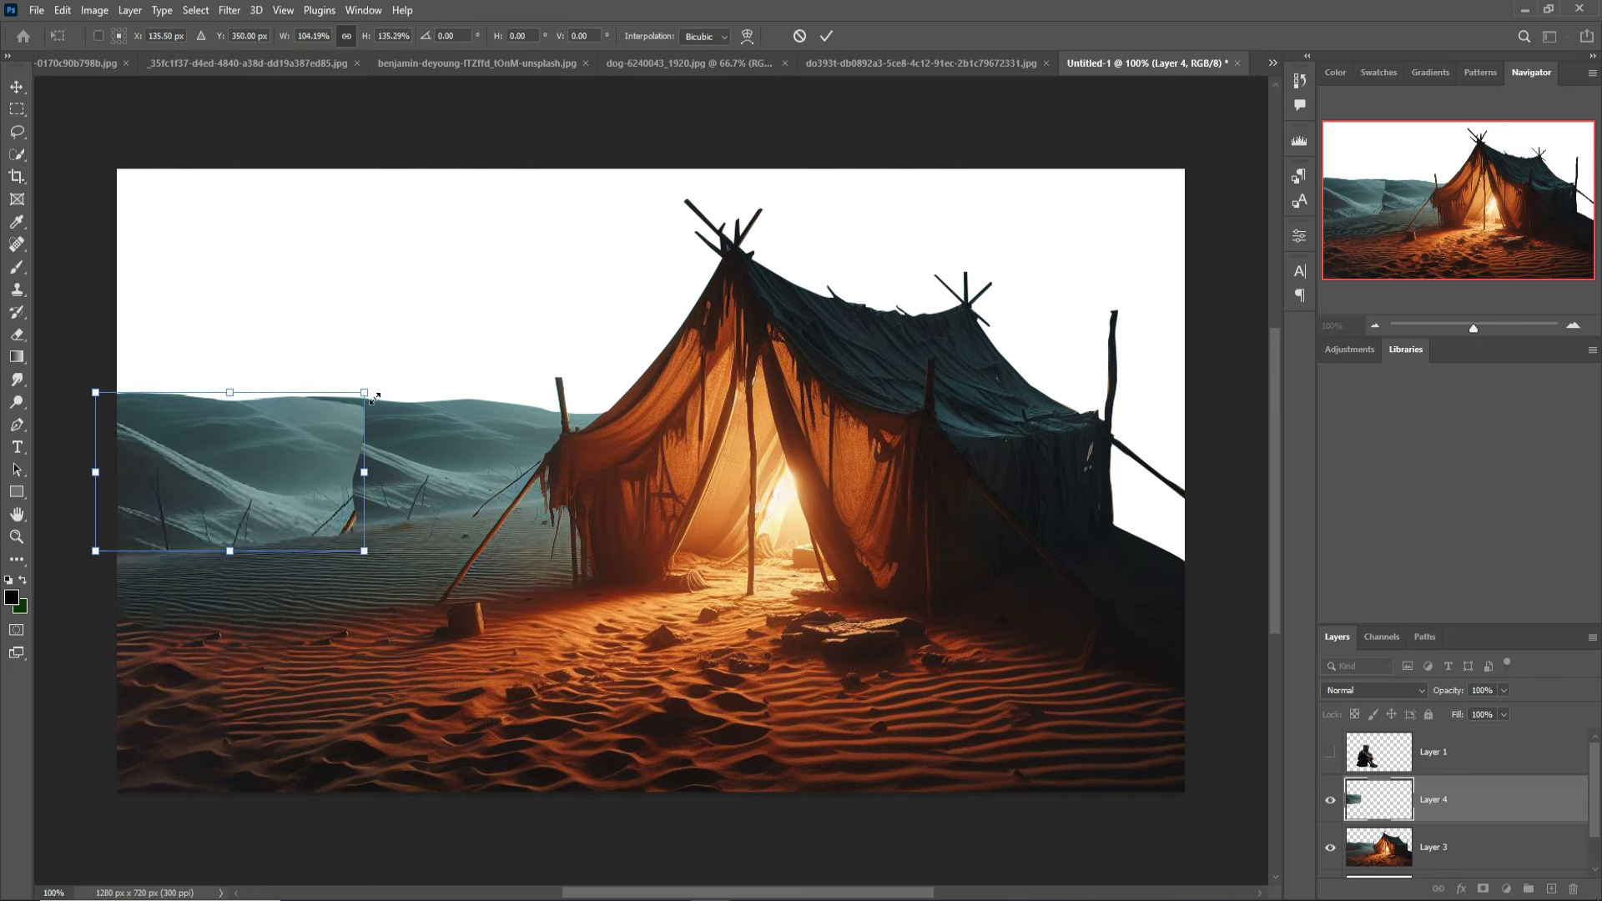
{"action": "left_click_drag", "start_coordinate": [97, 394], "coordinate": [102, 389]}
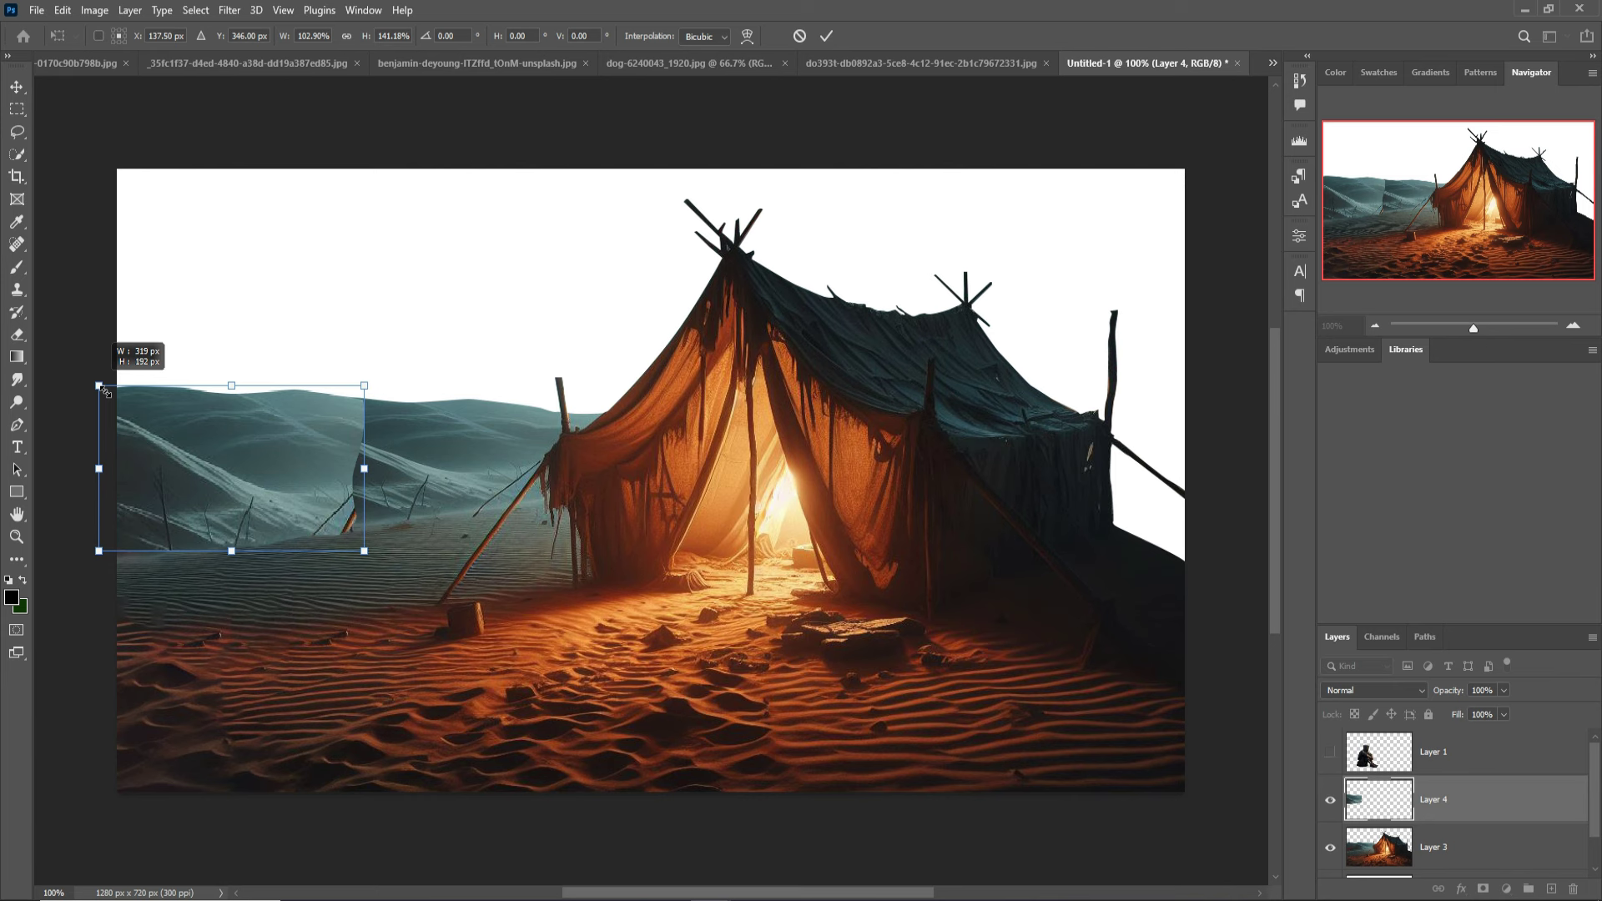
{"action": "left_click", "coordinate": [825, 37]}
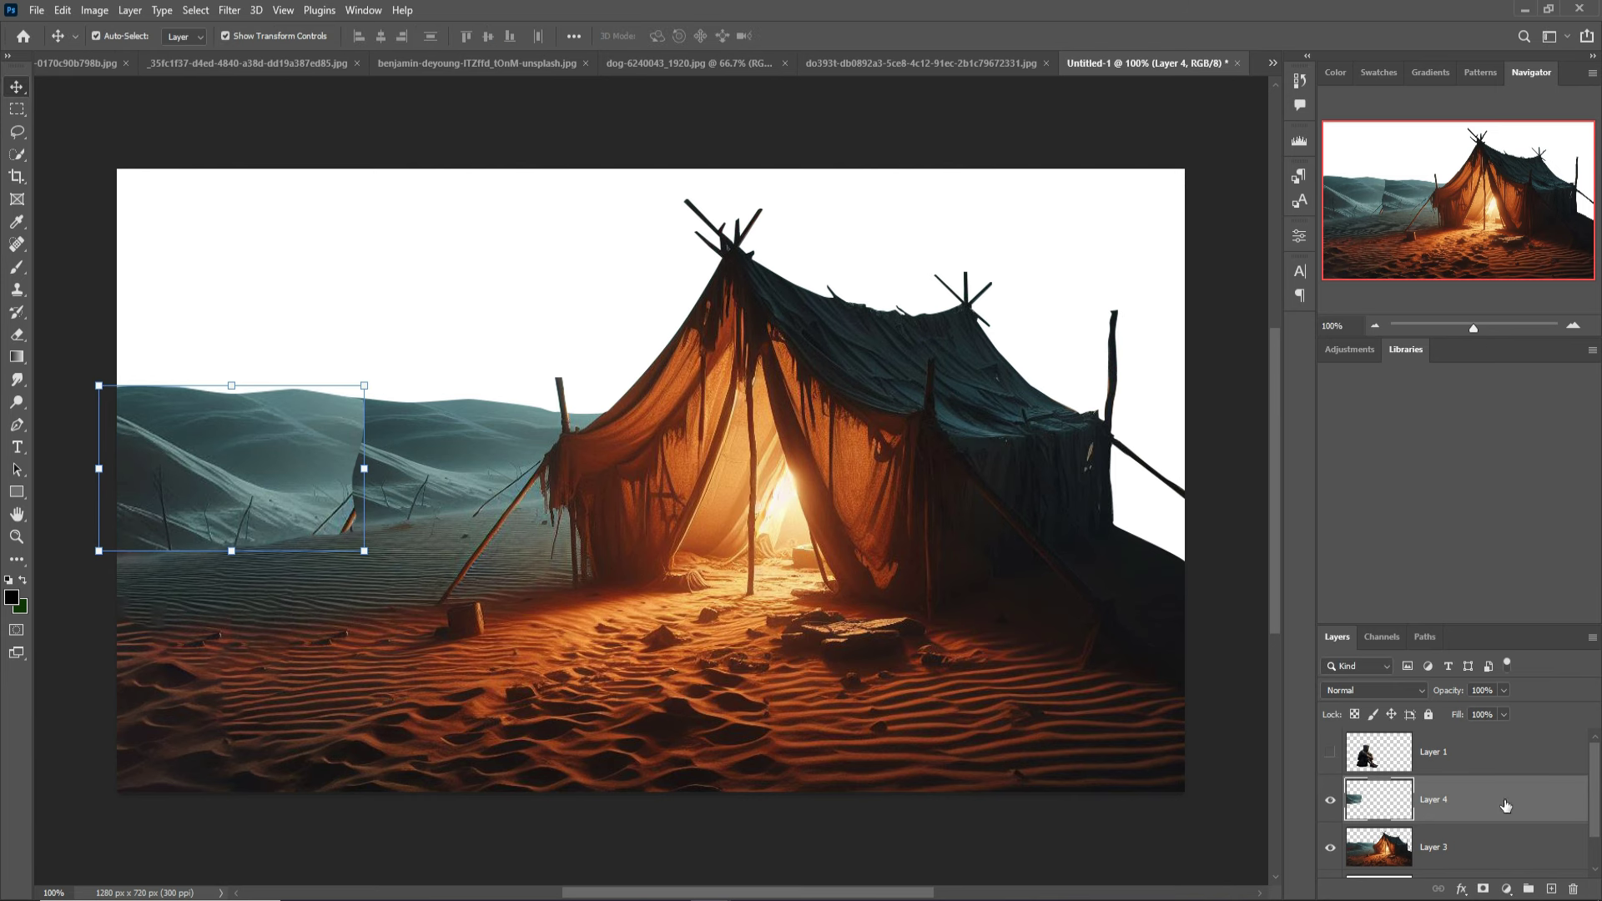
Add a layer mask to Layer 4 and paint out the patch edge near the tent
{"action": "left_click", "coordinate": [1485, 889]}
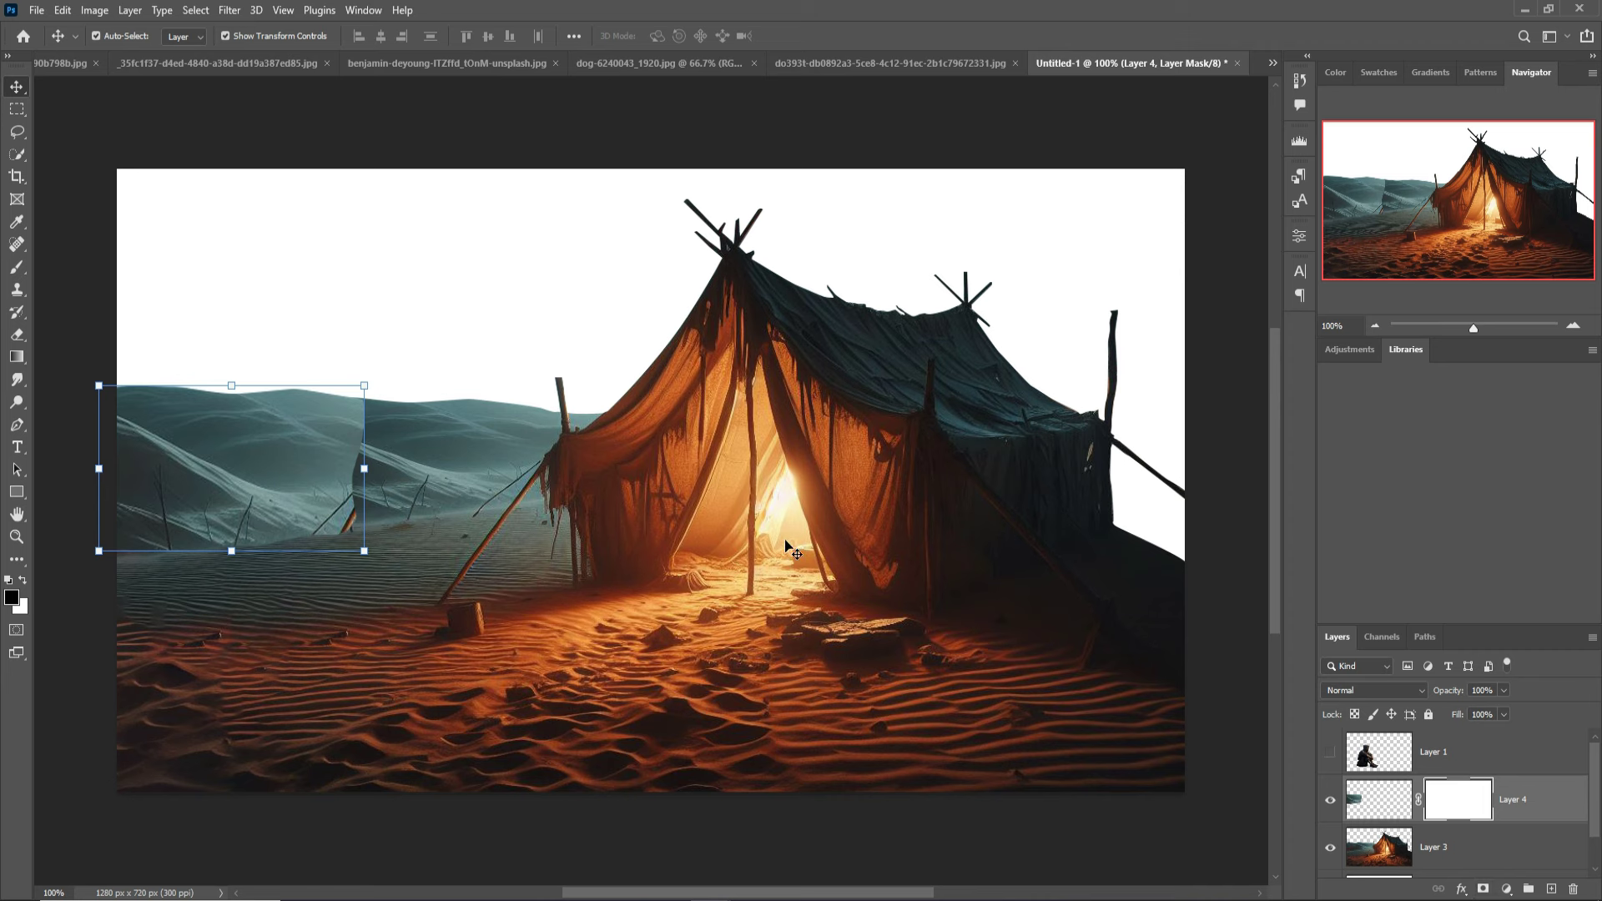
{"action": "left_click", "coordinate": [16, 267]}
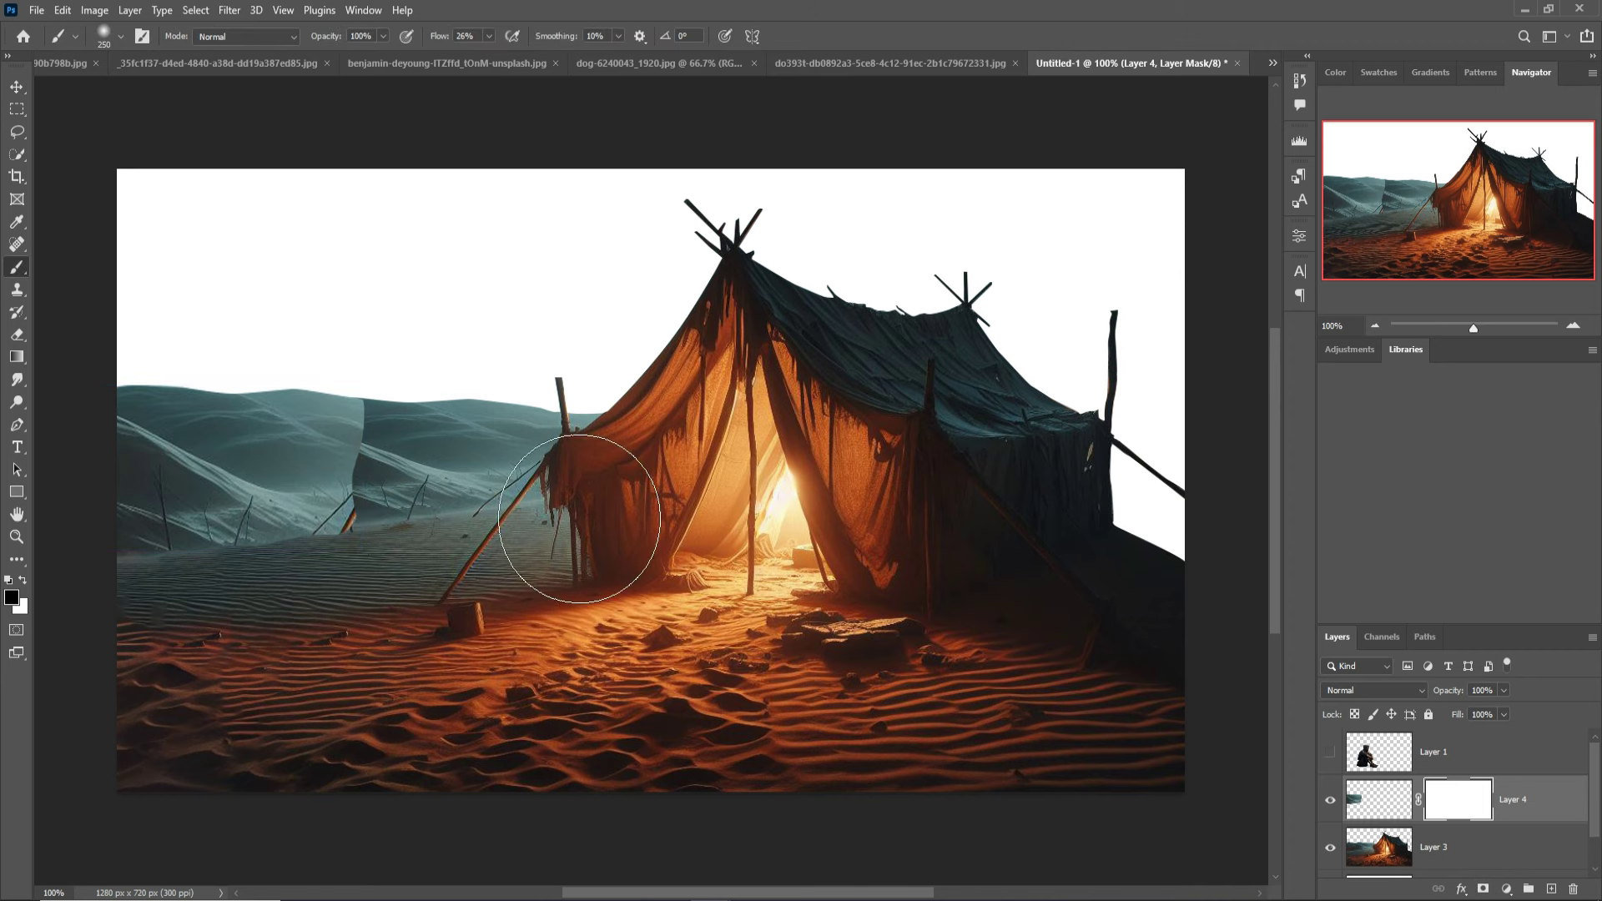
{"action": "left_click_drag", "start_coordinate": [542, 513], "coordinate": [429, 467]}
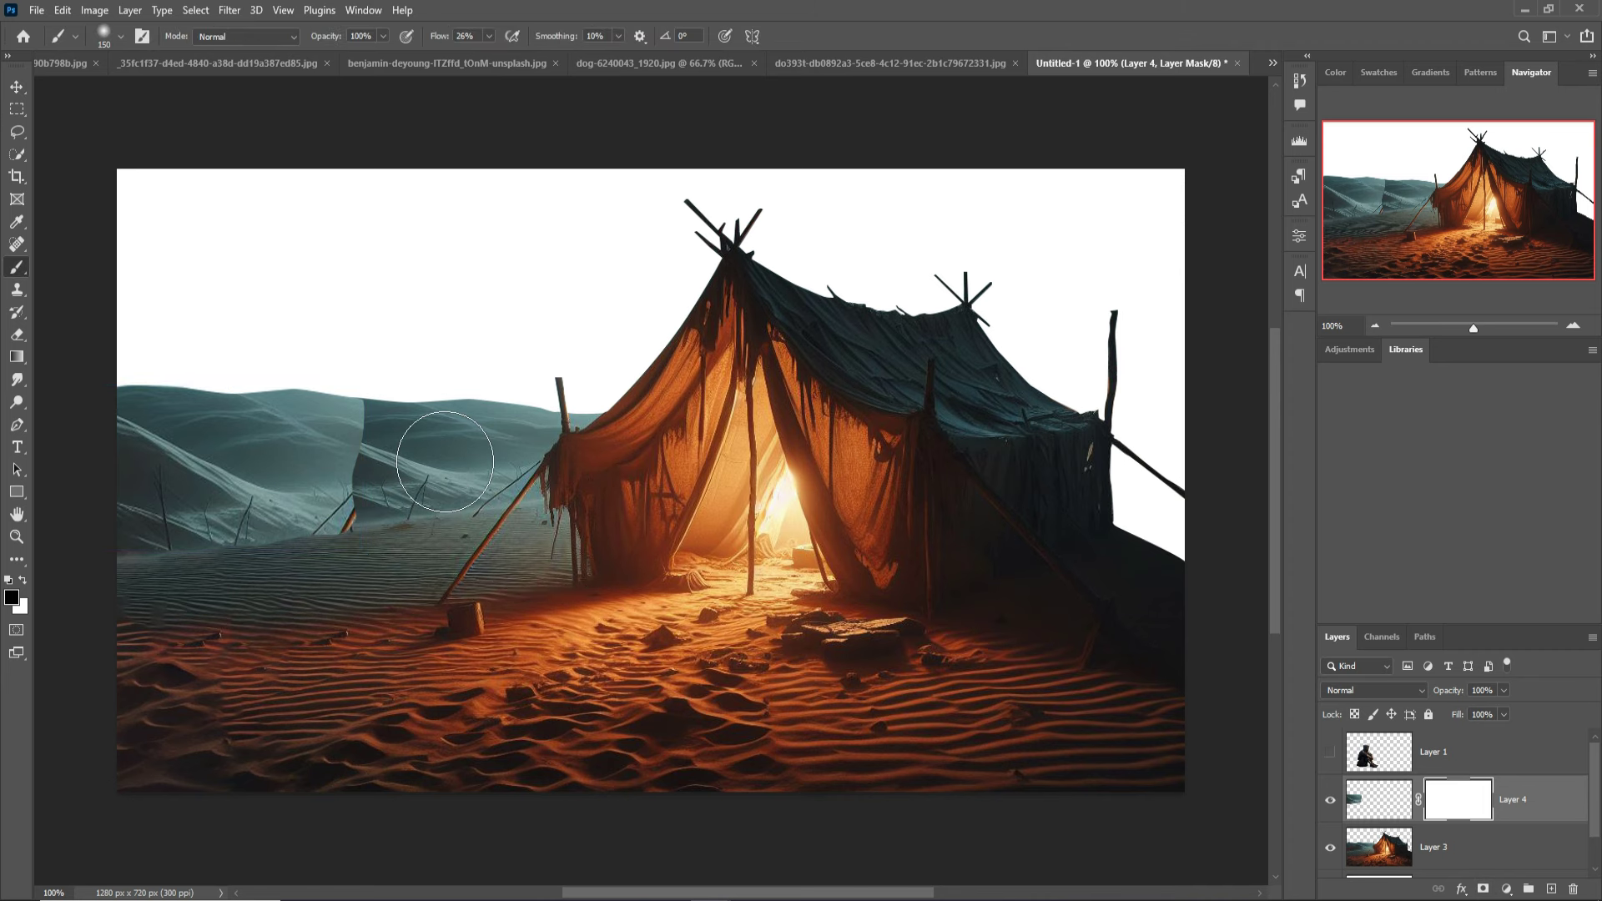
{"action": "key", "text": "bracketleft"}
{"action": "key", "text": "bracketleft"}
{"action": "key", "text": "bracketleft"}
{"action": "left_click_drag", "start_coordinate": [411, 420], "coordinate": [414, 416]}
Soften the remaining dune seams with a smaller black brush on the mask
{"action": "key", "text": "bracketleft"}
{"action": "key", "text": "bracketleft"}
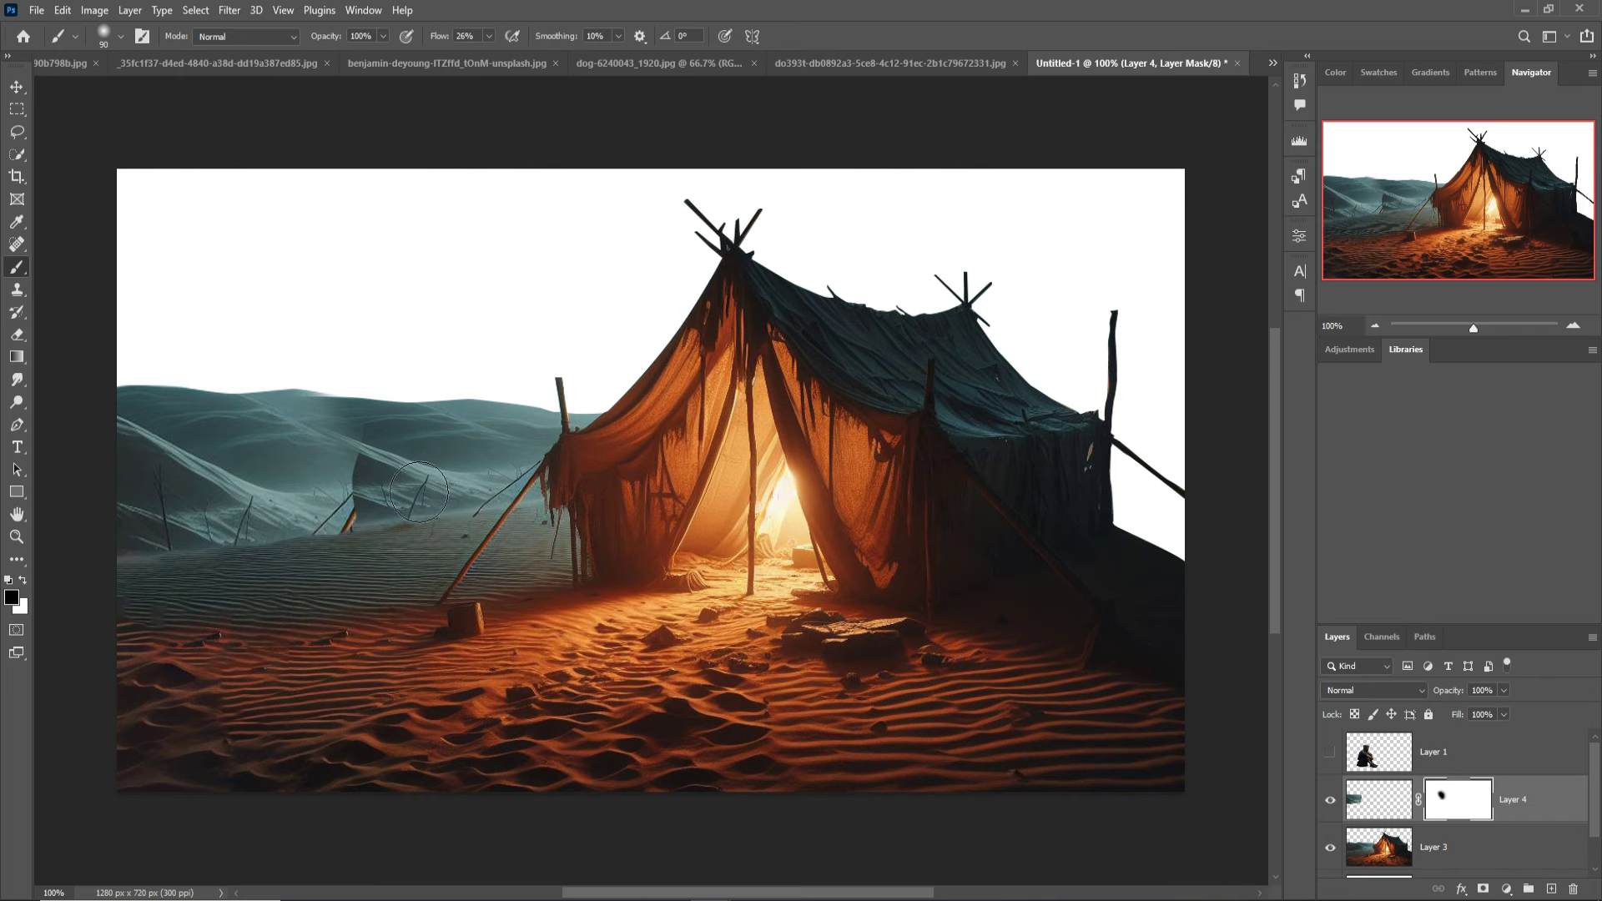
{"action": "left_click_drag", "start_coordinate": [406, 473], "coordinate": [379, 487]}
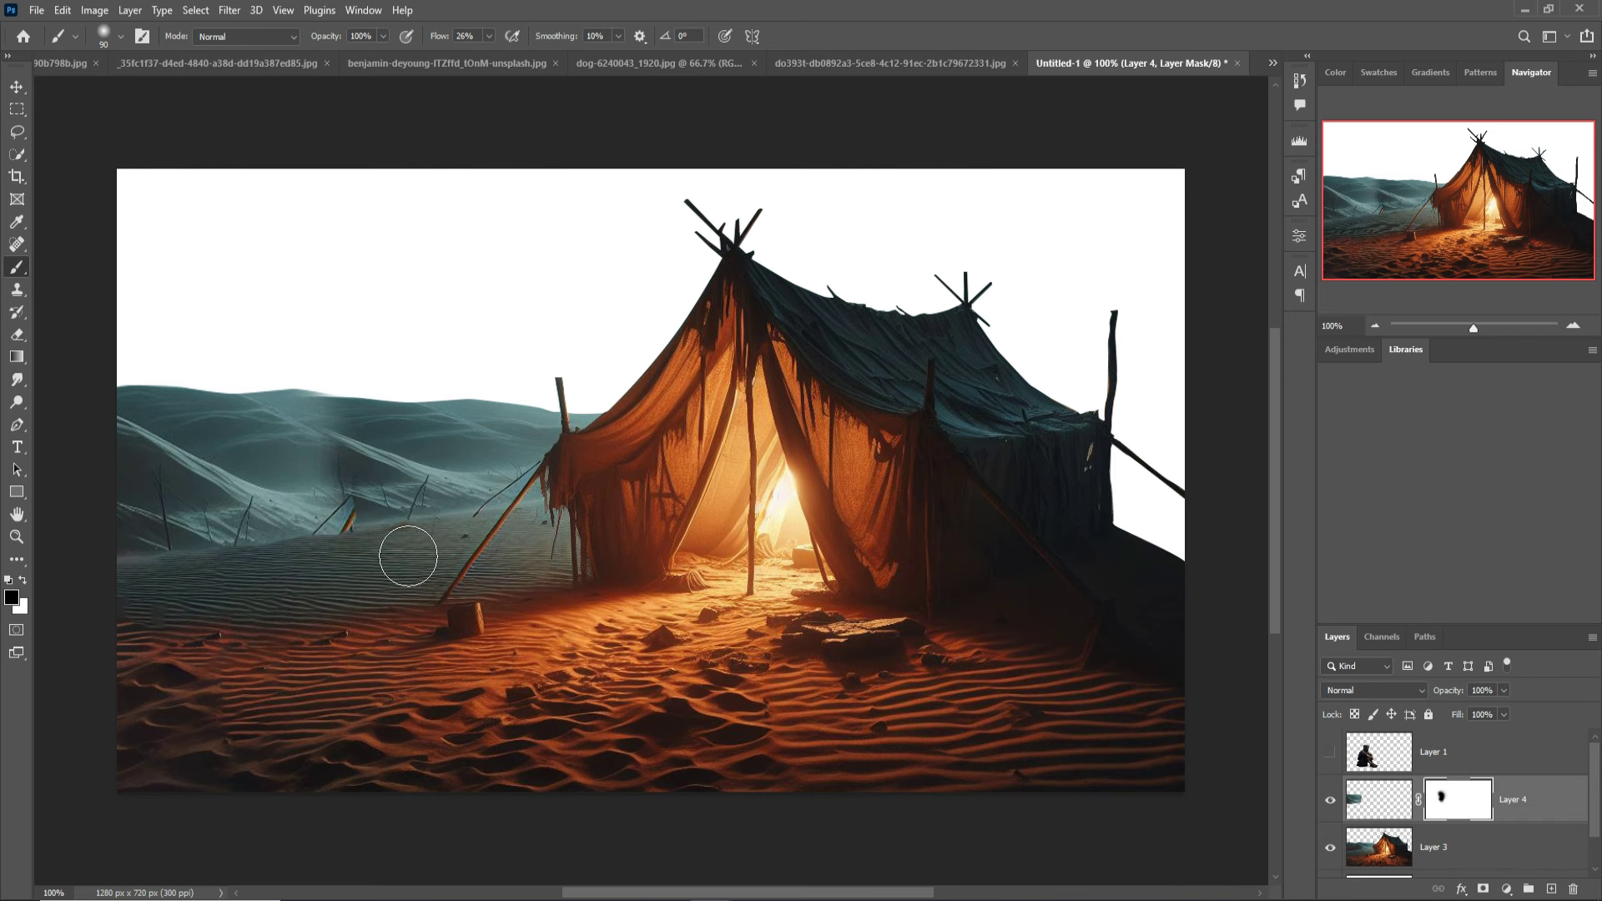
{"action": "key", "text": "ctrl+z"}
{"action": "mouse_move", "coordinate": [390, 550]}
{"action": "left_mouse_down"}
{"action": "mouse_move", "coordinate": [189, 572]}
{"action": "mouse_move", "coordinate": [215, 590]}
{"action": "mouse_move", "coordinate": [293, 576]}
{"action": "left_mouse_up"}
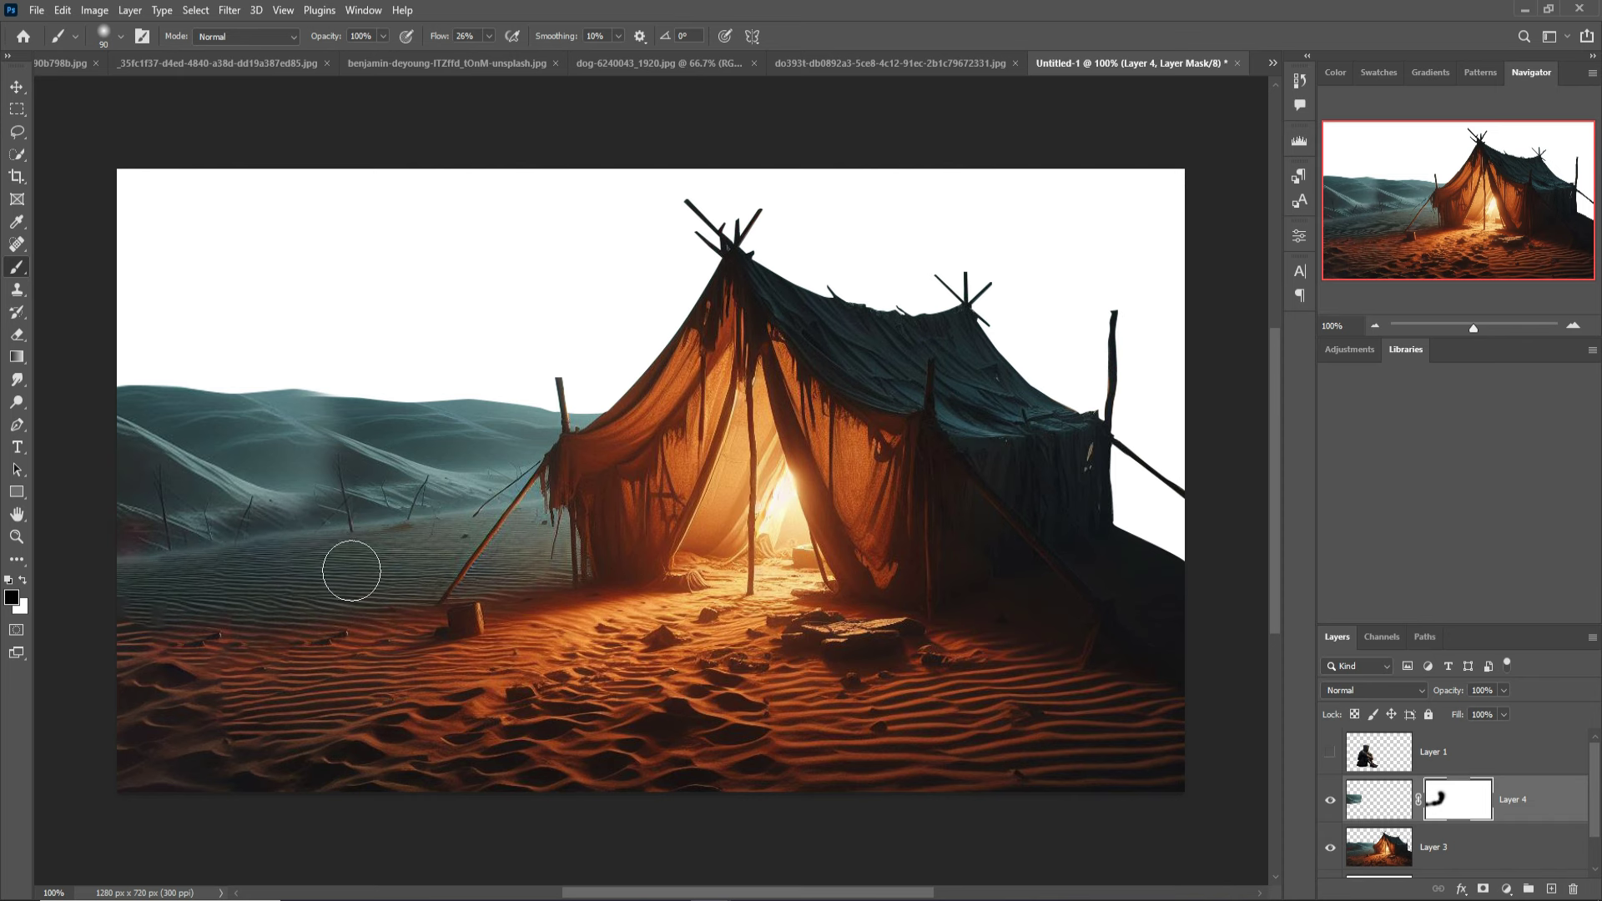
{"action": "mouse_move", "coordinate": [435, 506]}
{"action": "left_mouse_down"}
{"action": "mouse_move", "coordinate": [332, 465]}
{"action": "mouse_move", "coordinate": [418, 494]}
{"action": "mouse_move", "coordinate": [358, 467]}
{"action": "mouse_move", "coordinate": [482, 467]}
{"action": "left_mouse_up"}
Warp the dune patch, bending its top edge down, and apply it
{"action": "left_click", "coordinate": [62, 10]}
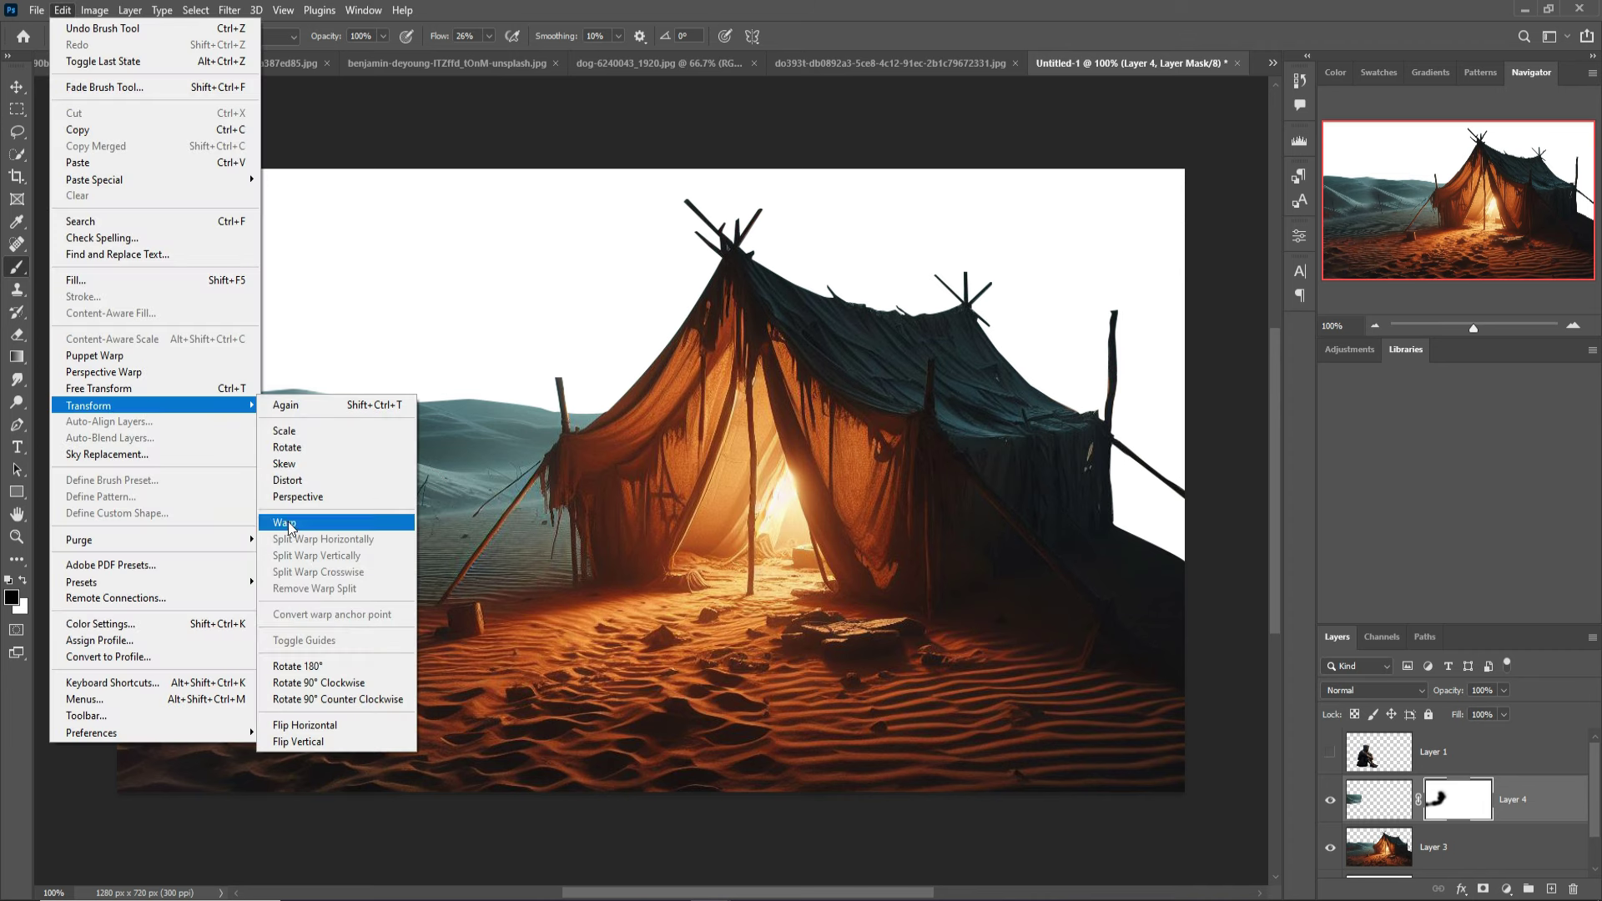
{"action": "left_click", "coordinate": [289, 532]}
{"action": "left_click_drag", "start_coordinate": [366, 390], "coordinate": [356, 413]}
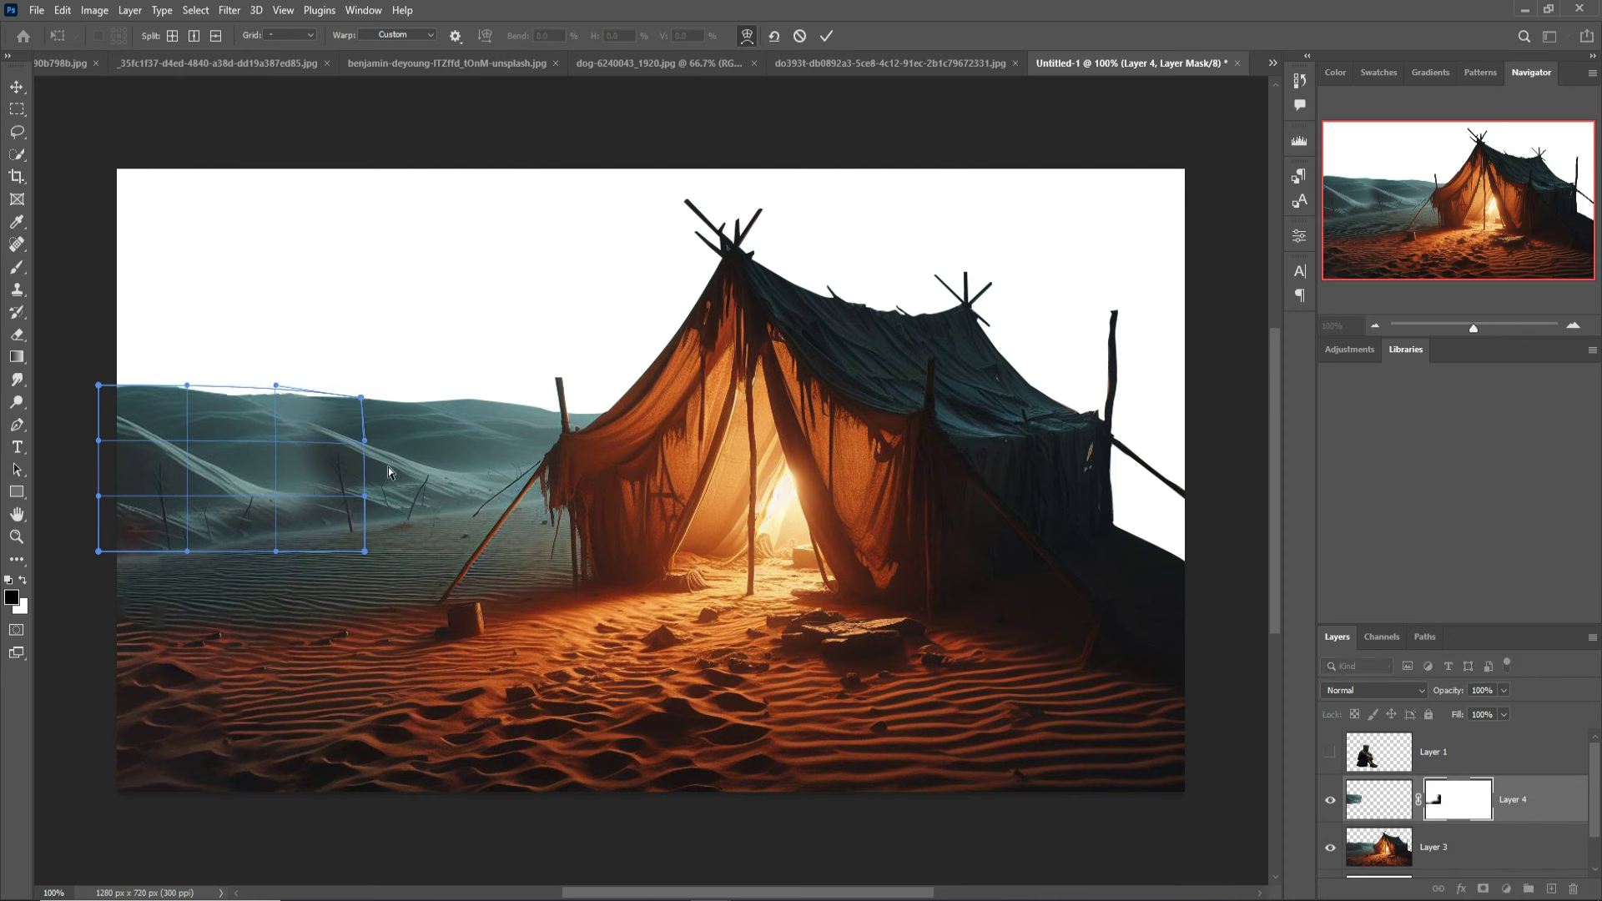
{"action": "left_click", "coordinate": [826, 36]}
Add a Curves adjustment clipped to Layer 4 that darkens the copied dunes
{"action": "key", "text": "b"}
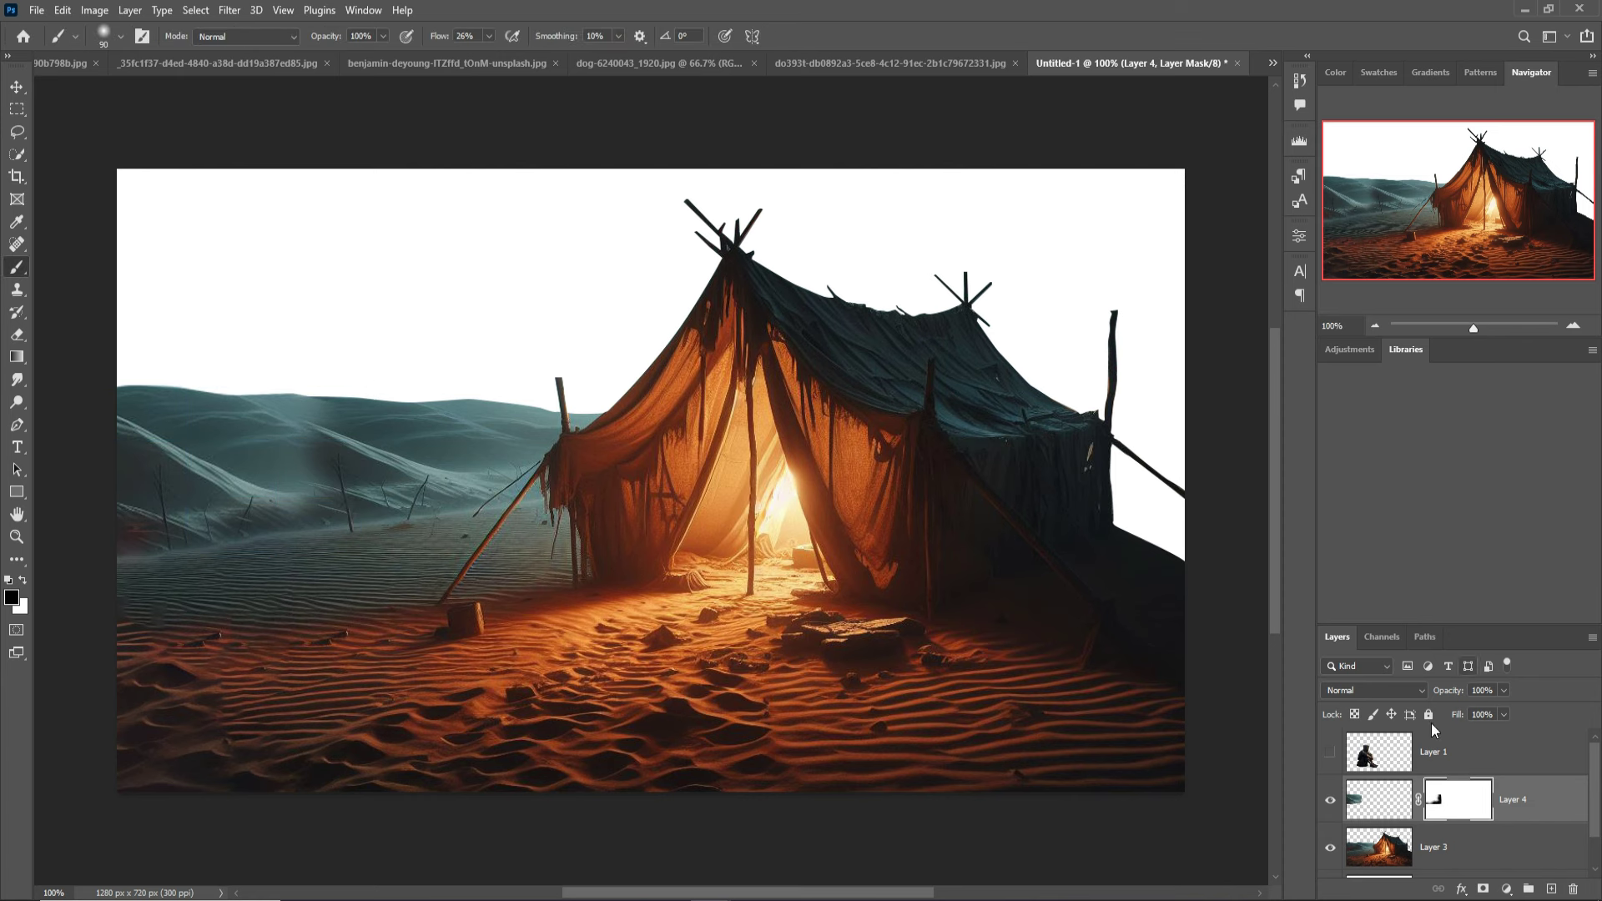
{"action": "left_click", "coordinate": [1506, 888]}
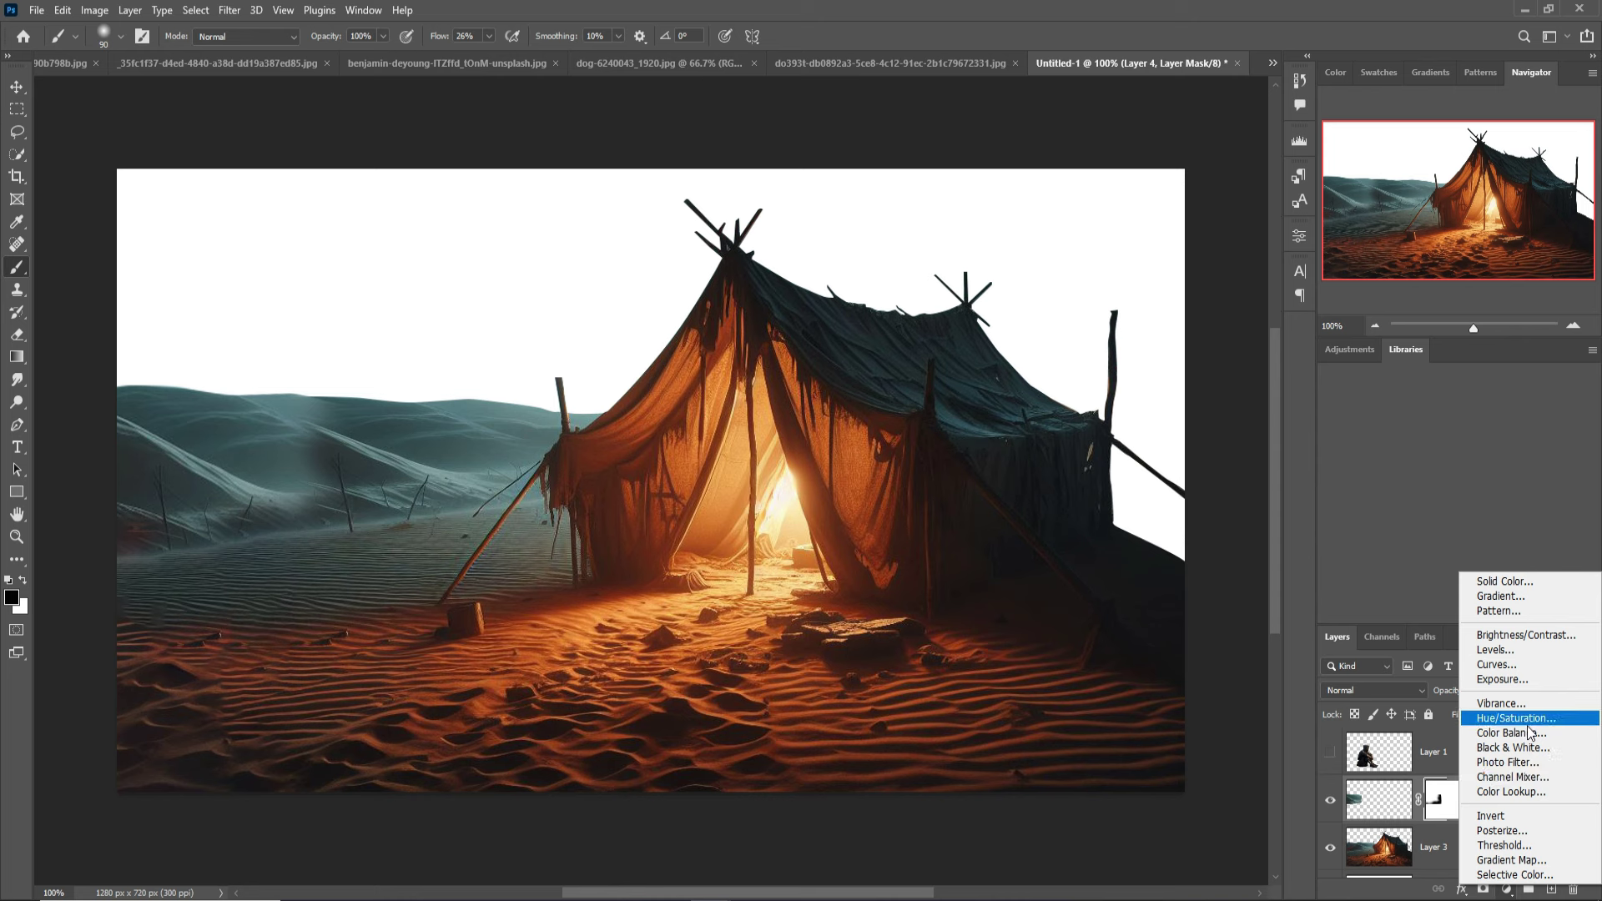
{"action": "left_click", "coordinate": [1513, 664]}
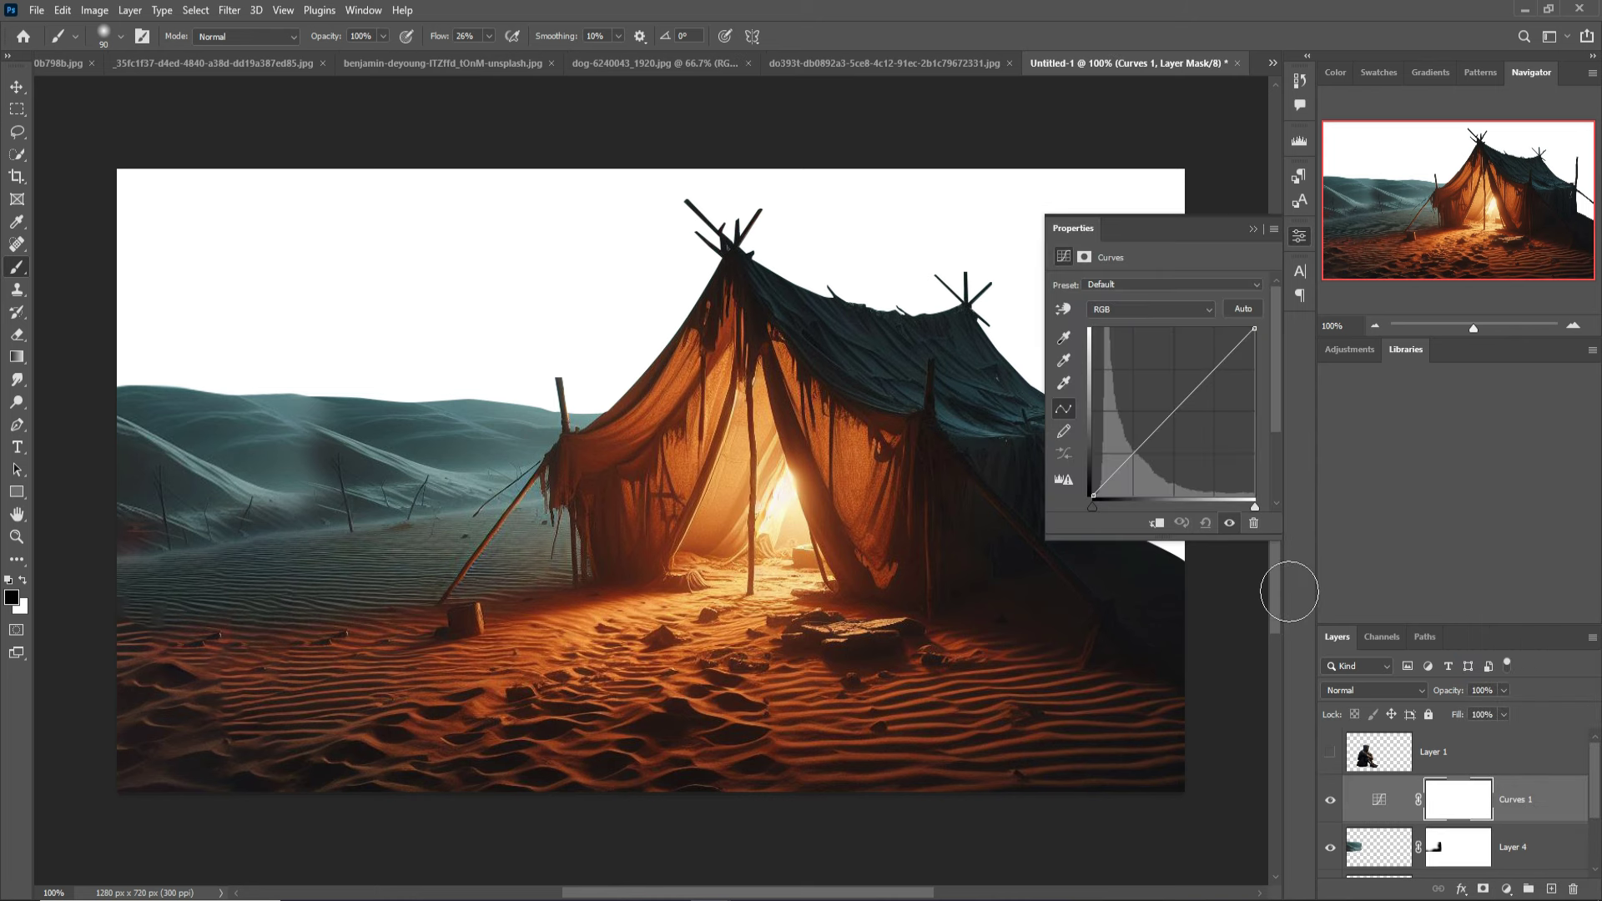
{"action": "left_click", "coordinate": [1170, 522]}
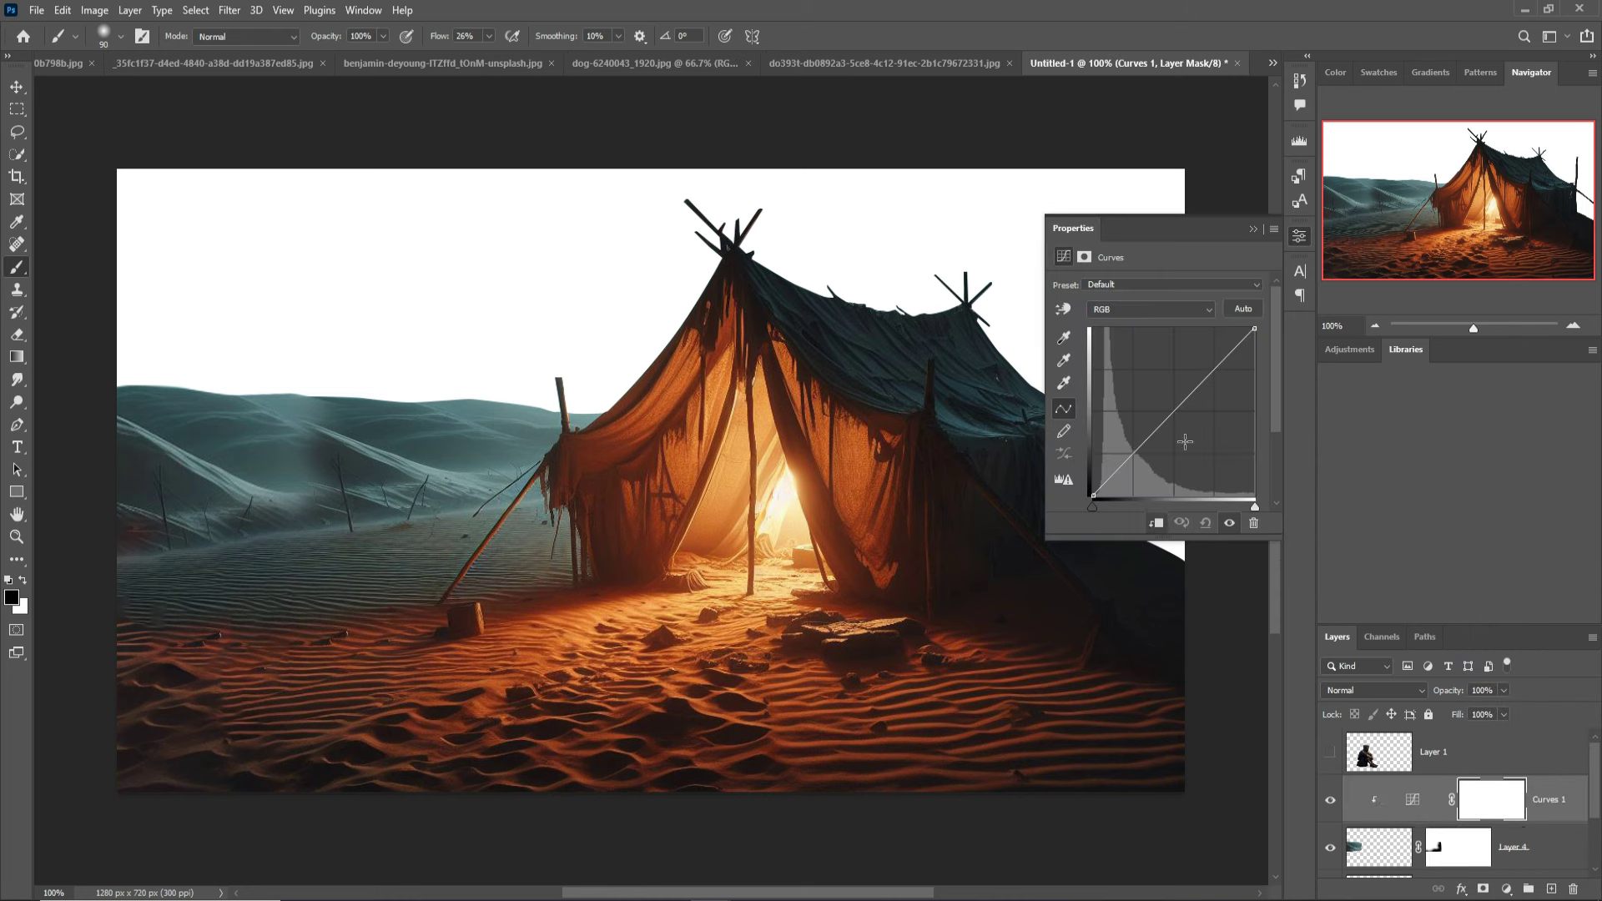
{"action": "left_click_drag", "start_coordinate": [1187, 418], "coordinate": [1210, 424]}
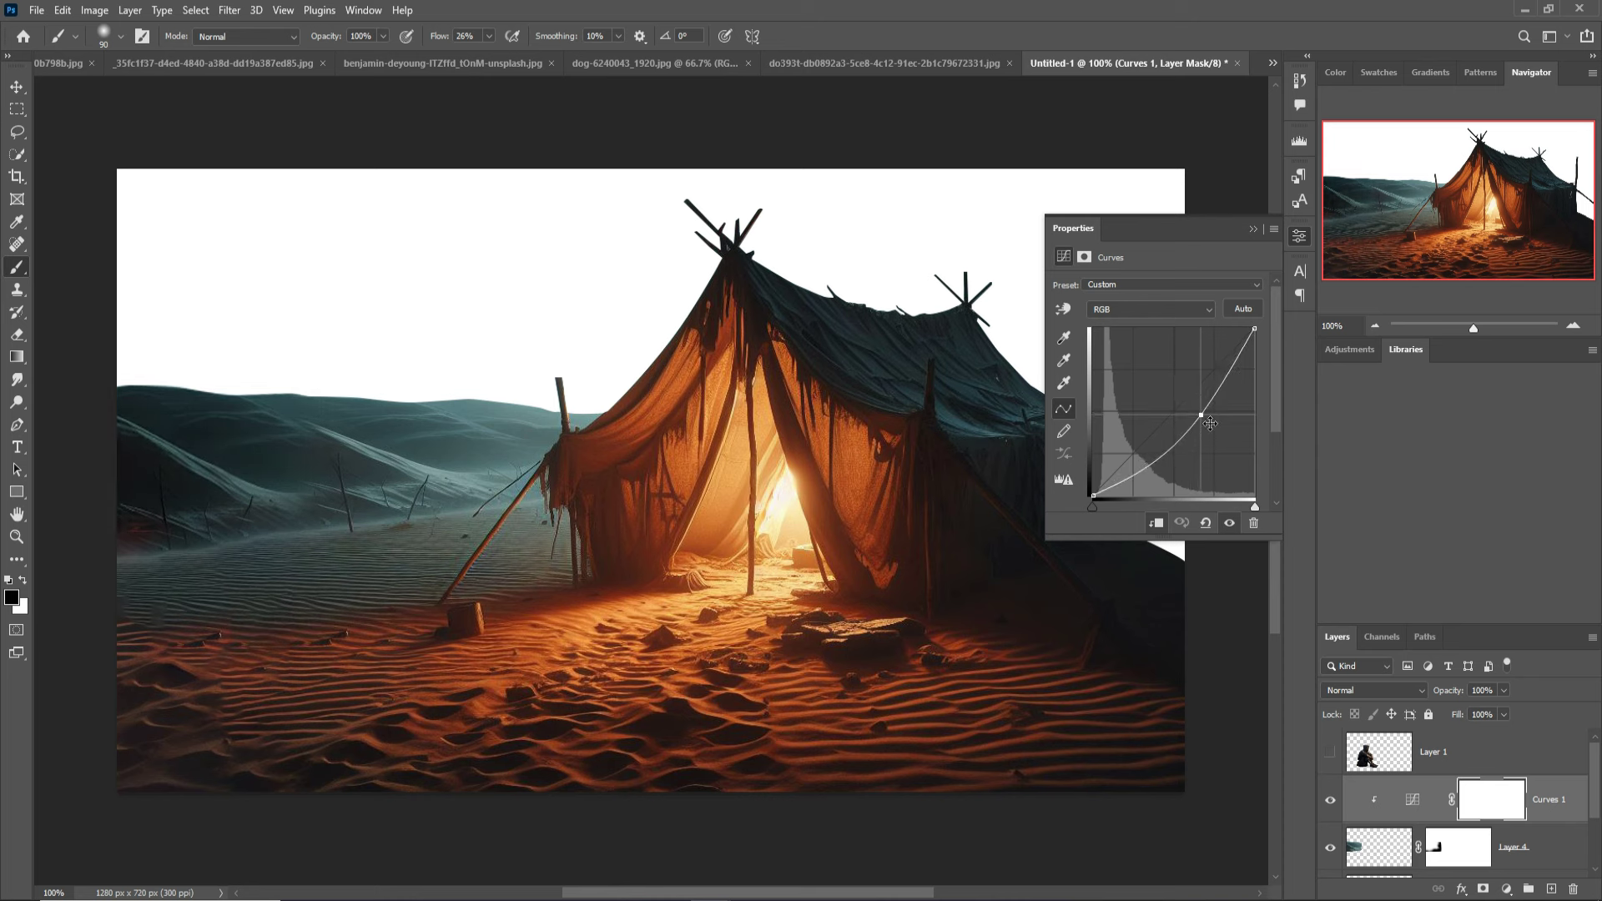
{"action": "left_click", "coordinate": [1253, 228]}
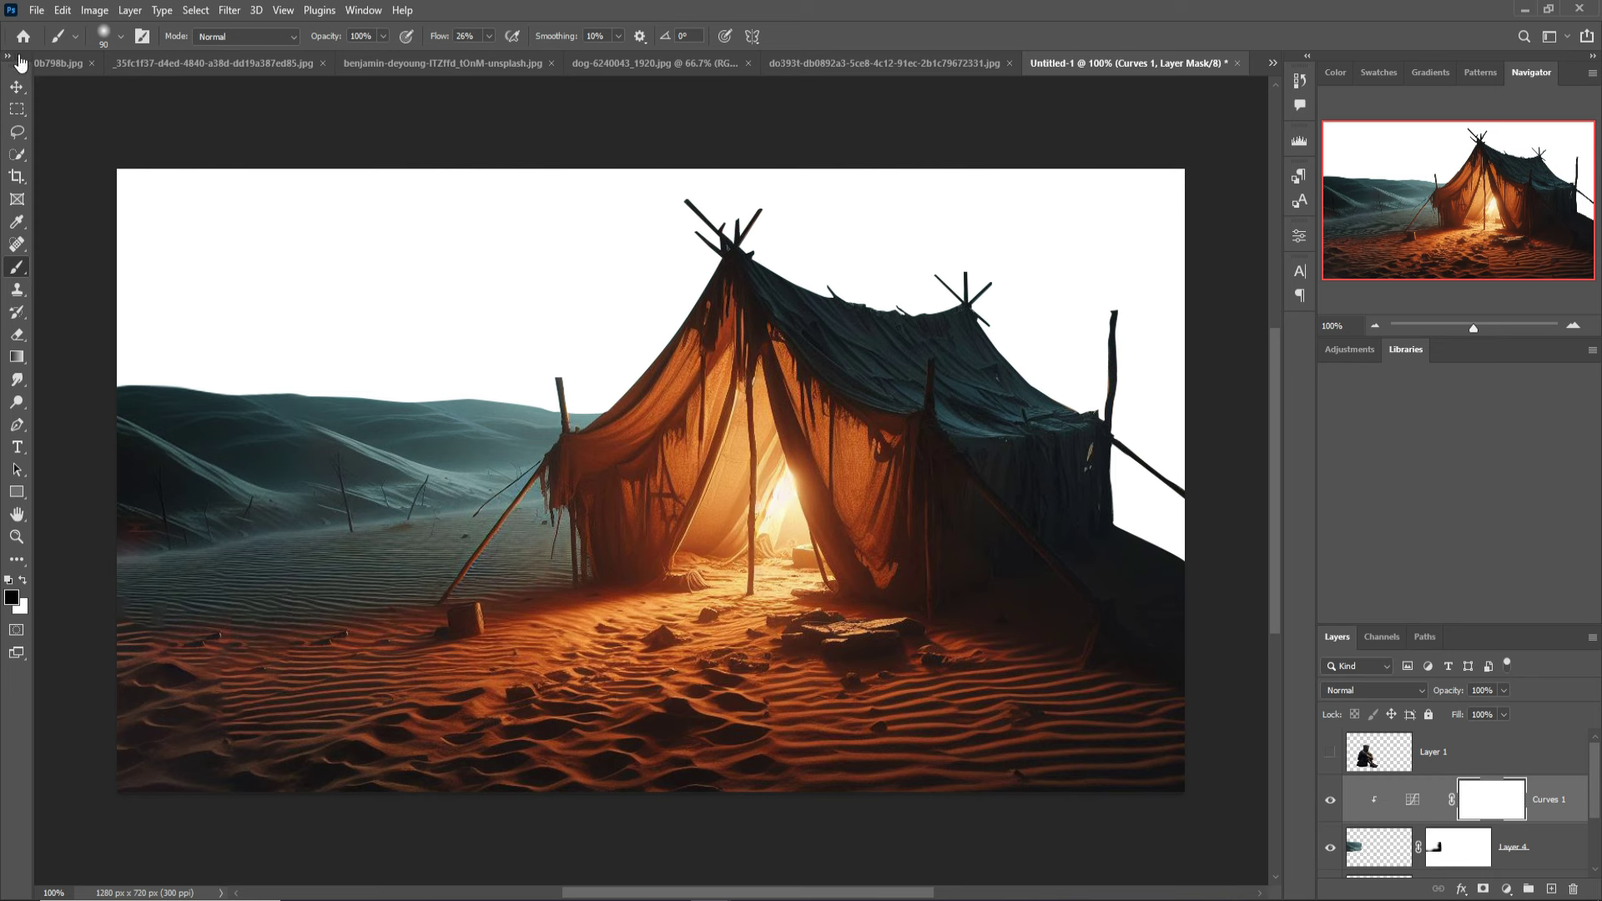
{"action": "left_click", "coordinate": [16, 87]}
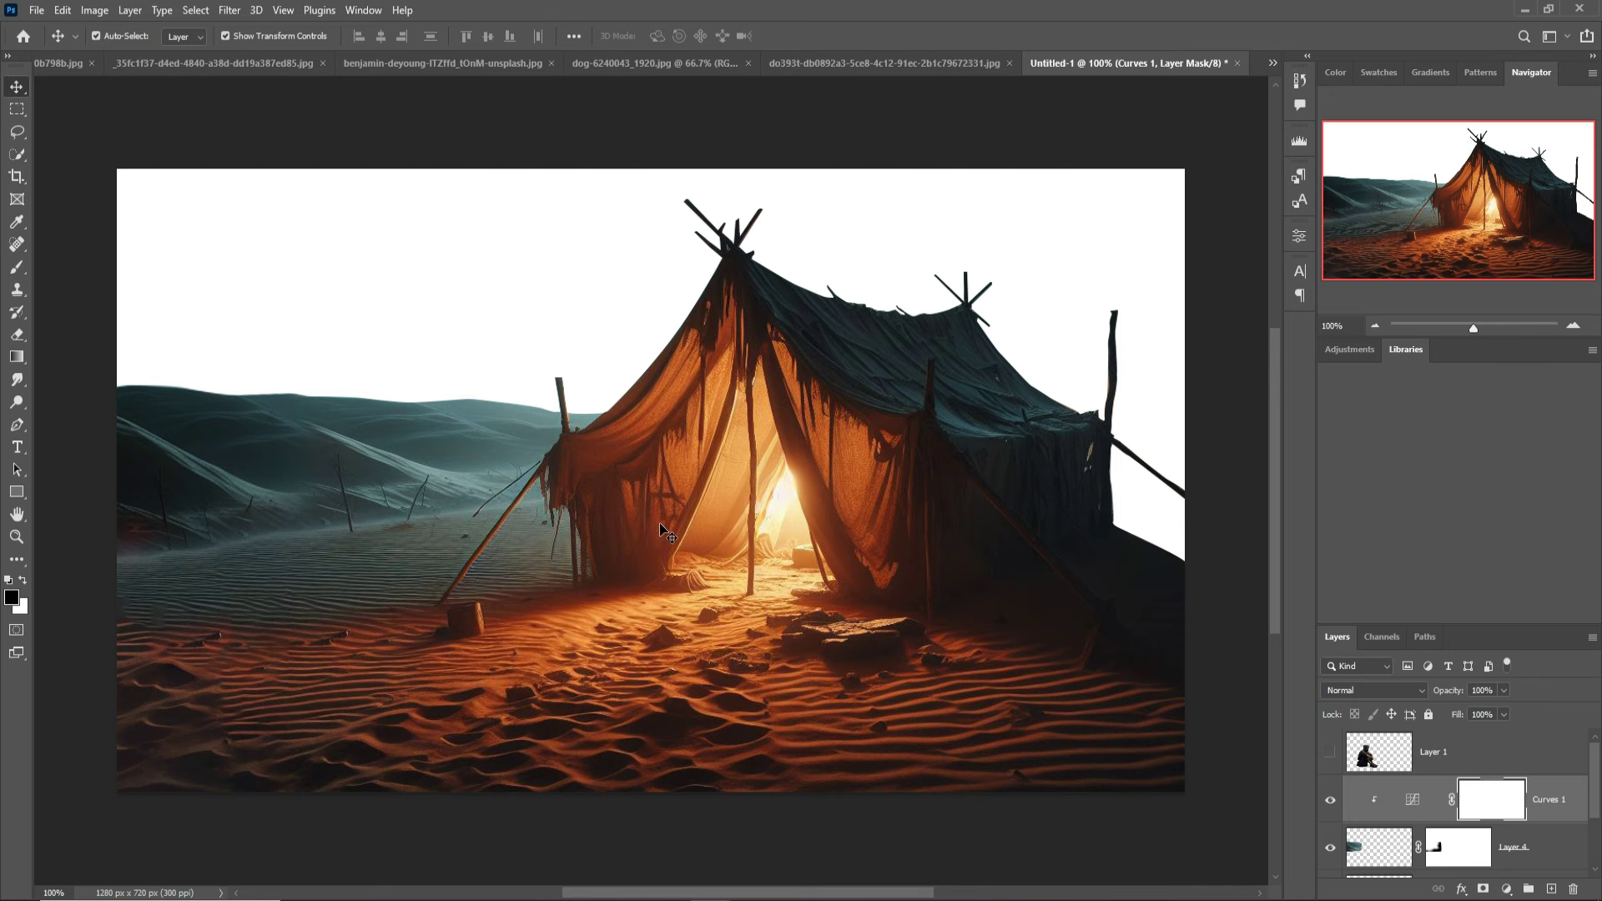
Crop the baby-on-clouds image to the starry sky strip across its top
{"action": "left_click", "coordinate": [396, 61]}
{"action": "left_click", "coordinate": [300, 64]}
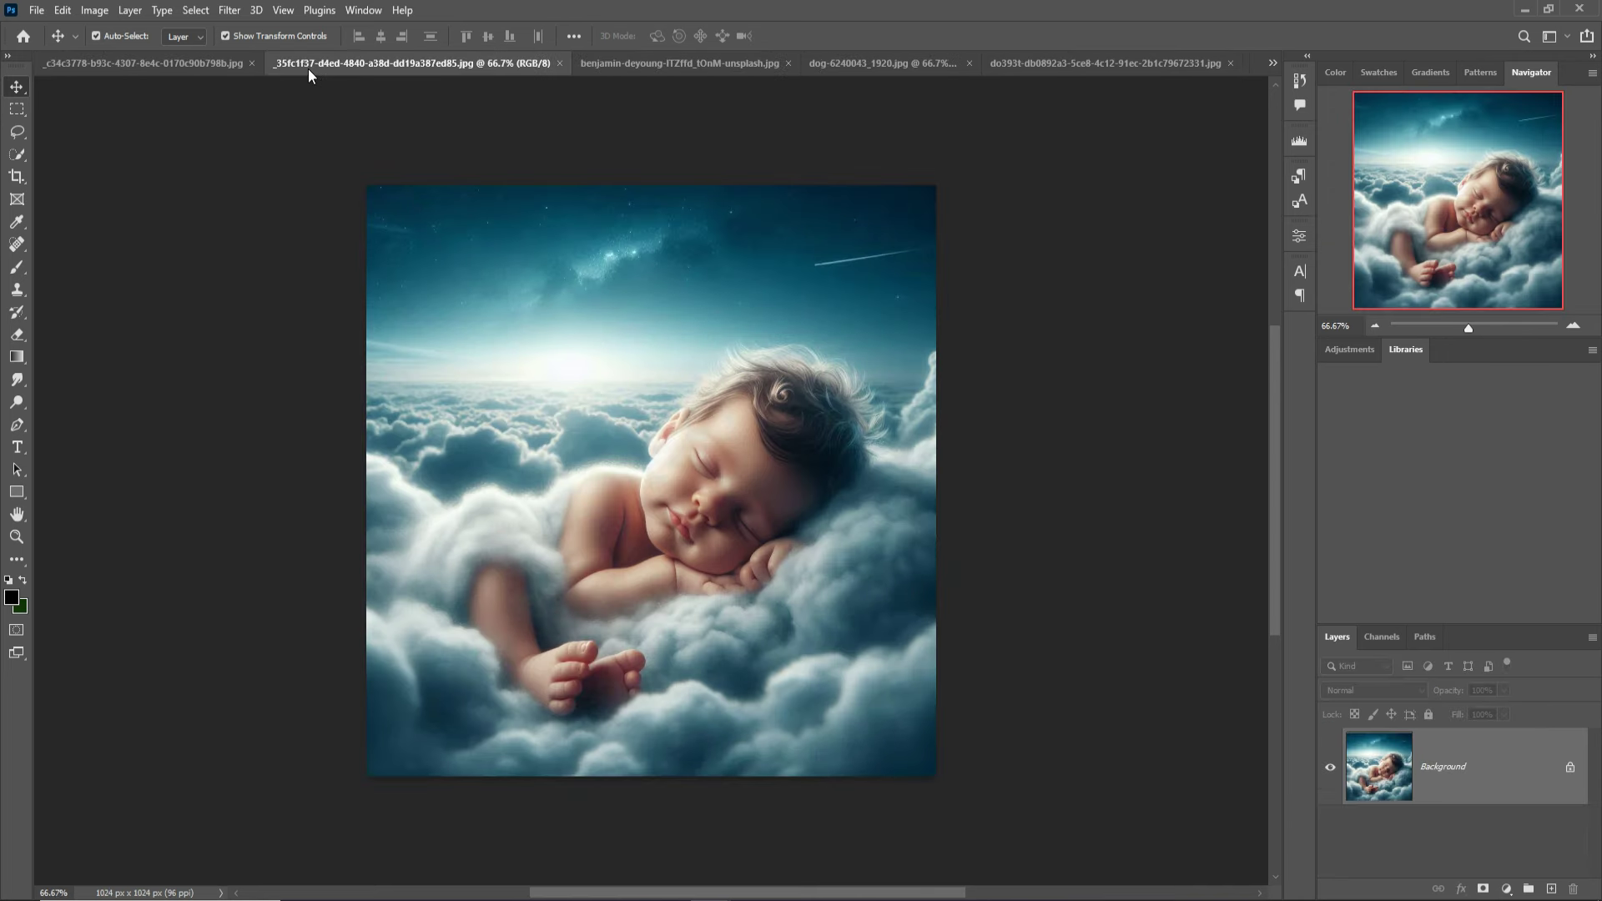
{"action": "left_click", "coordinate": [16, 108]}
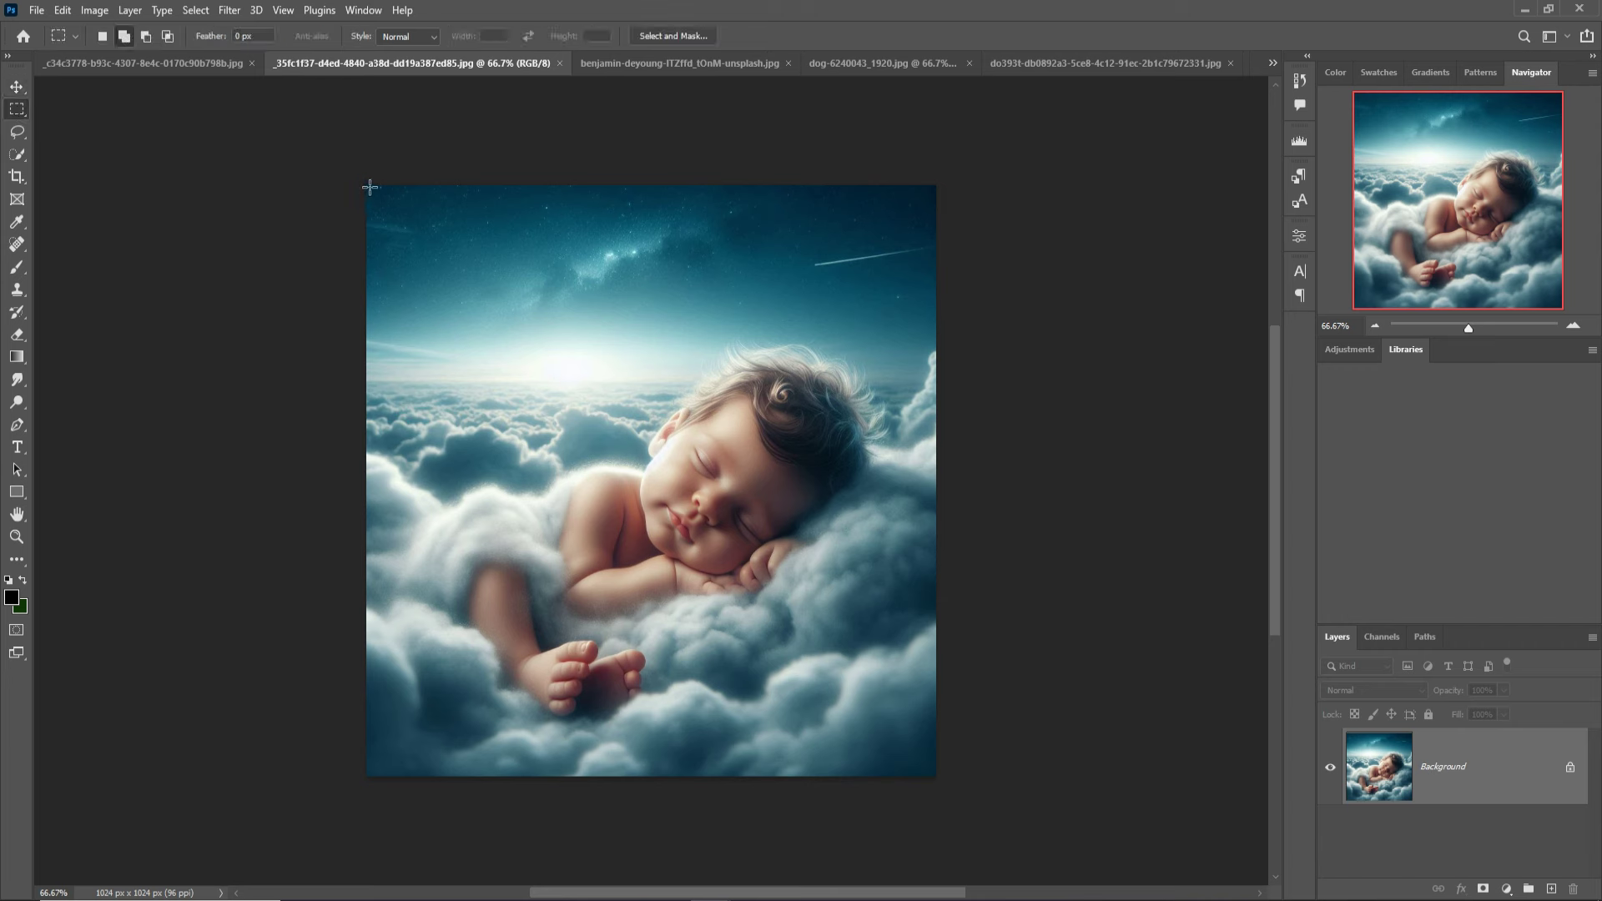
{"action": "left_click_drag", "start_coordinate": [367, 185], "coordinate": [1065, 390]}
{"action": "left_click", "coordinate": [16, 86]}
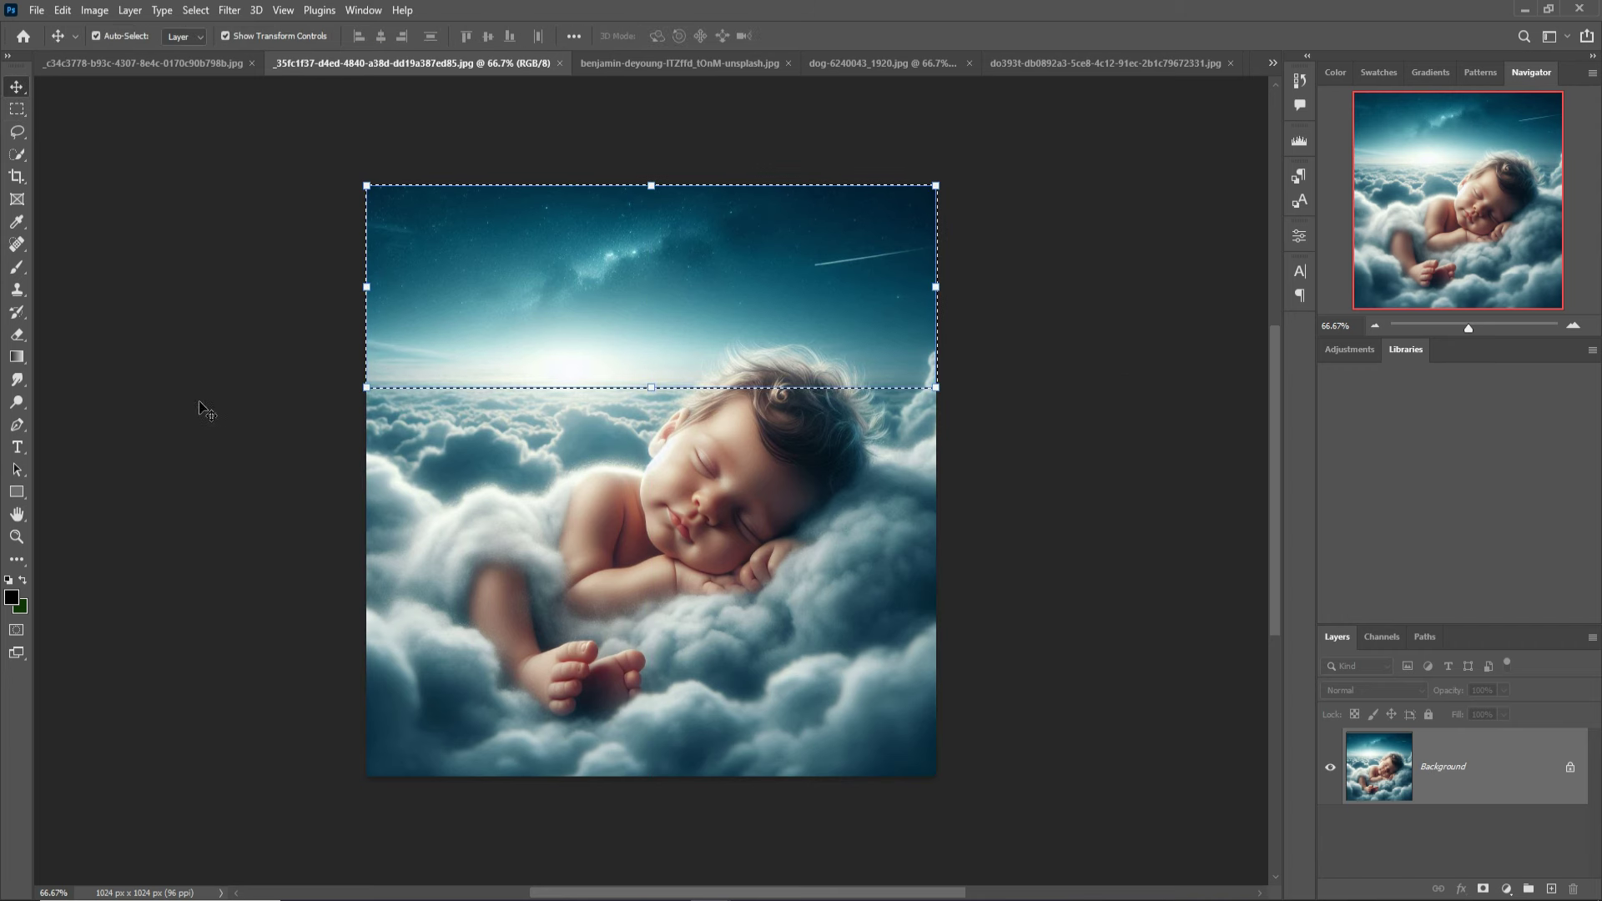
{"action": "left_click", "coordinate": [17, 176]}
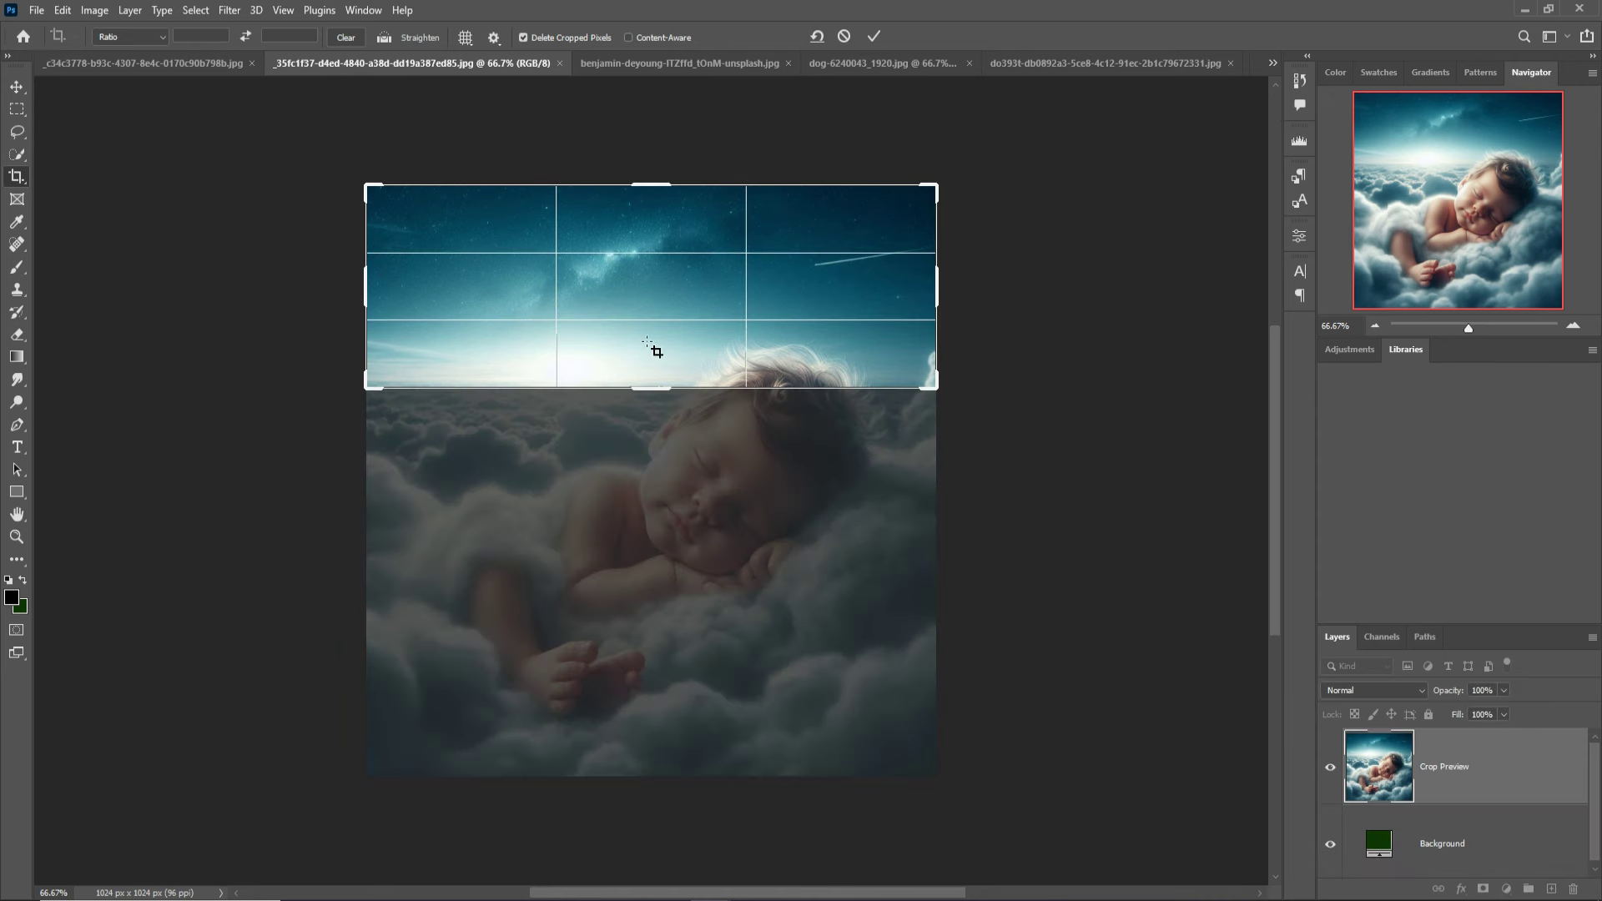
{"action": "left_click", "coordinate": [873, 36]}
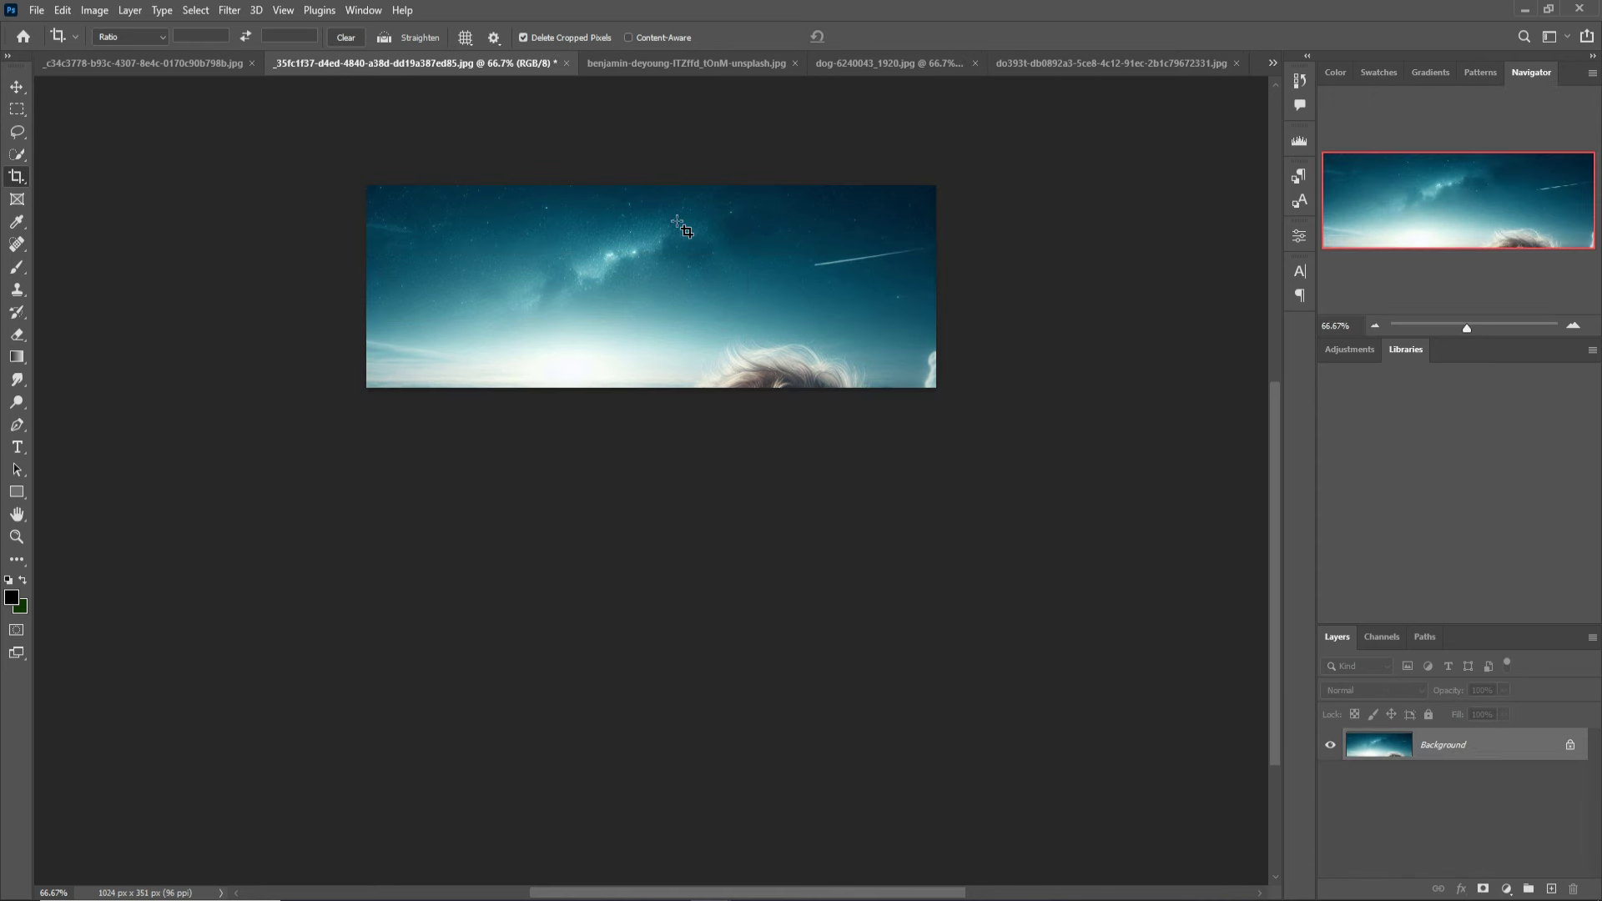
Content-Aware fill the hair at the bottom edge, deselect, and float the image window
{"action": "left_click", "coordinate": [17, 109]}
{"action": "left_click_drag", "start_coordinate": [691, 332], "coordinate": [880, 409]}
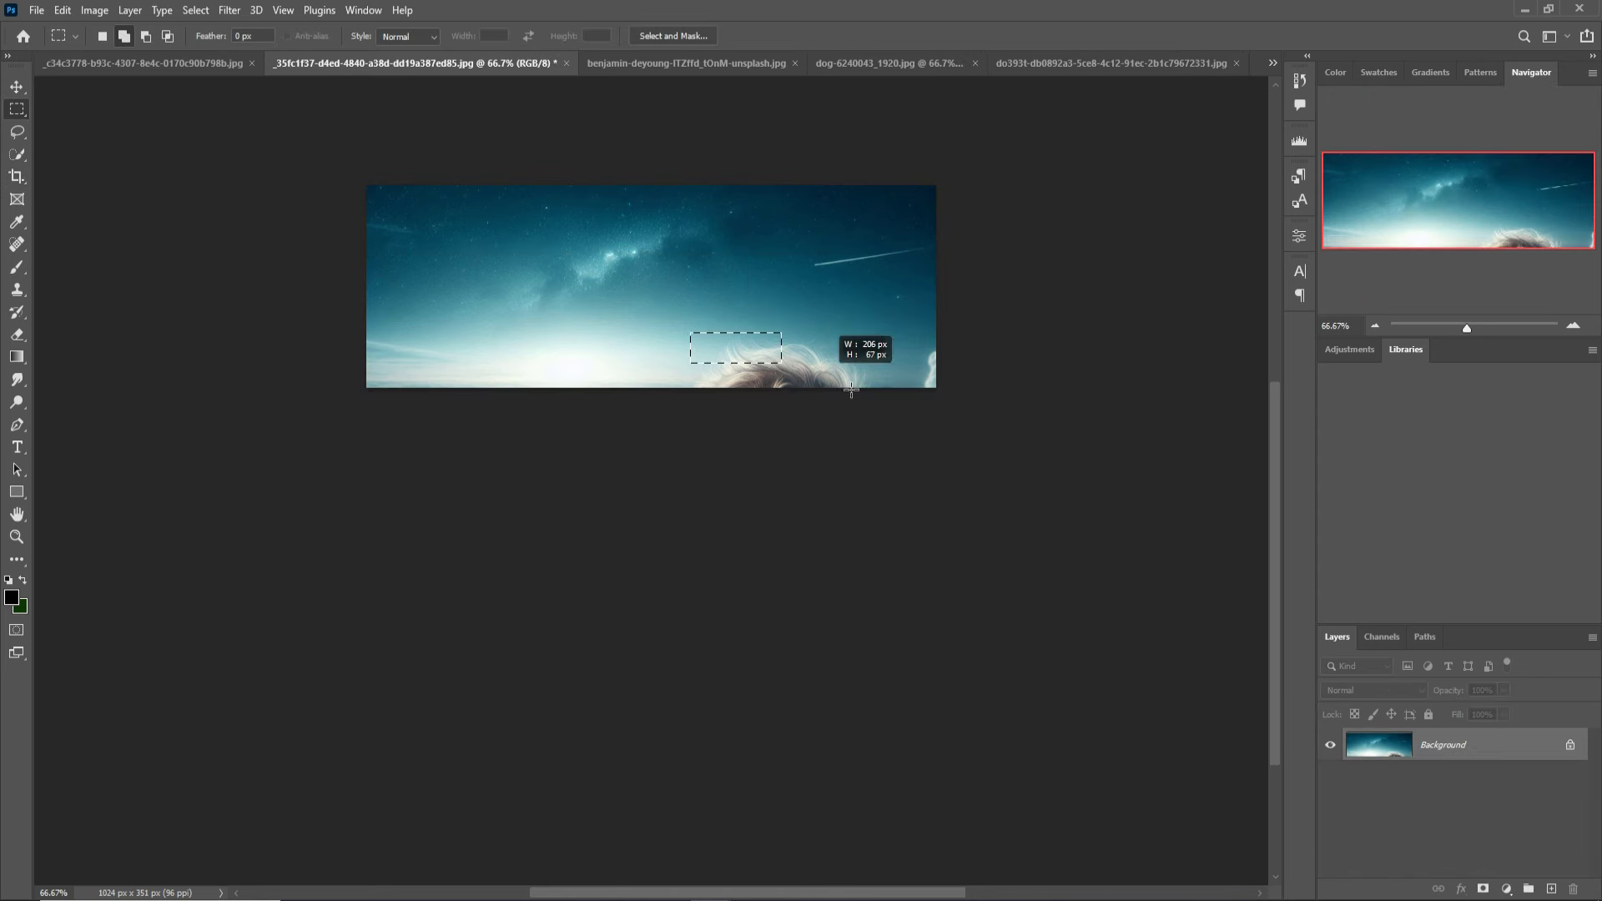
{"action": "left_click", "coordinate": [63, 10]}
{"action": "left_click", "coordinate": [104, 282]}
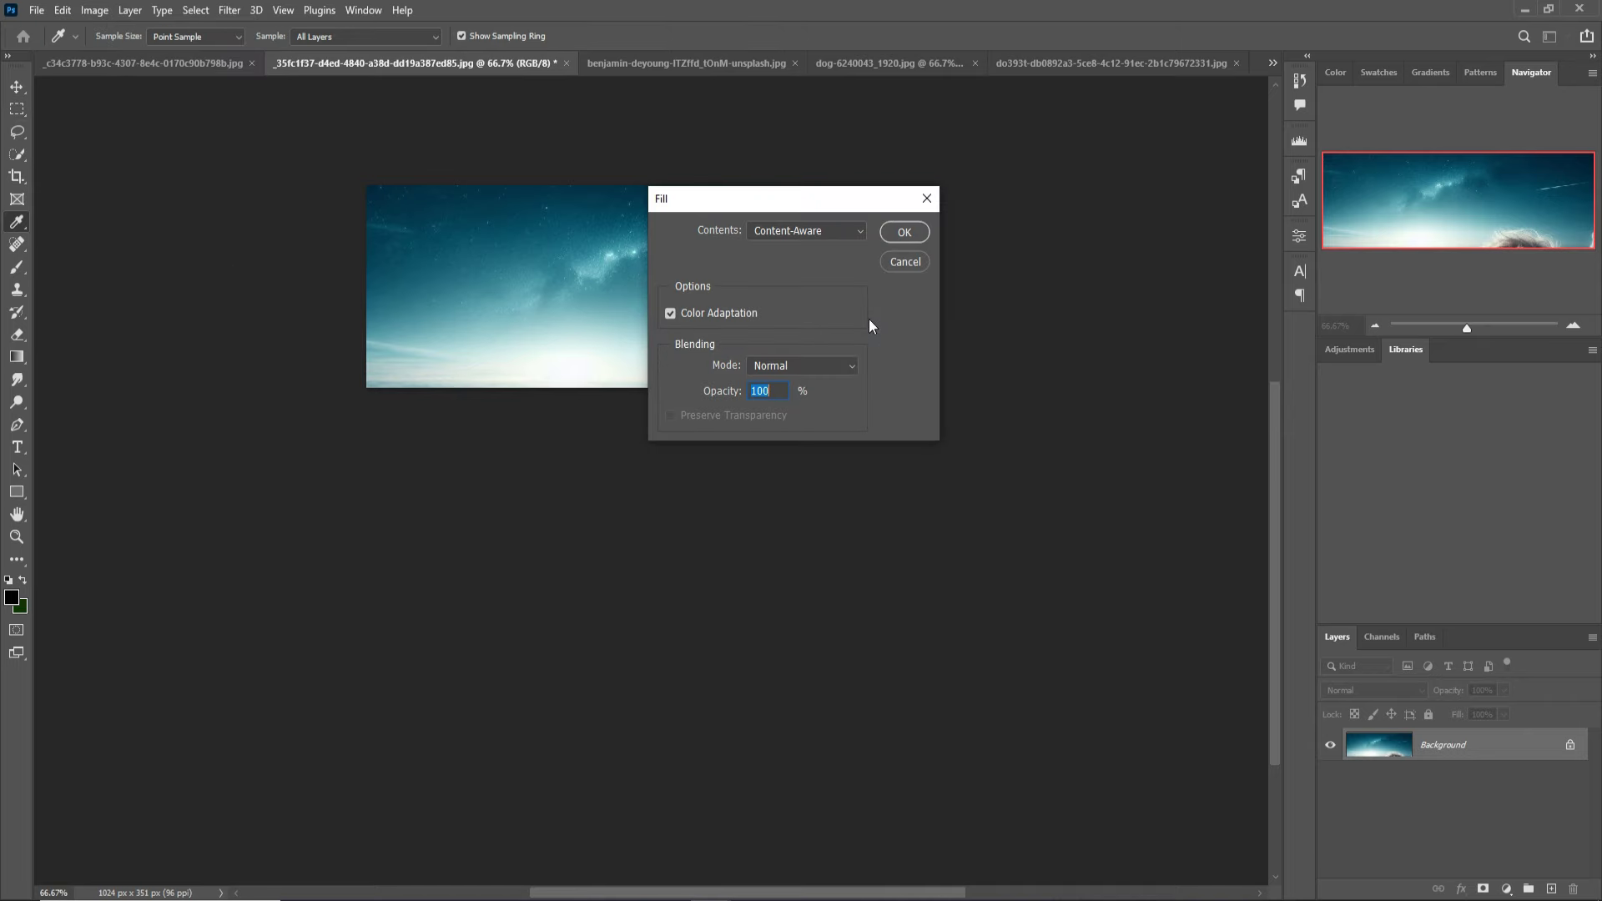
{"action": "left_click", "coordinate": [903, 234]}
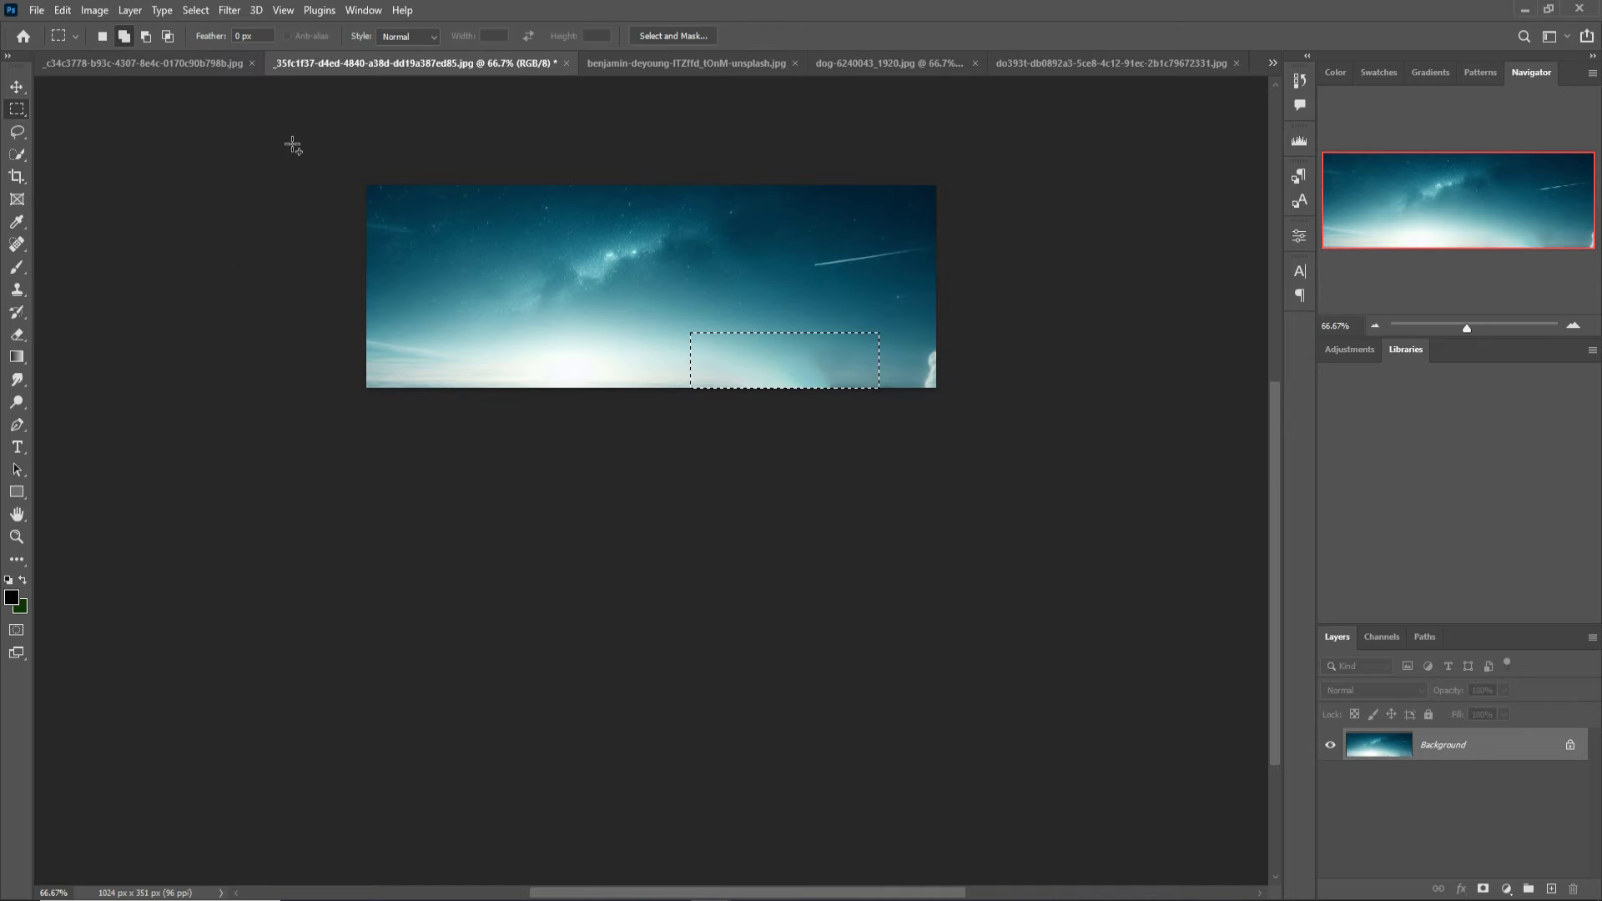
{"action": "left_click", "coordinate": [195, 10]}
{"action": "left_click", "coordinate": [207, 43]}
{"action": "left_click", "coordinate": [18, 87]}
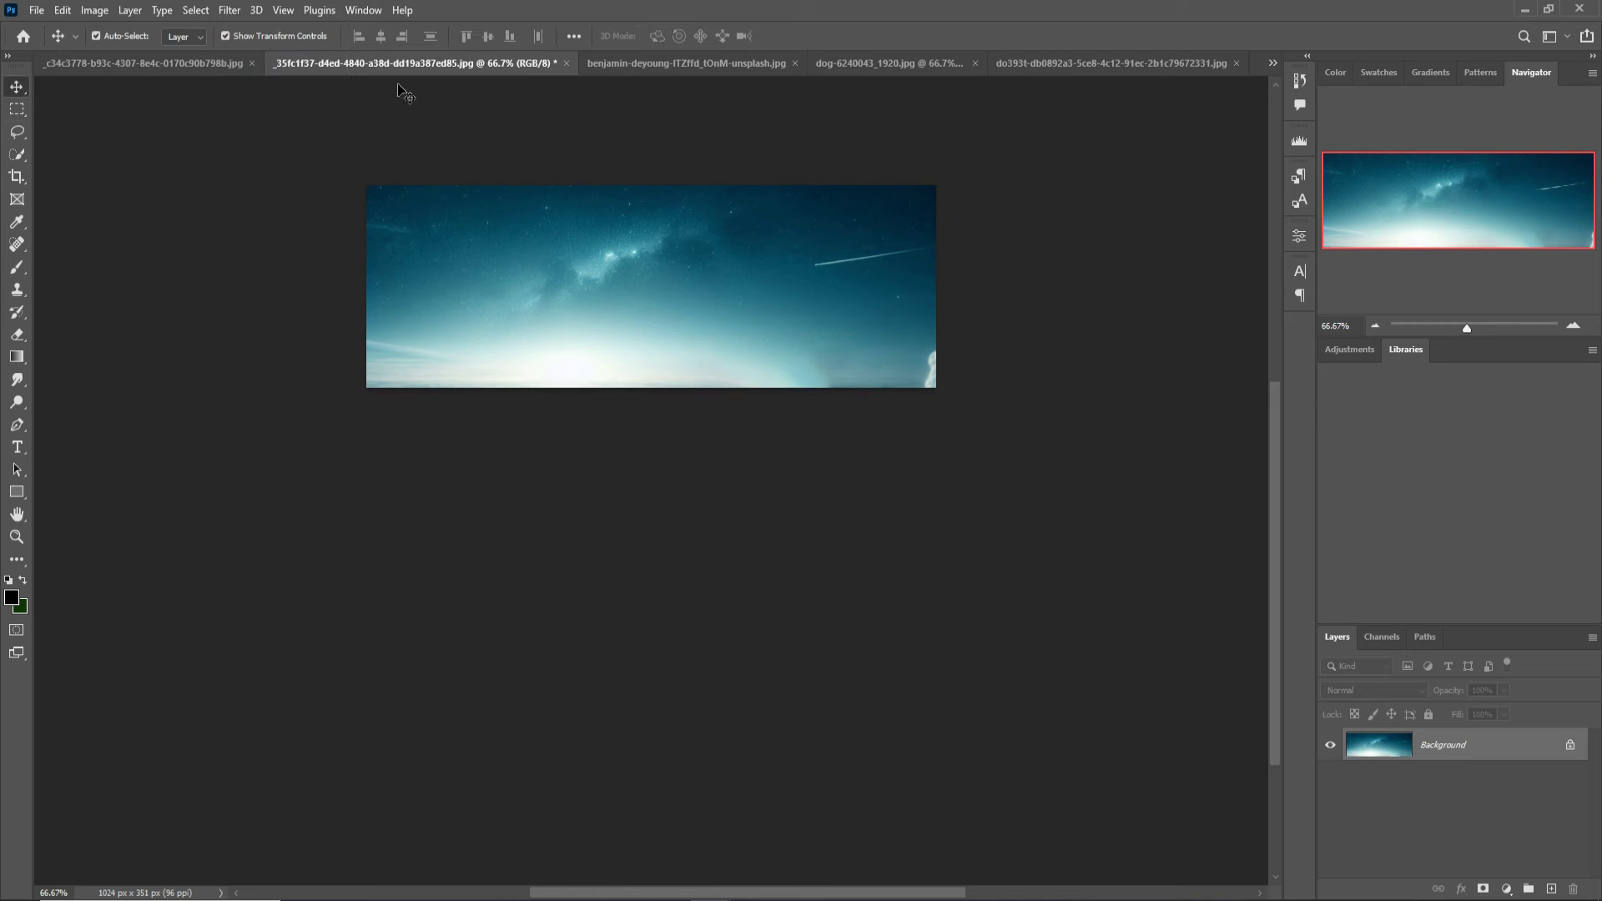
{"action": "left_click_drag", "start_coordinate": [401, 86], "coordinate": [1108, 202]}
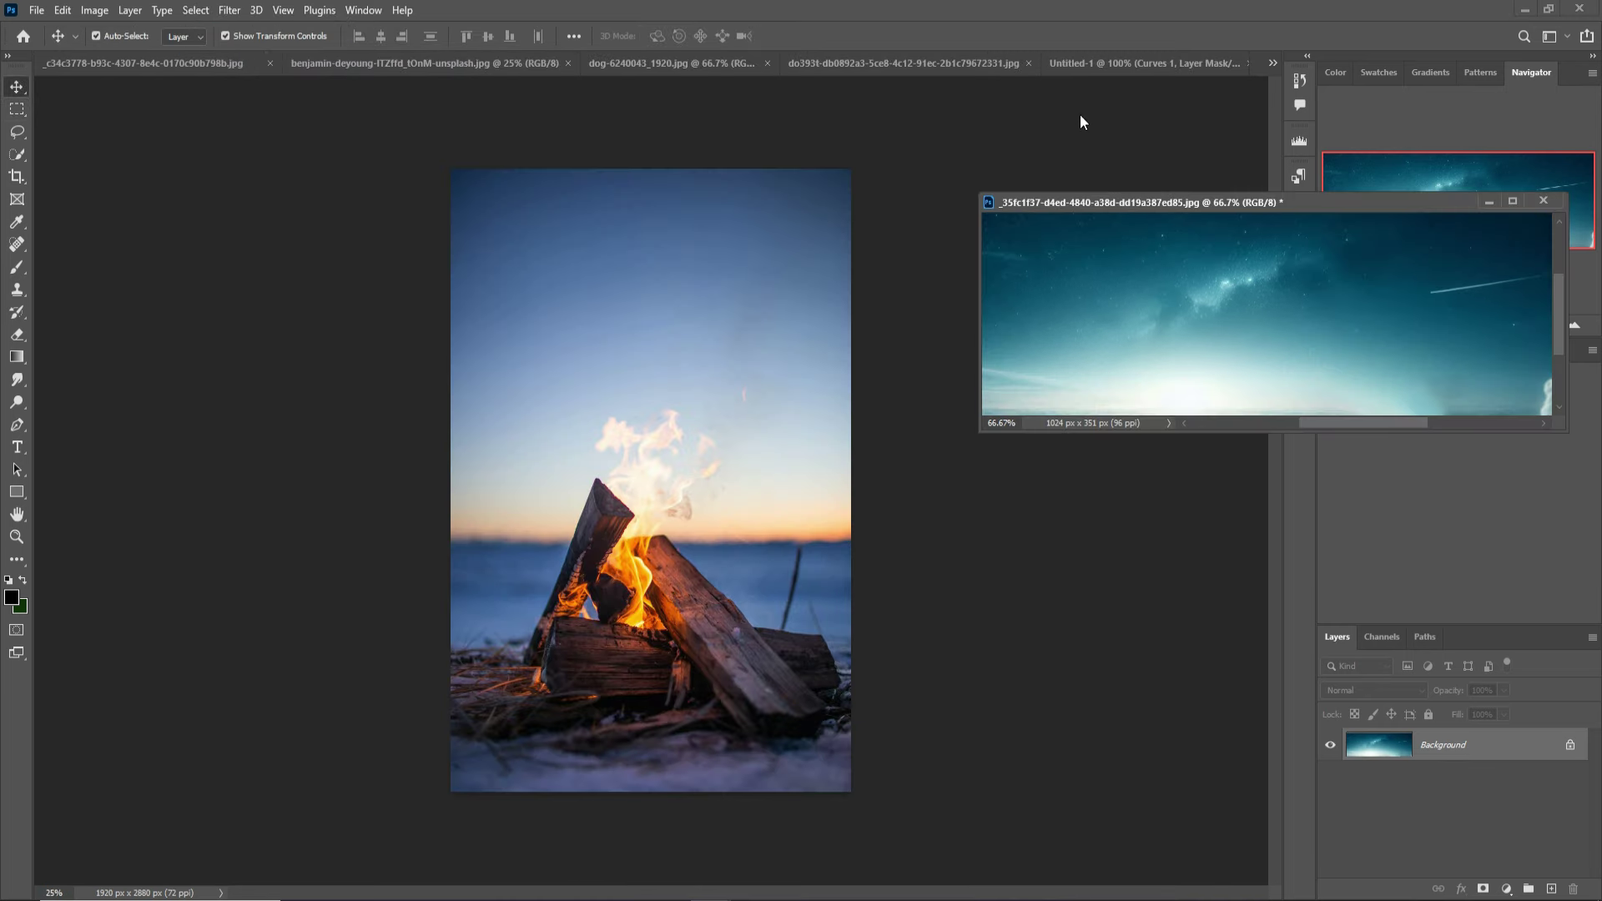
Drop the sky into the composite and stretch it across the top to the horizon
{"action": "left_click", "coordinate": [1098, 64]}
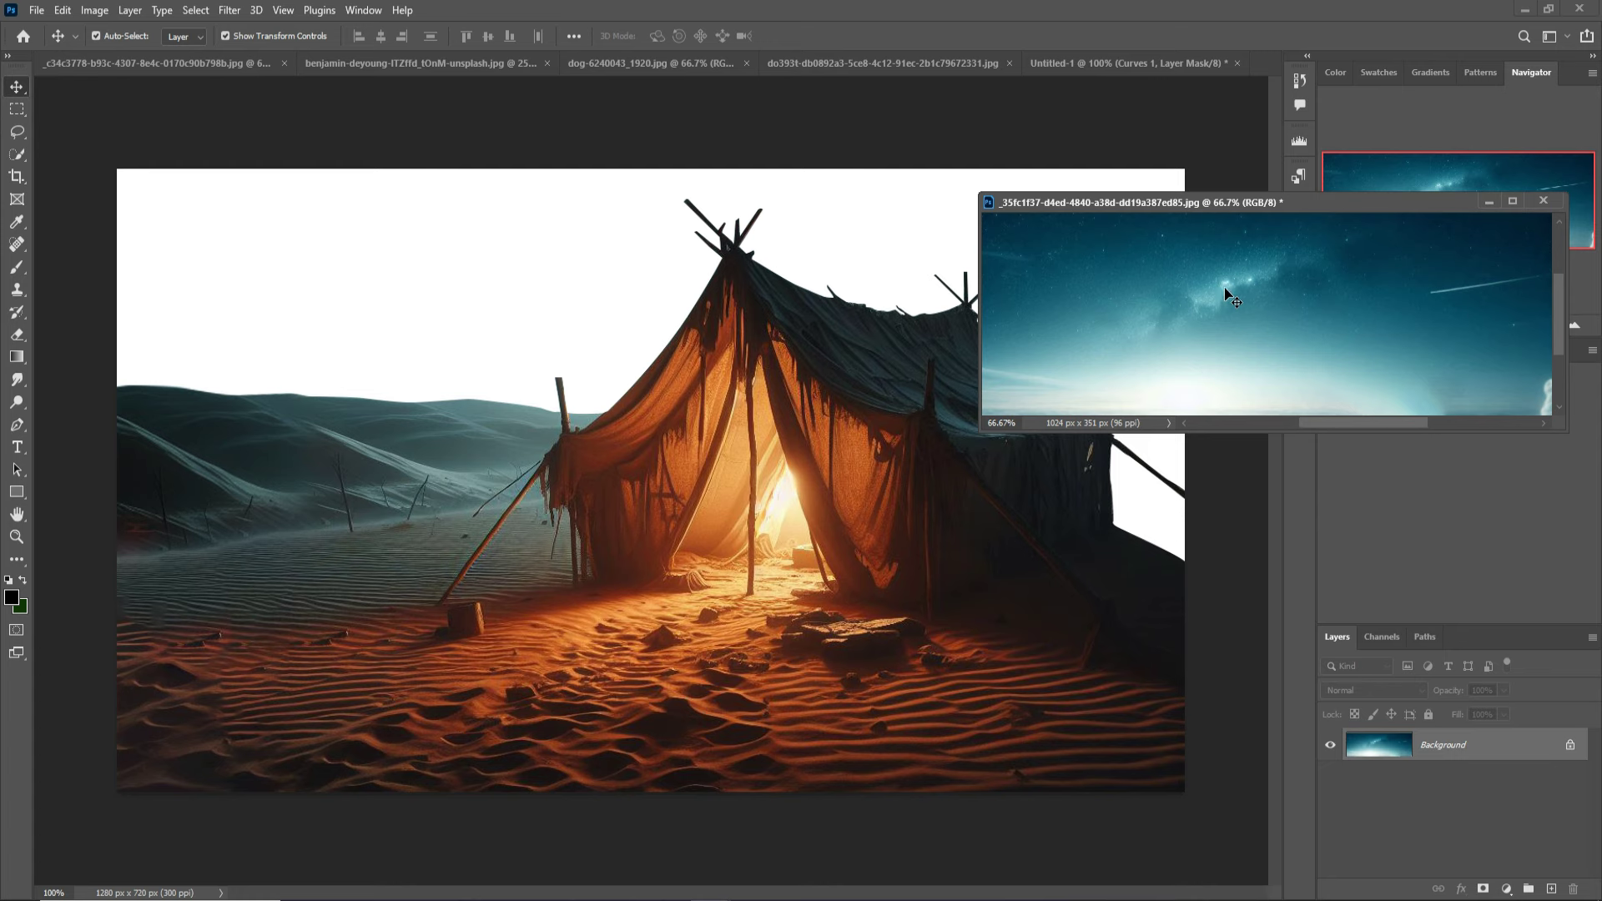
{"action": "left_click_drag", "start_coordinate": [1230, 294], "coordinate": [866, 242]}
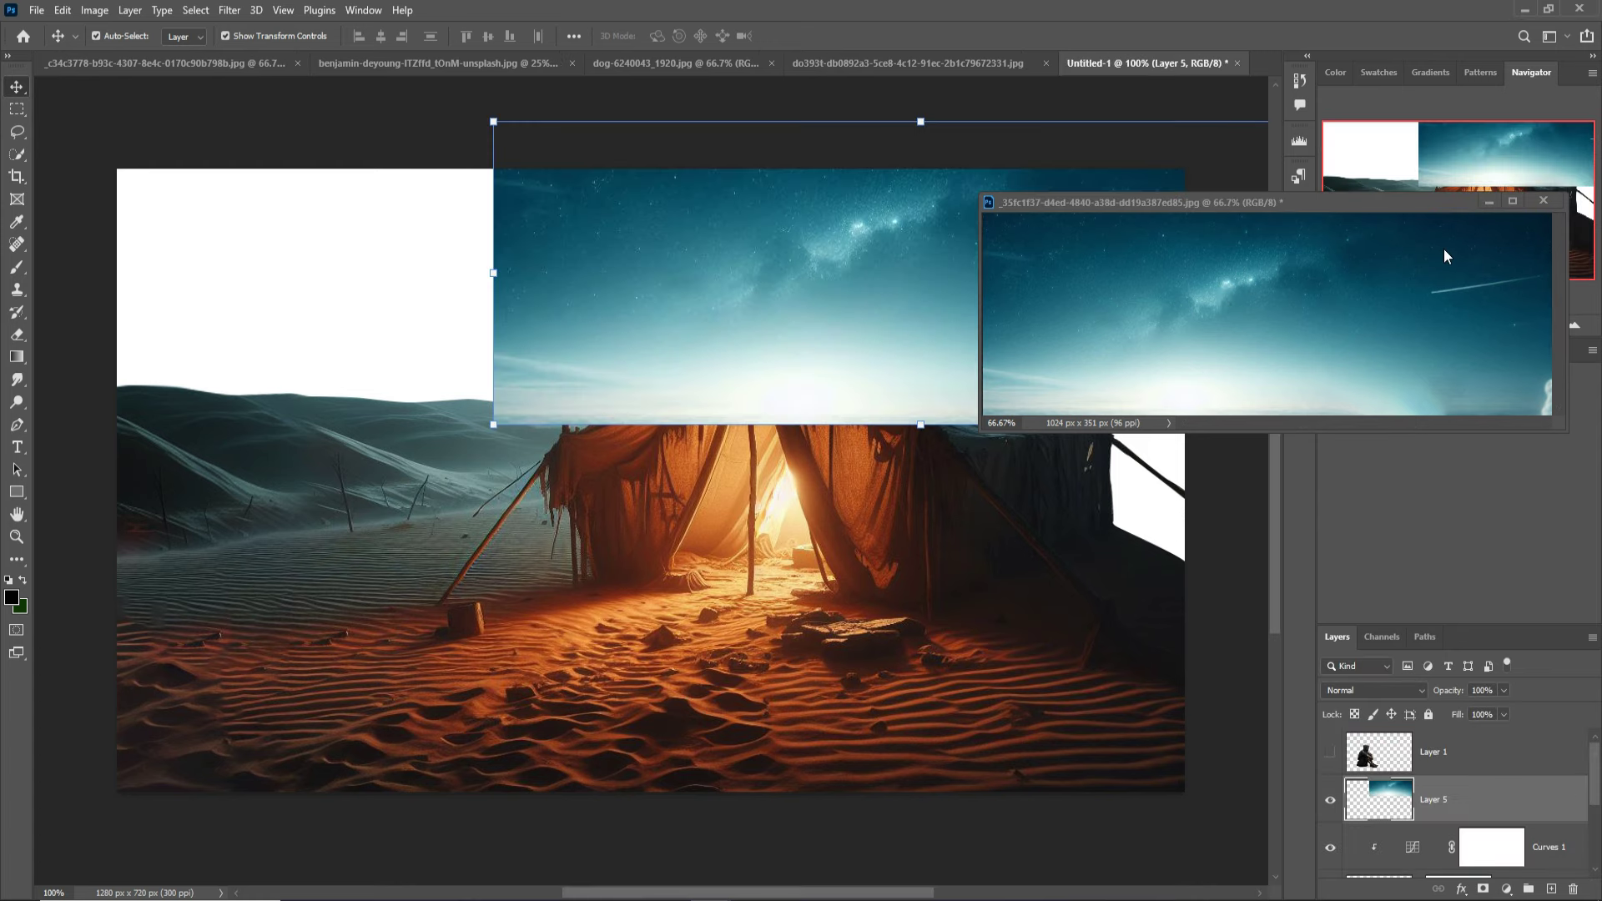
{"action": "left_click", "coordinate": [1489, 202]}
{"action": "mouse_move", "coordinate": [1037, 216]}
{"action": "left_mouse_down"}
{"action": "mouse_move", "coordinate": [660, 269]}
{"action": "mouse_move", "coordinate": [682, 260]}
{"action": "left_mouse_up"}
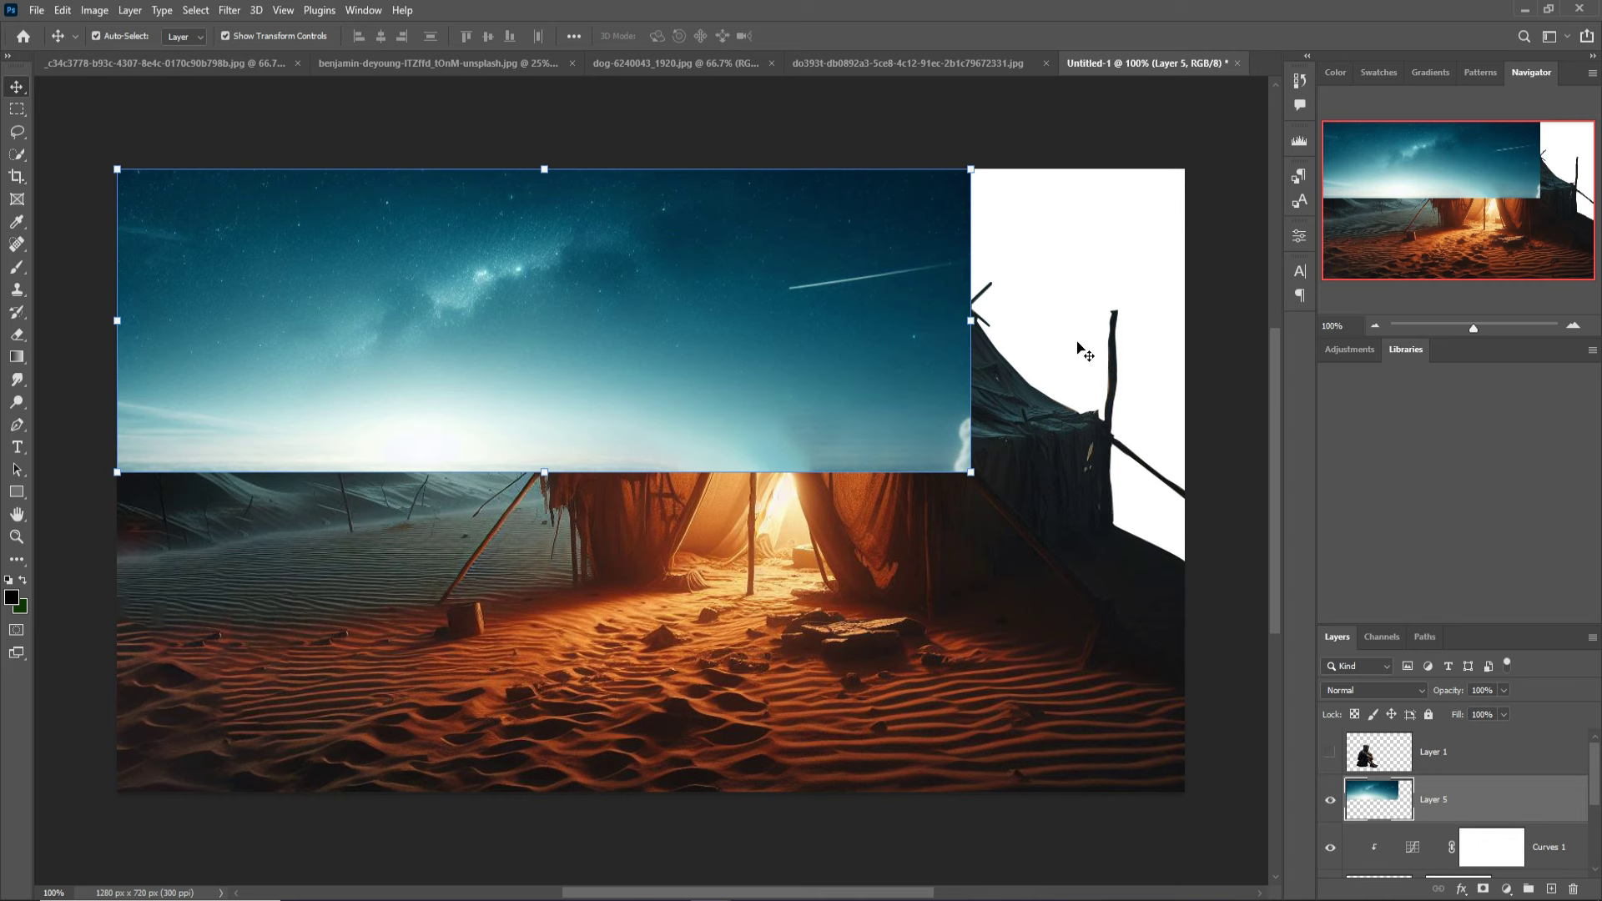
{"action": "left_click_drag", "start_coordinate": [970, 321], "coordinate": [1185, 321]}
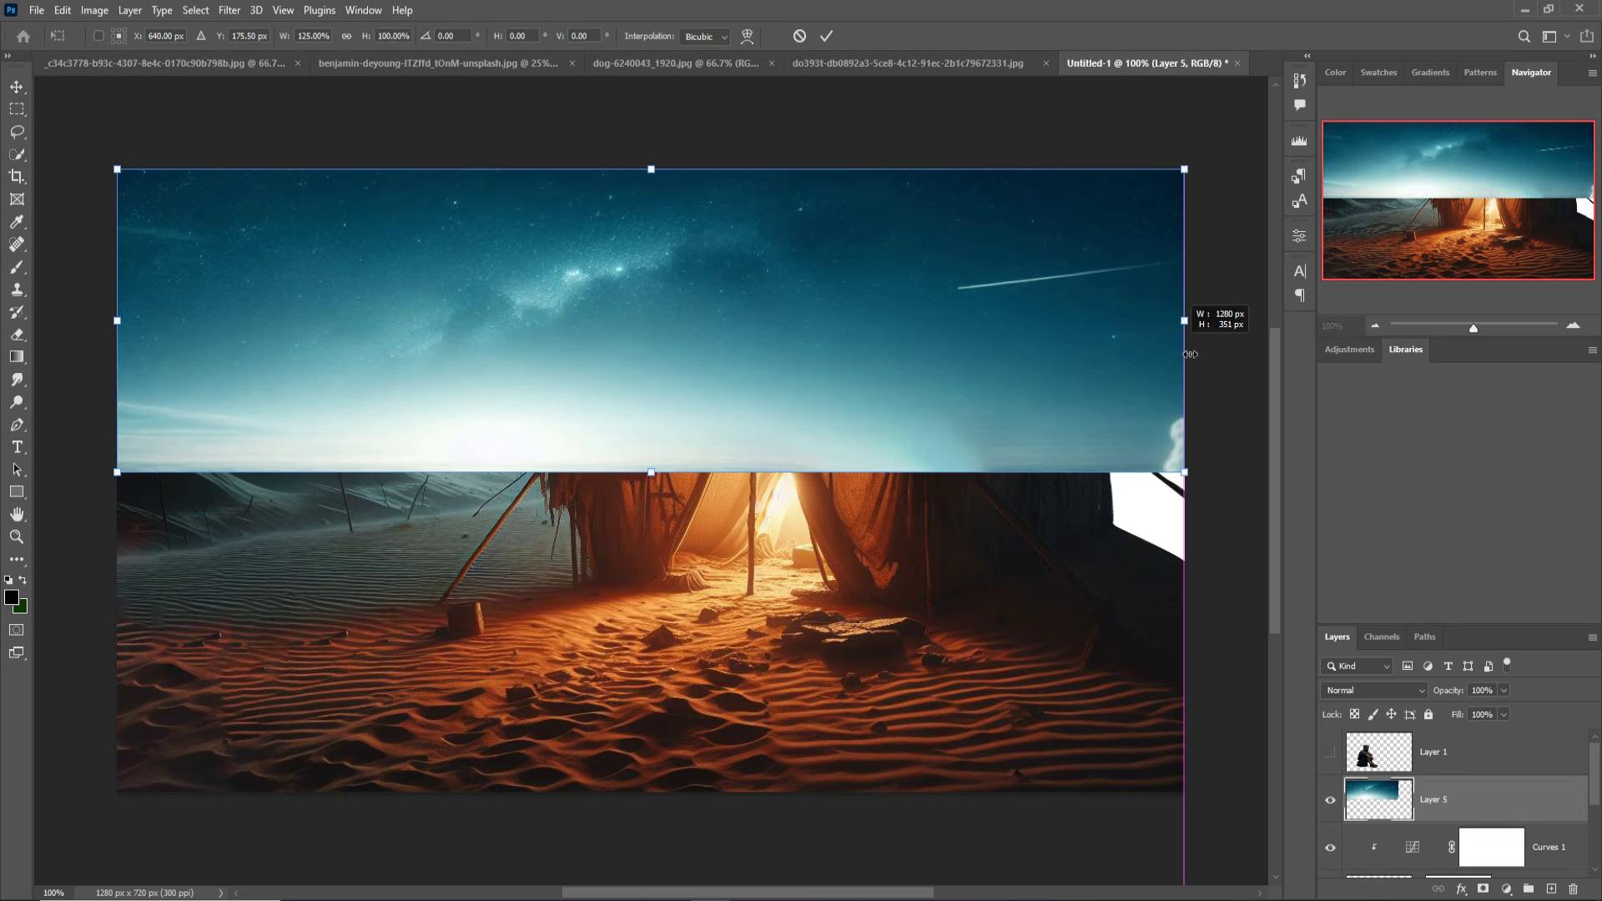
{"action": "left_click_drag", "start_coordinate": [668, 486], "coordinate": [688, 585]}
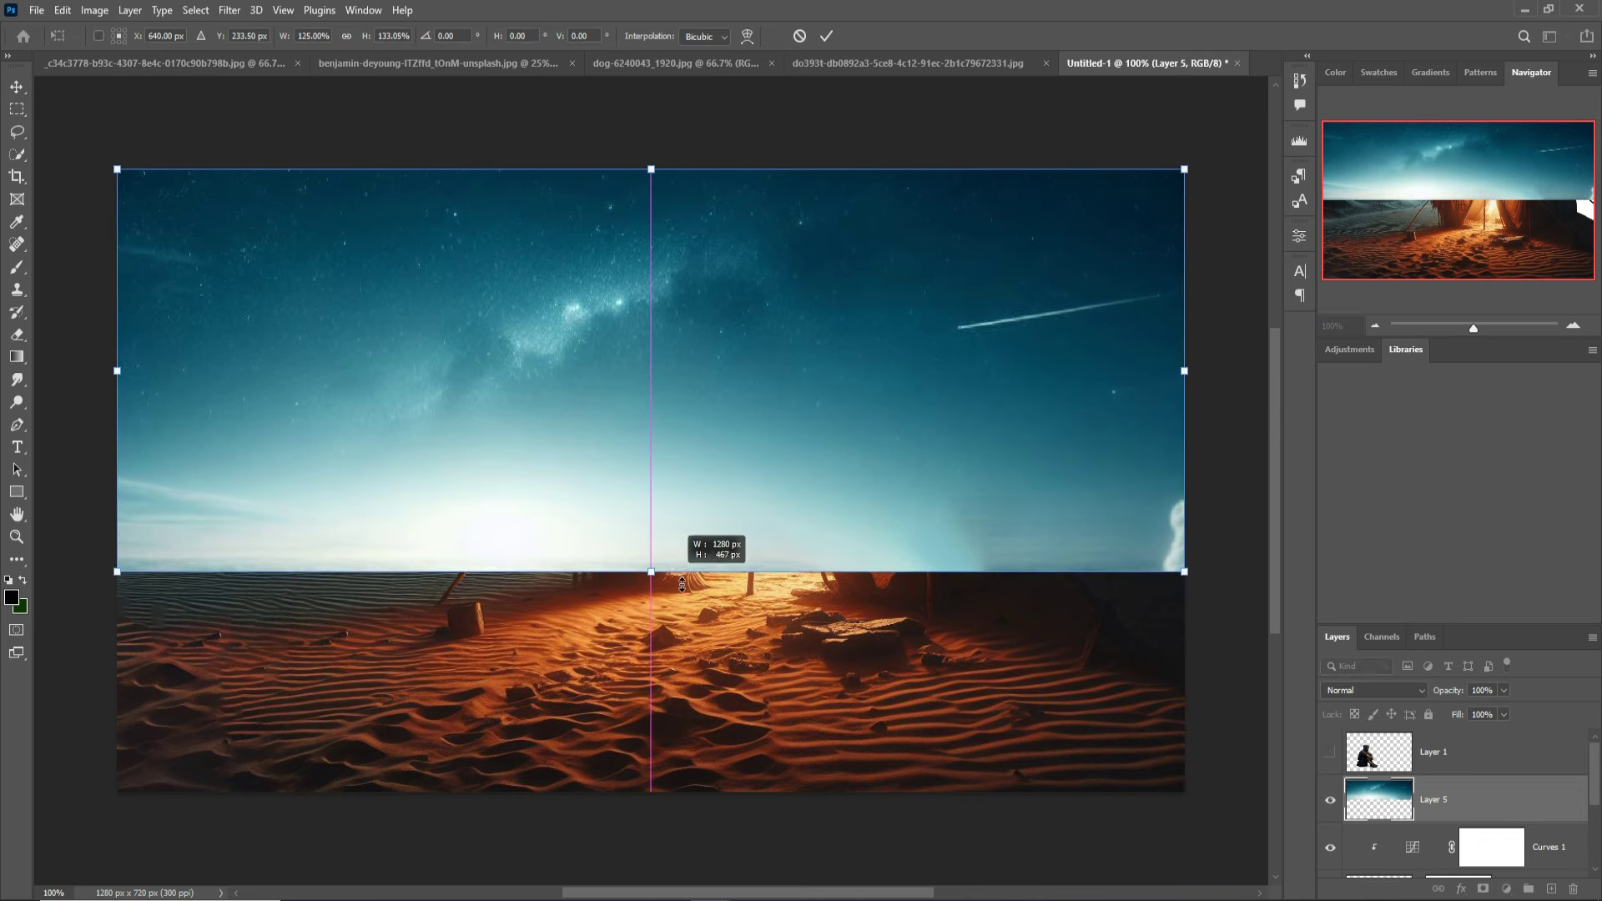
{"action": "left_click", "coordinate": [826, 37]}
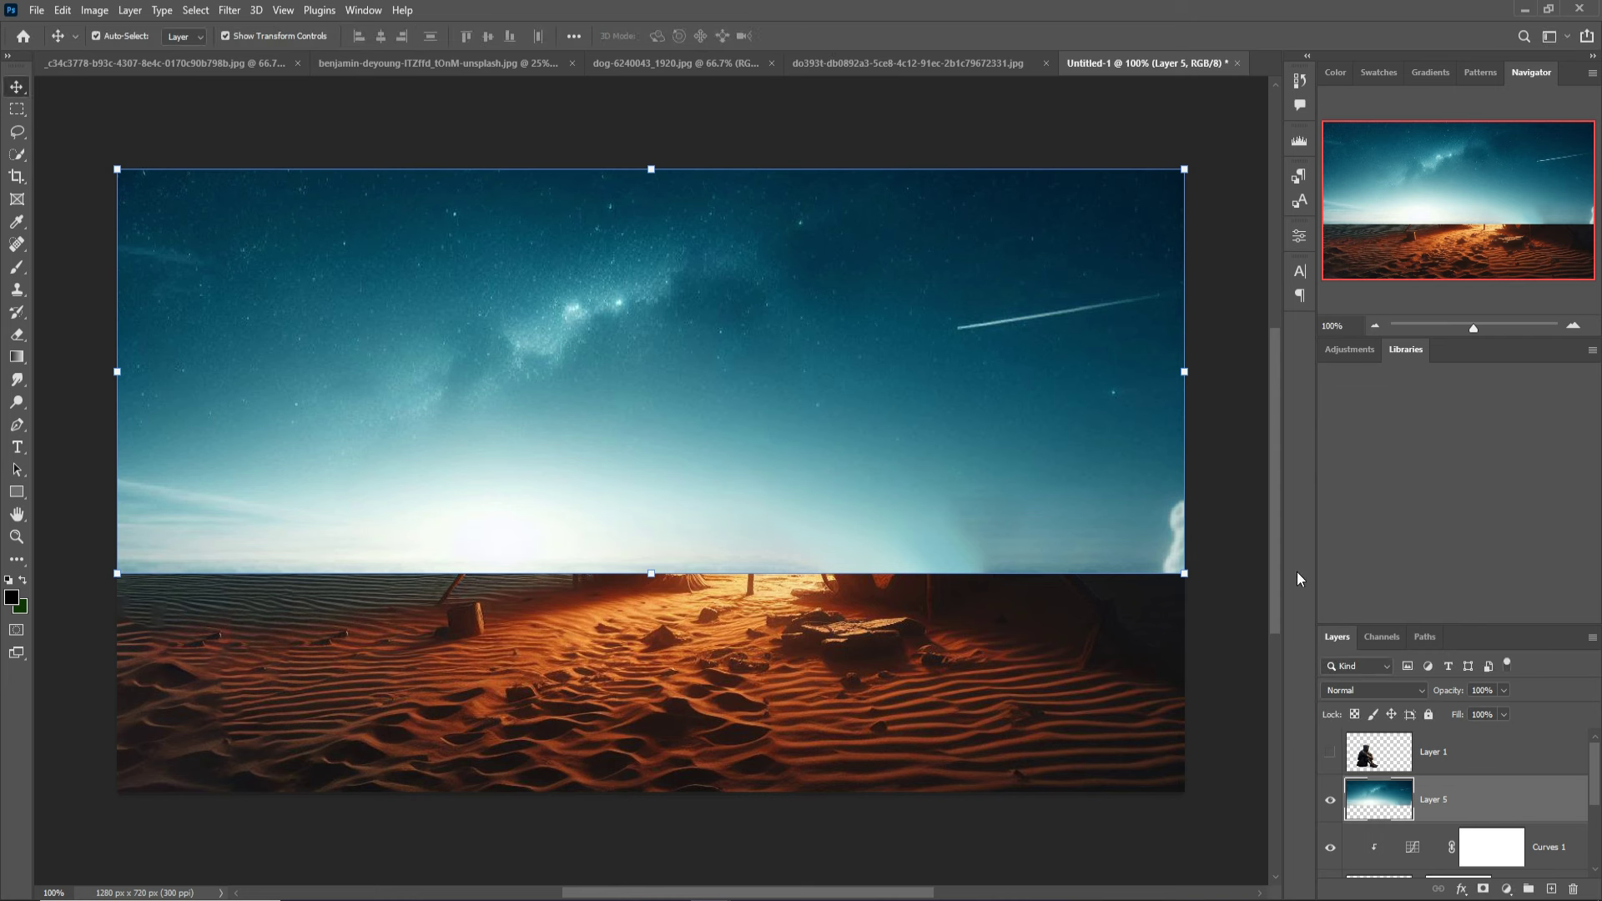
Move the sky's Layer 5 beneath the tent layer in the Layers panel
{"action": "scroll", "coordinate": [1545, 813], "scroll_direction": "down", "scroll_amount": 2}
{"action": "scroll", "coordinate": [1546, 814], "scroll_direction": "down", "scroll_amount": 2}
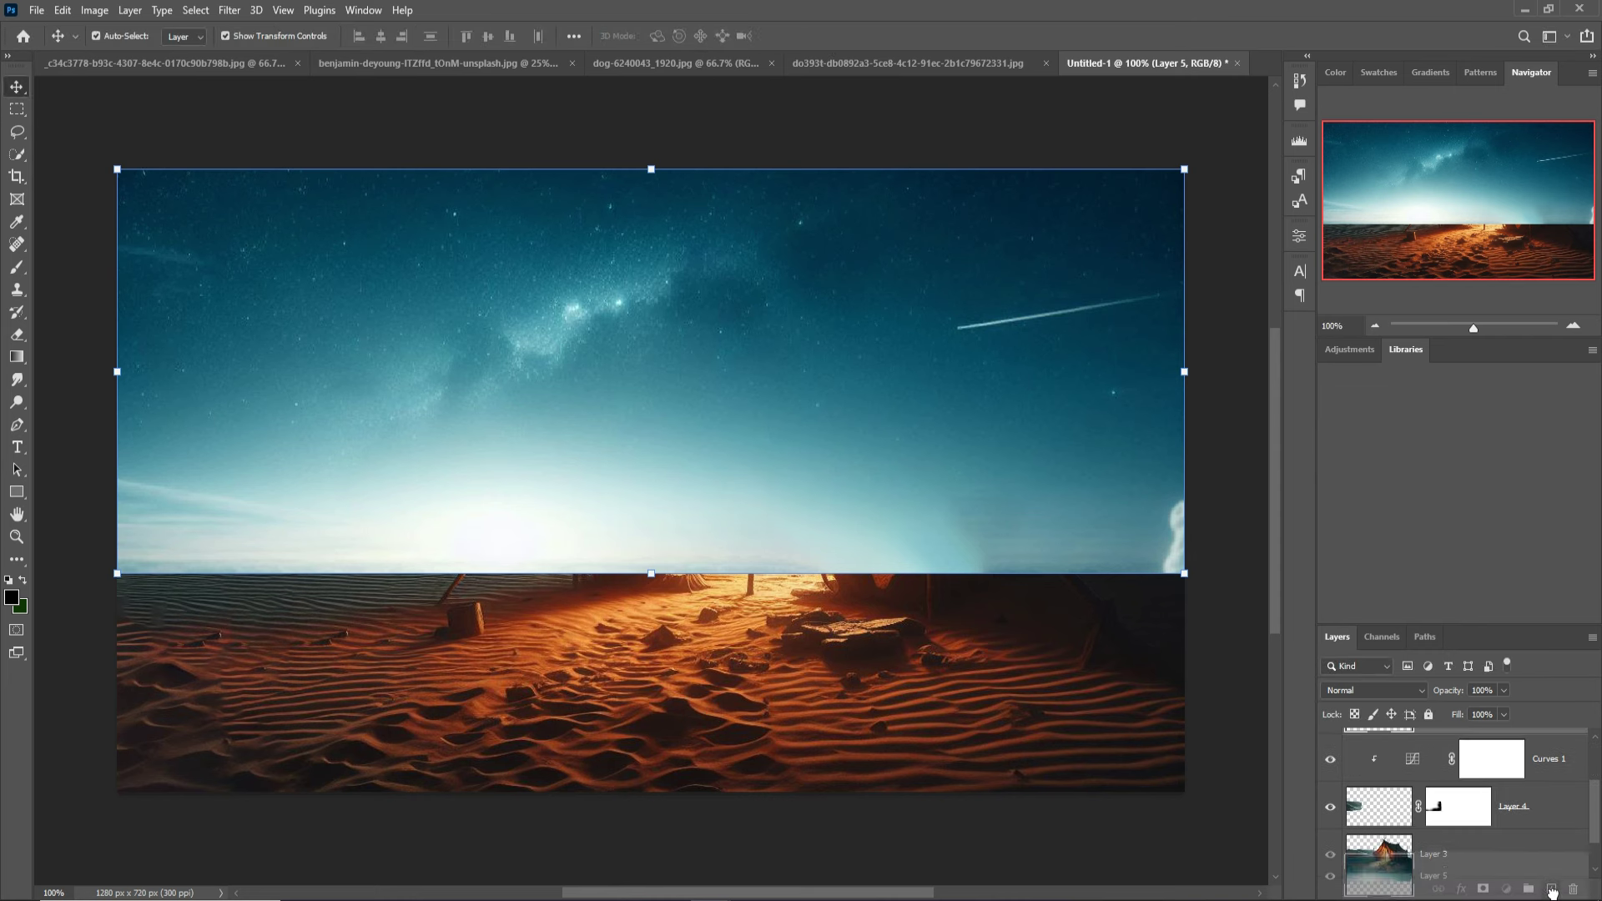
{"action": "scroll", "coordinate": [1546, 814], "scroll_direction": "down", "scroll_amount": 2}
{"action": "scroll", "coordinate": [1546, 814], "scroll_direction": "down", "scroll_amount": 2}
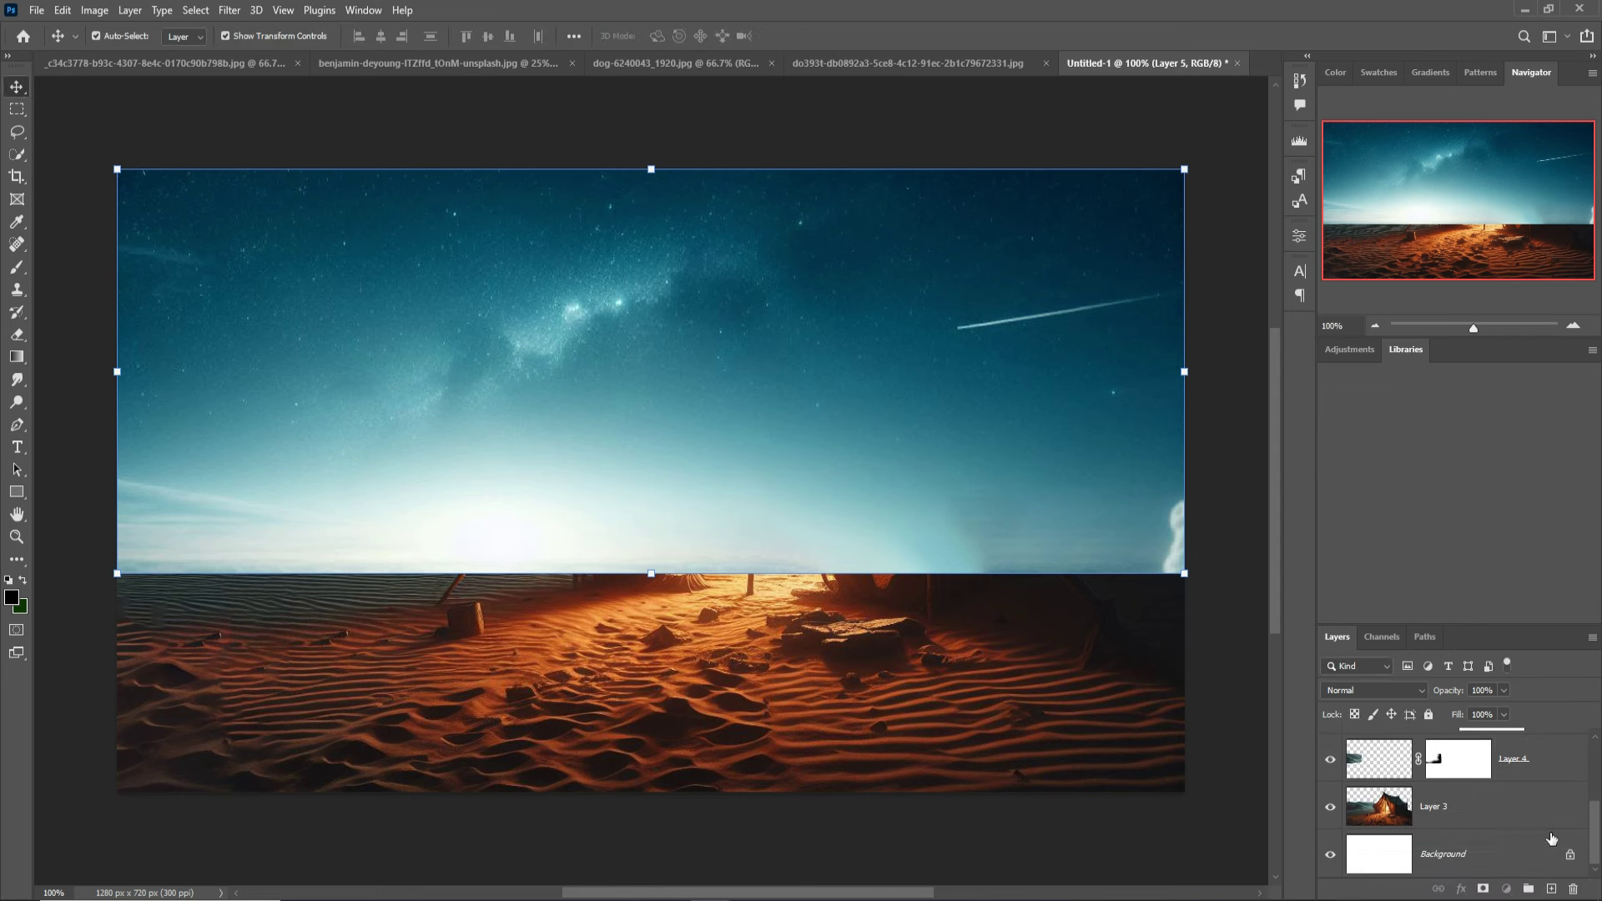
{"action": "left_click_drag", "start_coordinate": [1546, 813], "coordinate": [1549, 837]}
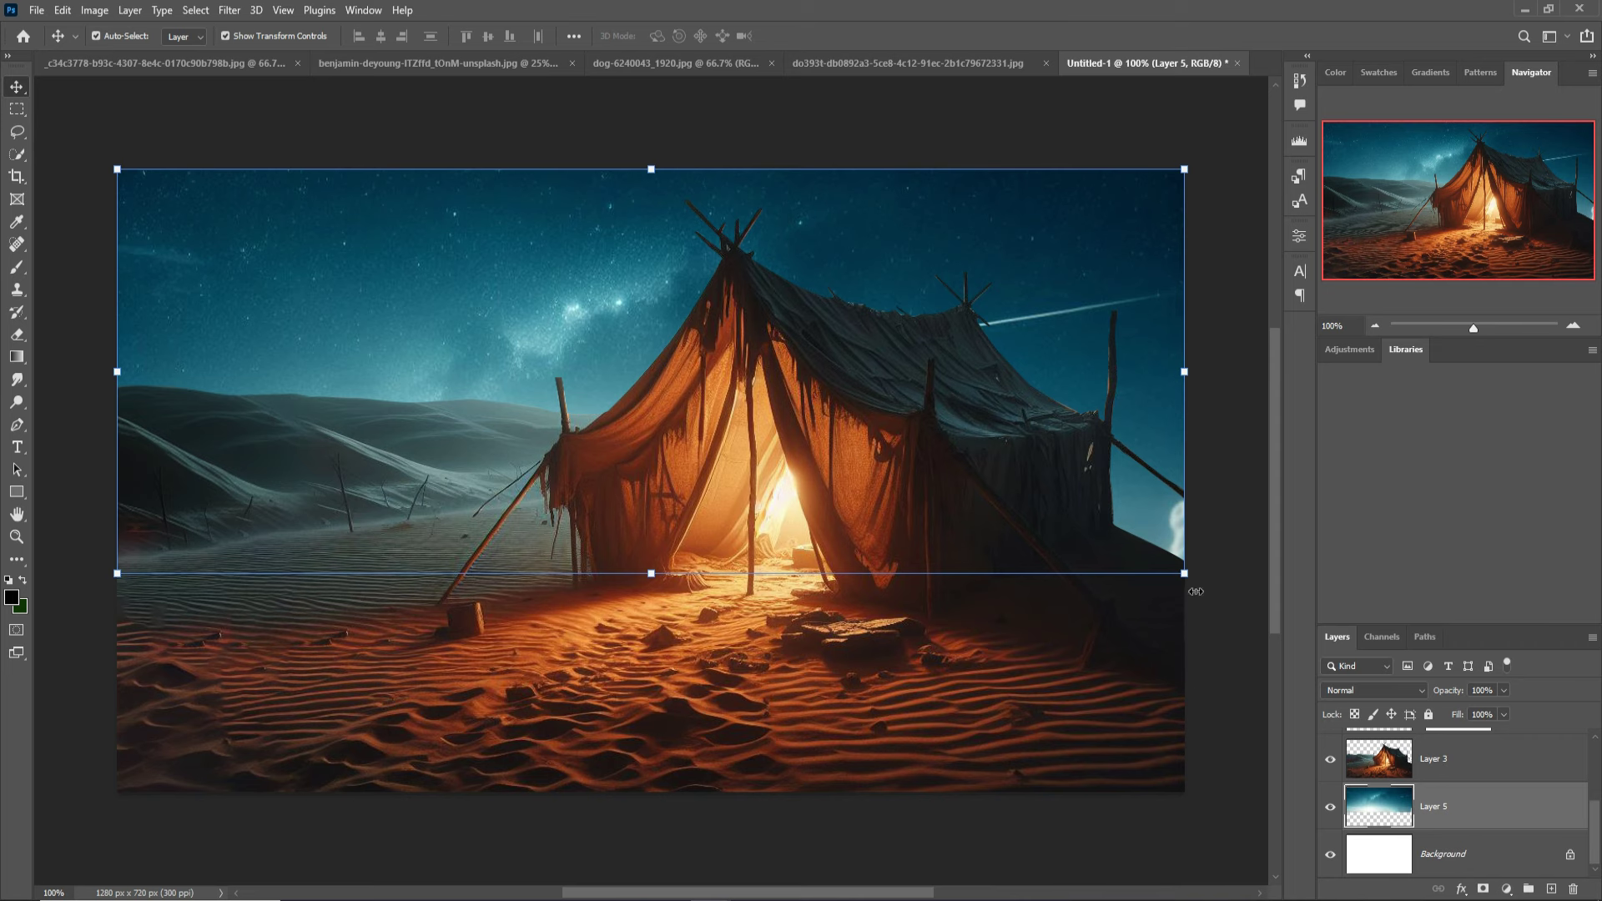
Select the bright cloud strip on the right edge and Content-Aware fill it
{"action": "left_click", "coordinate": [17, 110]}
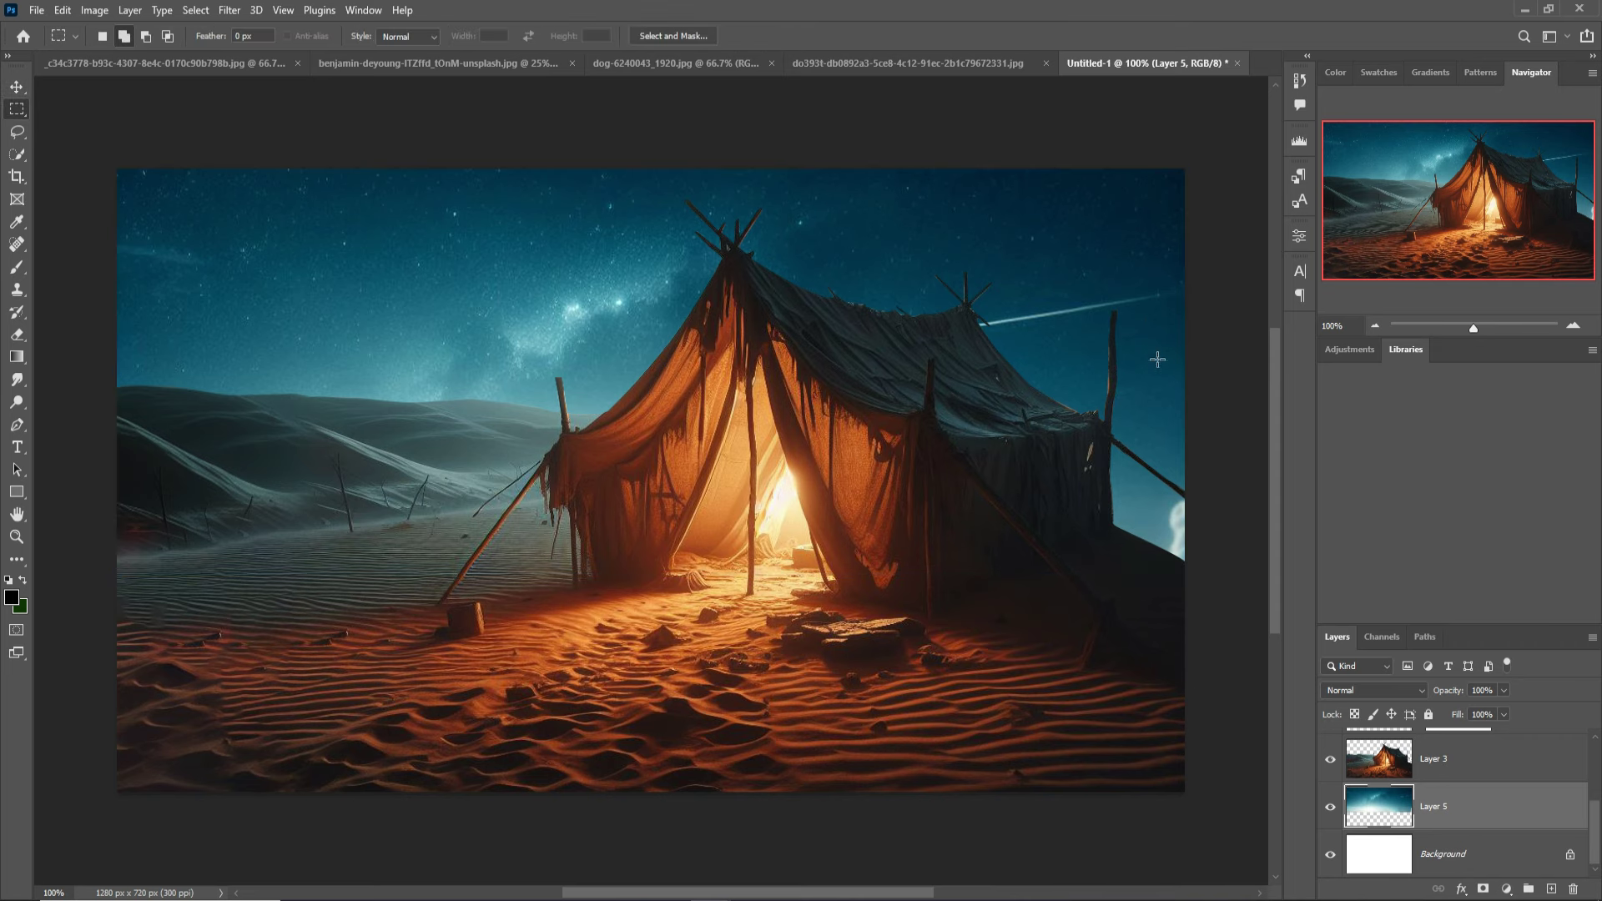
{"action": "left_click_drag", "start_coordinate": [1157, 462], "coordinate": [1287, 616]}
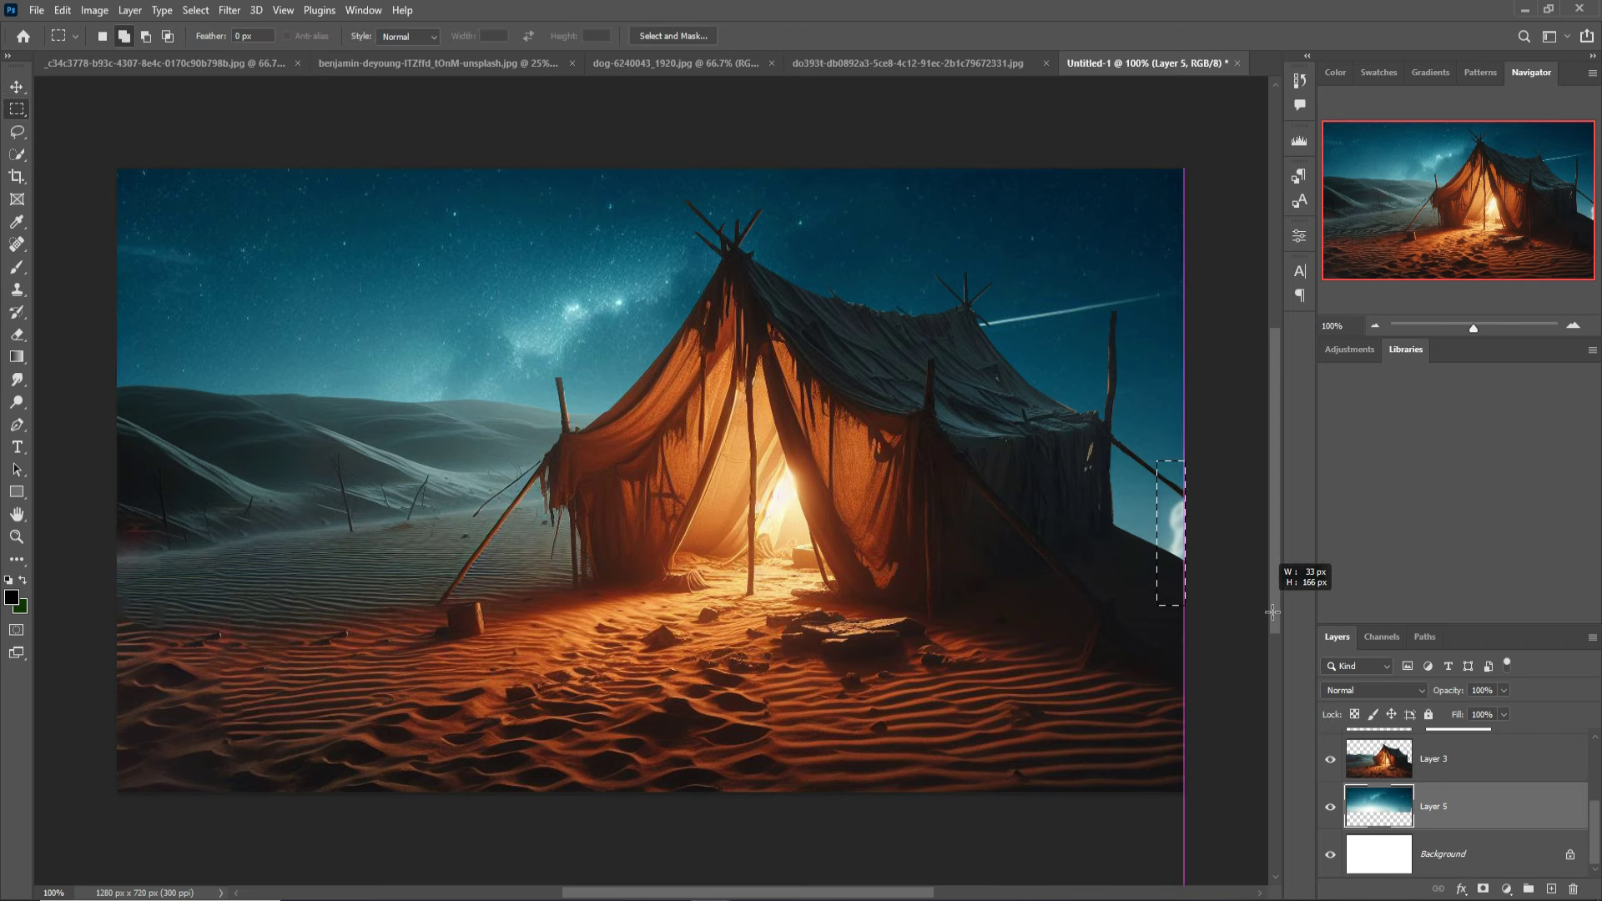
{"action": "left_click_drag", "start_coordinate": [1287, 615], "coordinate": [1210, 590]}
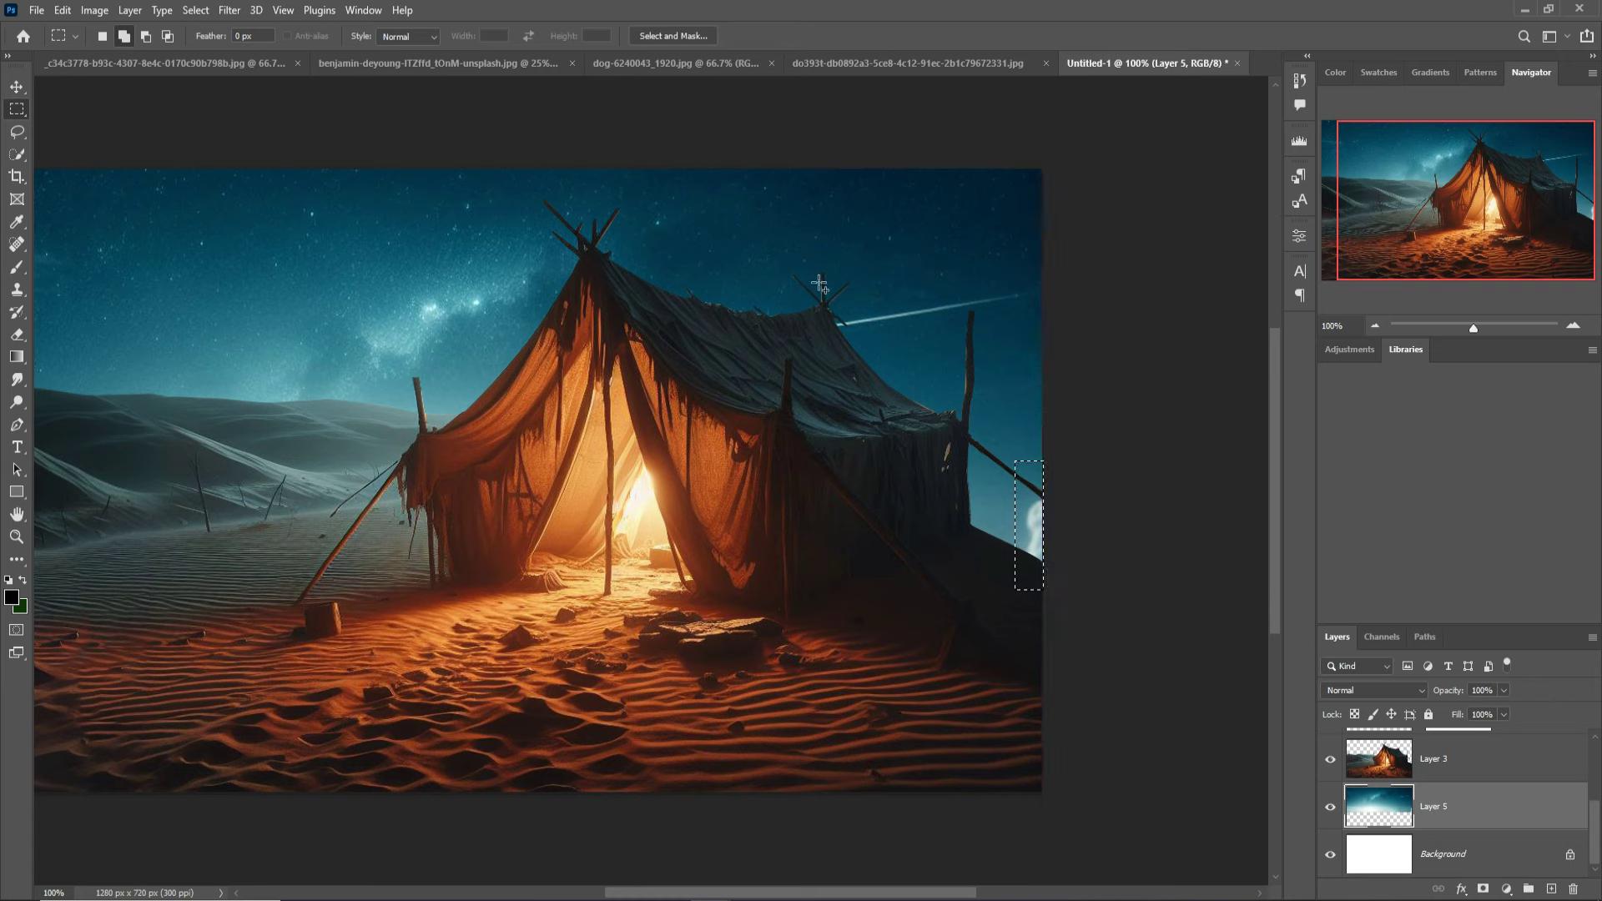
{"action": "left_click", "coordinate": [63, 10]}
{"action": "left_click", "coordinate": [125, 286]}
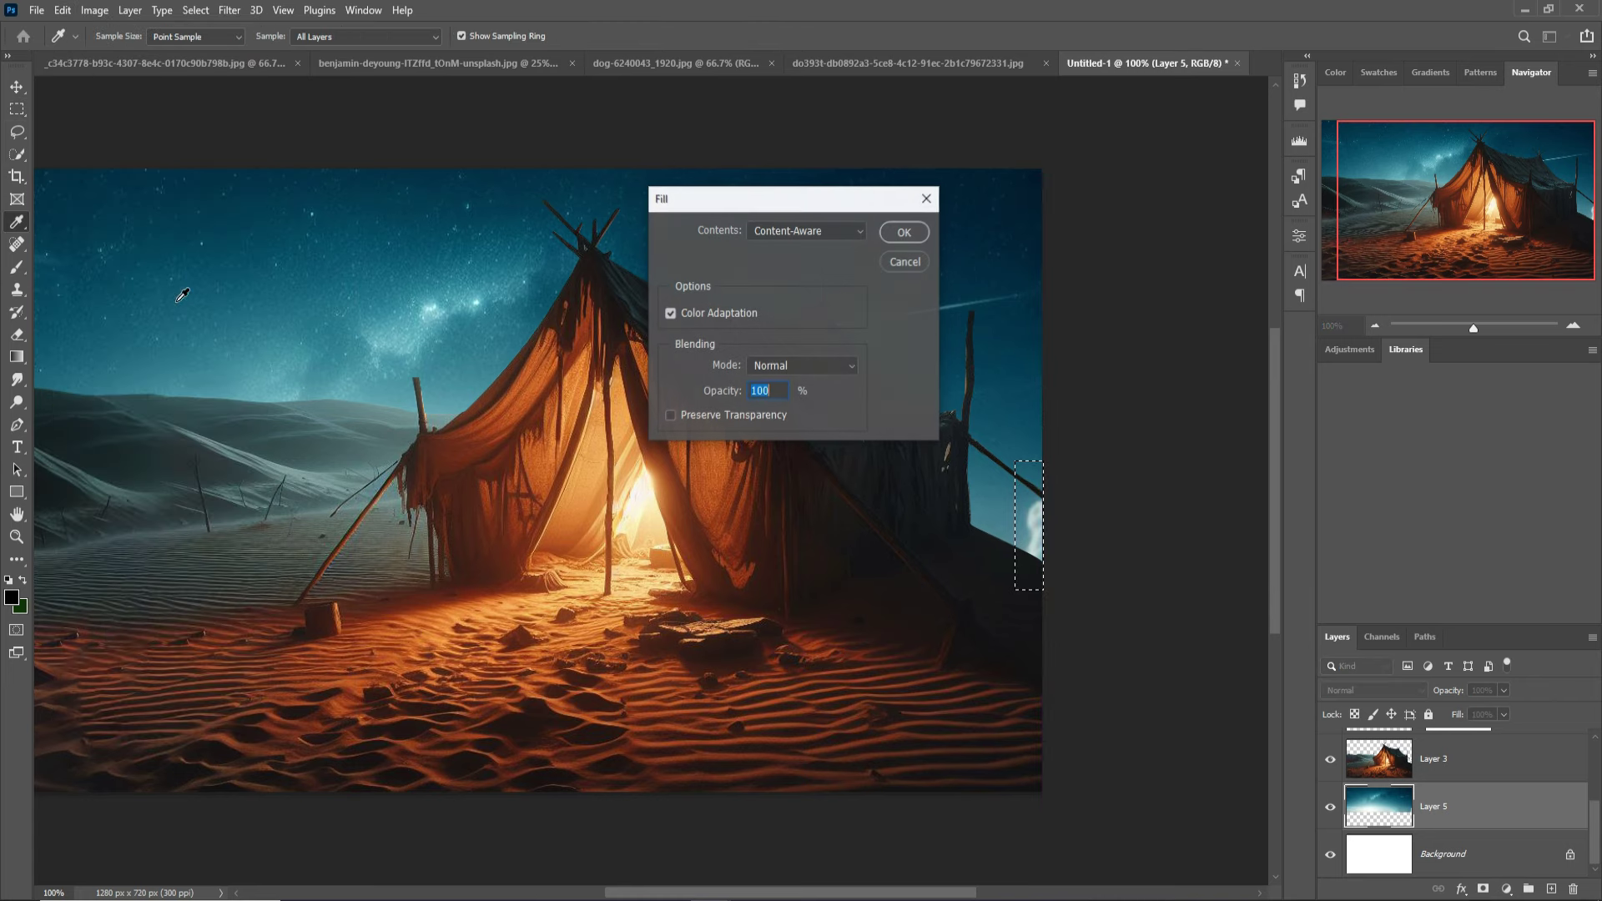
{"action": "left_click", "coordinate": [903, 237]}
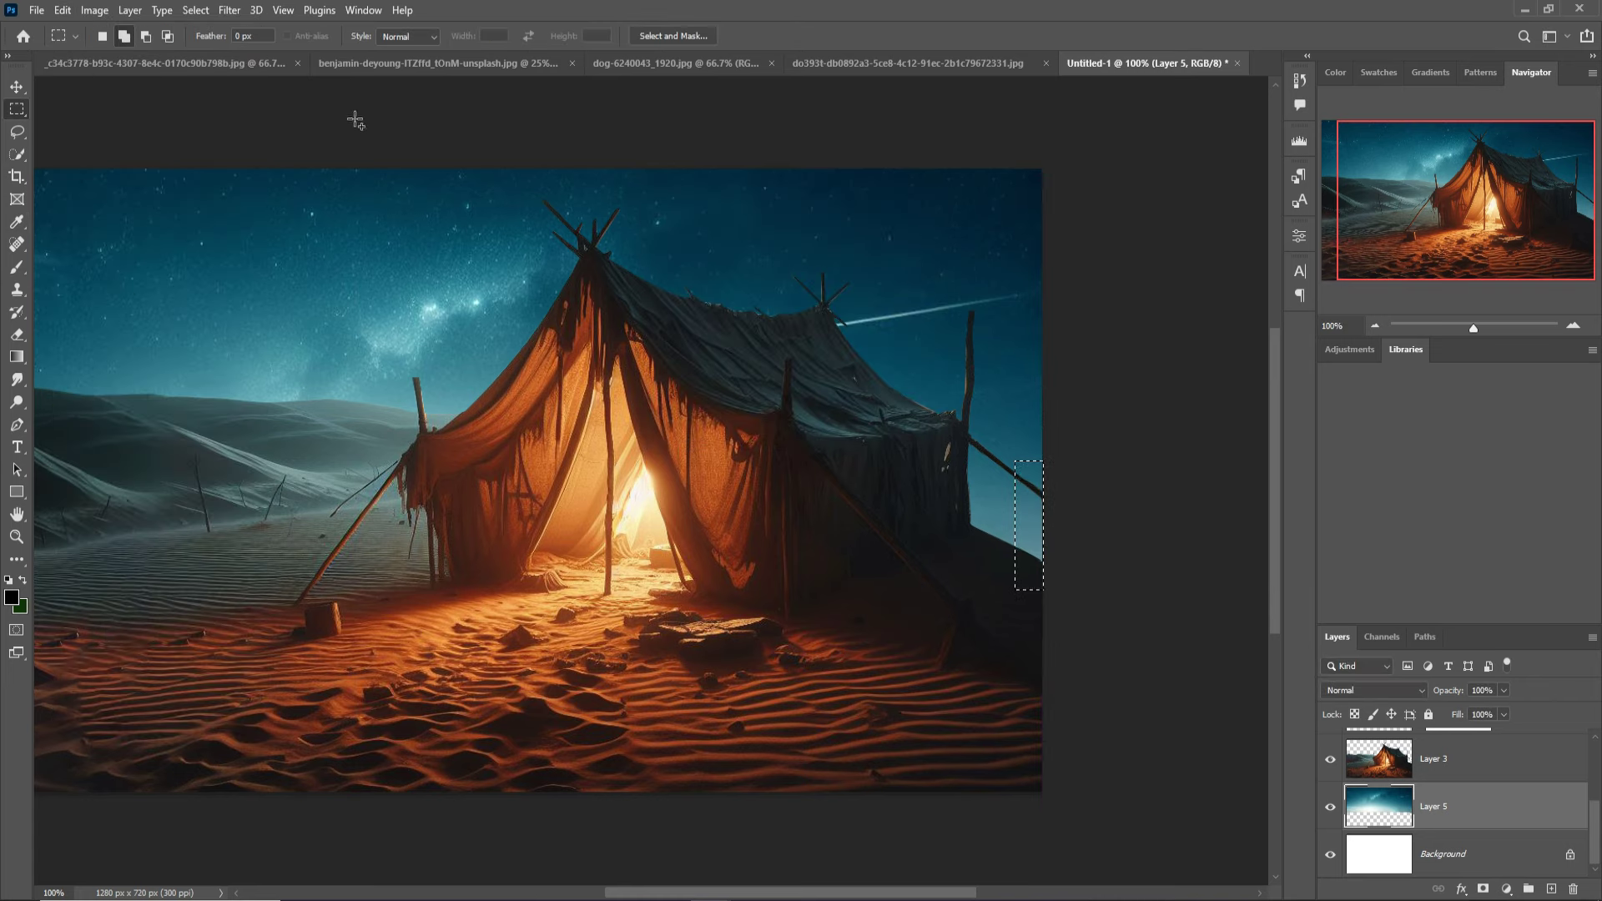
Deselect, return to the Move tool, and bring up the moonlit tent image
{"action": "left_click", "coordinate": [64, 10]}
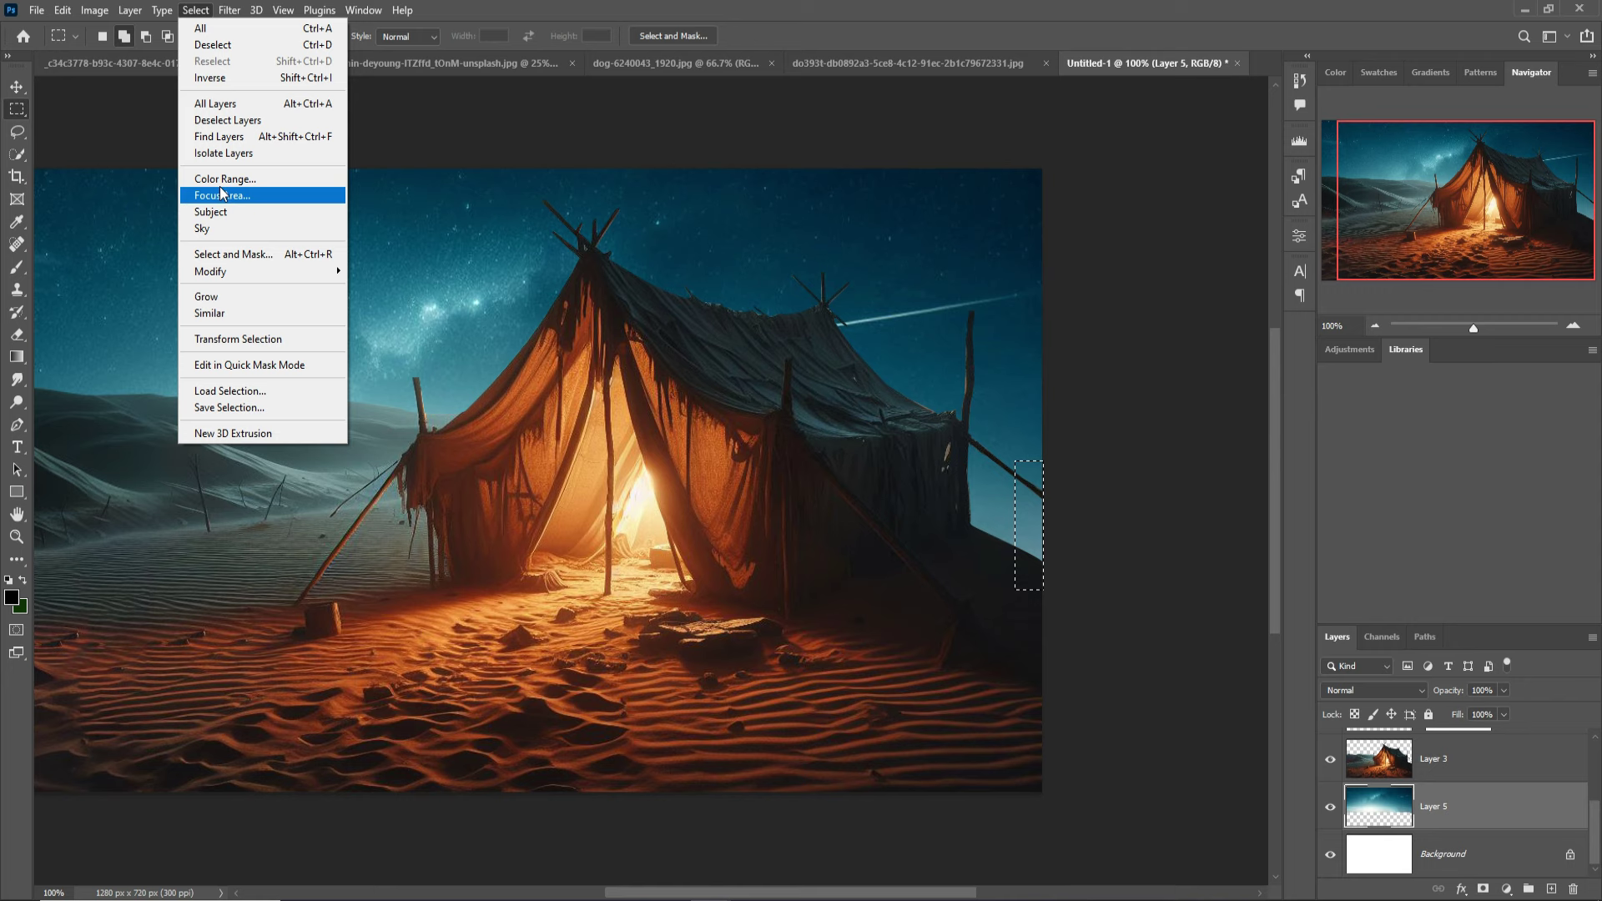
{"action": "left_click", "coordinate": [223, 46]}
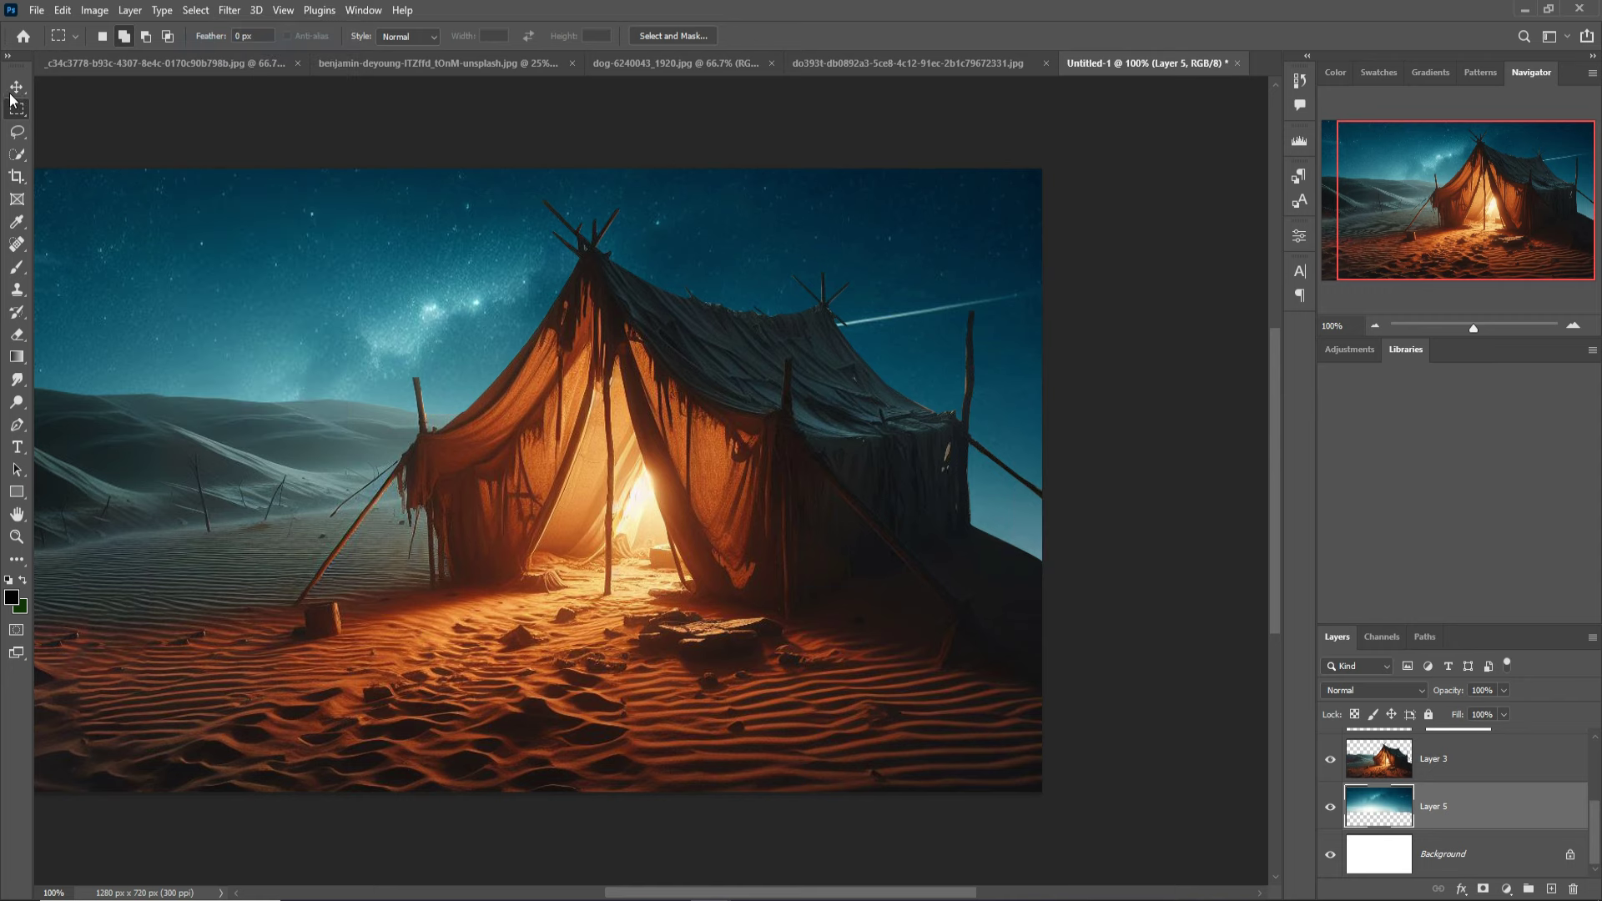
{"action": "key", "text": "v"}
{"action": "left_click", "coordinate": [112, 62]}
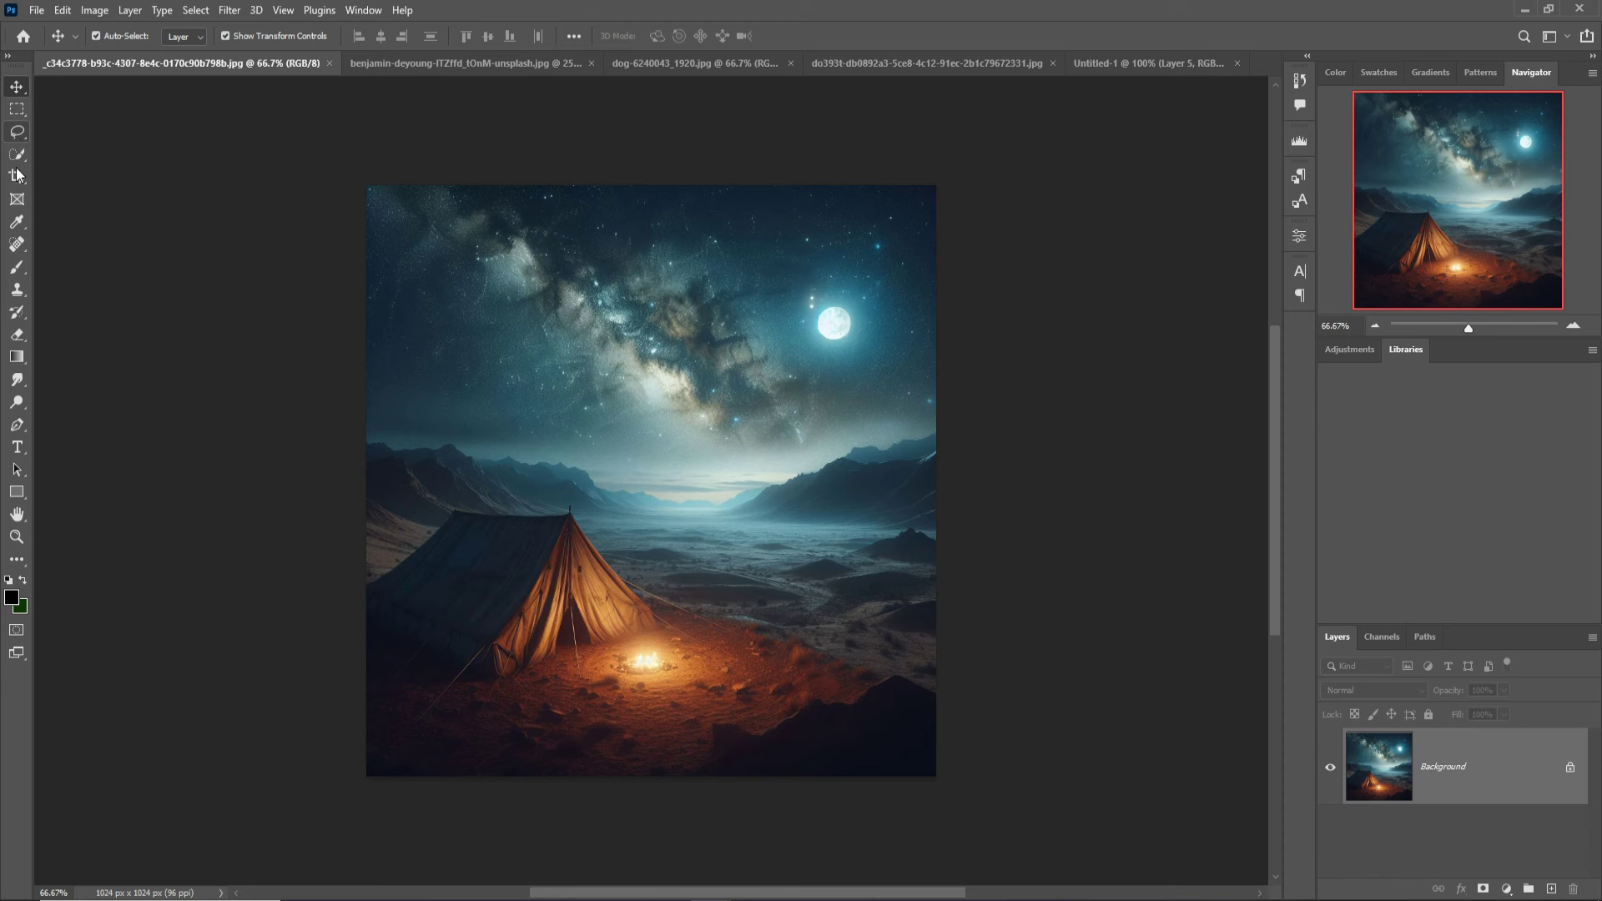
Start a Lasso selection along the right-hand mountain ridge in the moonlit photo
{"action": "left_click", "coordinate": [17, 135]}
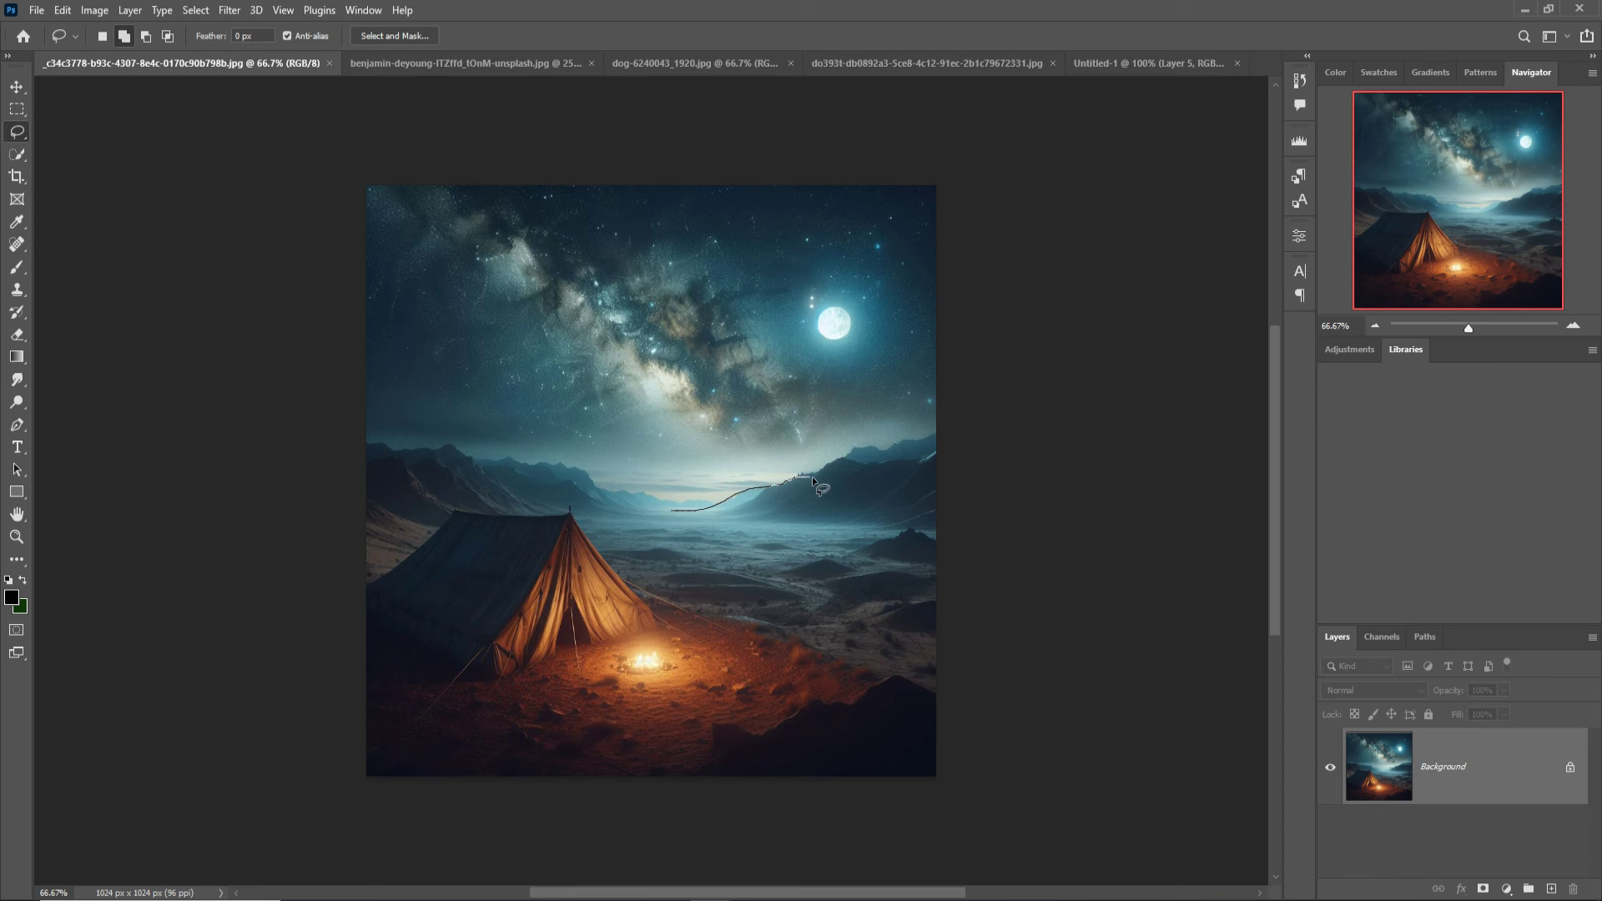
{"action": "left_click_drag", "start_coordinate": [803, 477], "coordinate": [836, 463]}
Close the lasso around the valley and drag the selection into the tent scene
{"action": "left_click_drag", "start_coordinate": [948, 568], "coordinate": [804, 568]}
{"action": "left_click_drag", "start_coordinate": [674, 510], "coordinate": [675, 511]}
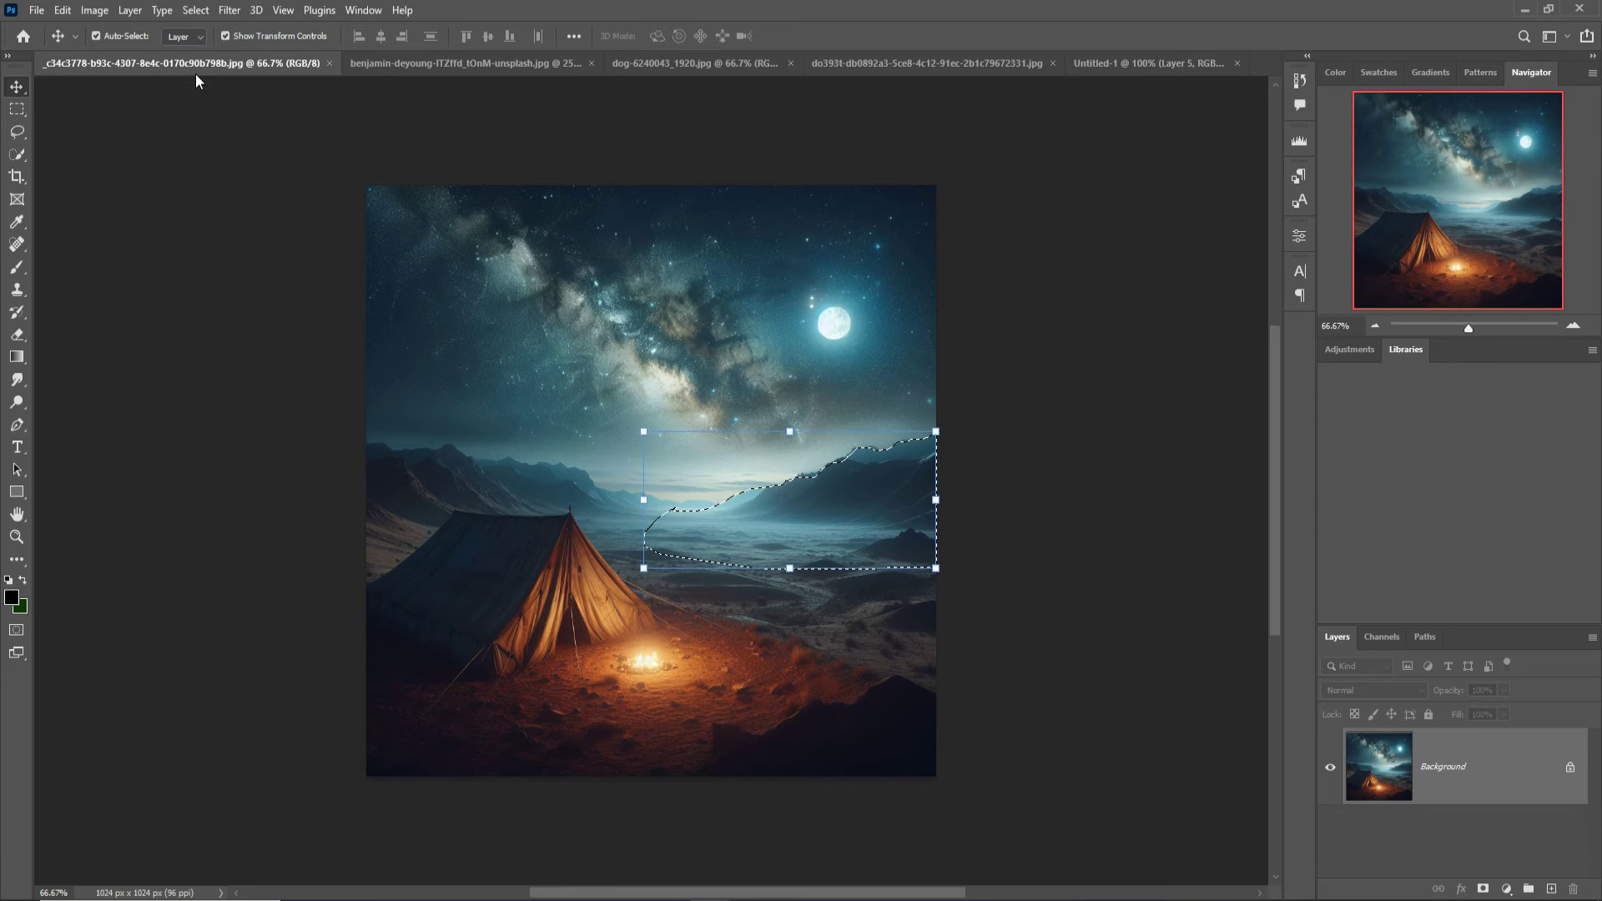
{"action": "left_click_drag", "start_coordinate": [196, 65], "coordinate": [82, 122]}
{"action": "mouse_move", "coordinate": [252, 117]}
{"action": "left_mouse_down"}
{"action": "mouse_move", "coordinate": [461, 184]}
{"action": "mouse_move", "coordinate": [806, 458]}
{"action": "left_mouse_up"}
{"action": "left_click_drag", "start_coordinate": [1023, 783], "coordinate": [998, 417]}
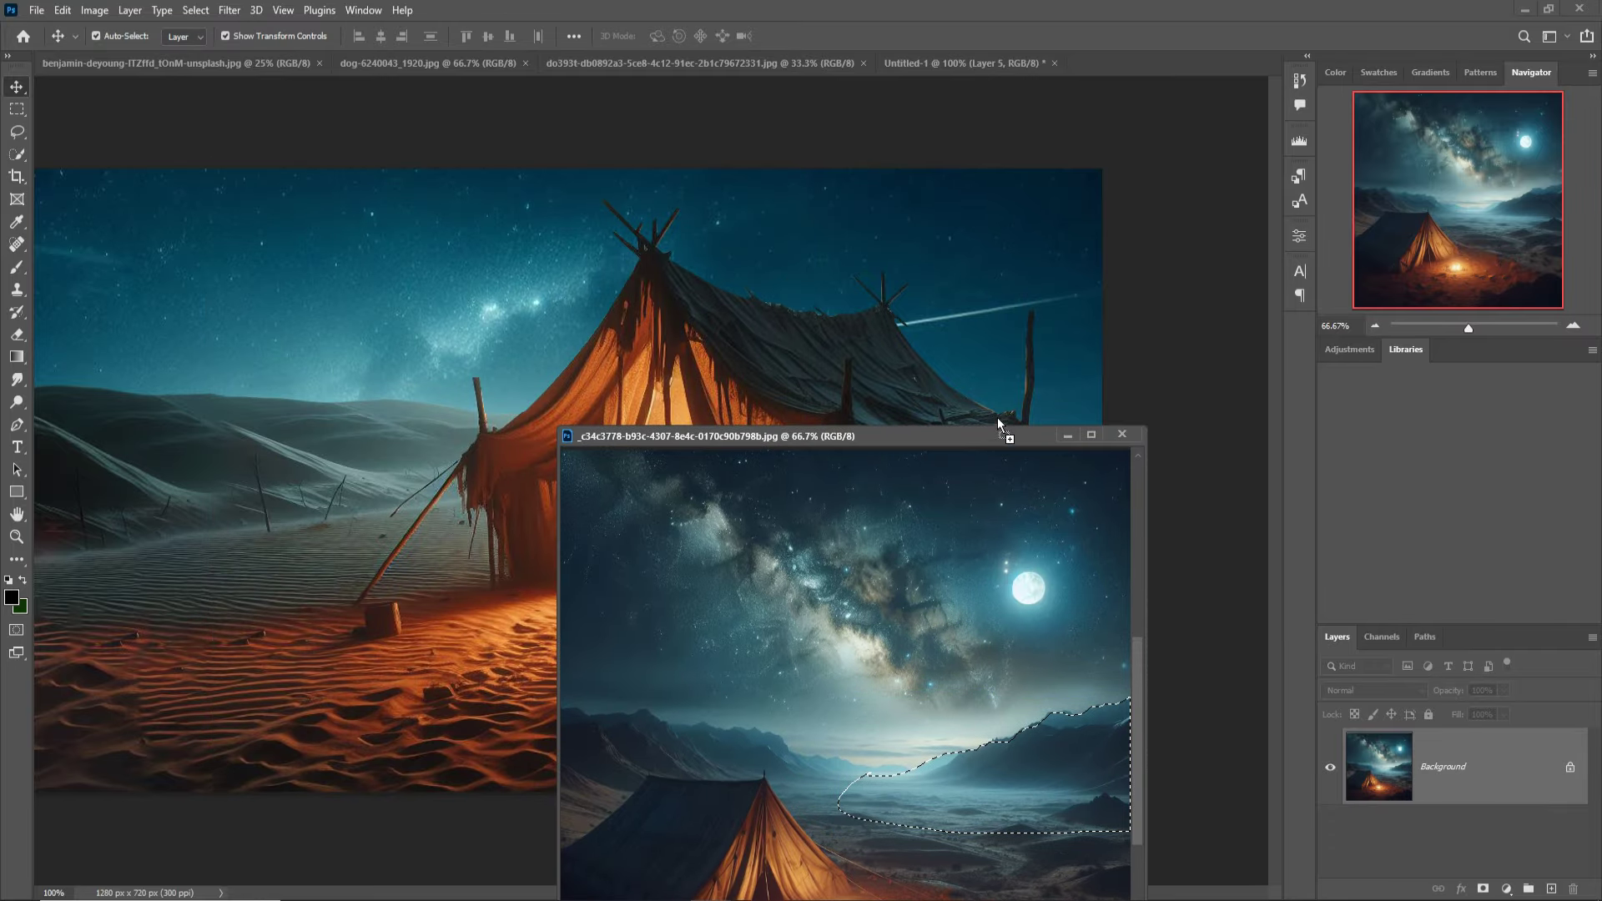
{"action": "left_click_drag", "start_coordinate": [1011, 355], "coordinate": [1012, 357]}
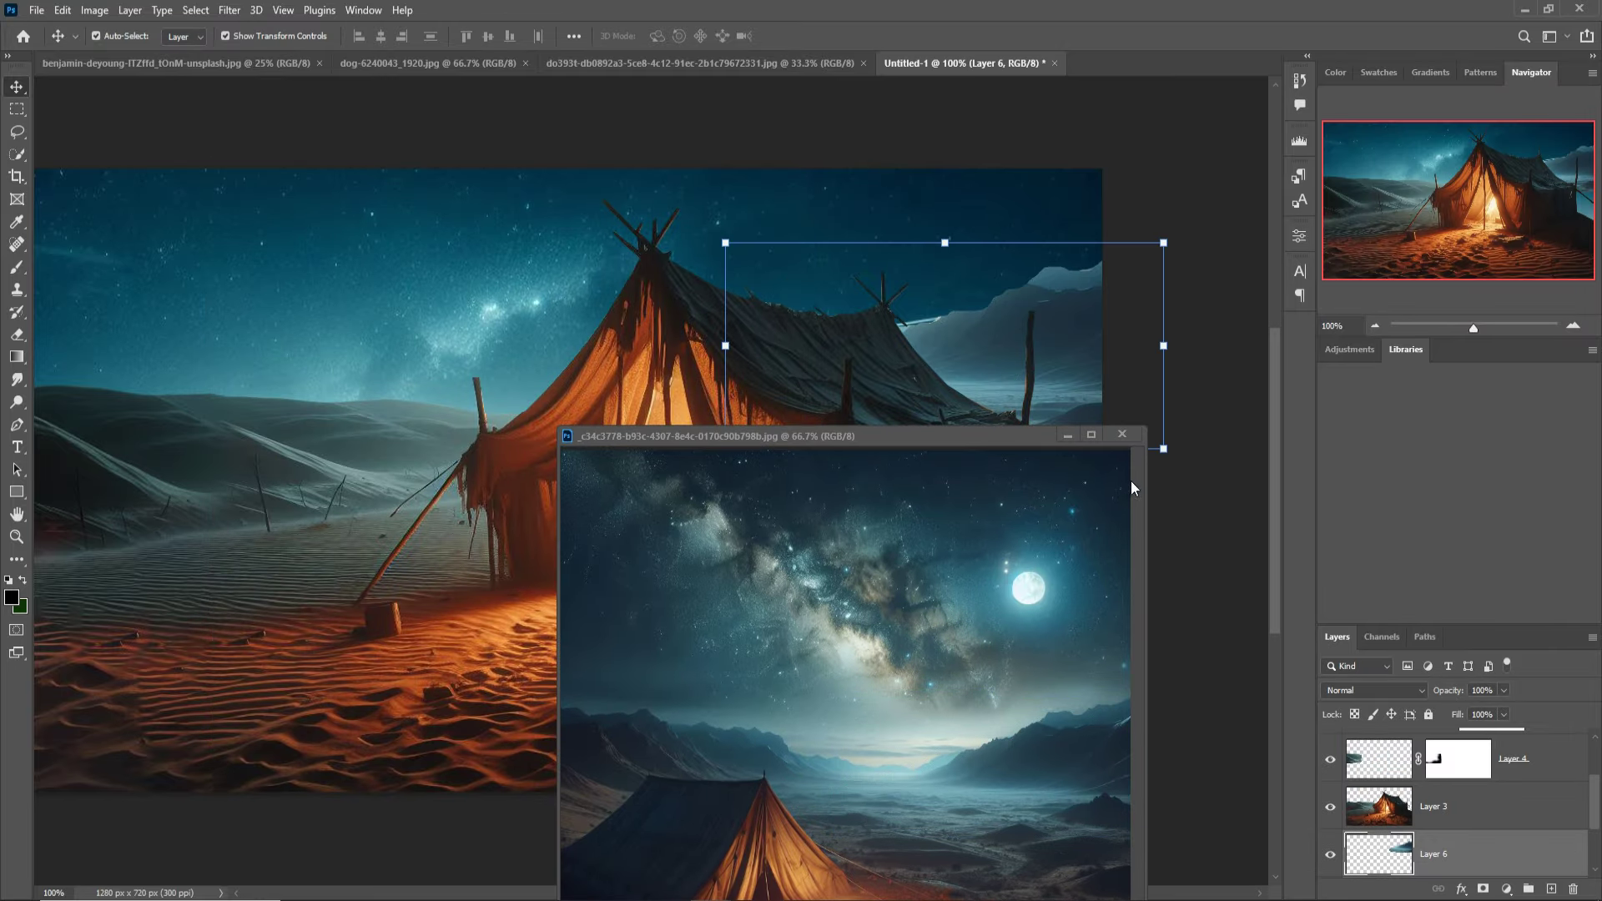
Move Layer 6 down behind the tent, narrow it, shift it left, and commit
{"action": "left_click", "coordinate": [1066, 435]}
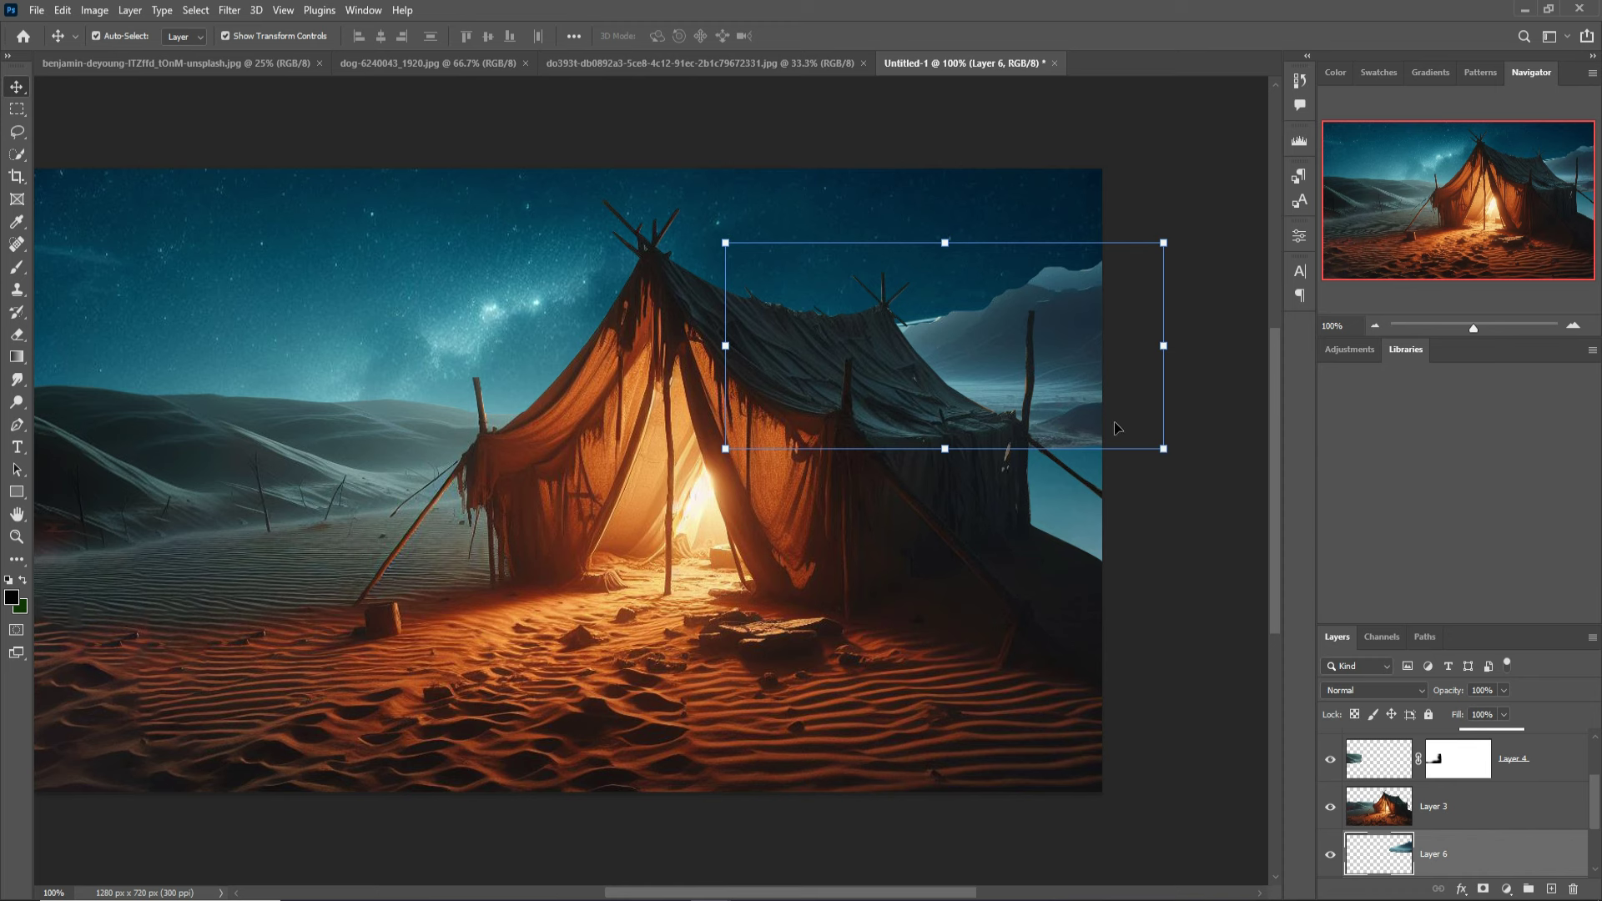
{"action": "mouse_move", "coordinate": [1062, 342]}
{"action": "left_mouse_down"}
{"action": "mouse_move", "coordinate": [1074, 478]}
{"action": "mouse_move", "coordinate": [1099, 473]}
{"action": "left_mouse_up"}
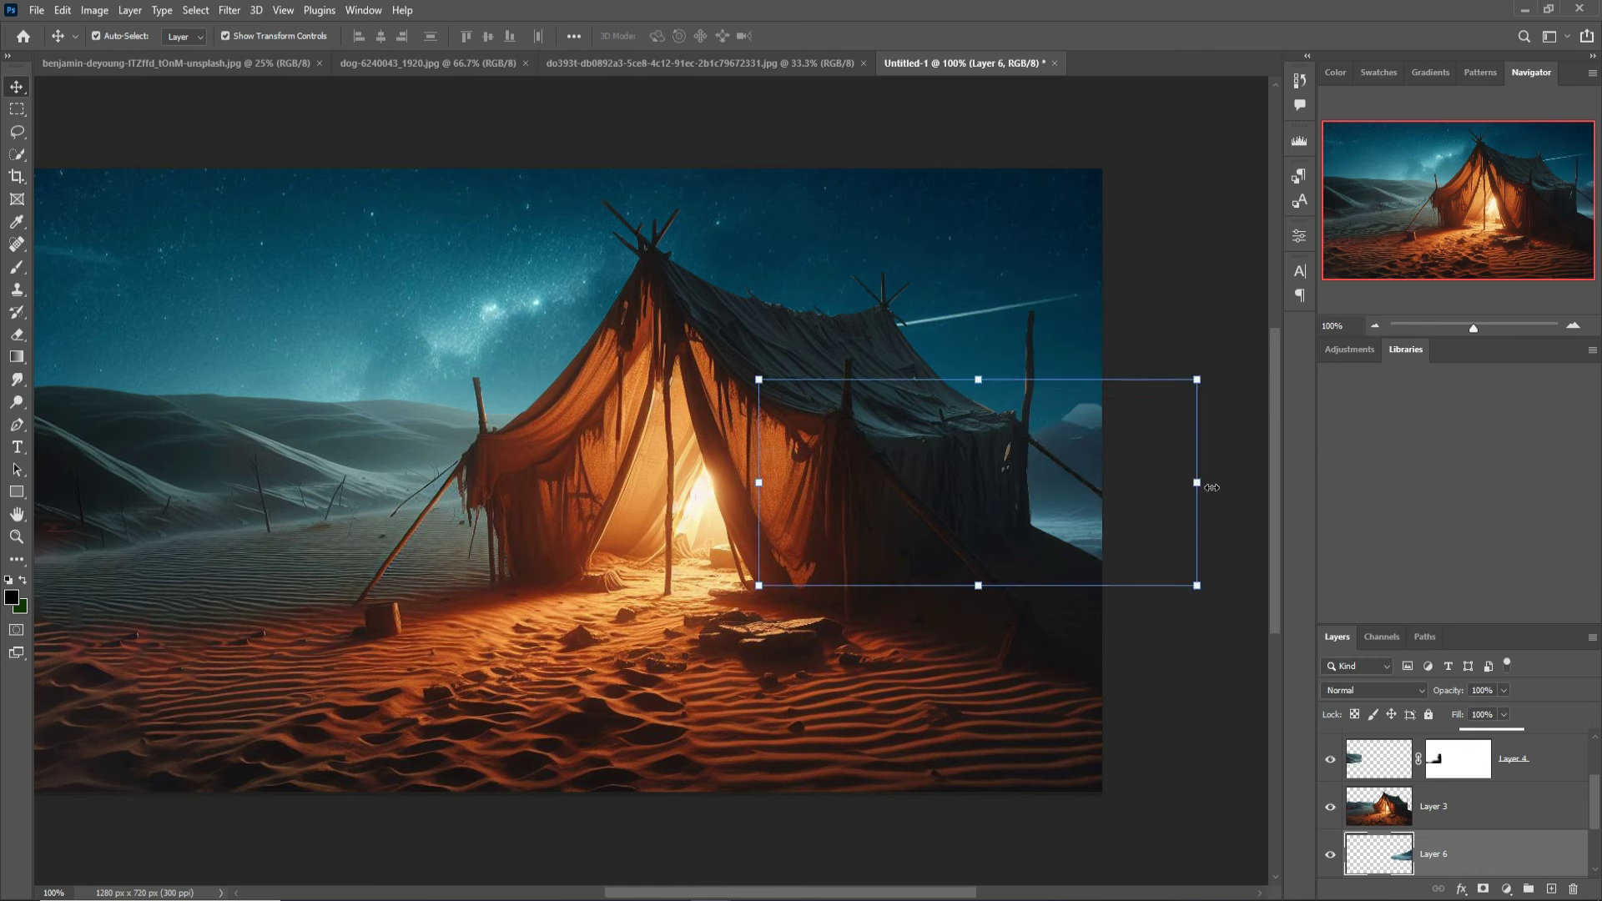
{"action": "left_click_drag", "start_coordinate": [1210, 488], "coordinate": [1193, 504]}
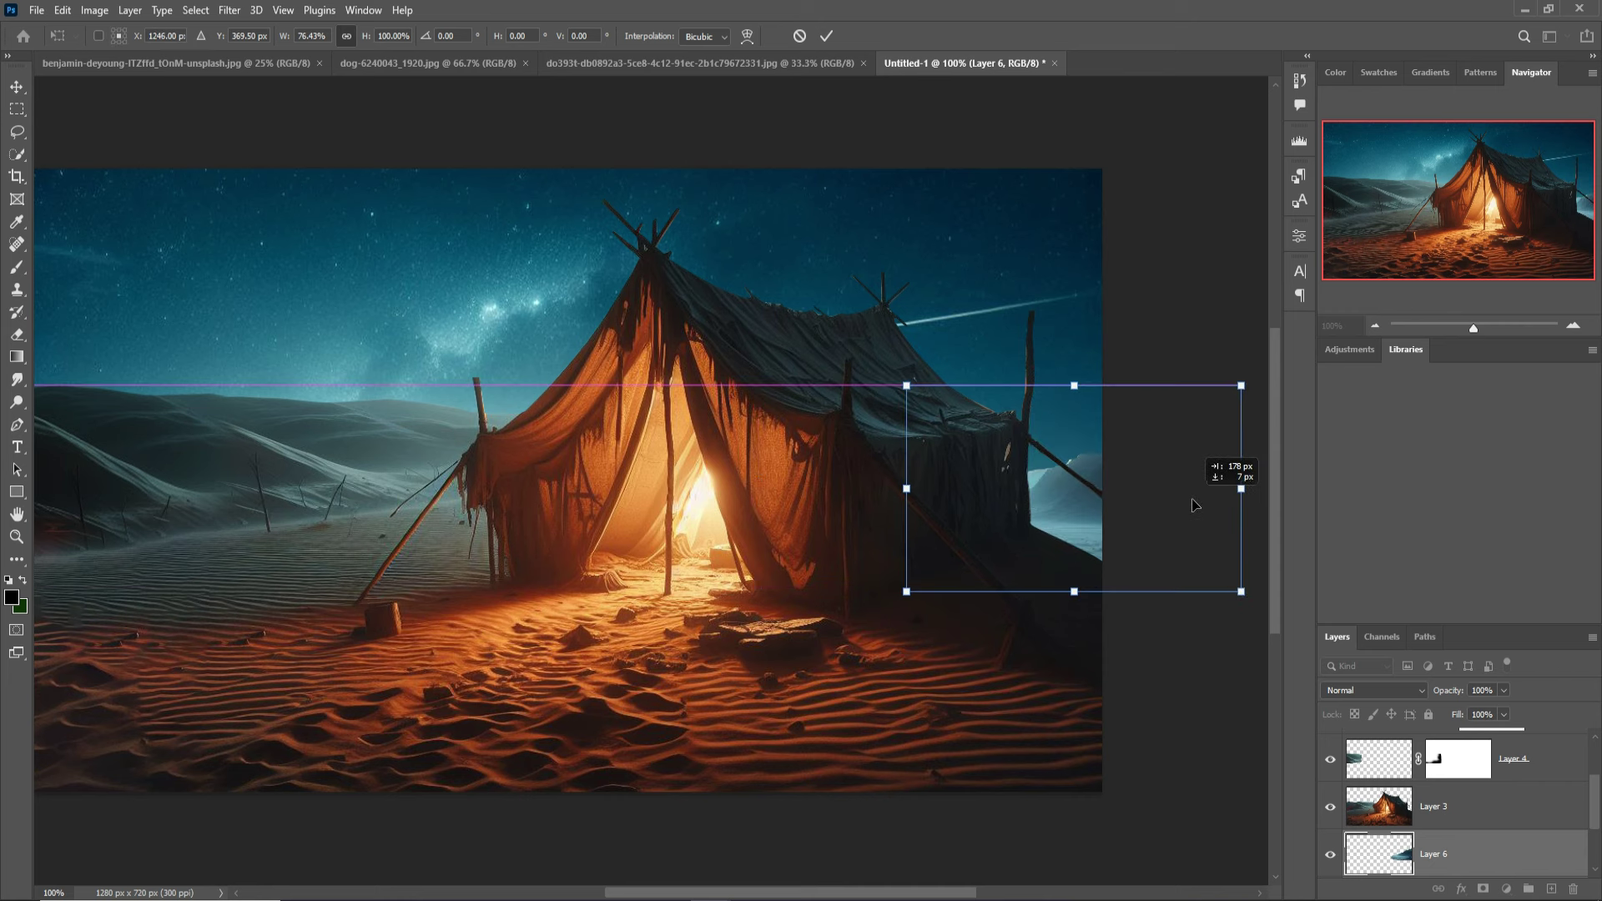
{"action": "left_click_drag", "start_coordinate": [1193, 504], "coordinate": [1066, 492]}
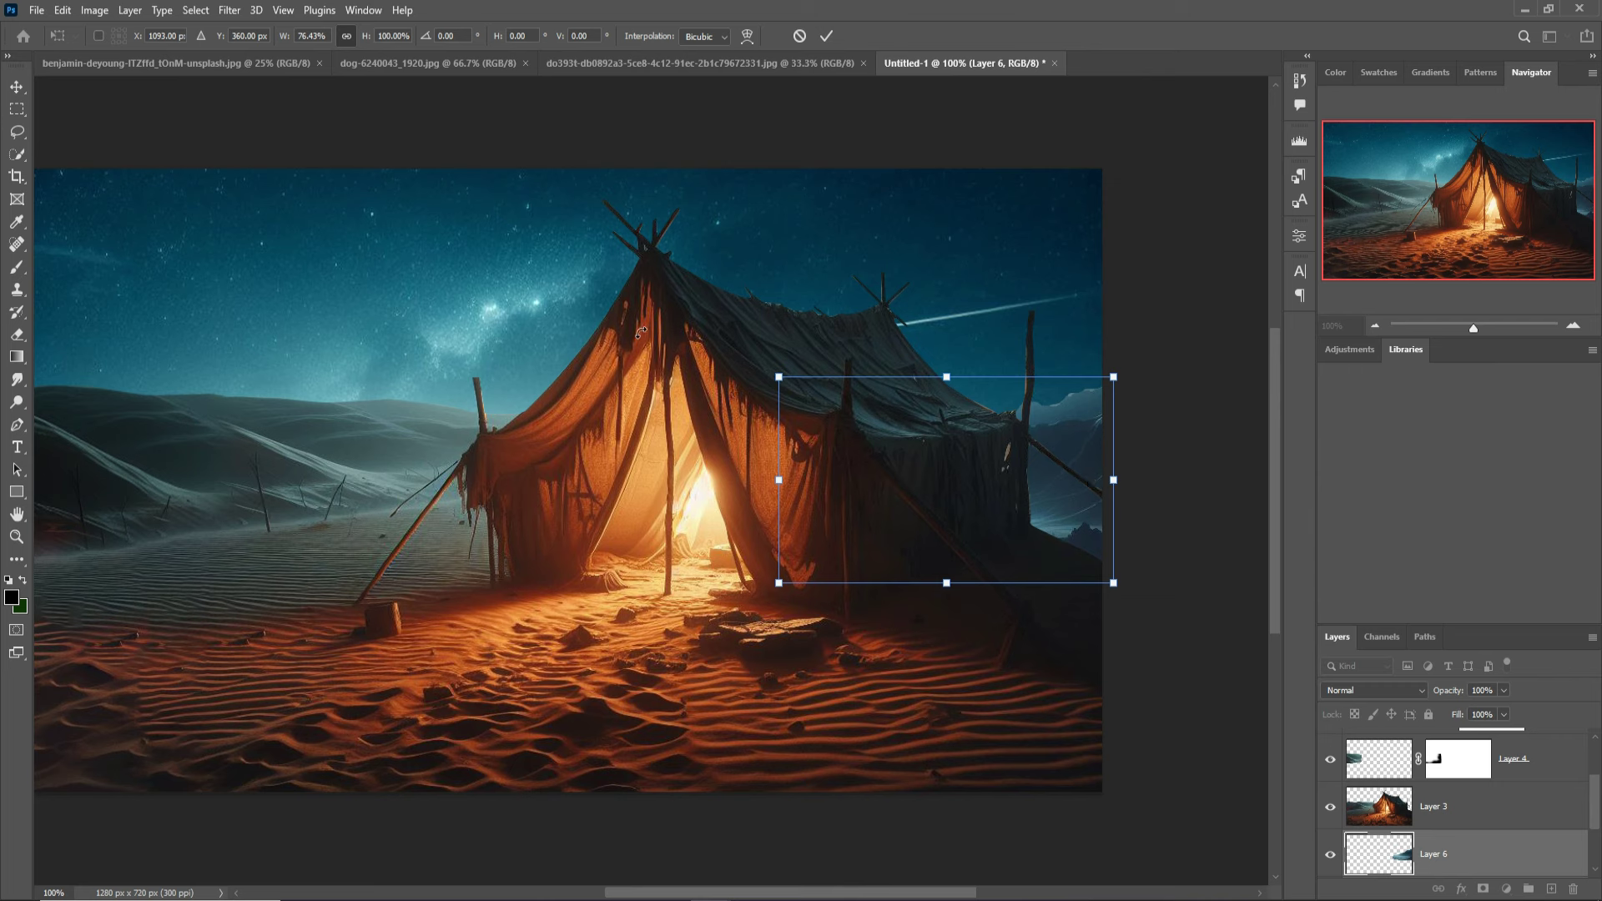
{"action": "left_click", "coordinate": [17, 87]}
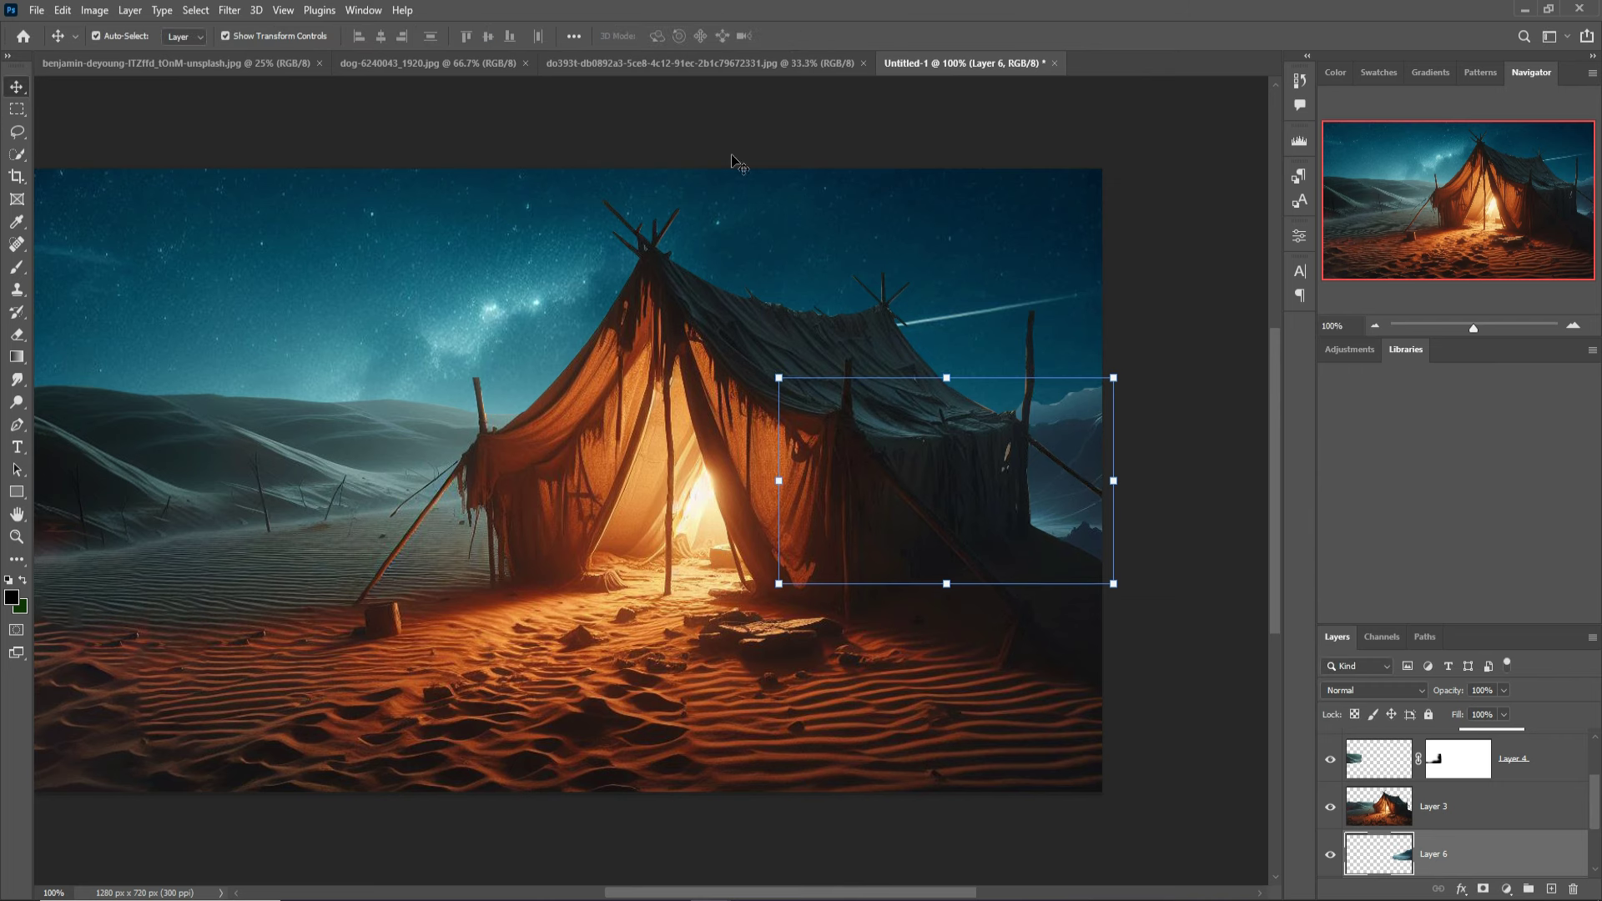
Show the hooded man's Layer 1 and scale him down
{"action": "scroll", "coordinate": [1454, 821], "scroll_direction": "up", "scroll_amount": 2}
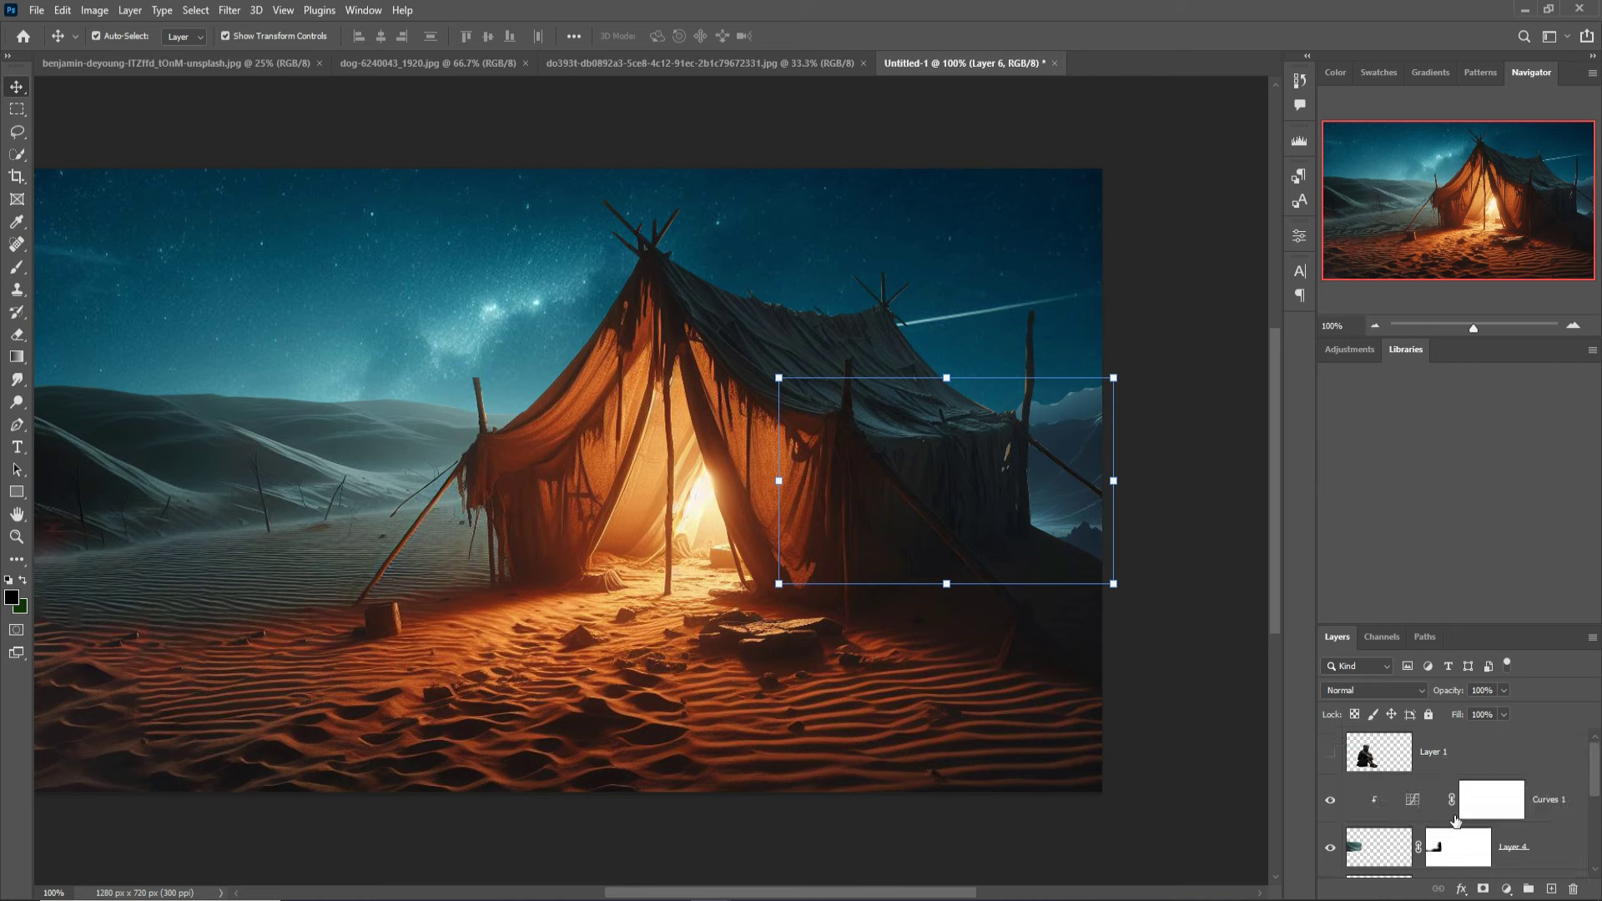
{"action": "left_click", "coordinate": [1331, 753]}
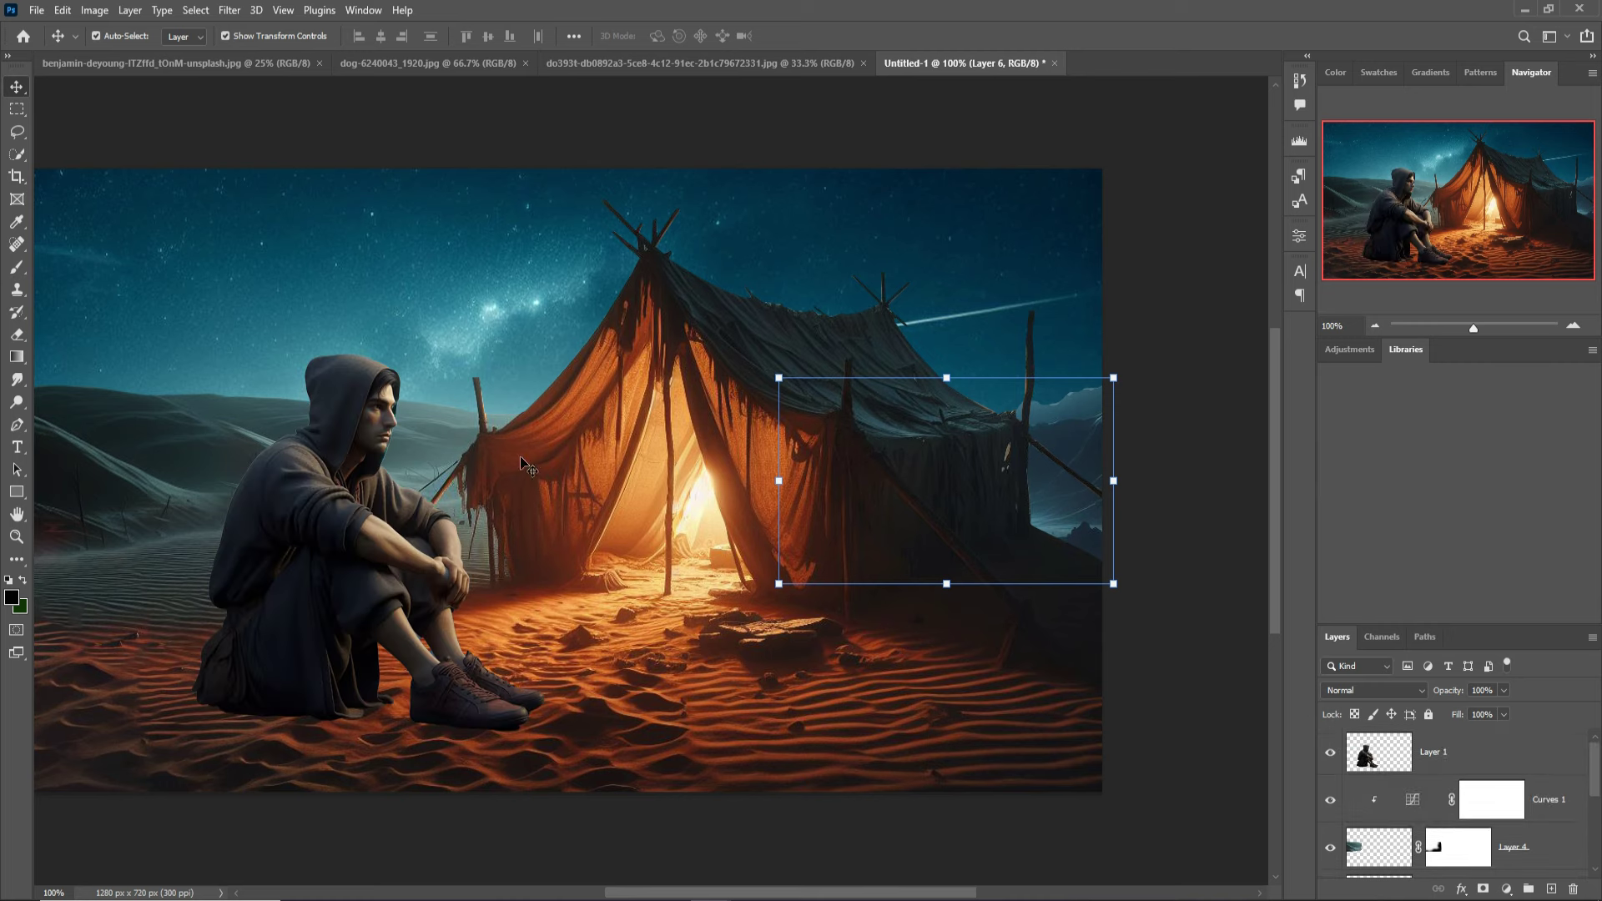
{"action": "left_click", "coordinate": [341, 497]}
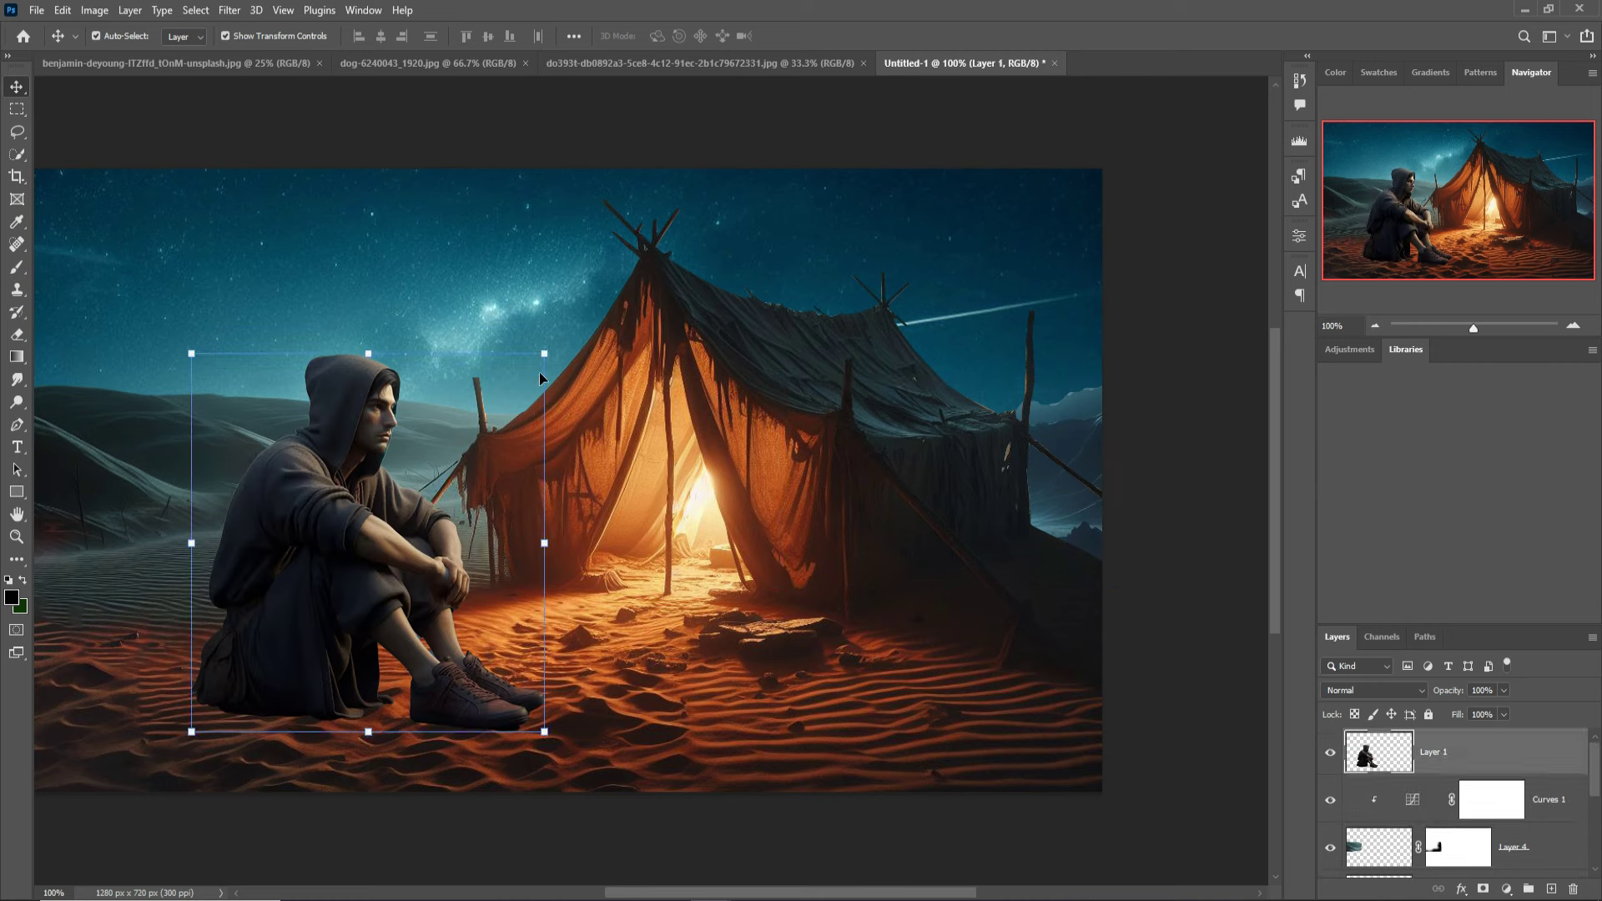
{"action": "left_click_drag", "start_coordinate": [553, 361], "coordinate": [438, 491]}
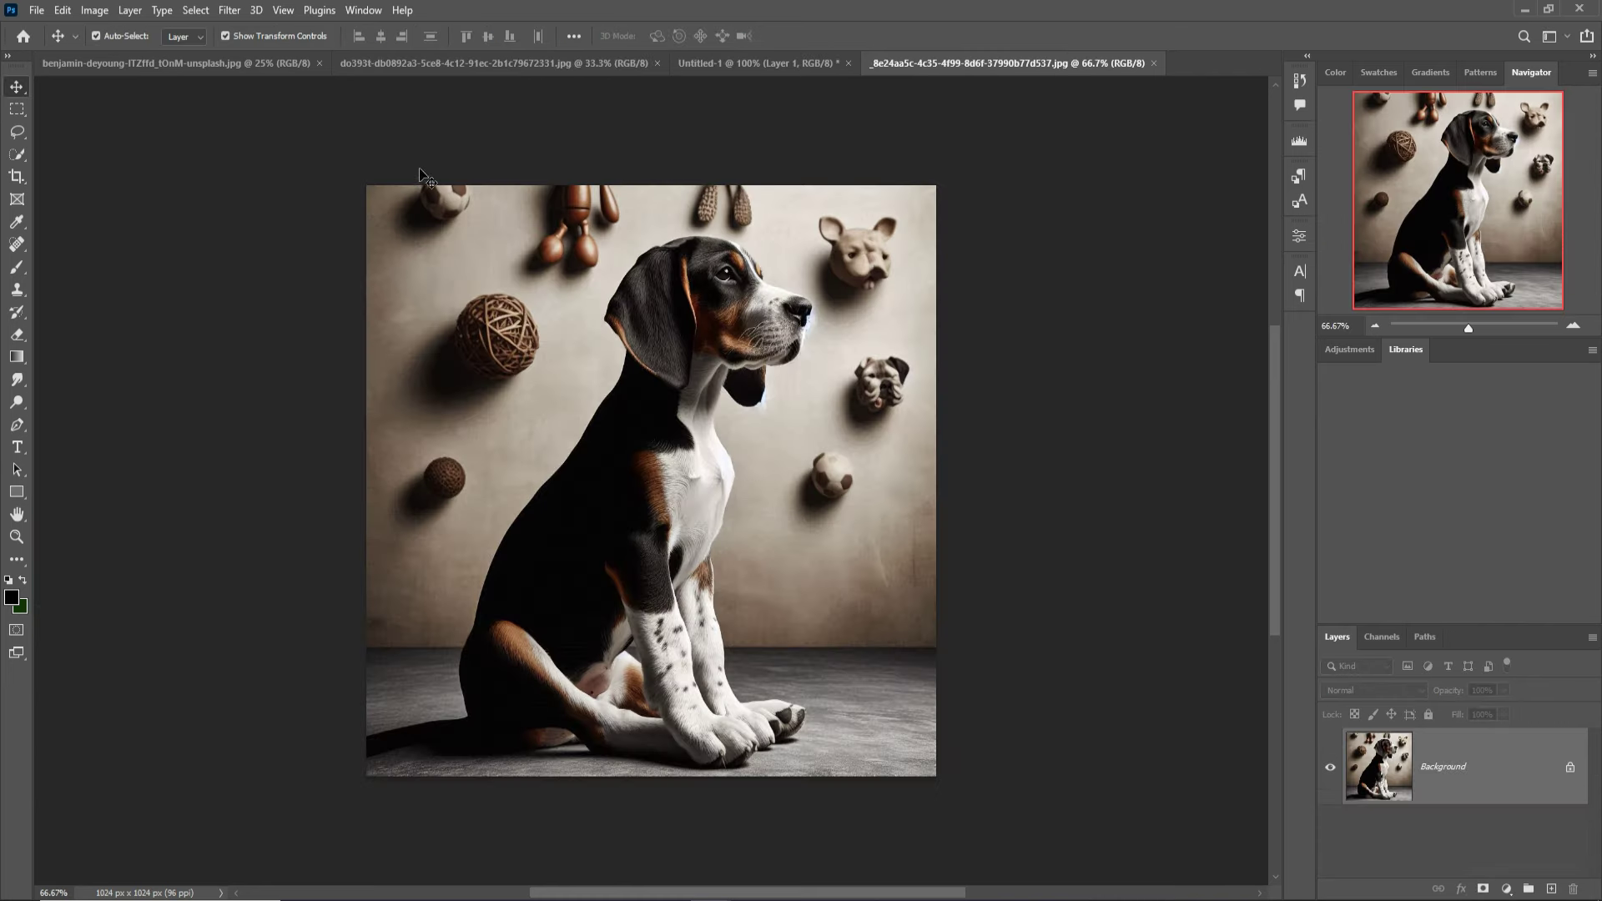
In the beagle photo, cancel Camera Raw and run Select > Subject on the dog
{"action": "left_click", "coordinate": [232, 11]}
{"action": "left_click", "coordinate": [259, 140]}
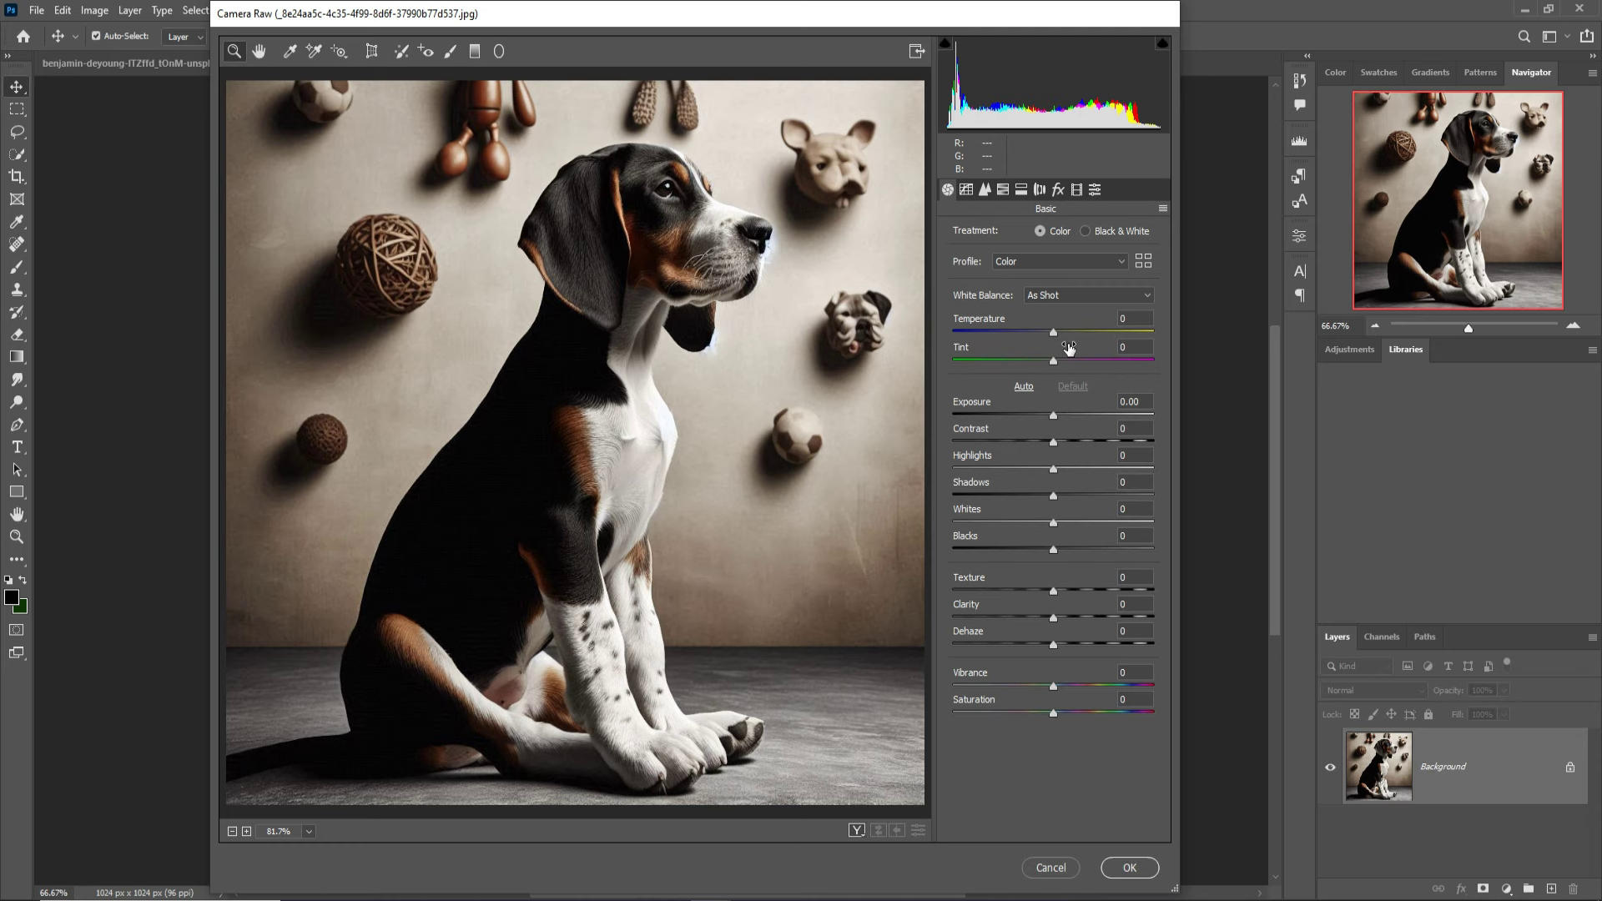
{"action": "left_click", "coordinate": [1049, 867]}
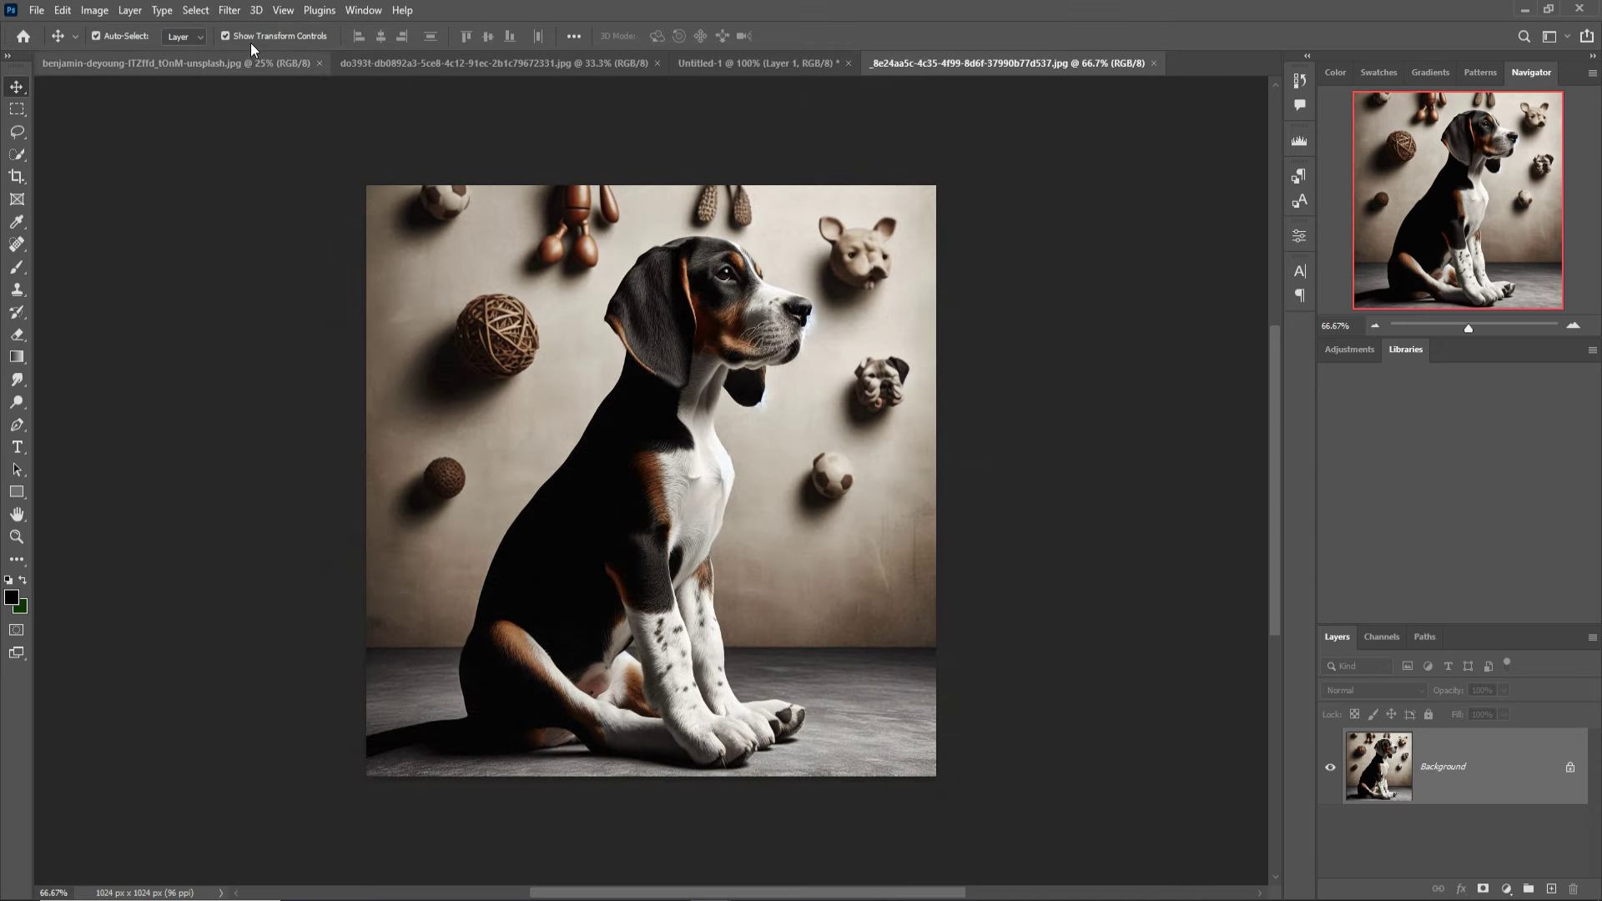
{"action": "left_click", "coordinate": [195, 10]}
{"action": "left_click", "coordinate": [237, 211]}
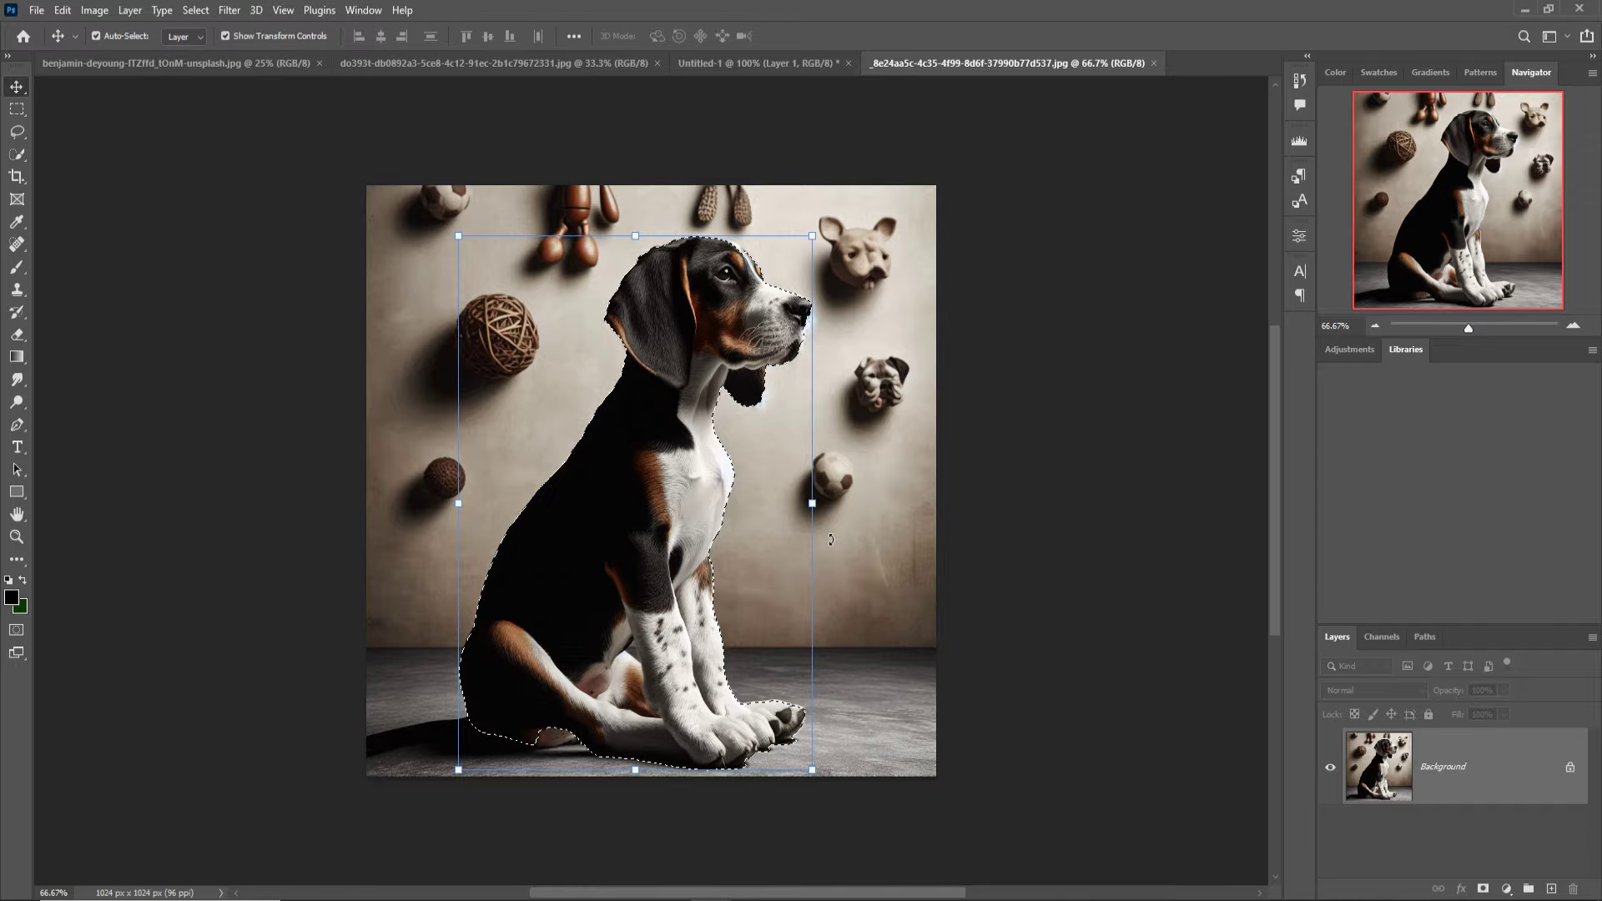
Zoom in and lasso-add the top of the beagle's head and nose to the selection
{"action": "scroll", "coordinate": [769, 547], "scroll_direction": "up", "scroll_amount": 5}
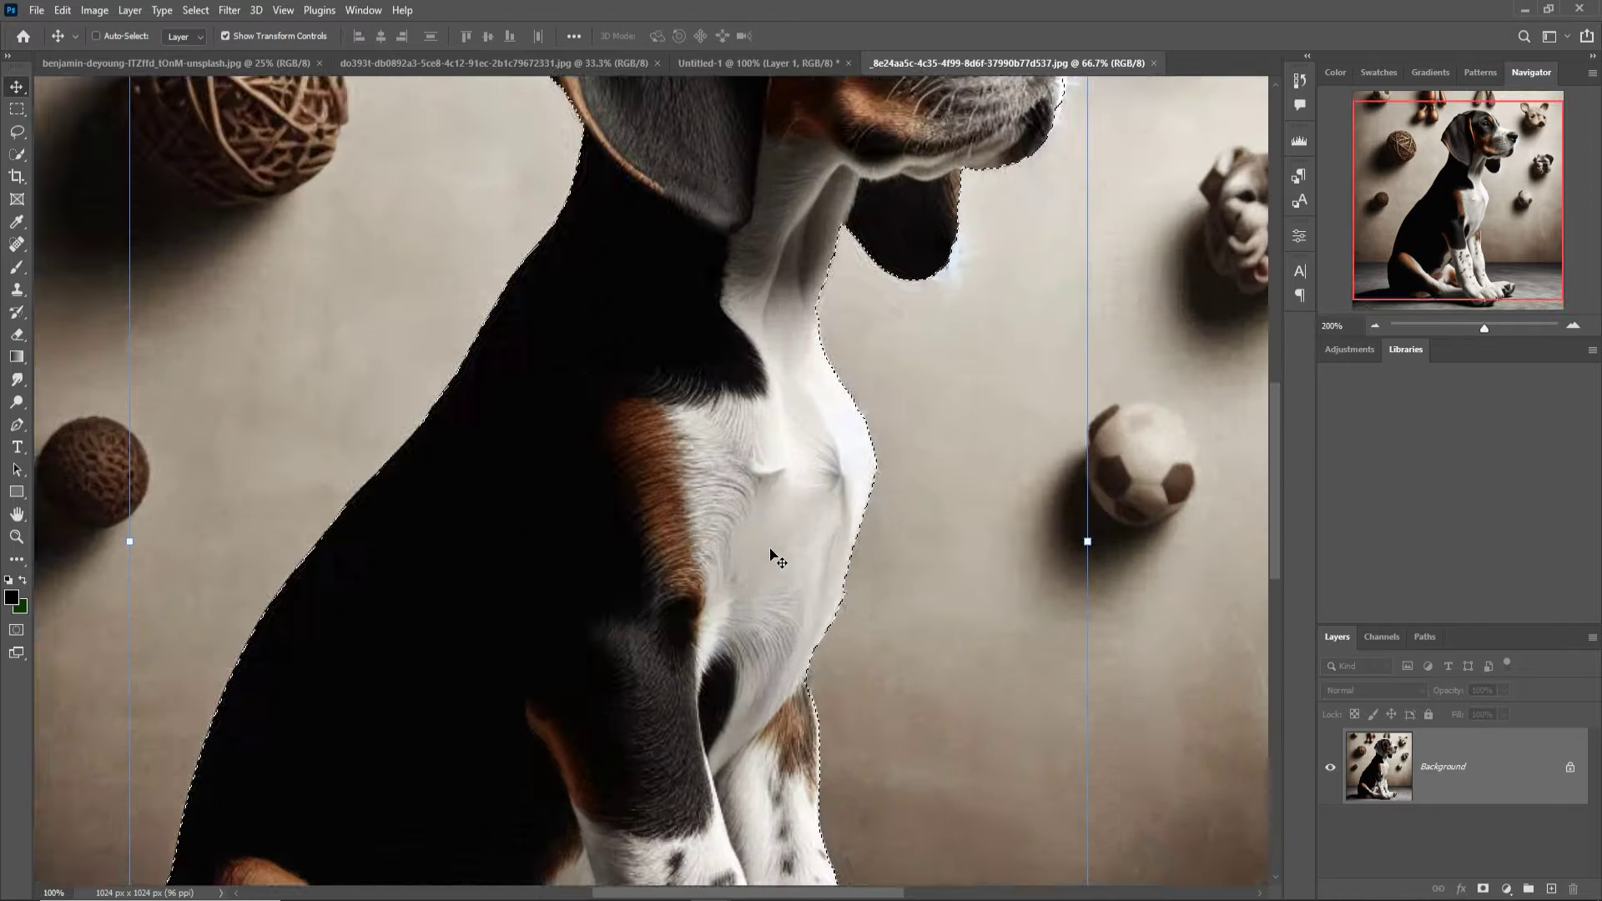
{"action": "scroll", "coordinate": [765, 420], "scroll_direction": "up", "scroll_amount": 3}
{"action": "scroll", "coordinate": [722, 584], "scroll_direction": "up", "scroll_amount": 3}
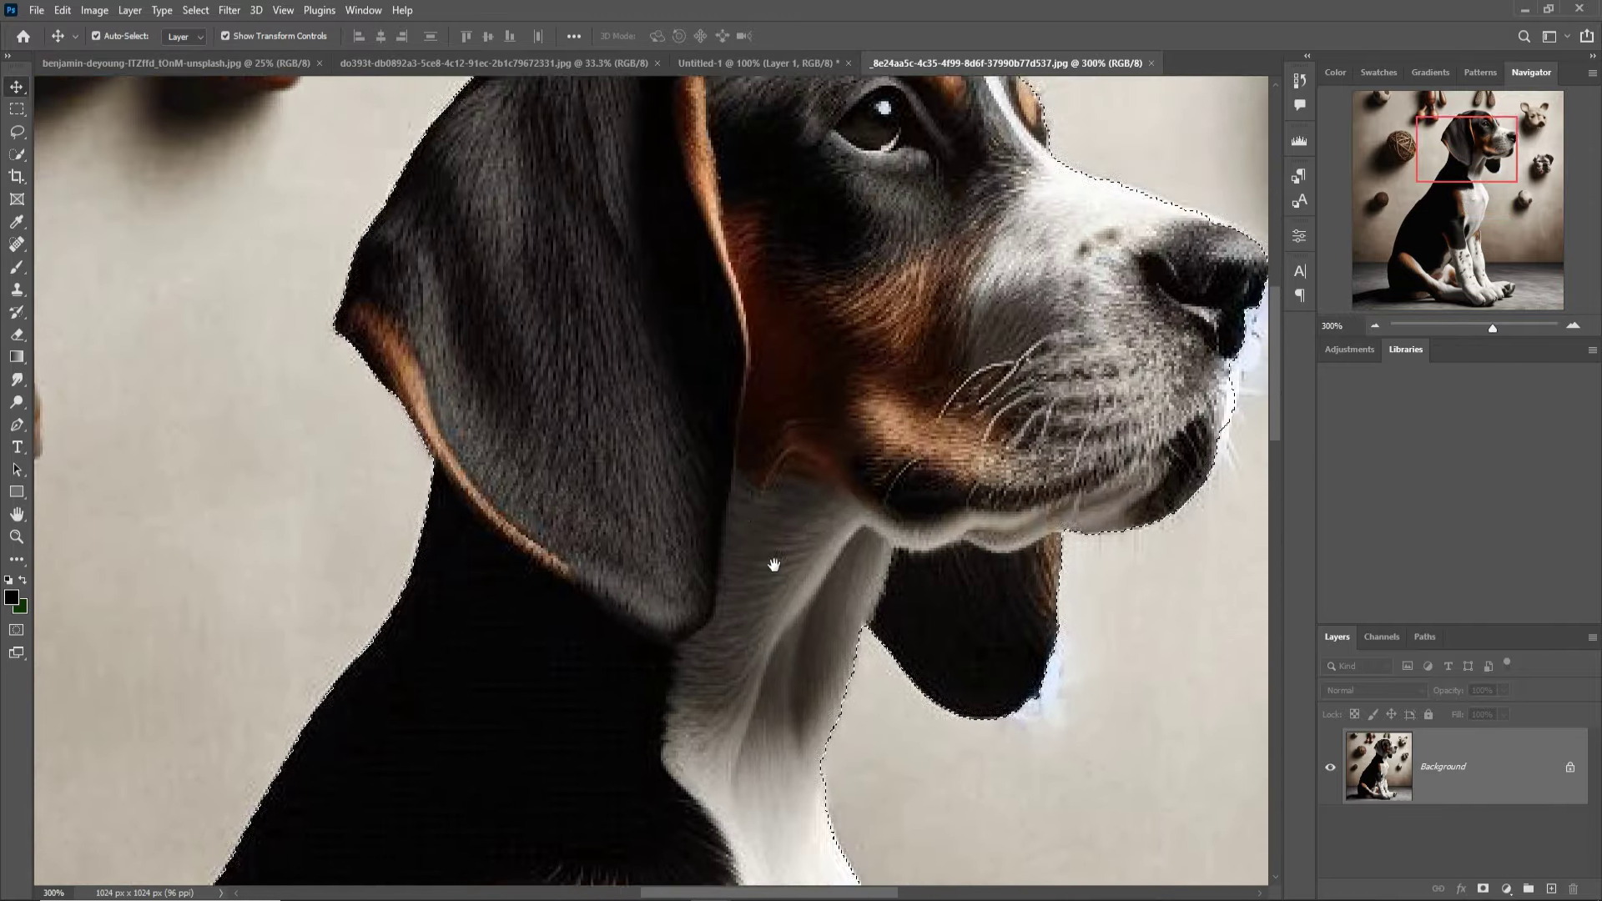
{"action": "scroll", "coordinate": [769, 561], "scroll_direction": "up", "scroll_amount": 3}
{"action": "scroll", "coordinate": [769, 501], "scroll_direction": "up", "scroll_amount": 1}
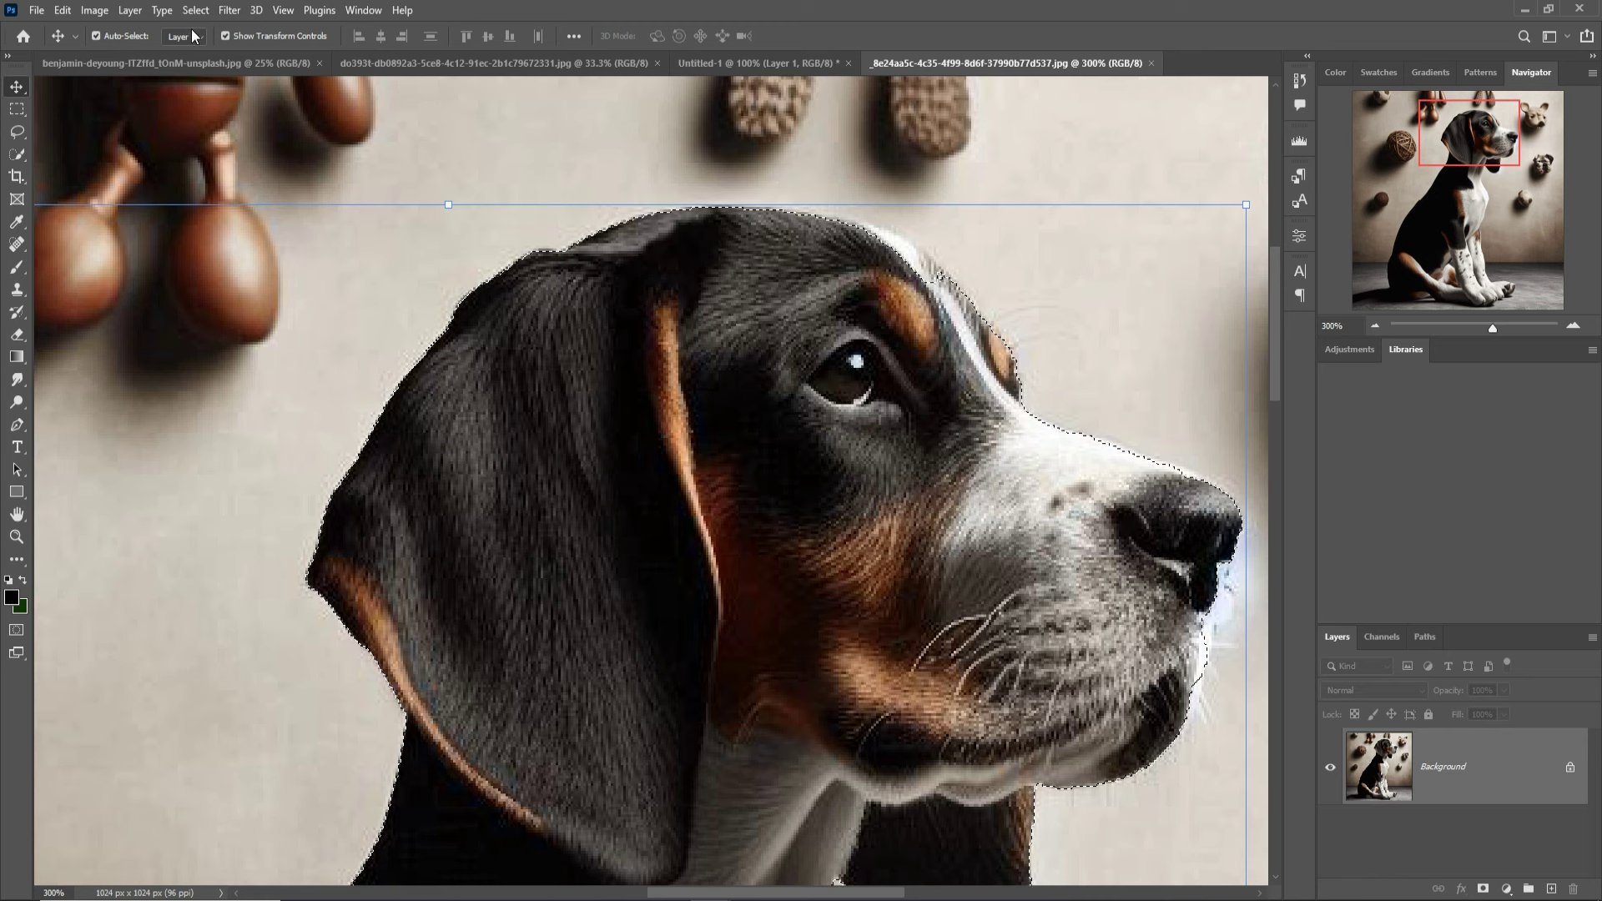
{"action": "left_click", "coordinate": [22, 138]}
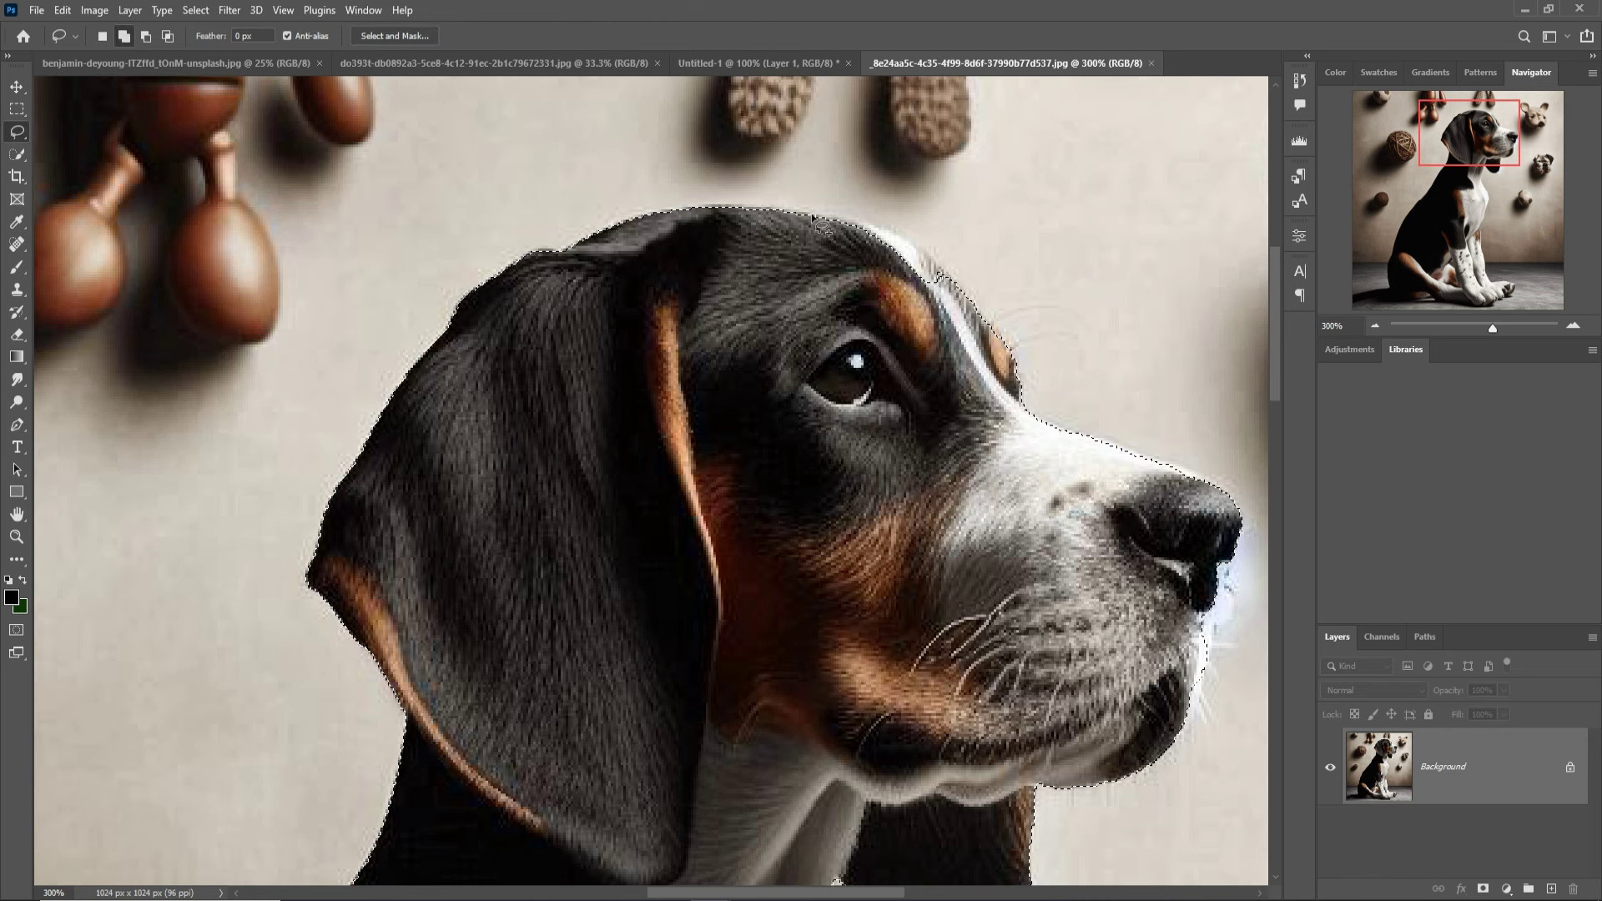
{"action": "left_click_drag", "start_coordinate": [803, 212], "coordinate": [832, 218]}
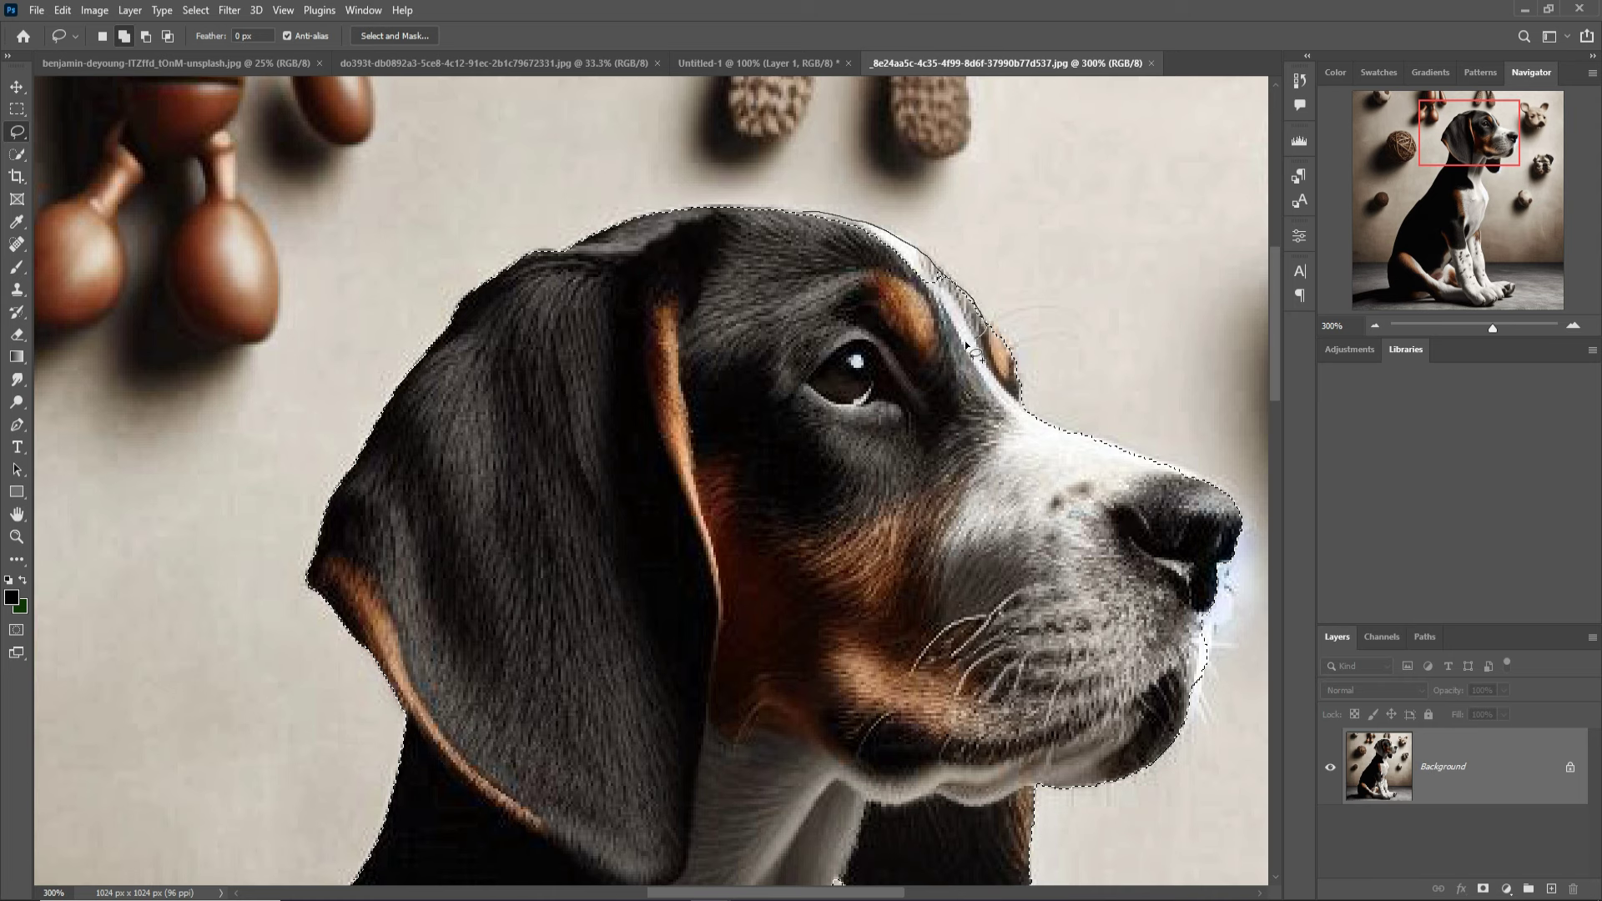
{"action": "left_click_drag", "start_coordinate": [970, 349], "coordinate": [804, 214]}
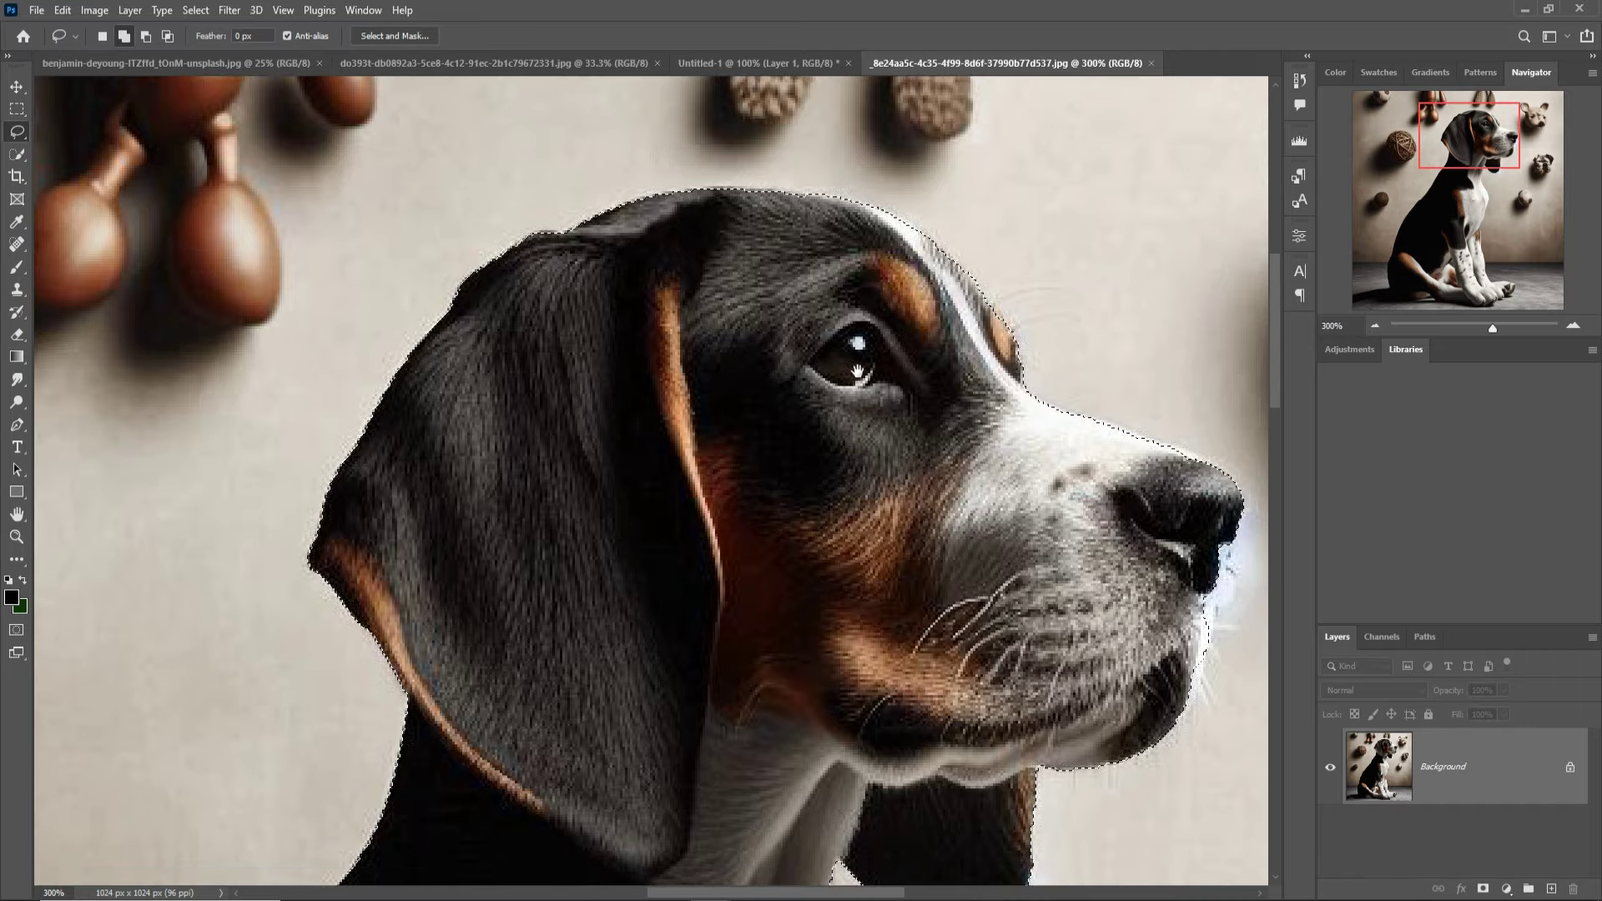
{"action": "left_click_drag", "start_coordinate": [903, 403], "coordinate": [770, 188]}
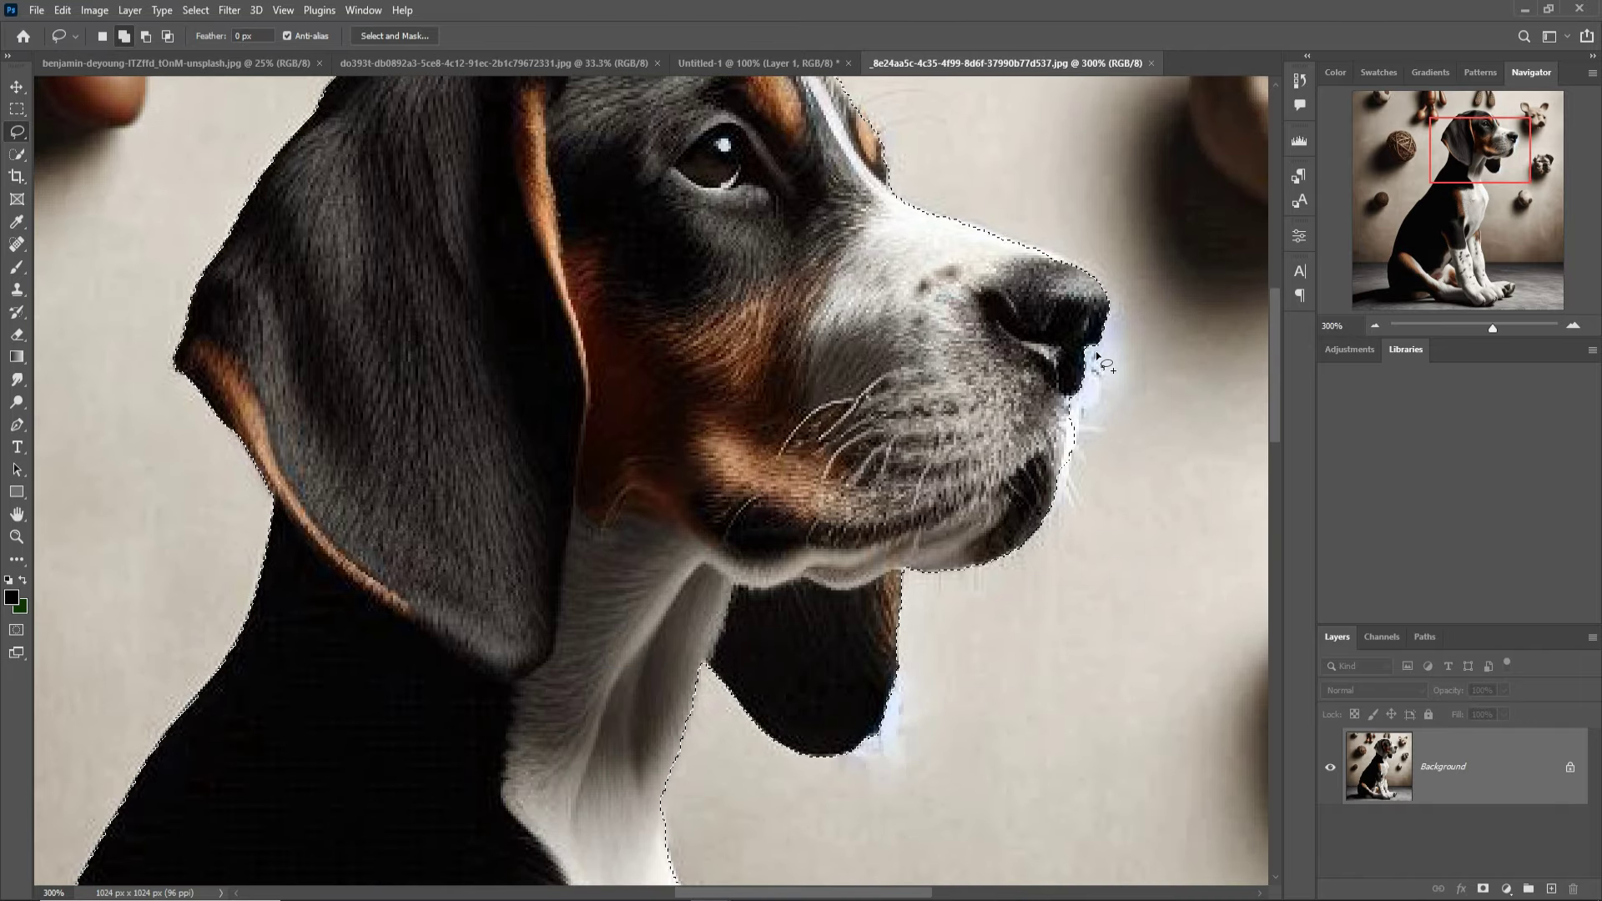
{"action": "left_click_drag", "start_coordinate": [1100, 350], "coordinate": [1090, 371]}
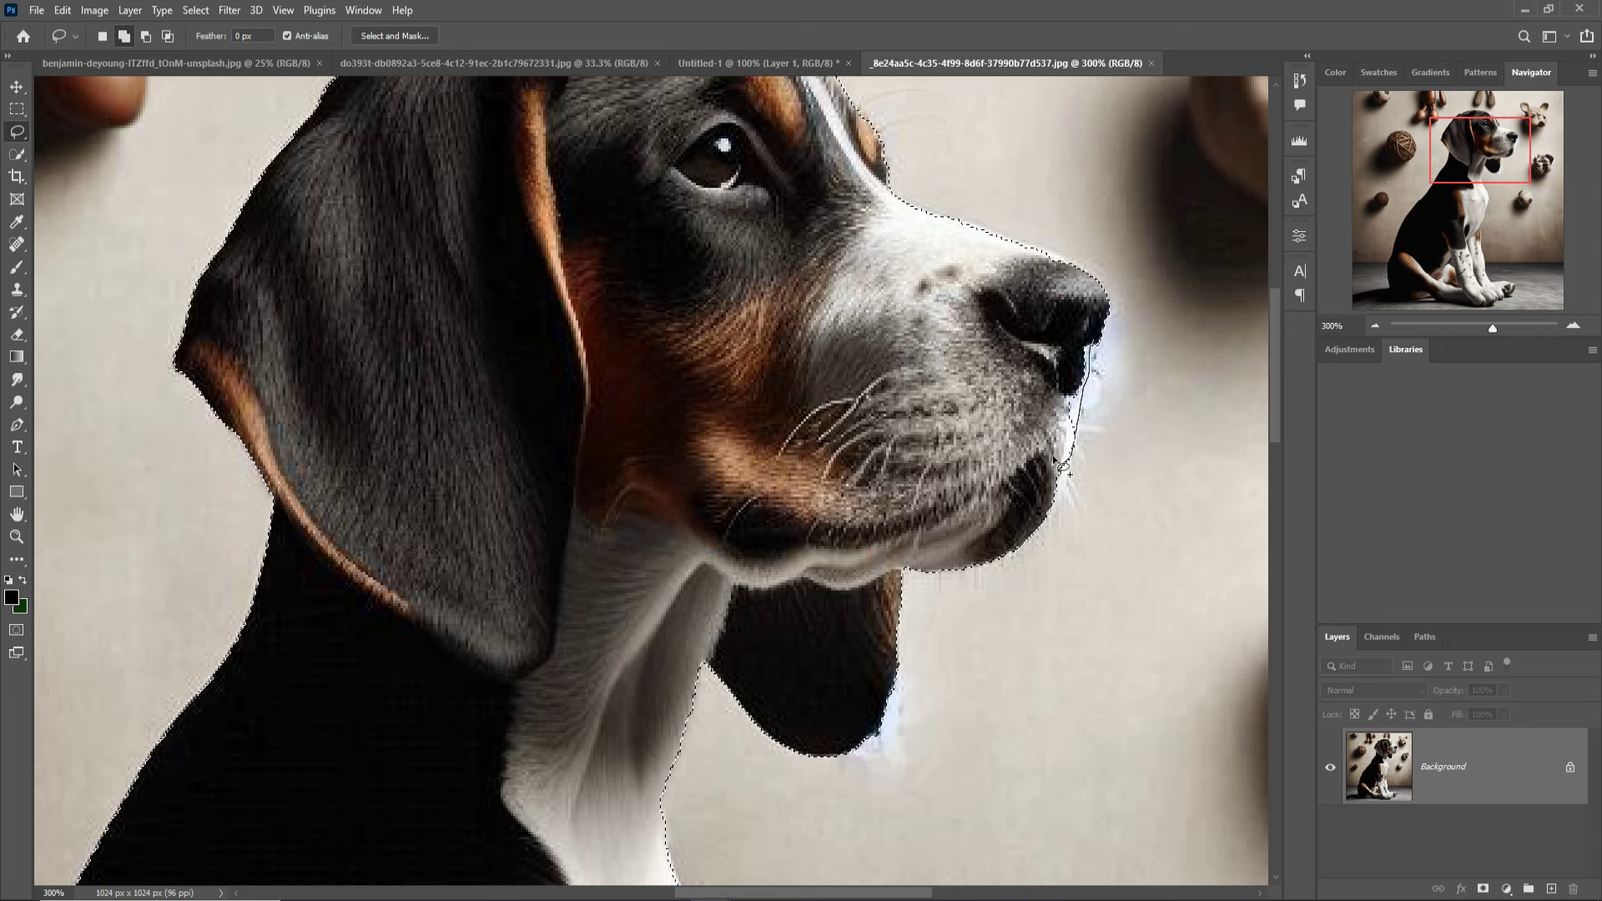
{"action": "left_click_drag", "start_coordinate": [1064, 385], "coordinate": [1066, 382]}
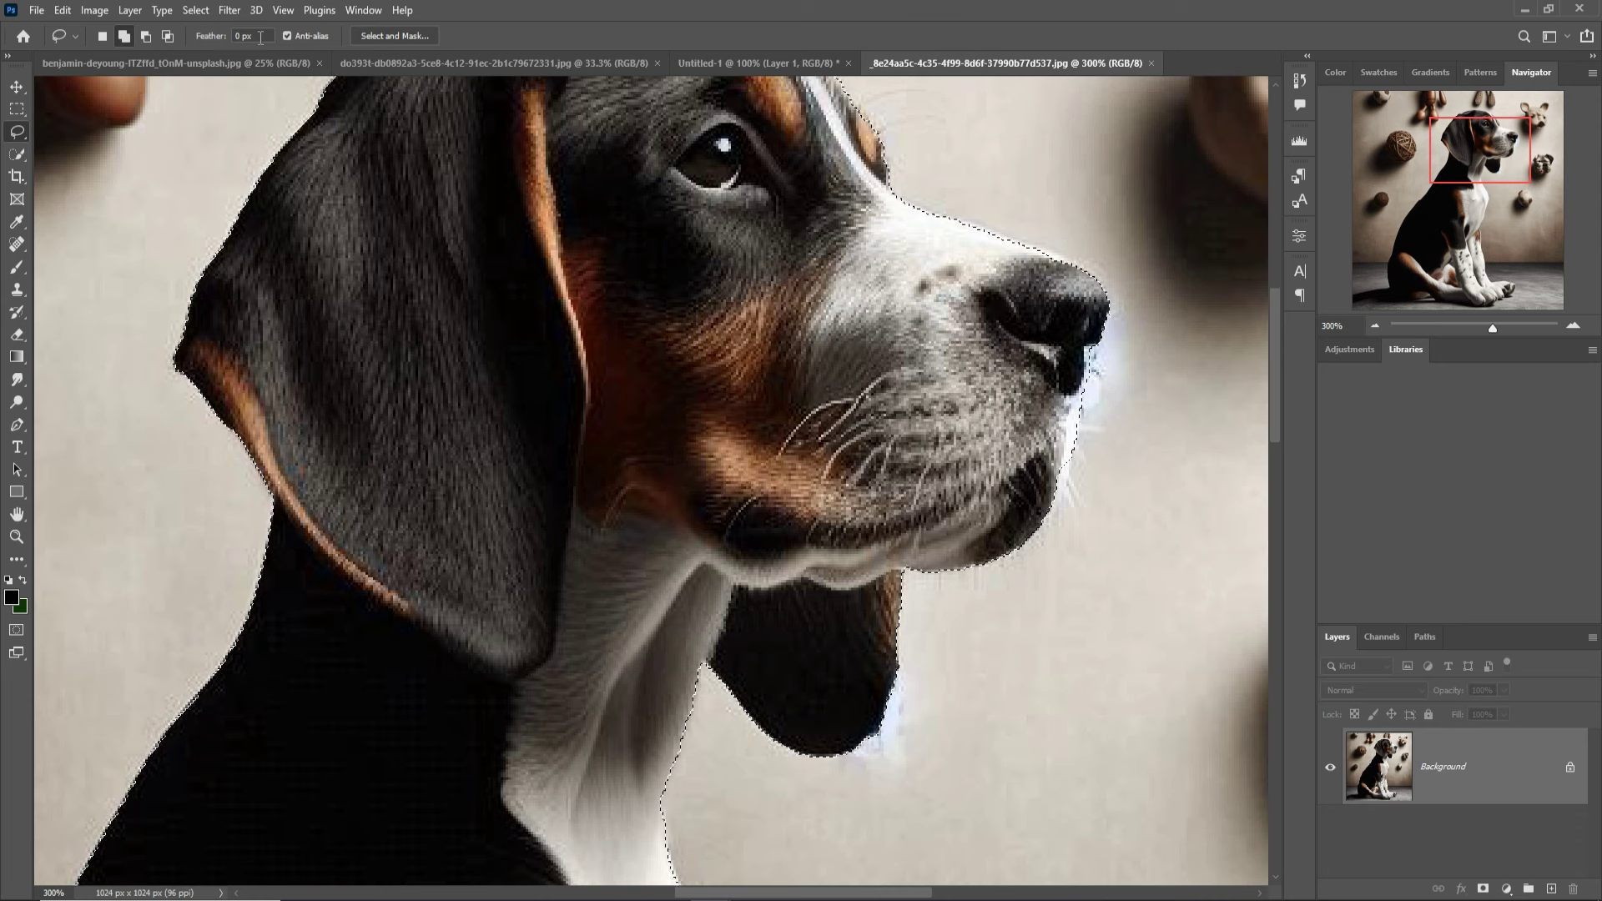
Subtract the background beside the nose from the beagle selection
{"action": "left_click", "coordinate": [56, 38]}
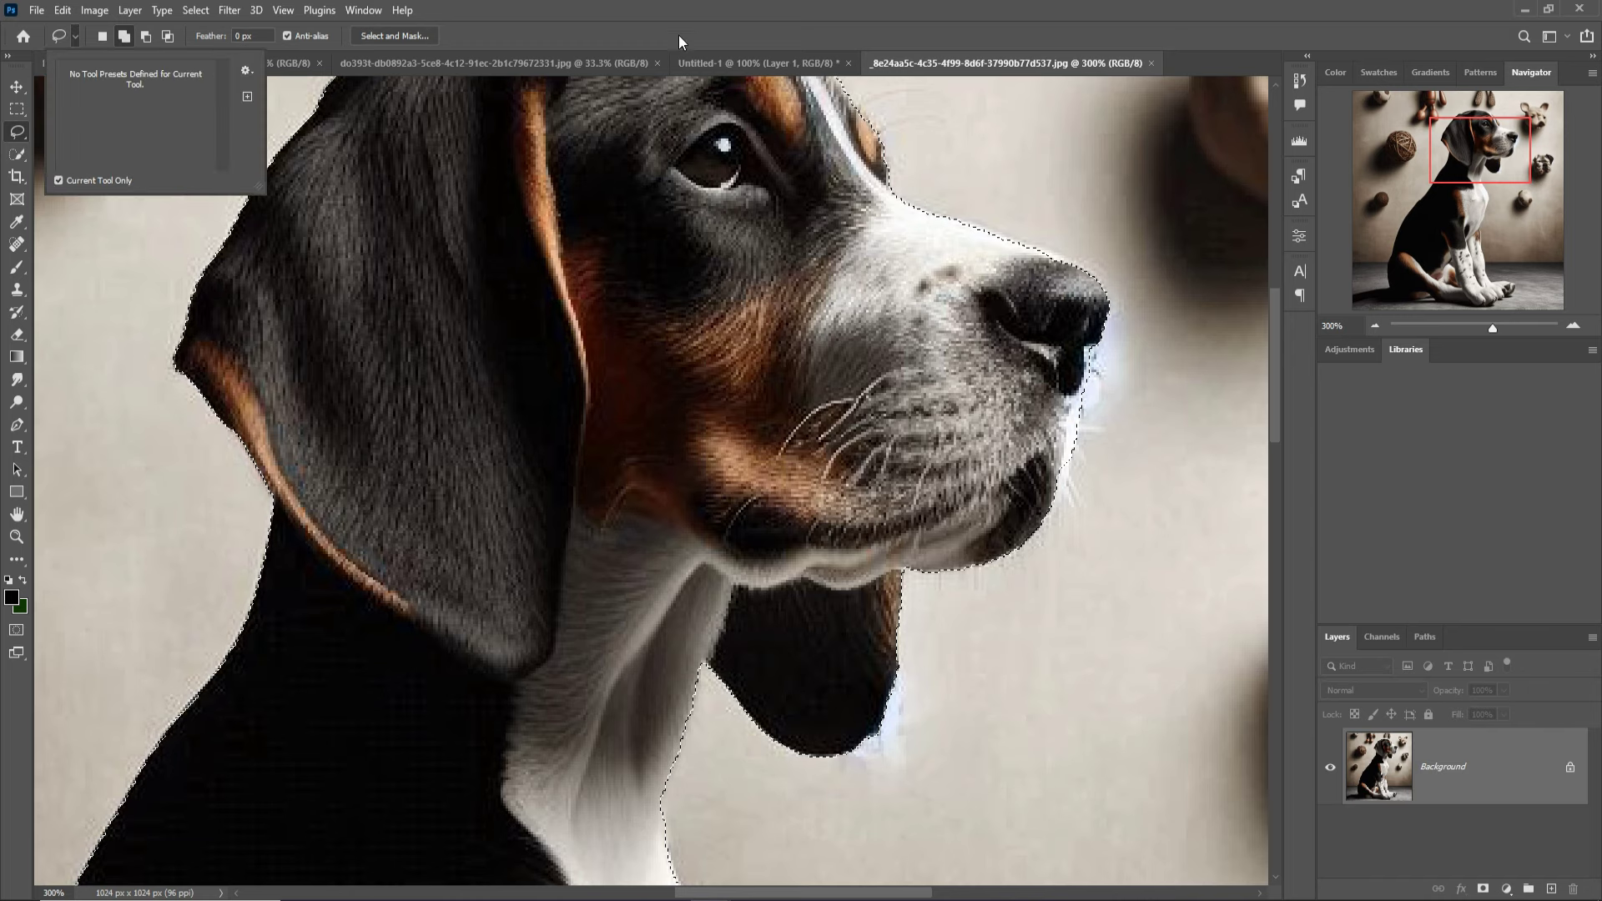
{"action": "left_click", "coordinate": [694, 5]}
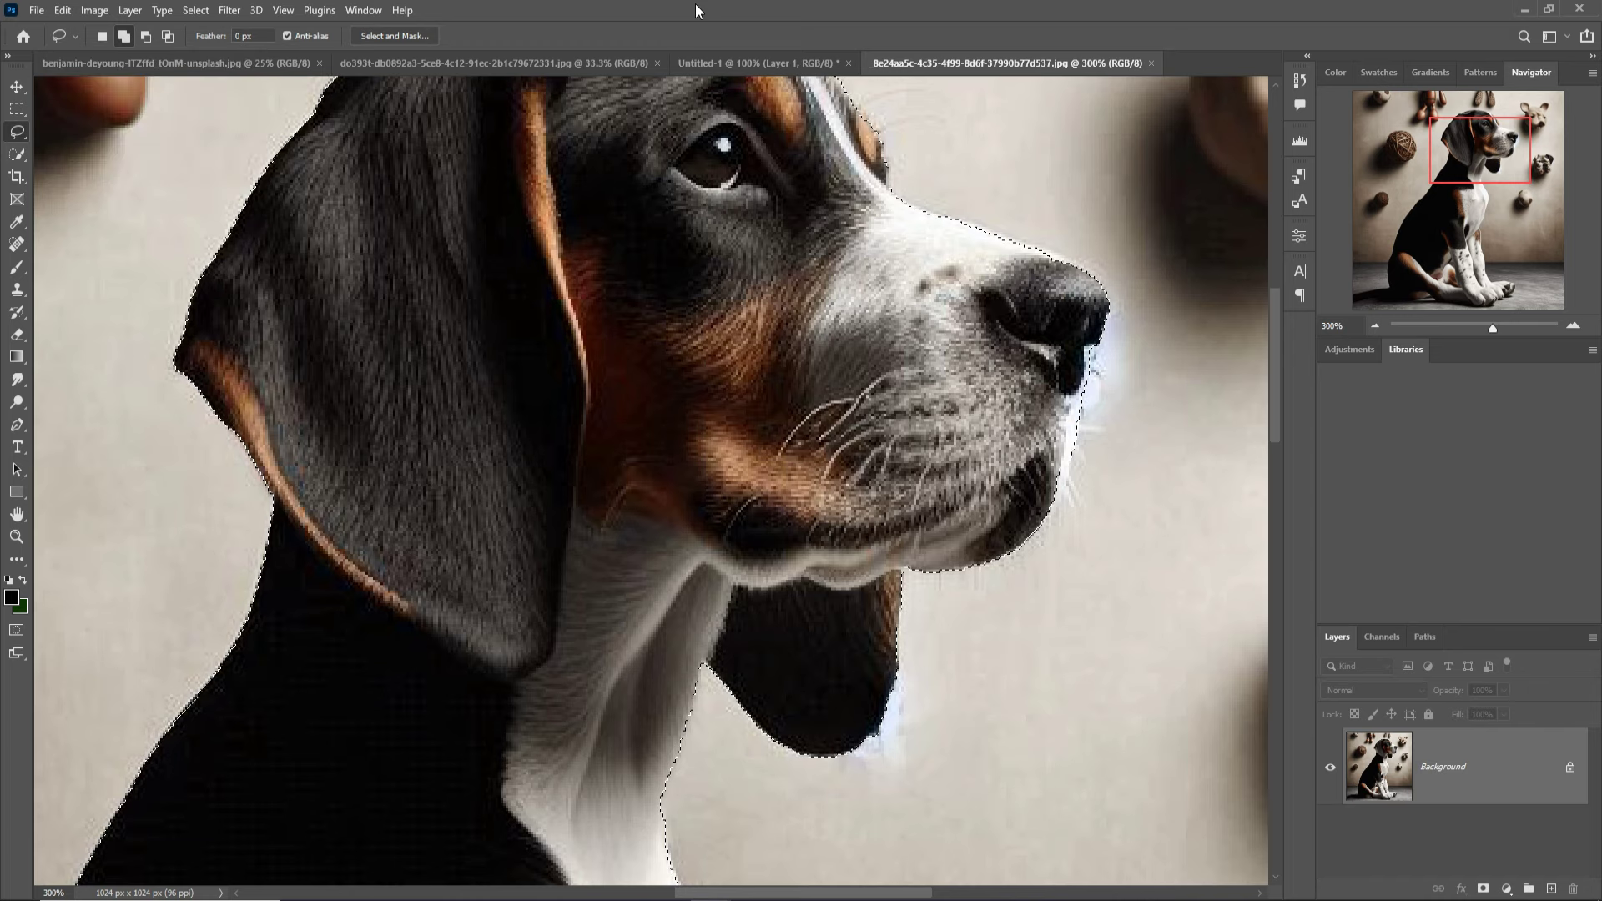
{"action": "left_click", "coordinate": [146, 39]}
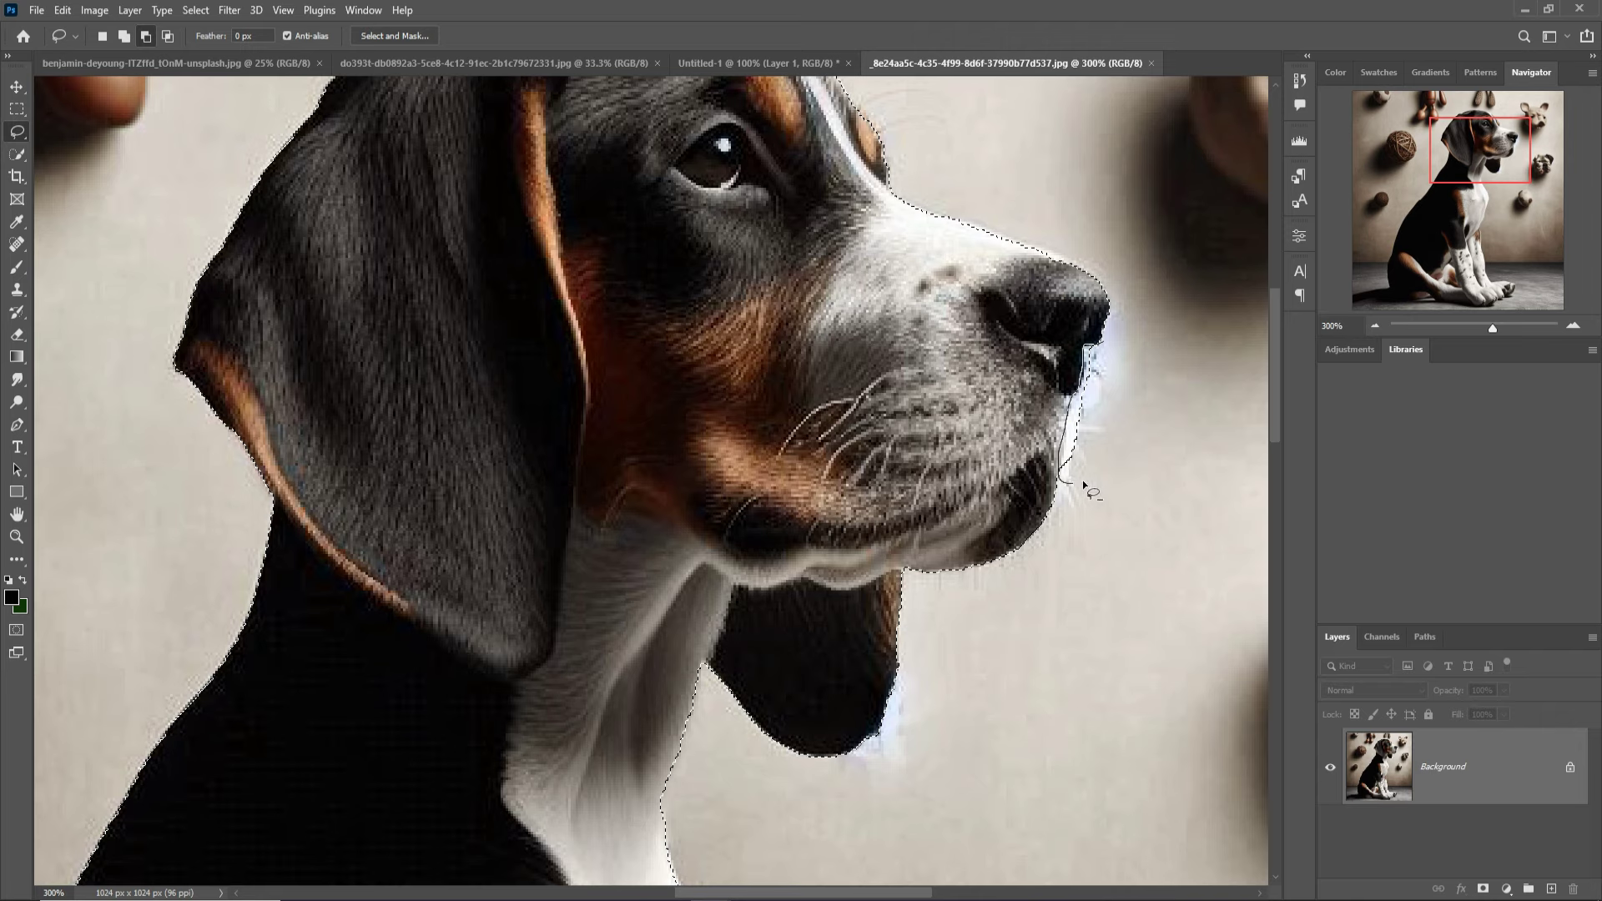
{"action": "left_click_drag", "start_coordinate": [1103, 349], "coordinate": [1099, 346]}
Lasso-add the beagle's paw undersides and the dark floor area by its hind leg, then pan to the tail
{"action": "left_click_drag", "start_coordinate": [864, 596], "coordinate": [894, 368]}
{"action": "left_click_drag", "start_coordinate": [787, 663], "coordinate": [877, 494]}
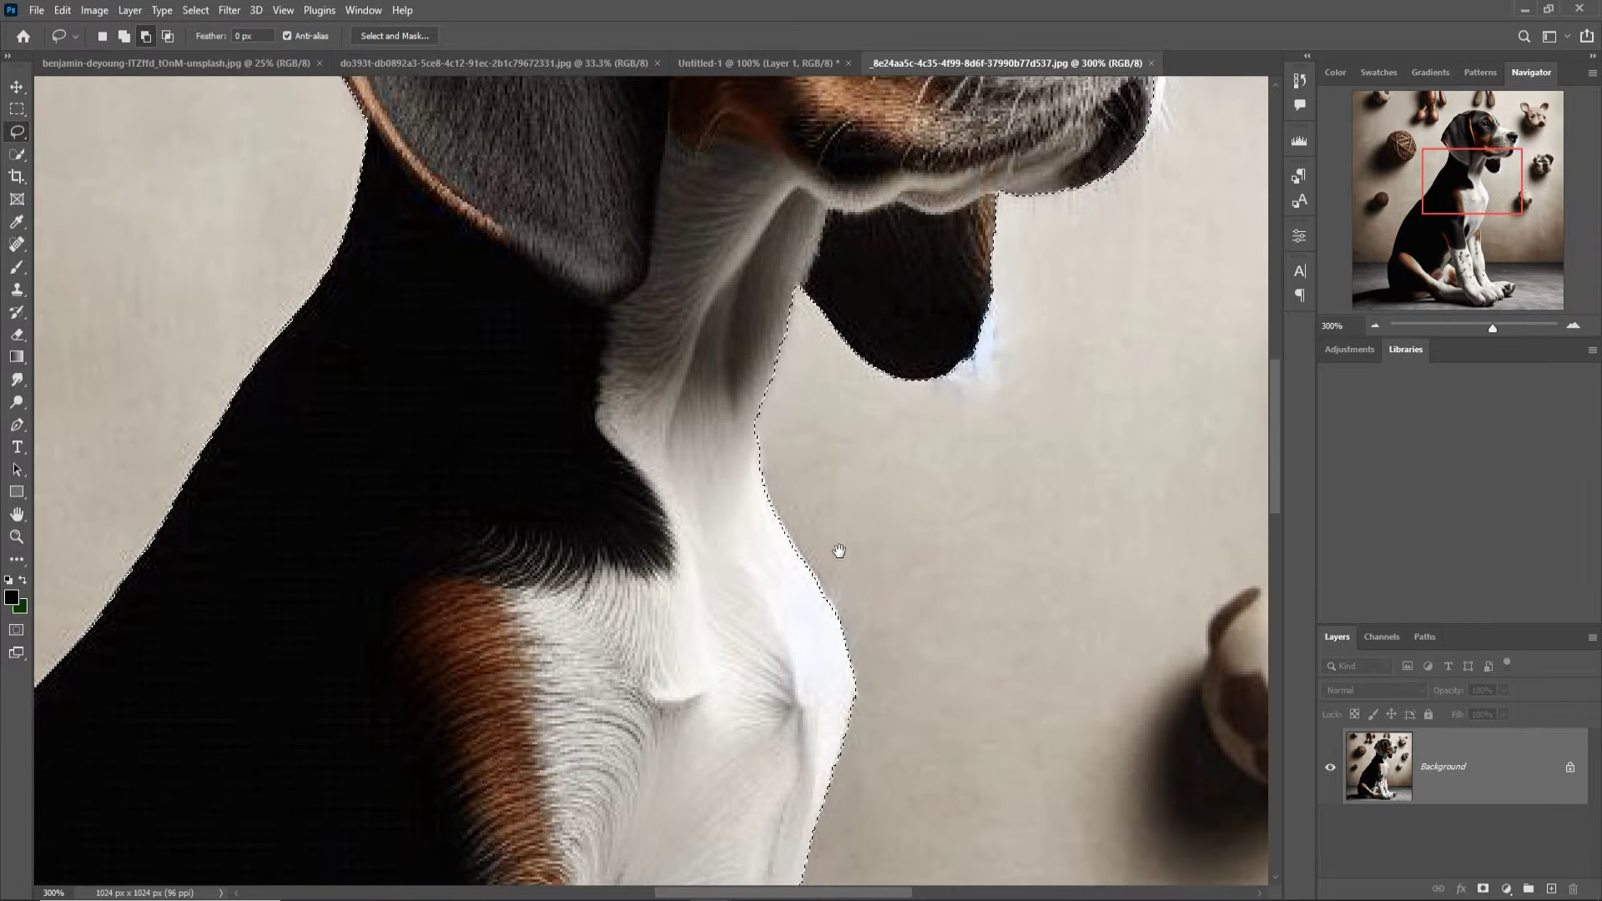
{"action": "mouse_move", "coordinate": [834, 817]}
{"action": "left_mouse_down"}
{"action": "mouse_move", "coordinate": [824, 567]}
{"action": "mouse_move", "coordinate": [1012, 292]}
{"action": "left_mouse_up"}
{"action": "left_click_drag", "start_coordinate": [846, 734], "coordinate": [1012, 361]}
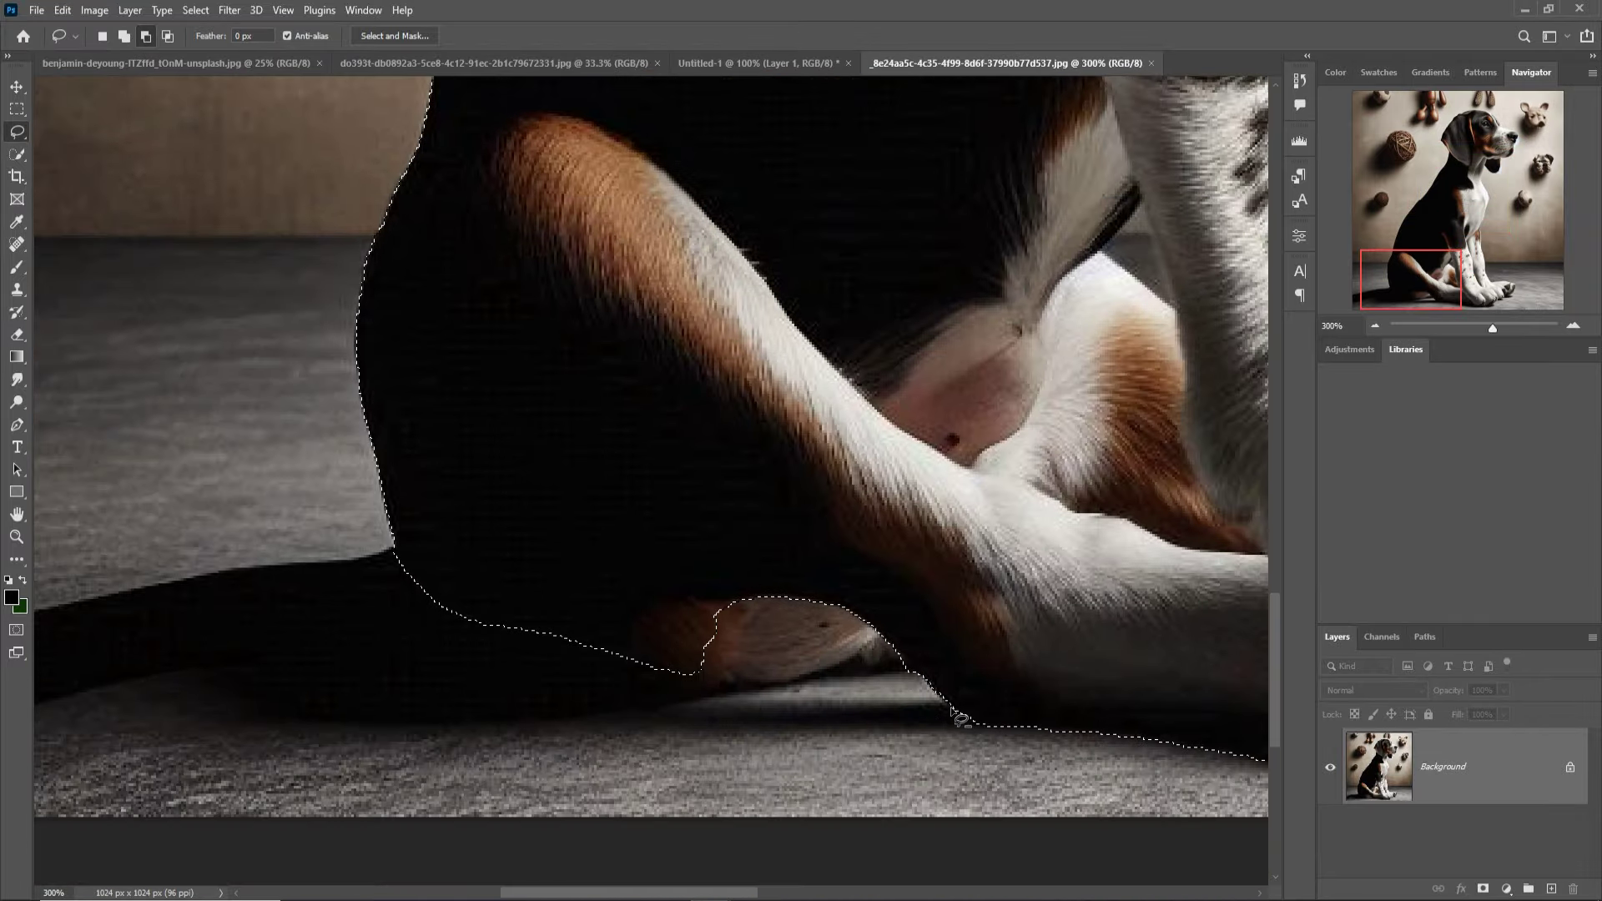
{"action": "left_click", "coordinate": [124, 36]}
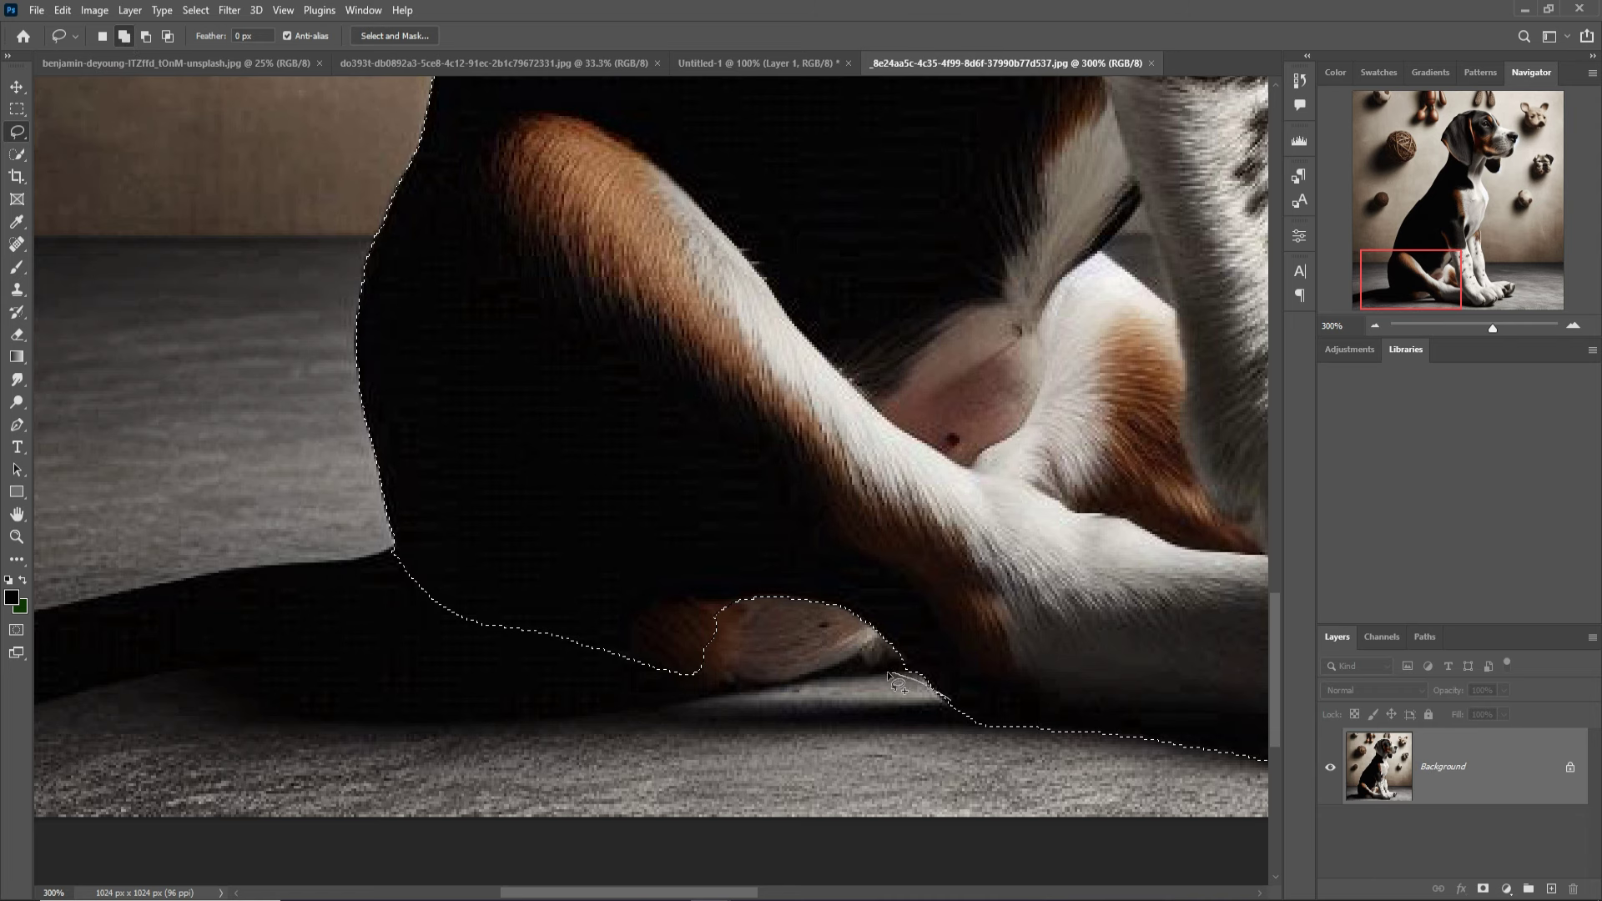
{"action": "mouse_move", "coordinate": [854, 674]}
{"action": "left_mouse_down"}
{"action": "mouse_move", "coordinate": [413, 716]}
{"action": "mouse_move", "coordinate": [325, 713]}
{"action": "mouse_move", "coordinate": [242, 672]}
{"action": "mouse_move", "coordinate": [170, 669]}
{"action": "mouse_move", "coordinate": [697, 654]}
{"action": "mouse_move", "coordinate": [618, 680]}
{"action": "mouse_move", "coordinate": [523, 691]}
{"action": "mouse_move", "coordinate": [497, 668]}
{"action": "mouse_move", "coordinate": [572, 599]}
{"action": "mouse_move", "coordinate": [823, 548]}
{"action": "mouse_move", "coordinate": [1168, 523]}
{"action": "mouse_move", "coordinate": [715, 567]}
{"action": "mouse_move", "coordinate": [951, 592]}
{"action": "mouse_move", "coordinate": [992, 710]}
{"action": "left_mouse_up"}
{"action": "mouse_move", "coordinate": [1100, 683]}
{"action": "left_mouse_down"}
{"action": "mouse_move", "coordinate": [915, 690]}
{"action": "mouse_move", "coordinate": [1180, 601]}
{"action": "left_mouse_up"}
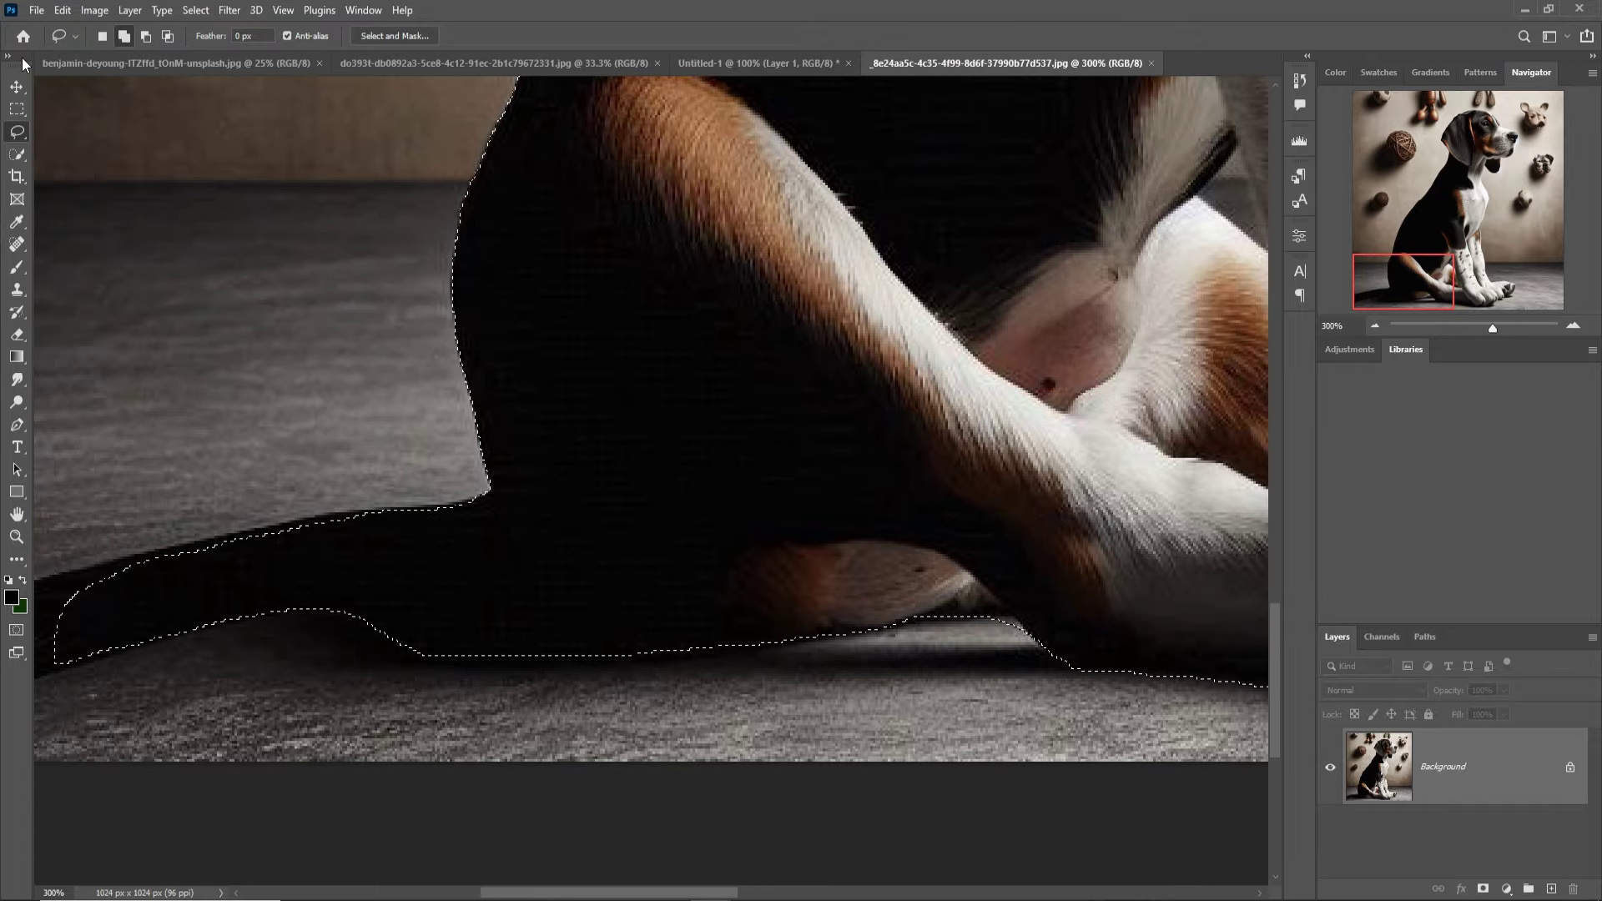
Drag the selected beagle into the Untitled-1 composite and close the dog source photo
{"action": "key", "text": "v"}
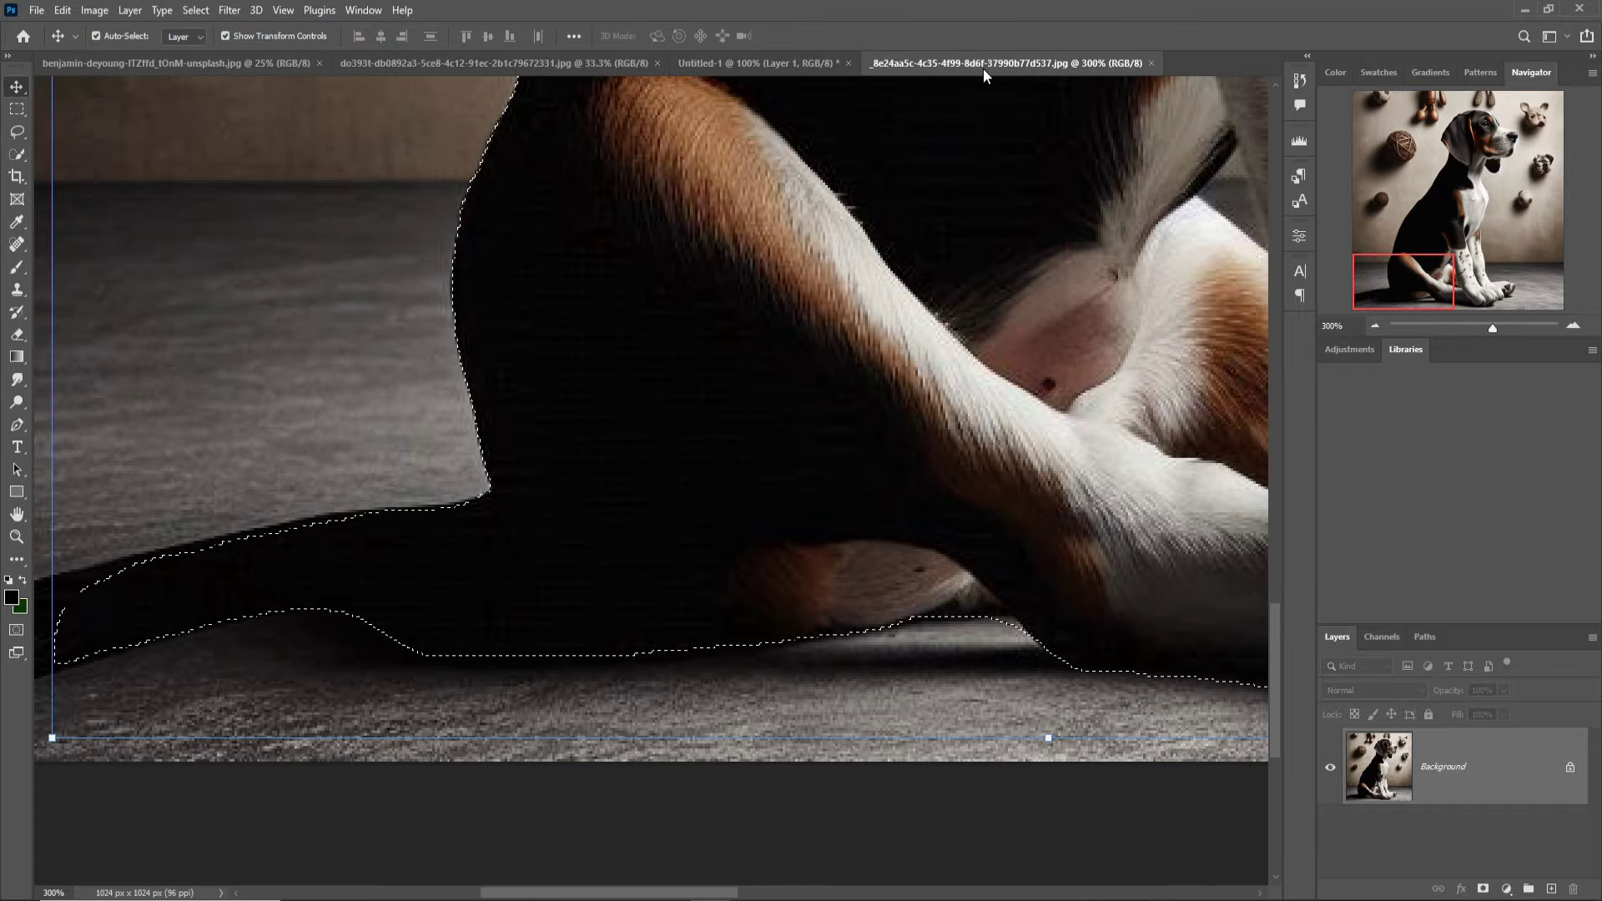
{"action": "left_click_drag", "start_coordinate": [983, 68], "coordinate": [981, 111]}
{"action": "left_click_drag", "start_coordinate": [1508, 344], "coordinate": [803, 402]}
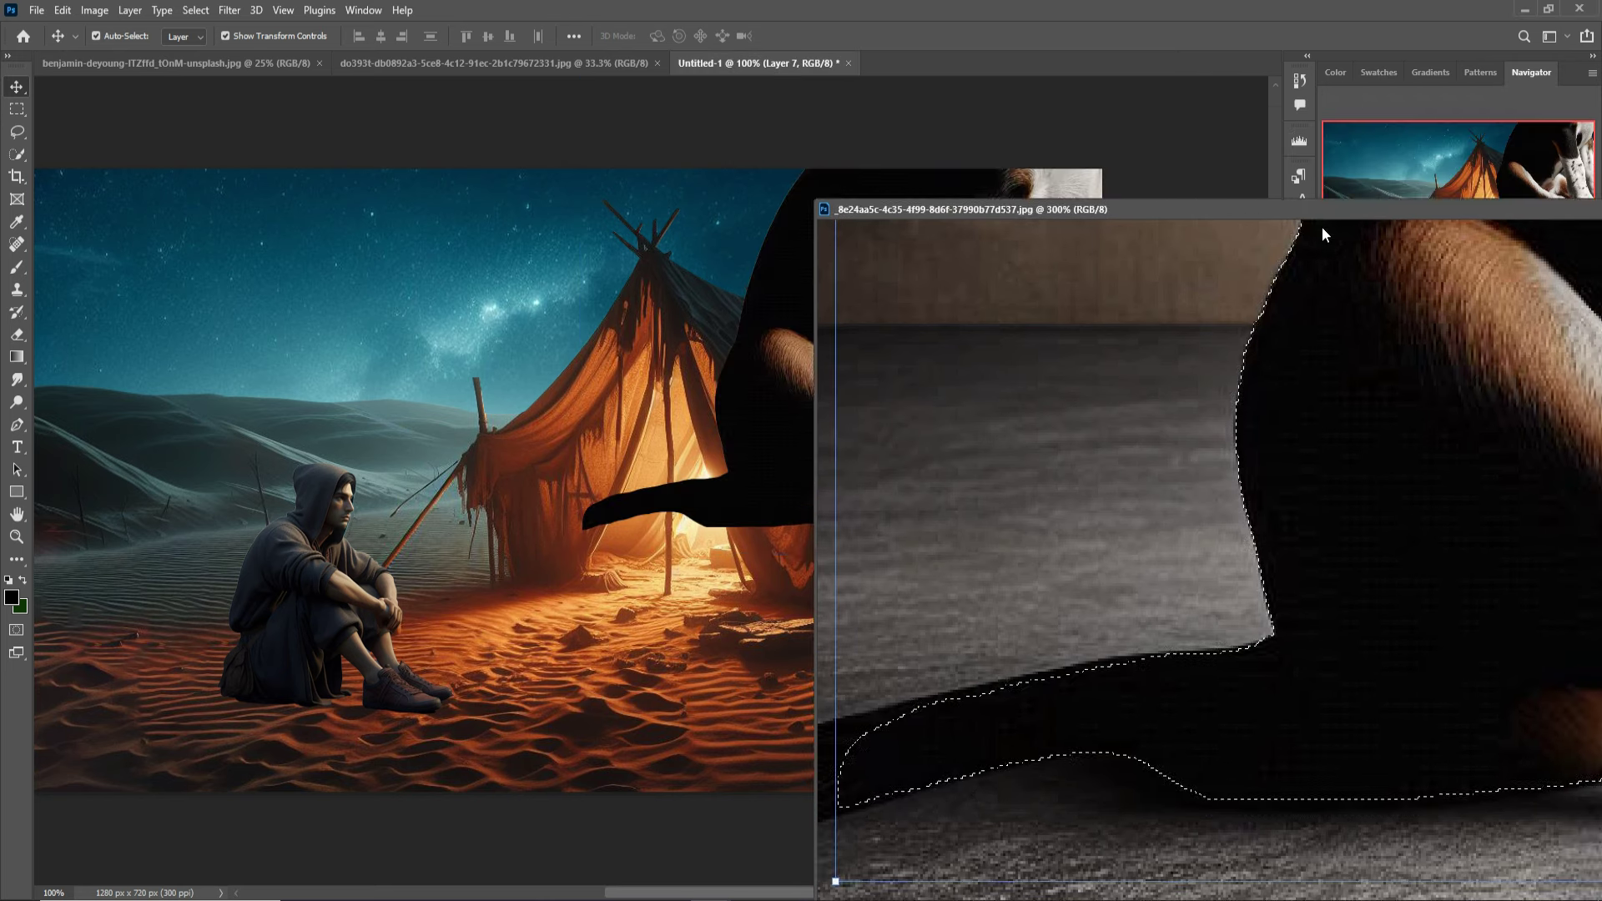
{"action": "left_click_drag", "start_coordinate": [1378, 121], "coordinate": [834, 478]}
{"action": "left_click", "coordinate": [1475, 475]}
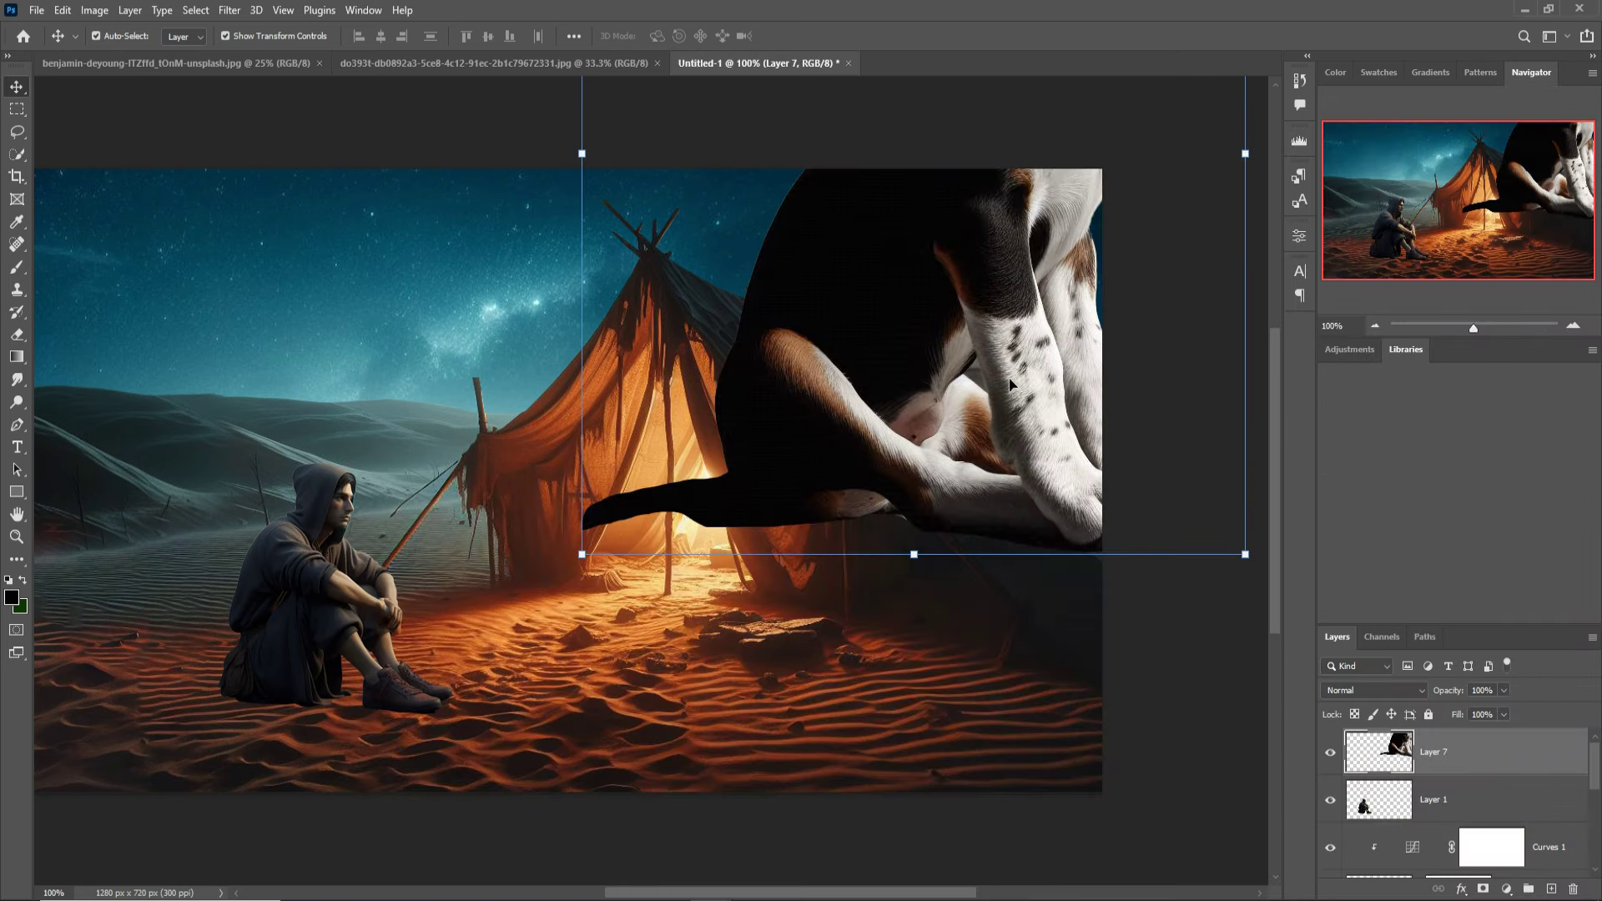
Scale the beagle to about 69.5%, place it beside the man, and zoom to 300%
{"action": "left_click_drag", "start_coordinate": [1241, 553], "coordinate": [1042, 311]}
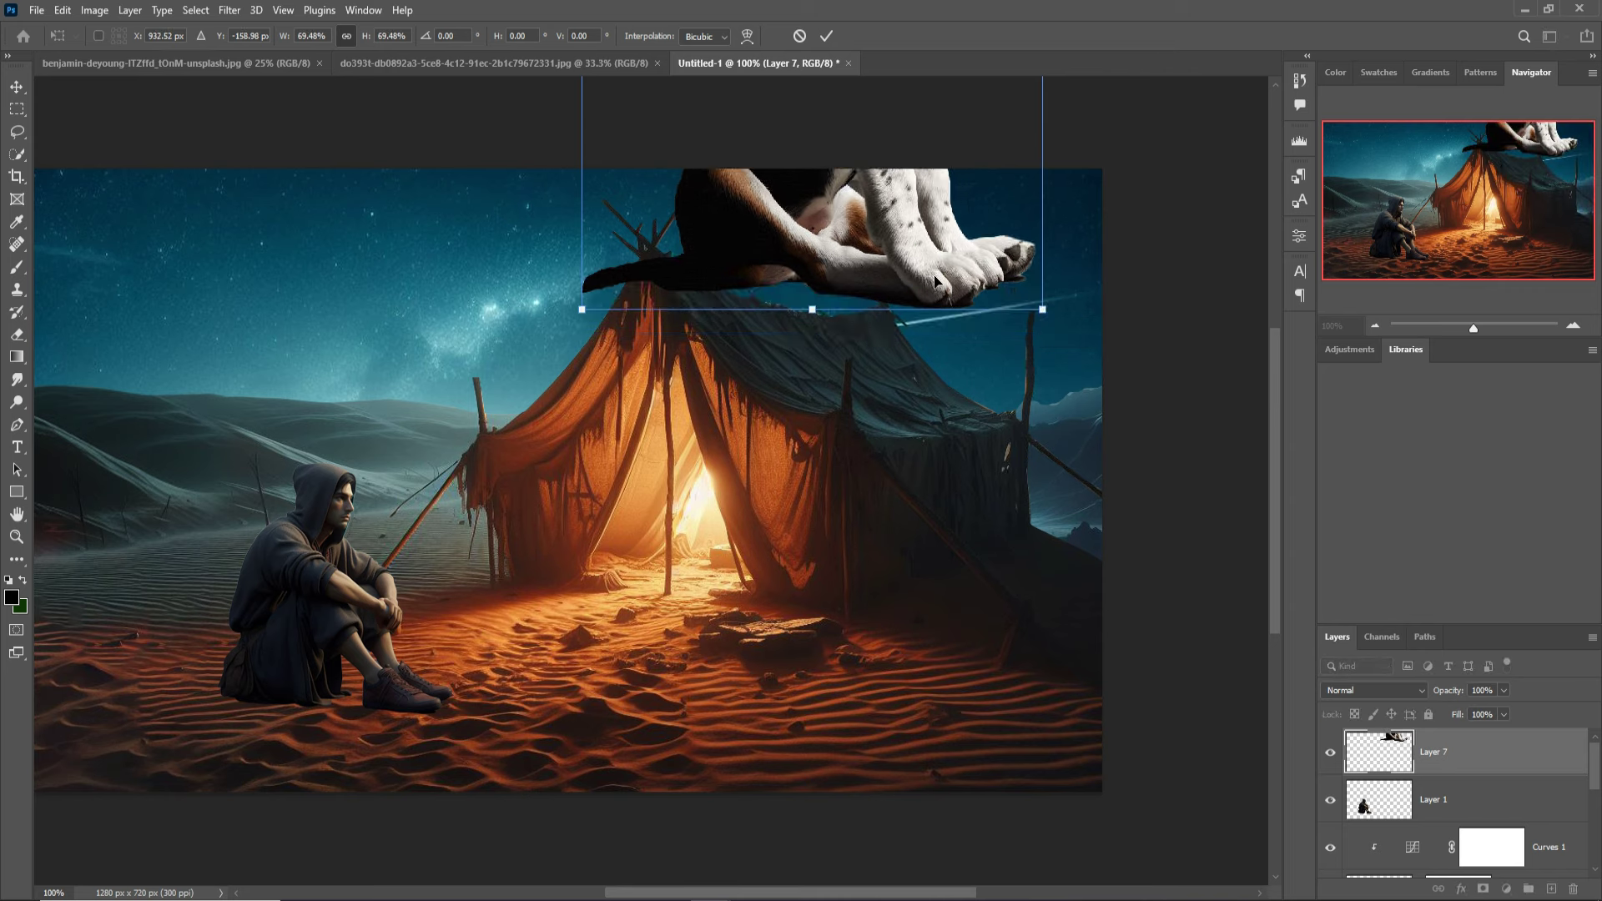
{"action": "left_click_drag", "start_coordinate": [834, 250], "coordinate": [718, 693]}
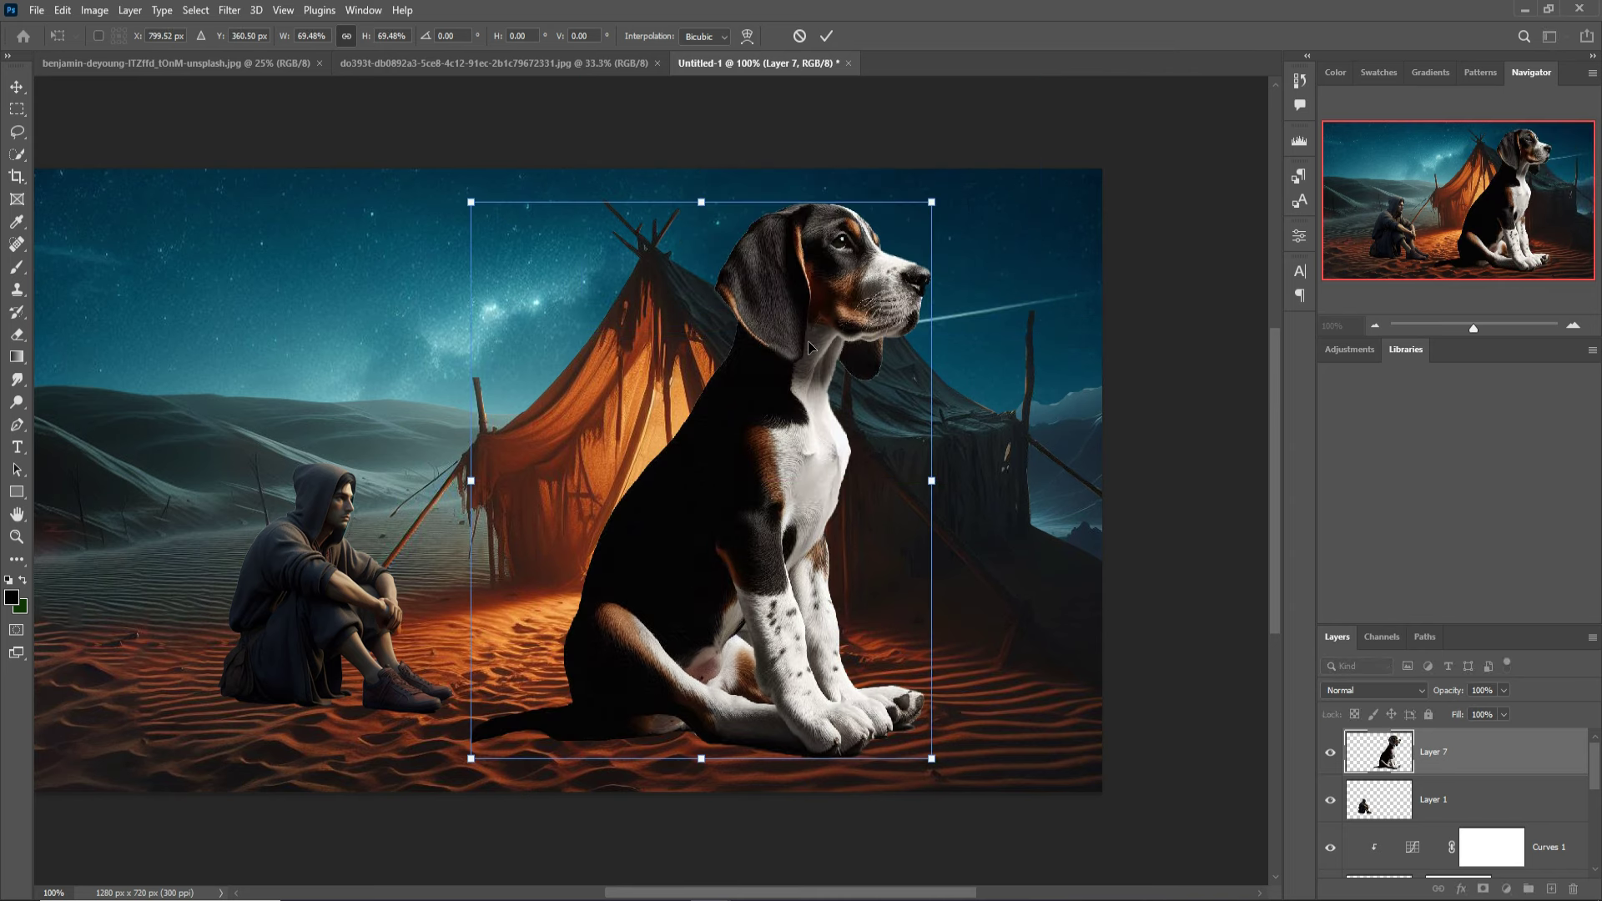
{"action": "key", "text": "ctrl+plus"}
{"action": "key", "text": "ctrl+plus"}
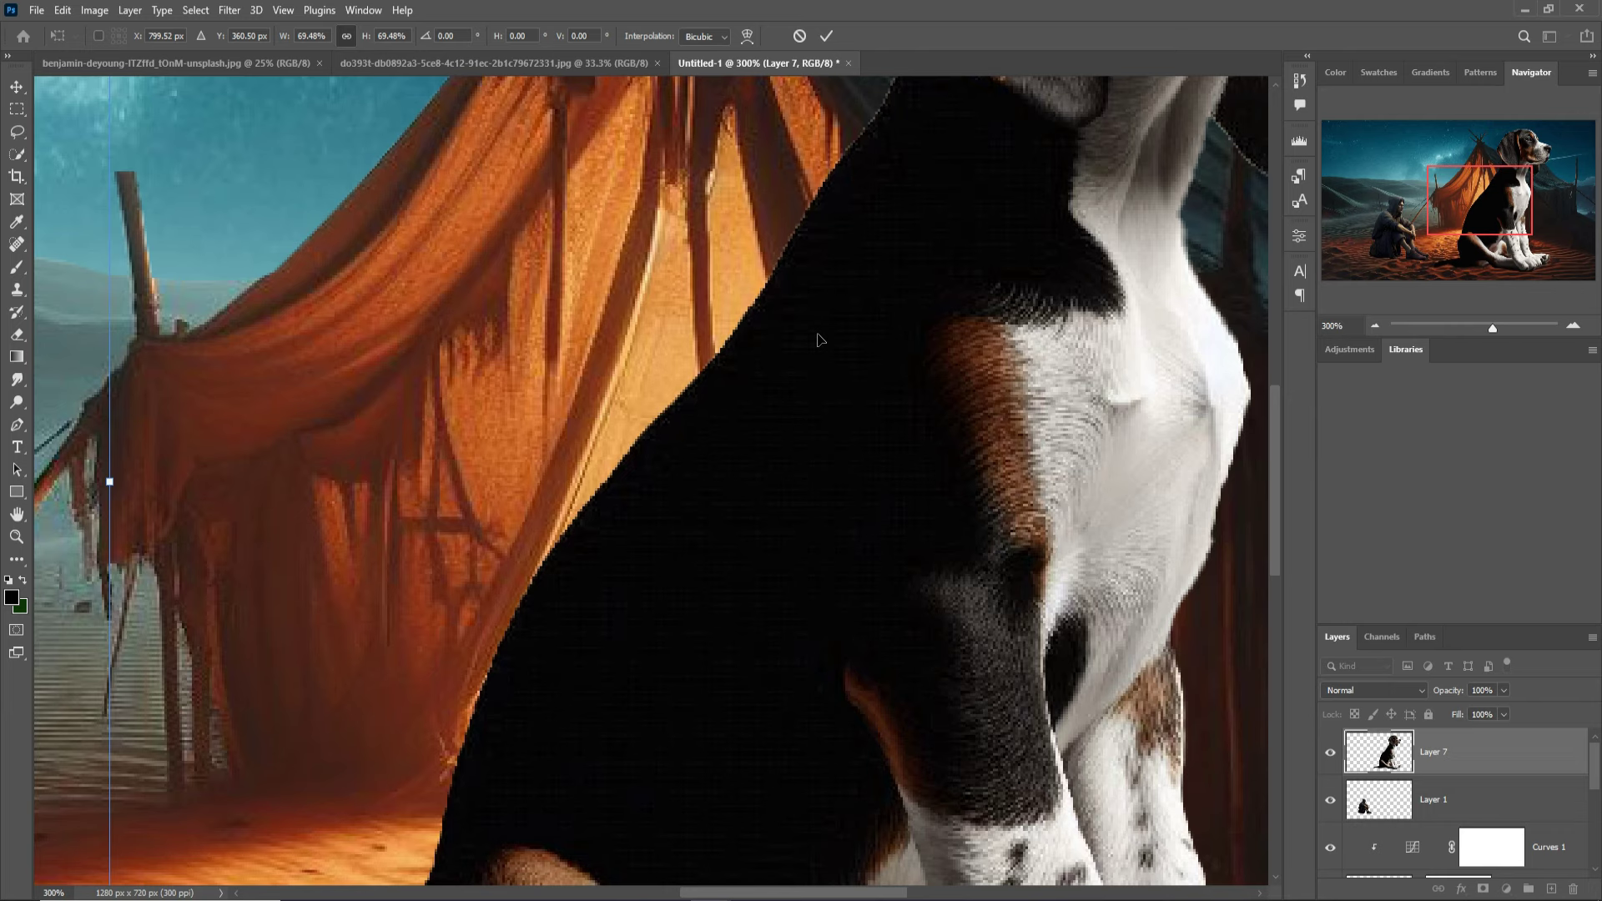
{"action": "left_click_drag", "start_coordinate": [1055, 597], "coordinate": [860, 276]}
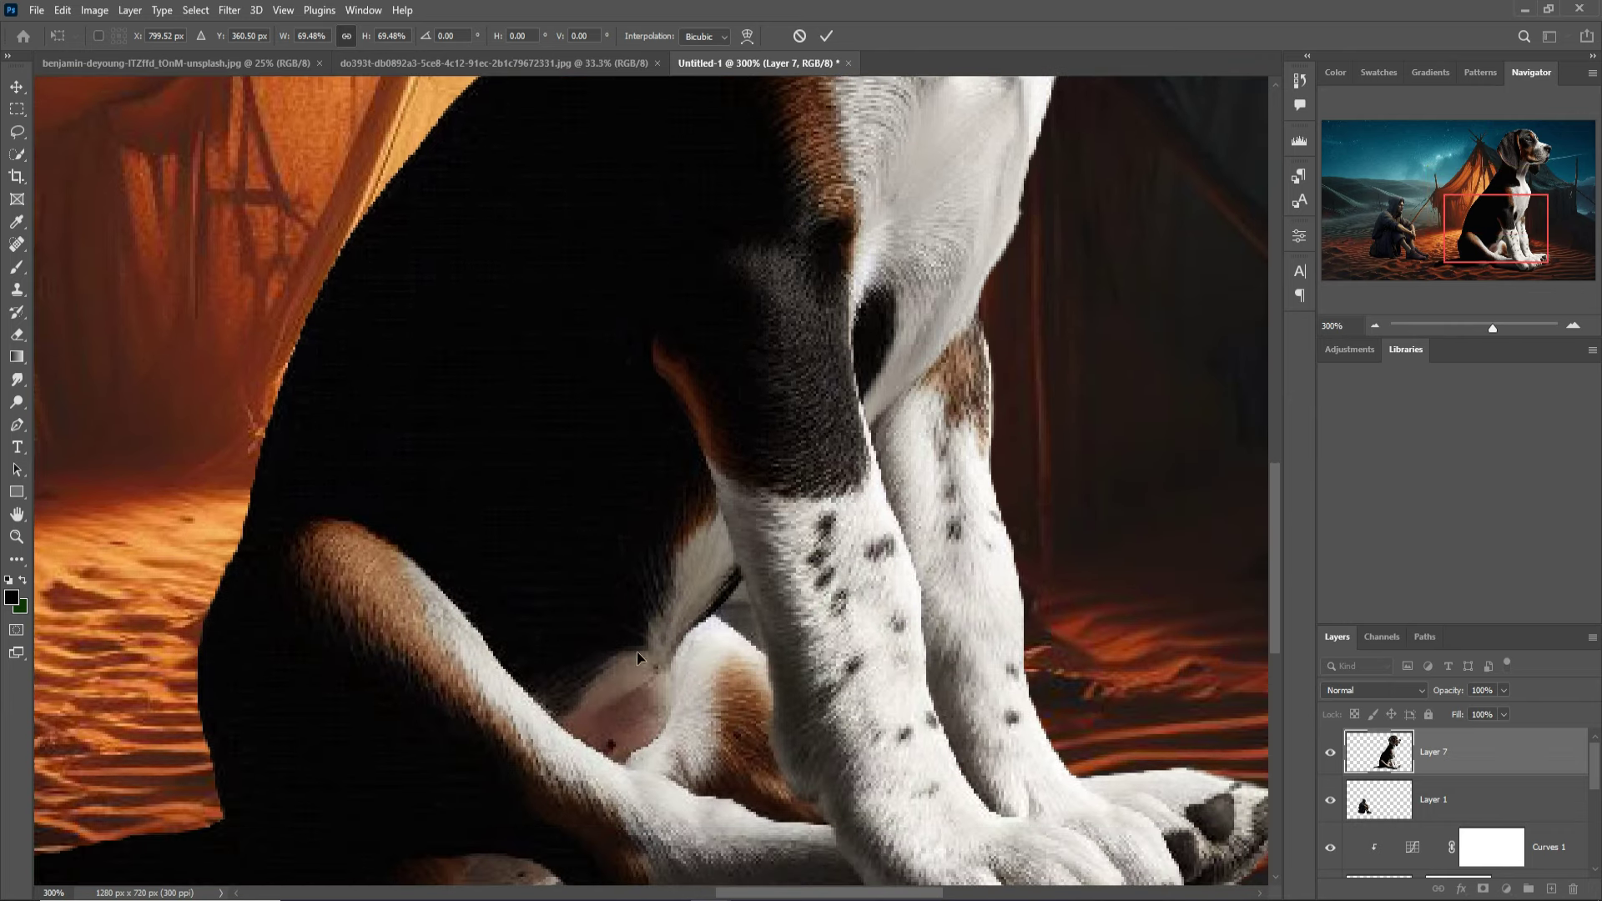
Lasso the leftover patch between the beagle's front legs on Layer 7, delete it, then deselect
{"action": "left_click", "coordinate": [18, 133]}
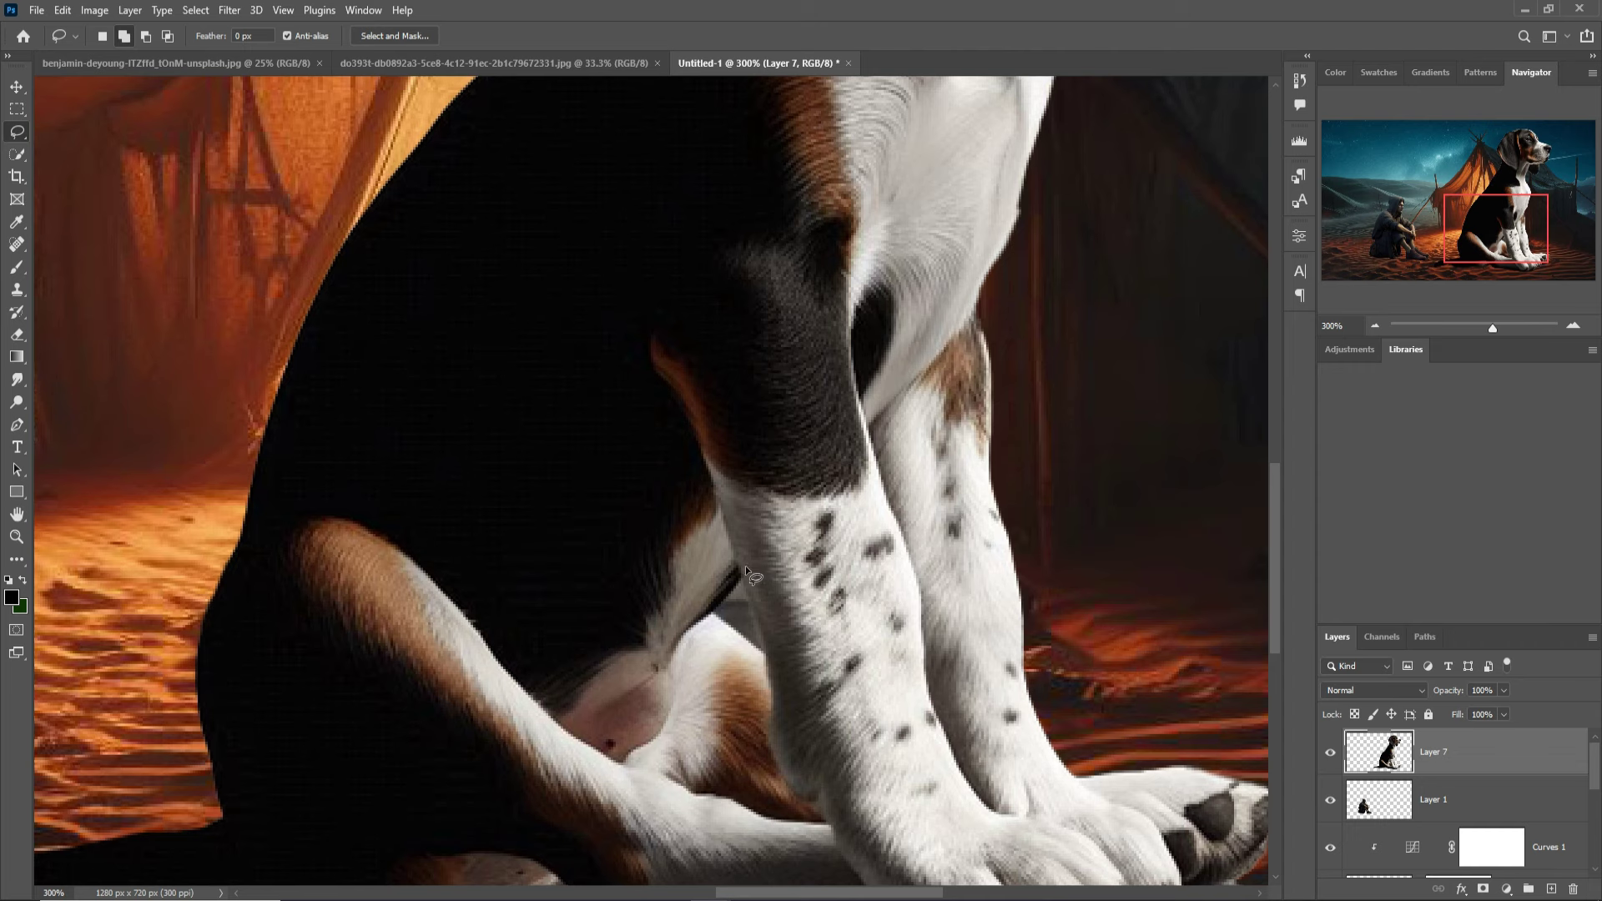
{"action": "scroll", "coordinate": [745, 557], "scroll_direction": "up", "scroll_amount": 1, "text": "alt"}
{"action": "scroll", "coordinate": [794, 584], "scroll_direction": "up", "scroll_amount": 1, "text": "alt"}
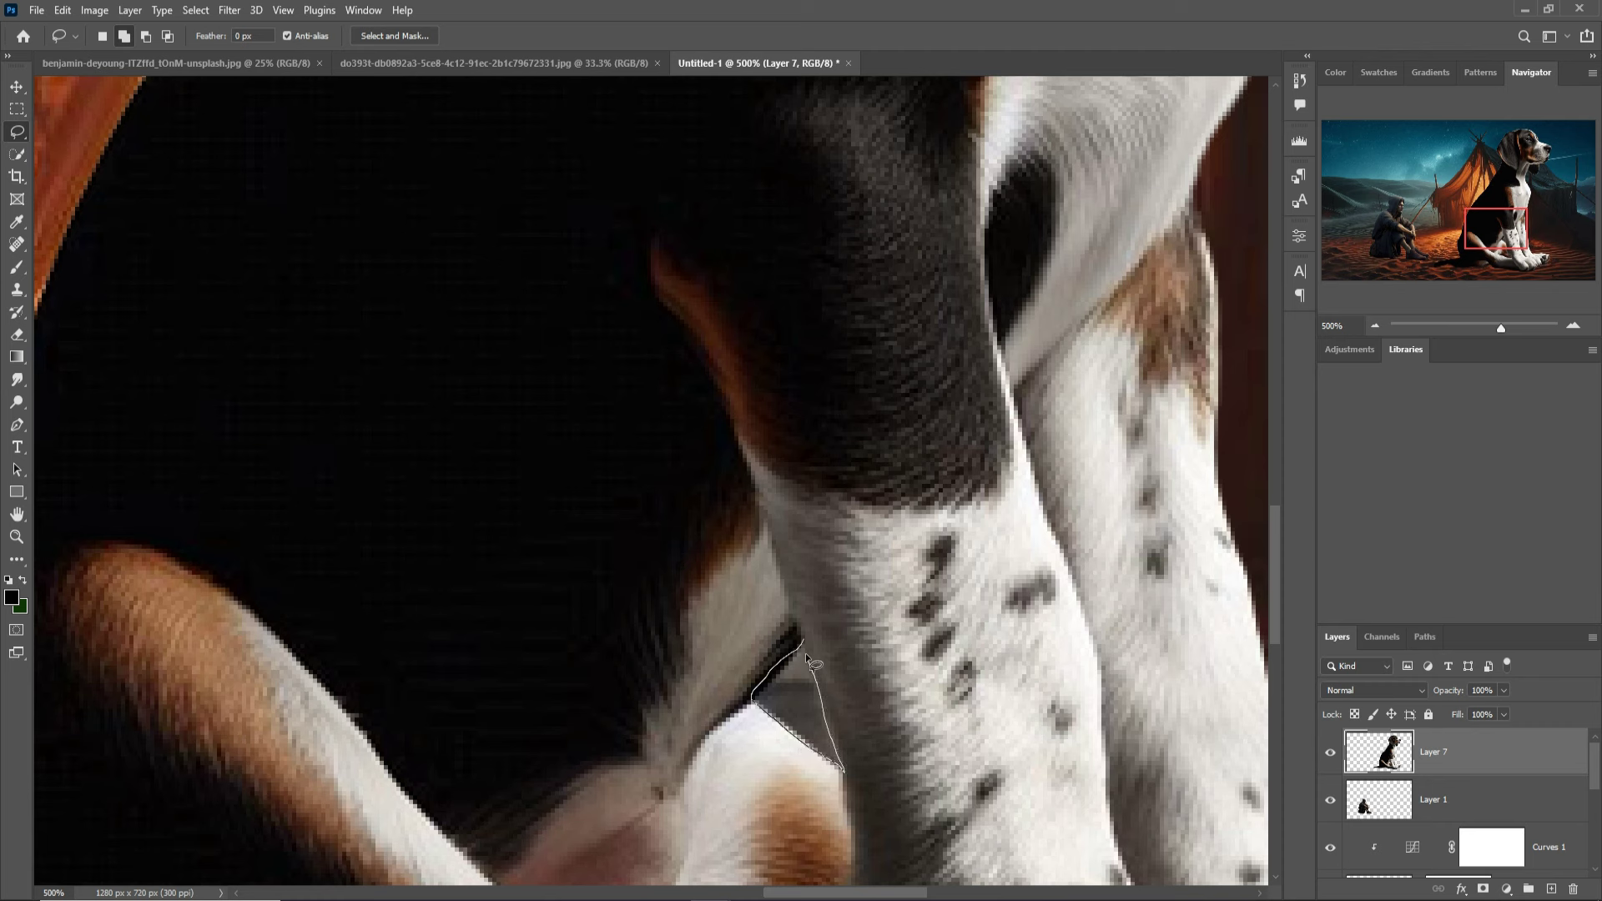
{"action": "left_click_drag", "start_coordinate": [806, 659], "coordinate": [802, 642]}
{"action": "key", "text": "Delete"}
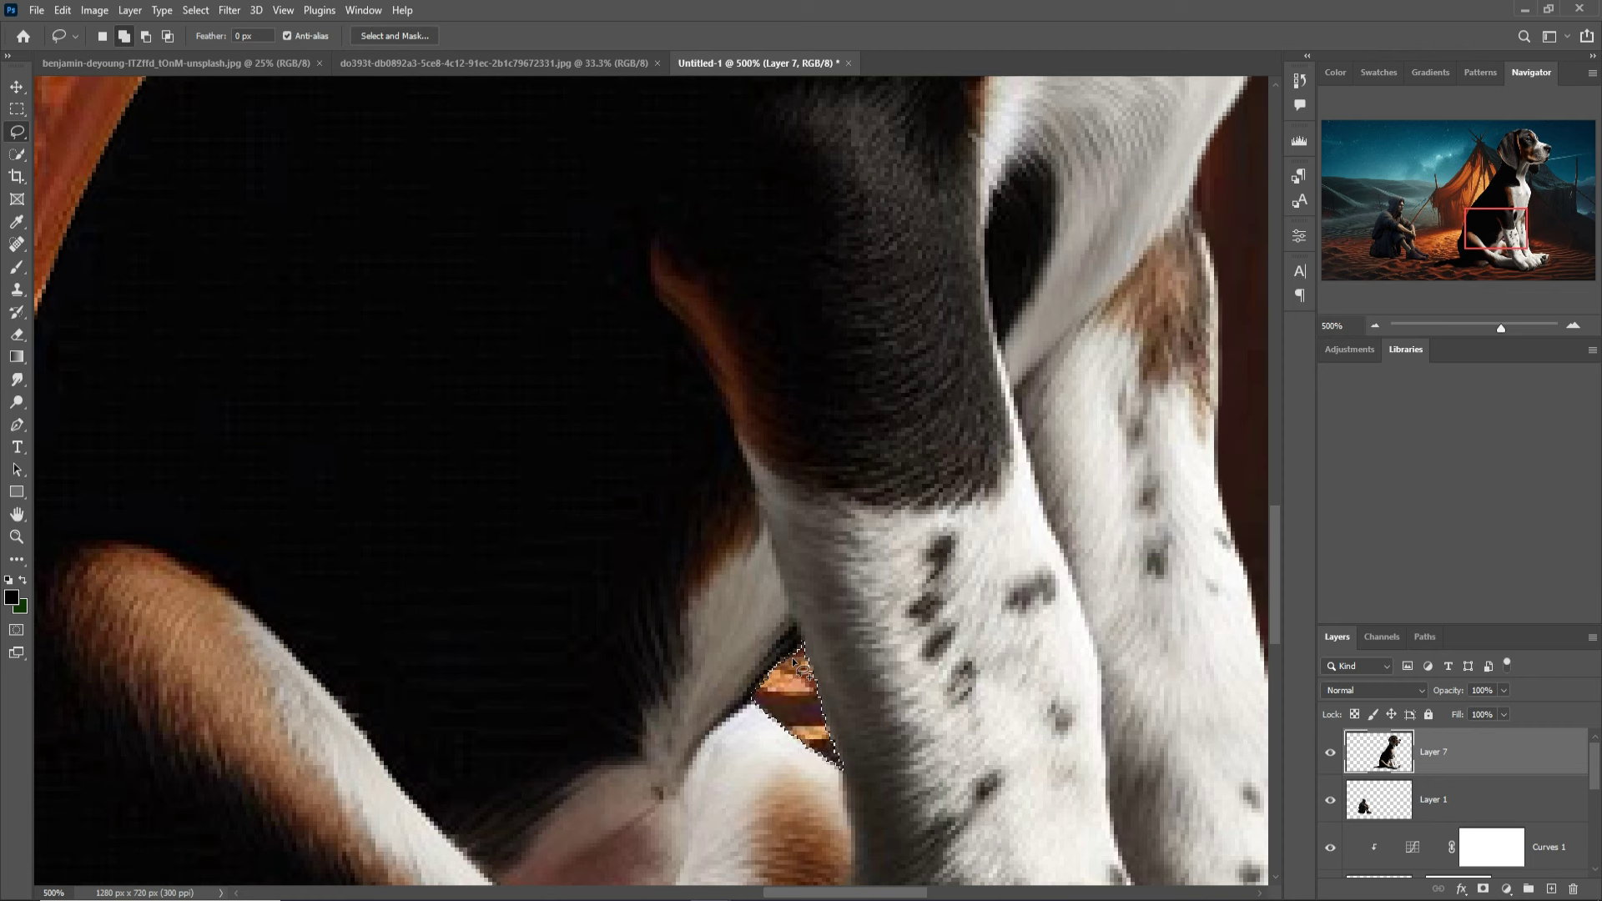
{"action": "left_click", "coordinate": [195, 10]}
{"action": "left_click", "coordinate": [208, 42]}
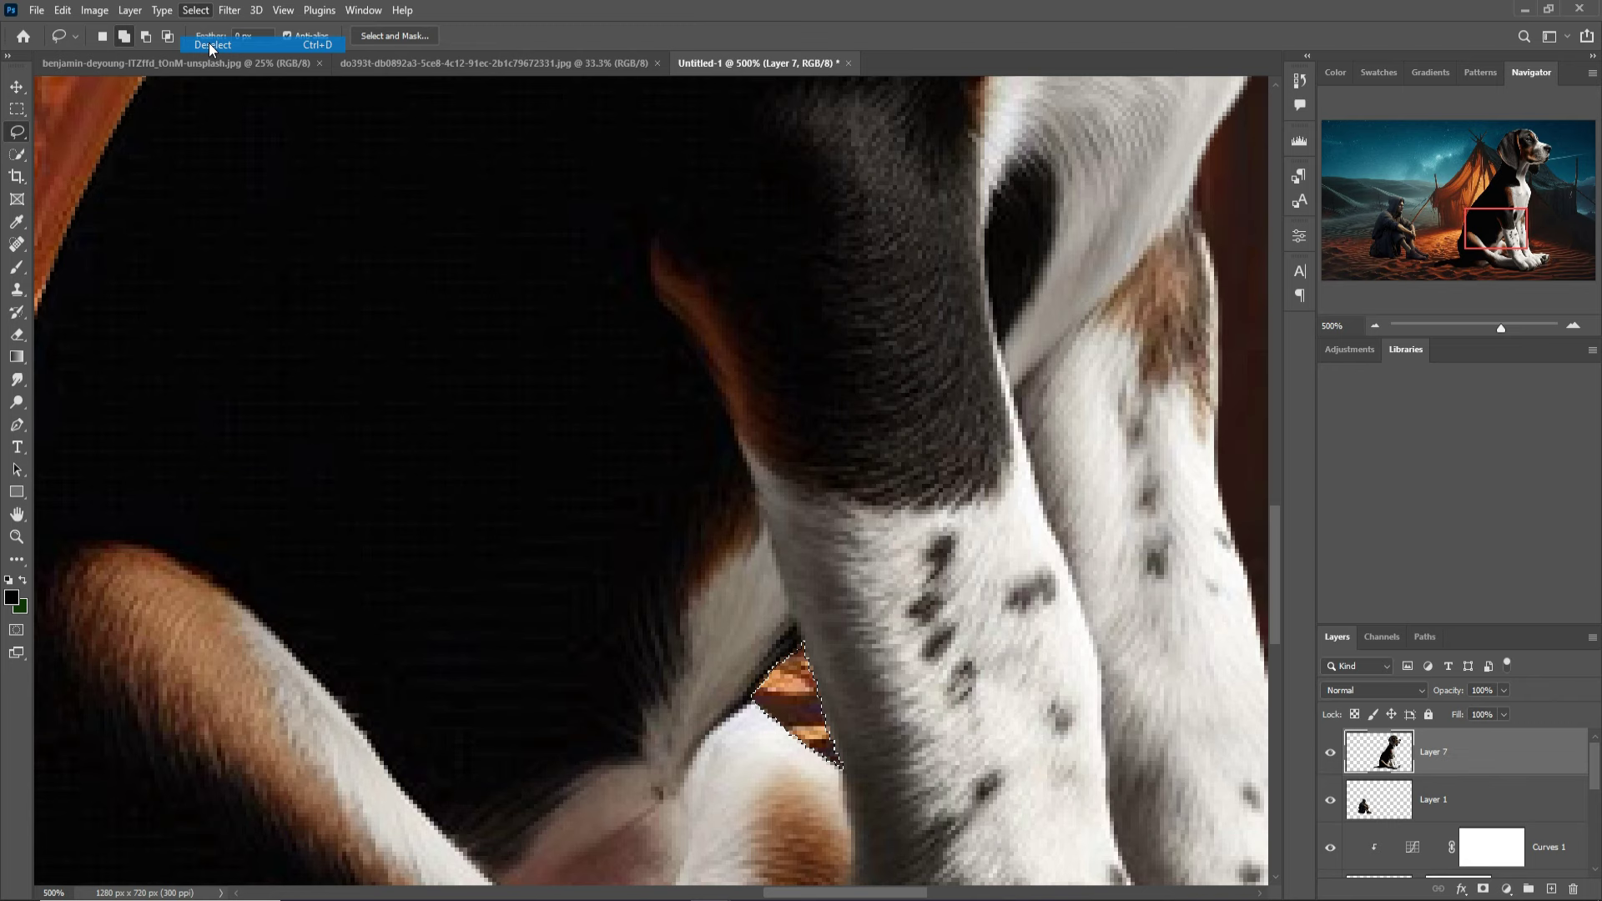
Scale the beagle down by the tent and flip it horizontally to face the man
{"action": "left_click", "coordinate": [18, 85]}
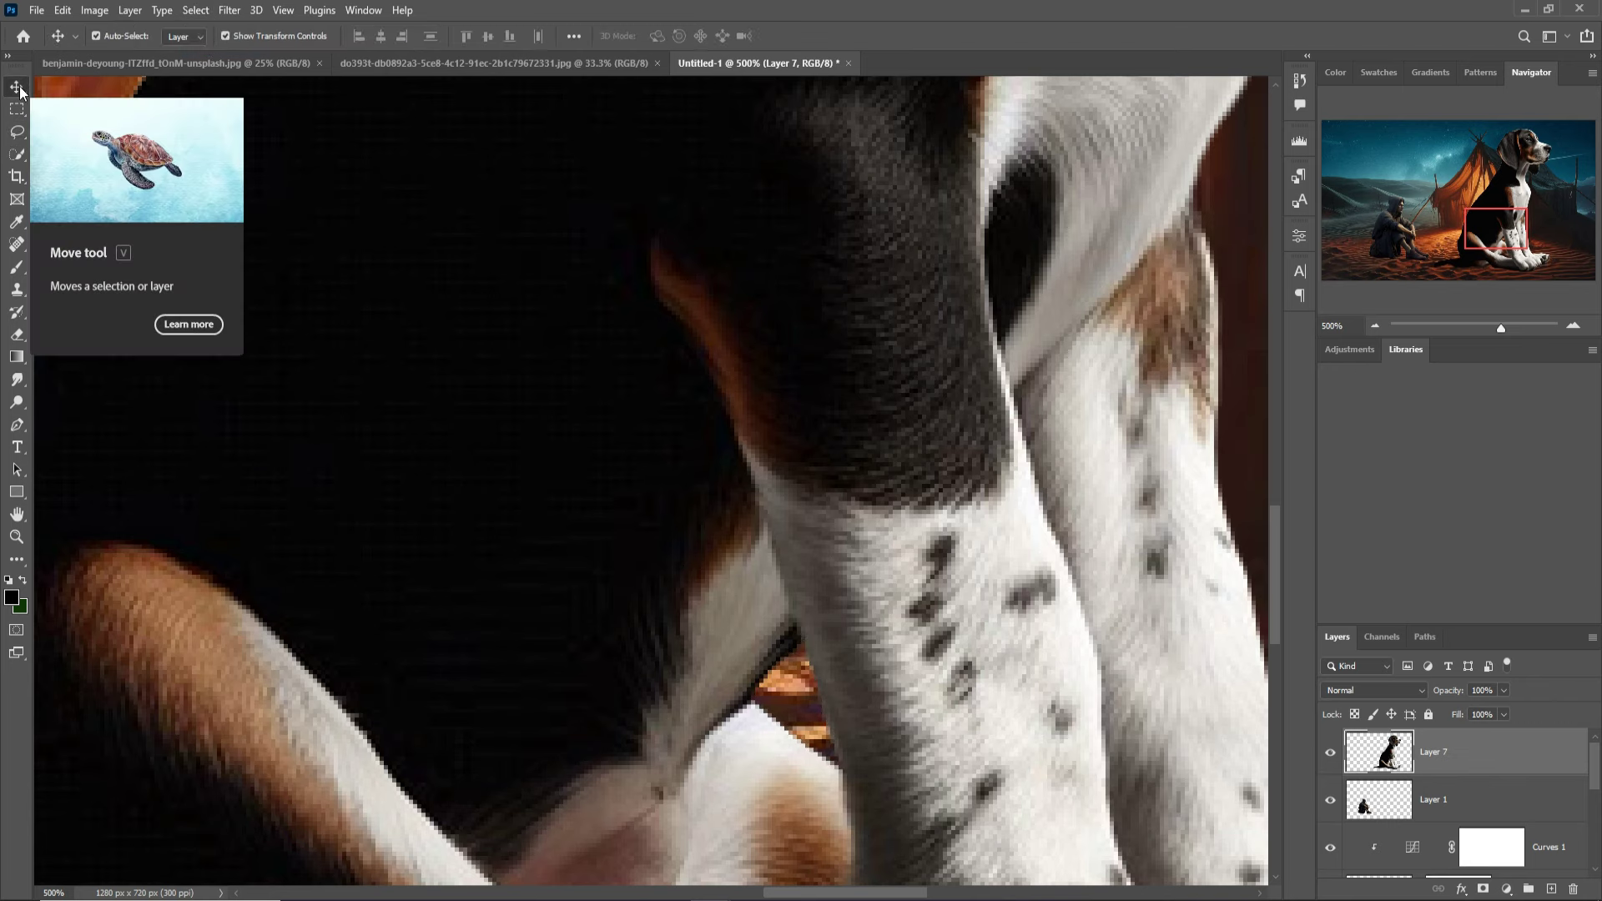
{"action": "key", "text": "ctrl+0"}
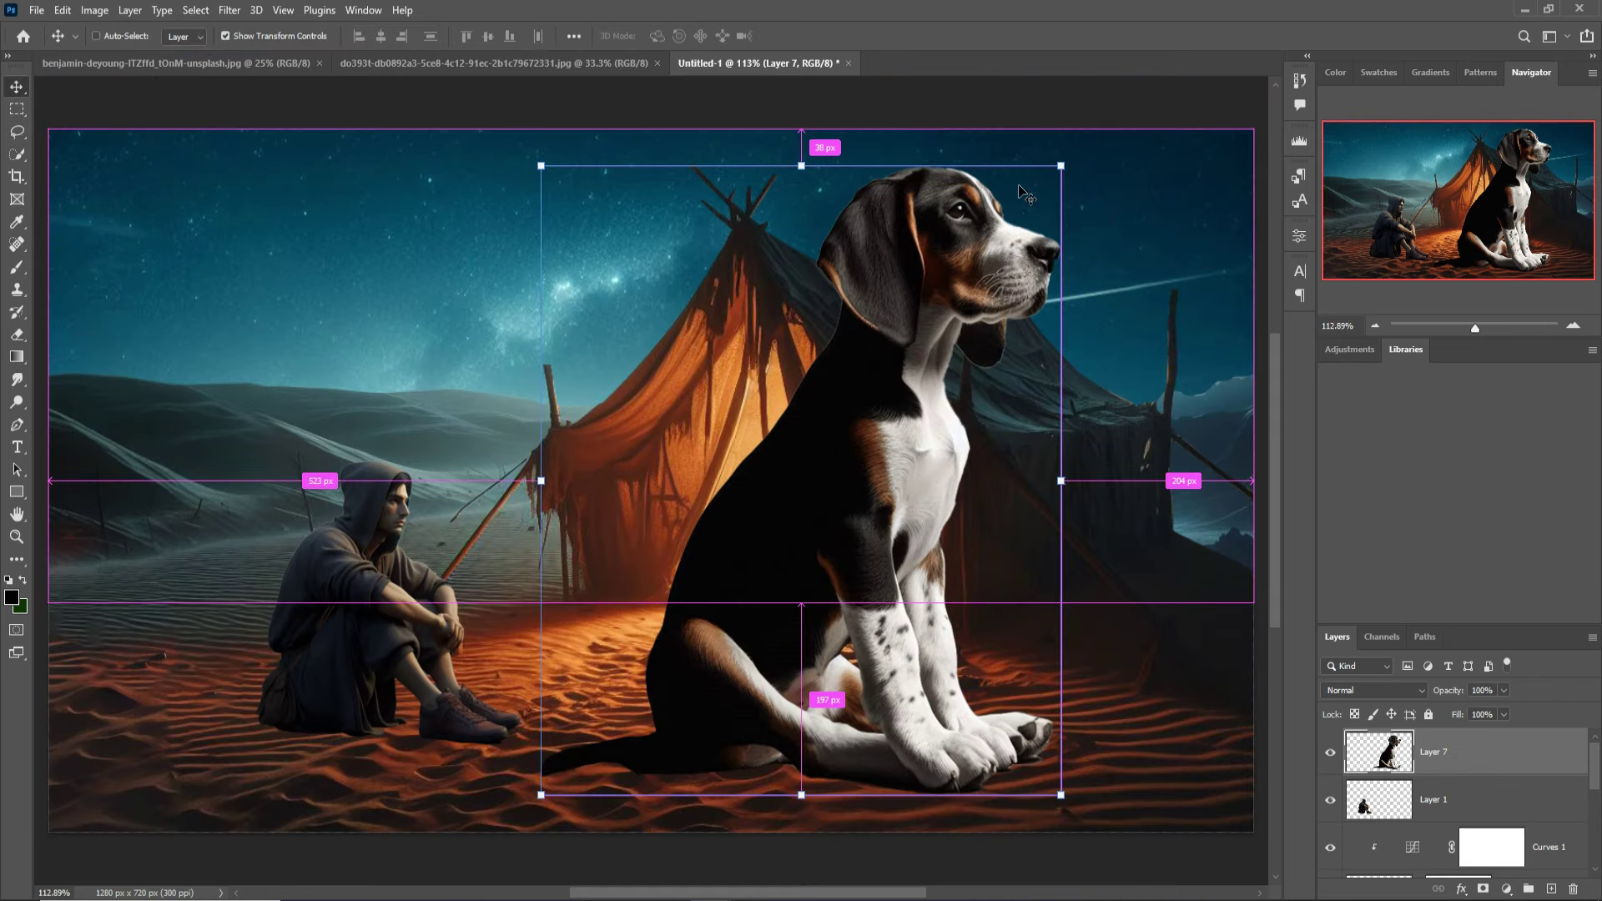
{"action": "left_click_drag", "start_coordinate": [1060, 165], "coordinate": [722, 582]}
{"action": "left_click_drag", "start_coordinate": [664, 657], "coordinate": [919, 603]}
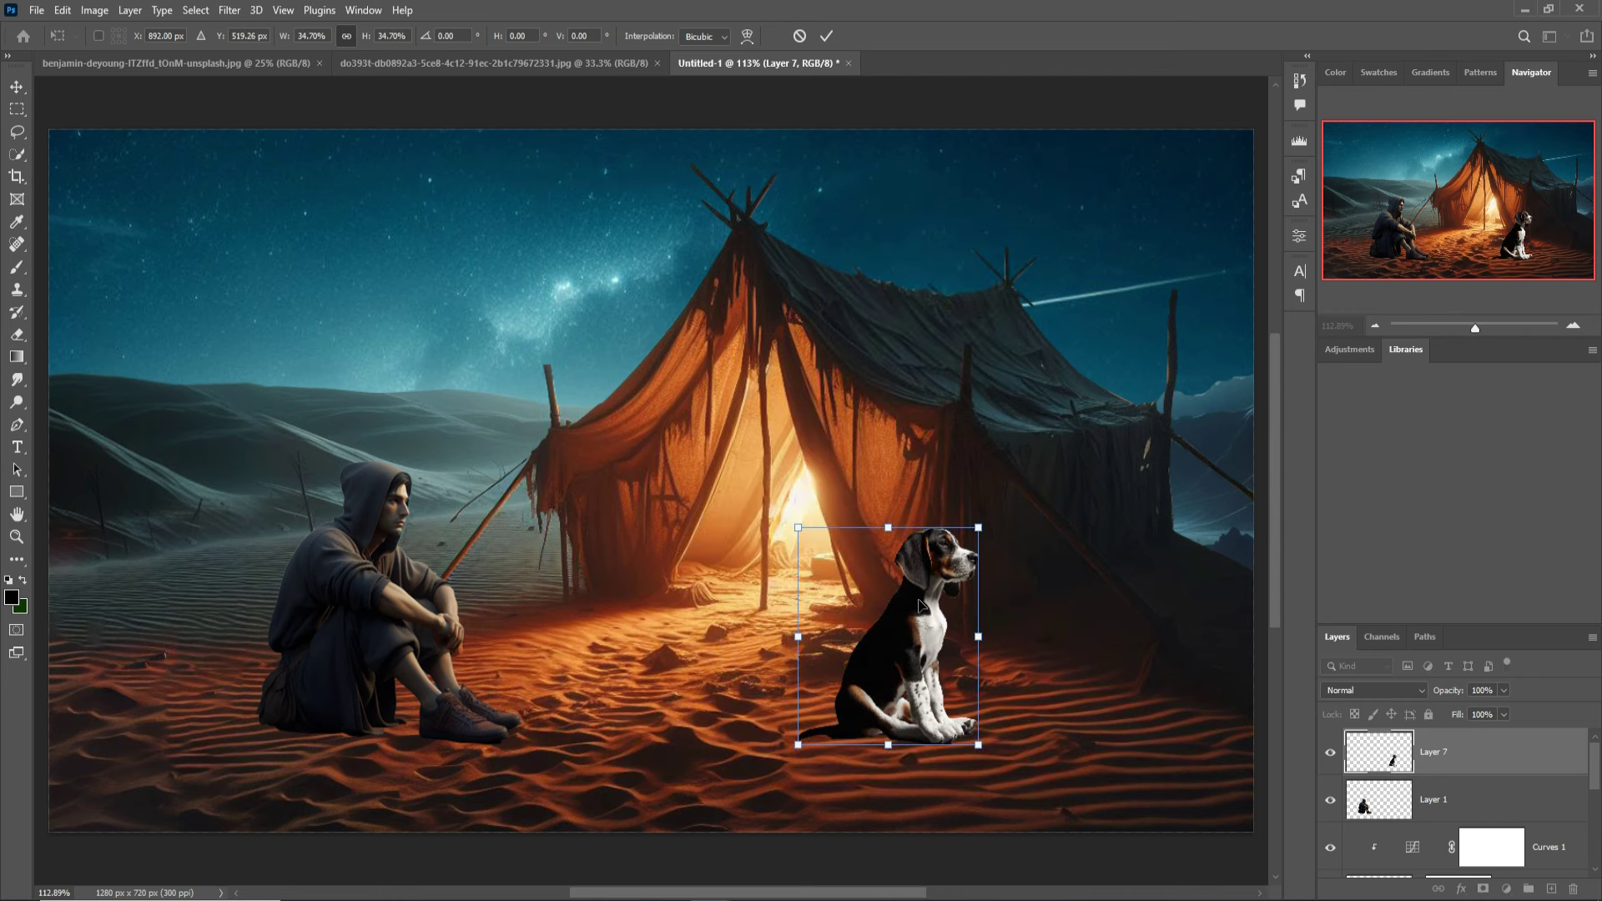
{"action": "left_click", "coordinate": [63, 10]}
{"action": "mouse_move", "coordinate": [89, 405]}
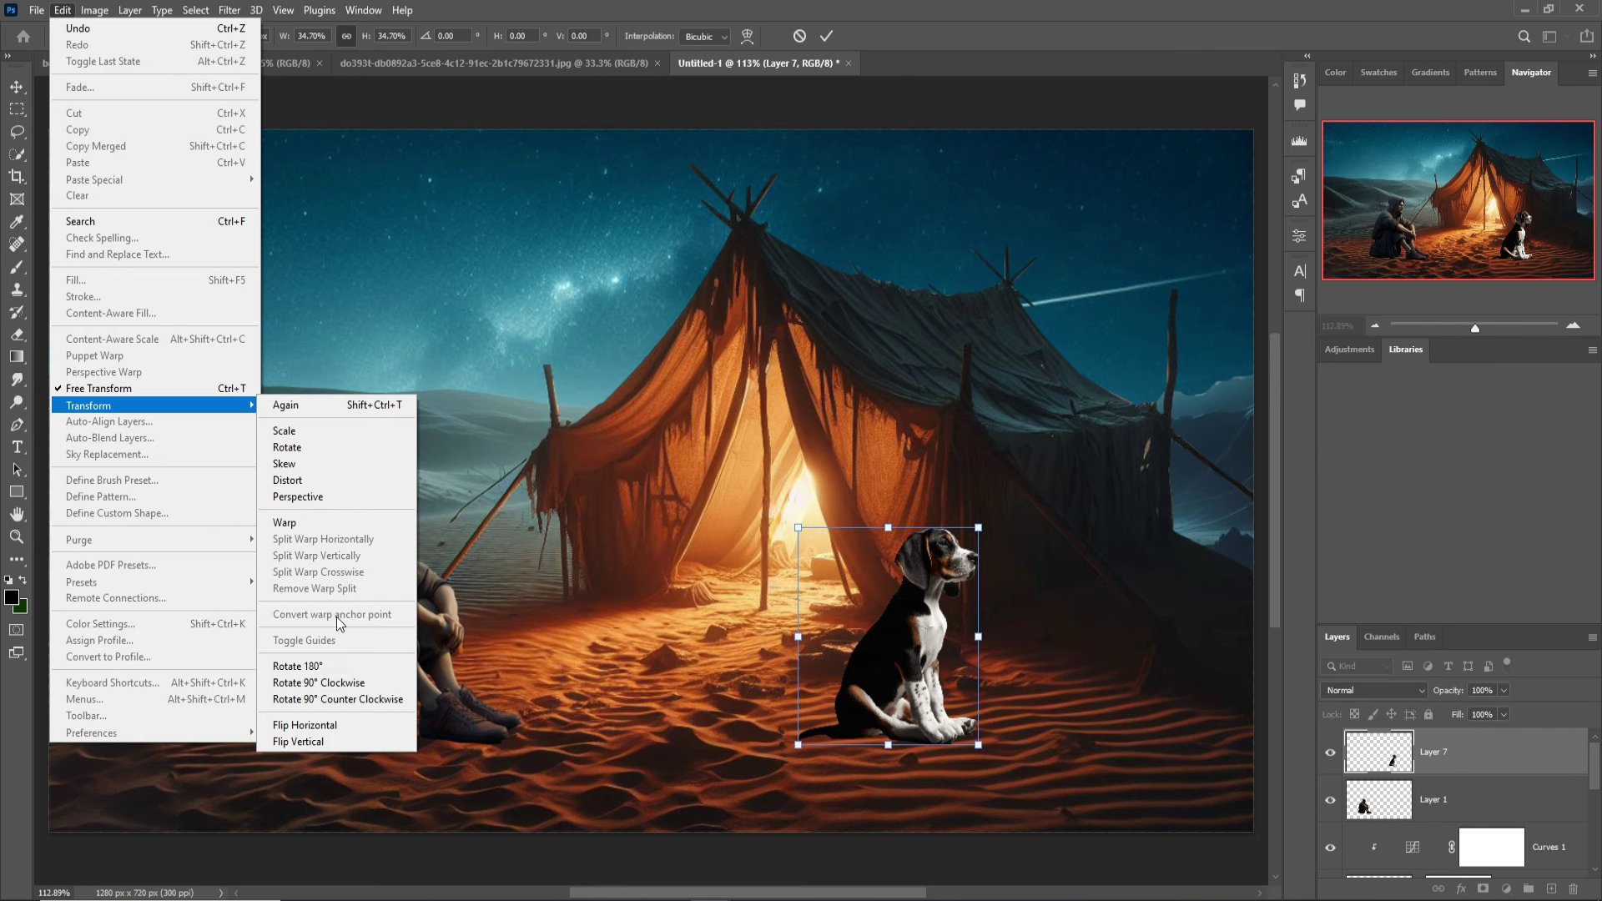
{"action": "left_click", "coordinate": [333, 725]}
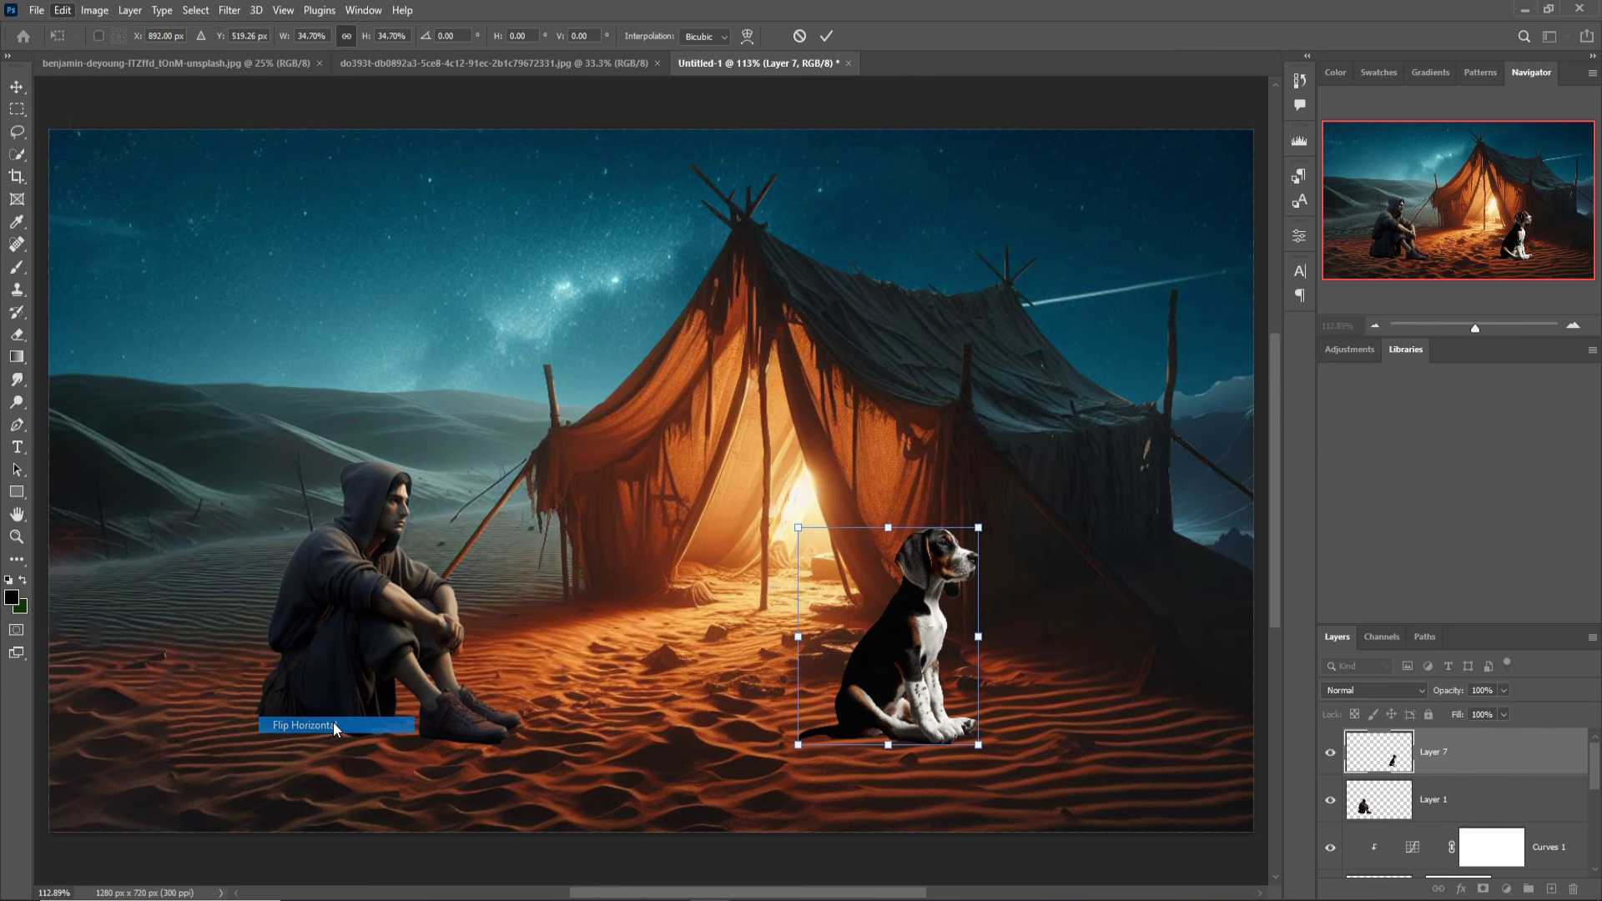
Fine-tune the beagle to about 31% on the sand right of the tent entrance, then commit and nudge it up
{"action": "left_click_drag", "start_coordinate": [837, 654], "coordinate": [836, 688]}
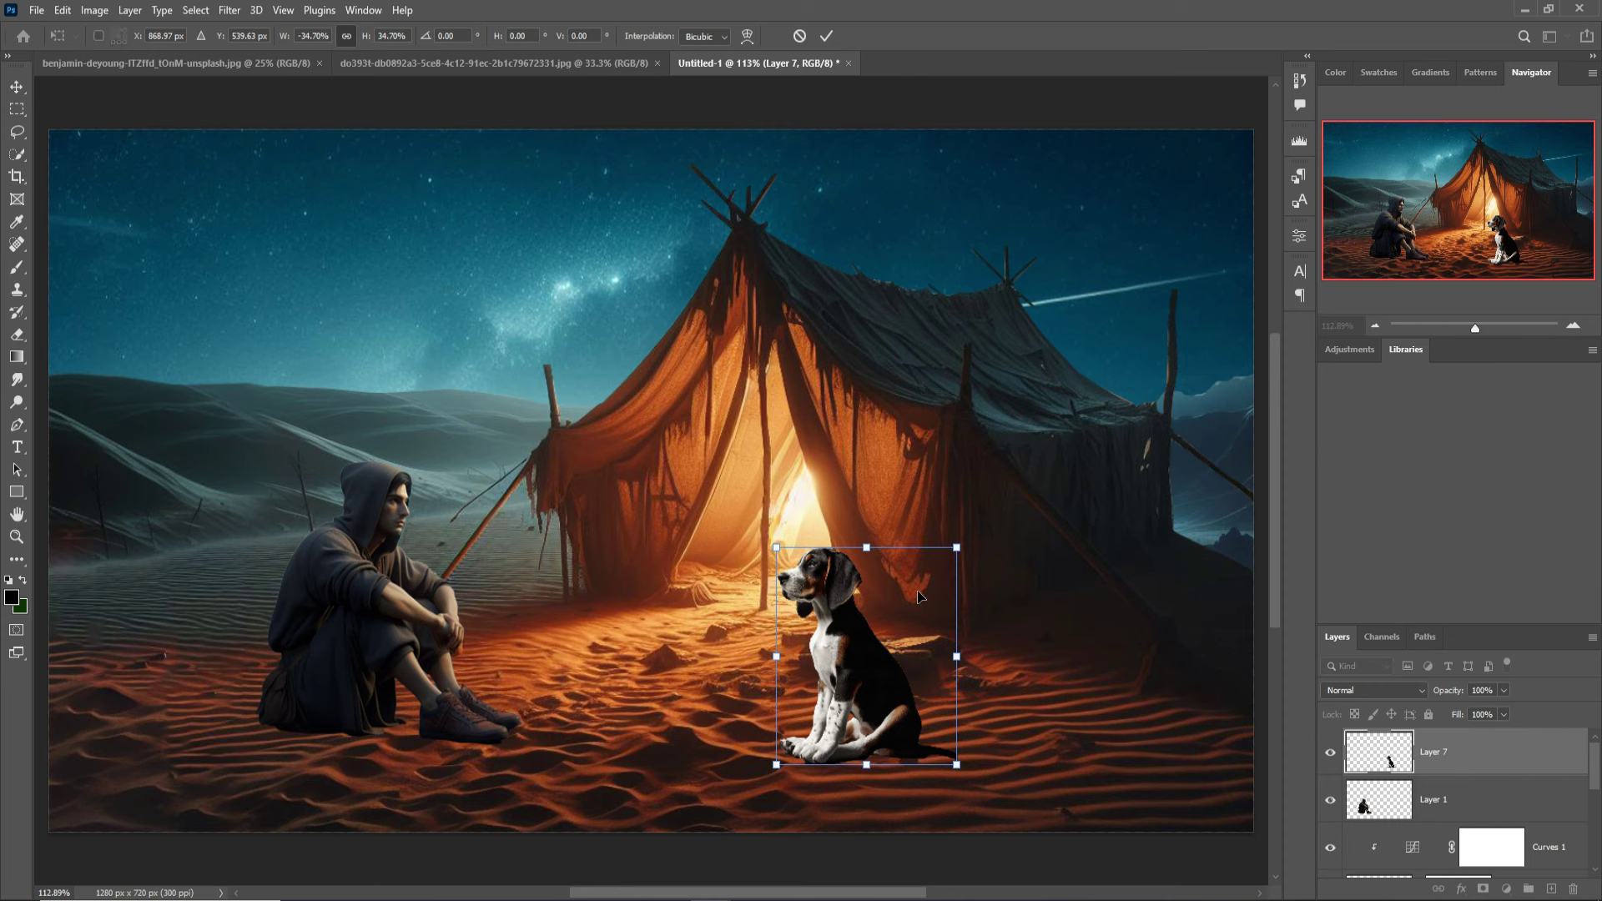
{"action": "left_click_drag", "start_coordinate": [965, 560], "coordinate": [955, 570]}
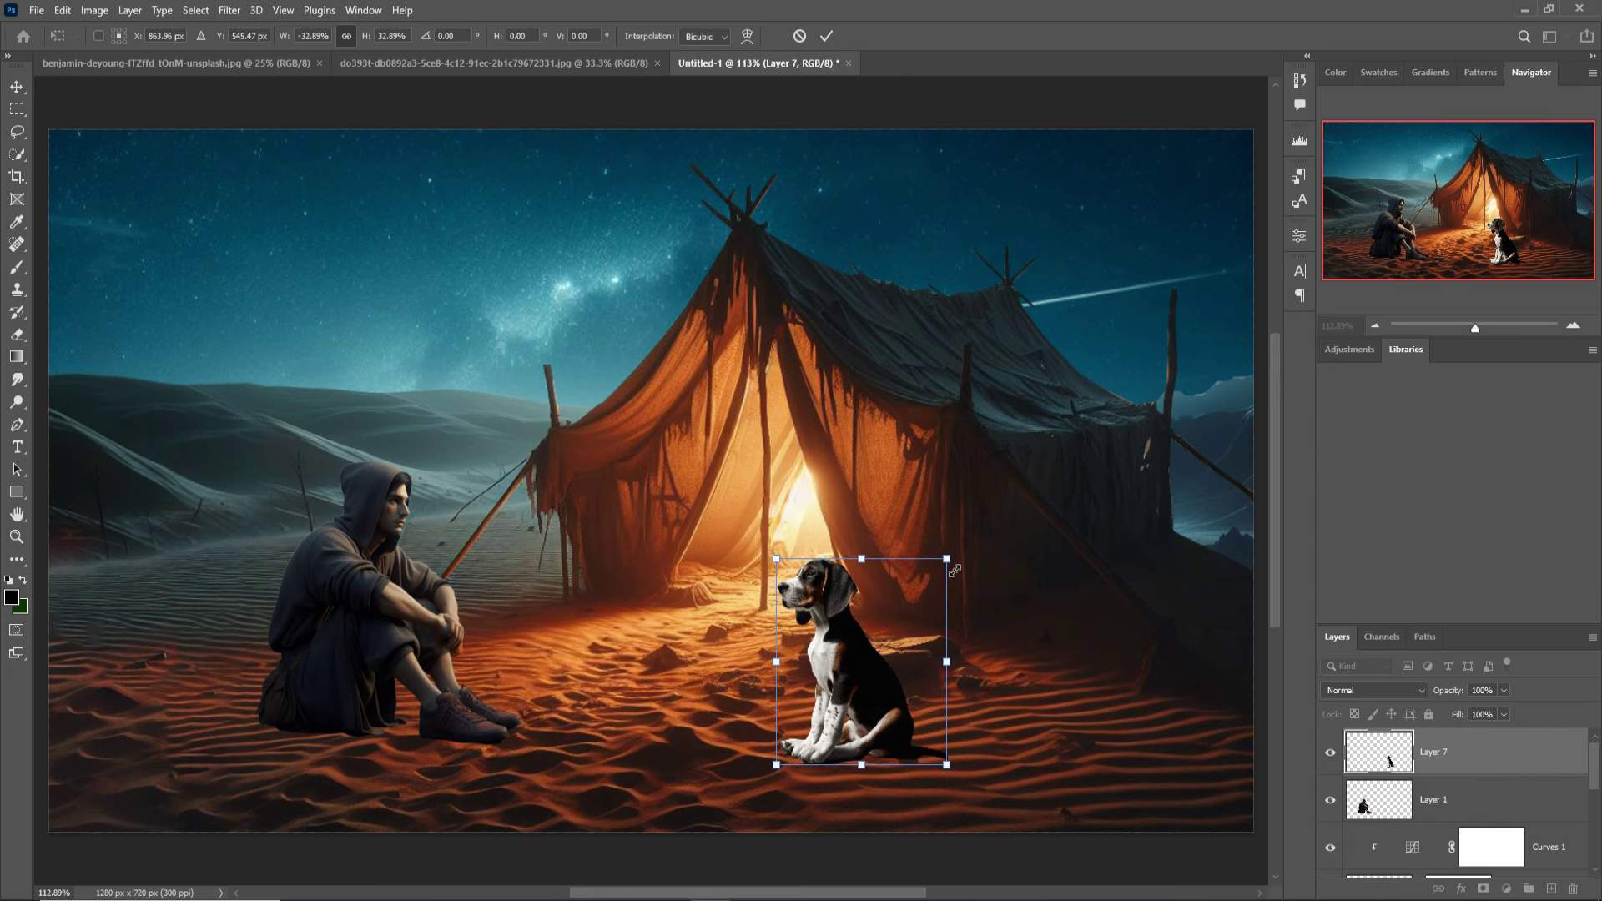
{"action": "left_click_drag", "start_coordinate": [868, 738], "coordinate": [912, 724]}
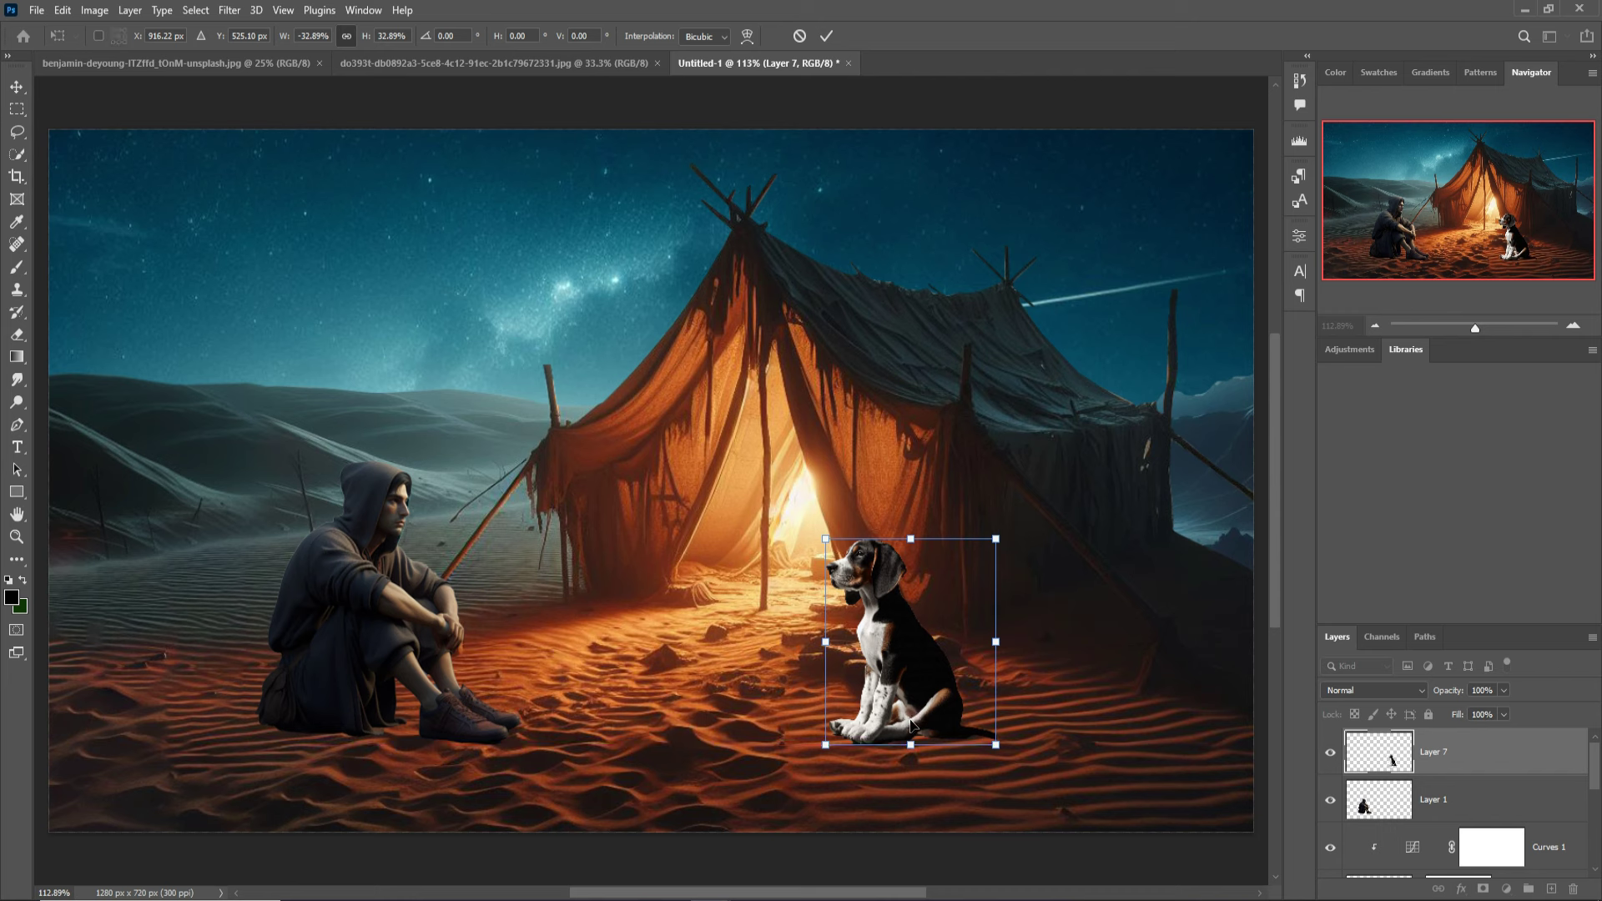
{"action": "left_click_drag", "start_coordinate": [912, 725], "coordinate": [936, 719]}
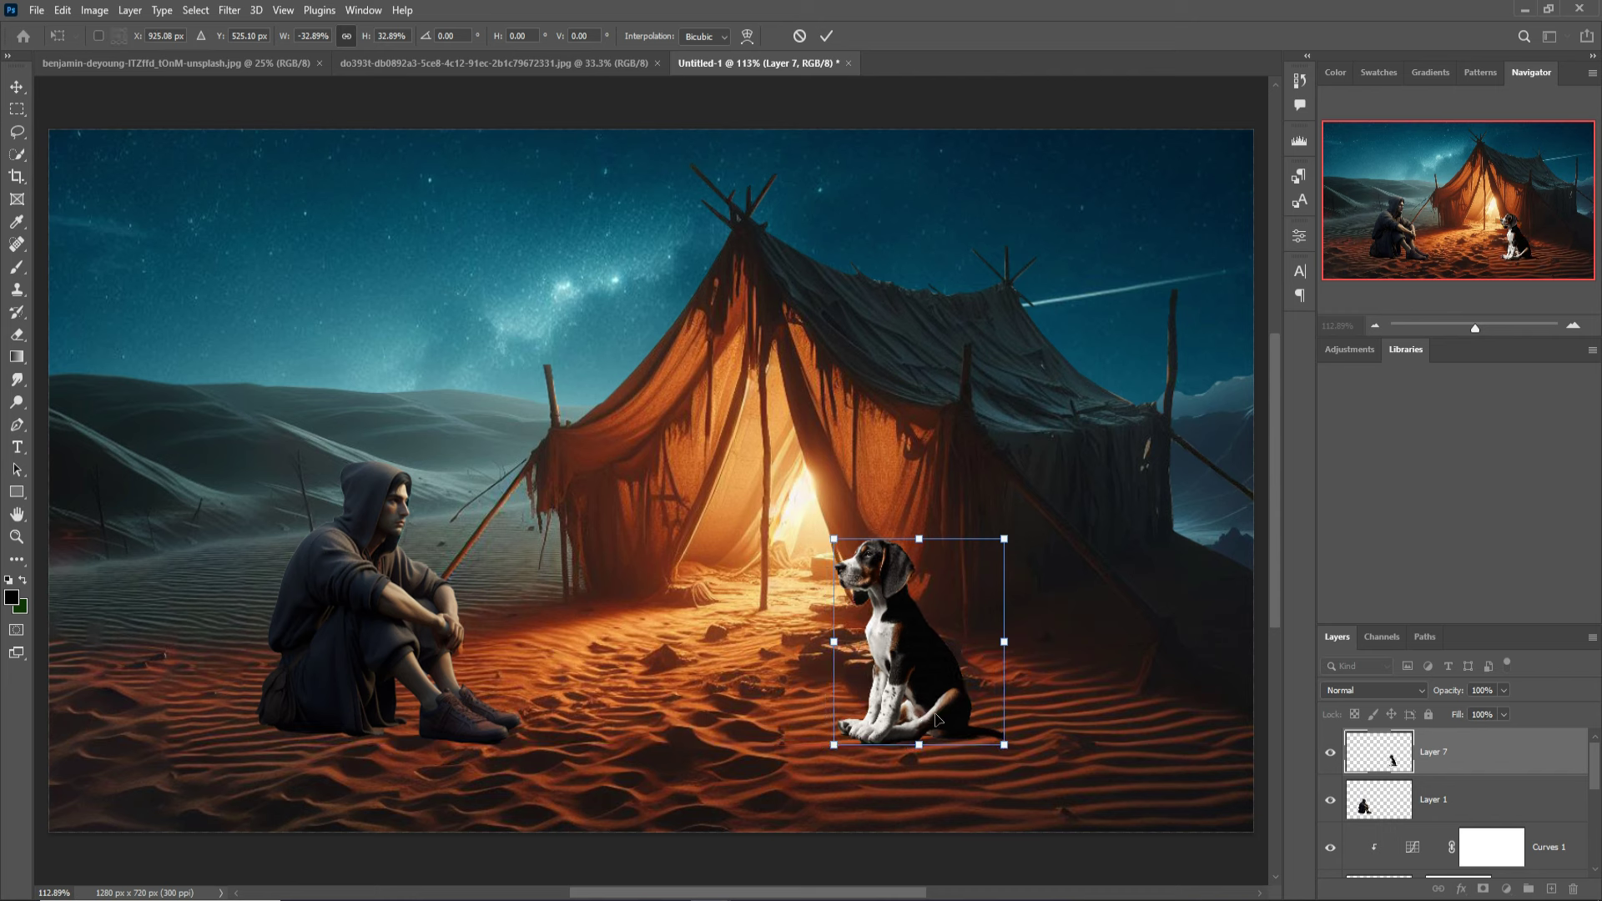
{"action": "left_click_drag", "start_coordinate": [1020, 551], "coordinate": [1010, 567]}
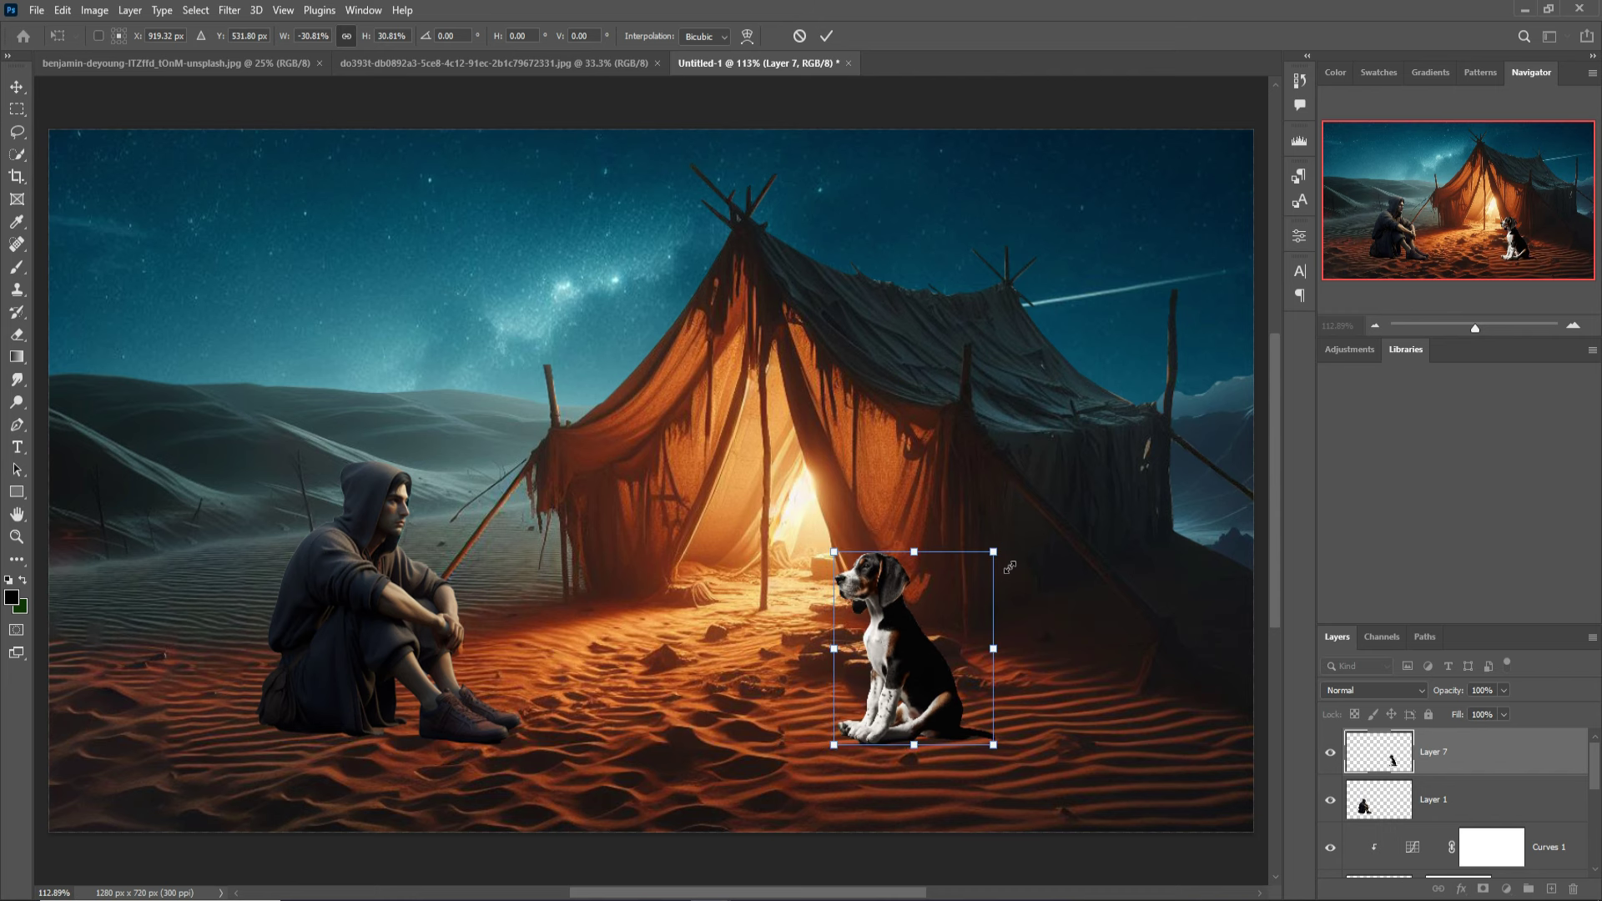
{"action": "left_click_drag", "start_coordinate": [936, 707], "coordinate": [943, 703]}
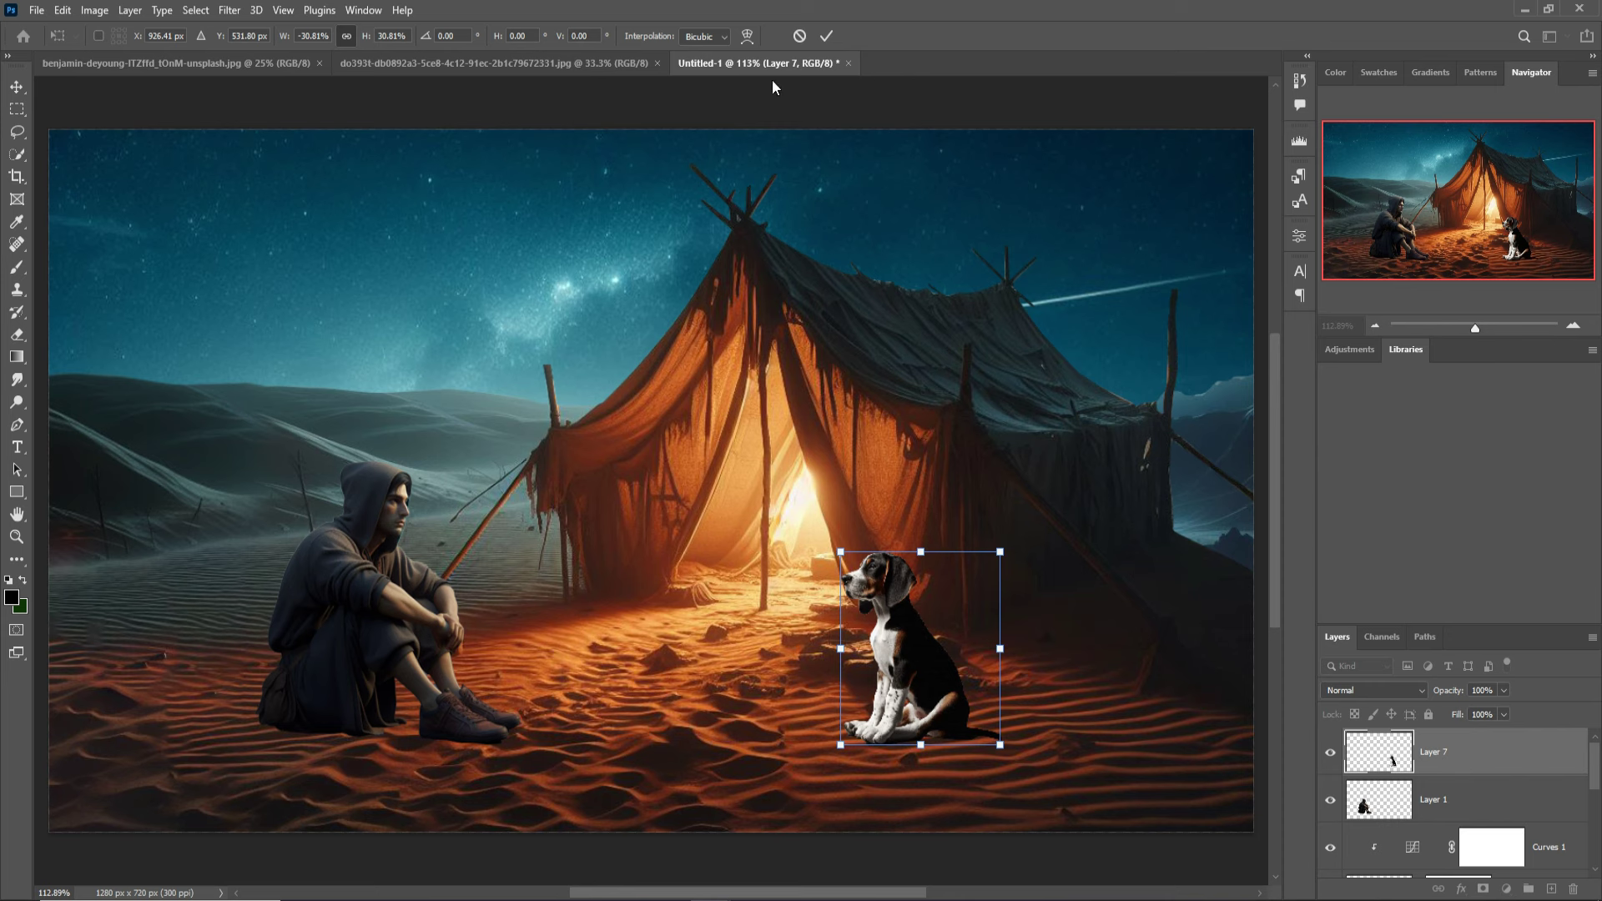
{"action": "left_click", "coordinate": [827, 36]}
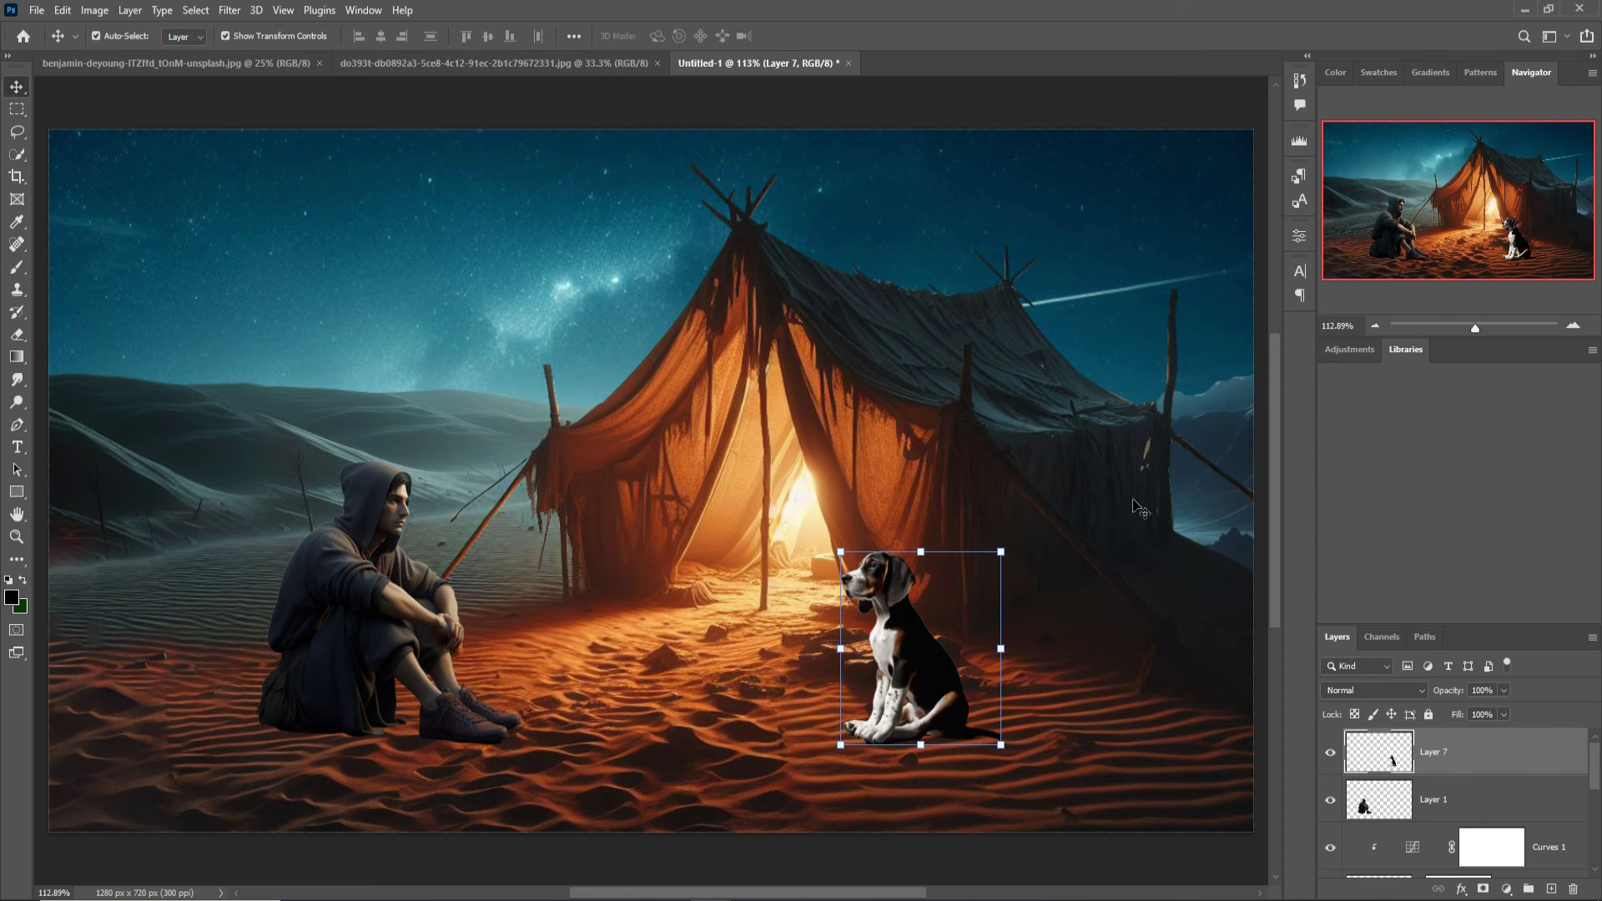
{"action": "key", "text": "Up"}
{"action": "key", "text": "Up"}
{"action": "key", "text": "Up"}
{"action": "key", "text": "Up"}
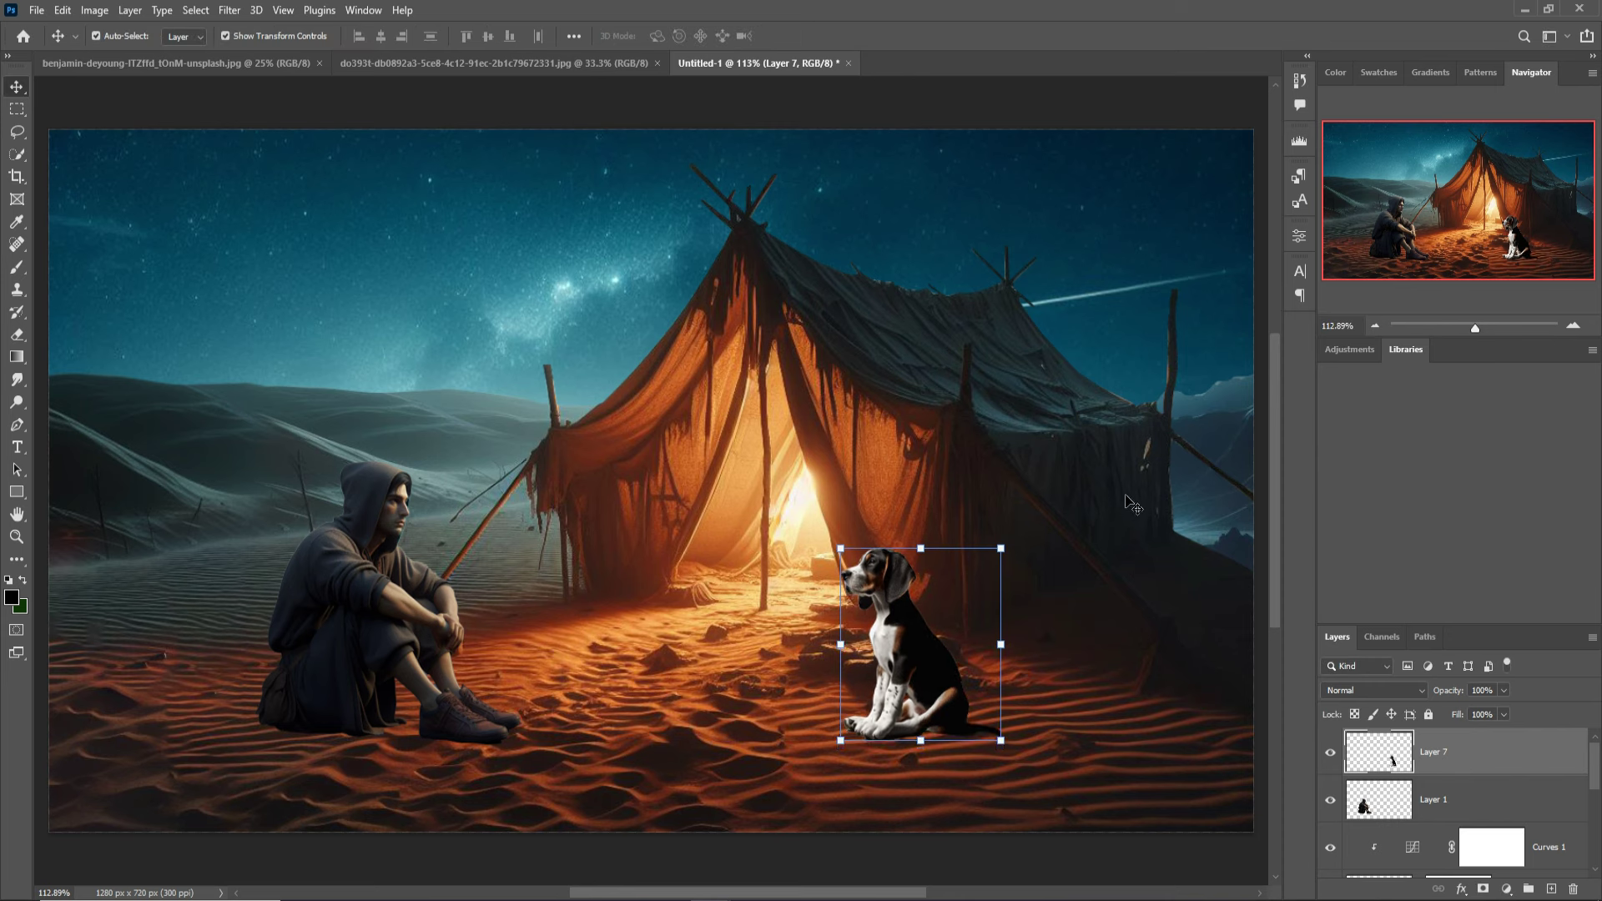
{"action": "left_click", "coordinate": [1499, 798]}
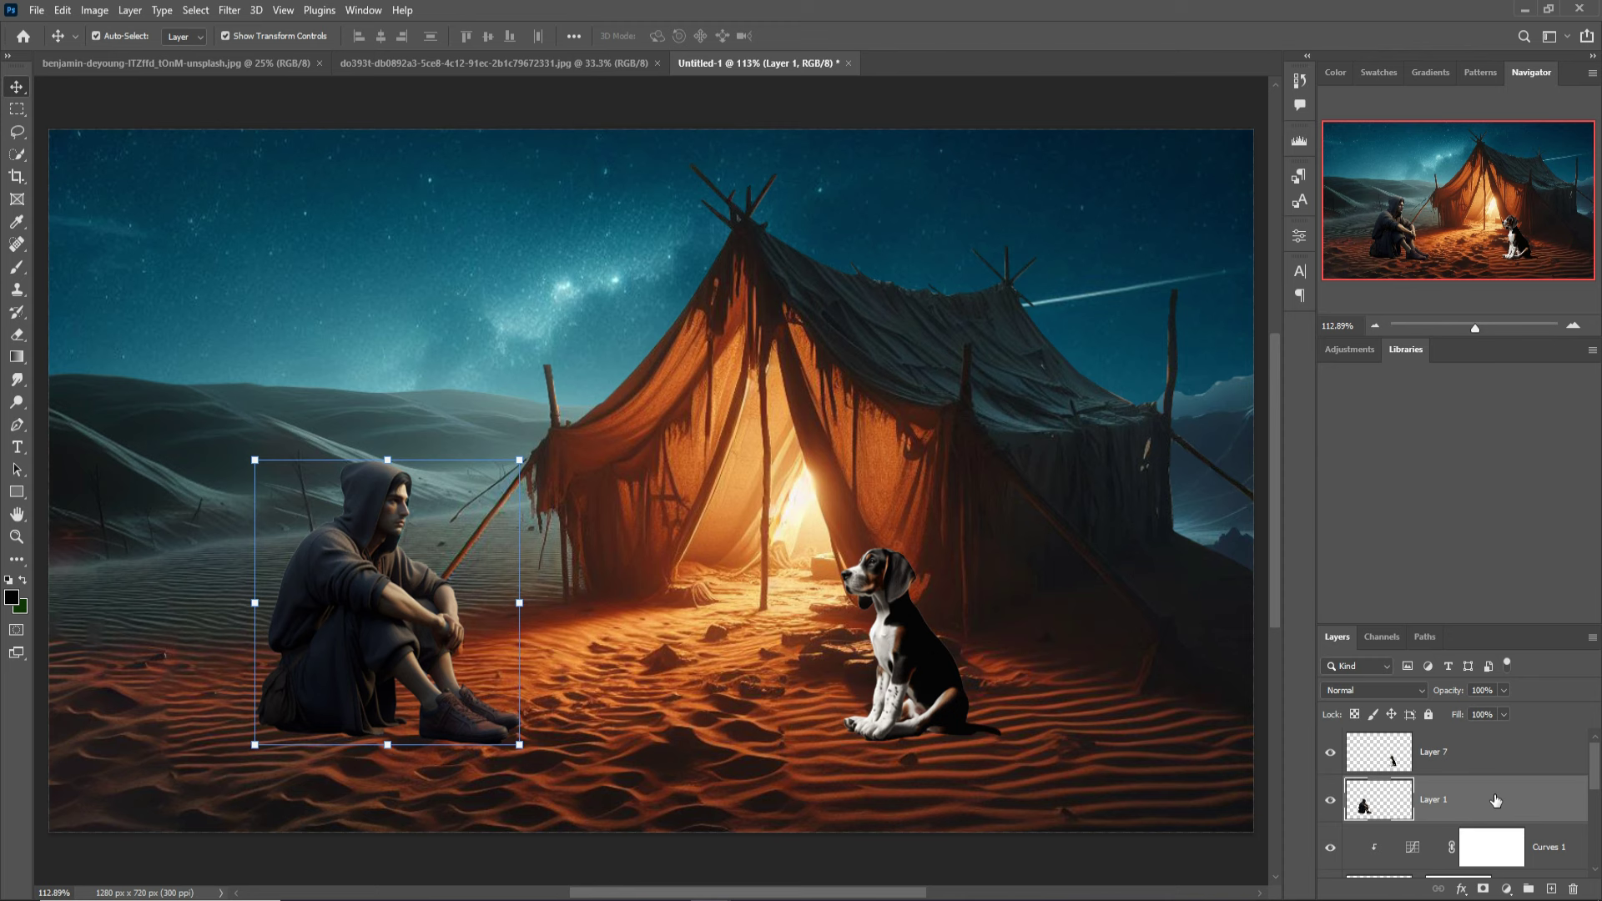
Add a new layer above Layer 1 and set the Brush to 100% flow for the shadow
{"action": "left_click", "coordinate": [1551, 889]}
{"action": "left_click", "coordinate": [17, 267]}
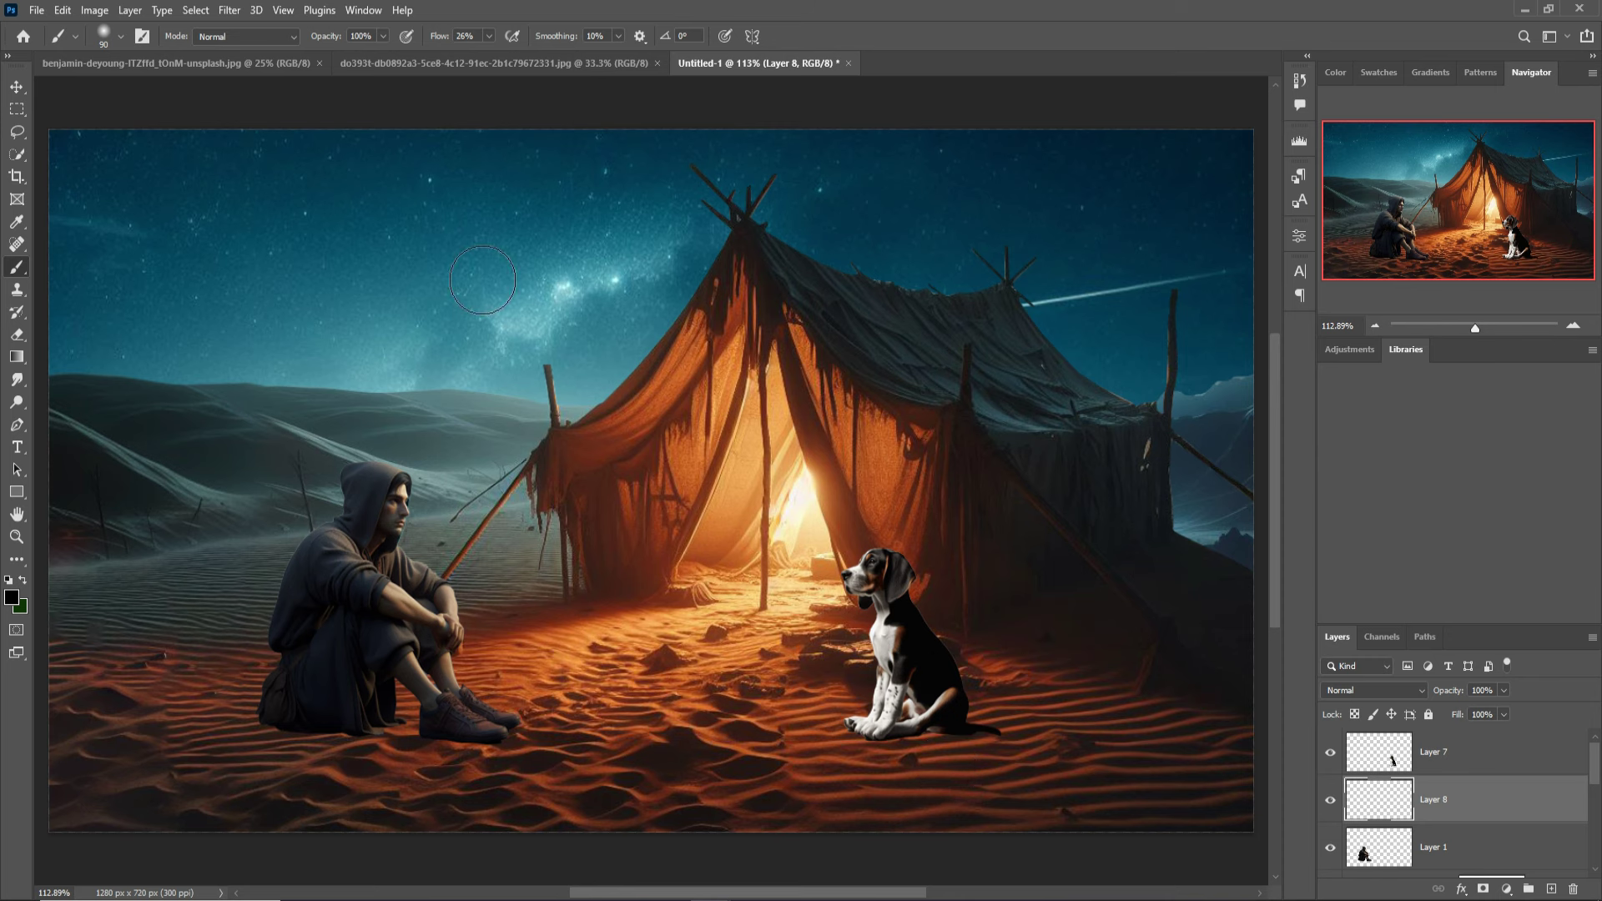
{"action": "left_click", "coordinate": [489, 36]}
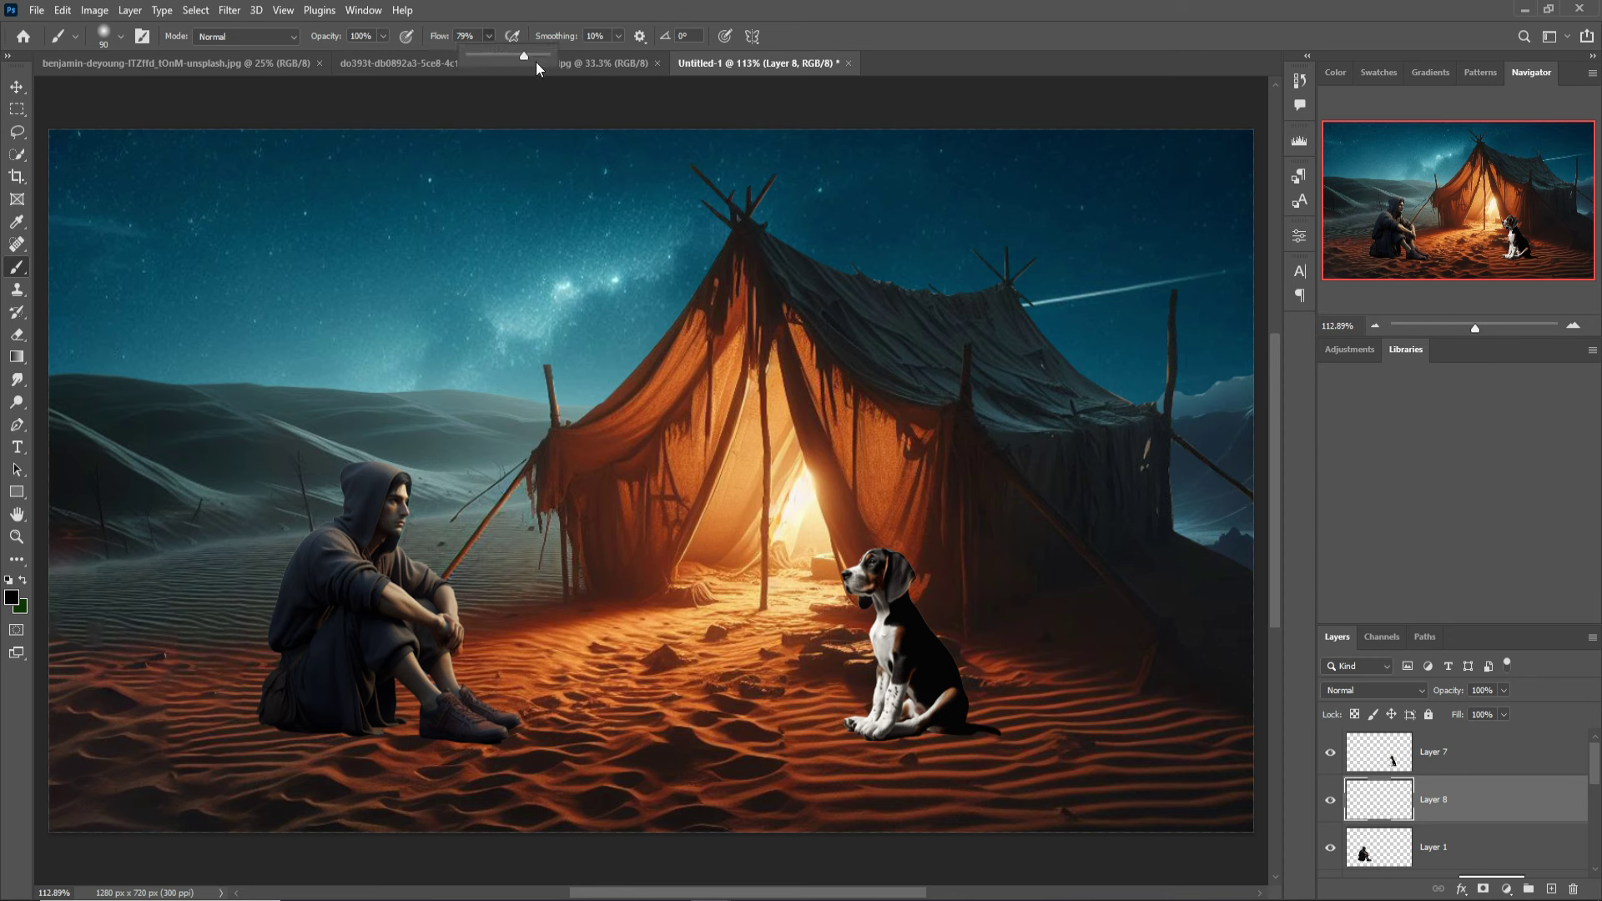
{"action": "left_click_drag", "start_coordinate": [536, 69], "coordinate": [563, 70]}
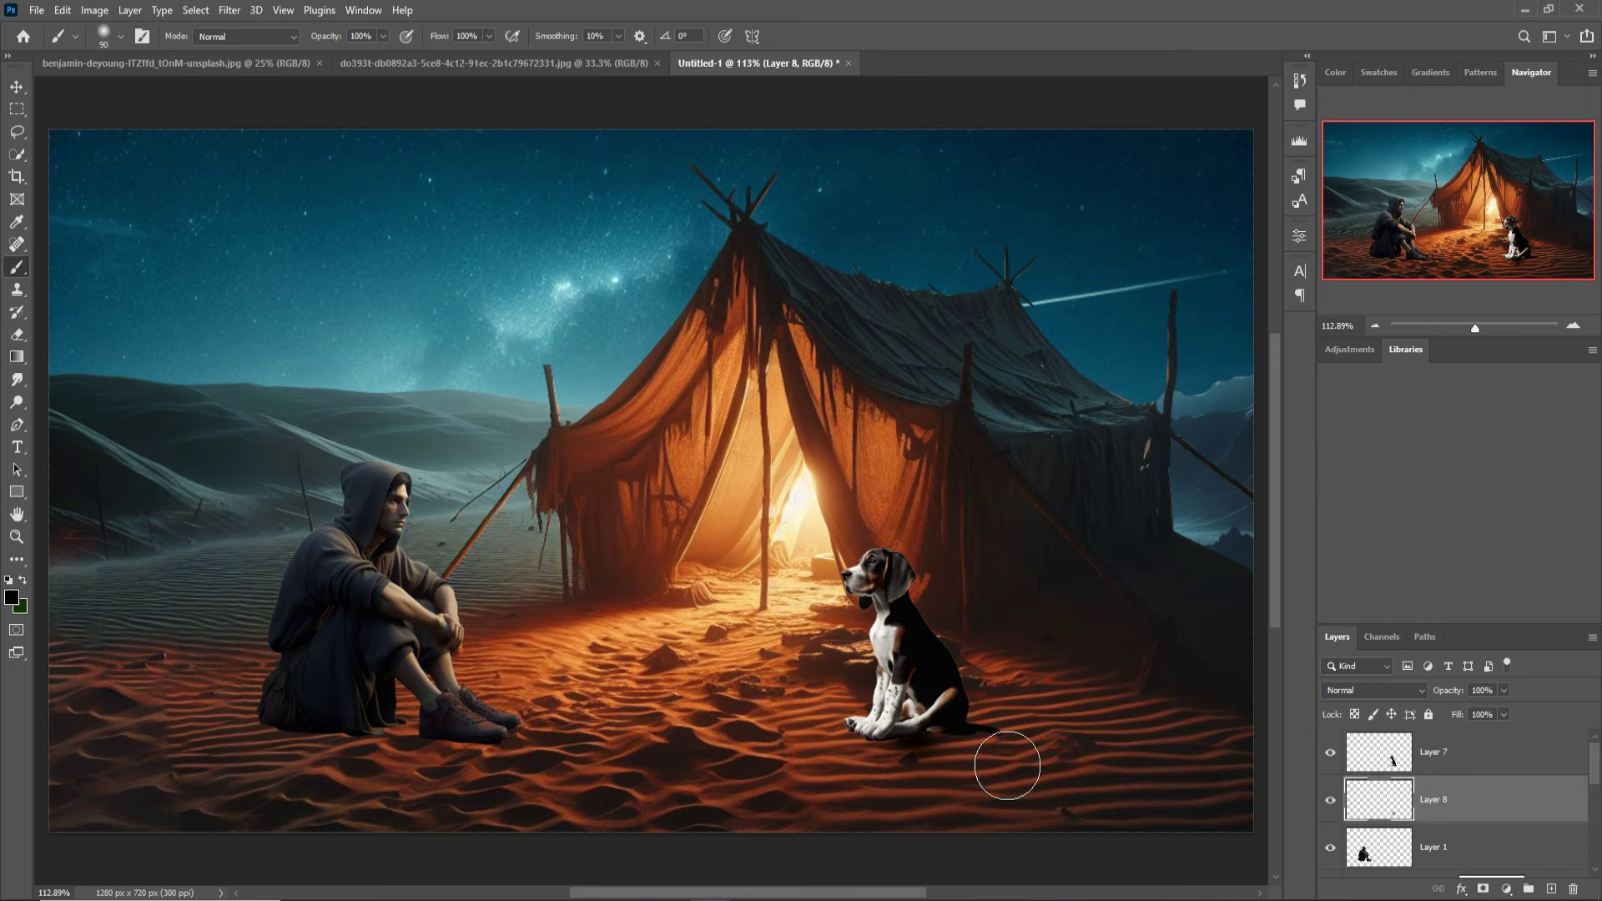
Squash the painted shadow to about 28% height and stretch it wide beneath the beagle
{"action": "left_click", "coordinate": [19, 87]}
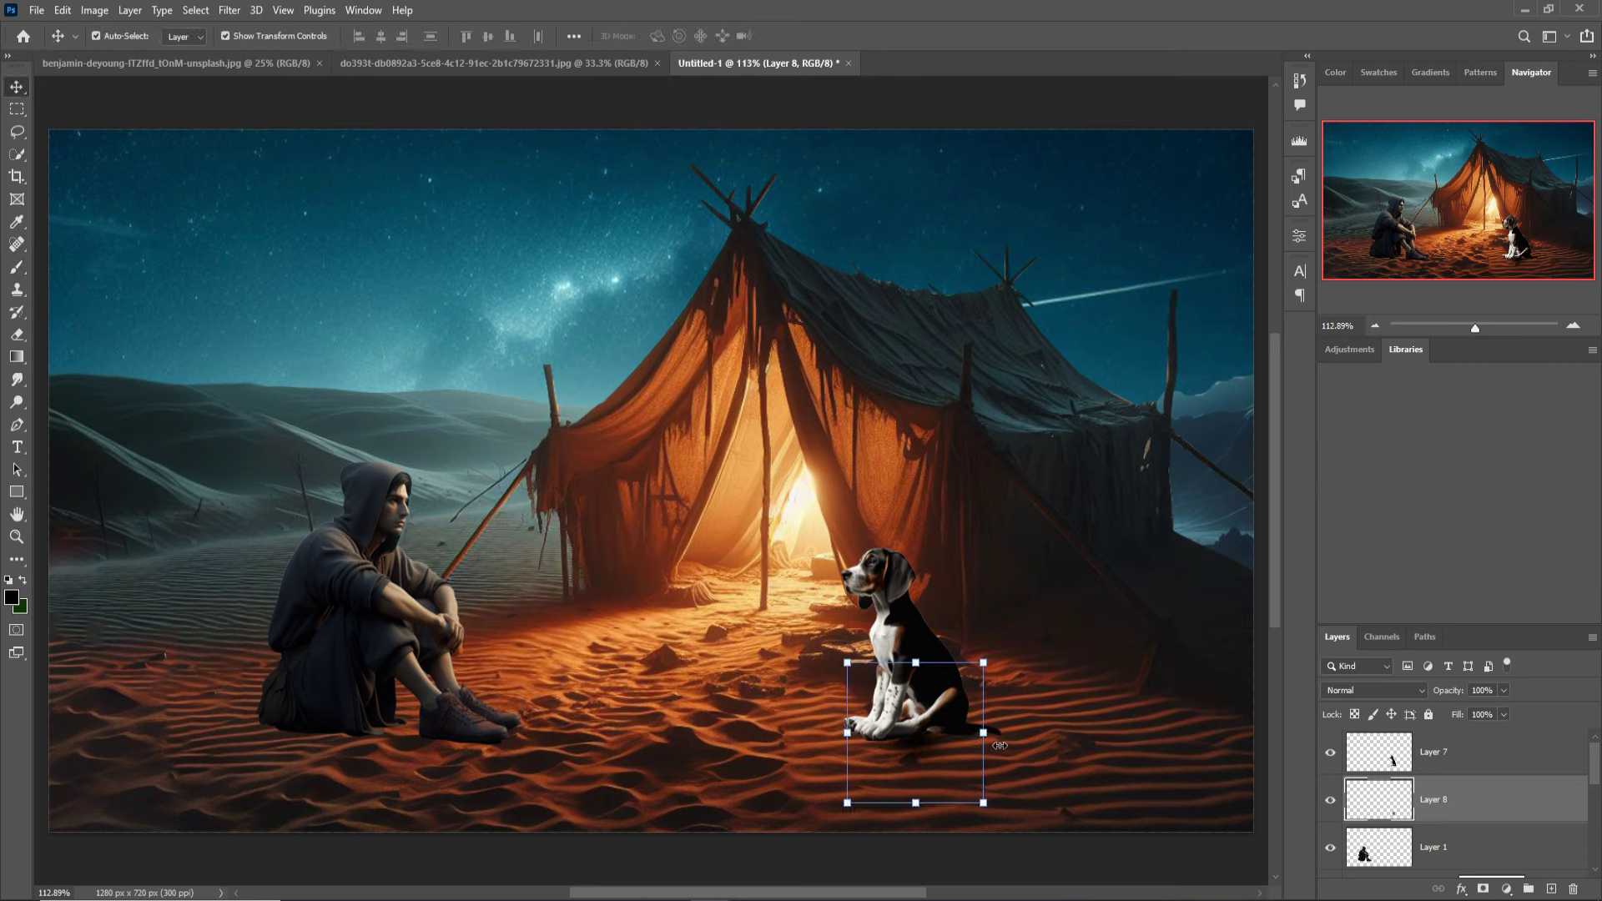
{"action": "left_click_drag", "start_coordinate": [995, 742], "coordinate": [1238, 739]}
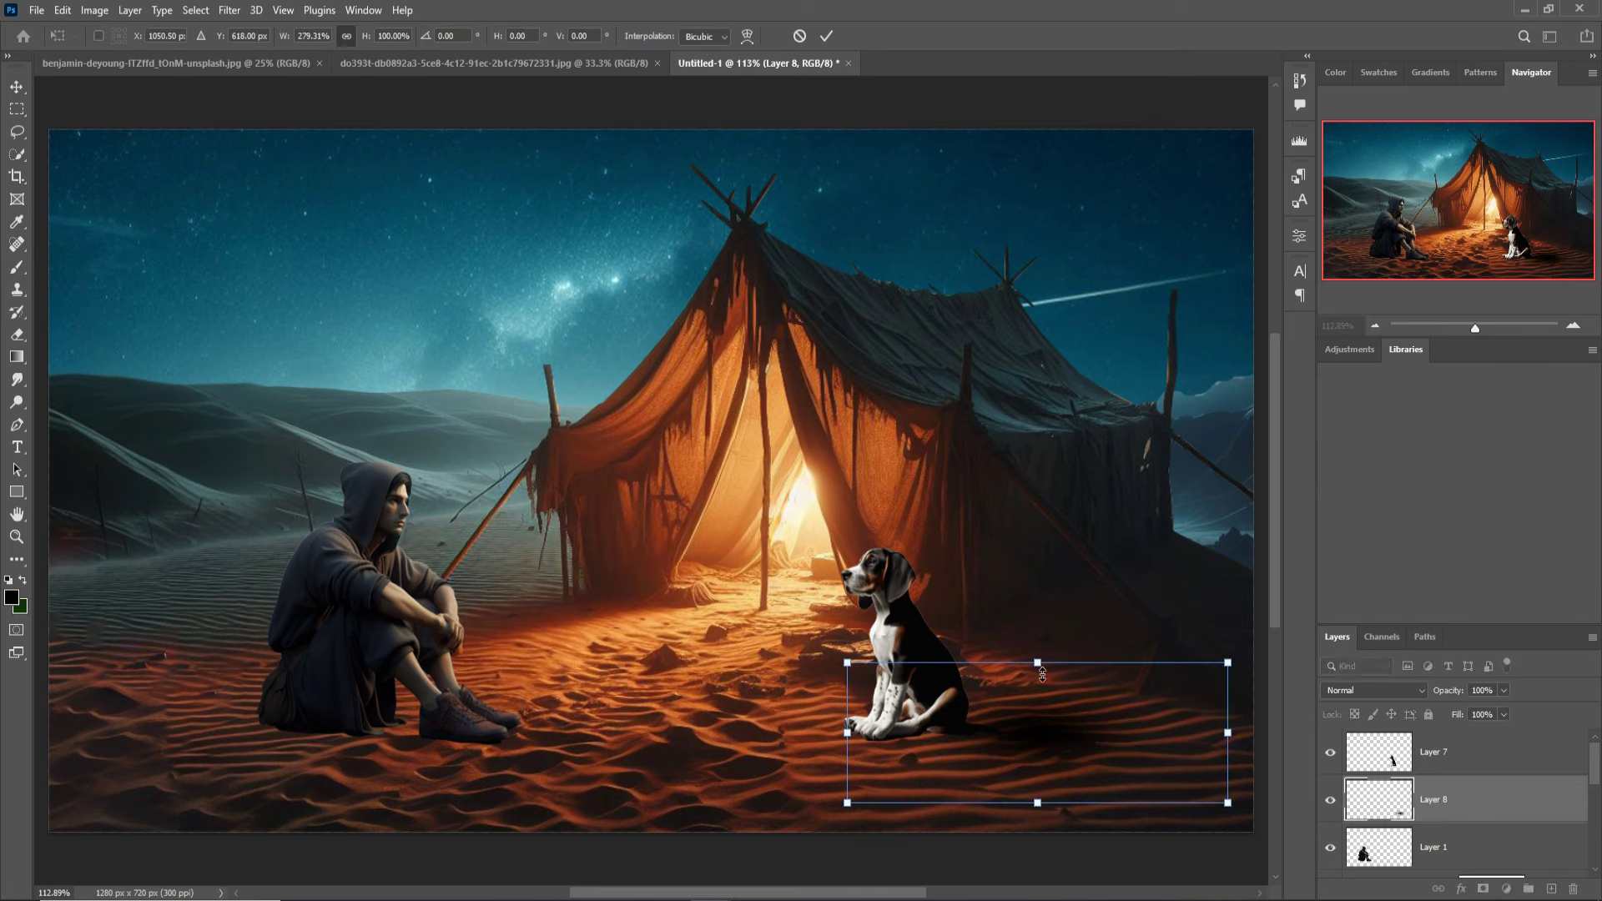
{"action": "mouse_move", "coordinate": [1039, 664]}
{"action": "left_mouse_down"}
{"action": "mouse_move", "coordinate": [1051, 758]}
{"action": "mouse_move", "coordinate": [922, 745]}
{"action": "left_mouse_up"}
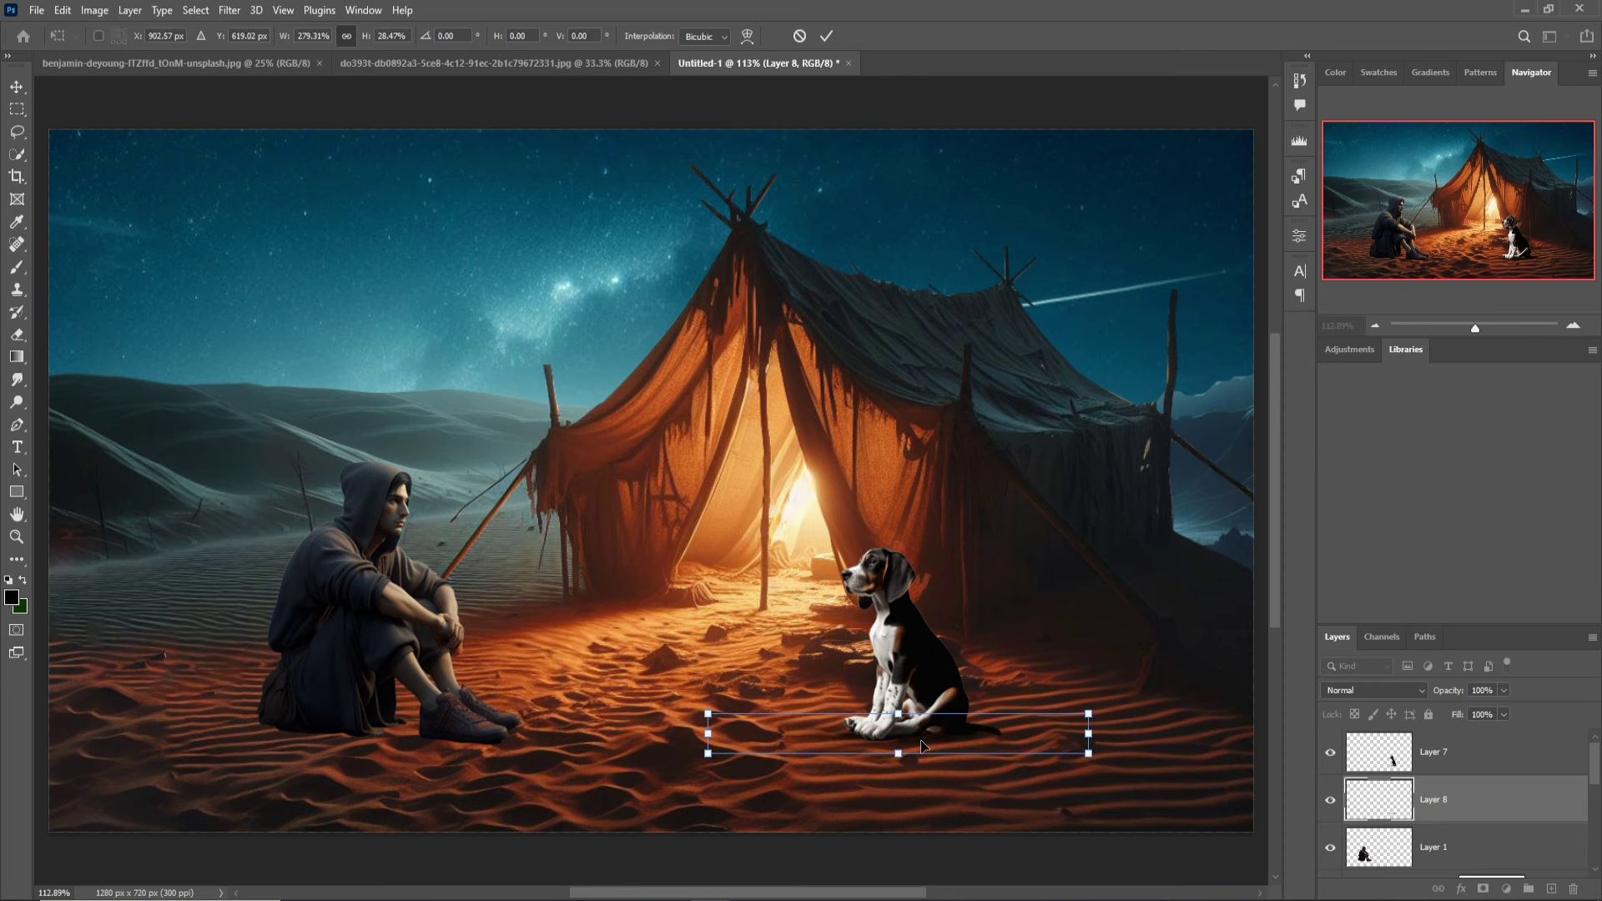
{"action": "left_click_drag", "start_coordinate": [1101, 743], "coordinate": [1152, 741]}
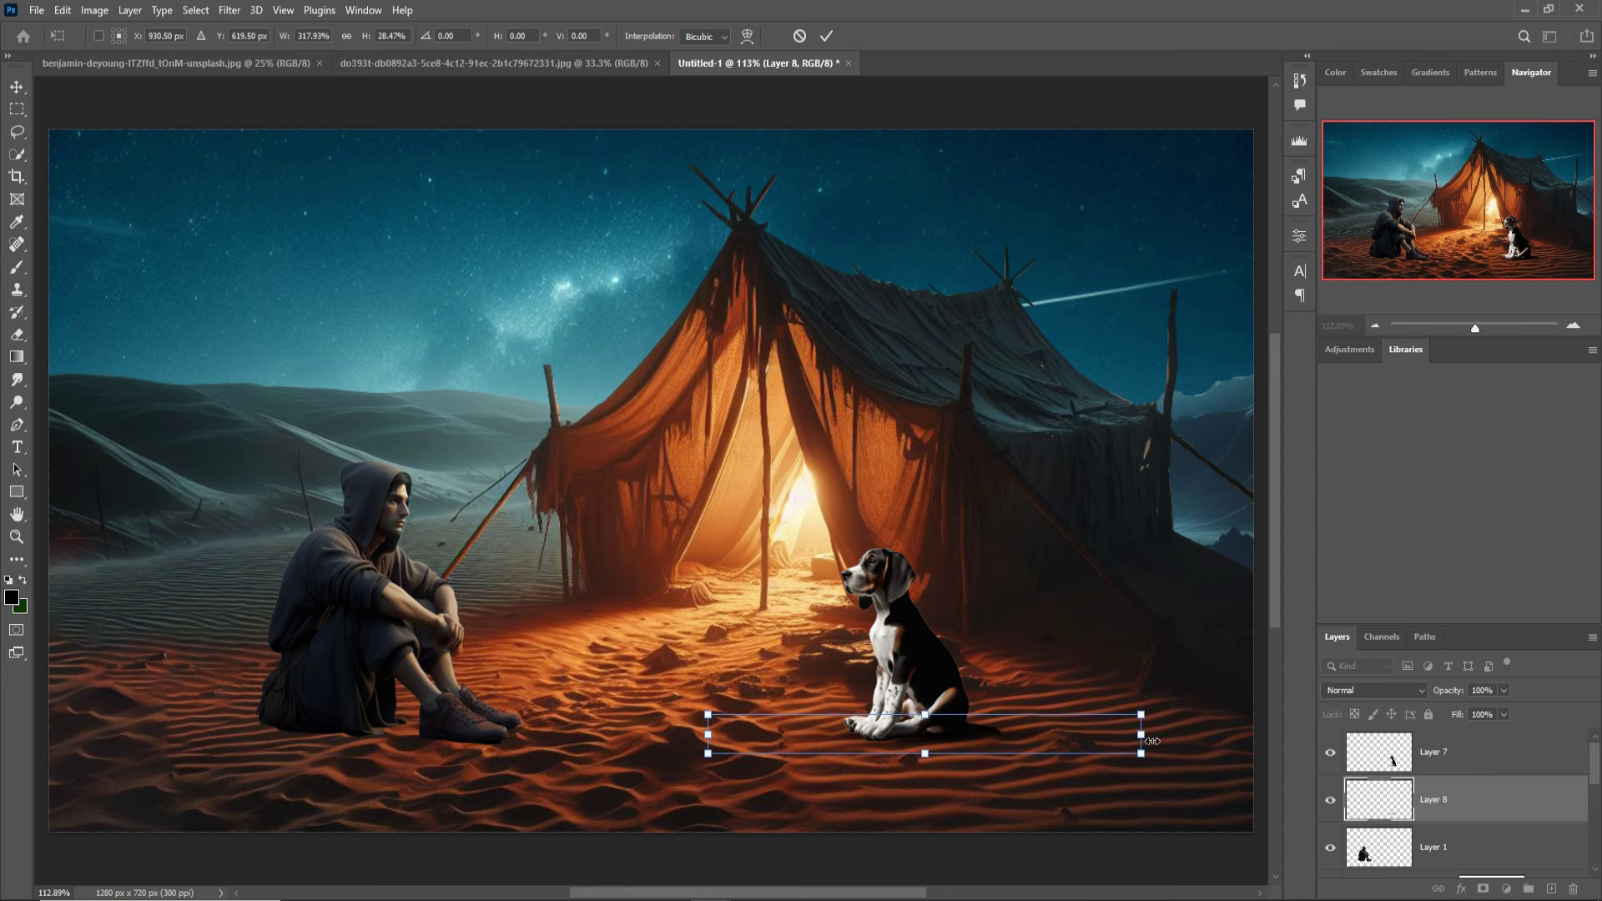
{"action": "key", "text": "shift"}
{"action": "left_click_drag", "start_coordinate": [715, 743], "coordinate": [673, 734]}
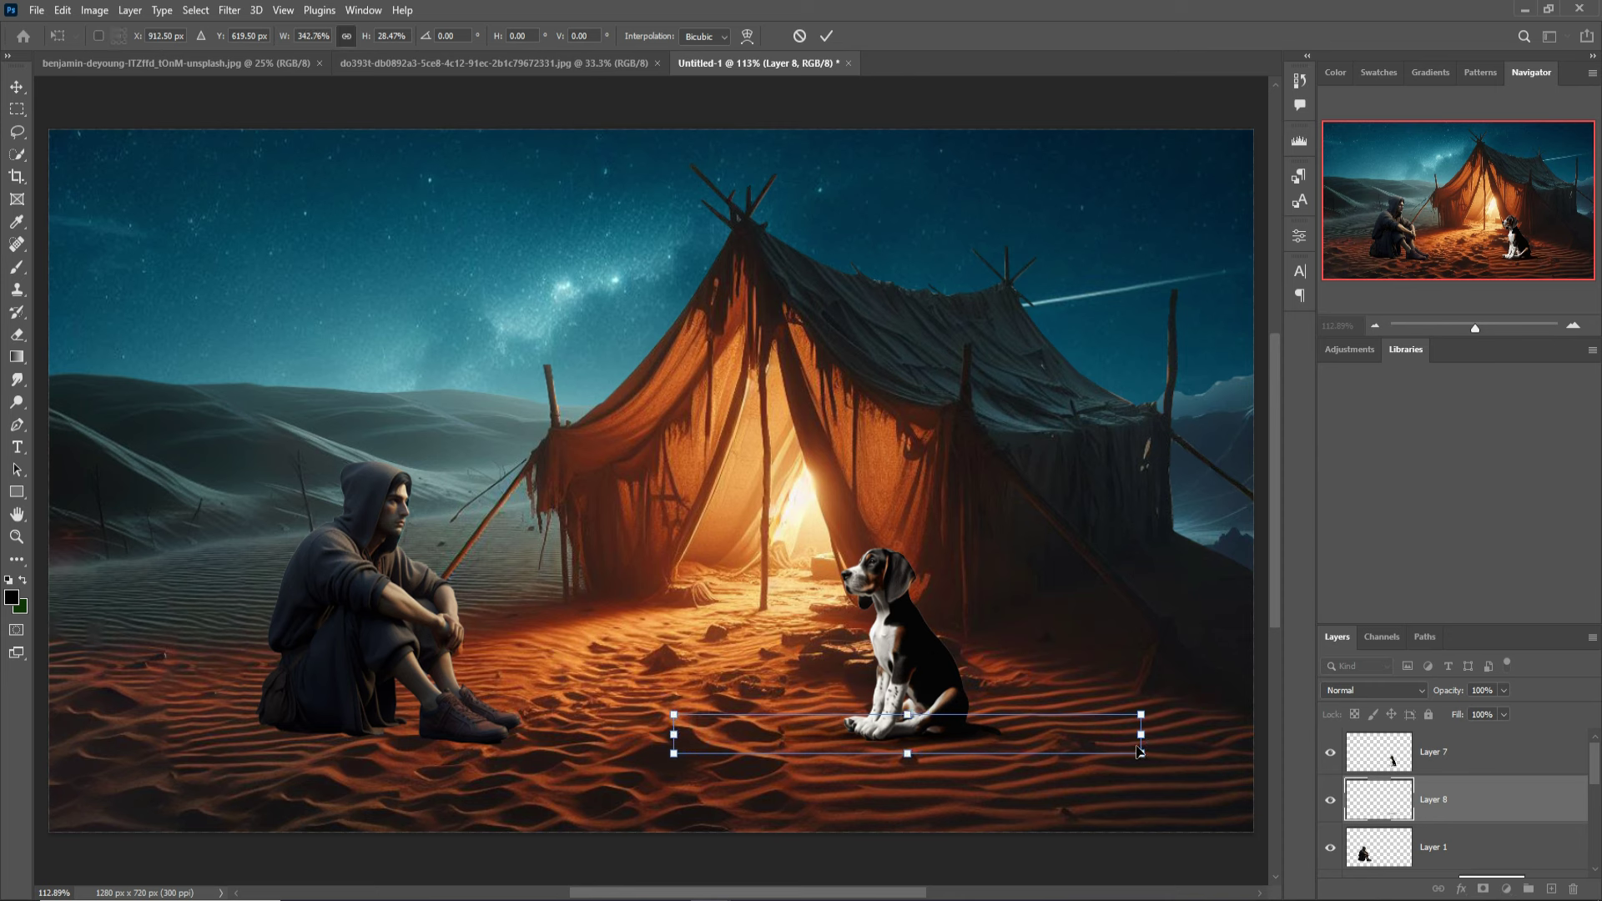
{"action": "left_click_drag", "start_coordinate": [1156, 745], "coordinate": [1191, 743]}
Commit the dog's shadow, duplicate Layer 8, and move the copy under the hooded man
{"action": "left_click", "coordinate": [826, 36]}
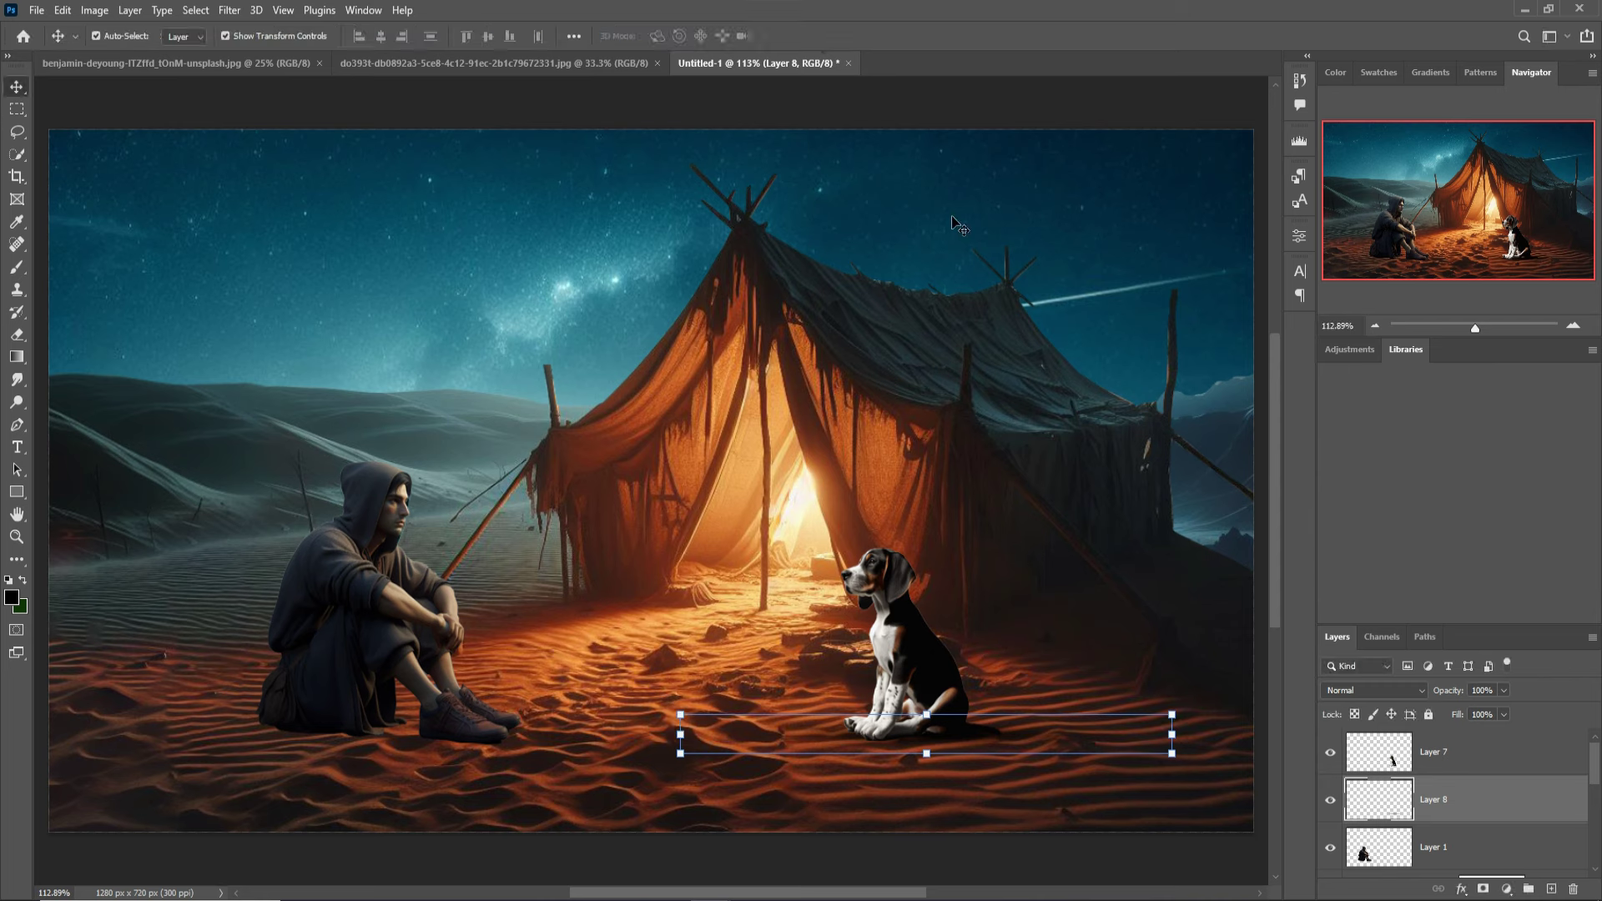
{"action": "right_click", "coordinate": [1531, 805]}
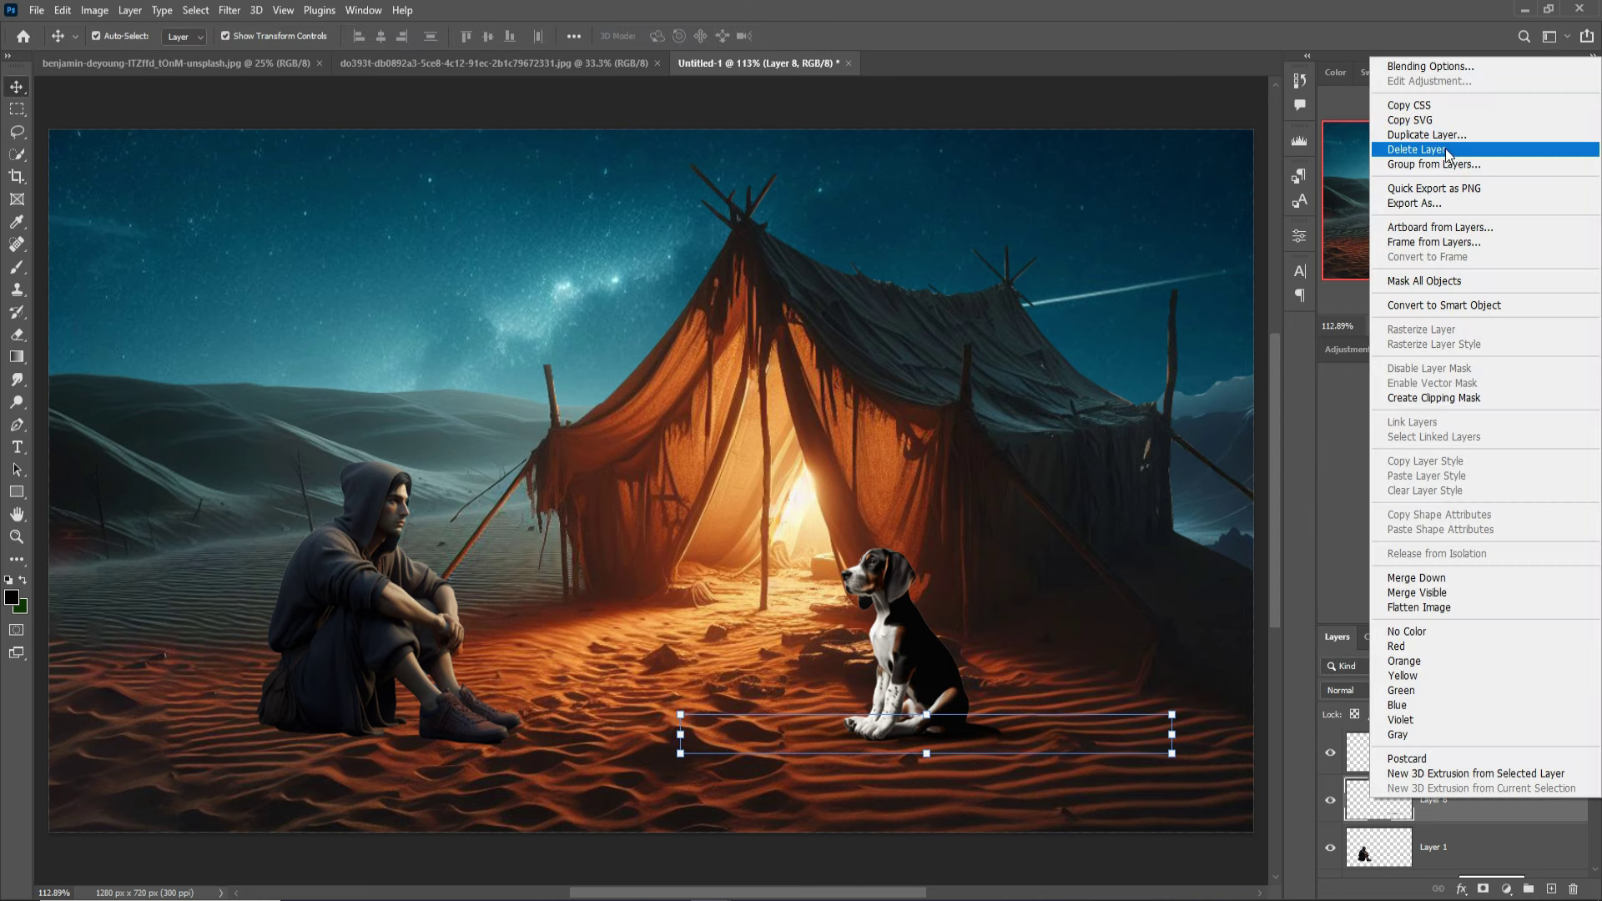
{"action": "left_click", "coordinate": [1426, 134]}
{"action": "left_click", "coordinate": [938, 255]}
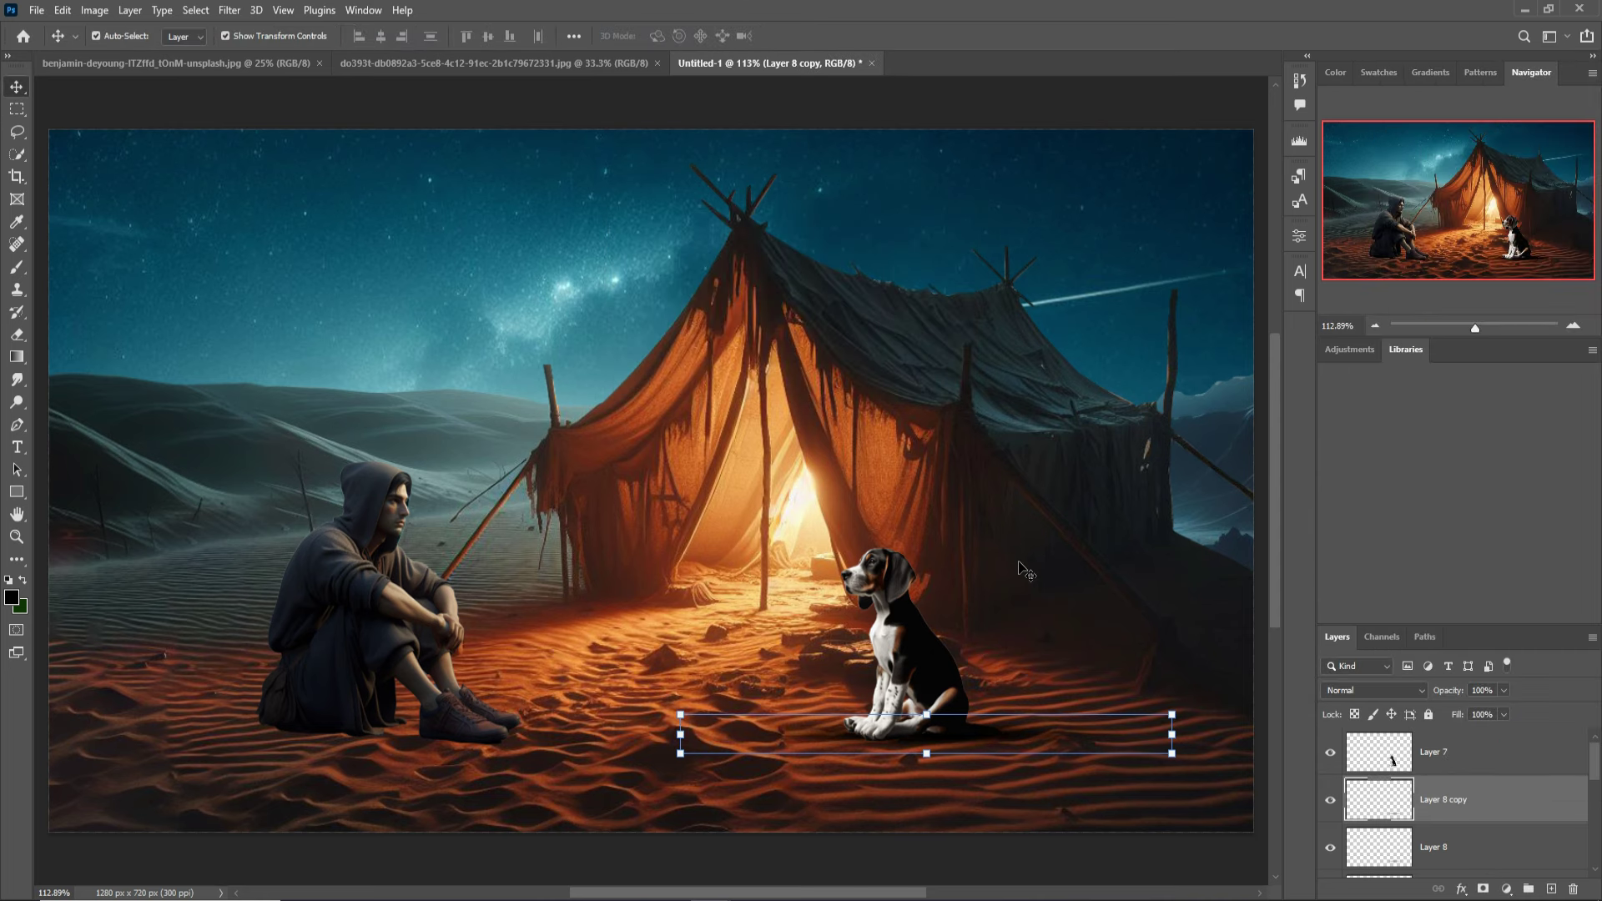
{"action": "left_click_drag", "start_coordinate": [1025, 742], "coordinate": [445, 743]}
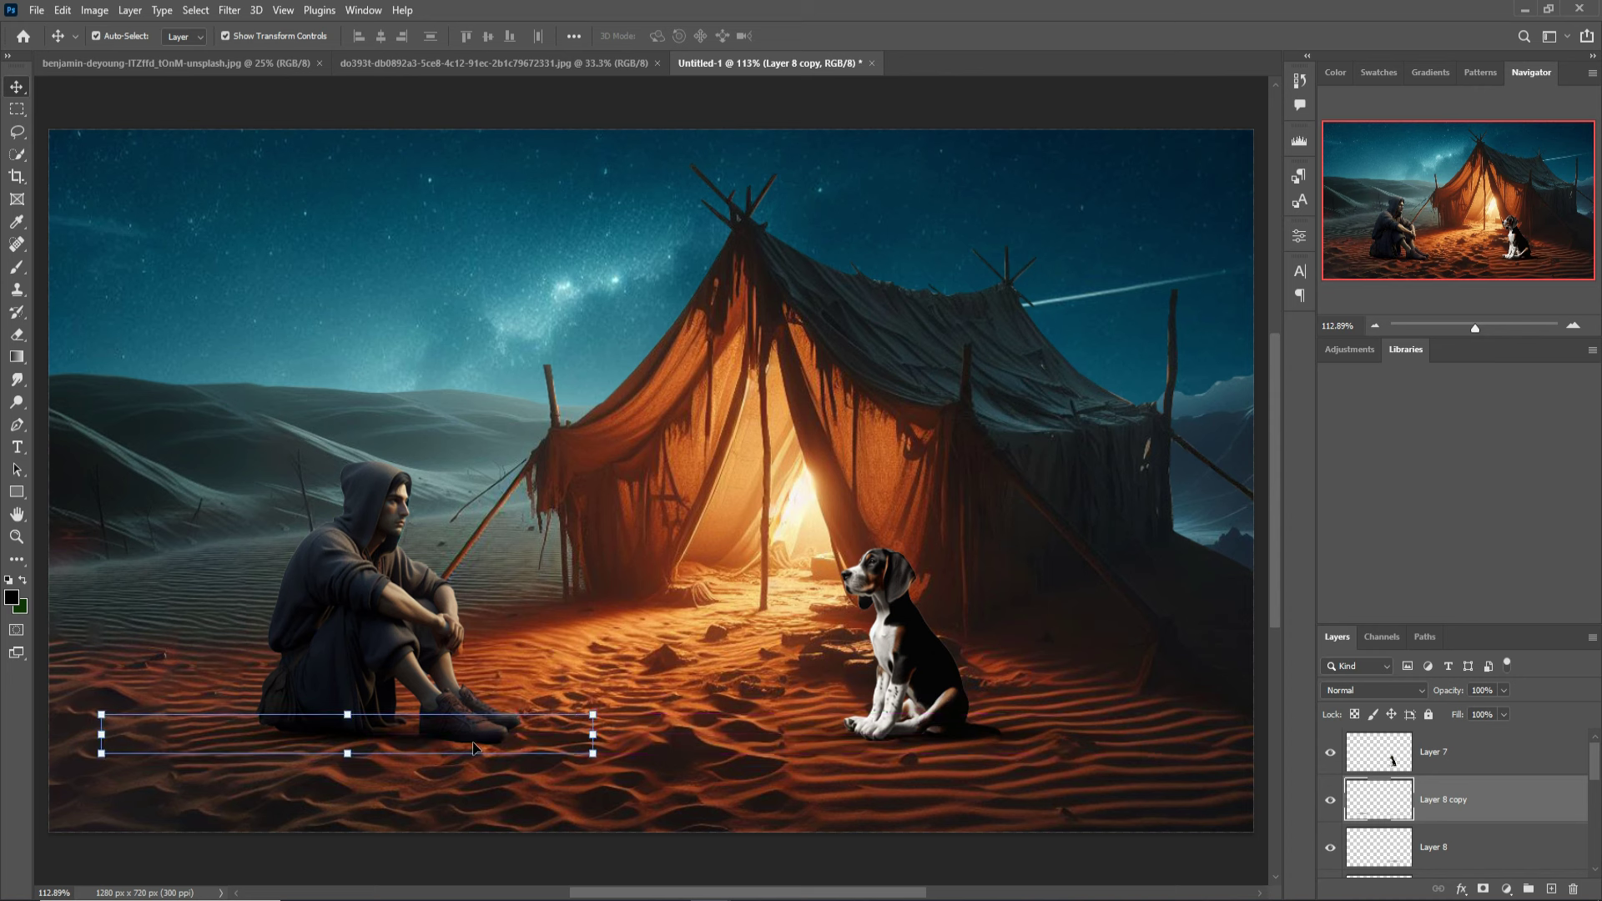
Make a second shadow copy, Layer 8 copy 2, and settle it under the man's shoe
{"action": "right_click", "coordinate": [1544, 804]}
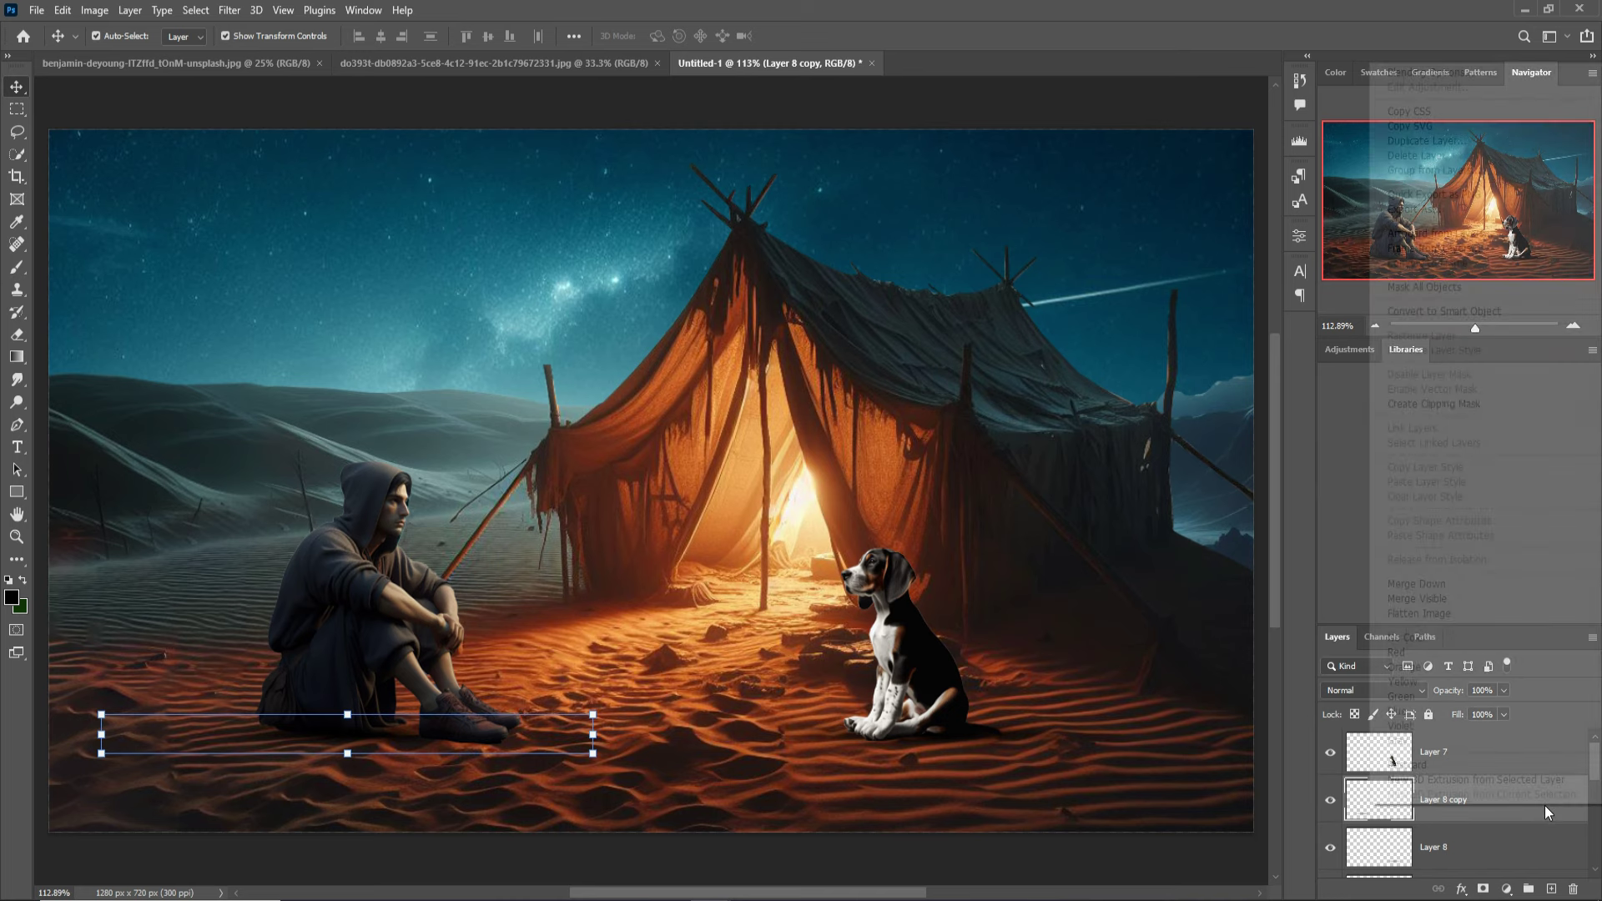
{"action": "left_click", "coordinate": [1422, 141]}
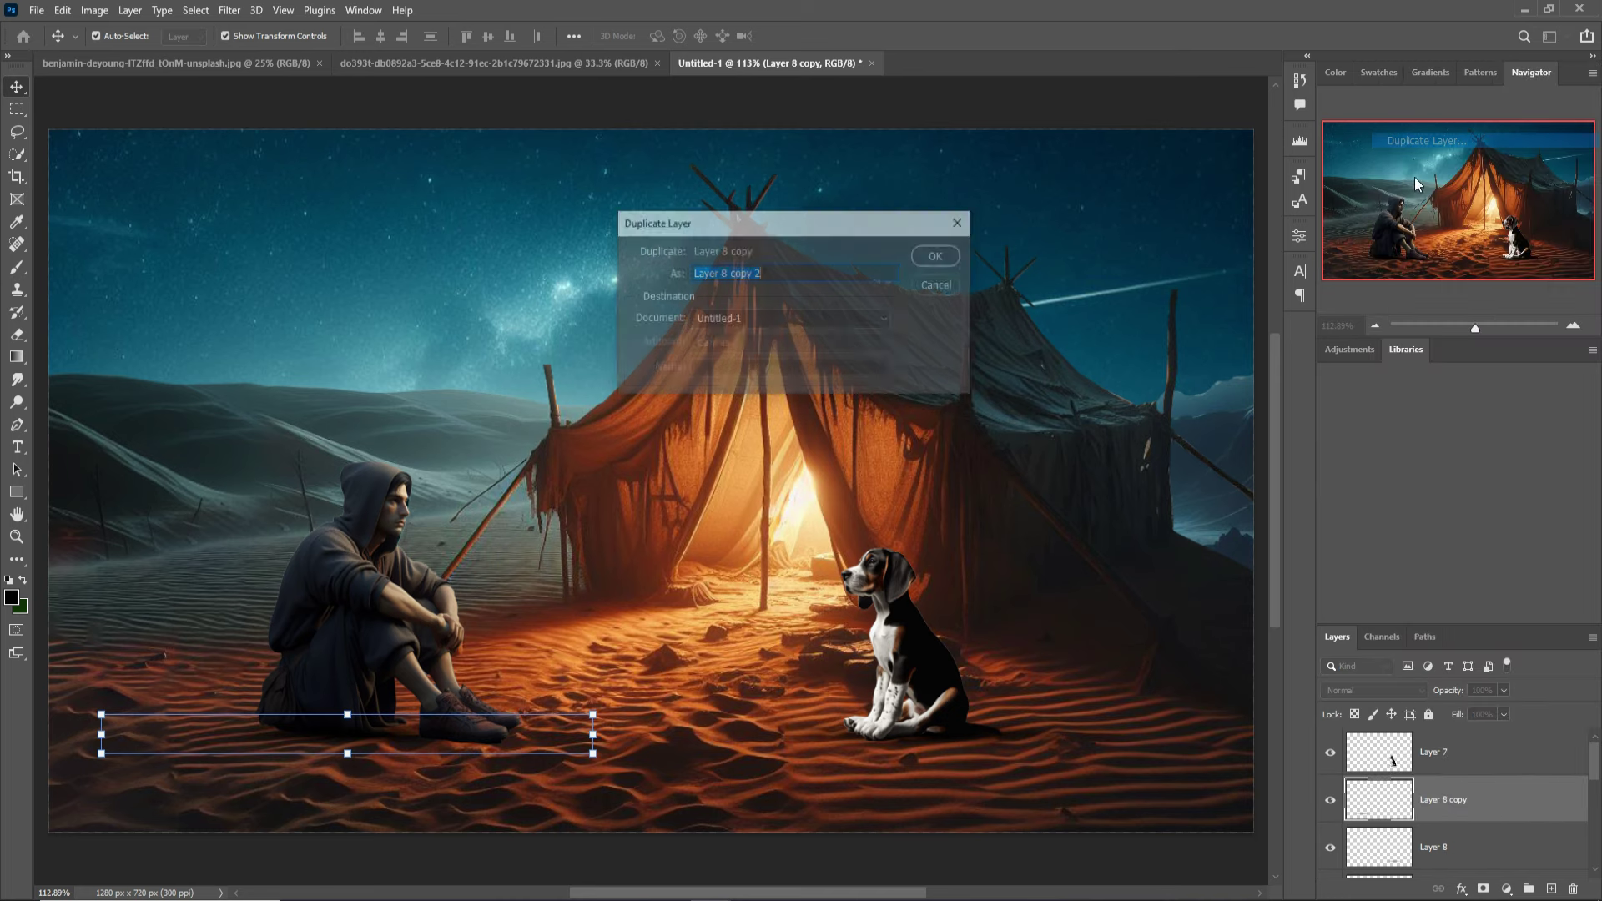
{"action": "left_click", "coordinate": [938, 255]}
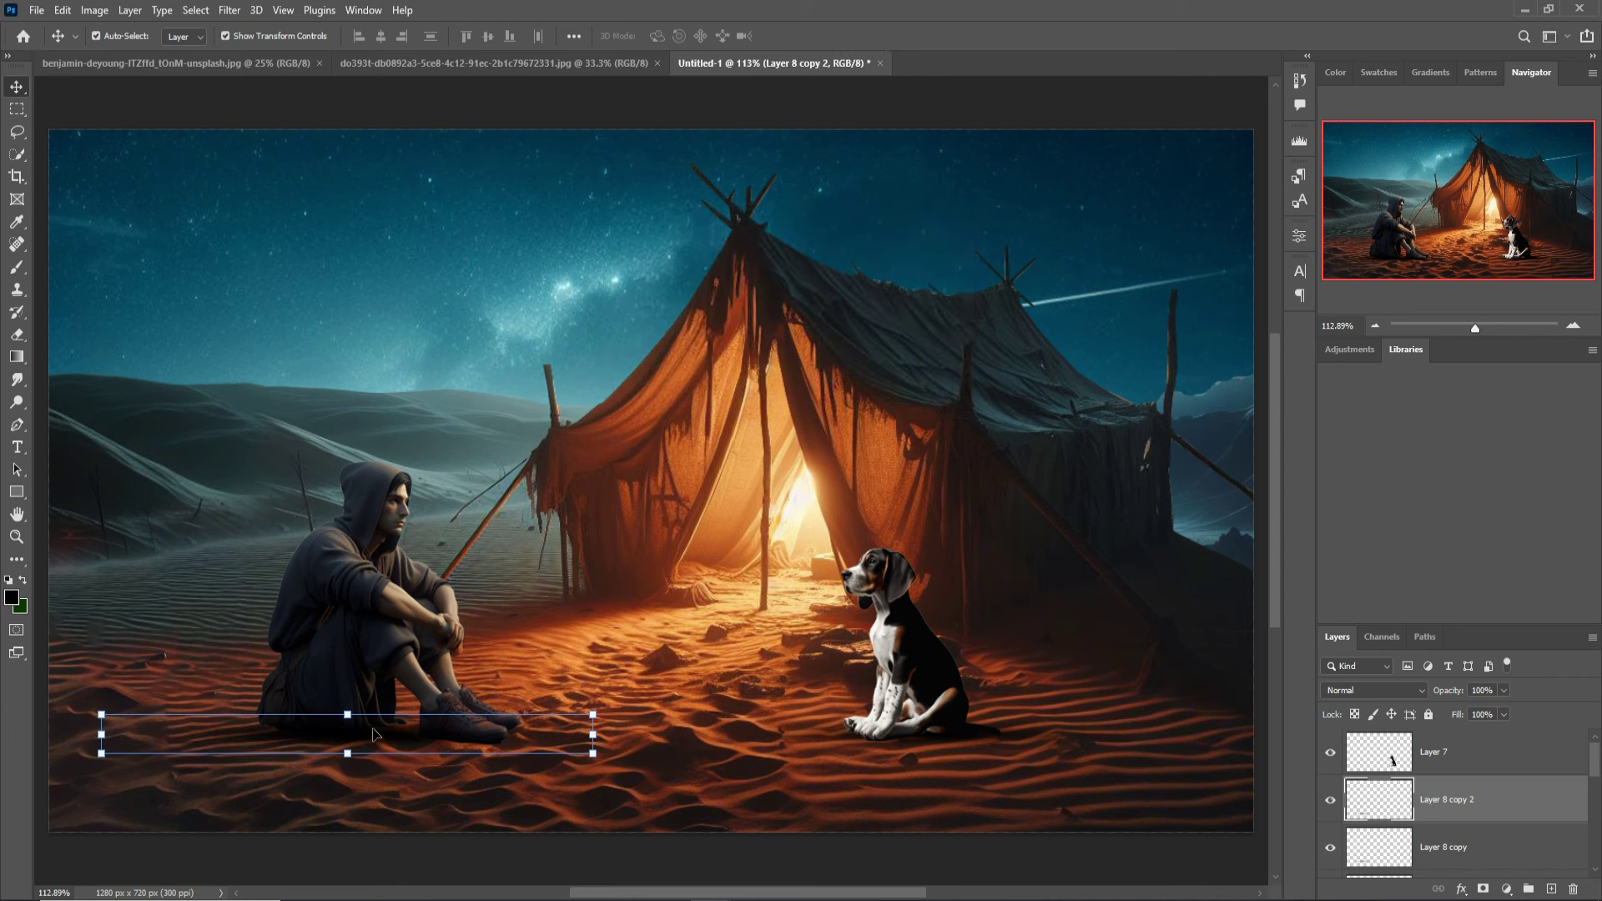
{"action": "left_click_drag", "start_coordinate": [373, 734], "coordinate": [437, 739]}
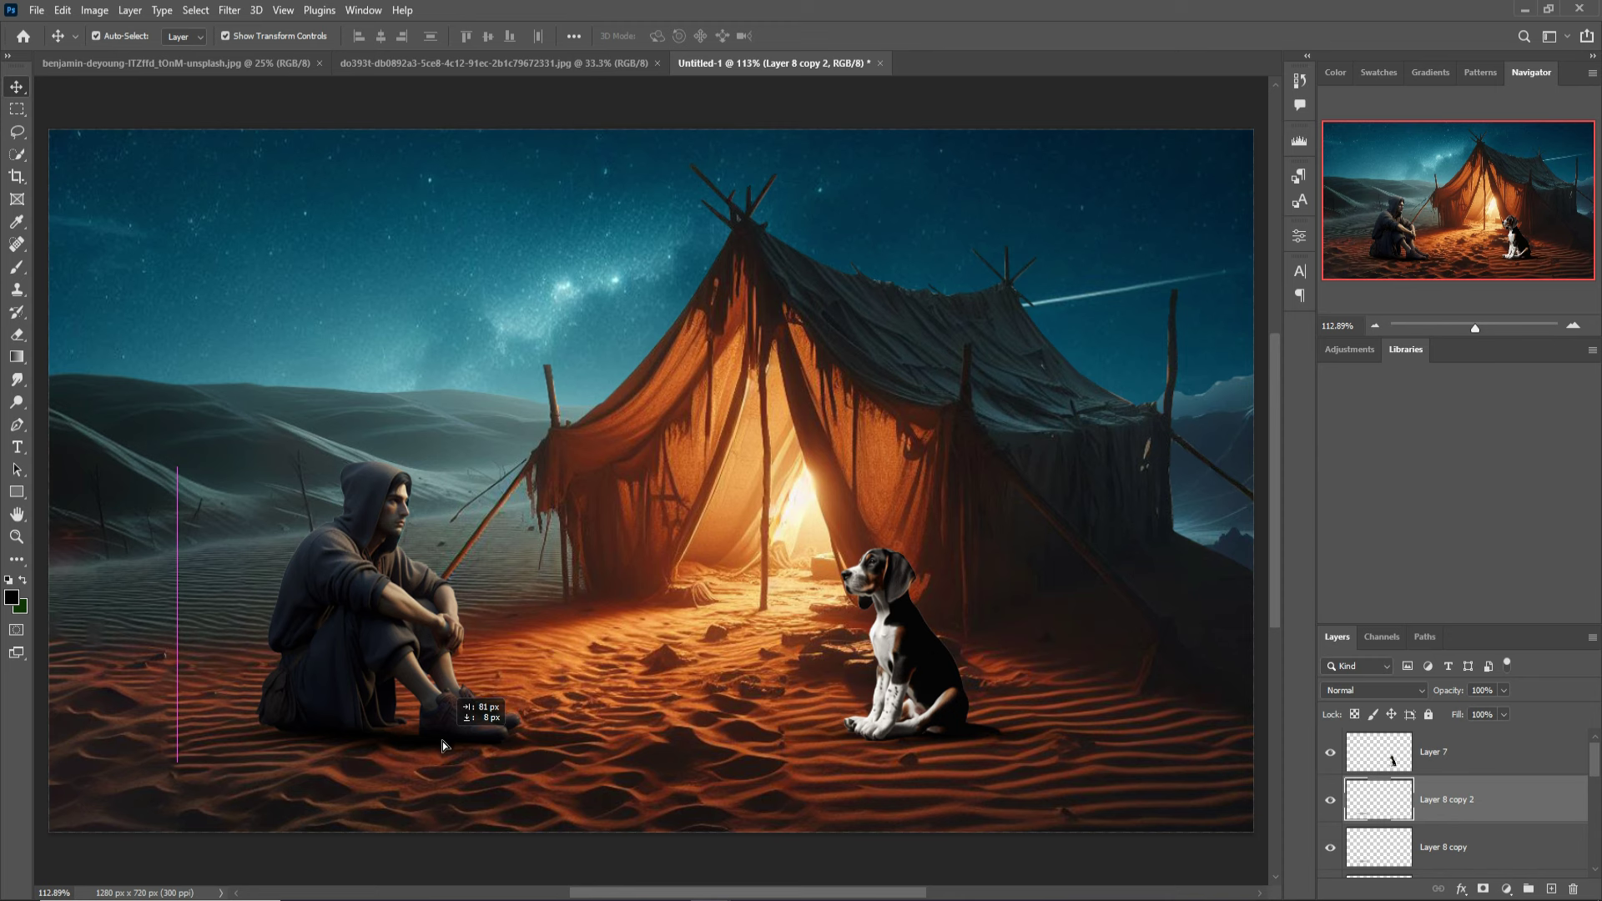
{"action": "left_click_drag", "start_coordinate": [438, 739], "coordinate": [441, 740]}
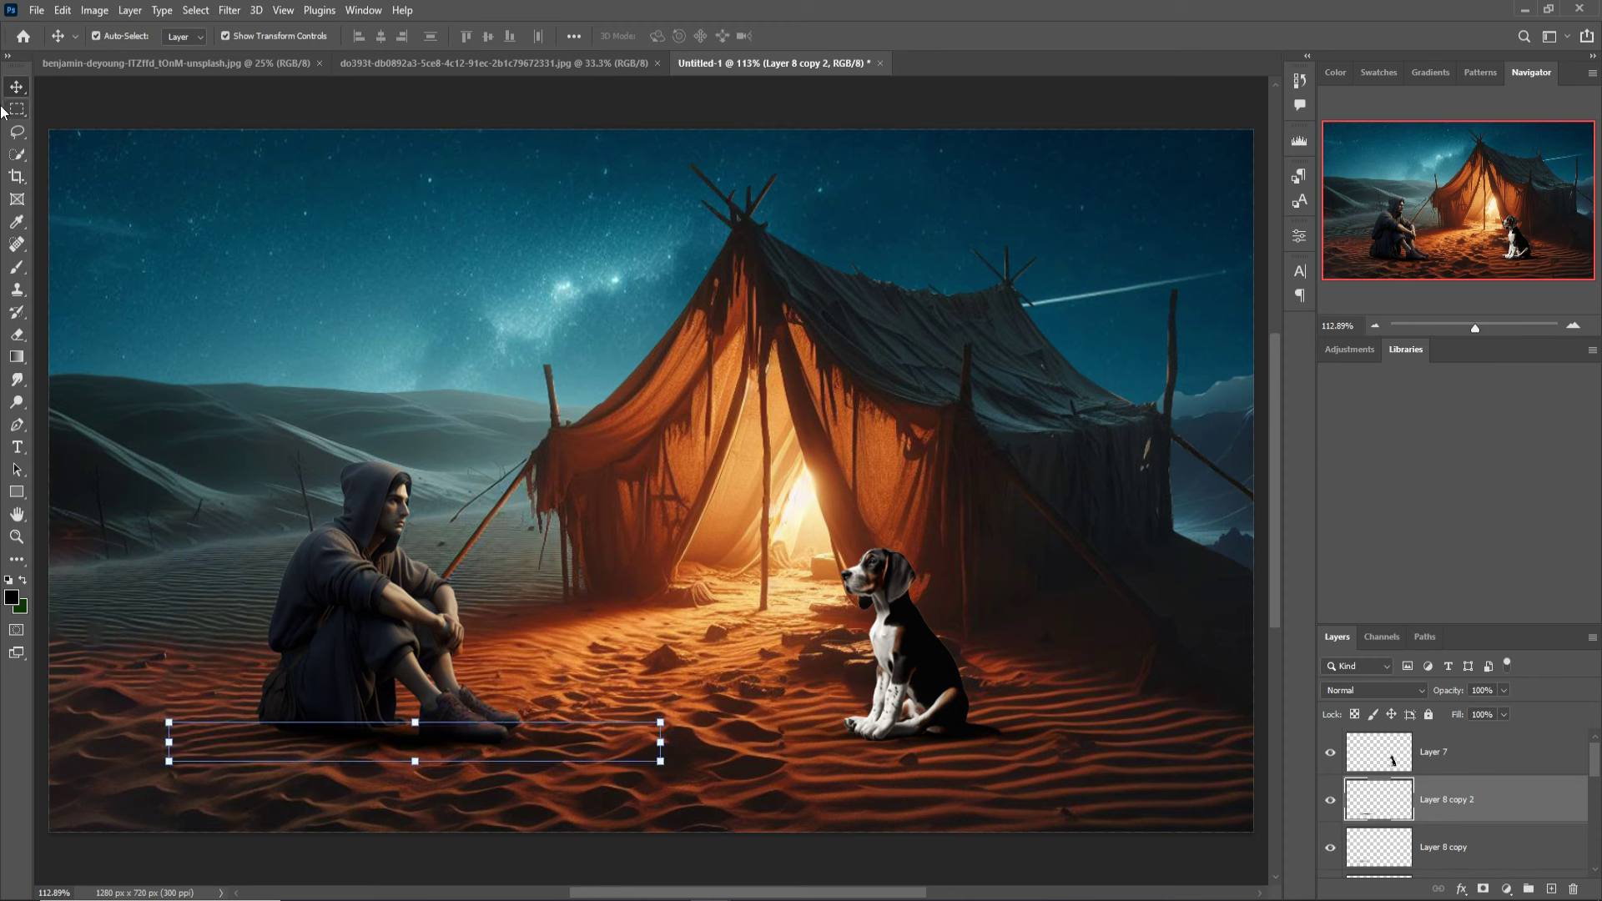
{"action": "left_click", "coordinate": [435, 284]}
Blur the starry sky on Layer 5 with a 6.4 px Gaussian Blur
{"action": "left_click", "coordinate": [230, 10]}
{"action": "mouse_move", "coordinate": [238, 232]}
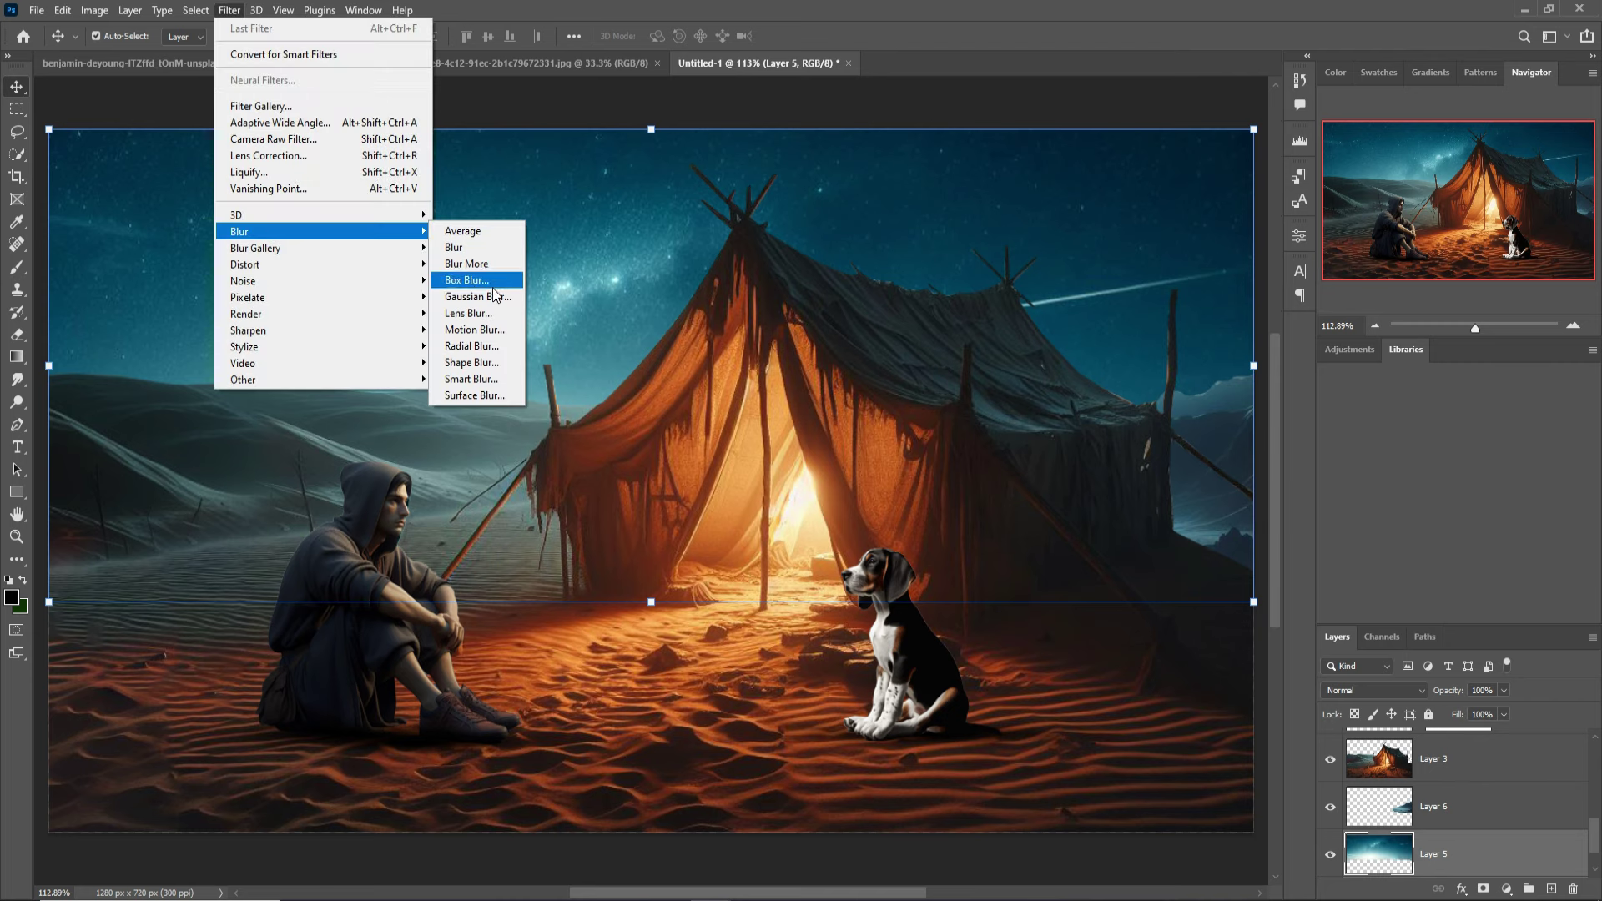
{"action": "left_click", "coordinate": [478, 297]}
{"action": "left_click", "coordinate": [1177, 455]}
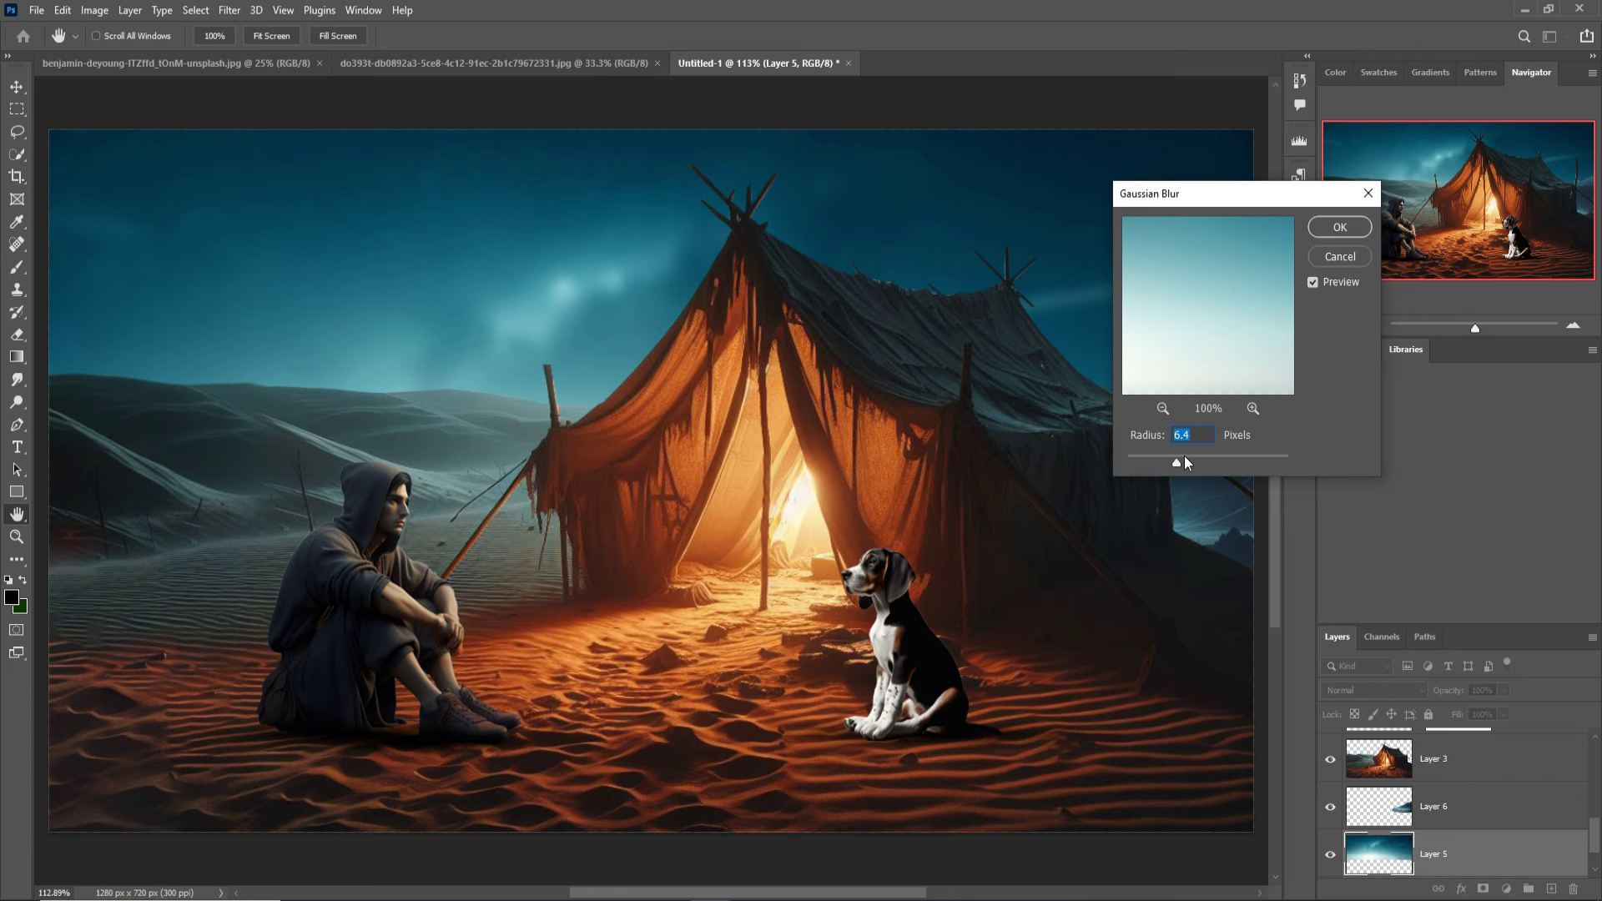
{"action": "left_click", "coordinate": [1338, 227]}
{"action": "key", "text": "v"}
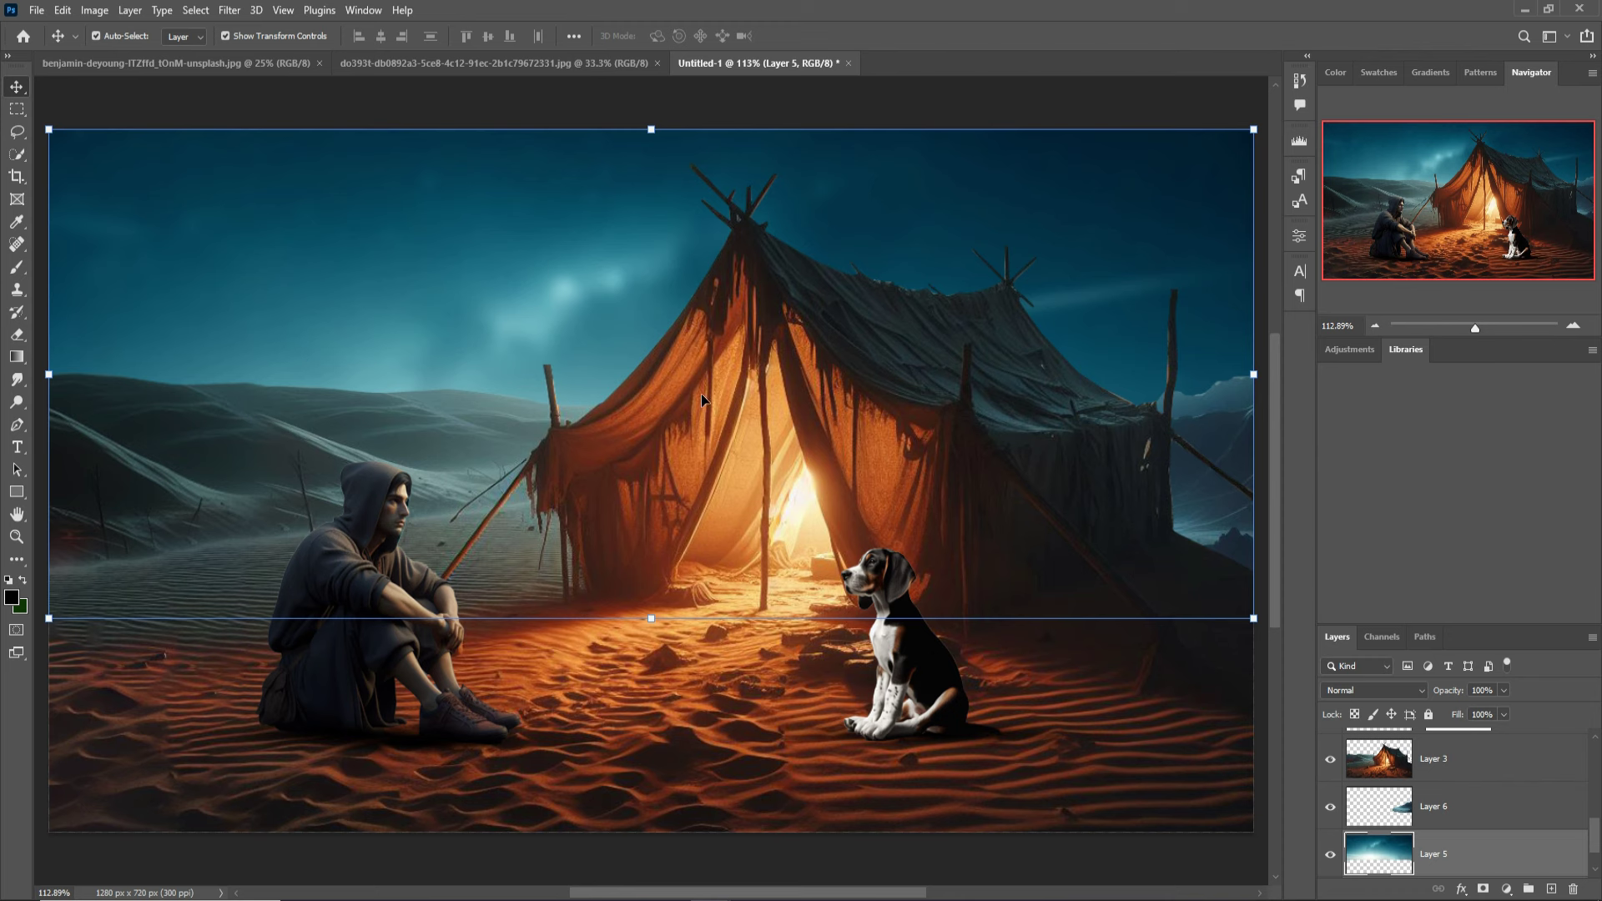
{"action": "left_click", "coordinate": [932, 703]}
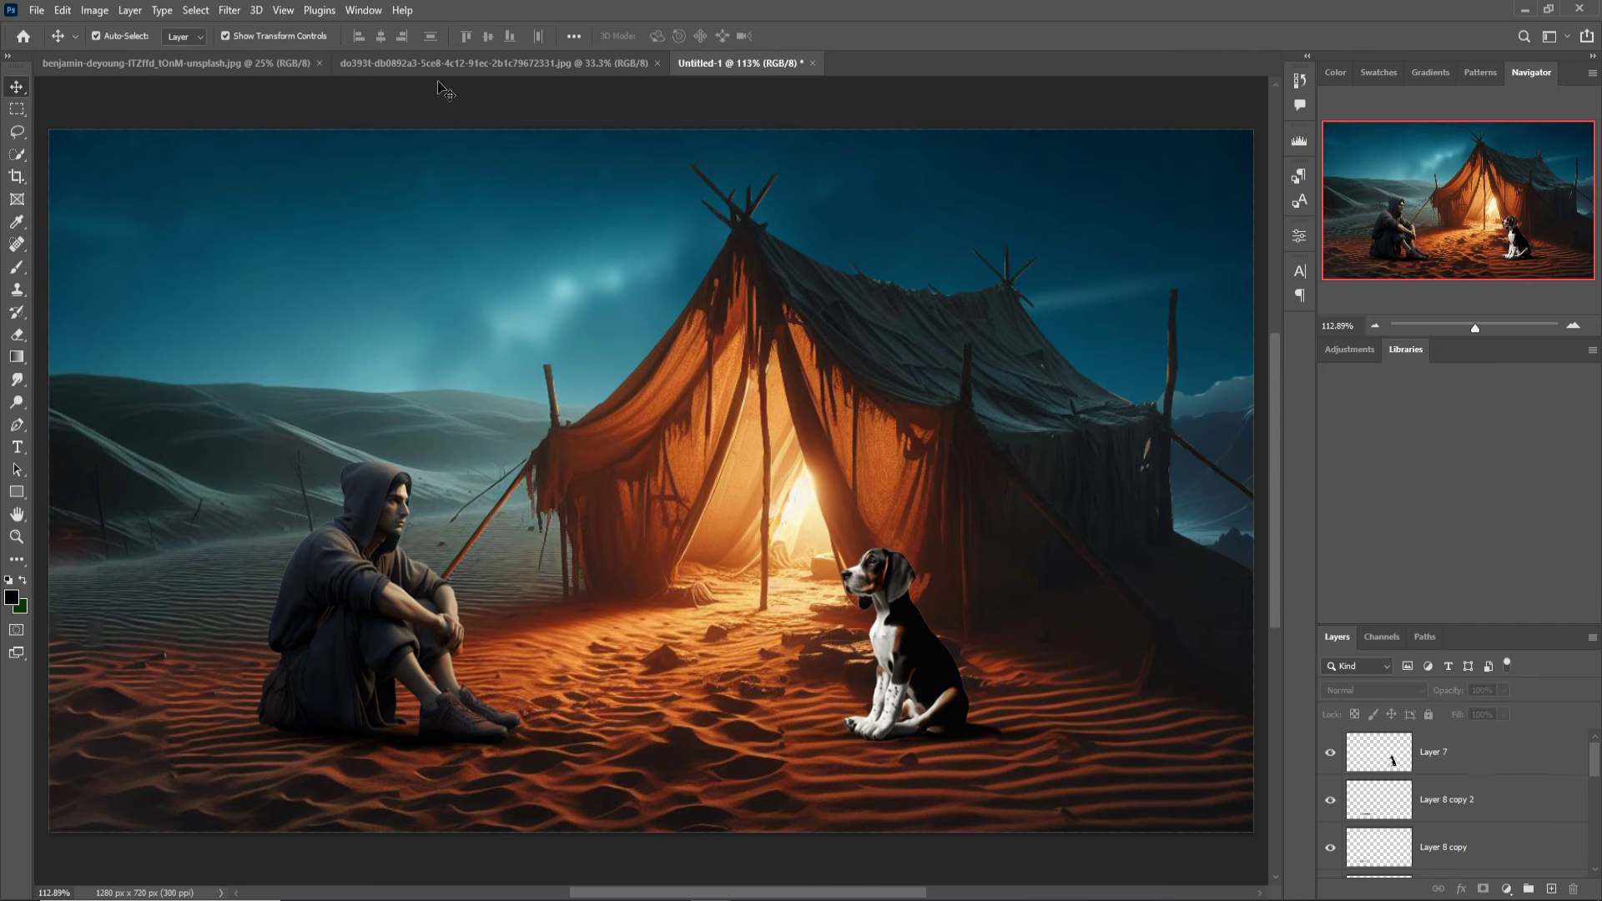
Switch to the campfire photo, zoom in, and pan to the logs and flames
{"action": "left_click", "coordinate": [179, 65]}
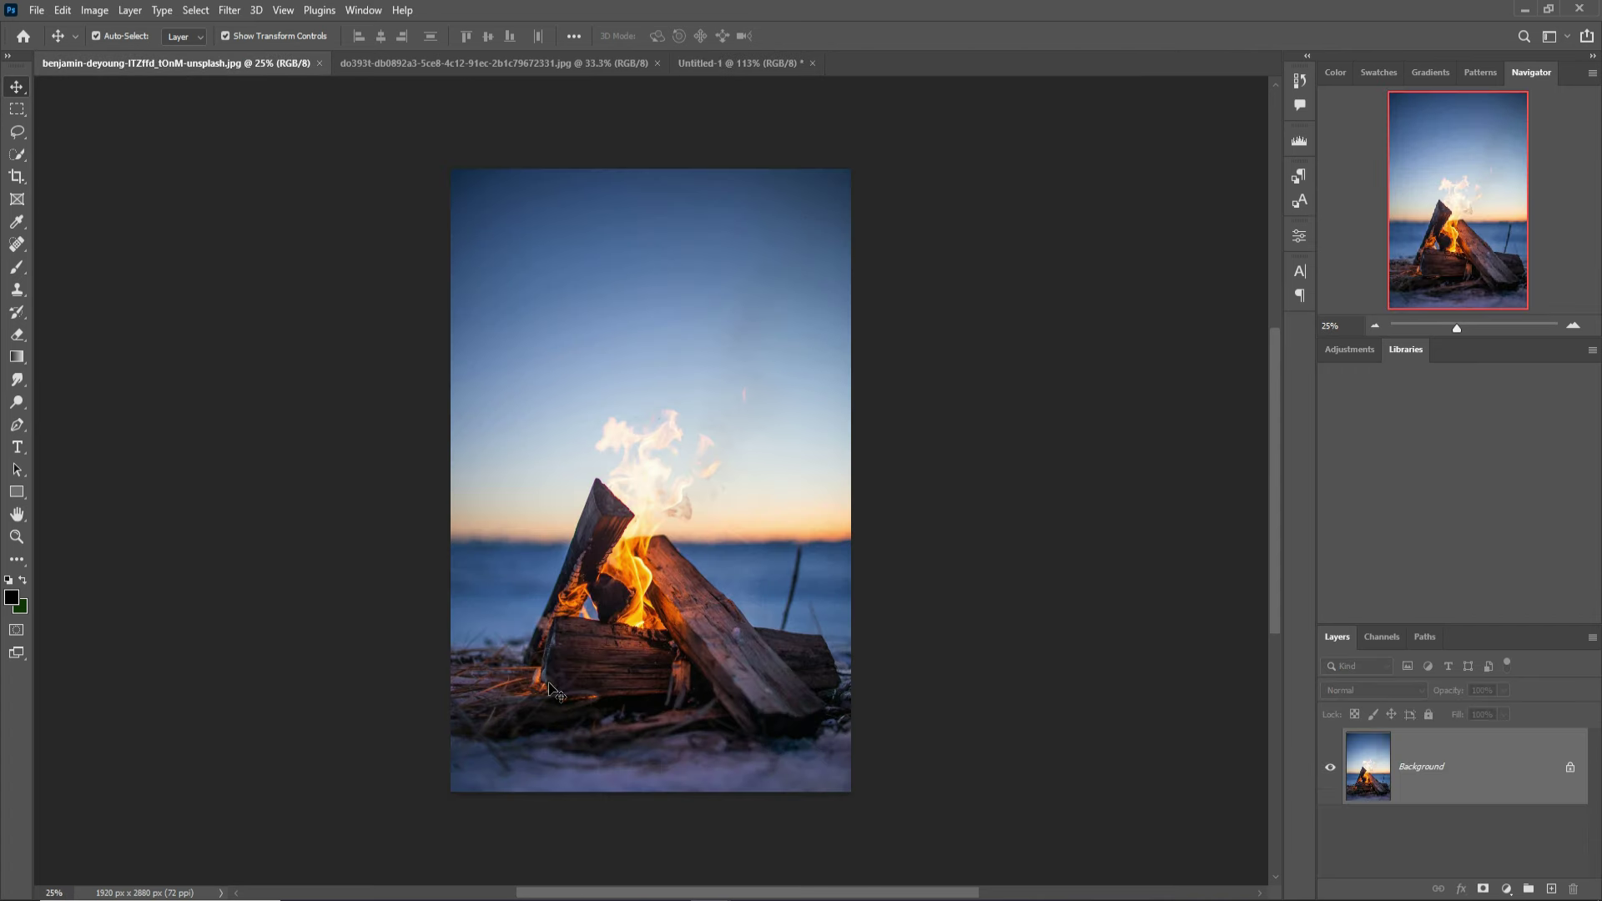
{"action": "key", "text": "ctrl+plus"}
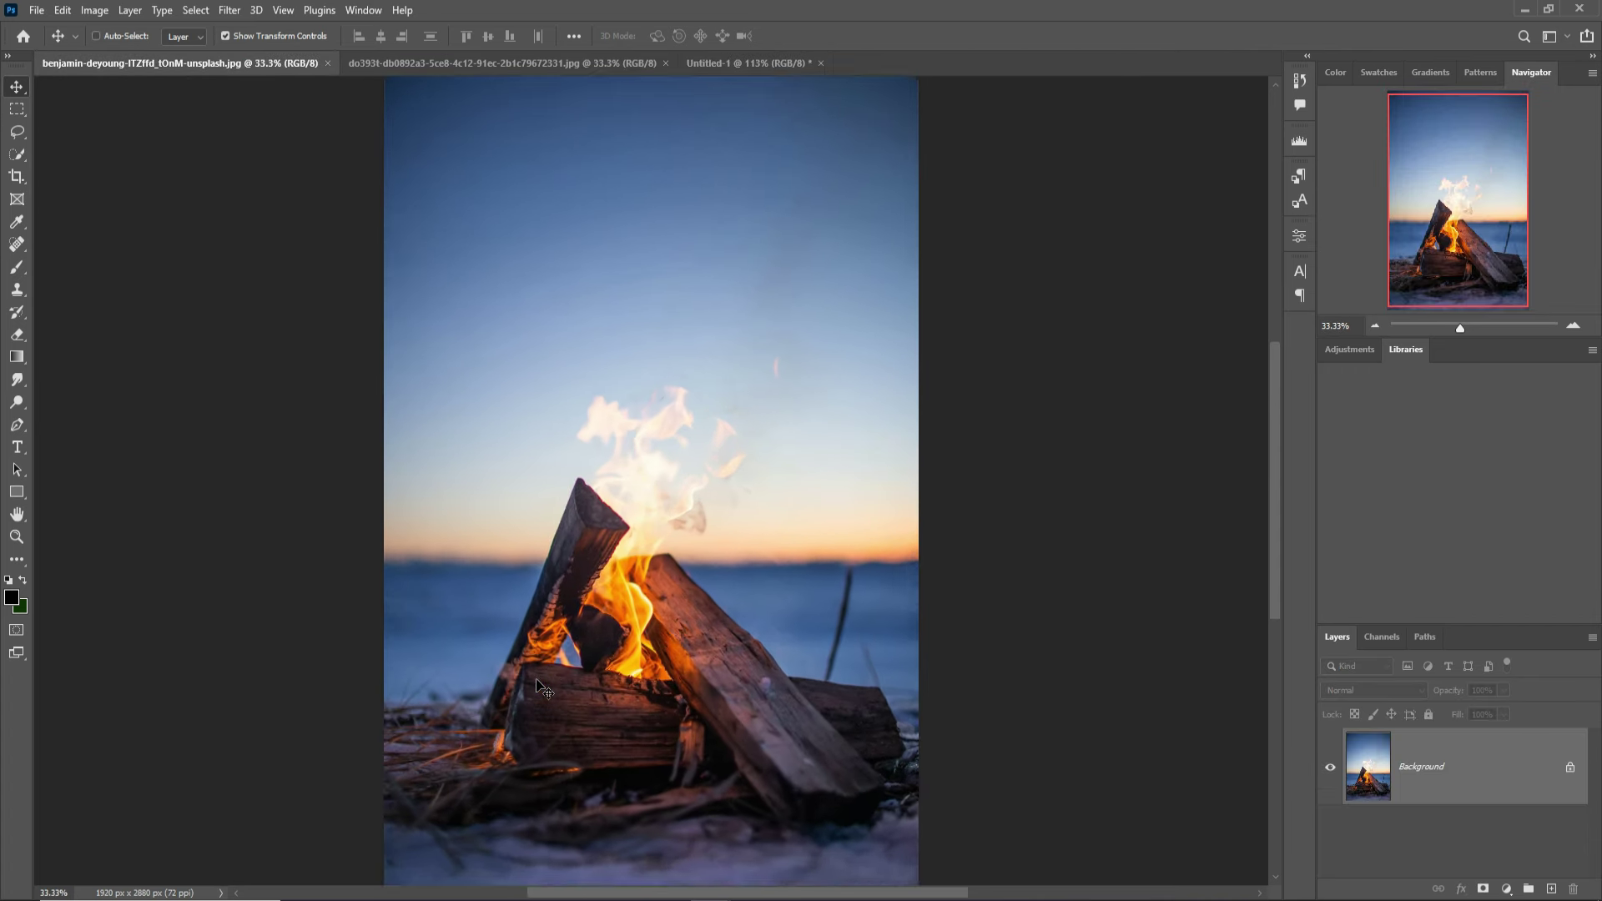
{"action": "key", "text": "ctrl+plus"}
{"action": "key", "text": "ctrl"}
{"action": "left_click_drag", "start_coordinate": [572, 680], "coordinate": [742, 338]}
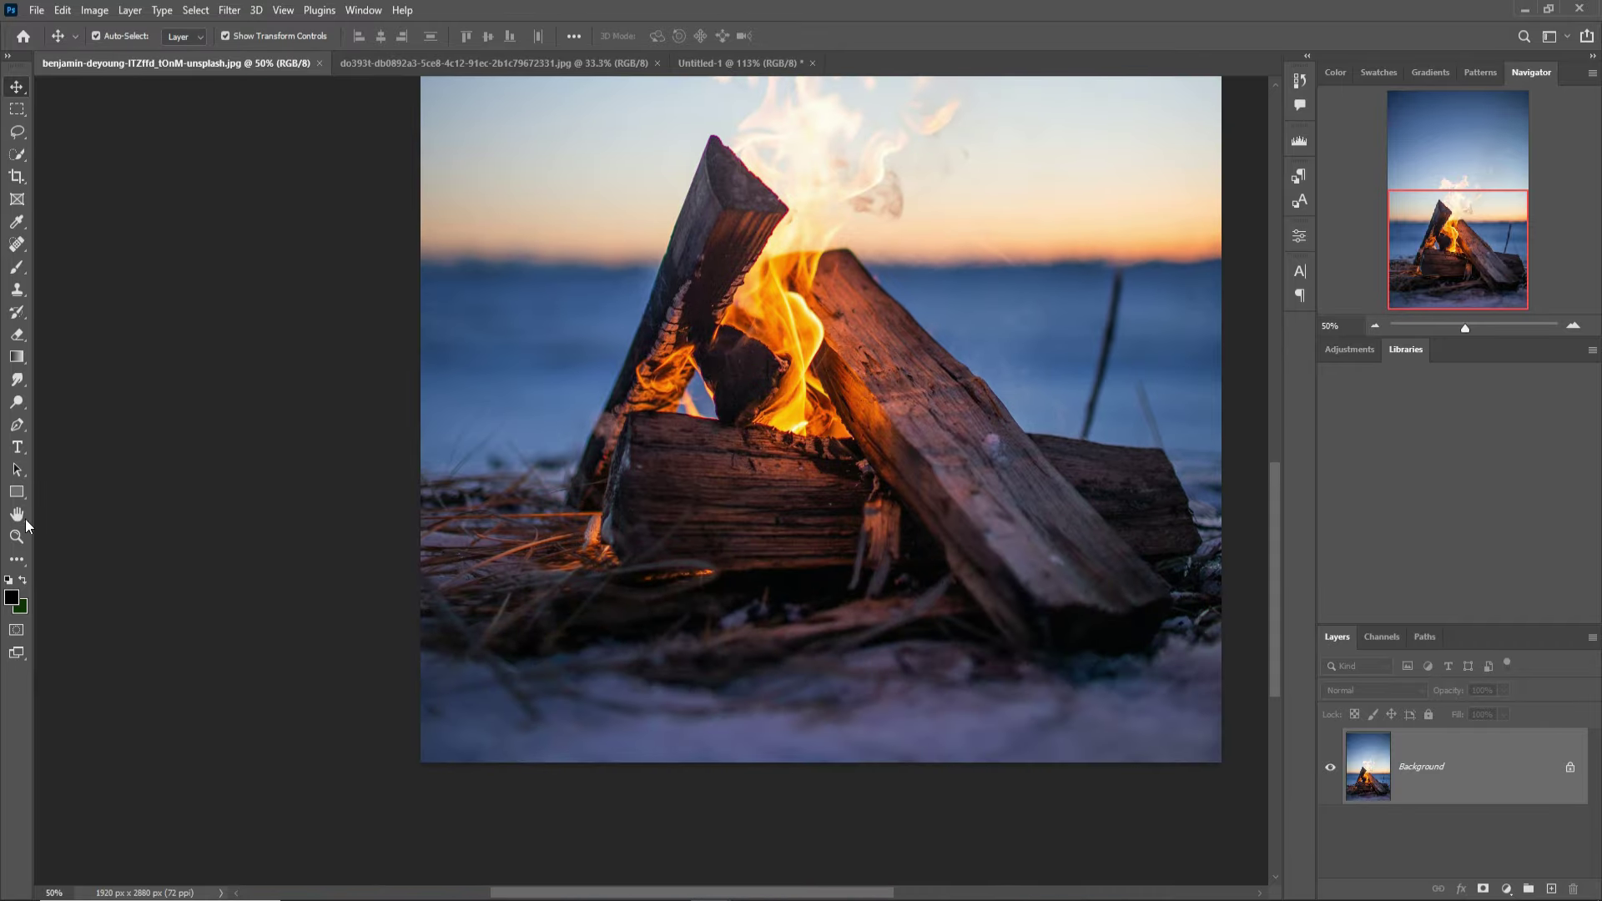
Trace a pen path up the left log, across the flames, and down to the far right log
{"action": "left_click", "coordinate": [18, 430]}
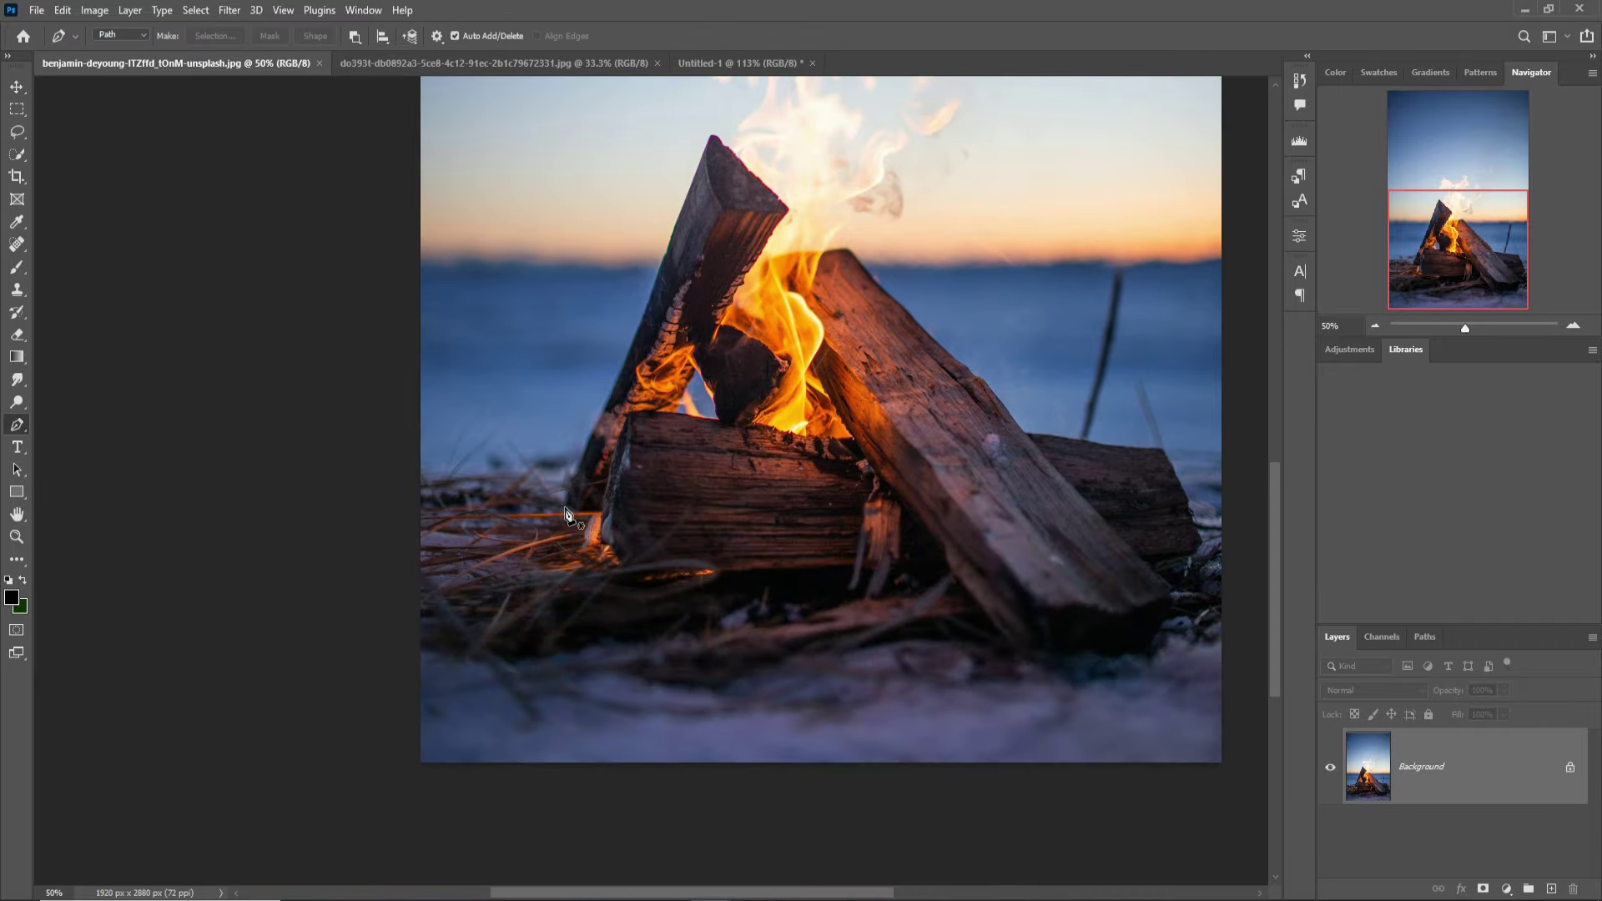
{"action": "left_click_drag", "start_coordinate": [565, 505], "coordinate": [606, 409]}
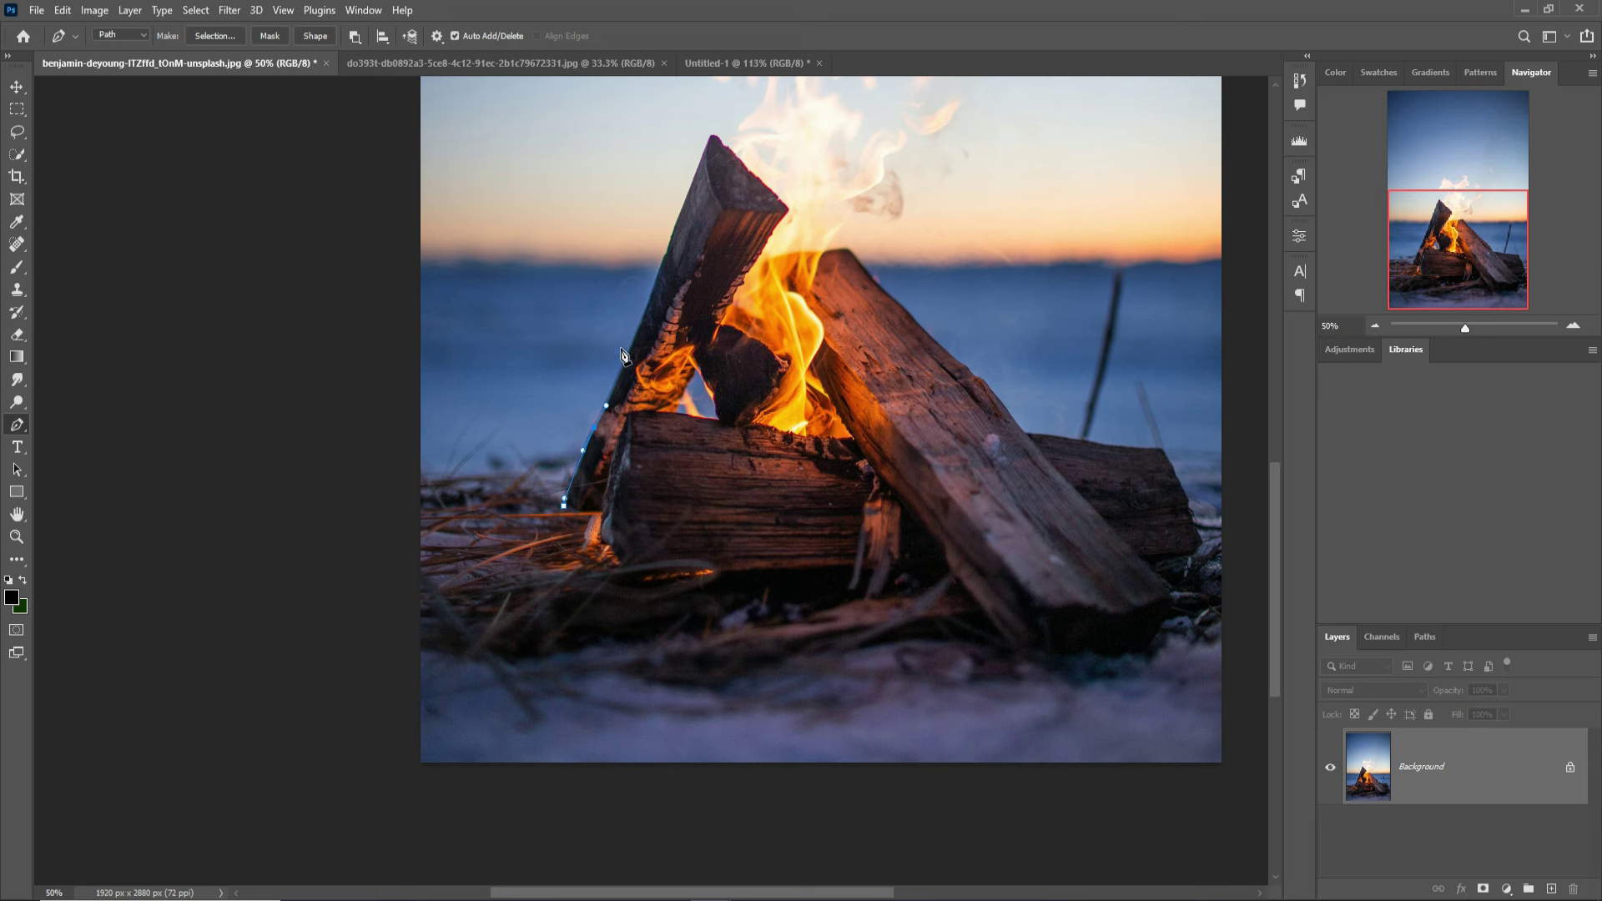
{"action": "left_click_drag", "start_coordinate": [639, 326], "coordinate": [676, 227]}
{"action": "left_click", "coordinate": [698, 169]}
{"action": "left_click_drag", "start_coordinate": [753, 171], "coordinate": [762, 181]}
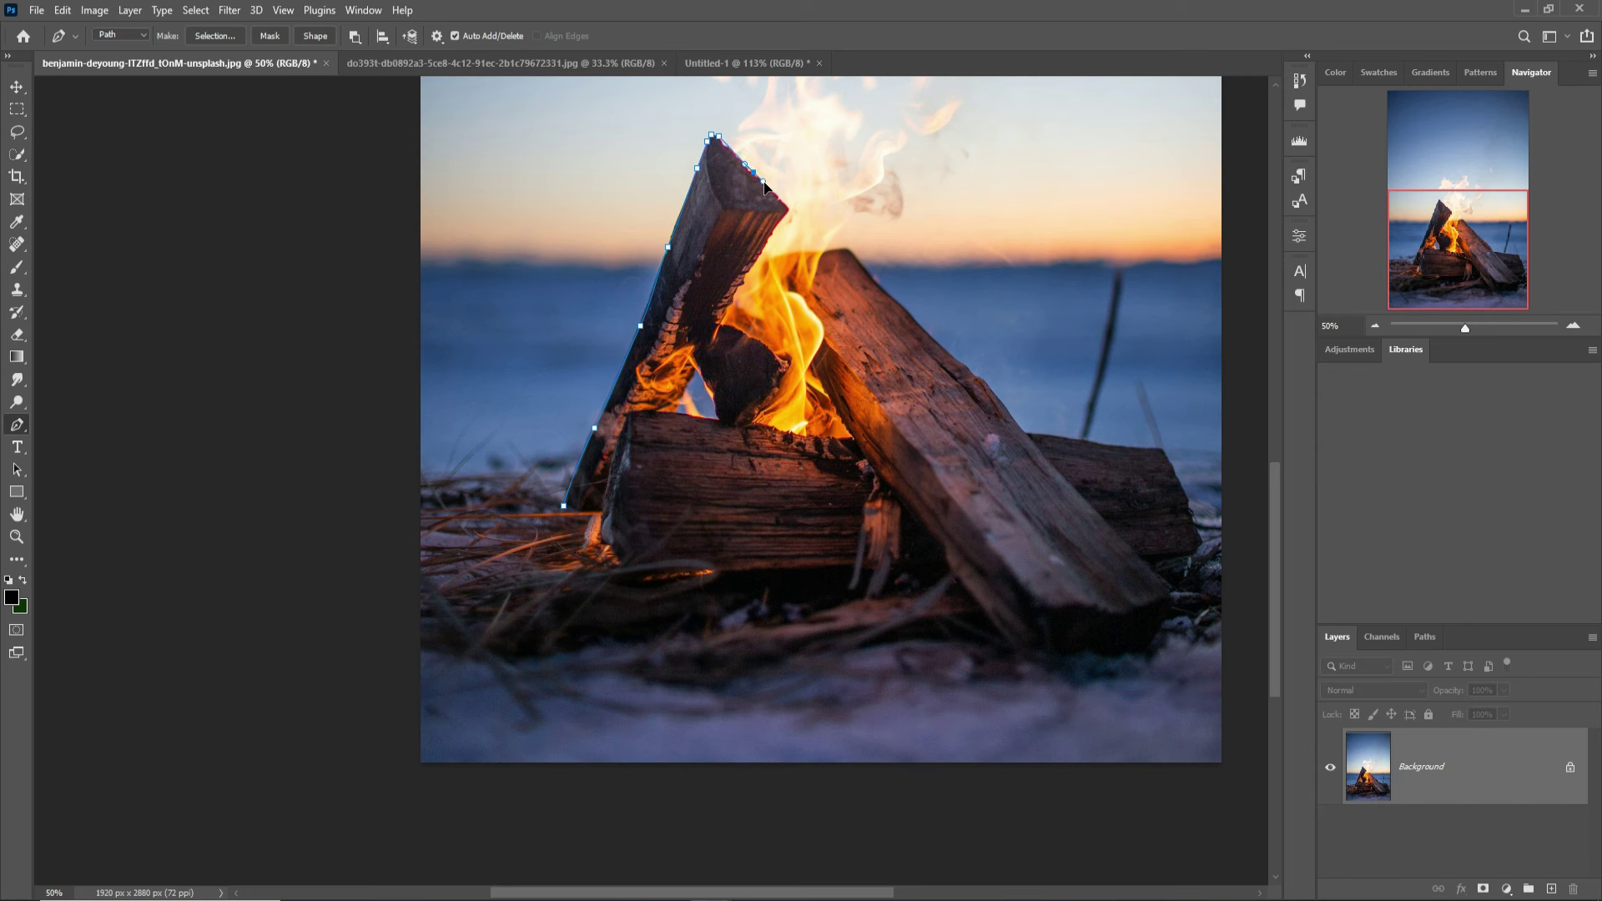
{"action": "left_click", "coordinate": [778, 224]}
{"action": "left_click", "coordinate": [760, 257]}
{"action": "left_click", "coordinate": [770, 262]}
{"action": "left_click", "coordinate": [936, 349]}
{"action": "left_click", "coordinate": [971, 368]}
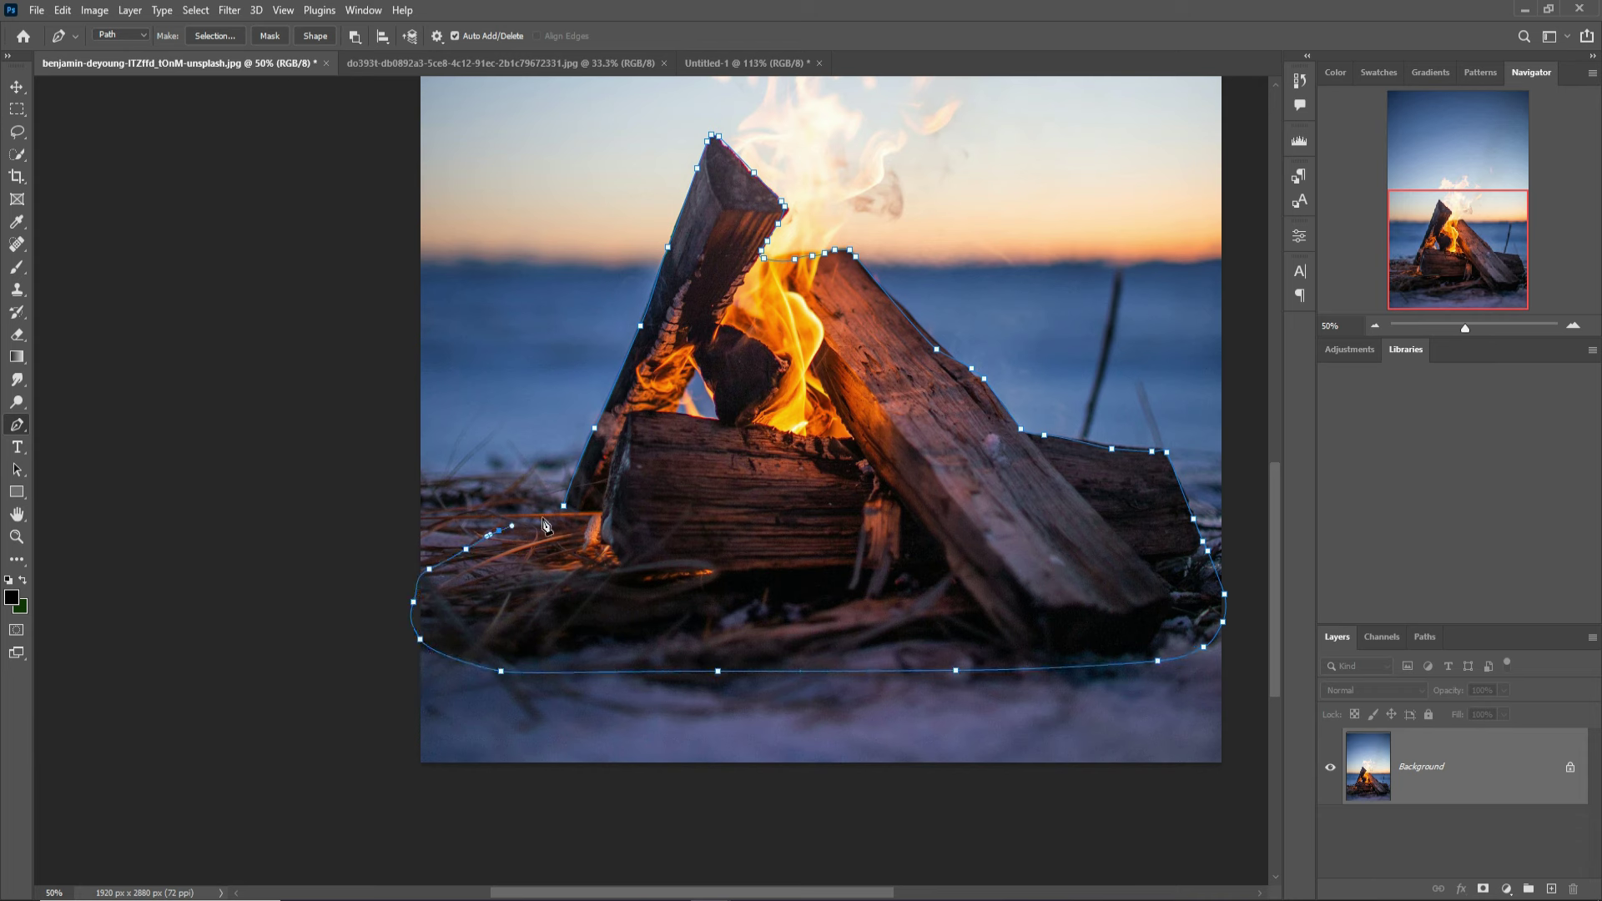
Close the campfire pen path and turn it into a selection
{"action": "left_click", "coordinate": [565, 508]}
{"action": "right_click", "coordinate": [646, 528]}
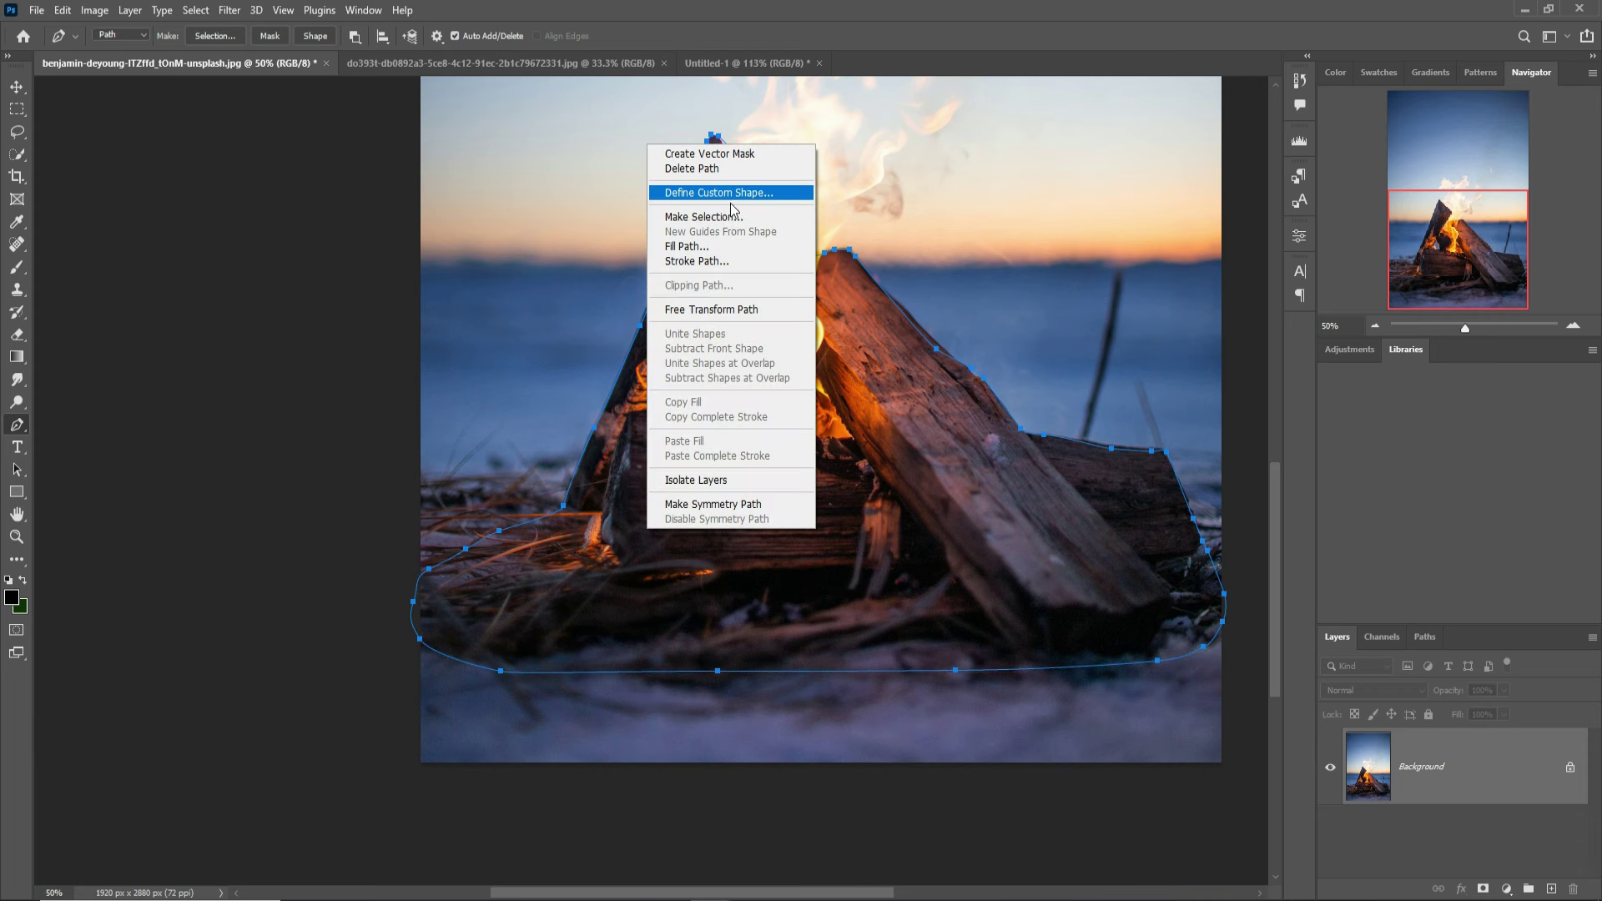
{"action": "left_click", "coordinate": [703, 216]}
{"action": "left_click", "coordinate": [903, 246]}
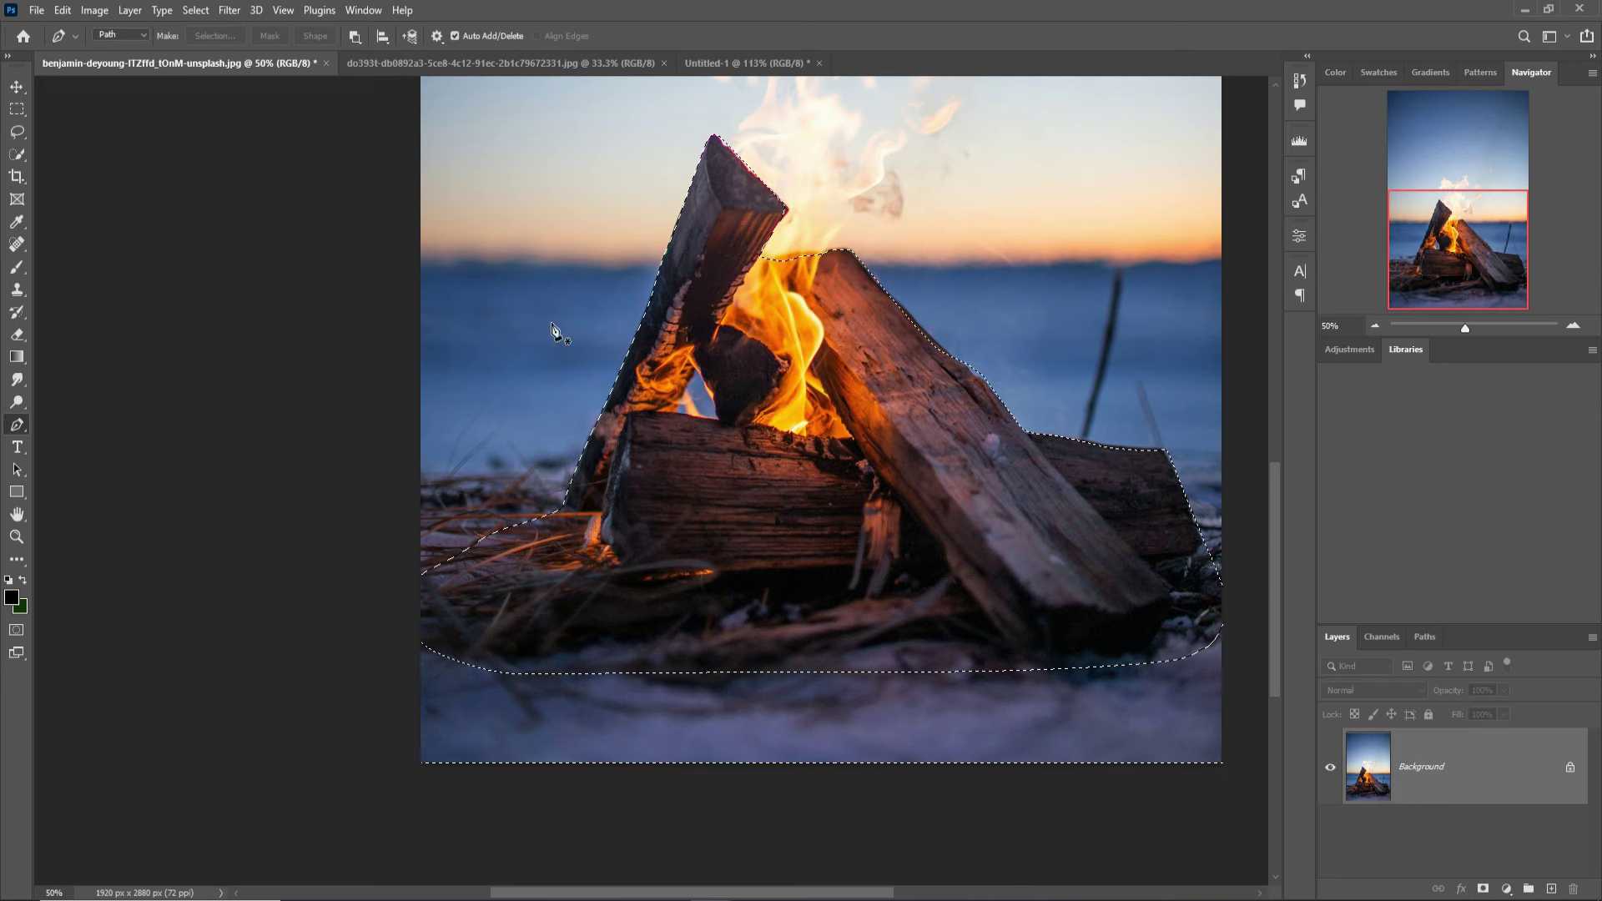
Drag the campfire cut-out into the tent composite as a new layer
{"action": "key", "text": "v"}
{"action": "mouse_move", "coordinate": [203, 65]}
{"action": "left_mouse_down"}
{"action": "mouse_move", "coordinate": [204, 105]}
{"action": "mouse_move", "coordinate": [1000, 217]}
{"action": "left_mouse_up"}
{"action": "mouse_move", "coordinate": [1121, 403]}
{"action": "left_mouse_down"}
{"action": "mouse_move", "coordinate": [758, 398]}
{"action": "mouse_move", "coordinate": [716, 448]}
{"action": "left_mouse_up"}
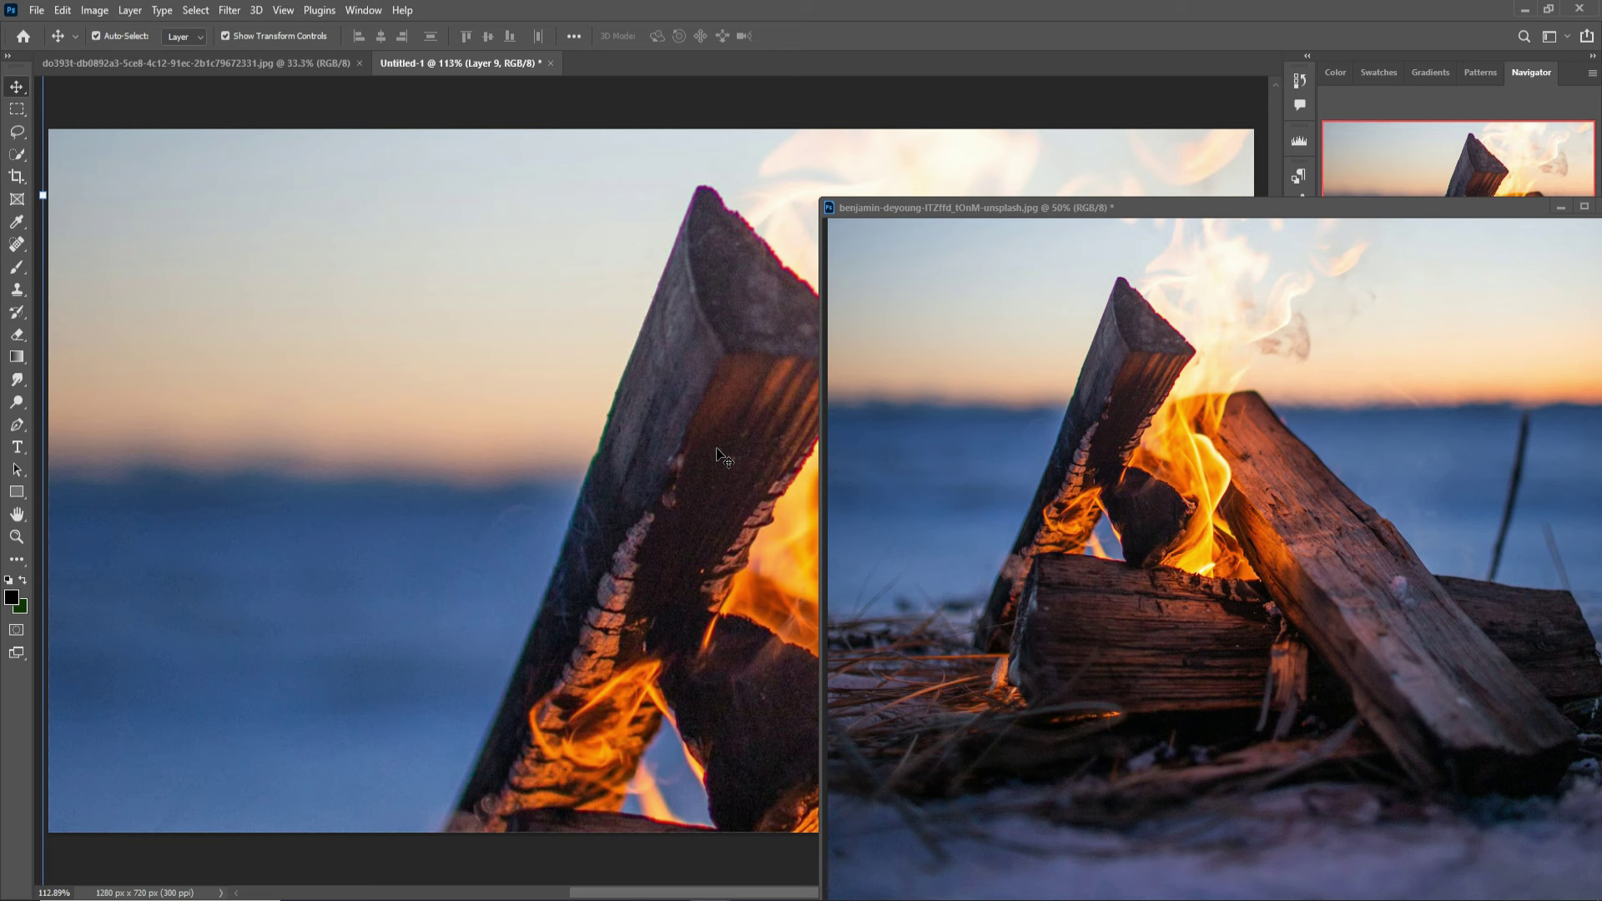
Redo the campfire placement via Select > Inverse as Layer 9, then minimize the campfire window
{"action": "key", "text": "ctrl+z"}
{"action": "left_click", "coordinate": [1198, 478]}
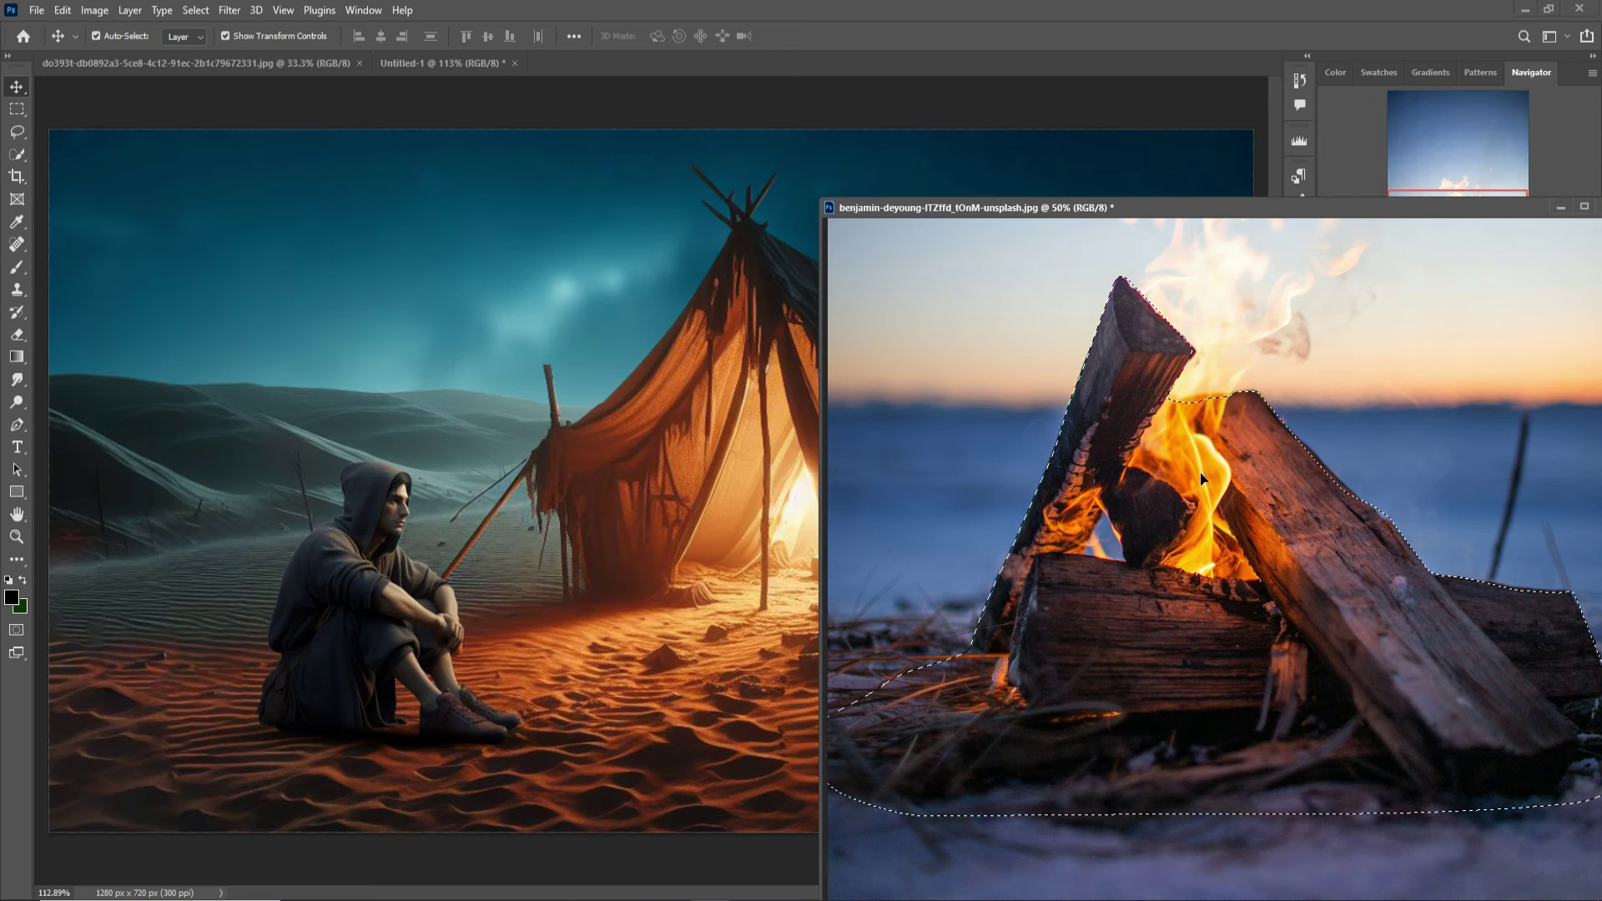
{"action": "left_click", "coordinate": [196, 10]}
{"action": "left_click", "coordinate": [215, 80]}
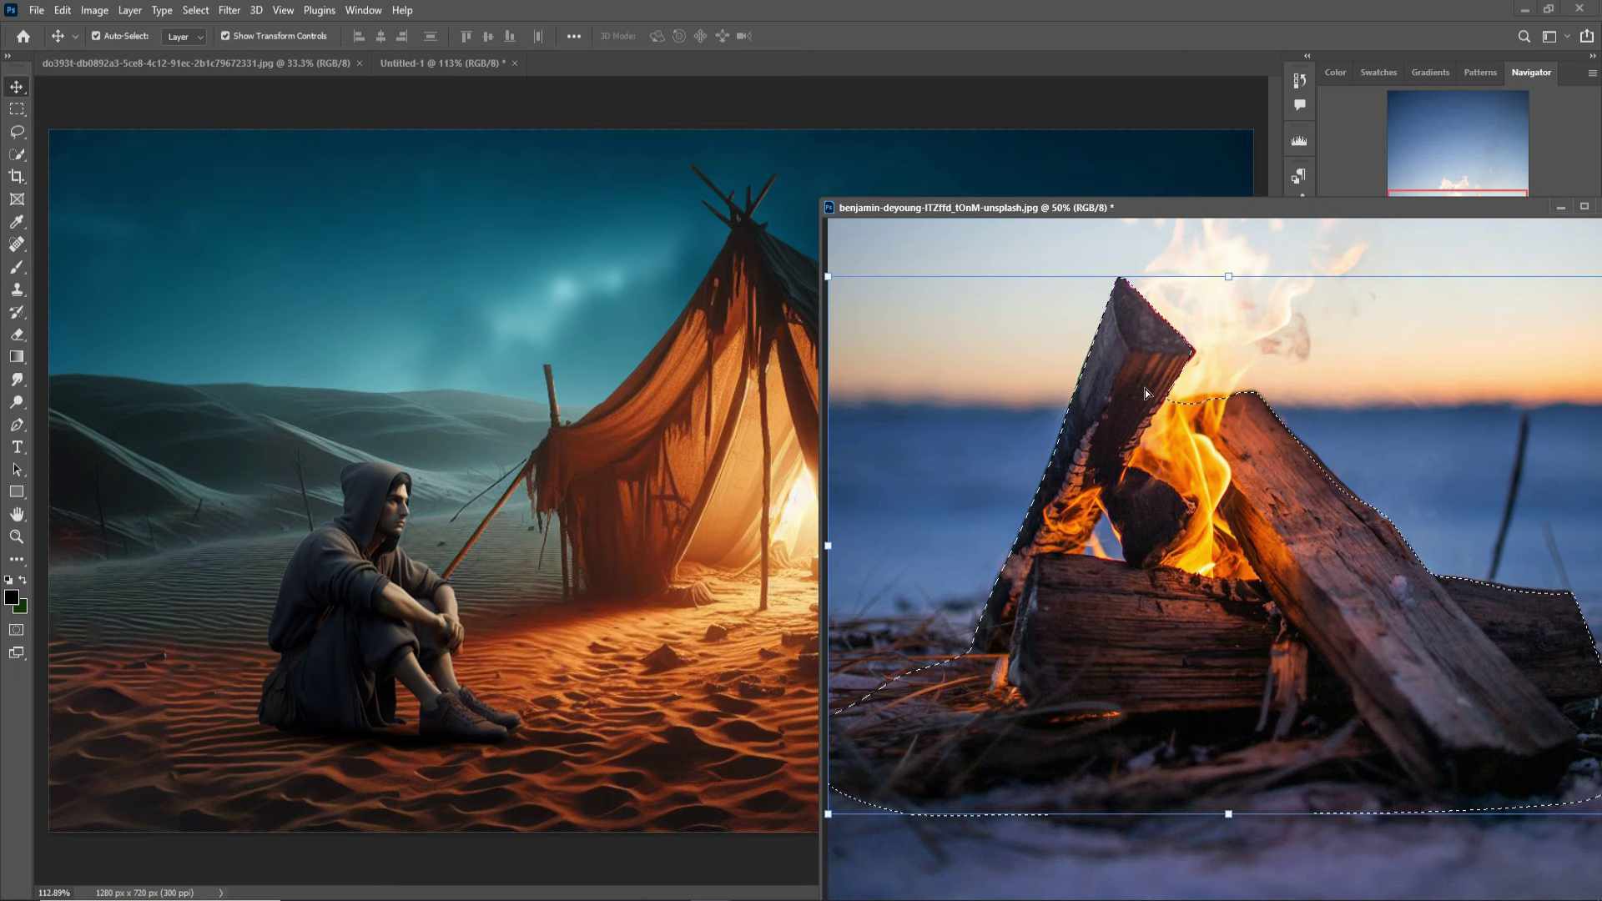
{"action": "left_click_drag", "start_coordinate": [1145, 389], "coordinate": [738, 424]}
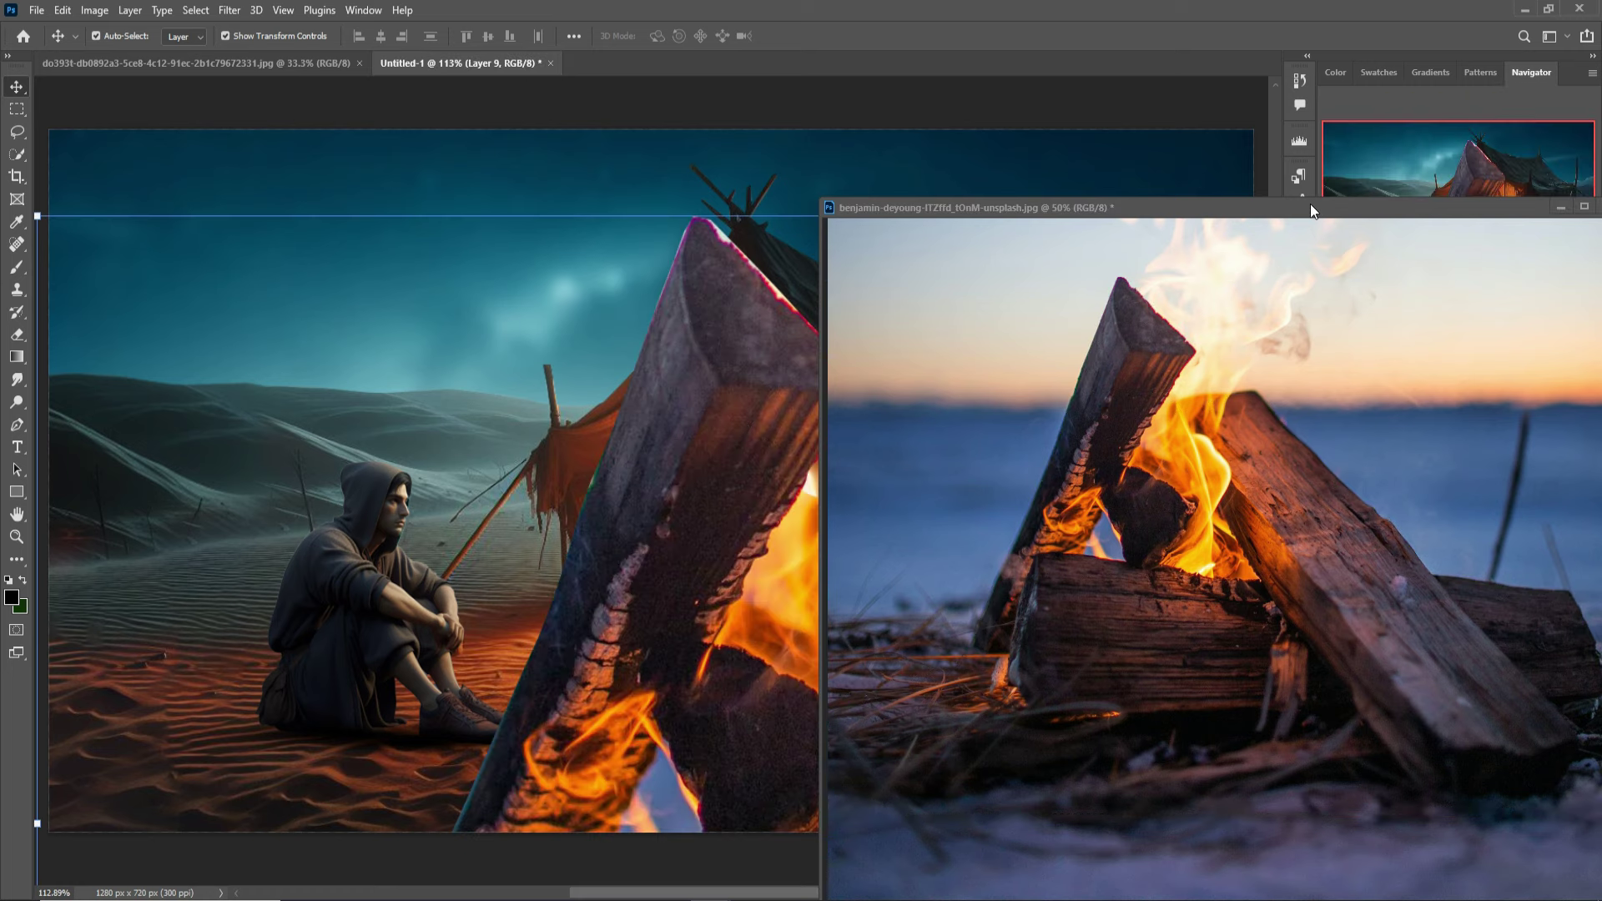
{"action": "mouse_move", "coordinate": [1309, 206]}
{"action": "left_mouse_down"}
{"action": "mouse_move", "coordinate": [923, 323]}
{"action": "mouse_move", "coordinate": [809, 450]}
{"action": "left_mouse_up"}
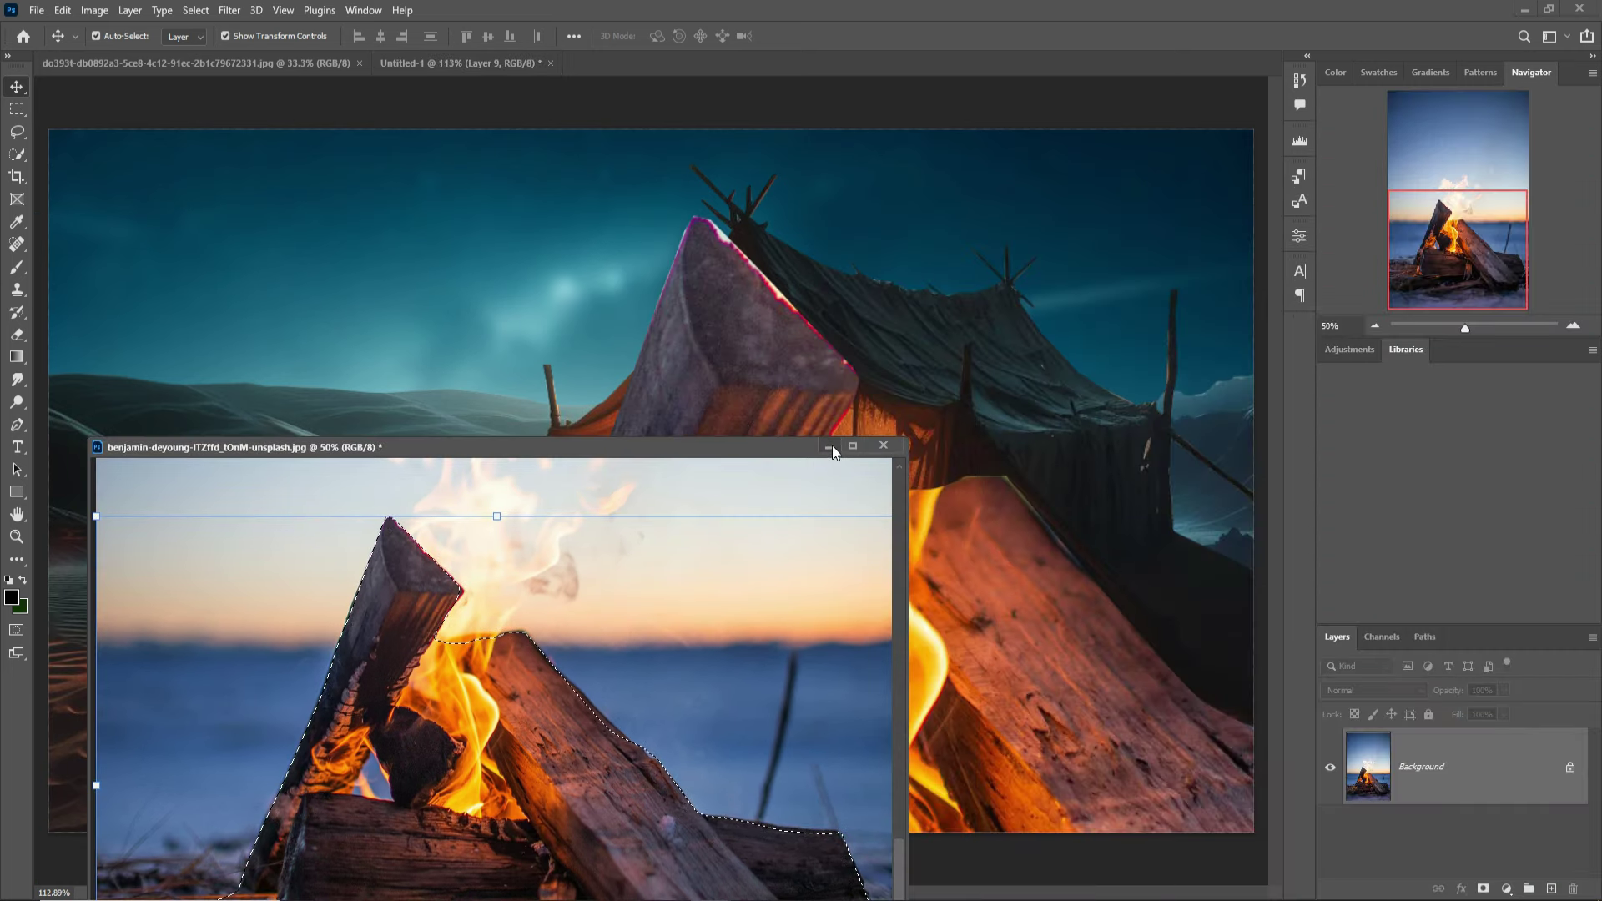
{"action": "left_click", "coordinate": [830, 449]}
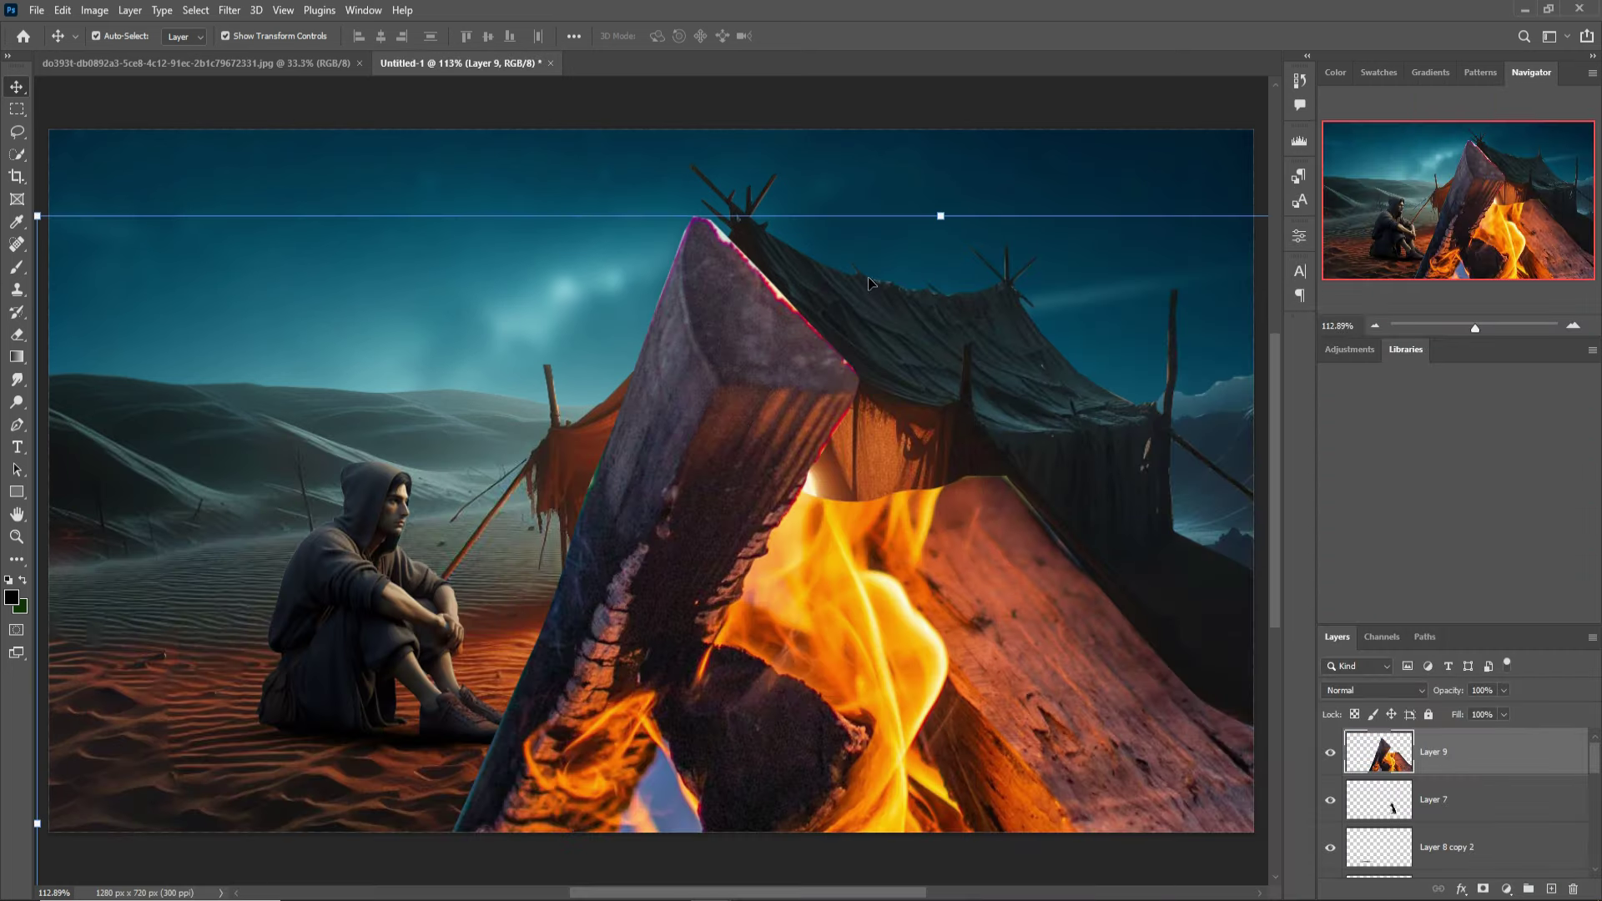
{"action": "left_click", "coordinate": [22, 136]}
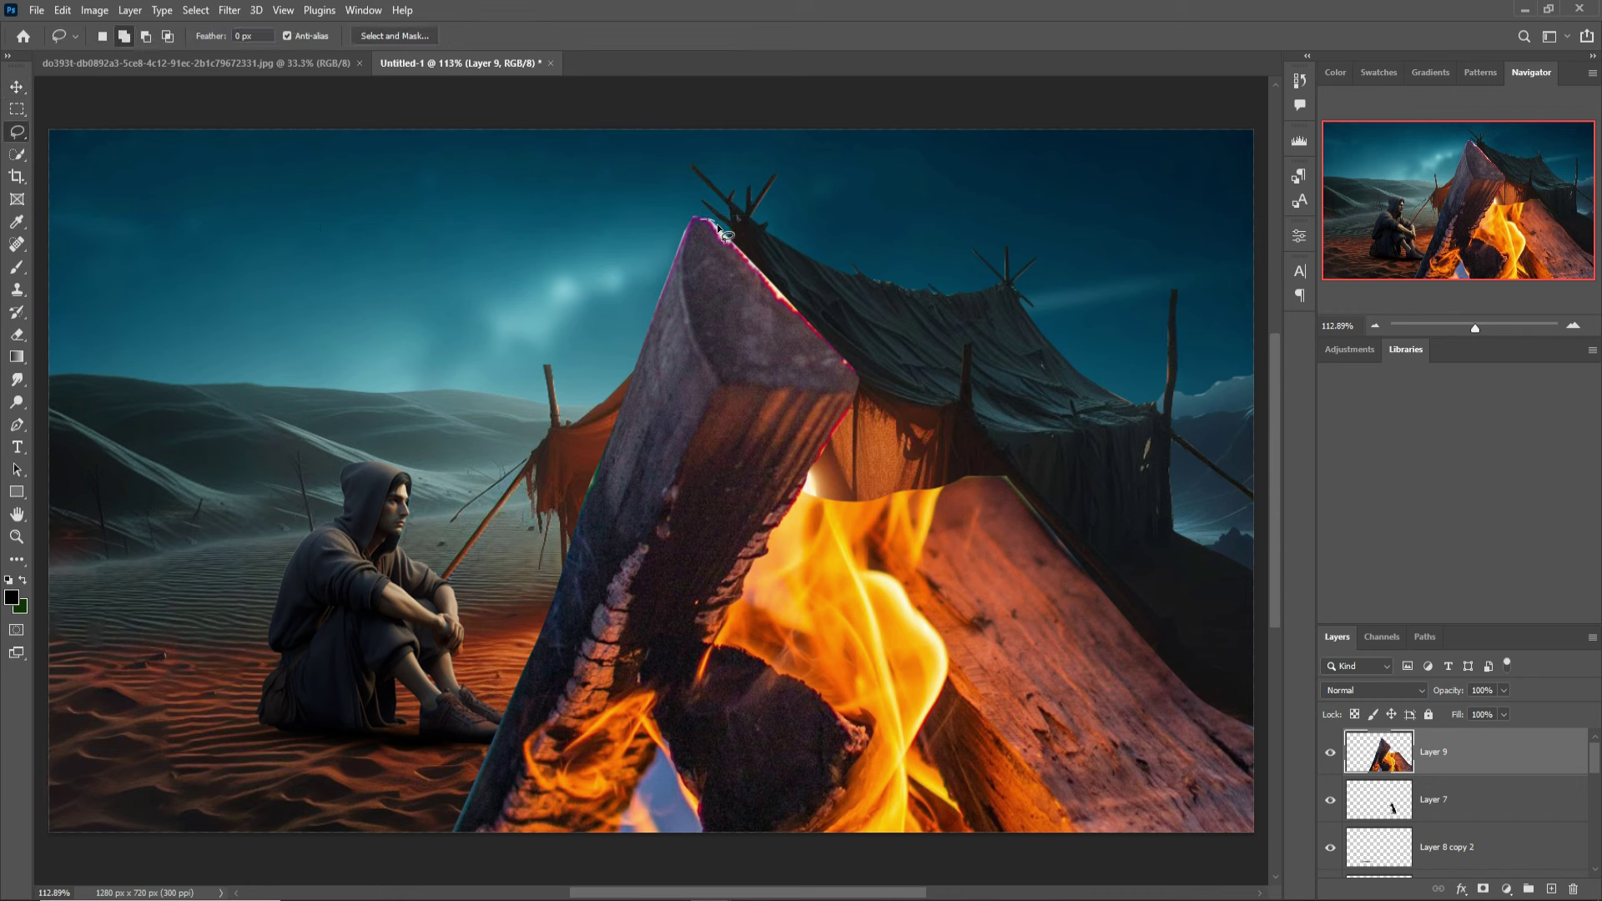
Lasso-select a thin strip along the campfire log's upper edge
{"action": "left_click_drag", "start_coordinate": [704, 220], "coordinate": [699, 228]}
{"action": "left_click_drag", "start_coordinate": [711, 228], "coordinate": [771, 292]}
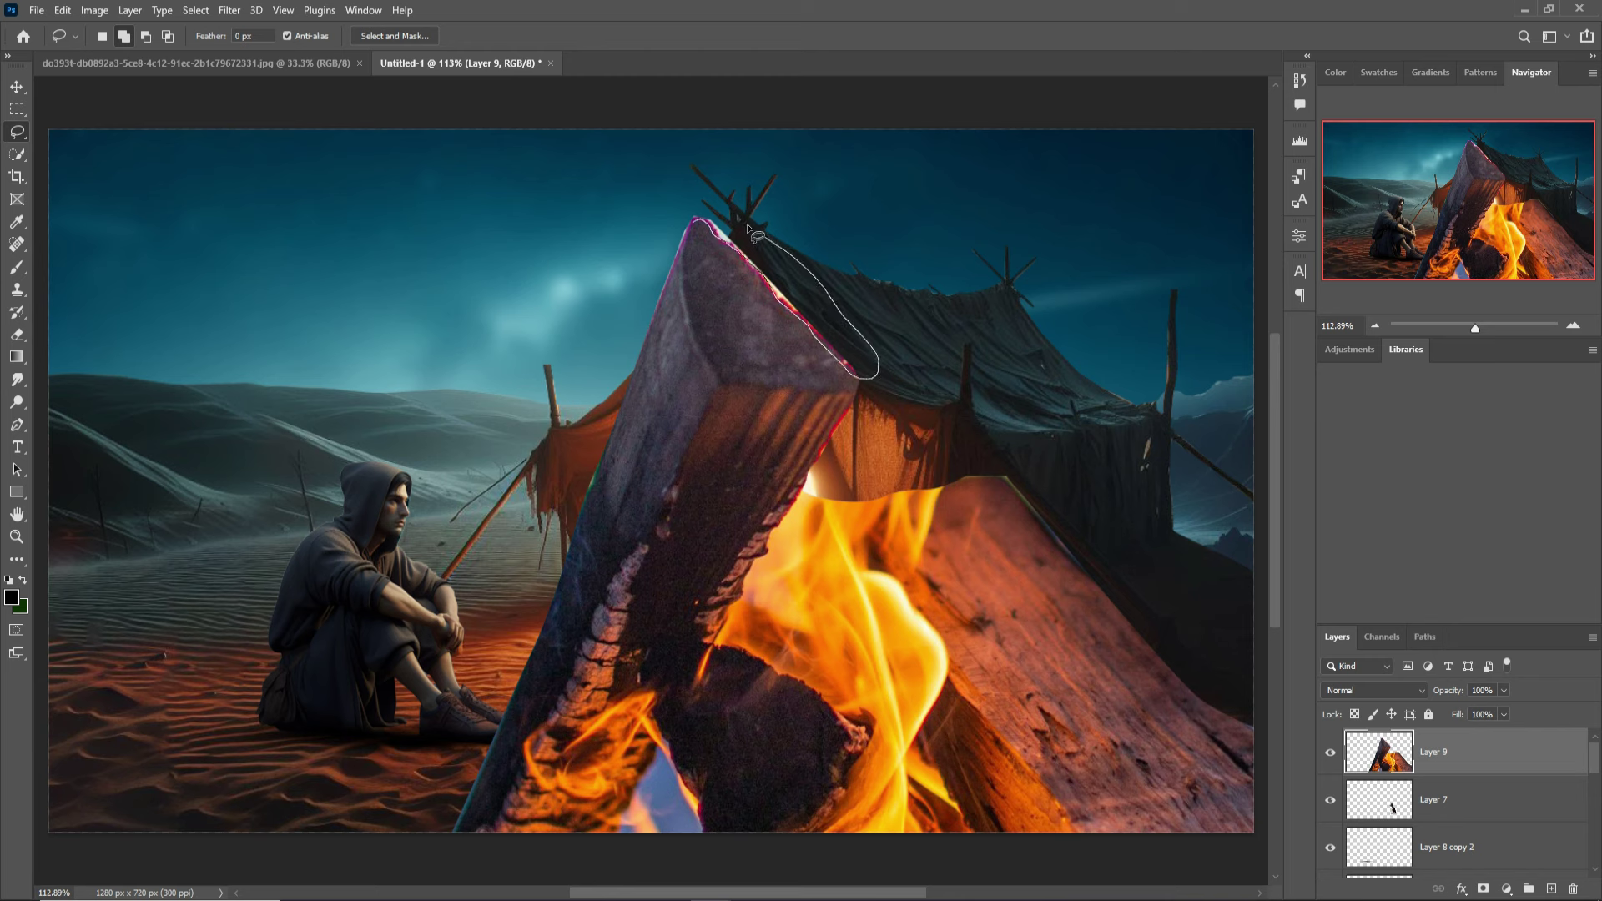
{"action": "left_click_drag", "start_coordinate": [847, 368], "coordinate": [696, 211]}
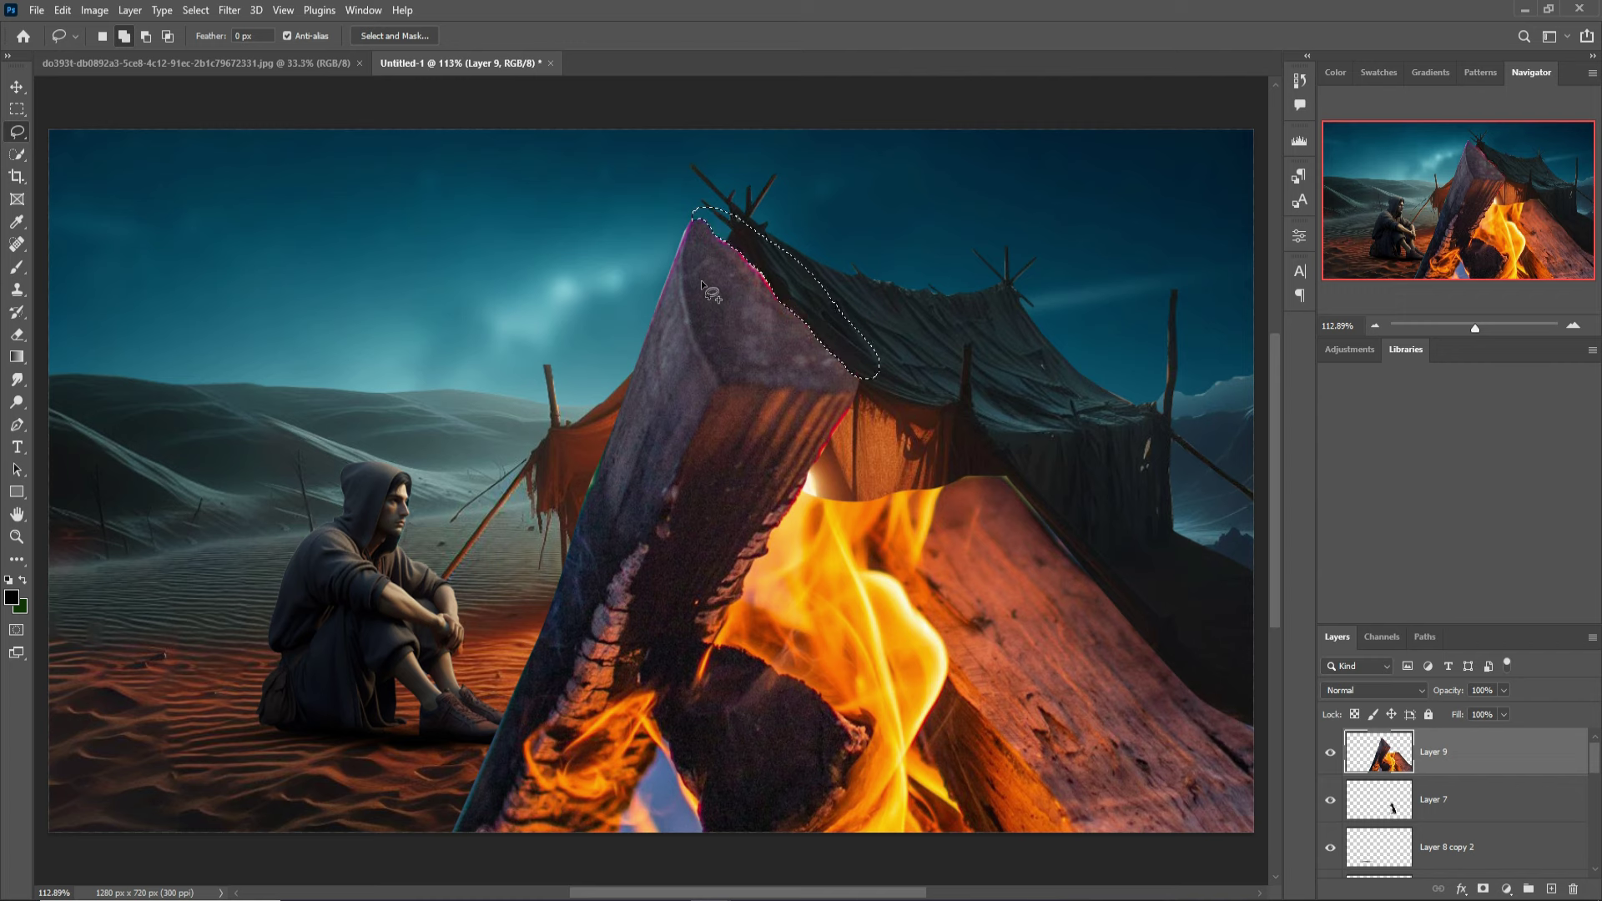
Deselect so the campfire layer is ready to transform with the Move tool
{"action": "left_click", "coordinate": [203, 10]}
{"action": "left_click", "coordinate": [213, 45]}
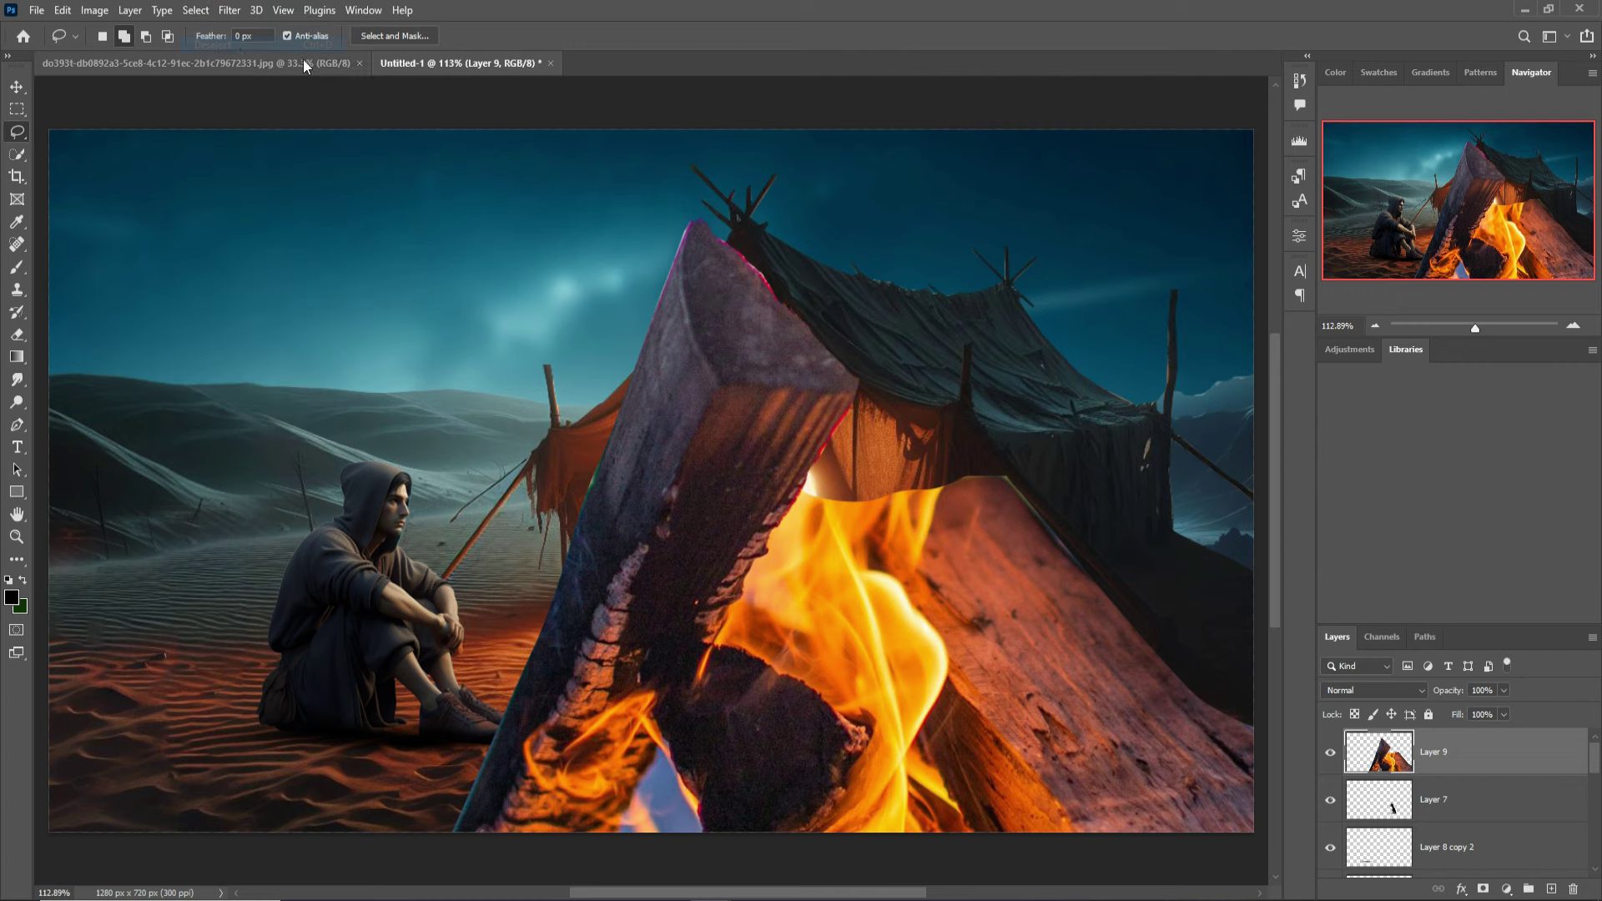
{"action": "left_click", "coordinate": [20, 92]}
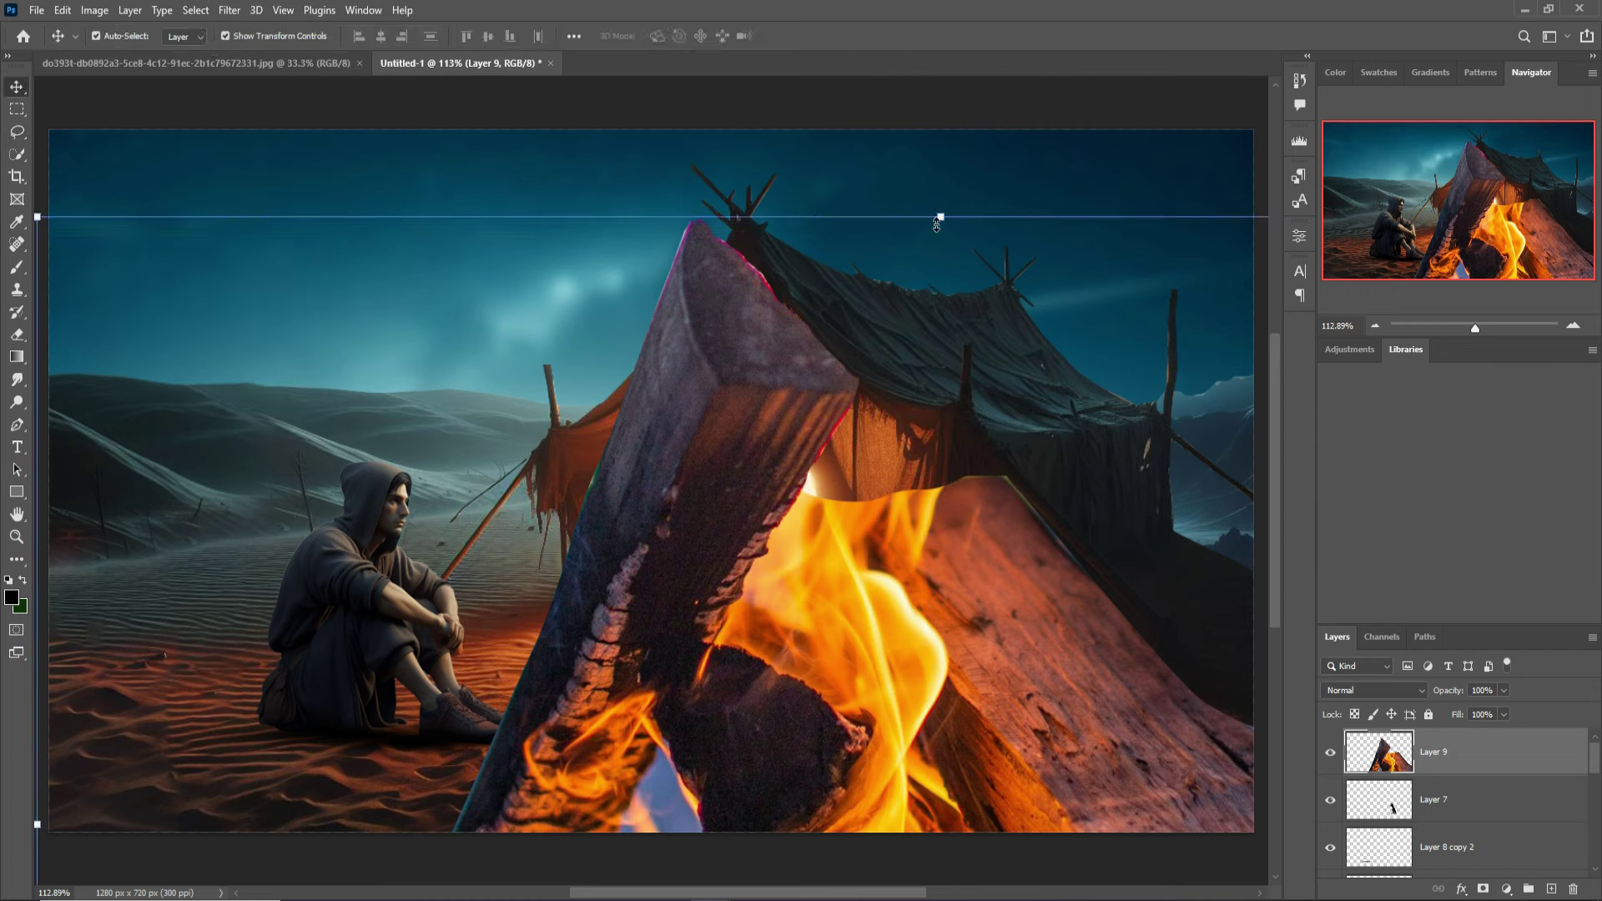
Scale Layer 9's campfire to about 11% and set it on the sand between the man and beagle
{"action": "left_click_drag", "start_coordinate": [941, 218], "coordinate": [941, 653]}
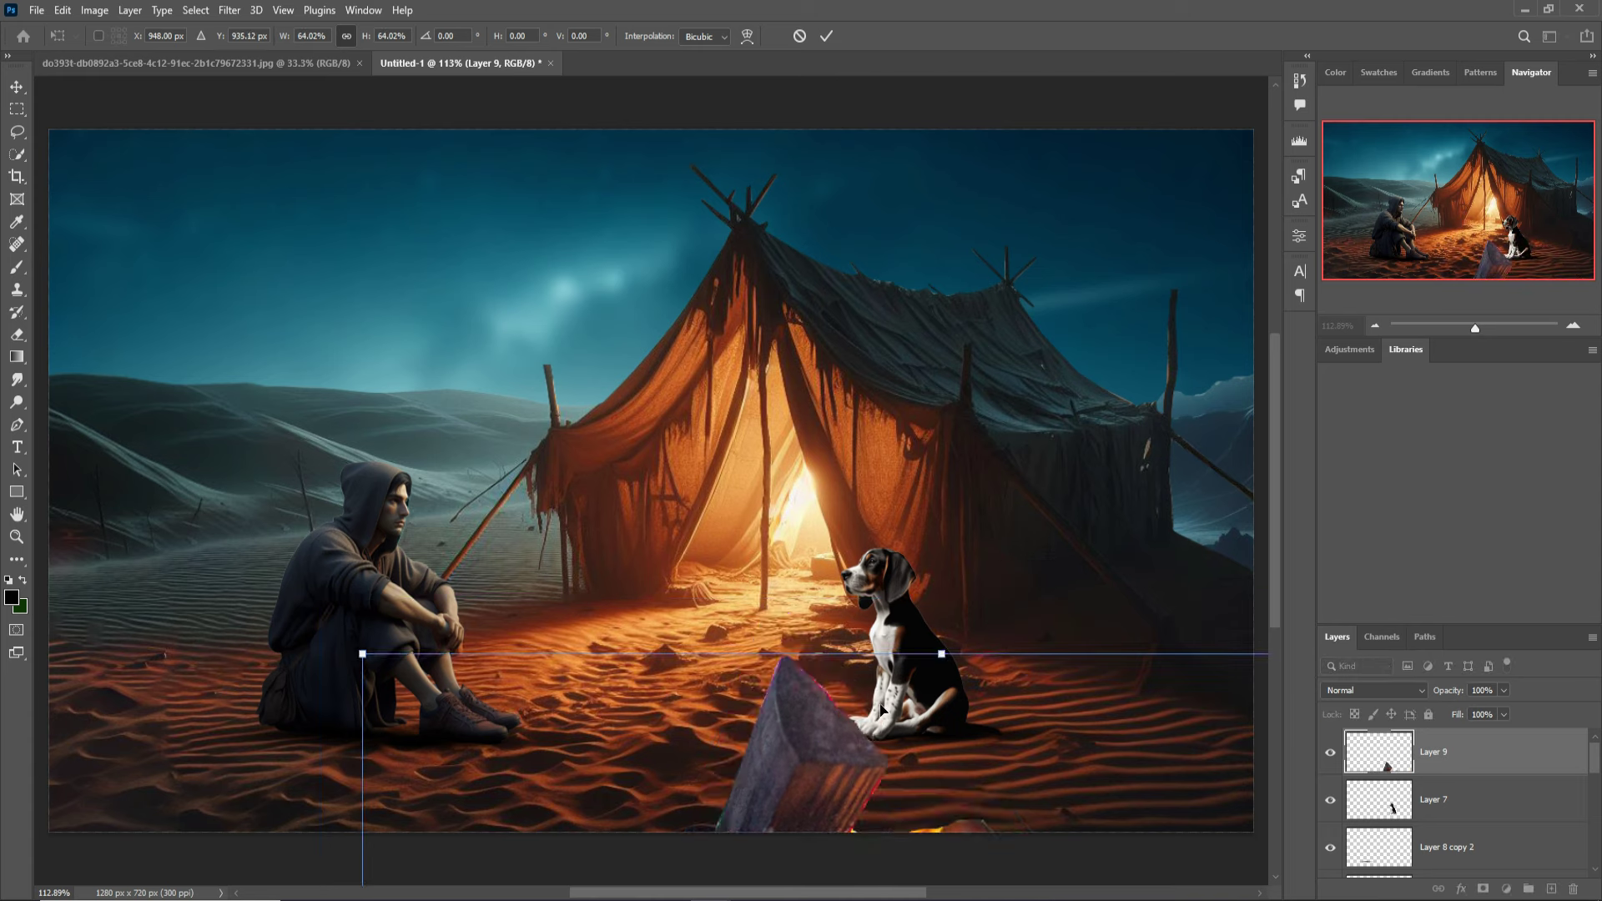
{"action": "key", "text": "ctrl+z"}
{"action": "mouse_move", "coordinate": [762, 229]}
{"action": "left_mouse_down"}
{"action": "mouse_move", "coordinate": [737, 637]}
{"action": "mouse_move", "coordinate": [786, 334]}
{"action": "left_mouse_up"}
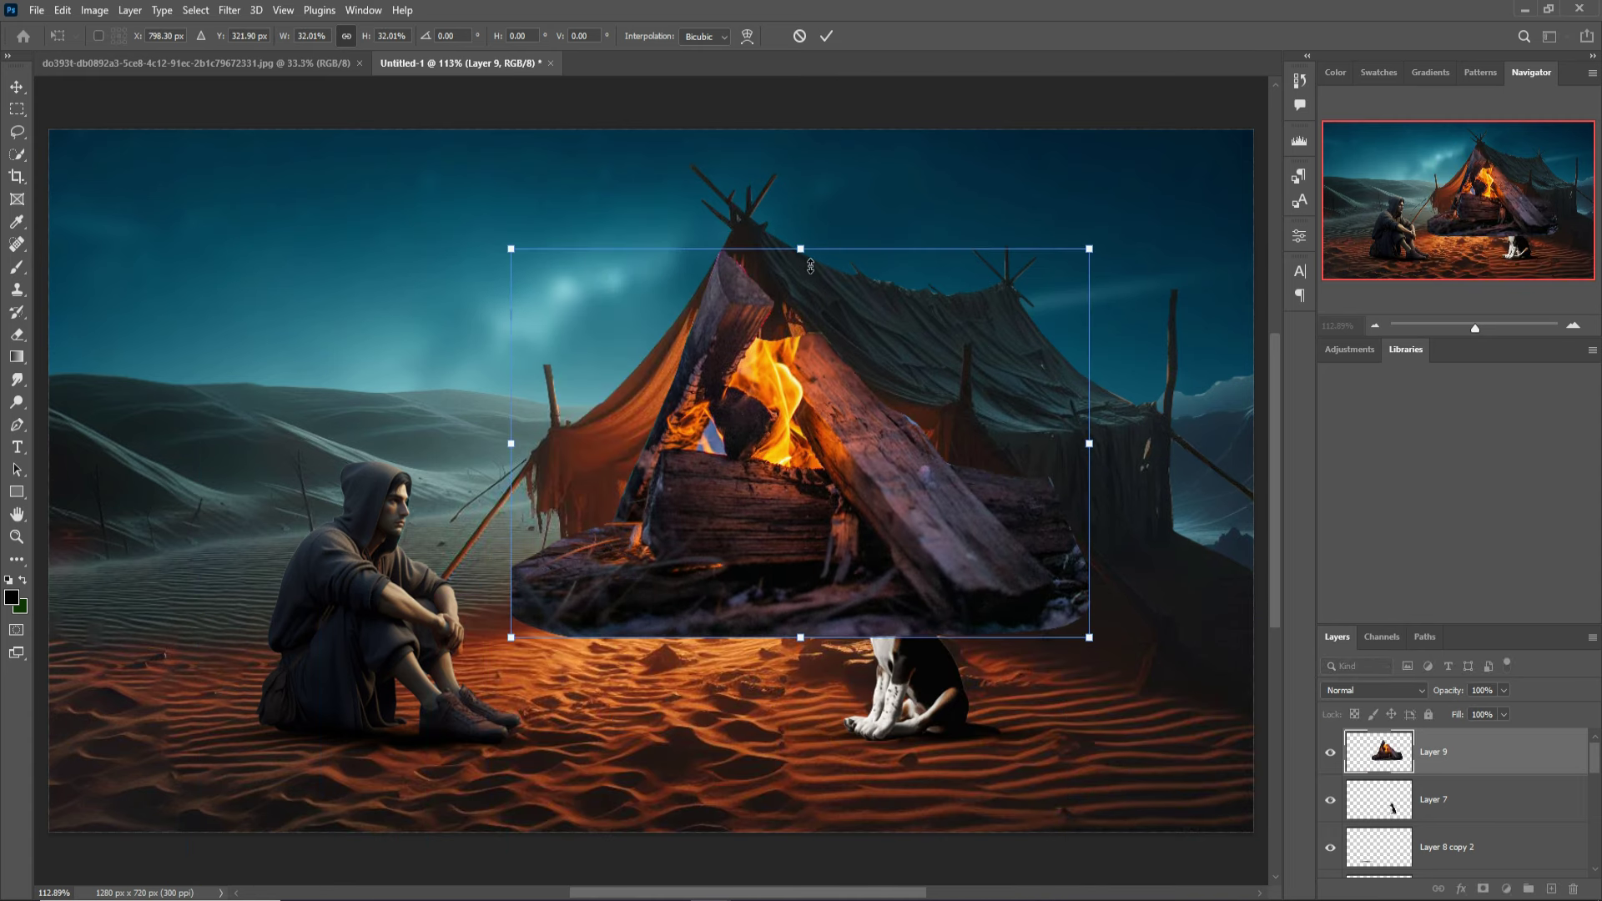
{"action": "mouse_move", "coordinate": [810, 265]}
{"action": "left_mouse_down"}
{"action": "mouse_move", "coordinate": [800, 372]}
{"action": "mouse_move", "coordinate": [697, 543]}
{"action": "left_mouse_up"}
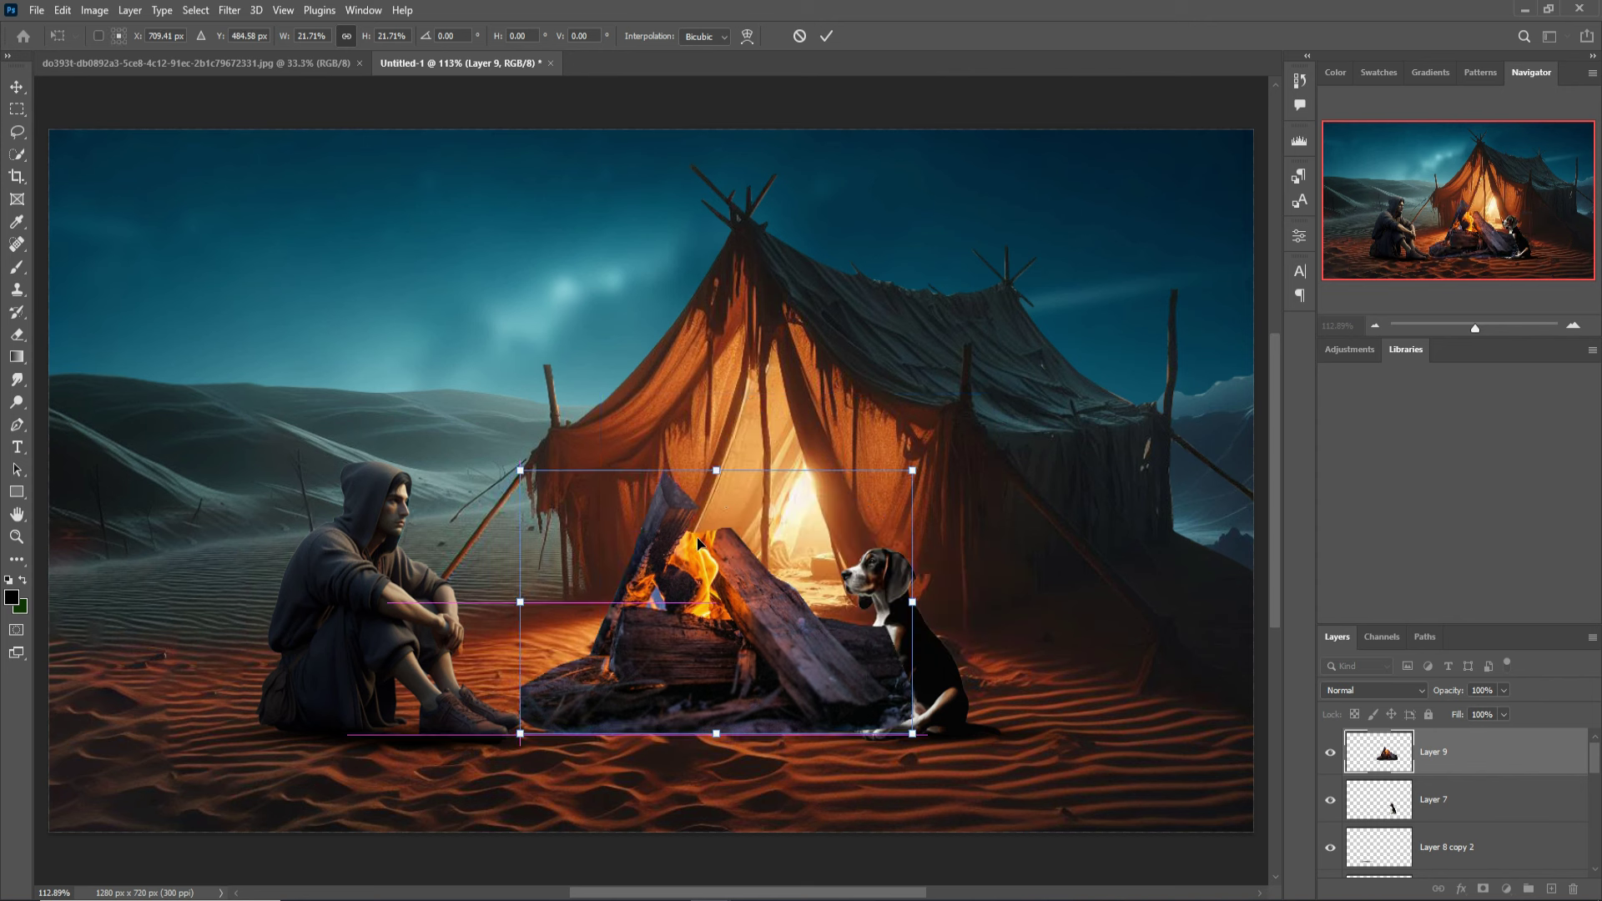
{"action": "left_click_drag", "start_coordinate": [716, 472], "coordinate": [722, 613]}
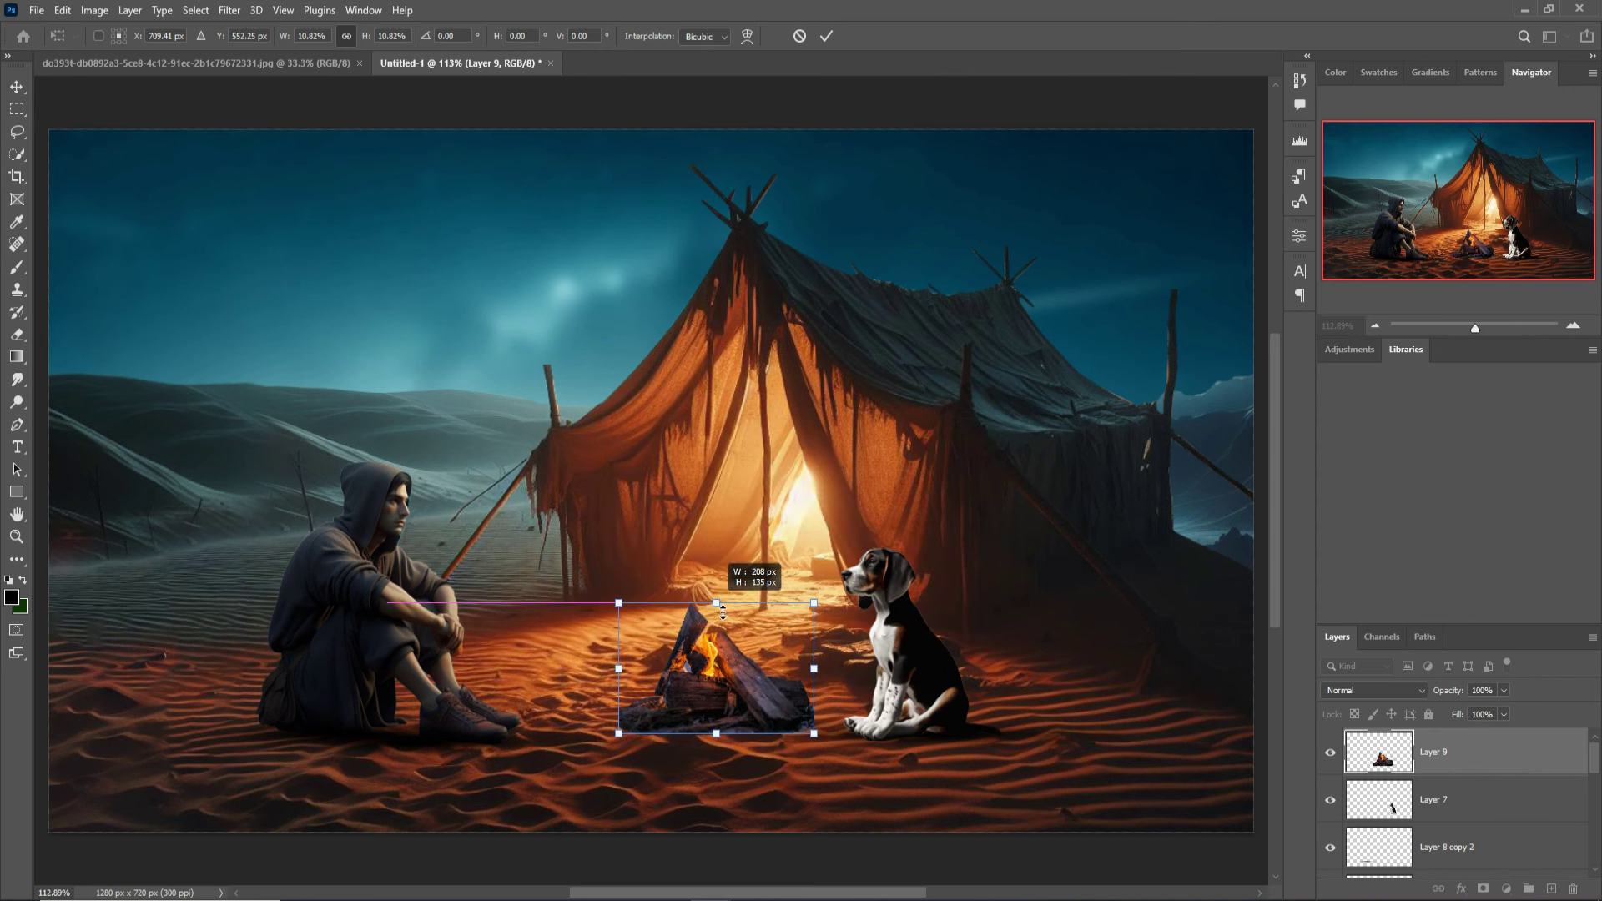
{"action": "left_click_drag", "start_coordinate": [735, 695], "coordinate": [699, 695]}
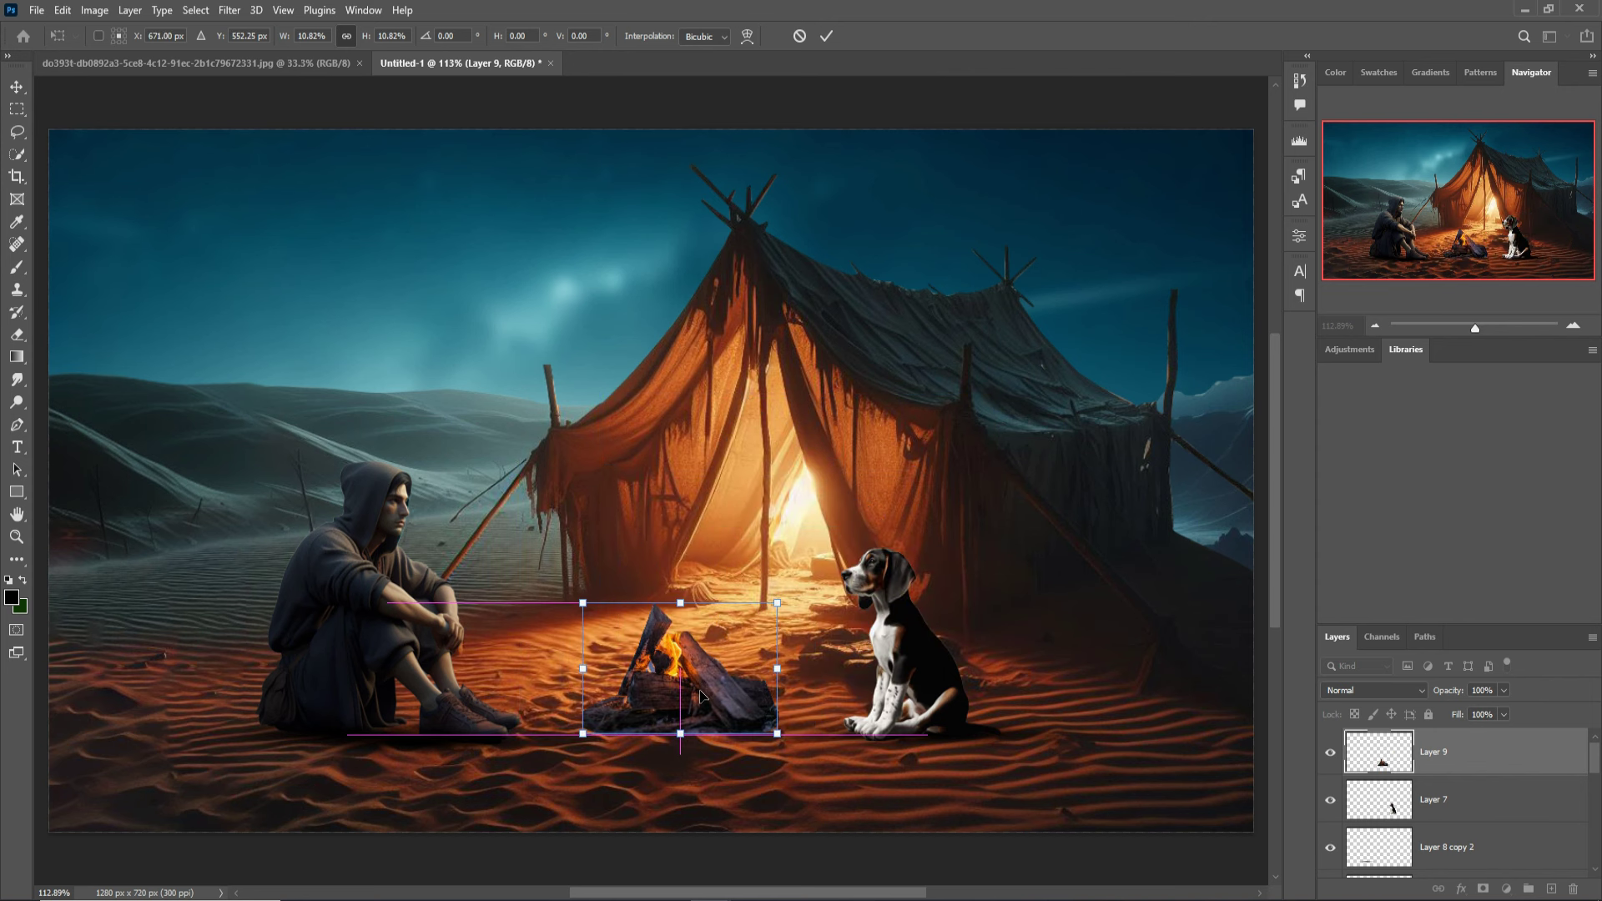
{"action": "left_click_drag", "start_coordinate": [691, 611], "coordinate": [691, 613]}
{"action": "left_click_drag", "start_coordinate": [704, 695], "coordinate": [705, 705]}
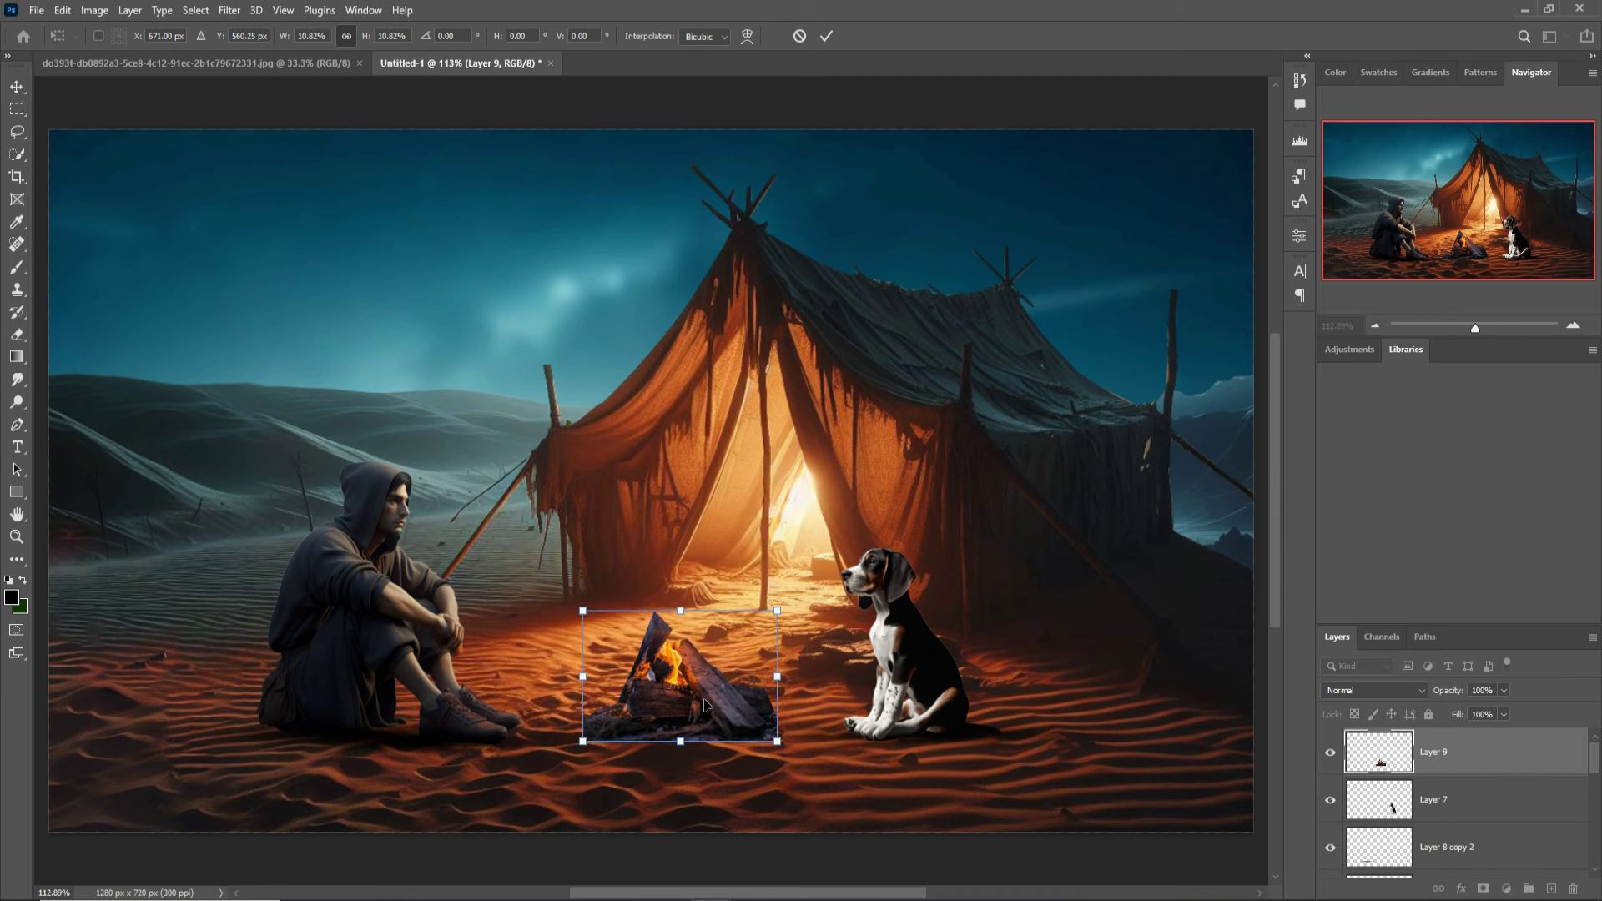
Commit the campfire transform, add a layer mask, and set a brush to 49% opacity
{"action": "left_click", "coordinate": [827, 39]}
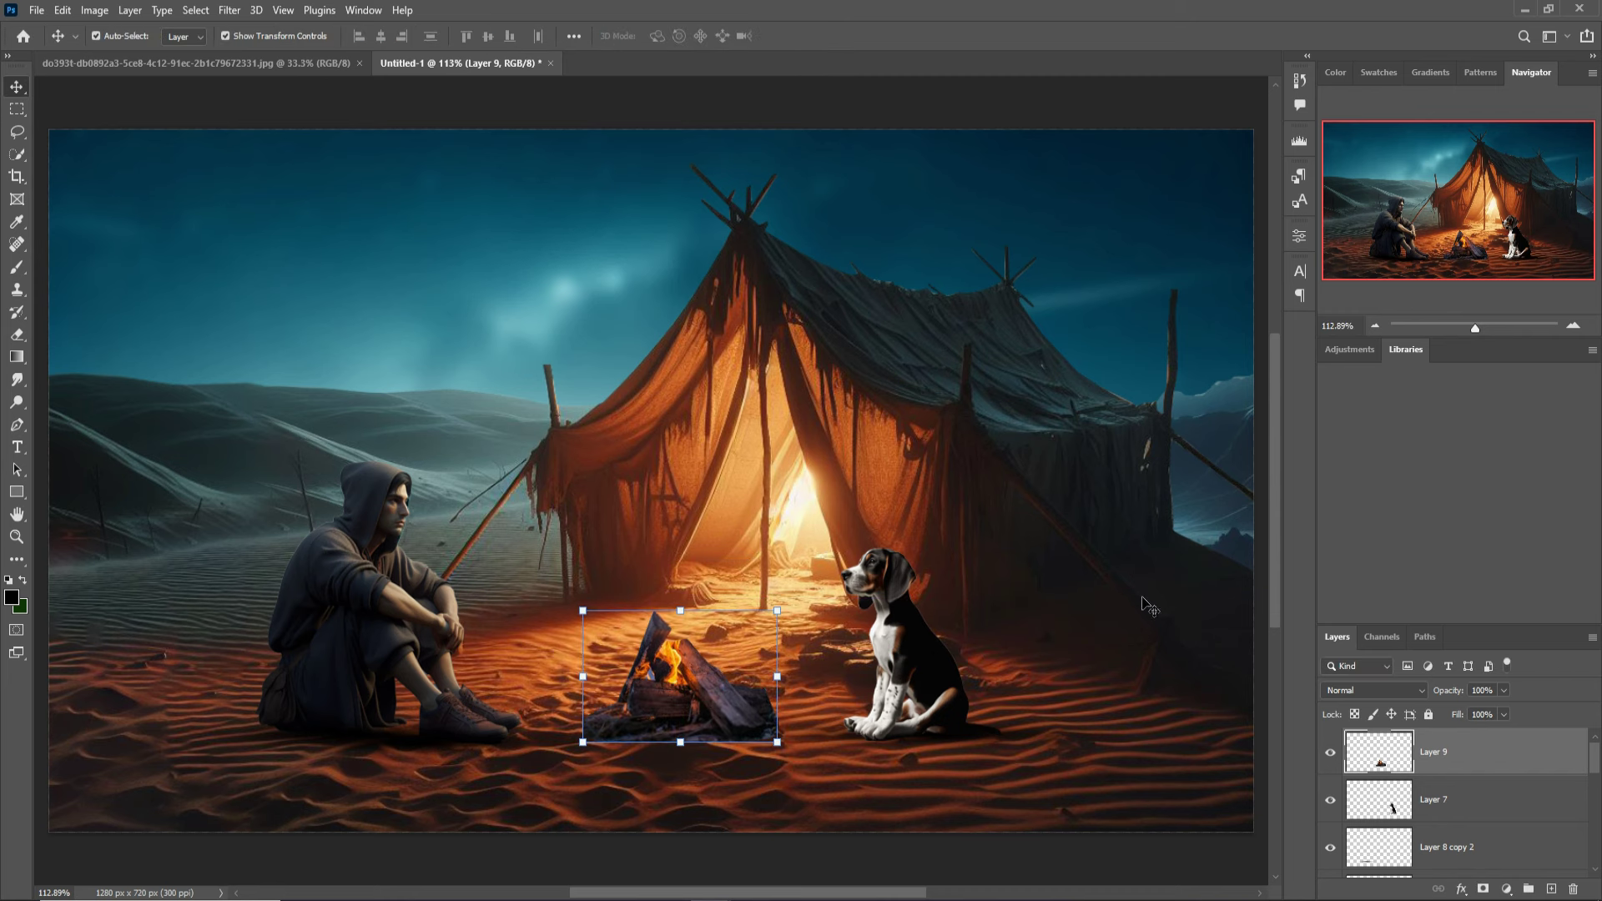
{"action": "left_click", "coordinate": [1482, 889]}
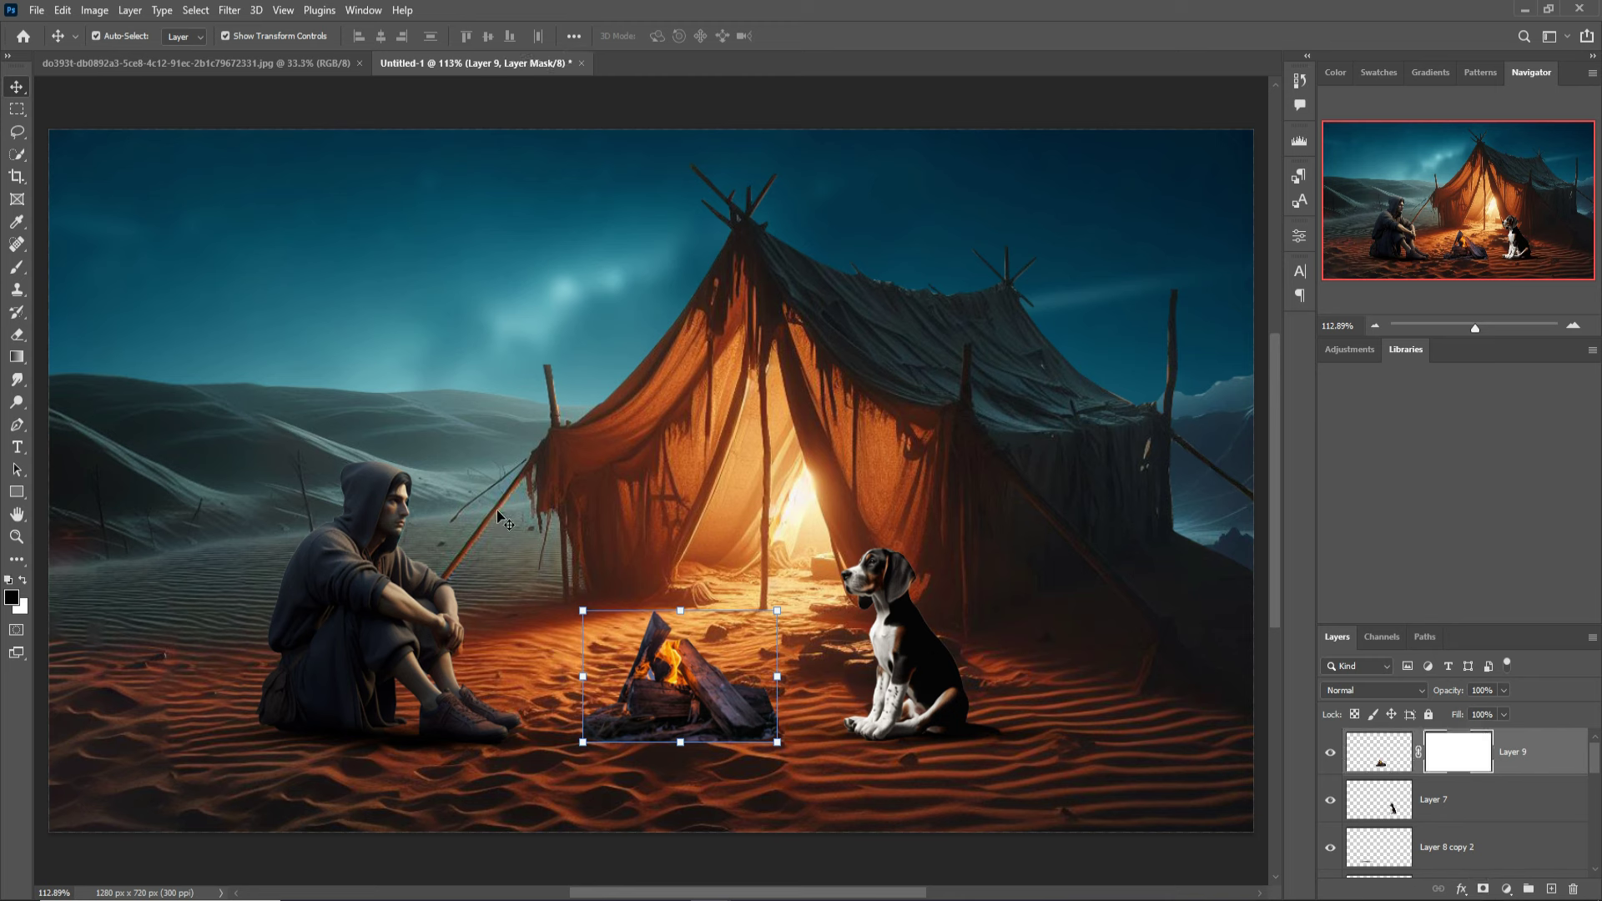
{"action": "left_click", "coordinate": [8, 286]}
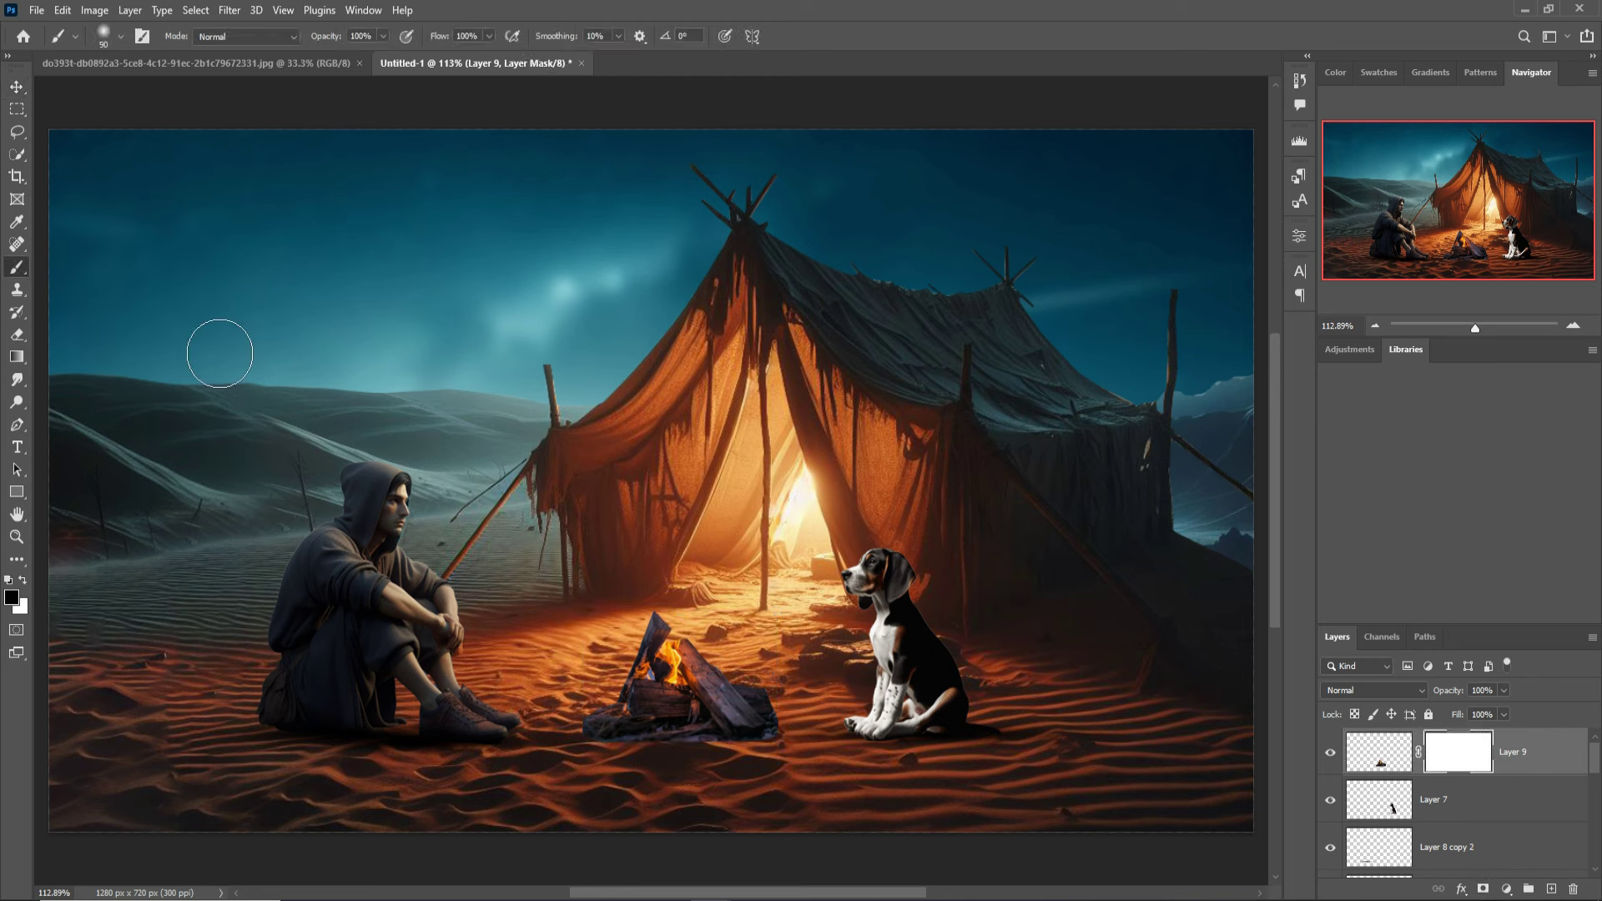
{"action": "left_click", "coordinate": [382, 37]}
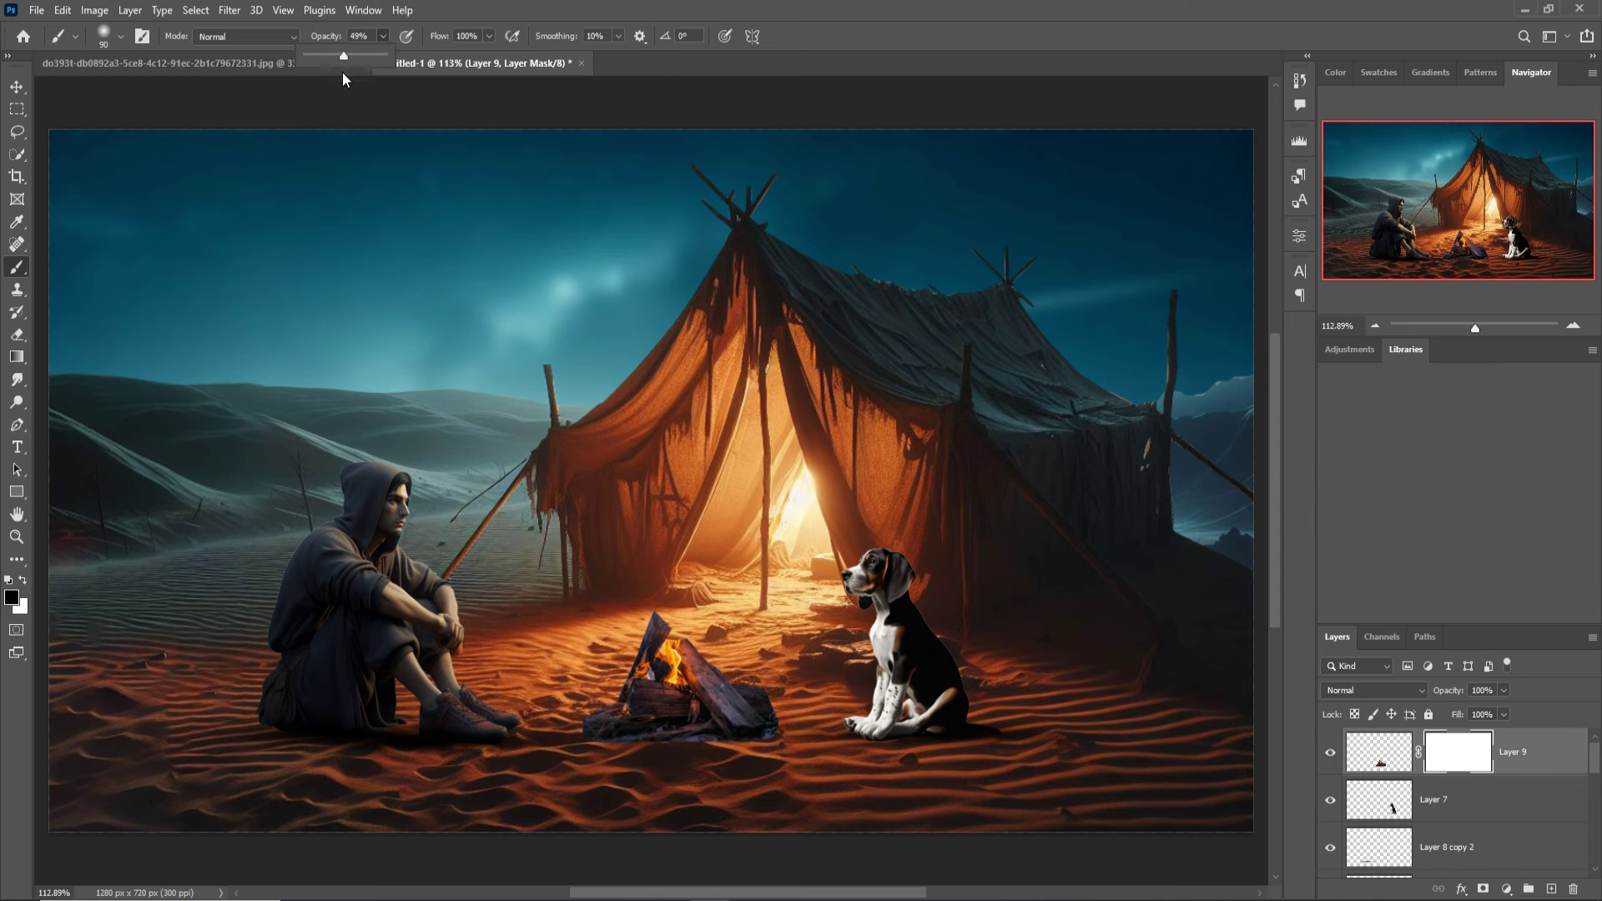
{"action": "left_click", "coordinate": [717, 791]}
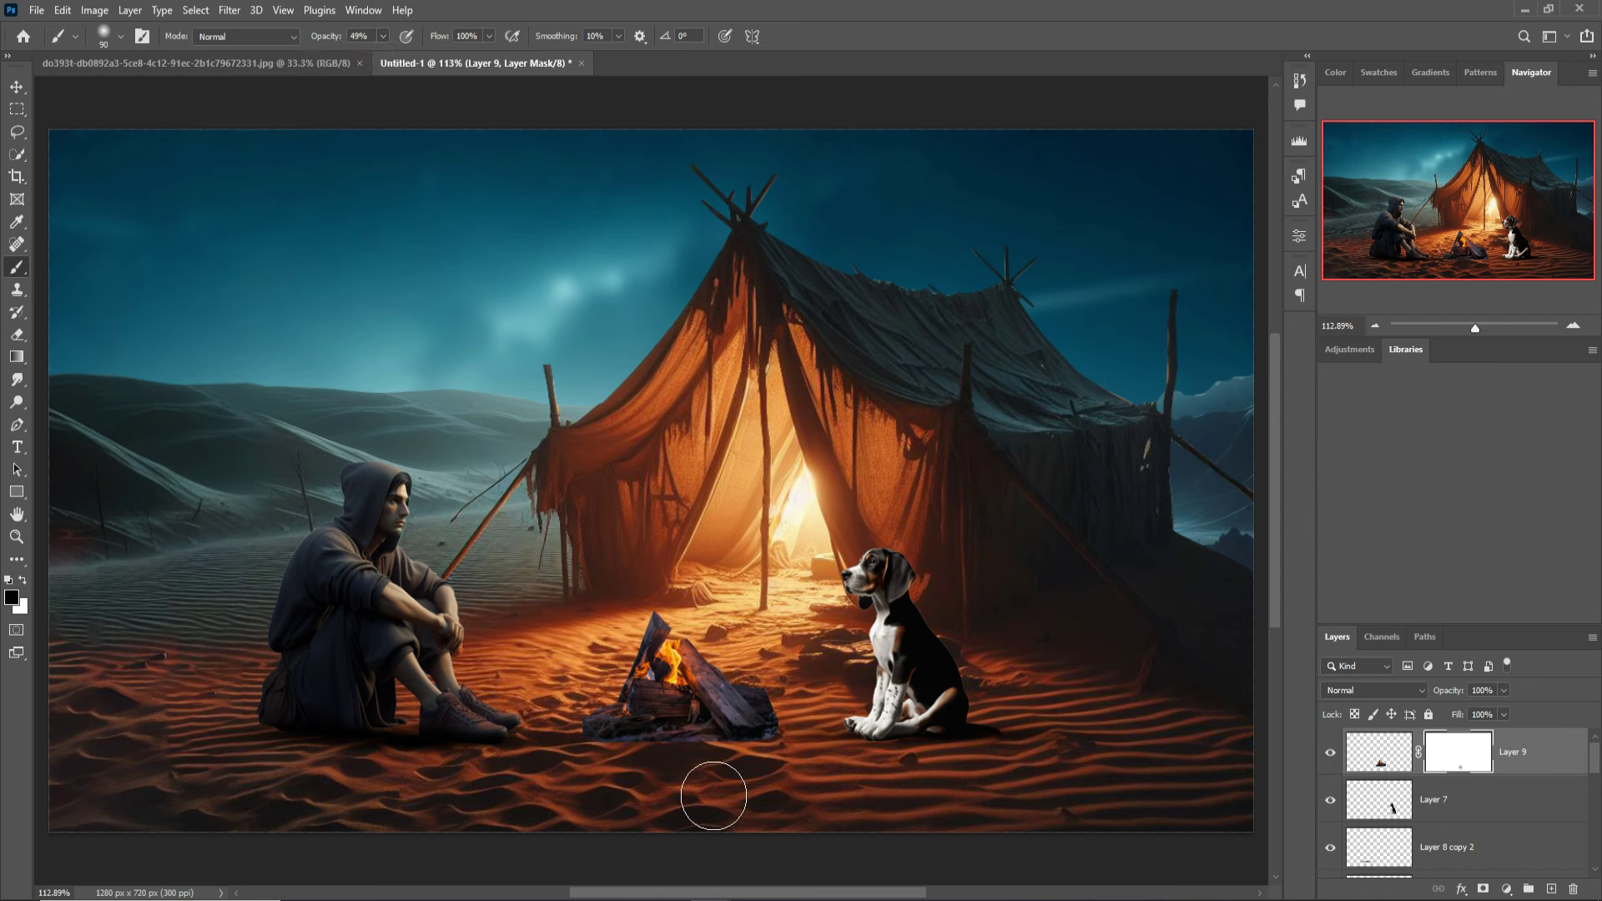
Paint the mask around the campfire's base and near the dog's paws to blend it into the sand
{"action": "mouse_move", "coordinate": [713, 795]}
{"action": "left_mouse_down"}
{"action": "mouse_move", "coordinate": [609, 793]}
{"action": "mouse_move", "coordinate": [608, 726]}
{"action": "mouse_move", "coordinate": [558, 758]}
{"action": "mouse_move", "coordinate": [593, 758]}
{"action": "mouse_move", "coordinate": [577, 776]}
{"action": "mouse_move", "coordinate": [800, 805]}
{"action": "left_mouse_up"}
{"action": "mouse_move", "coordinate": [822, 805]}
{"action": "left_mouse_down"}
{"action": "mouse_move", "coordinate": [815, 779]}
{"action": "mouse_move", "coordinate": [805, 809]}
{"action": "mouse_move", "coordinate": [829, 731]}
{"action": "left_mouse_up"}
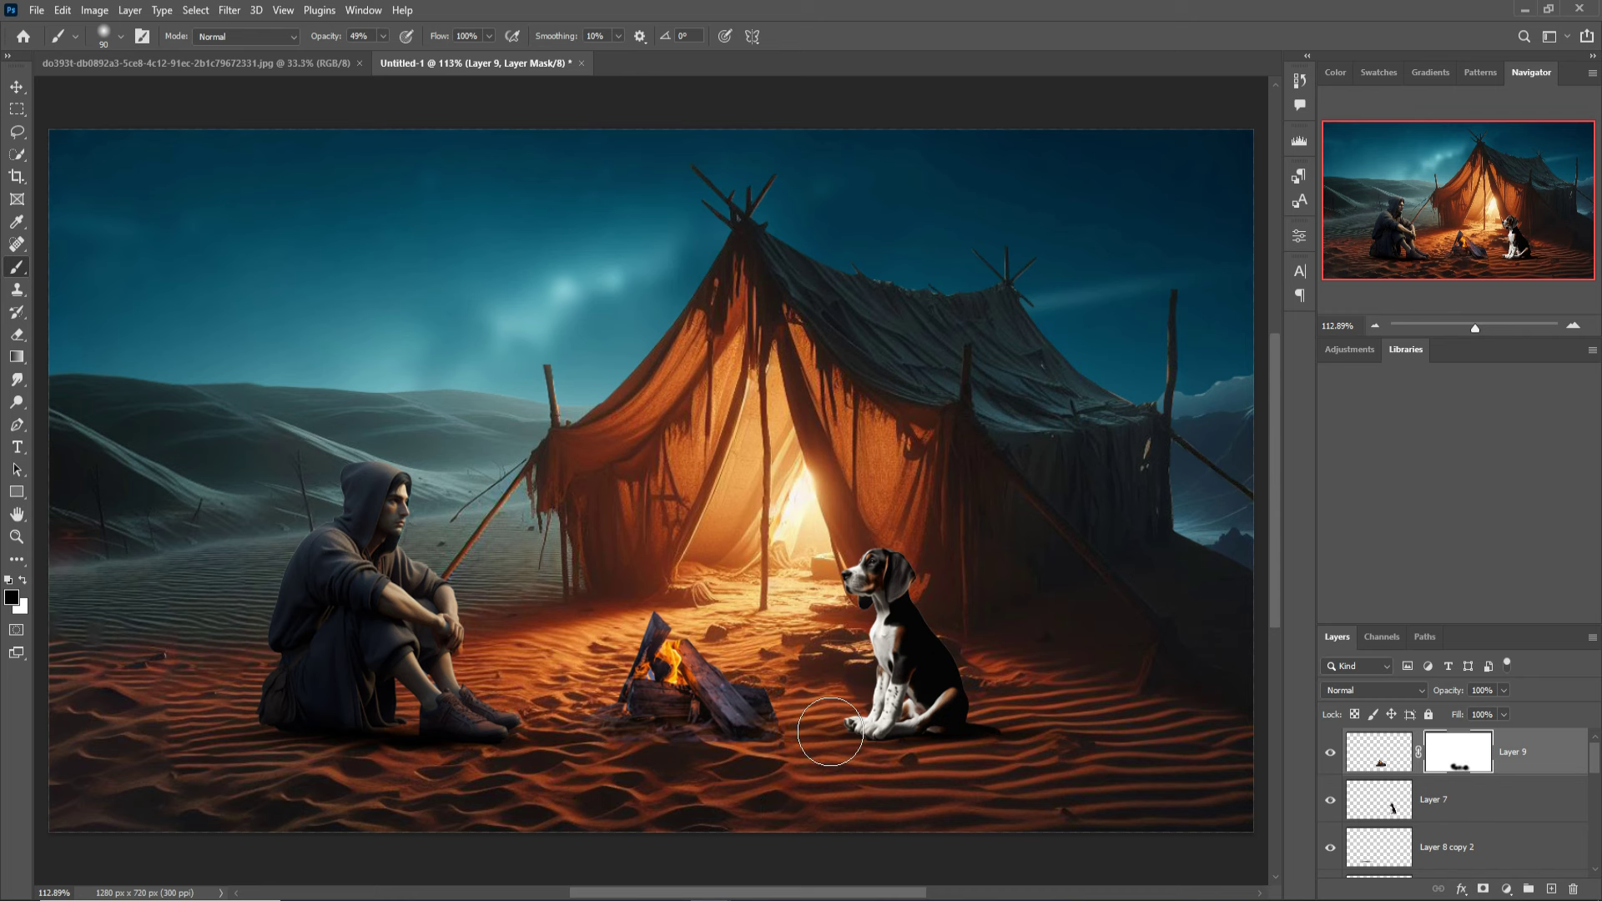
{"action": "key", "text": "bracketleft"}
{"action": "key", "text": "bracketleft"}
{"action": "key", "text": "bracketleft"}
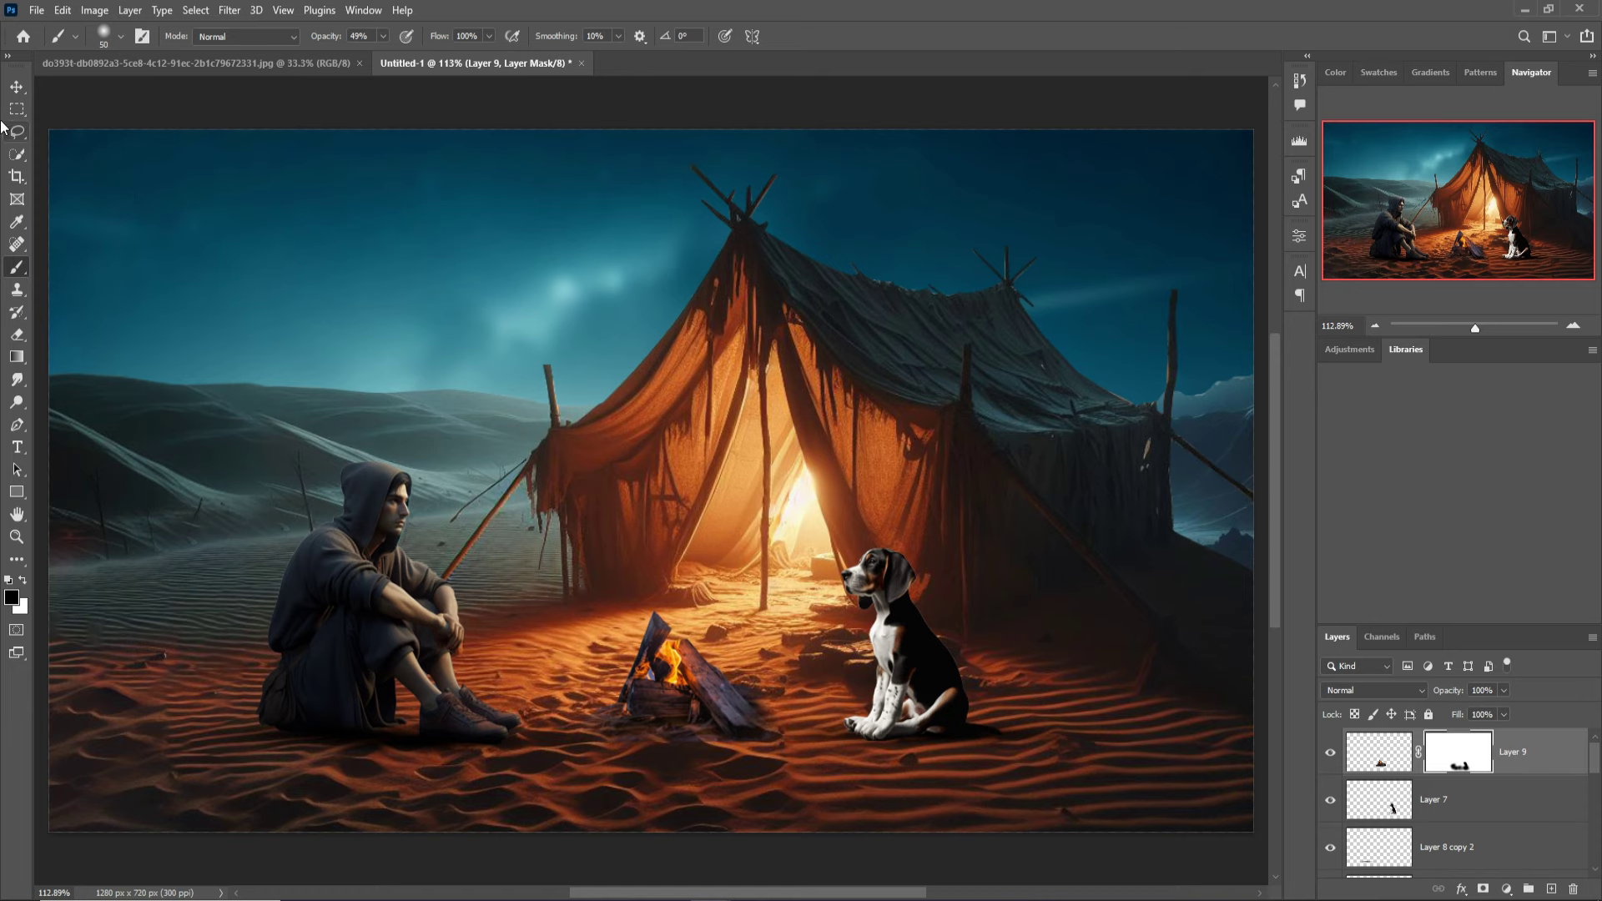
{"action": "left_click", "coordinate": [17, 86]}
Copy the flames photo into the desert composite as a new layer
{"action": "left_click", "coordinate": [280, 63]}
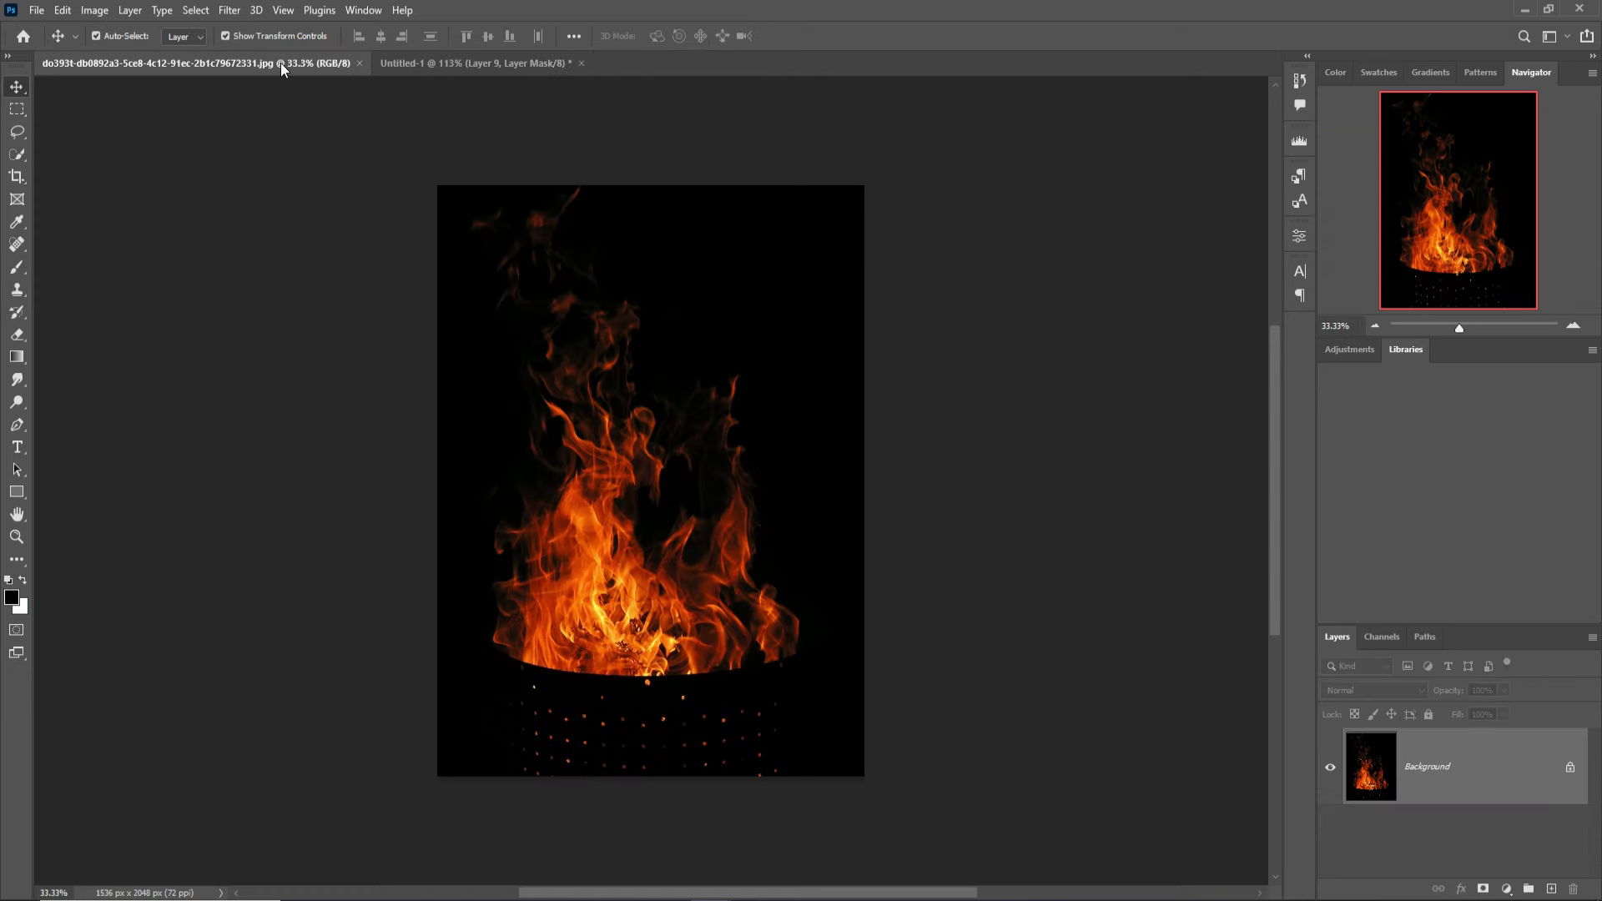
{"action": "left_click_drag", "start_coordinate": [279, 63], "coordinate": [966, 218]}
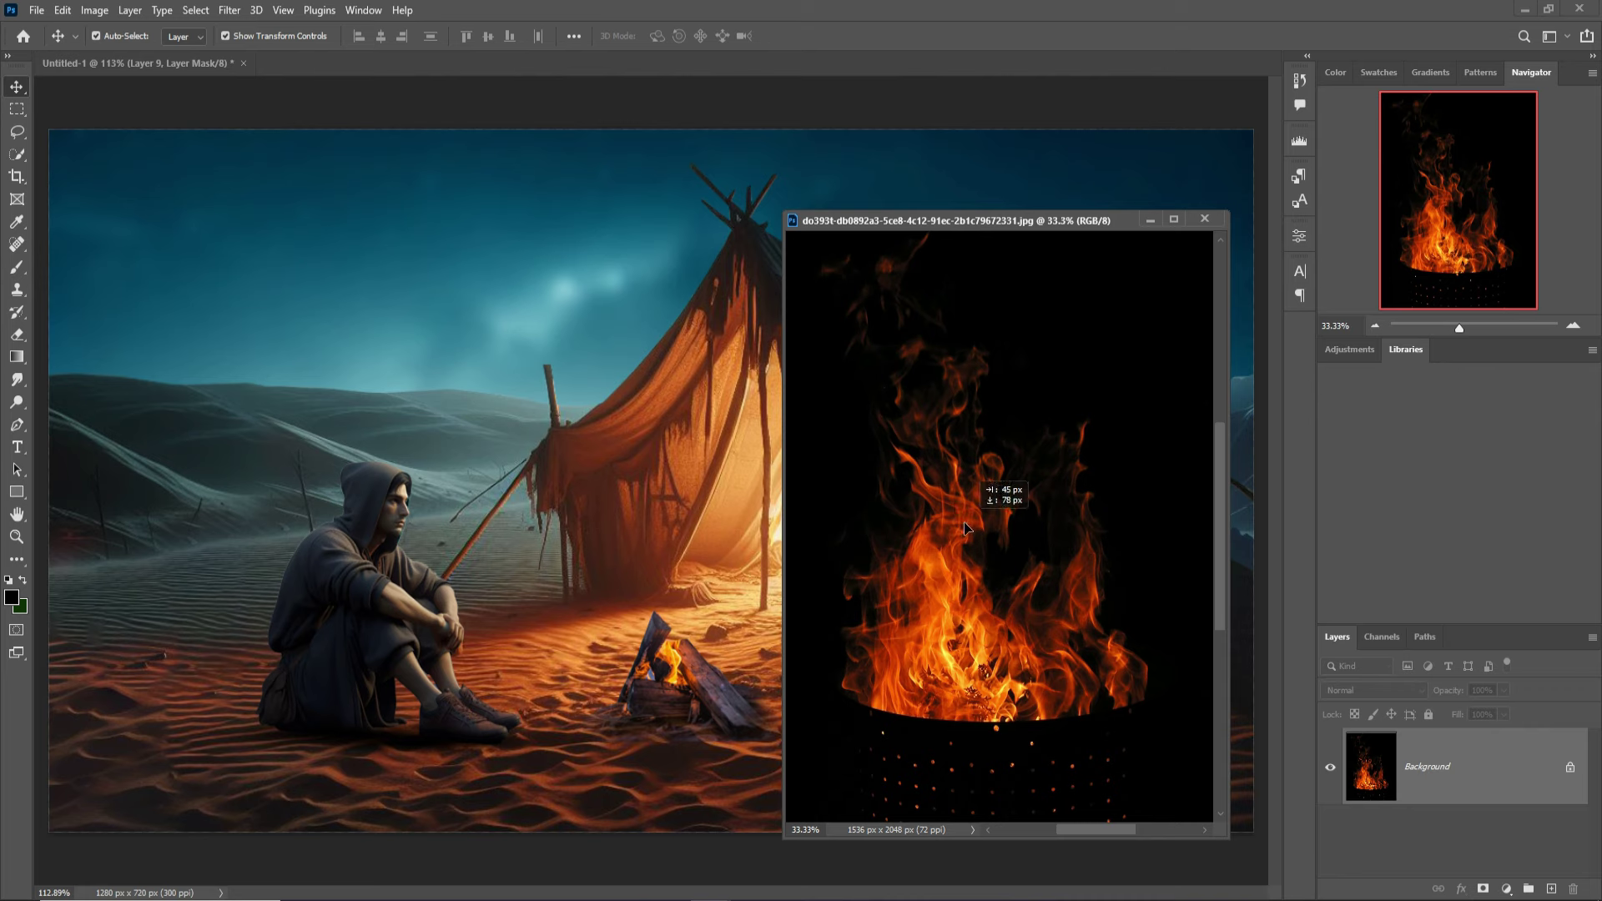
{"action": "left_click_drag", "start_coordinate": [989, 488], "coordinate": [704, 476]}
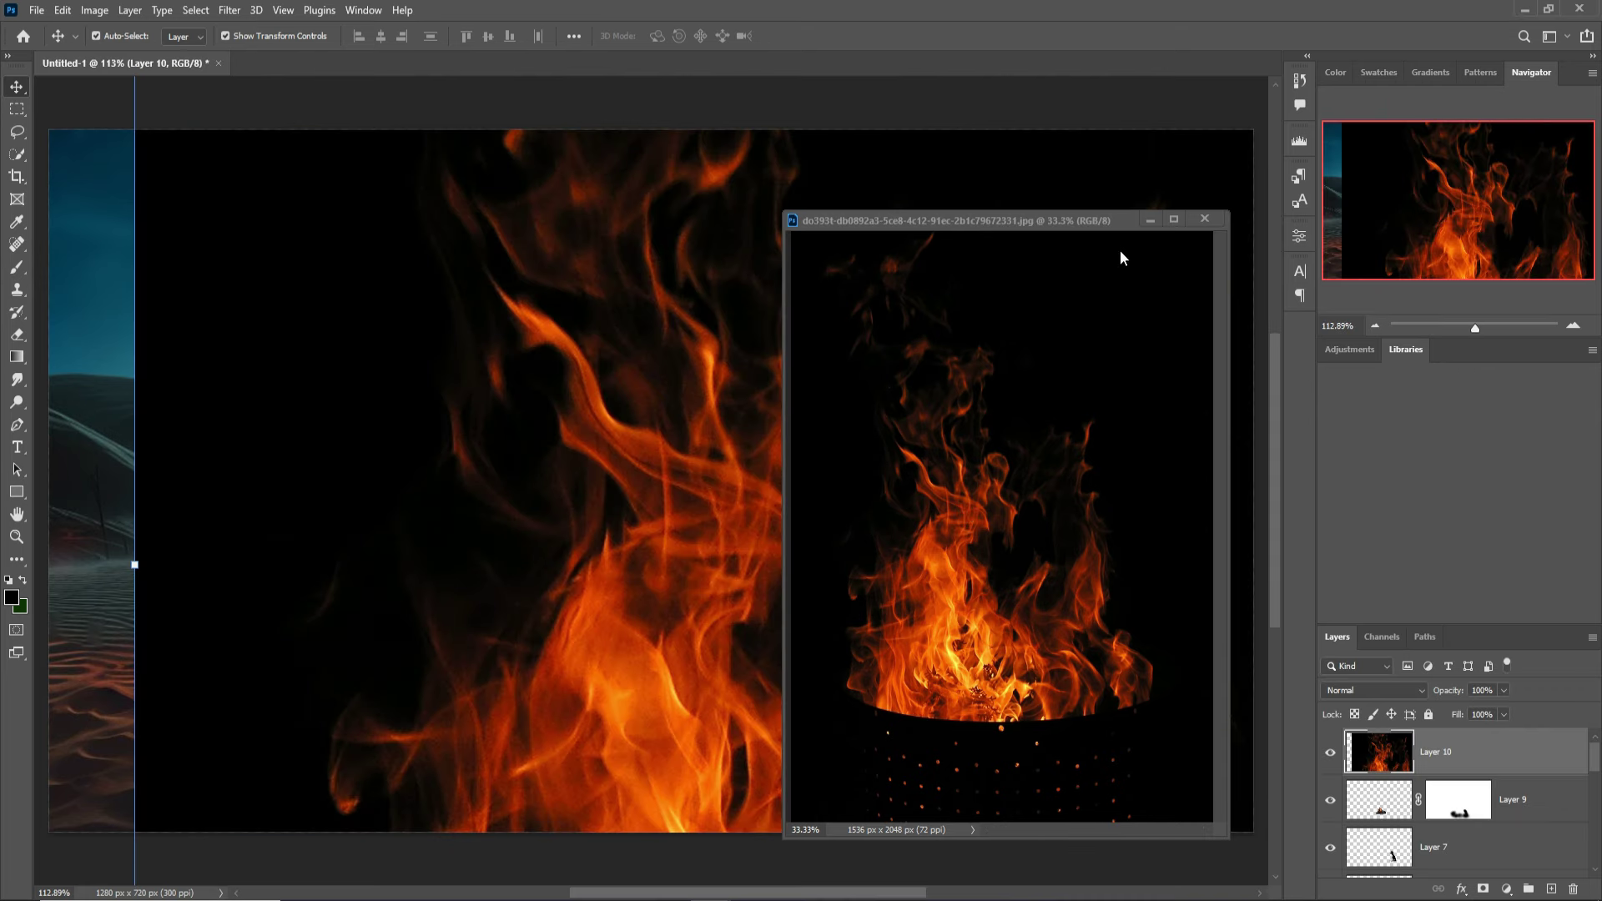
{"action": "left_click", "coordinate": [1149, 221]}
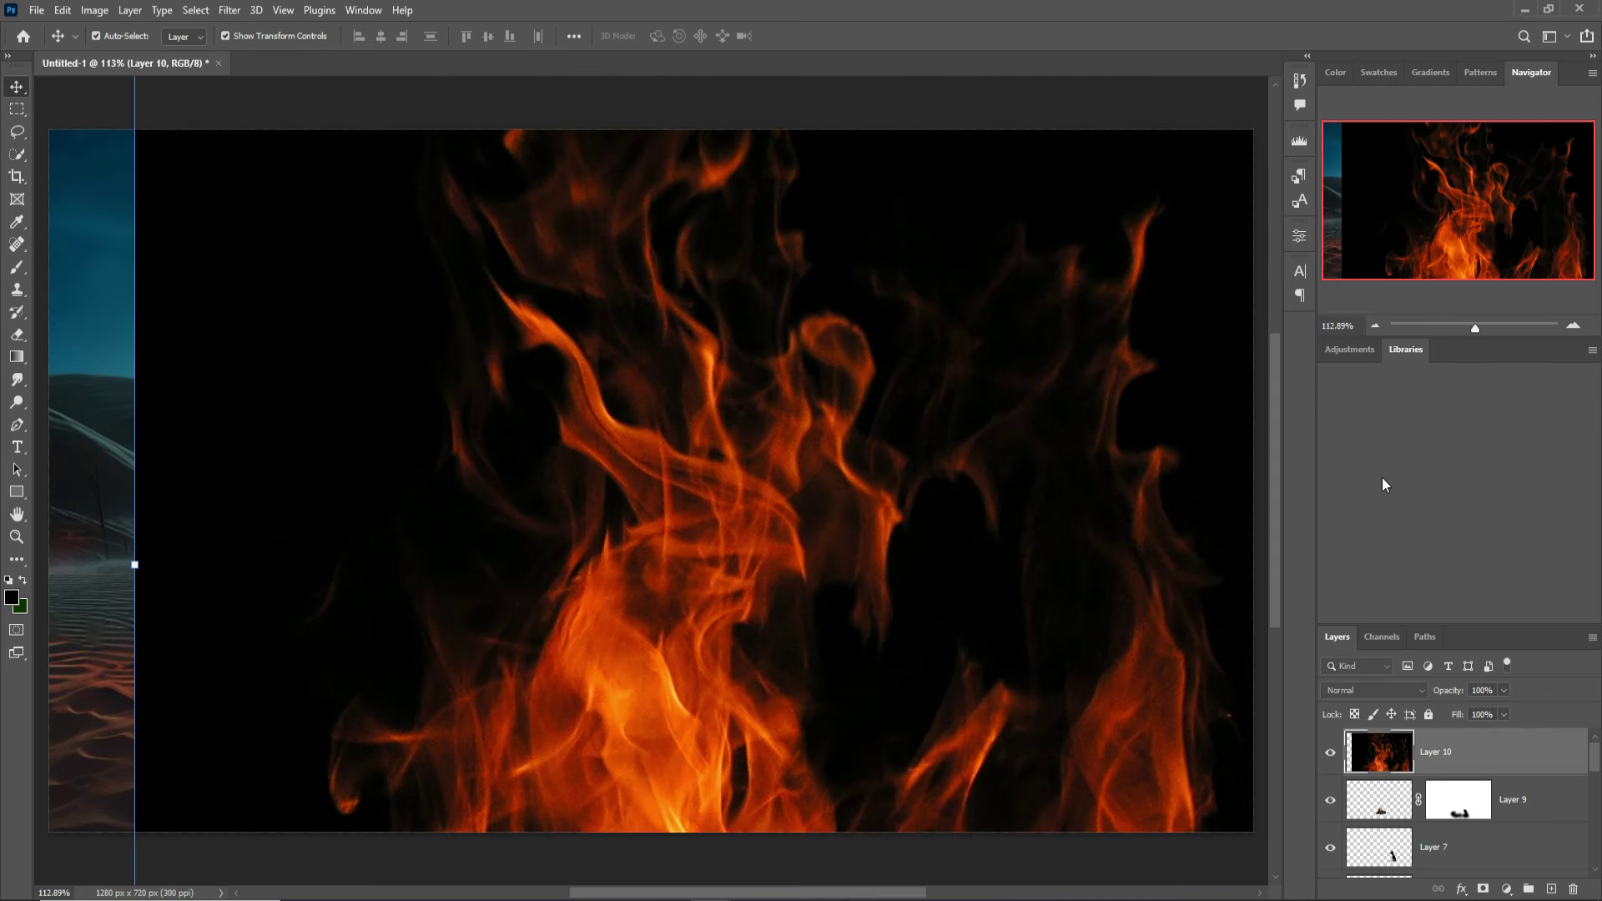
Set Layer 10's flames to Screen blend mode and start scaling them down
{"action": "left_click", "coordinate": [1415, 688]}
{"action": "left_click", "coordinate": [1353, 646]}
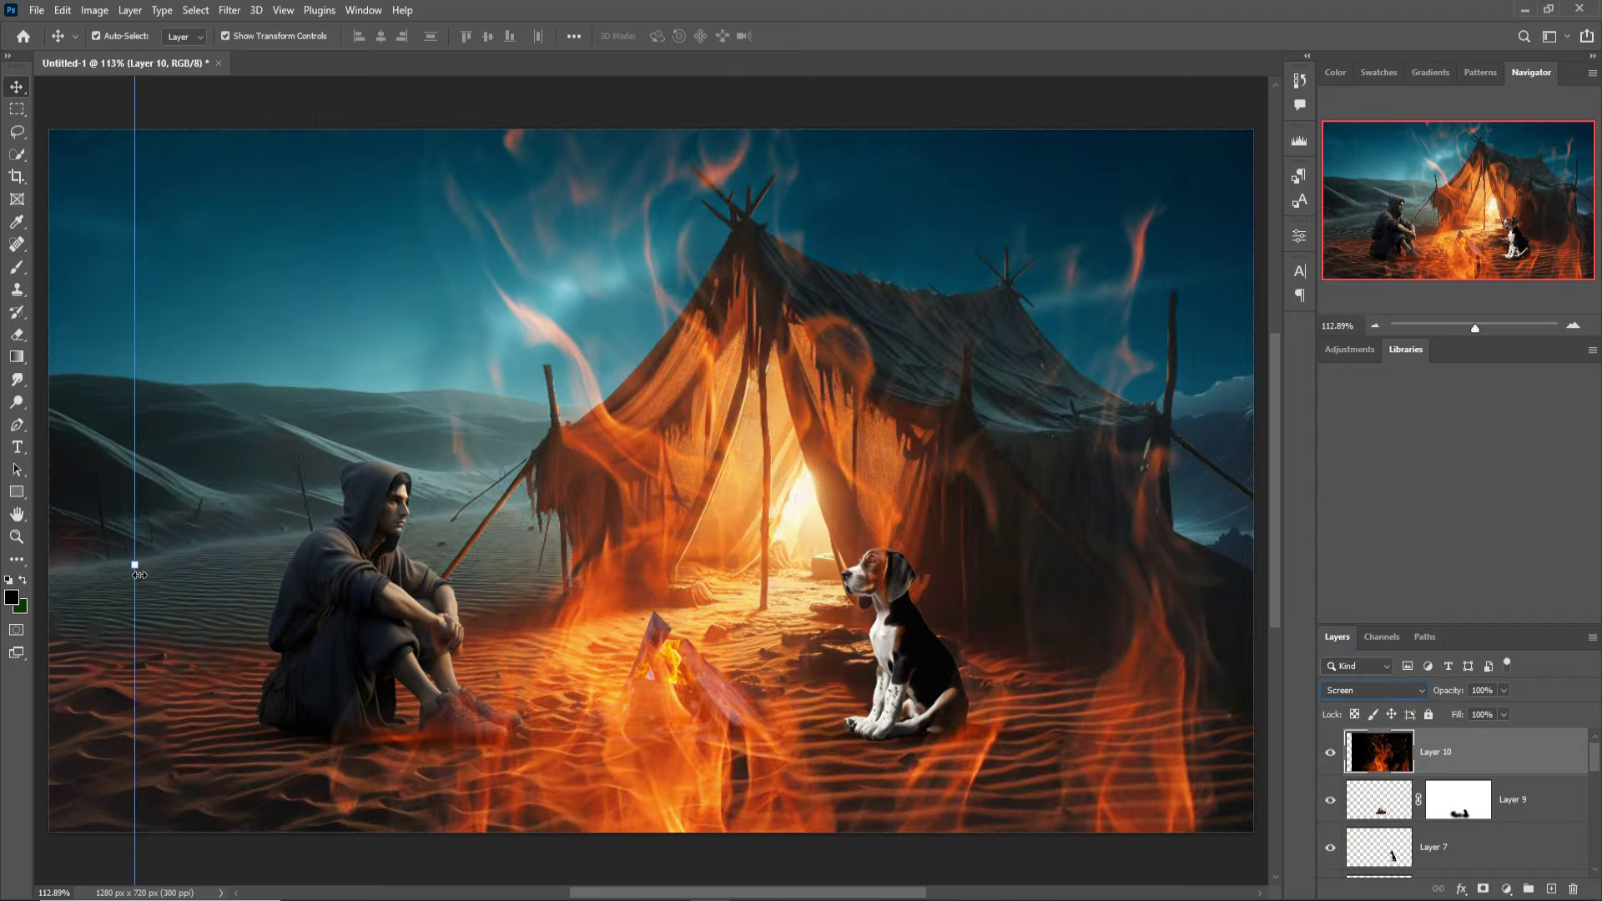
{"action": "left_click_drag", "start_coordinate": [139, 574], "coordinate": [1120, 567]}
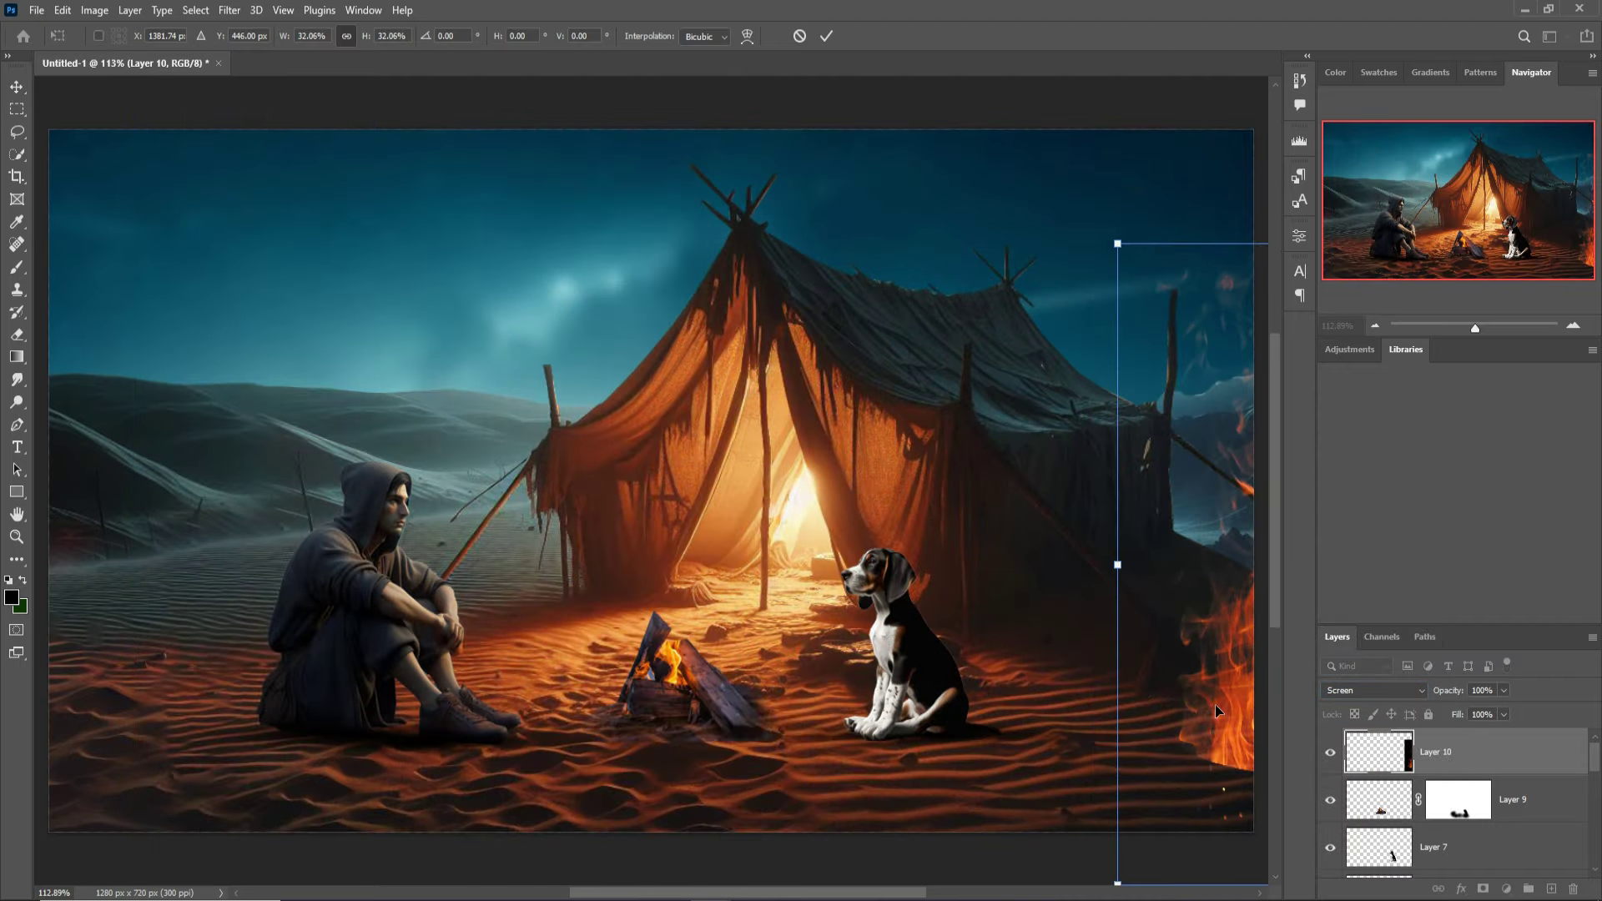
Scale Layer 10's flames to about 13% and commit them over the campfire logs
{"action": "left_click_drag", "start_coordinate": [1215, 711], "coordinate": [619, 708]}
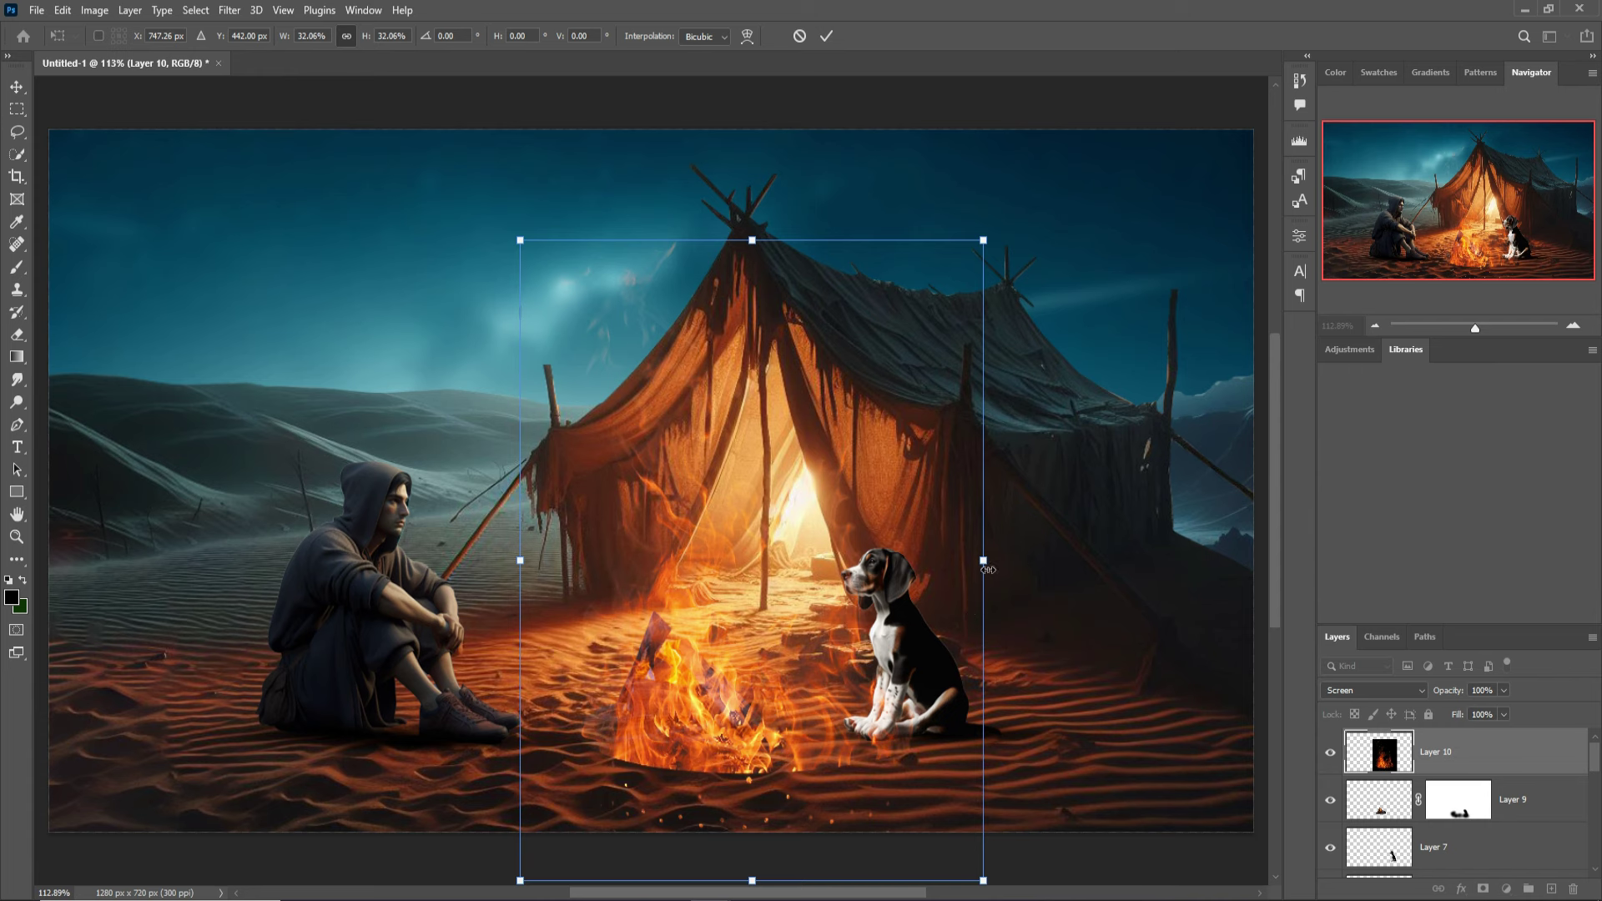
{"action": "left_click_drag", "start_coordinate": [987, 569], "coordinate": [686, 568]}
{"action": "left_click_drag", "start_coordinate": [580, 612], "coordinate": [654, 658]}
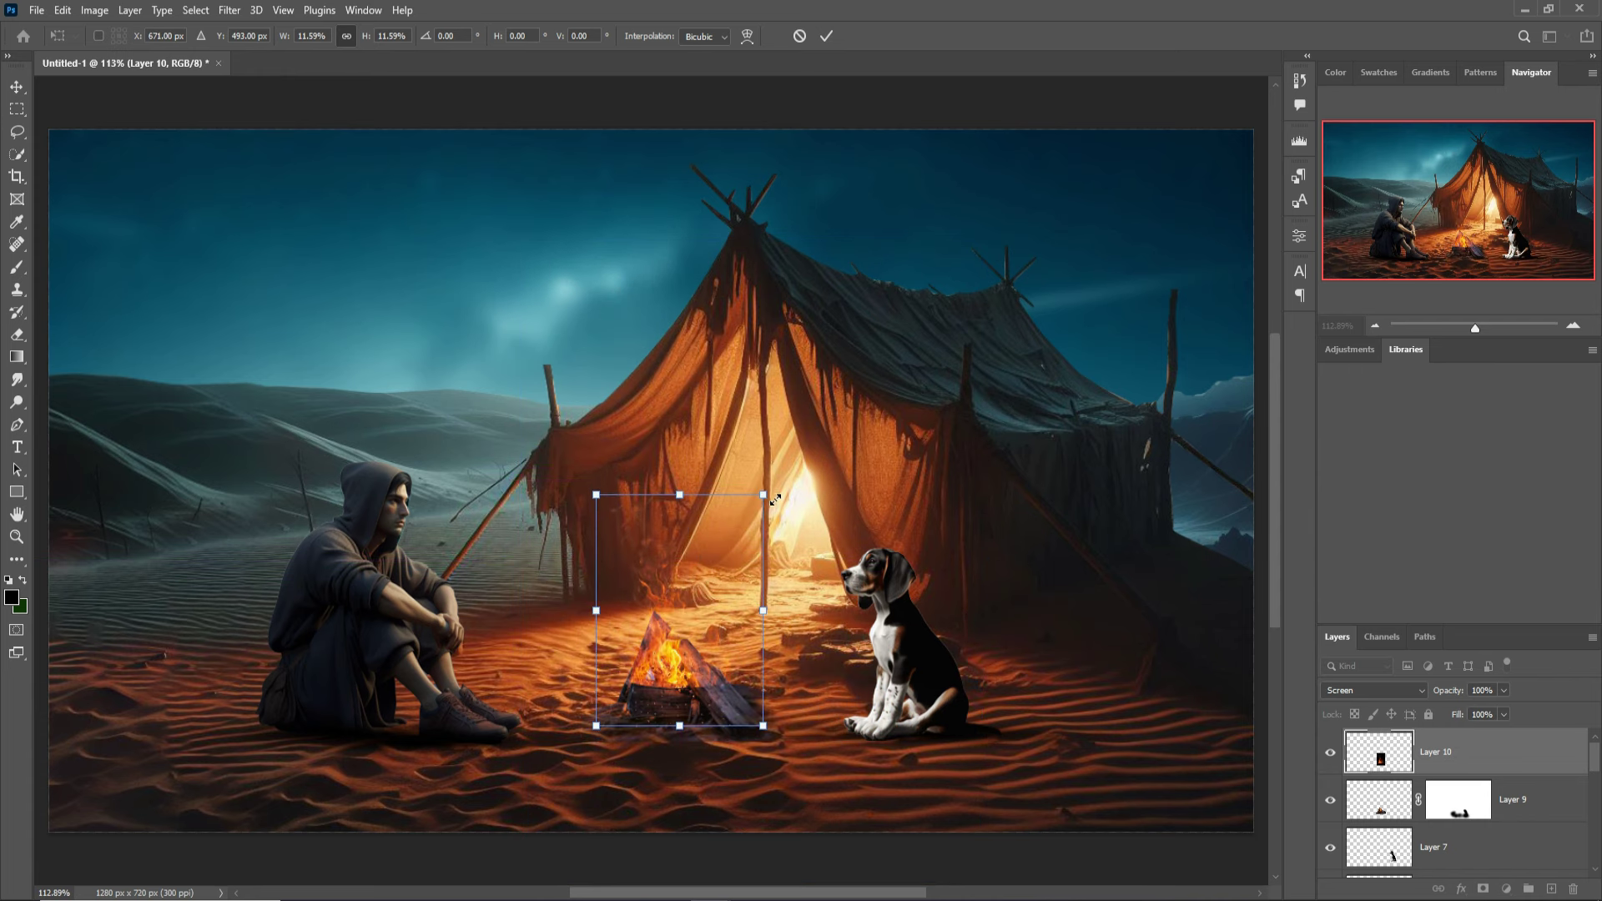
{"action": "left_click_drag", "start_coordinate": [763, 495], "coordinate": [782, 466]}
{"action": "left_click_drag", "start_coordinate": [715, 644], "coordinate": [718, 647]}
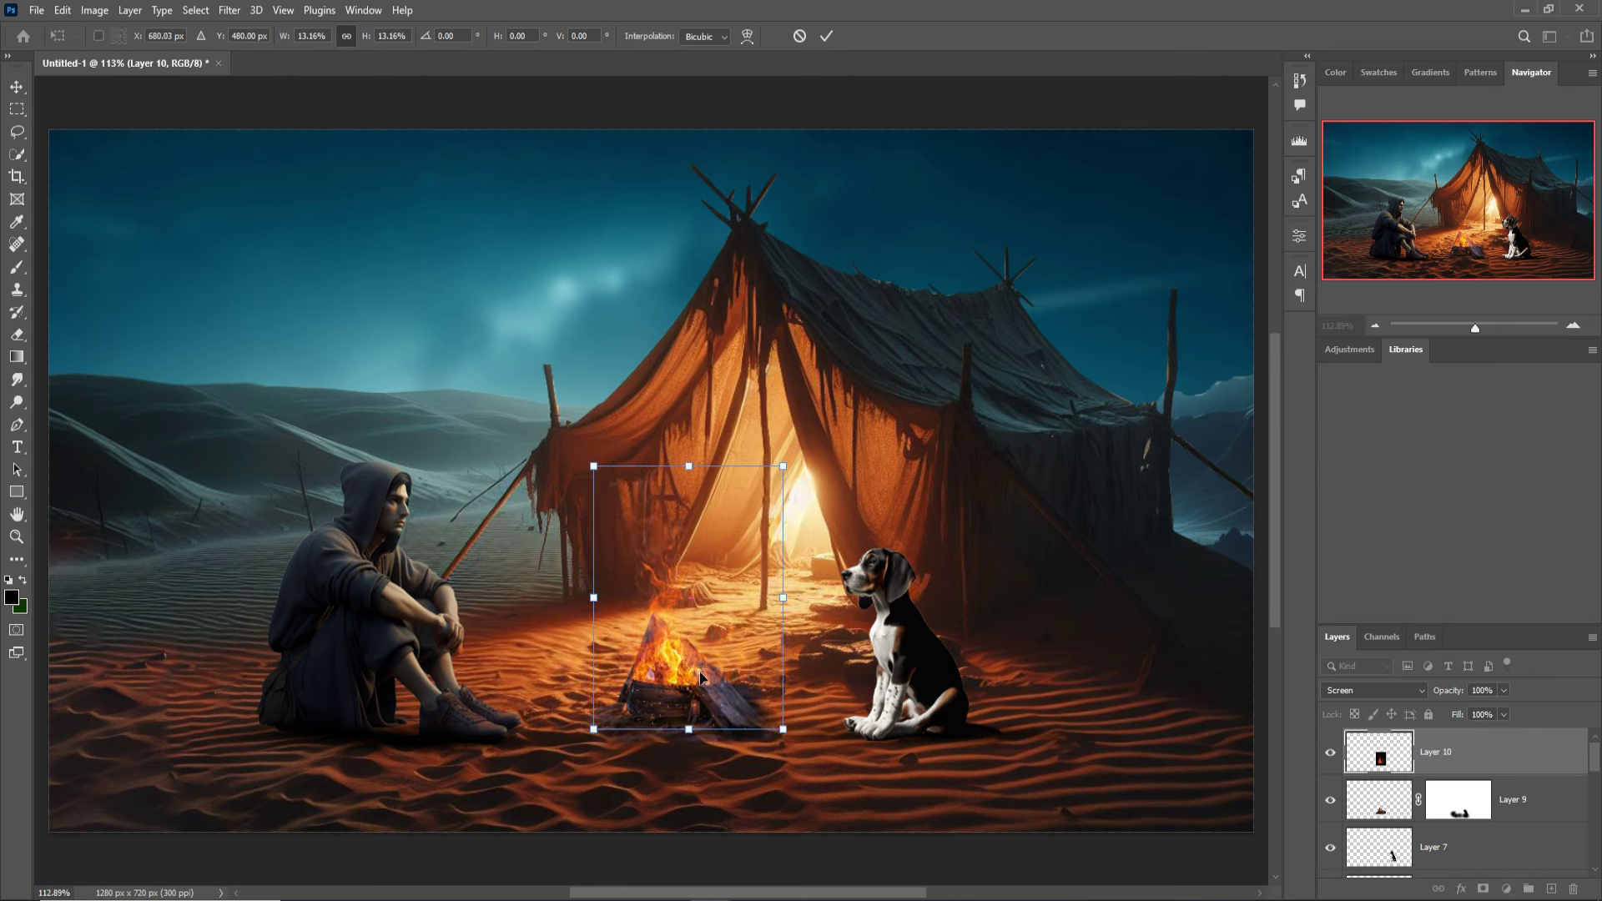
{"action": "left_click", "coordinate": [831, 41]}
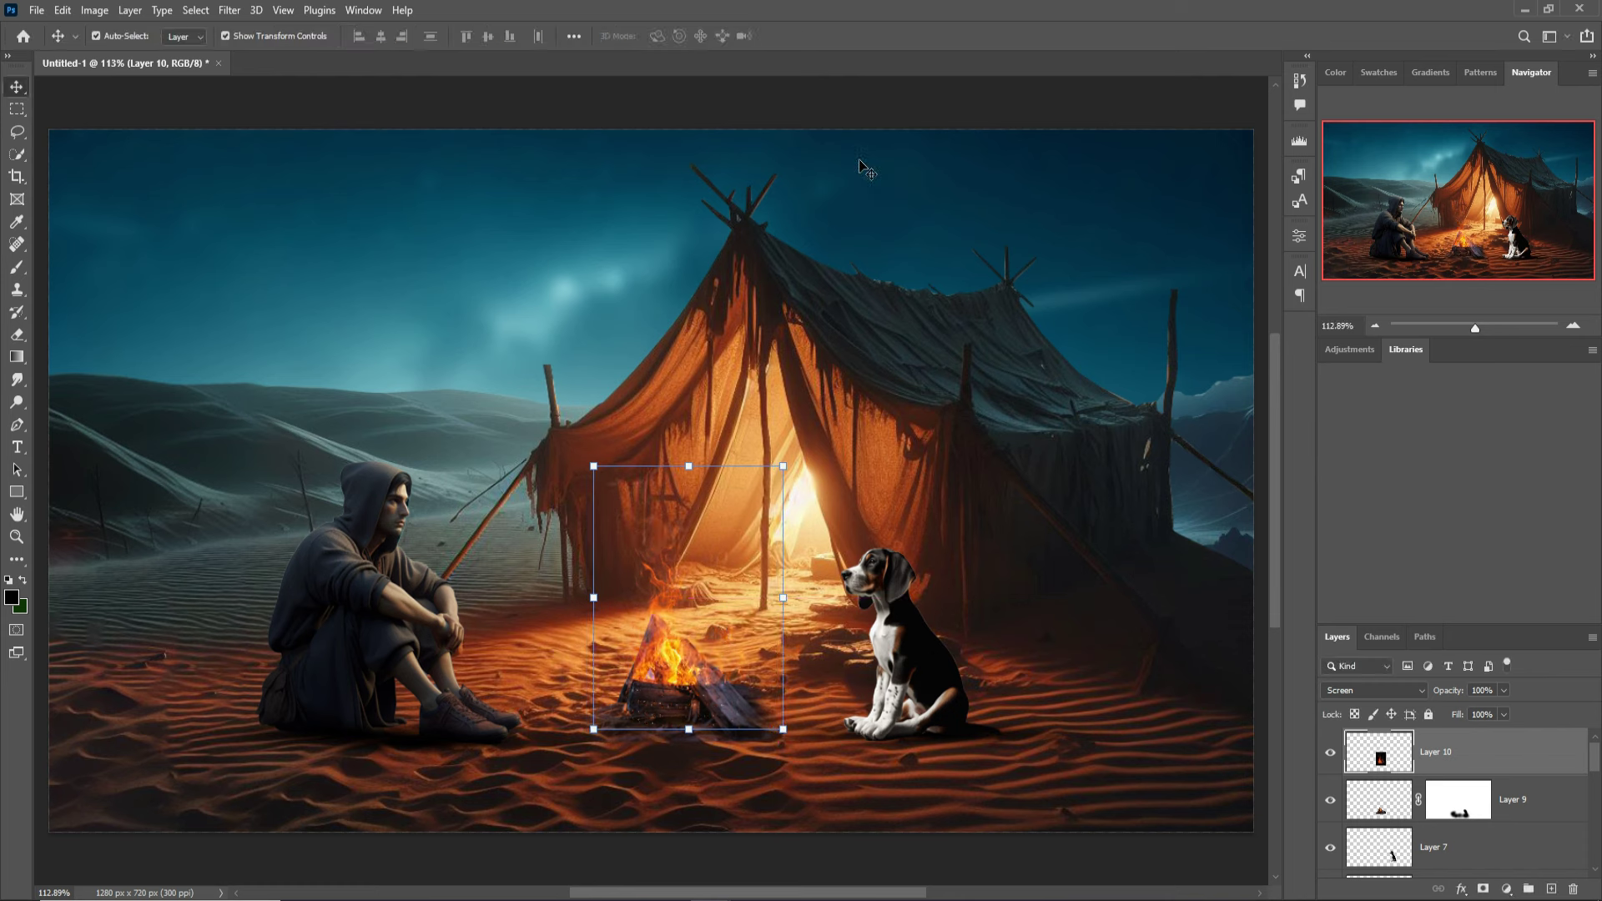
Add a mask to Layer 10 and paint black over the flames' hard base edges
{"action": "left_click", "coordinate": [1482, 889]}
{"action": "left_click", "coordinate": [16, 267]}
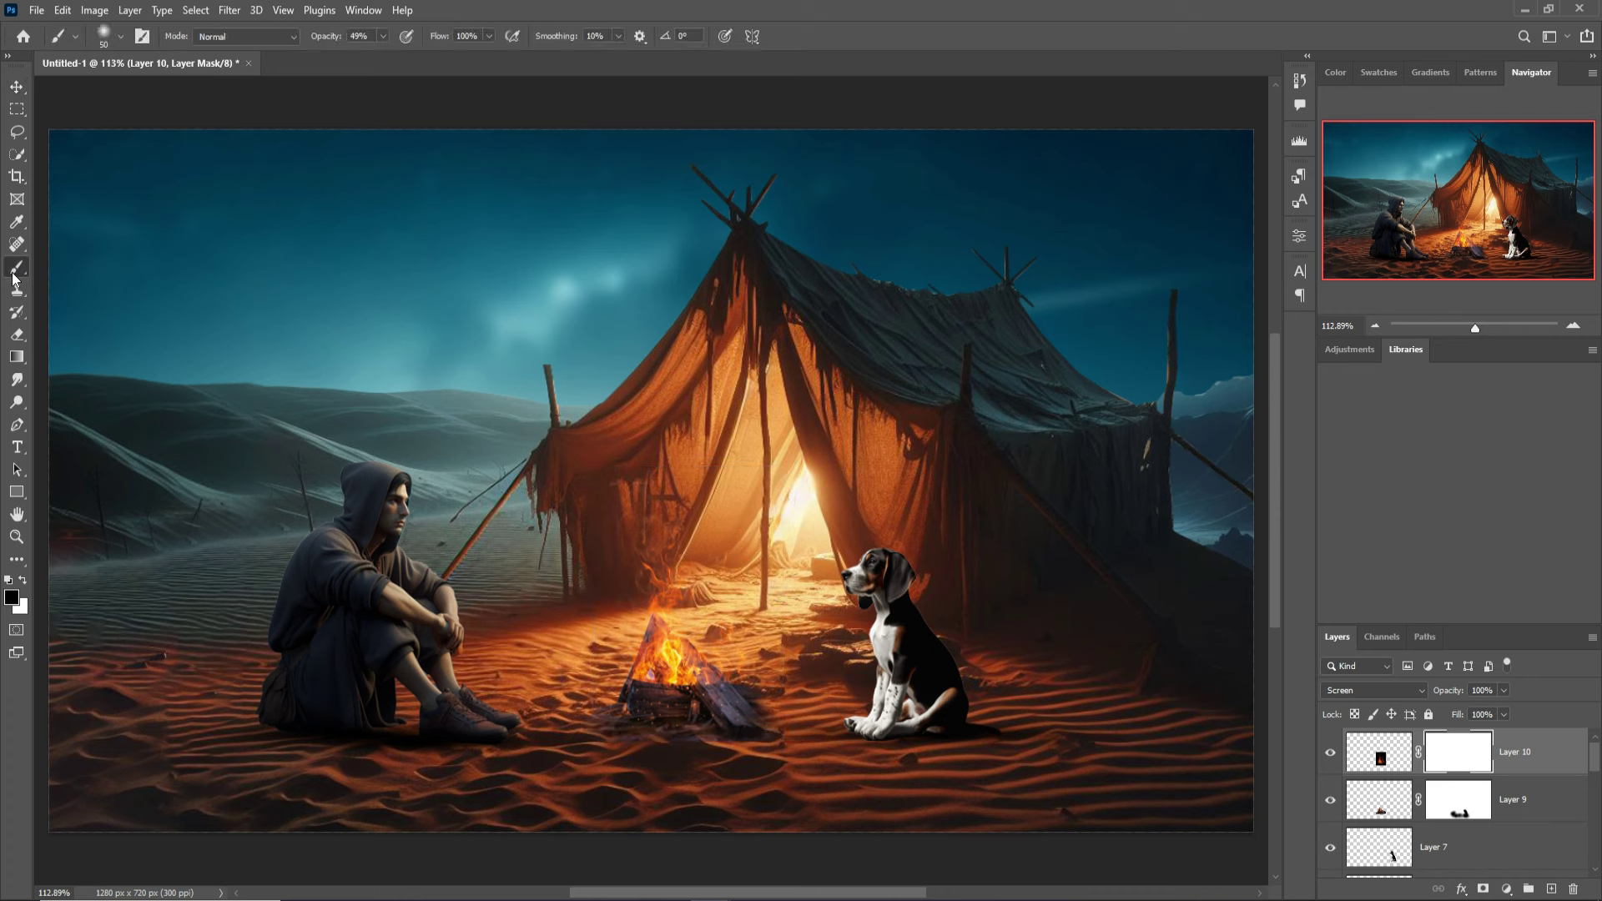
{"action": "mouse_move", "coordinate": [755, 711]}
{"action": "left_mouse_down"}
{"action": "mouse_move", "coordinate": [678, 718]}
{"action": "mouse_move", "coordinate": [639, 756]}
{"action": "mouse_move", "coordinate": [707, 714]}
{"action": "mouse_move", "coordinate": [752, 723]}
{"action": "mouse_move", "coordinate": [708, 723]}
{"action": "mouse_move", "coordinate": [668, 755]}
{"action": "mouse_move", "coordinate": [636, 729]}
{"action": "mouse_move", "coordinate": [605, 755]}
{"action": "mouse_move", "coordinate": [699, 773]}
{"action": "mouse_move", "coordinate": [675, 754]}
{"action": "mouse_move", "coordinate": [680, 701]}
{"action": "mouse_move", "coordinate": [644, 737]}
{"action": "mouse_move", "coordinate": [664, 758]}
{"action": "mouse_move", "coordinate": [688, 739]}
{"action": "mouse_move", "coordinate": [741, 746]}
{"action": "left_mouse_up"}
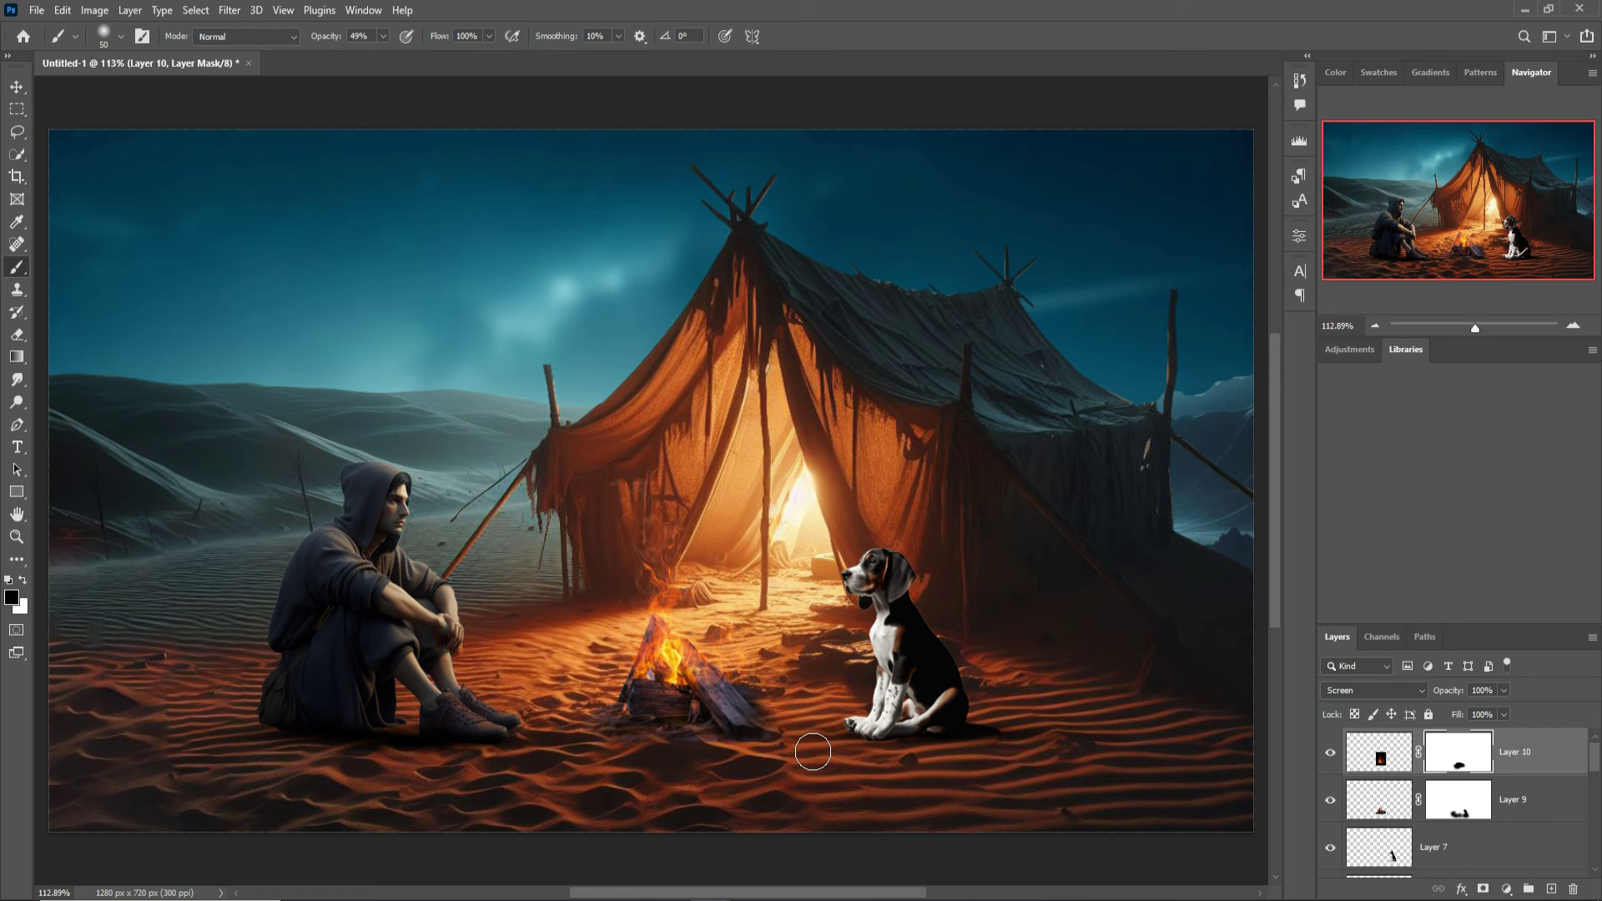
{"action": "left_click", "coordinate": [16, 86]}
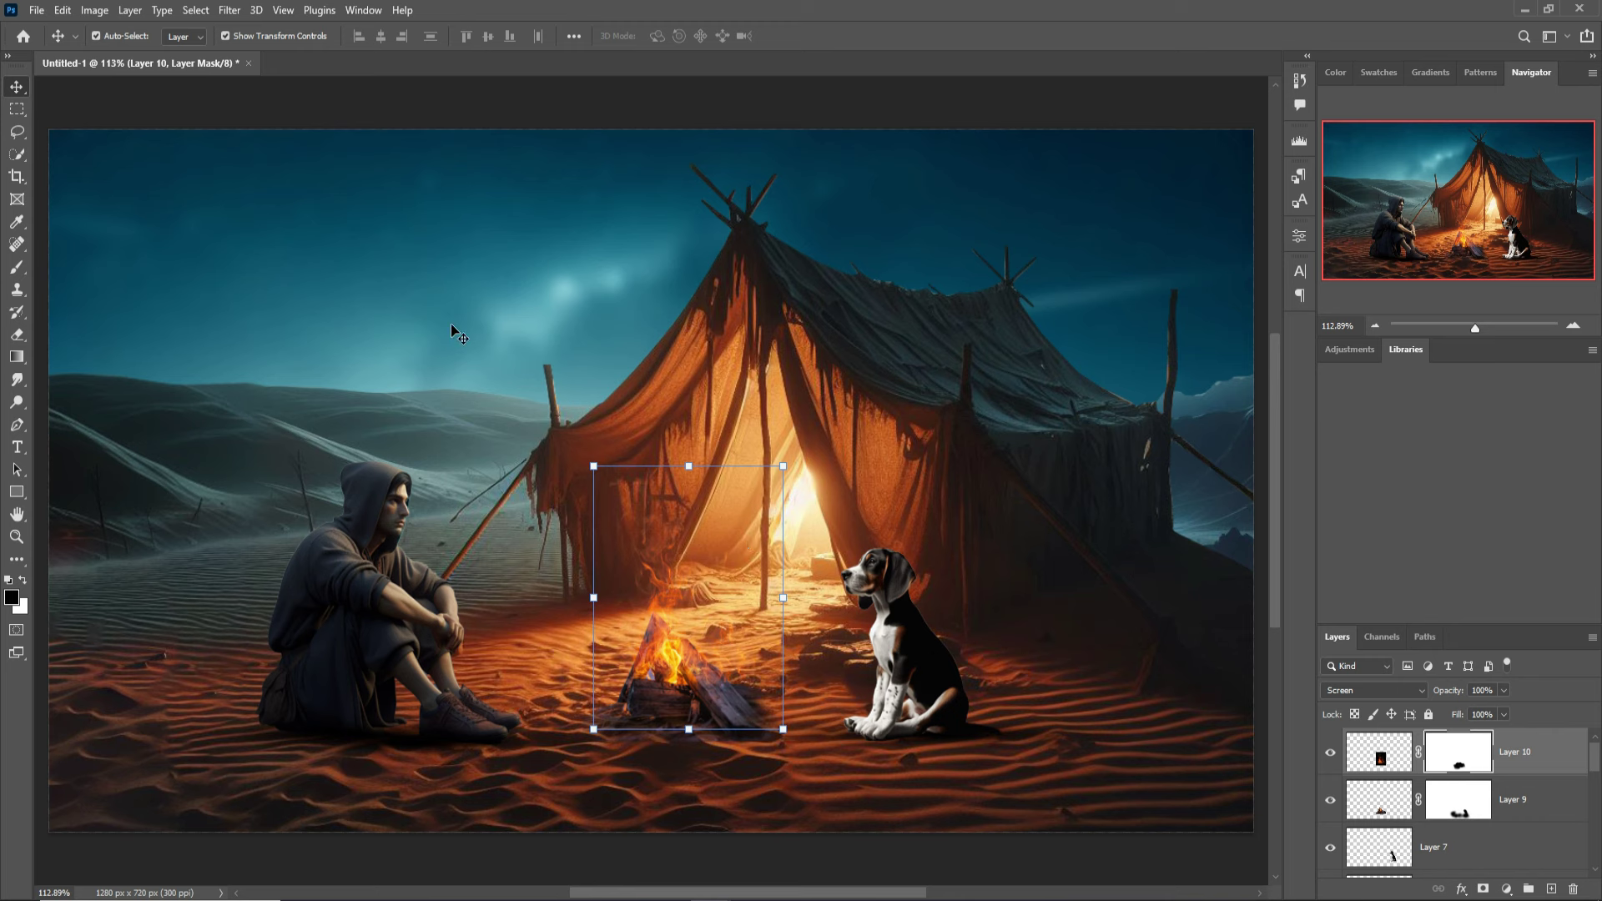
Add a new empty layer above the hooded man's Layer 1 and clip it to him
{"action": "left_click", "coordinate": [890, 639]}
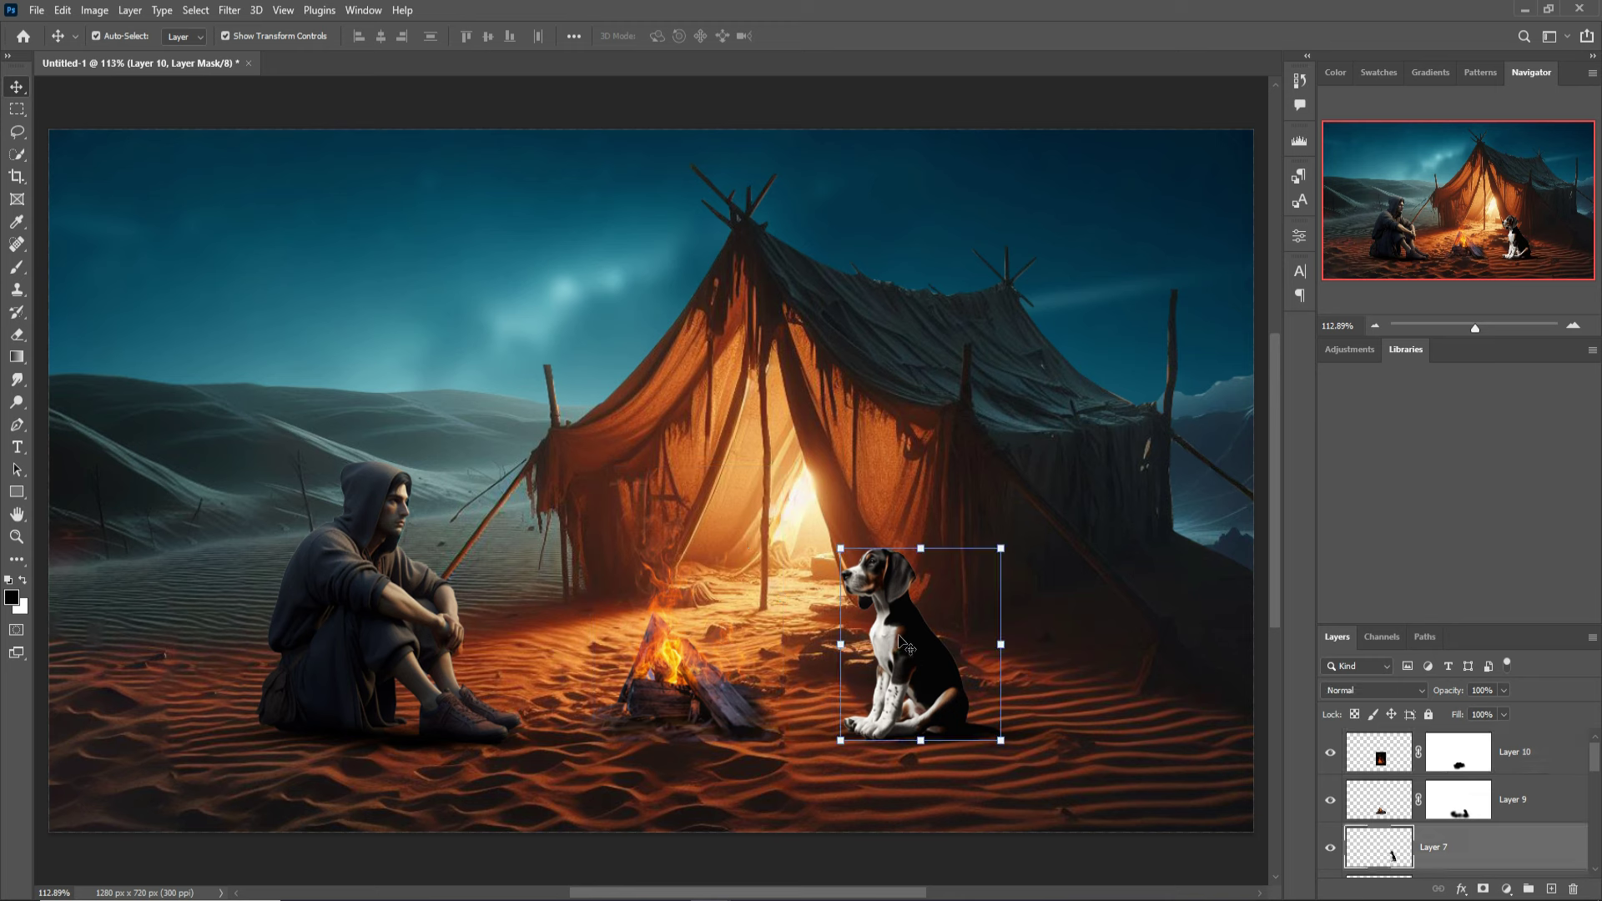
{"action": "left_click", "coordinate": [325, 576]}
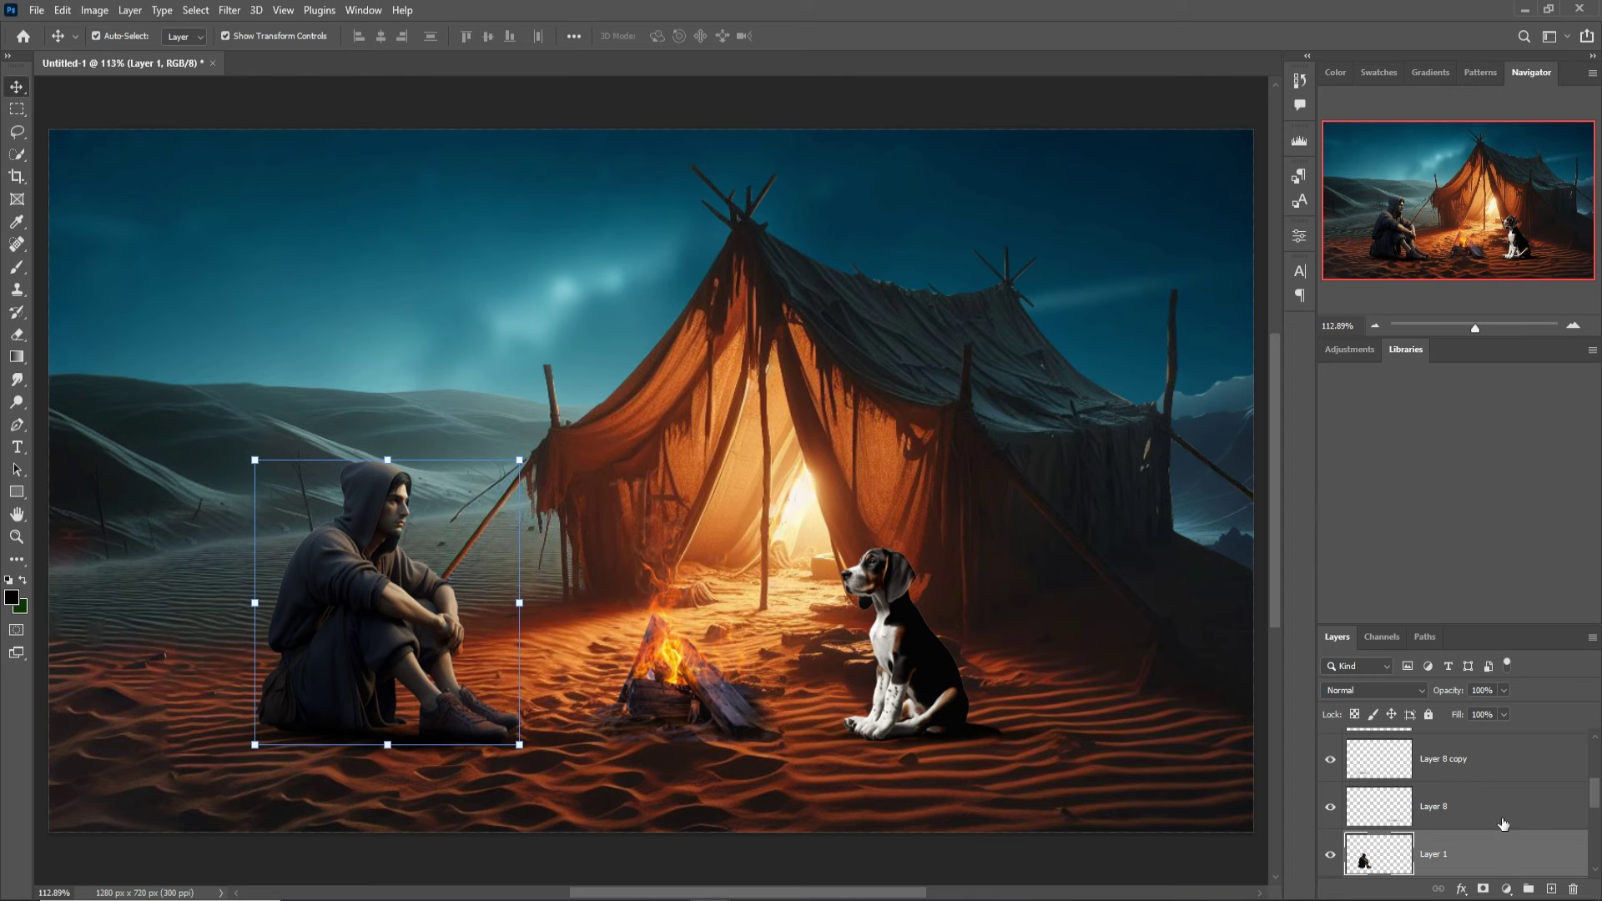
{"action": "left_click", "coordinate": [1551, 889]}
{"action": "right_click", "coordinate": [1524, 867]}
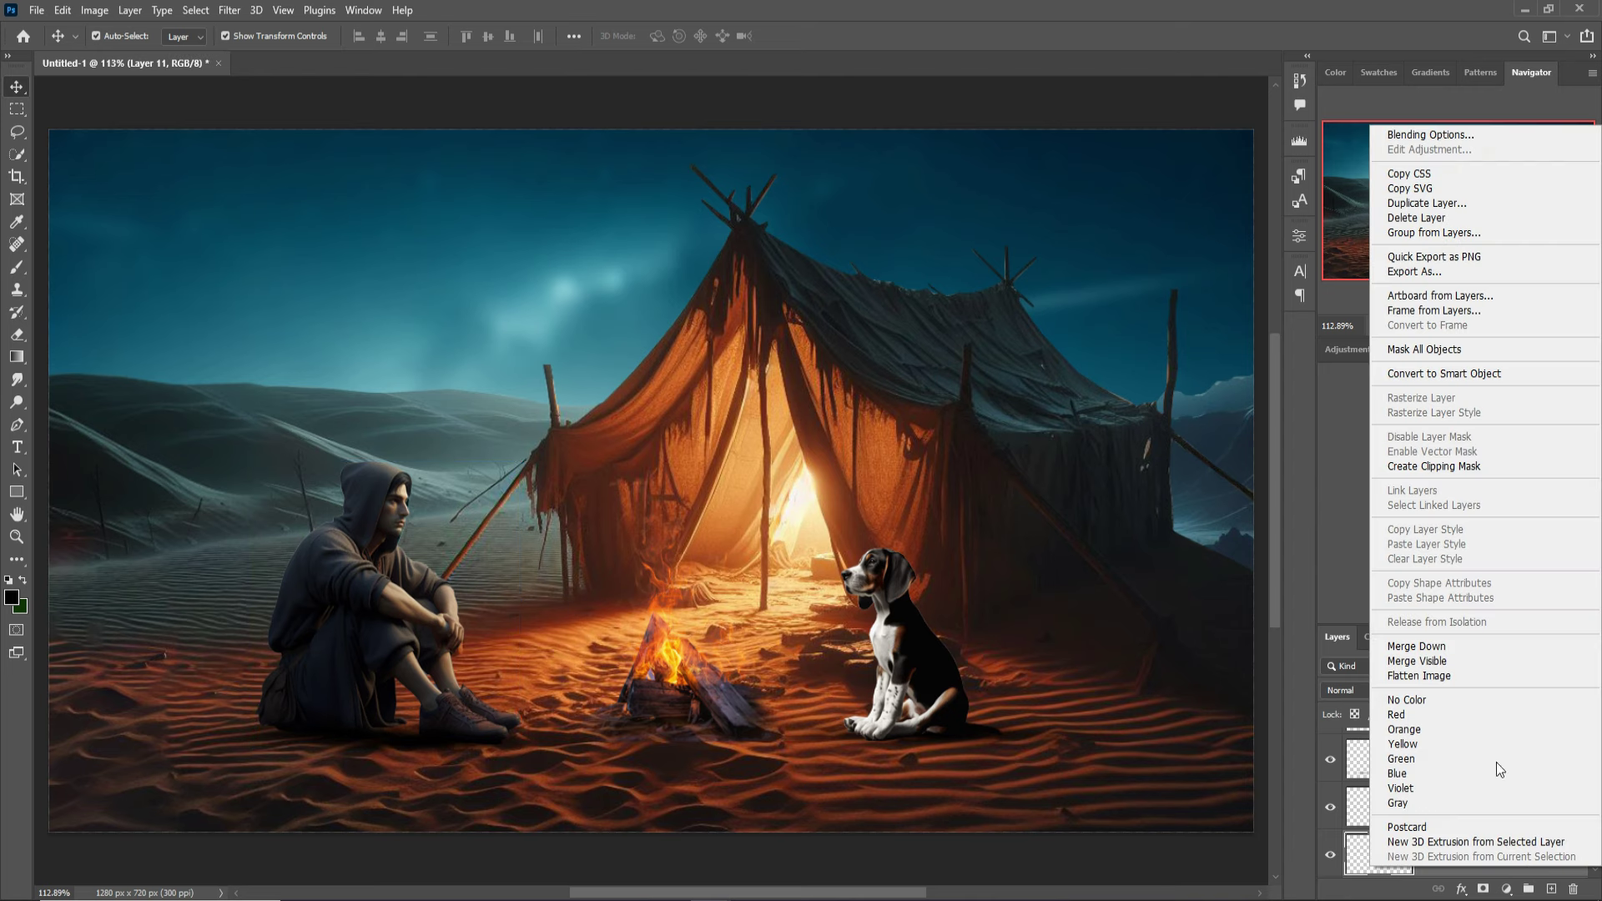
{"action": "left_click", "coordinate": [1434, 466]}
Set the clipped layer's blend mode to Linear Dodge (Add)
{"action": "scroll", "coordinate": [742, 492], "scroll_direction": "down", "scroll_amount": 2}
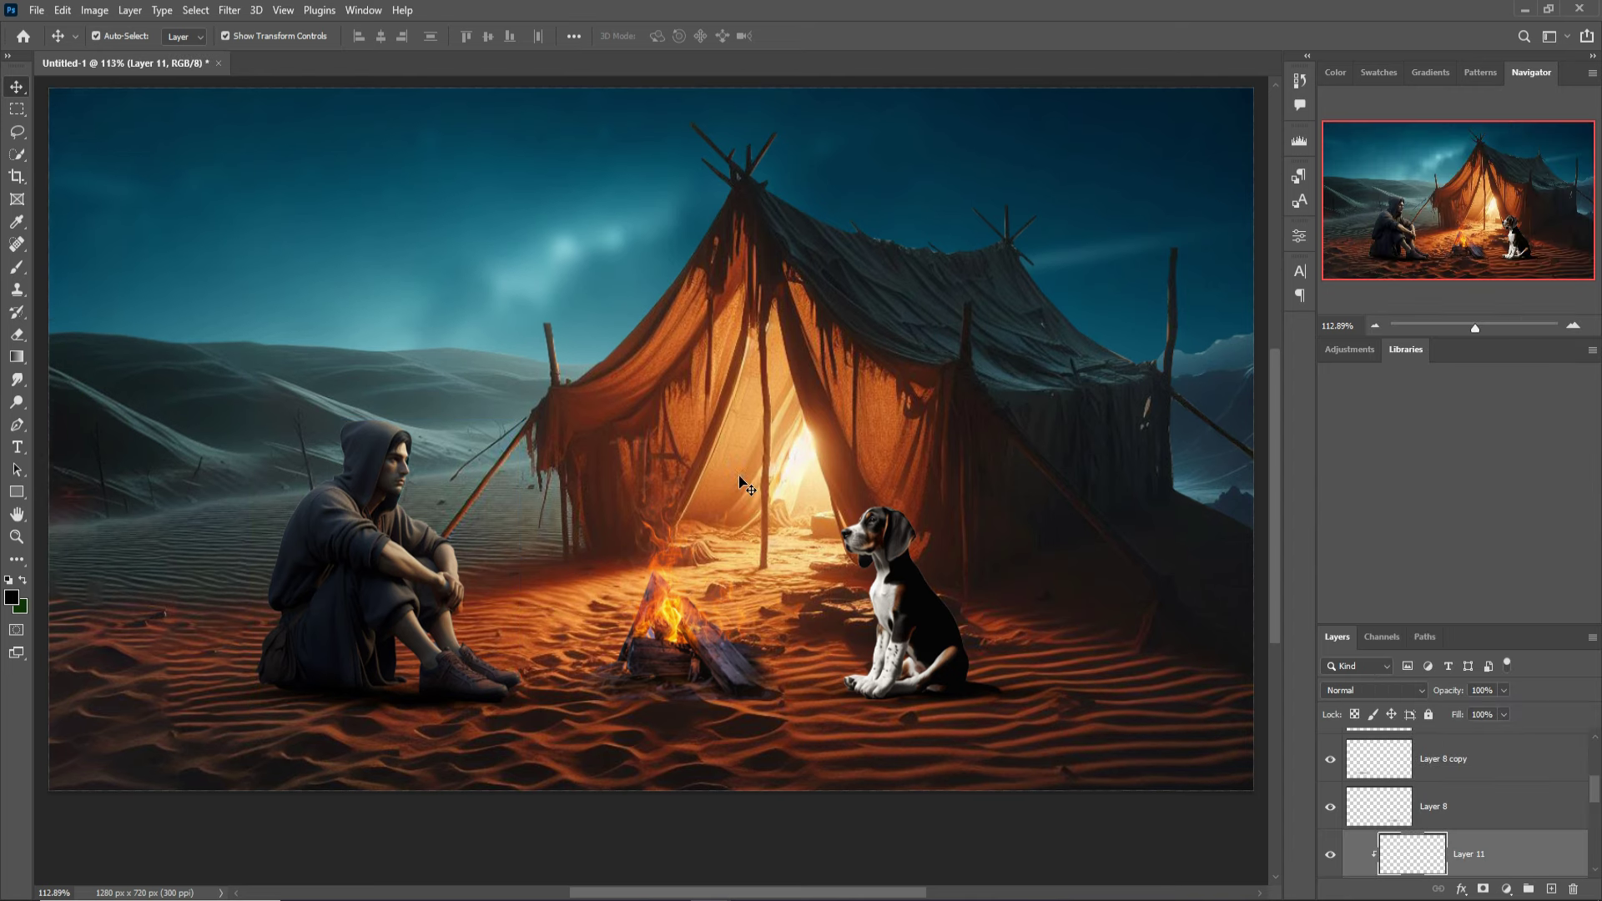
{"action": "scroll", "coordinate": [742, 493], "scroll_direction": "down", "scroll_amount": 1}
{"action": "left_click", "coordinate": [1413, 689]}
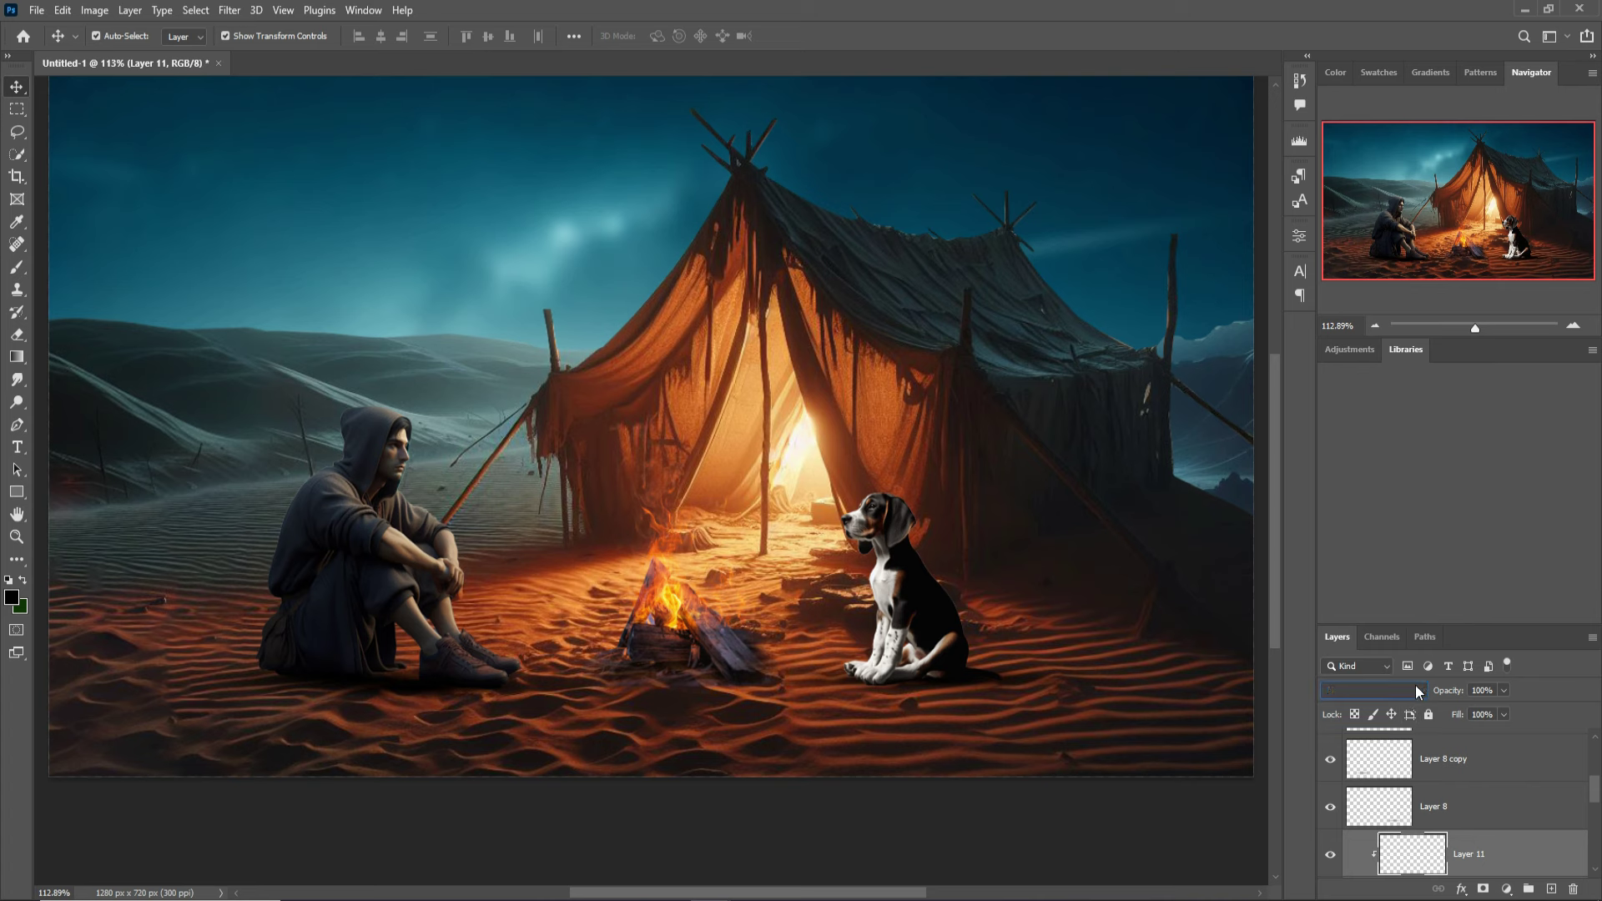
{"action": "left_click", "coordinate": [1377, 655]}
{"action": "left_click", "coordinate": [1375, 690]}
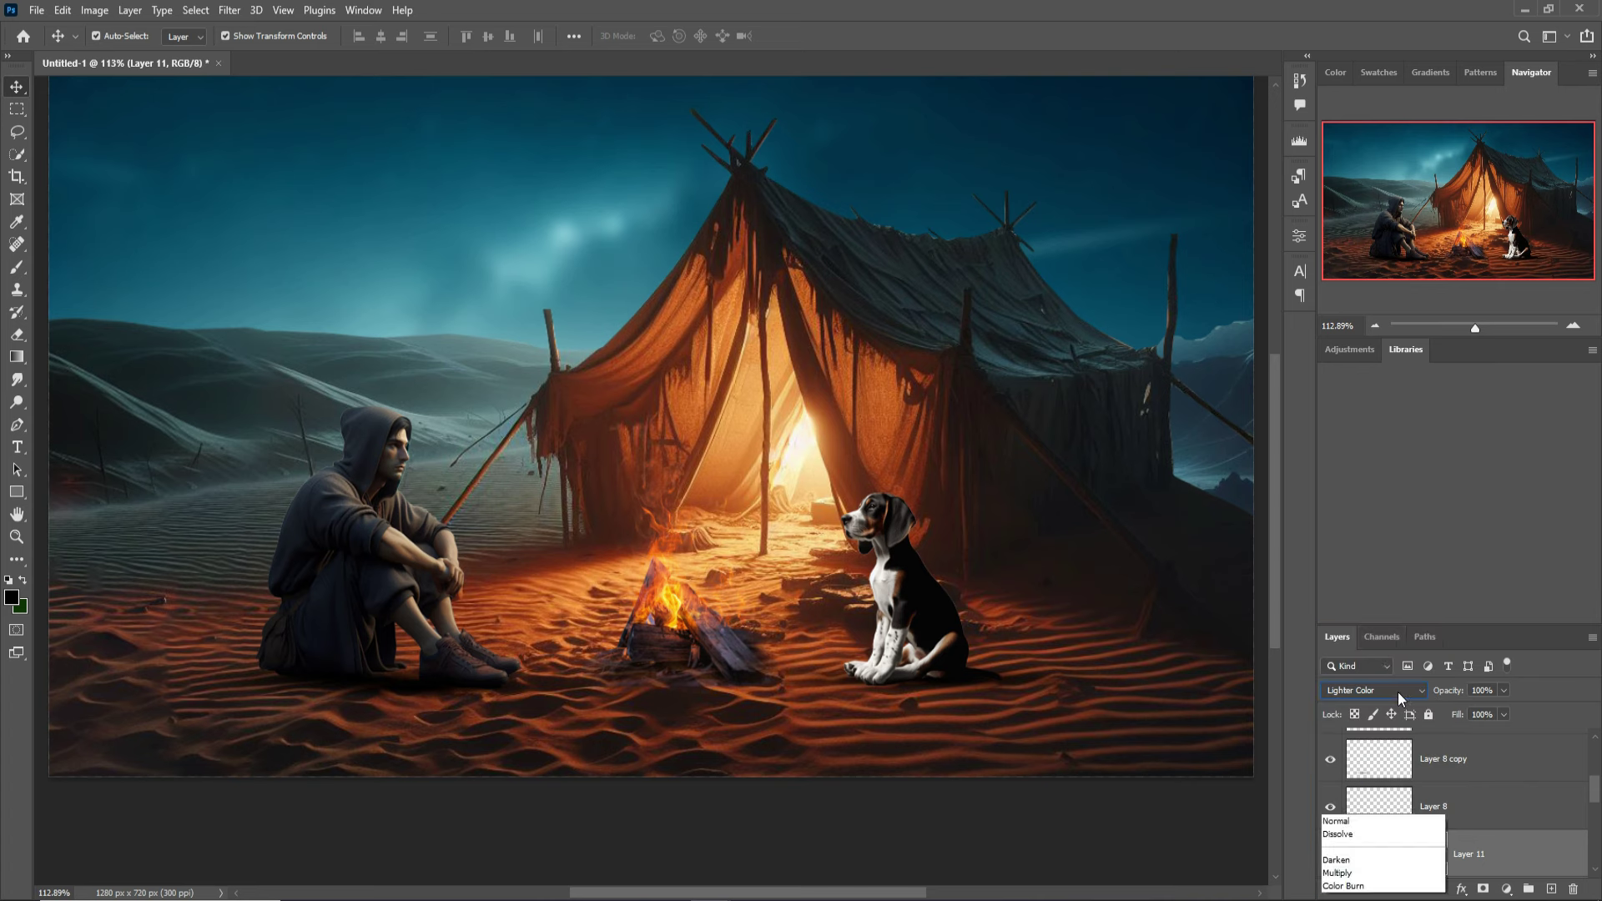
{"action": "left_click", "coordinate": [1376, 674]}
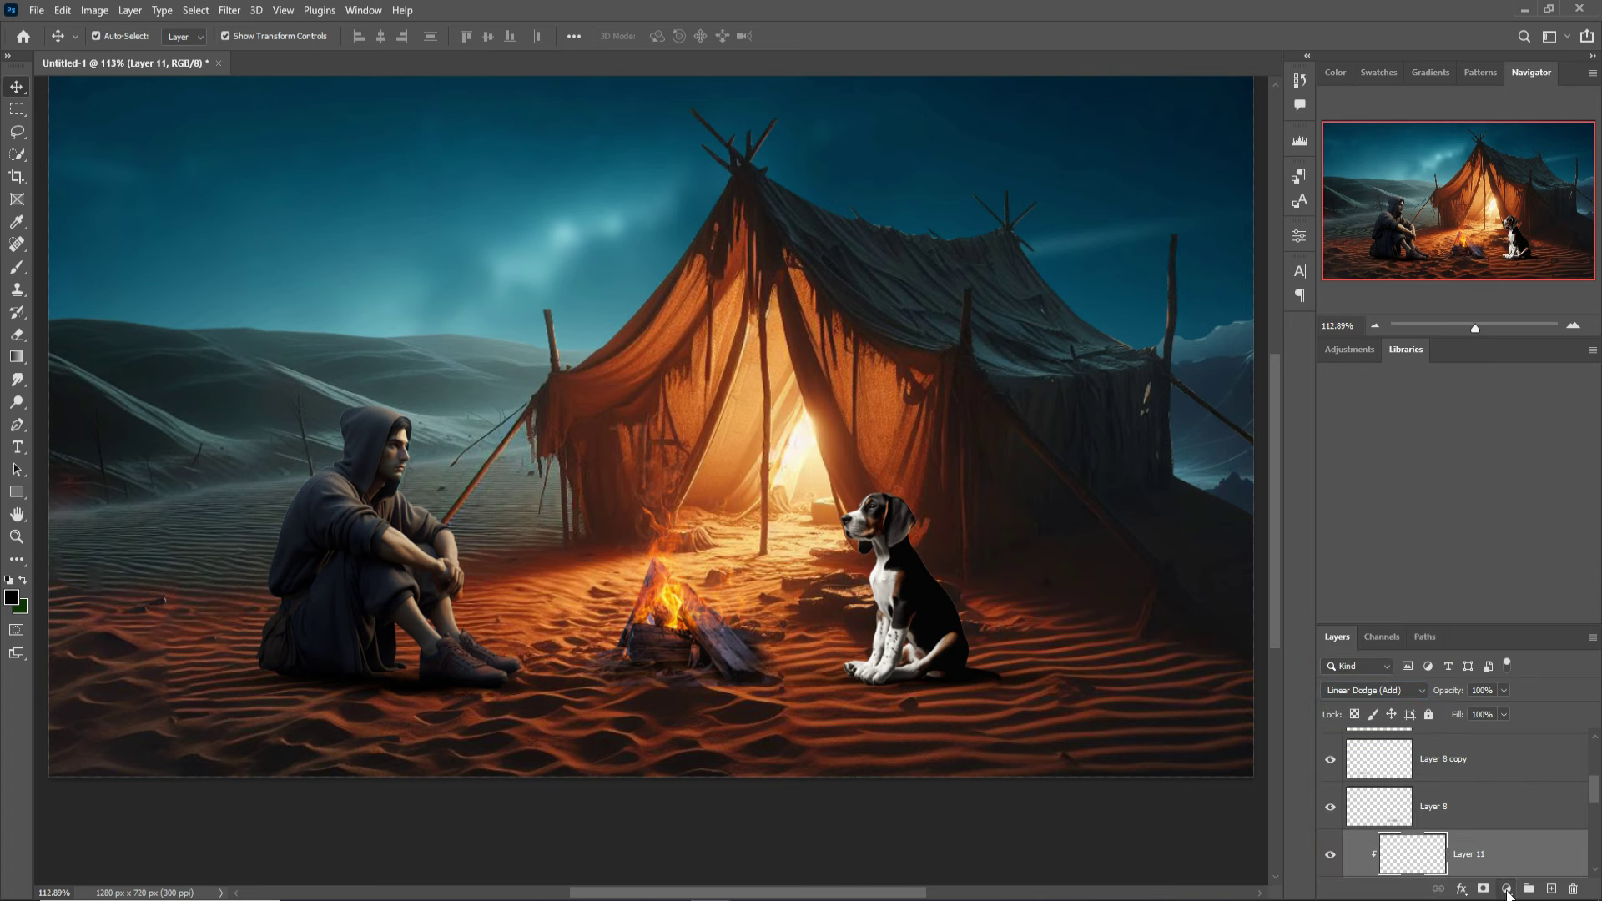
{"action": "left_click", "coordinate": [1506, 889]}
Add a Solid Color fill layer in orange fa6a00
{"action": "left_click", "coordinate": [1511, 587]}
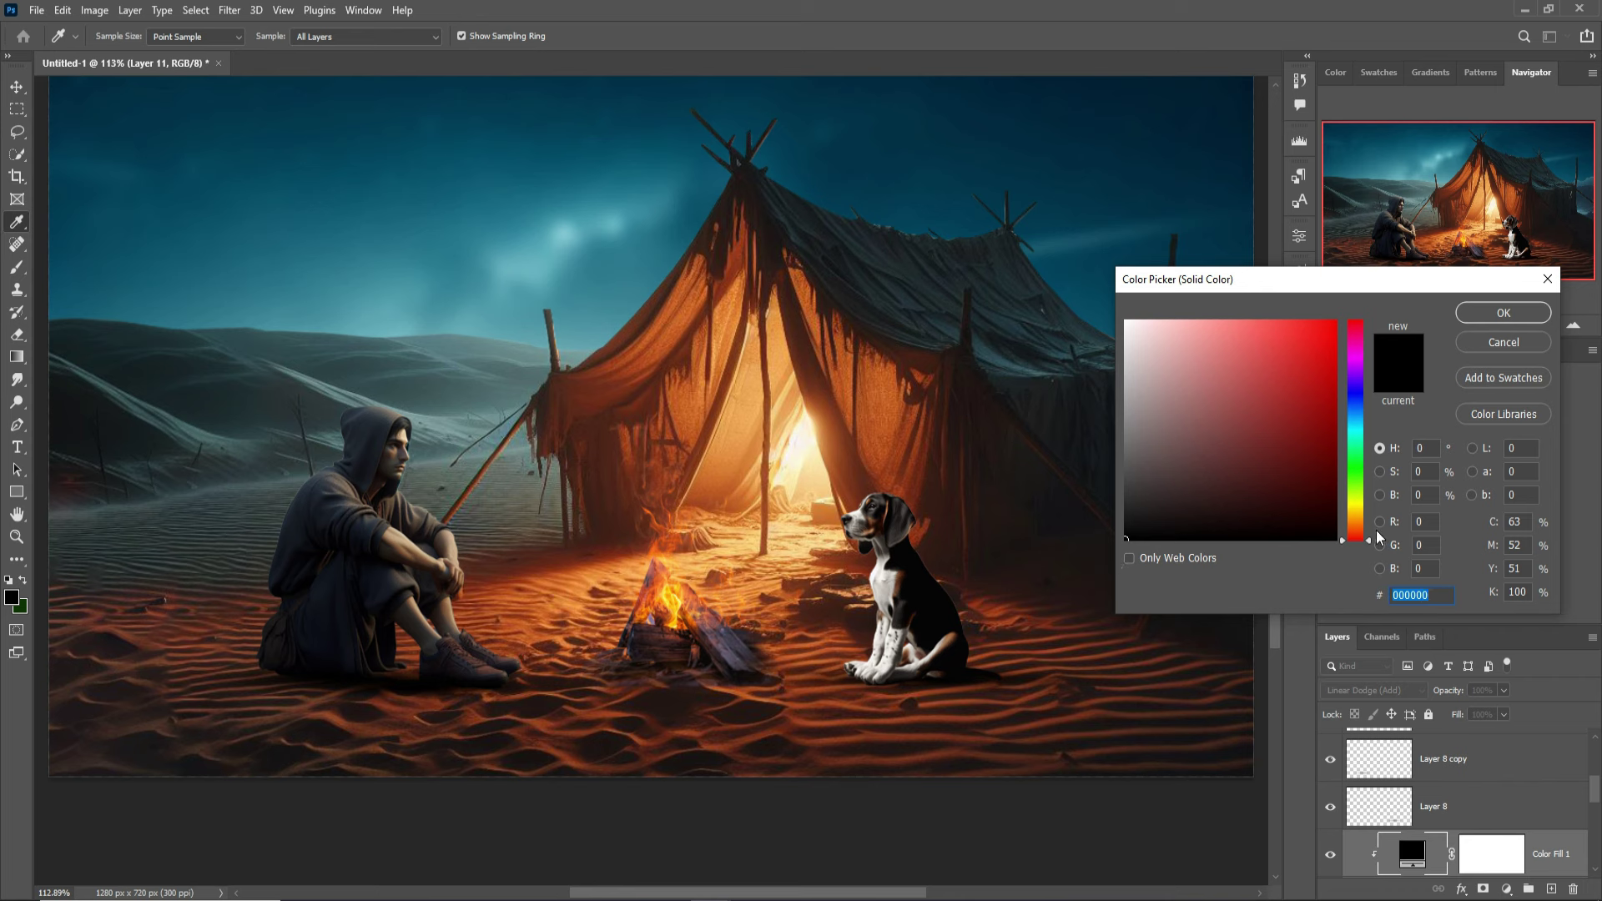
{"action": "left_click", "coordinate": [1357, 509]}
{"action": "left_click", "coordinate": [1336, 325]}
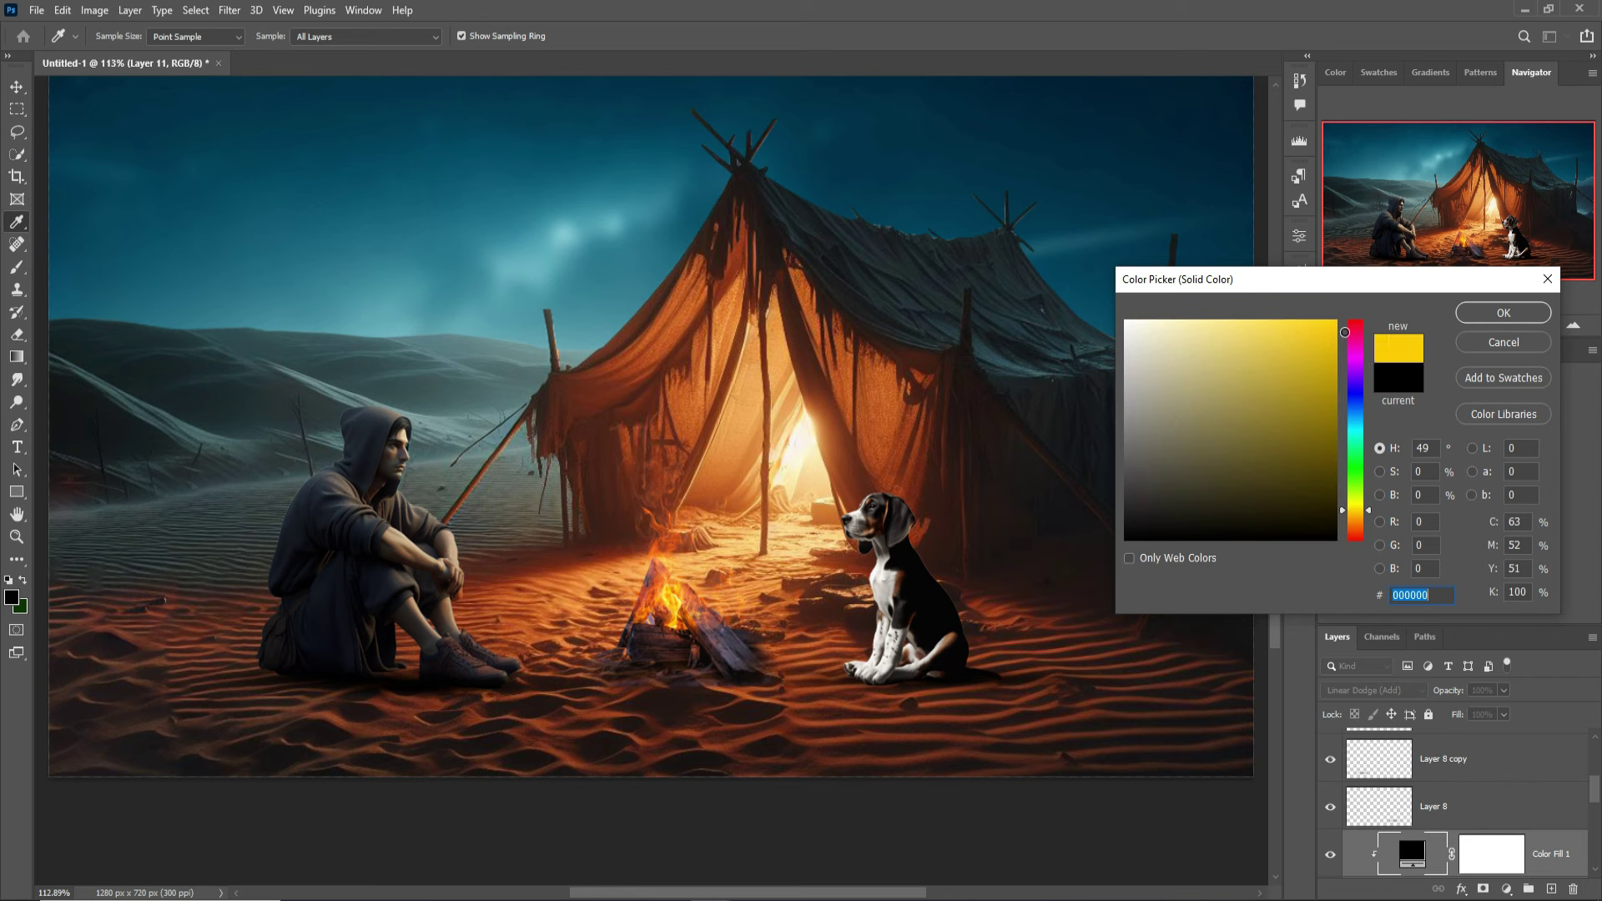
{"action": "left_click_drag", "start_coordinate": [1368, 510], "coordinate": [1368, 524]}
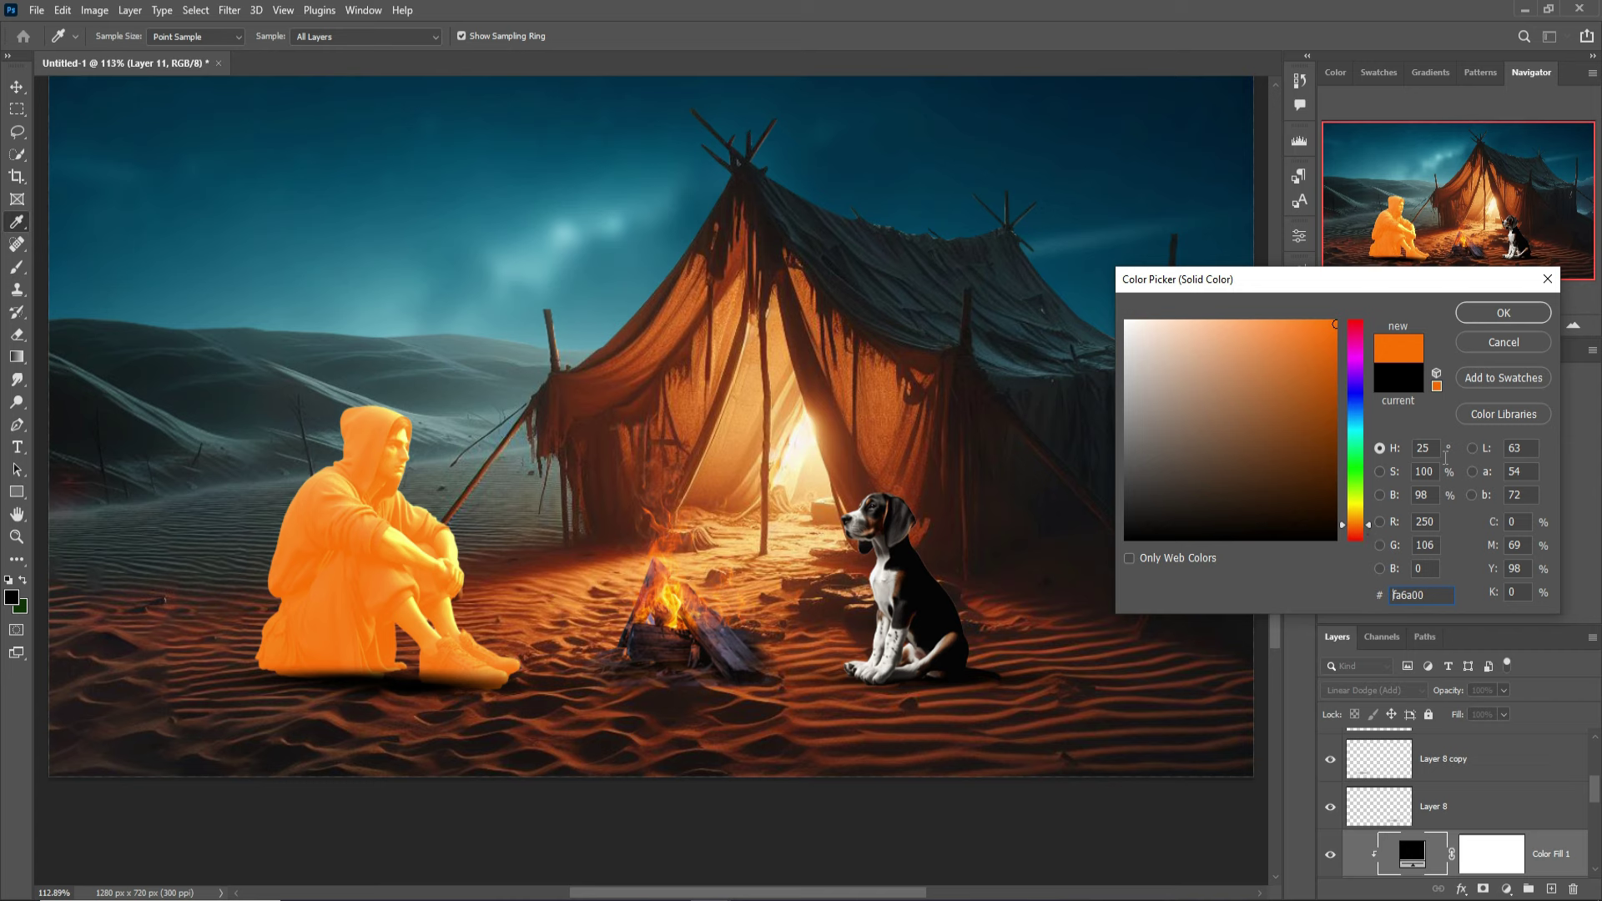
{"action": "left_click", "coordinate": [1503, 313]}
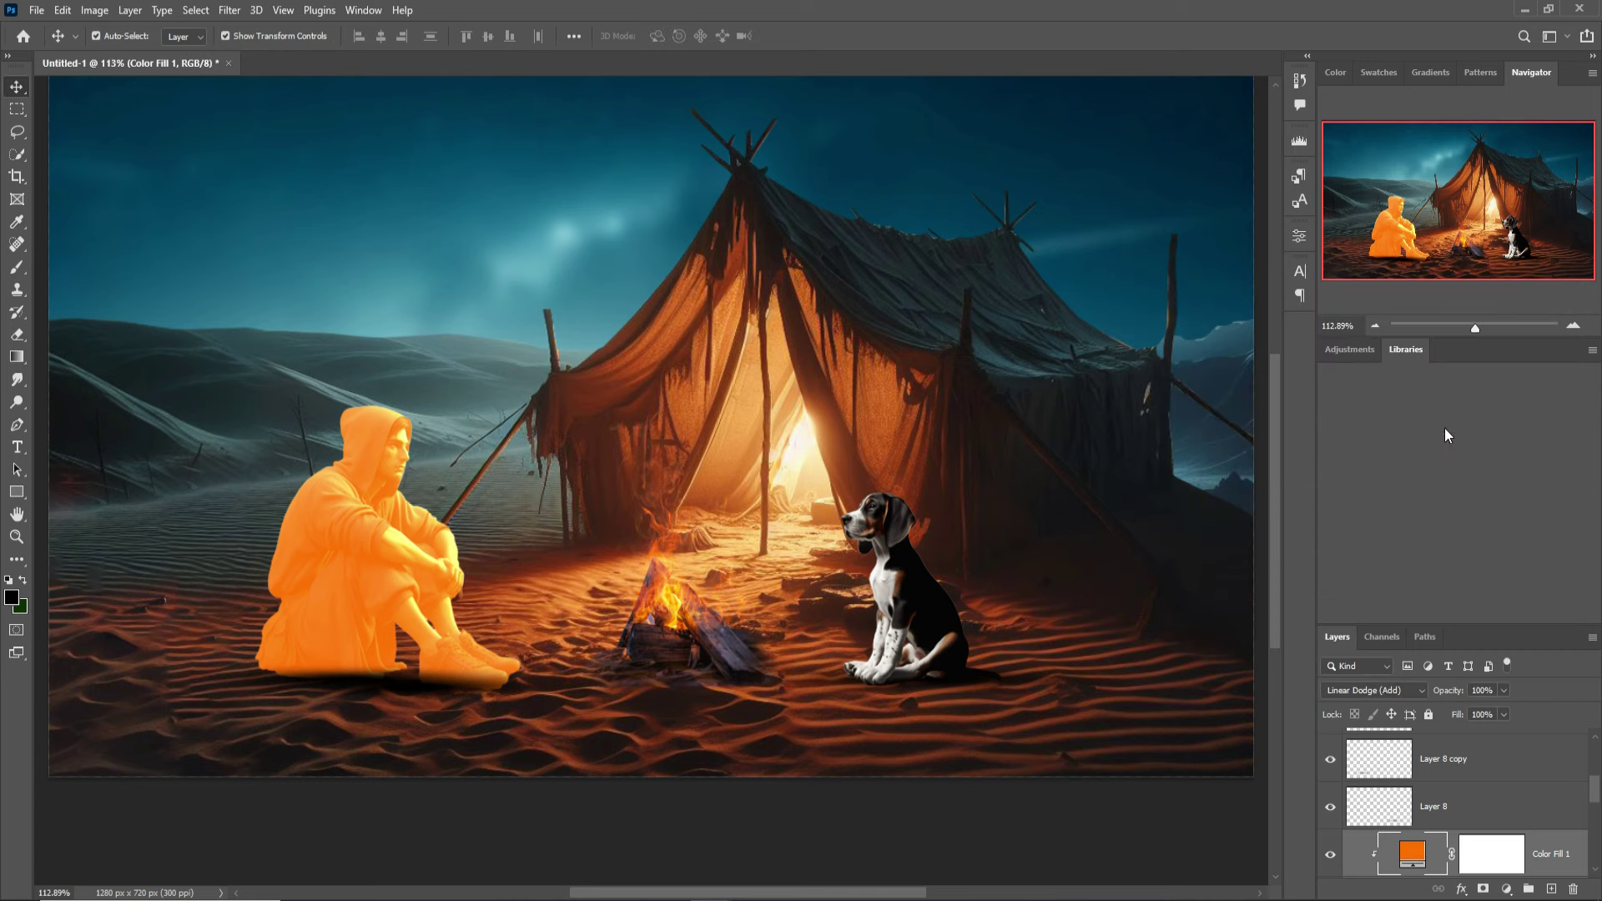
Split the fill's Blend If Underlying Layer black slider to 0/35 to spare the darkest shadows
{"action": "right_click", "coordinate": [1414, 857]}
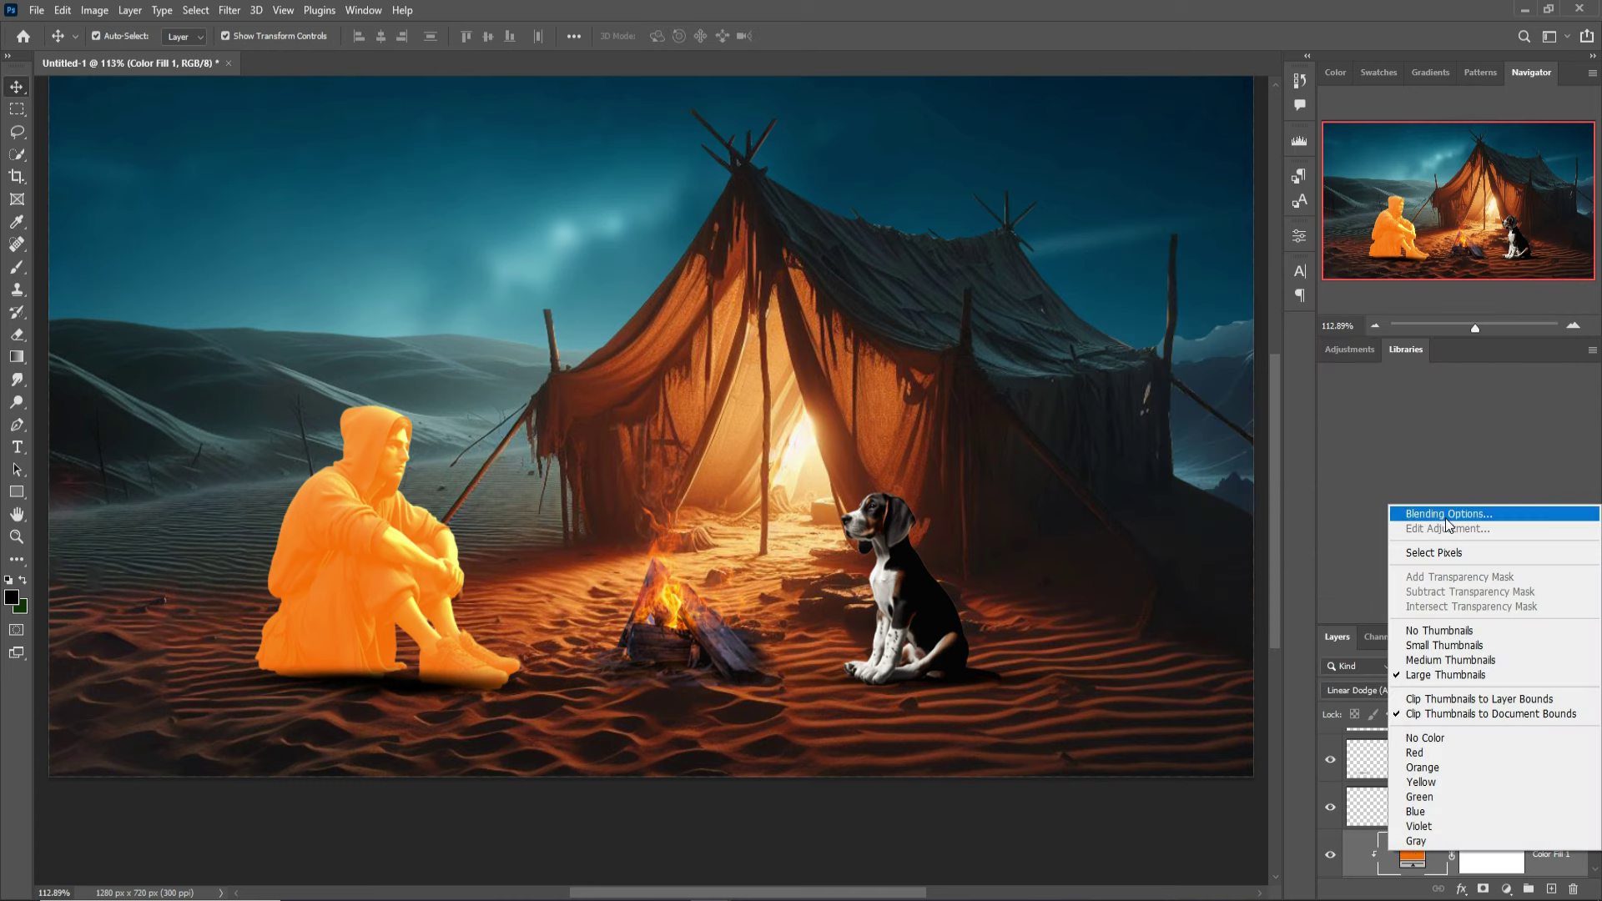
{"action": "left_click", "coordinate": [1397, 515]}
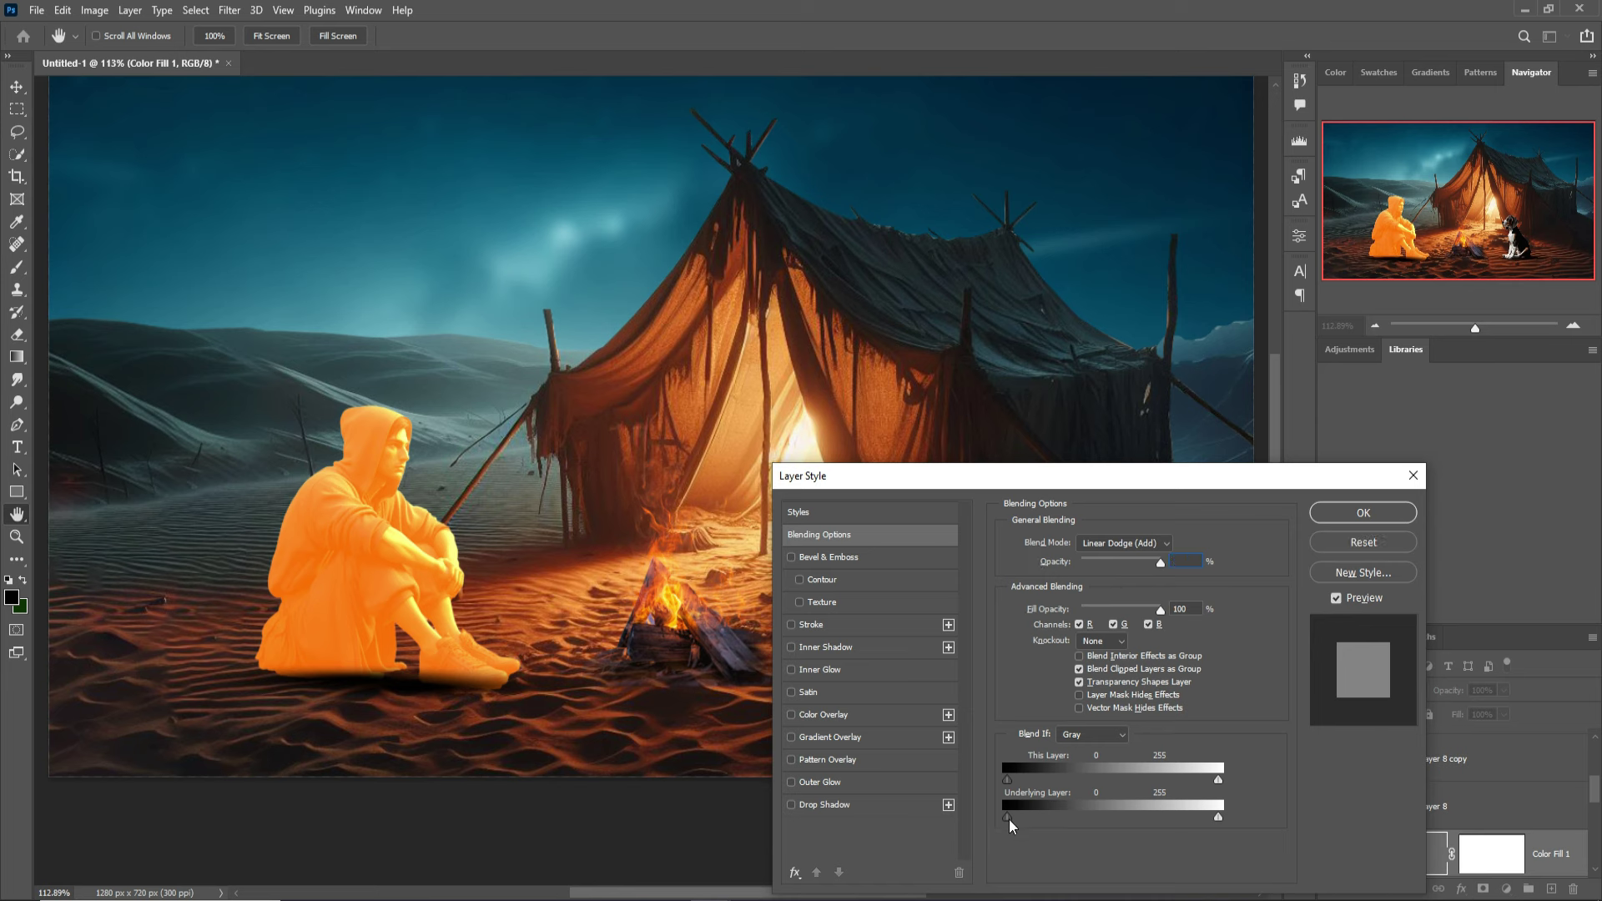
{"action": "left_click_drag", "start_coordinate": [1009, 819], "coordinate": [1038, 821]}
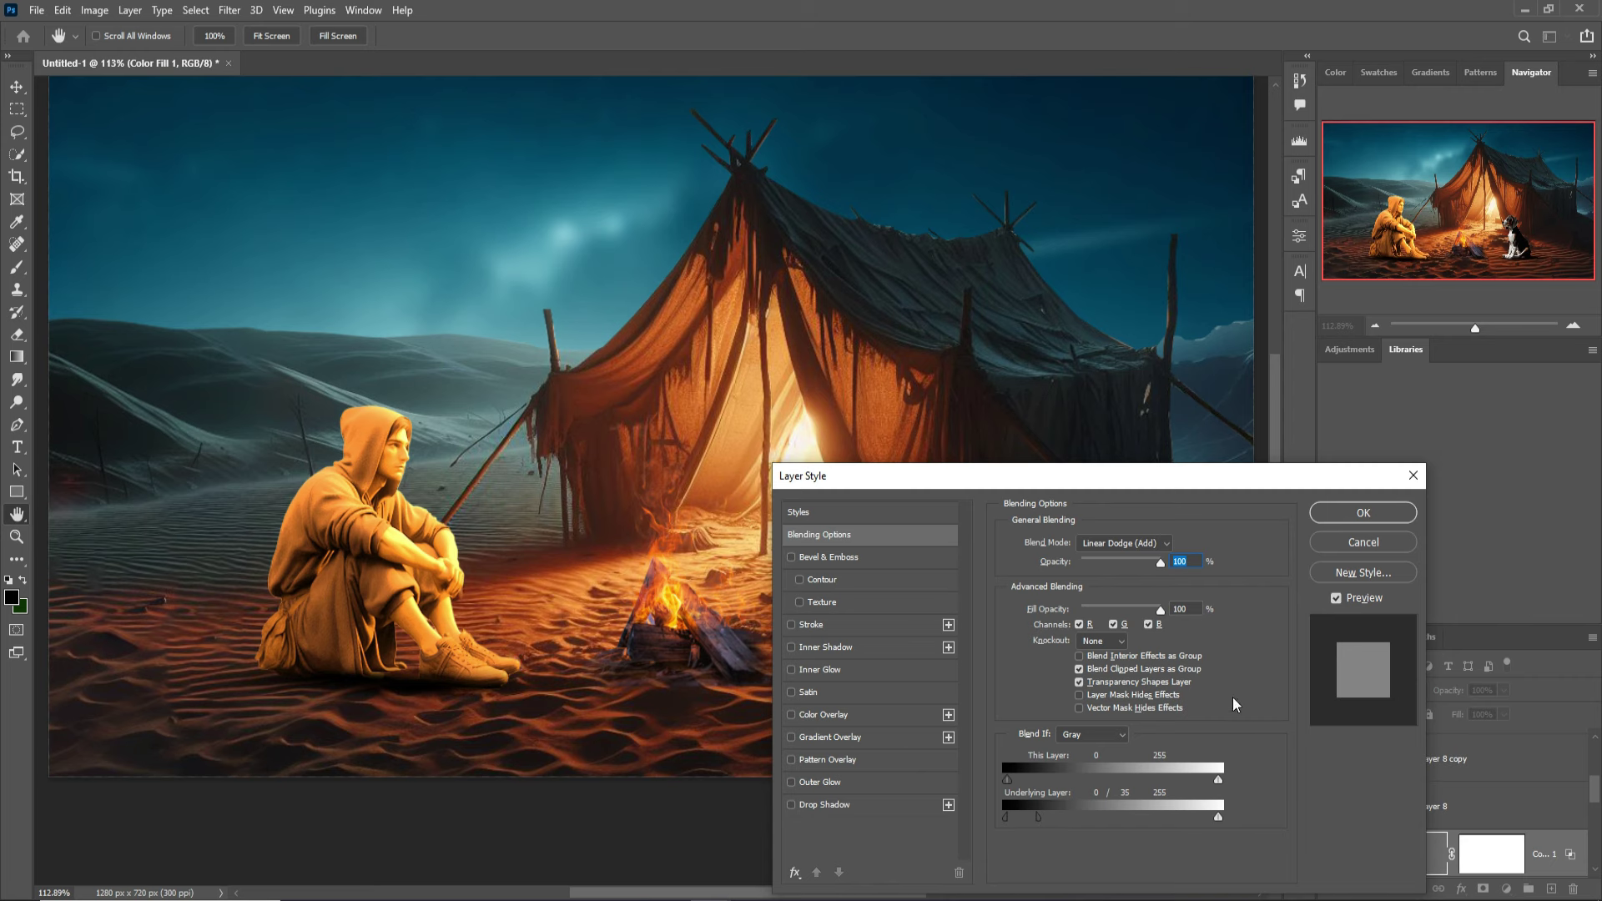
{"action": "left_click", "coordinate": [1351, 519]}
Invert the fill layer's mask to hide the orange, and zoom in on the man
{"action": "left_click", "coordinate": [1499, 859]}
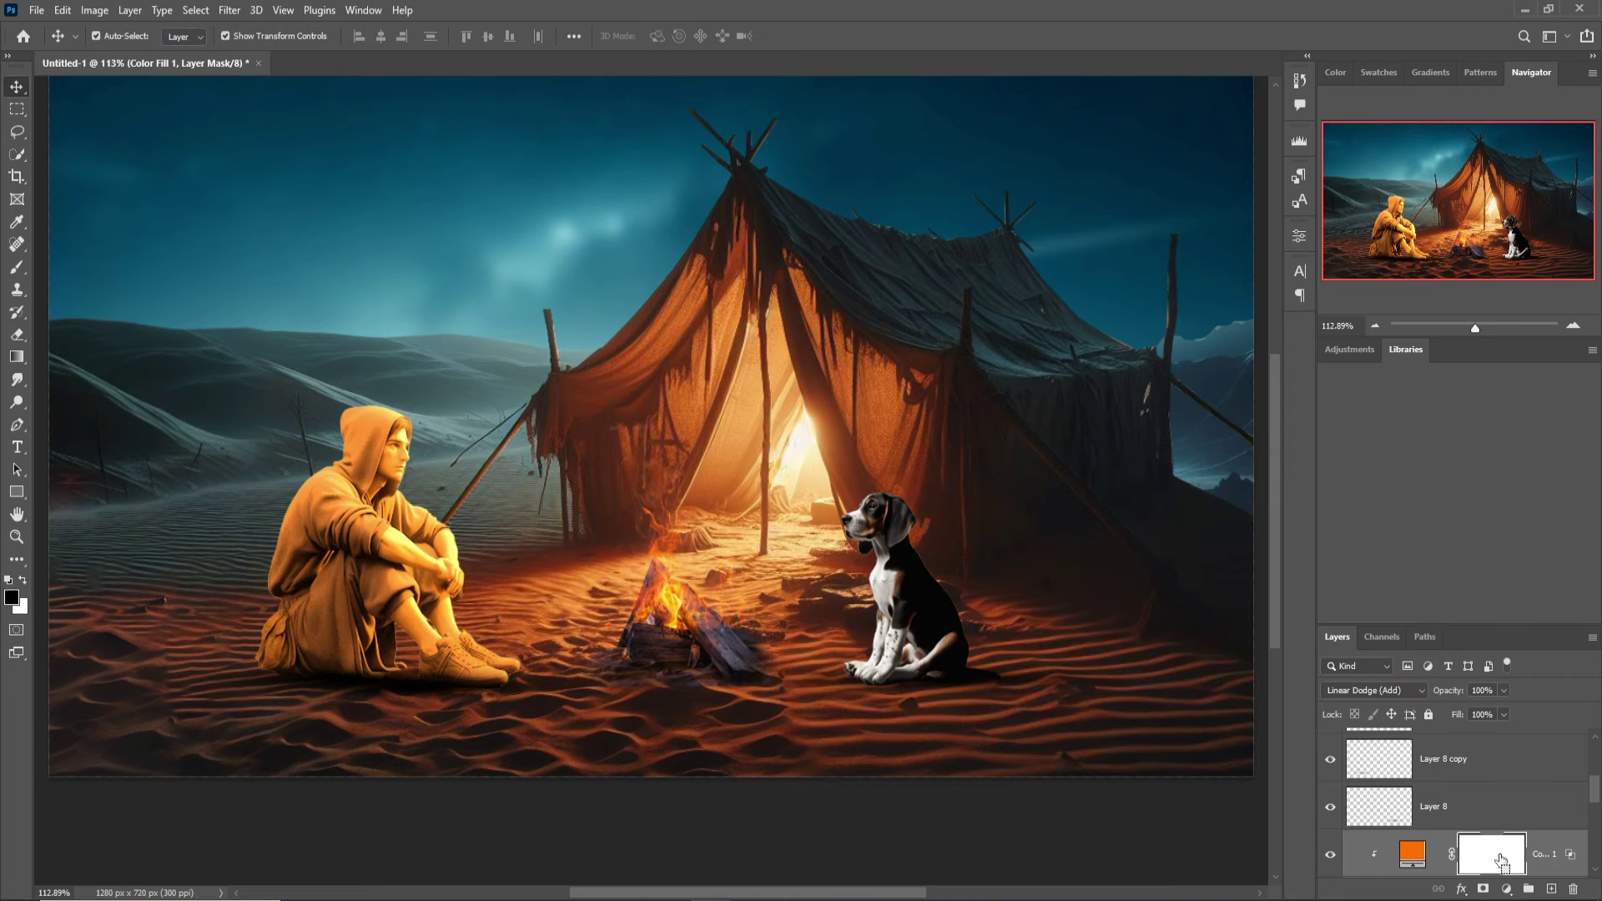
{"action": "key", "text": "ctrl+i"}
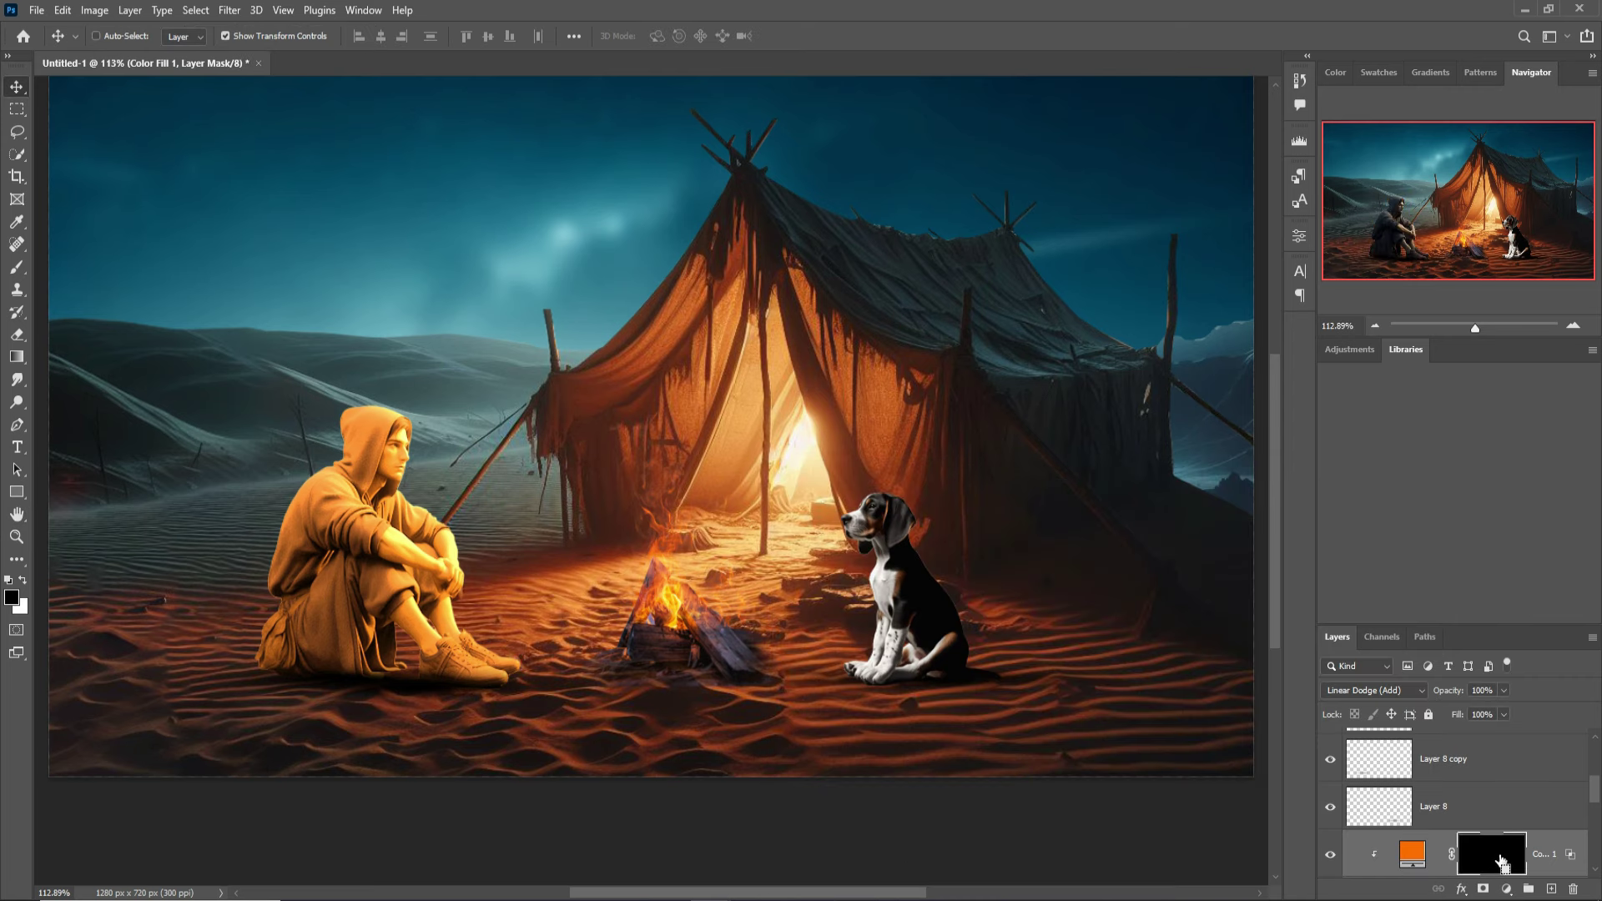
{"action": "key", "text": "ctrl+plus"}
{"action": "key", "text": "ctrl+plus"}
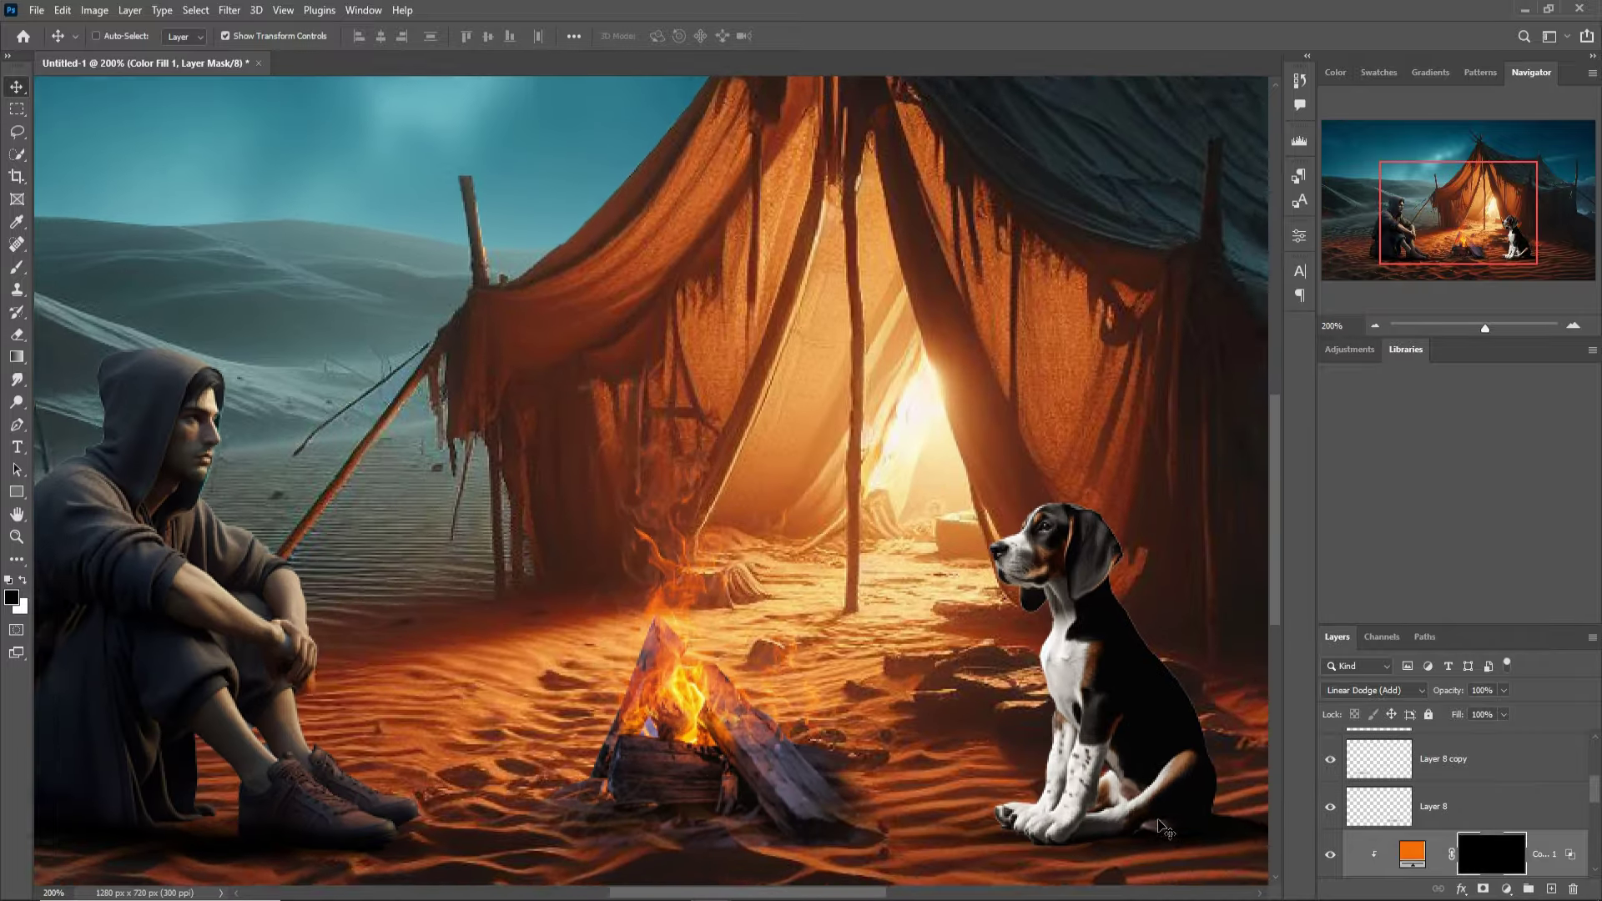
{"action": "key", "text": "ctrl+plus"}
{"action": "key", "text": "ctrl+plus"}
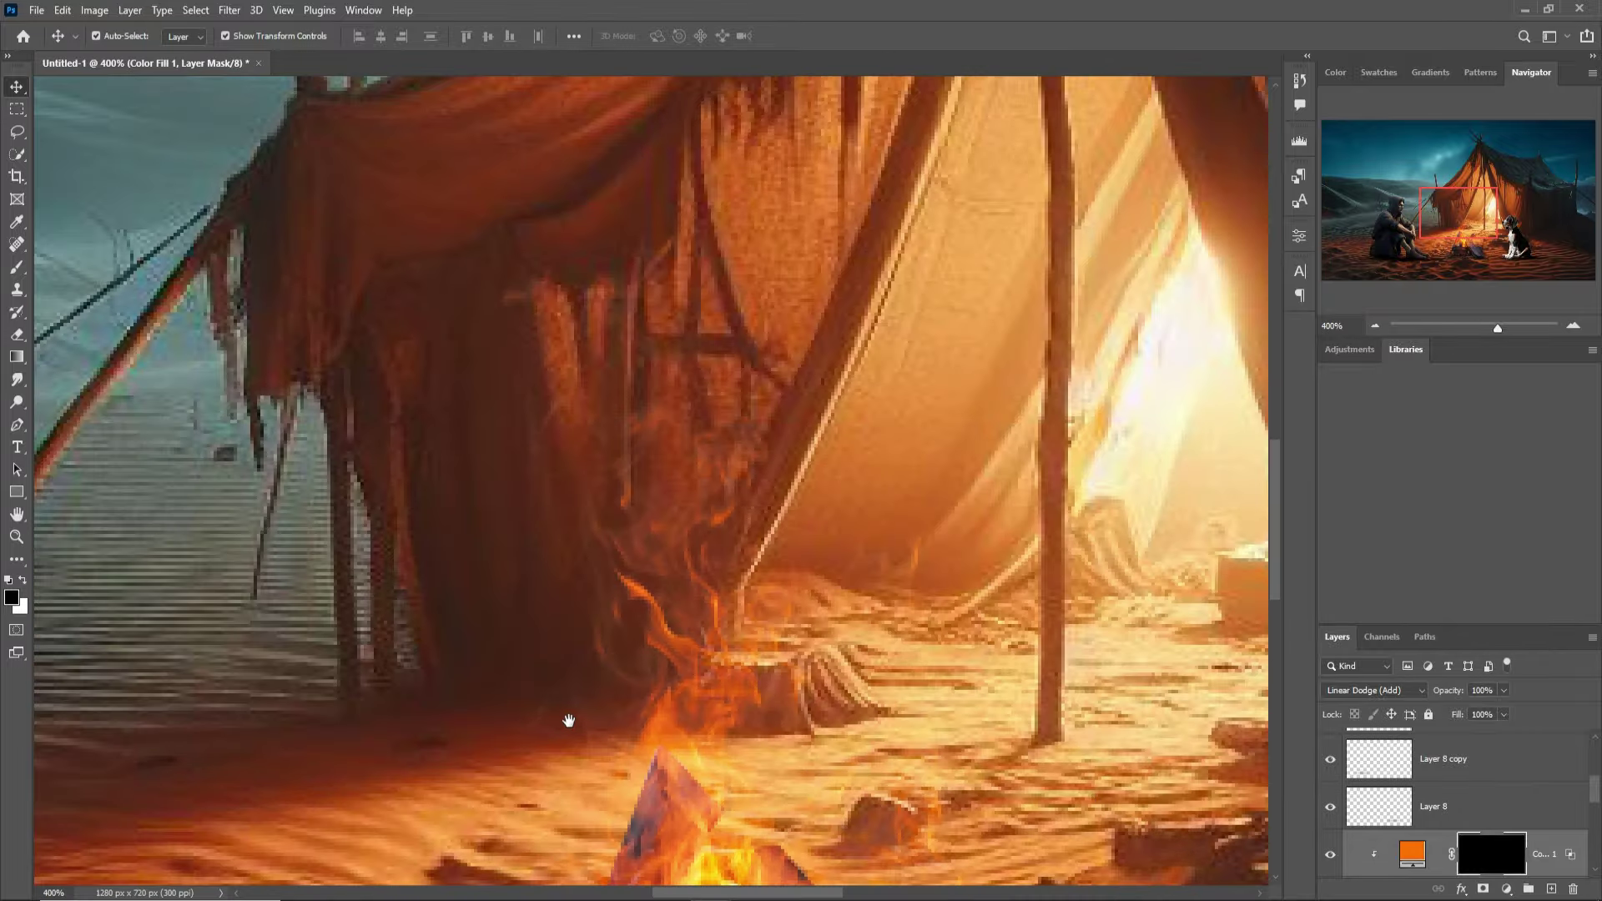
{"action": "mouse_move", "coordinate": [568, 720]}
{"action": "left_mouse_down"}
{"action": "mouse_move", "coordinate": [947, 648]}
{"action": "mouse_move", "coordinate": [1025, 666]}
{"action": "left_mouse_up"}
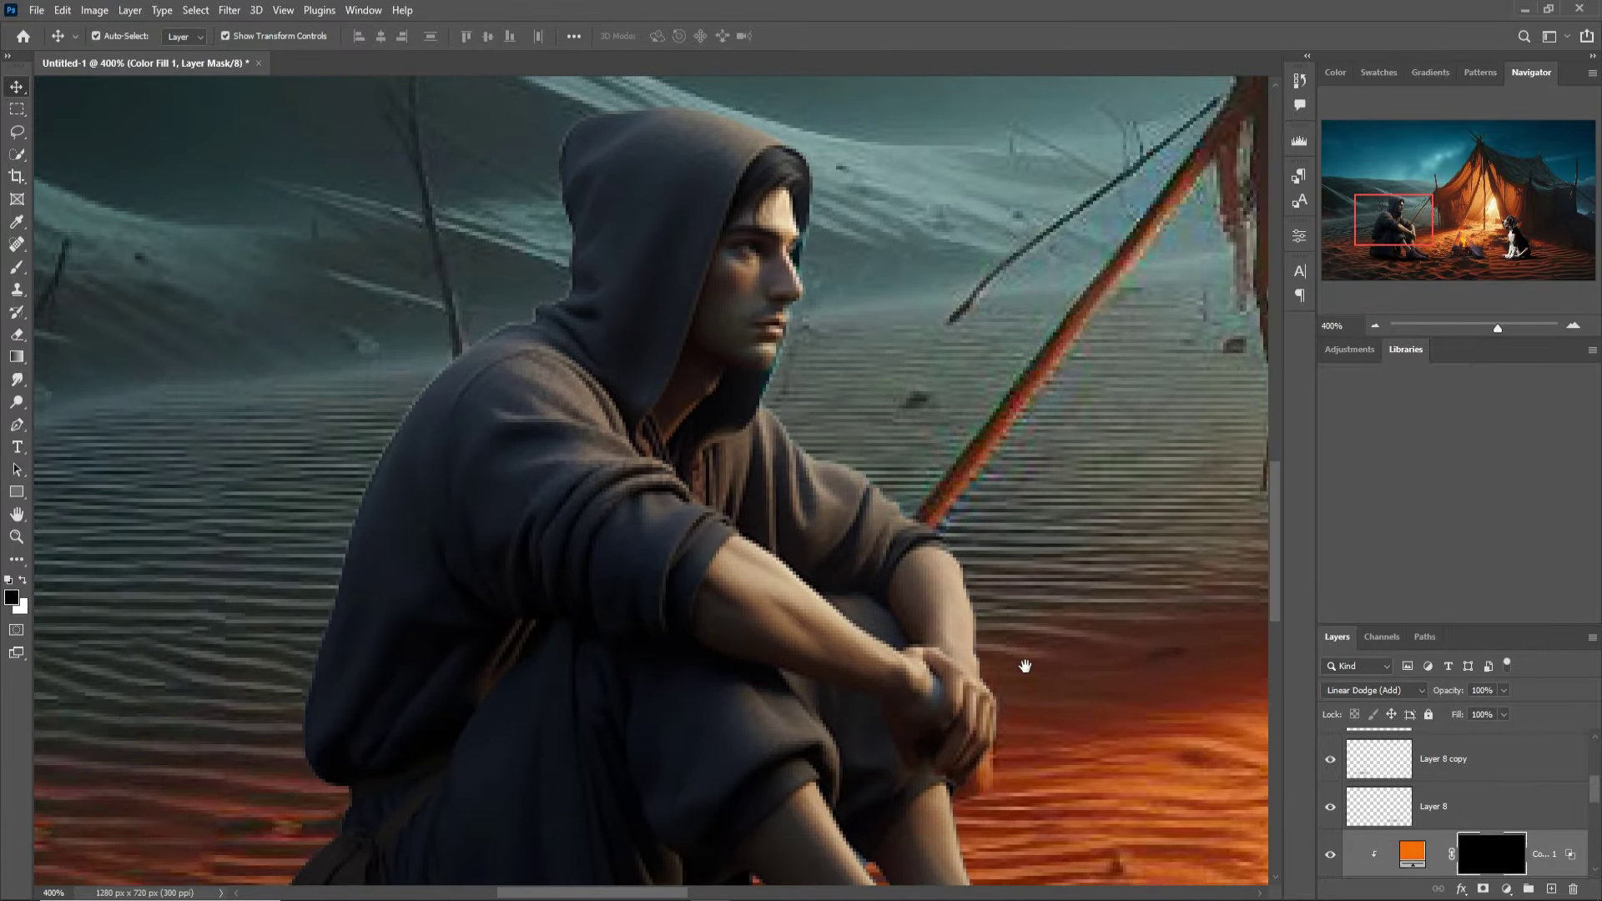
Set up a fine-tipped white Brush at 100% opacity
{"action": "left_click", "coordinate": [19, 267]}
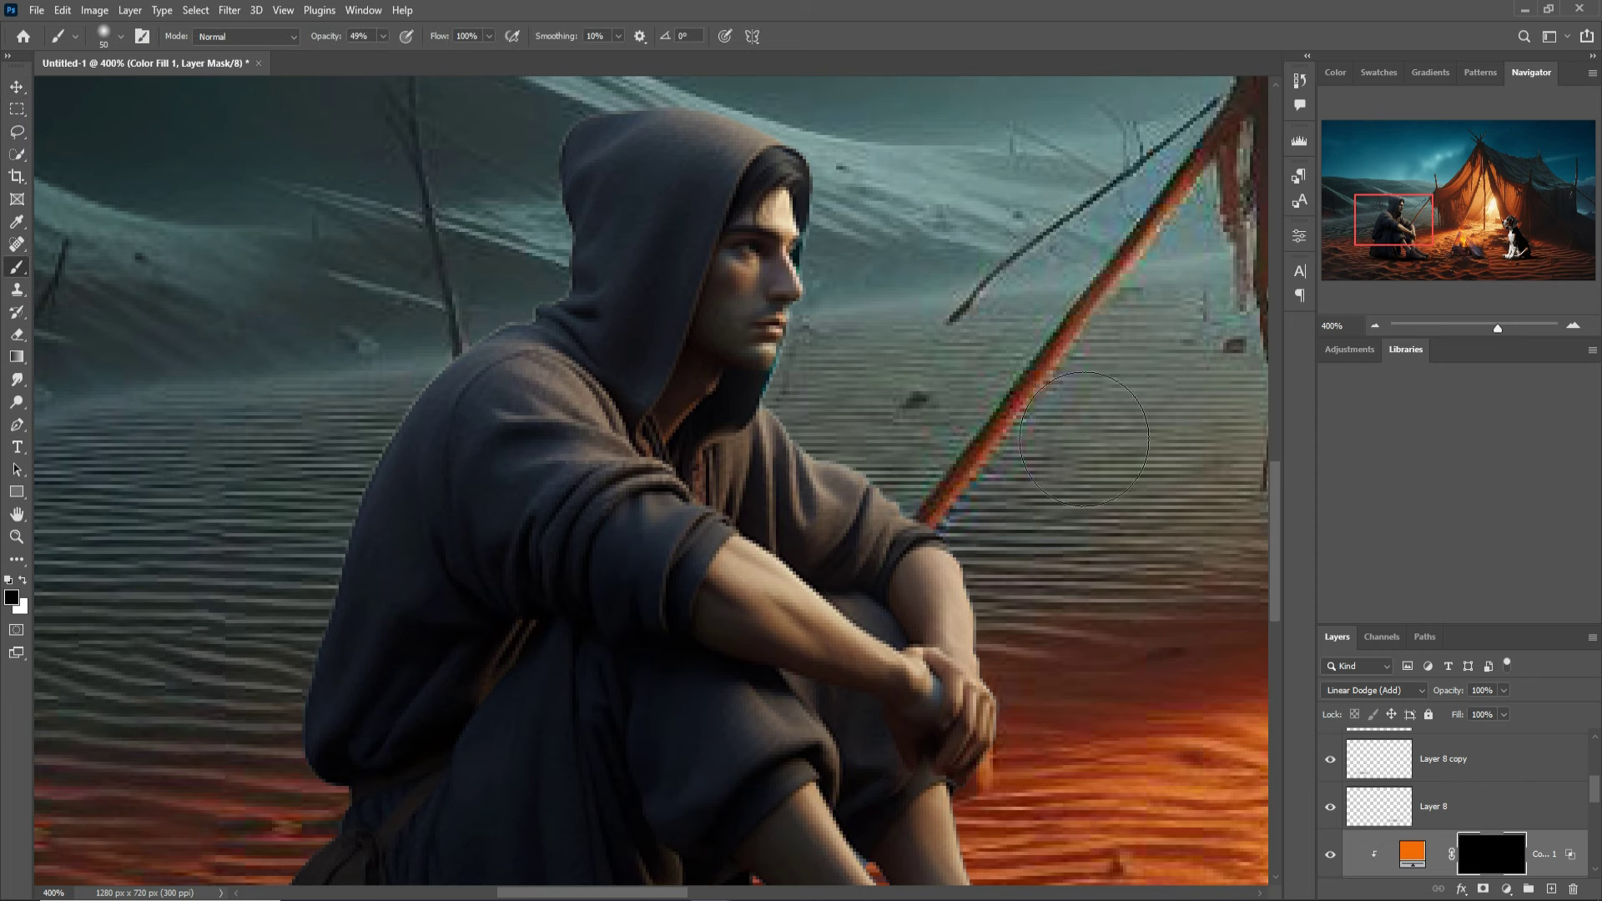
{"action": "key", "text": "bracketright"}
{"action": "key", "text": "bracketright"}
{"action": "key", "text": "bracketleft"}
{"action": "key", "text": "bracketleft"}
{"action": "key", "text": "bracketleft"}
{"action": "key", "text": "bracketleft"}
{"action": "key", "text": "bracketleft"}
{"action": "key", "text": "bracketleft"}
{"action": "left_click", "coordinate": [384, 36]}
{"action": "key", "text": "0"}
{"action": "key", "text": "bracketleft"}
{"action": "left_click", "coordinate": [23, 581]}
Paint orange rim glow along the man's arm, shoulder and cheek
{"action": "left_click_drag", "start_coordinate": [983, 559], "coordinate": [1019, 750]}
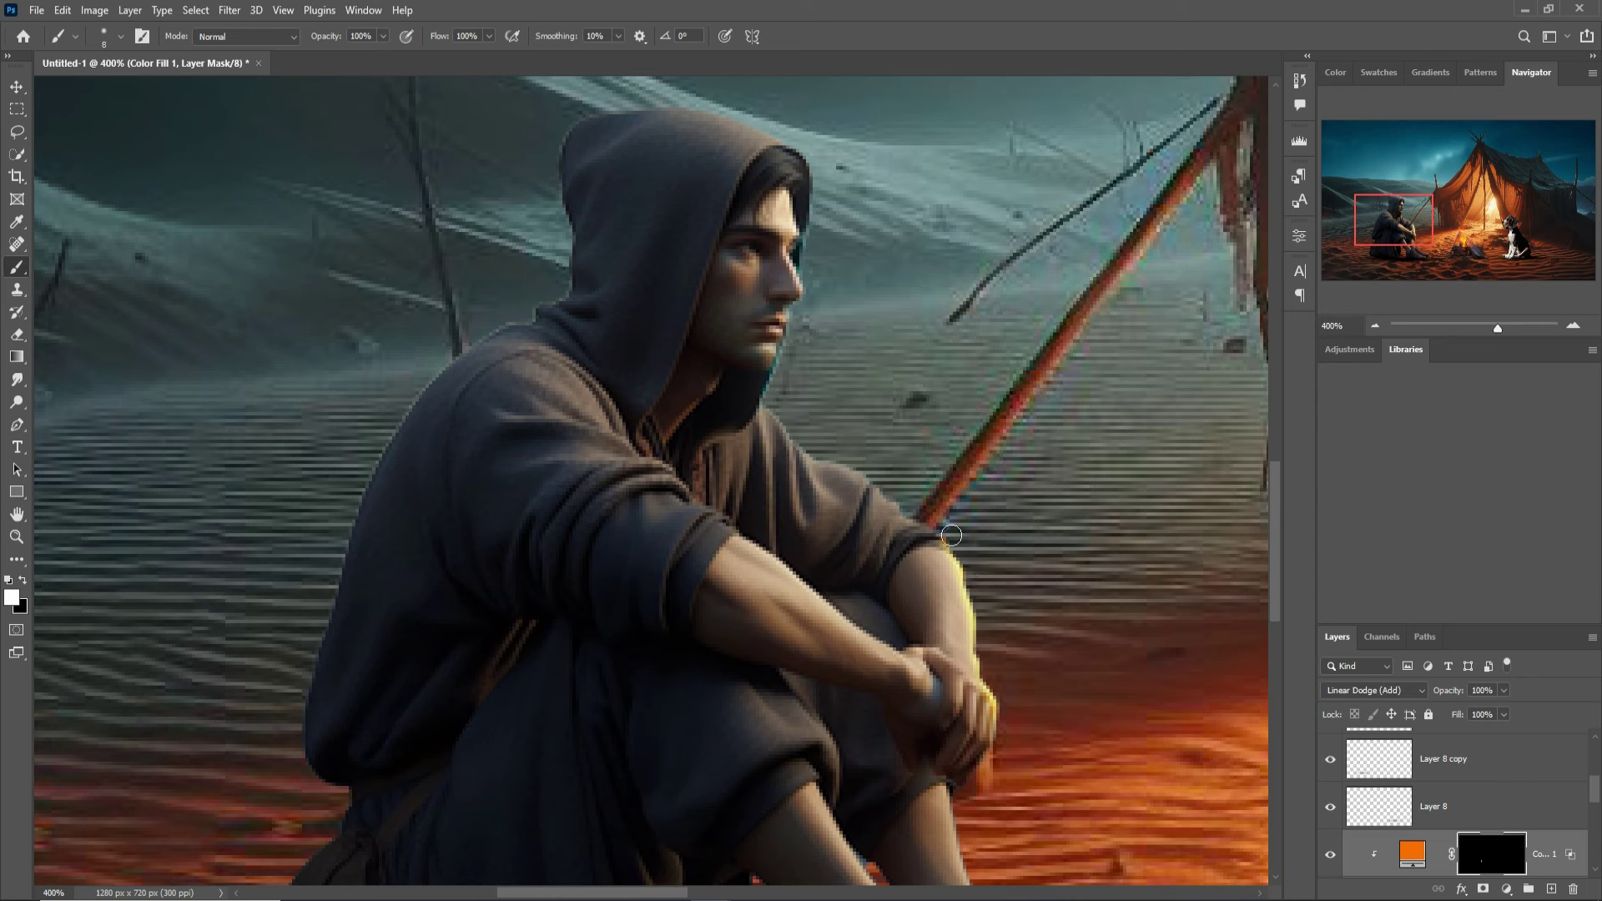
{"action": "mouse_move", "coordinate": [951, 535]}
{"action": "left_mouse_down"}
{"action": "mouse_move", "coordinate": [823, 469]}
{"action": "mouse_move", "coordinate": [779, 411]}
{"action": "mouse_move", "coordinate": [804, 346]}
{"action": "mouse_move", "coordinate": [792, 379]}
{"action": "left_mouse_up"}
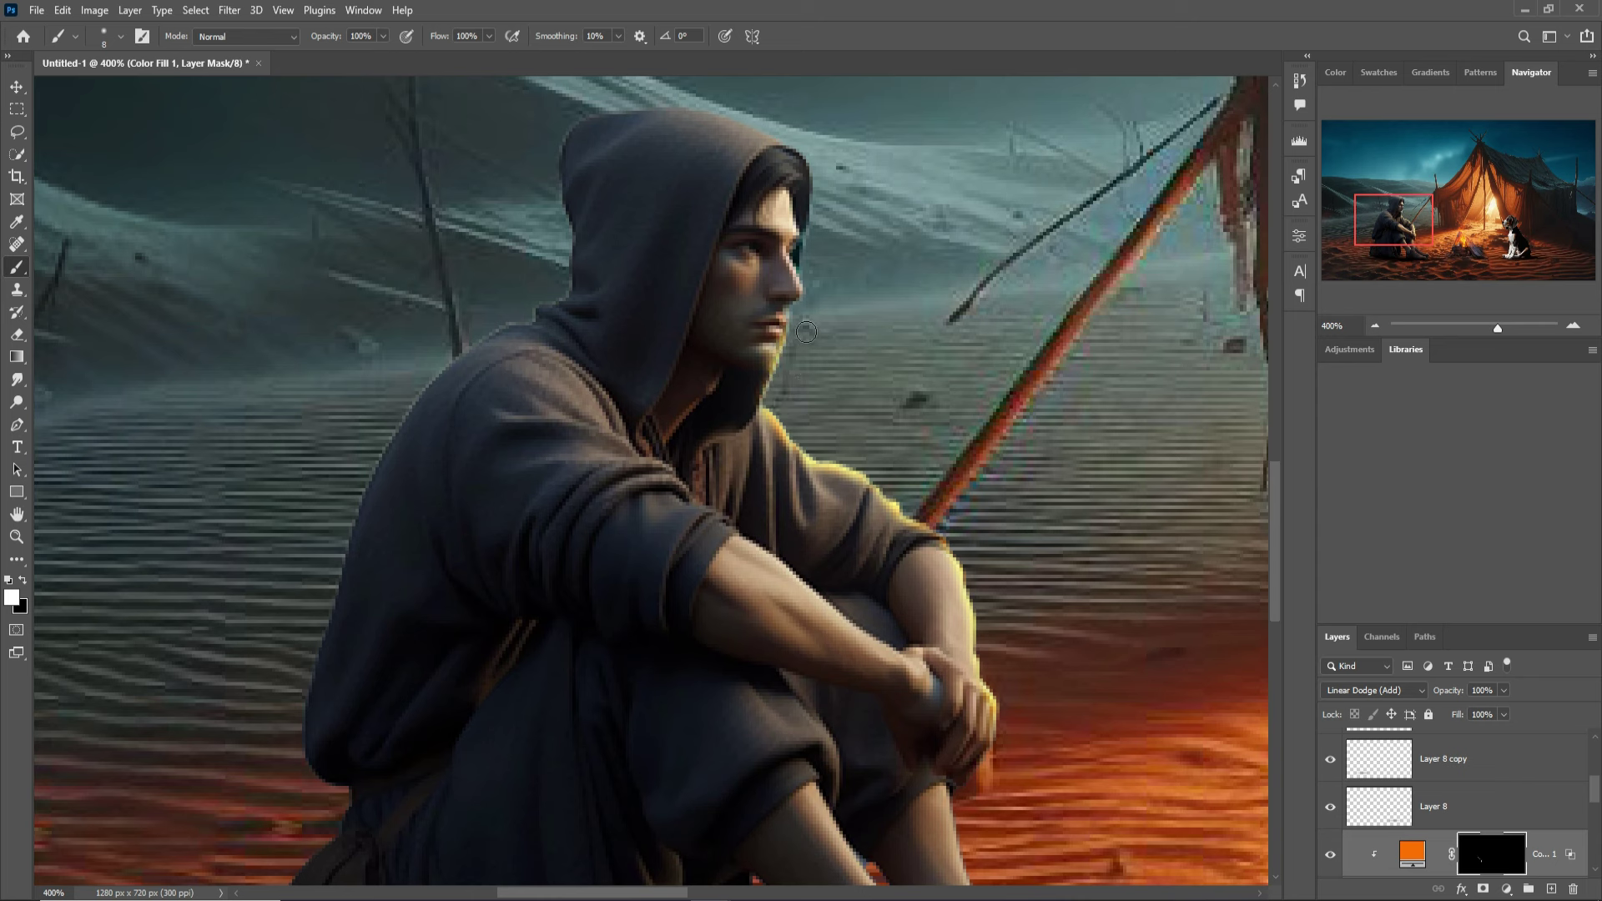
{"action": "mouse_move", "coordinate": [823, 295]}
{"action": "left_mouse_down"}
{"action": "mouse_move", "coordinate": [810, 156]}
{"action": "mouse_move", "coordinate": [638, 112]}
{"action": "mouse_move", "coordinate": [579, 124]}
{"action": "left_mouse_up"}
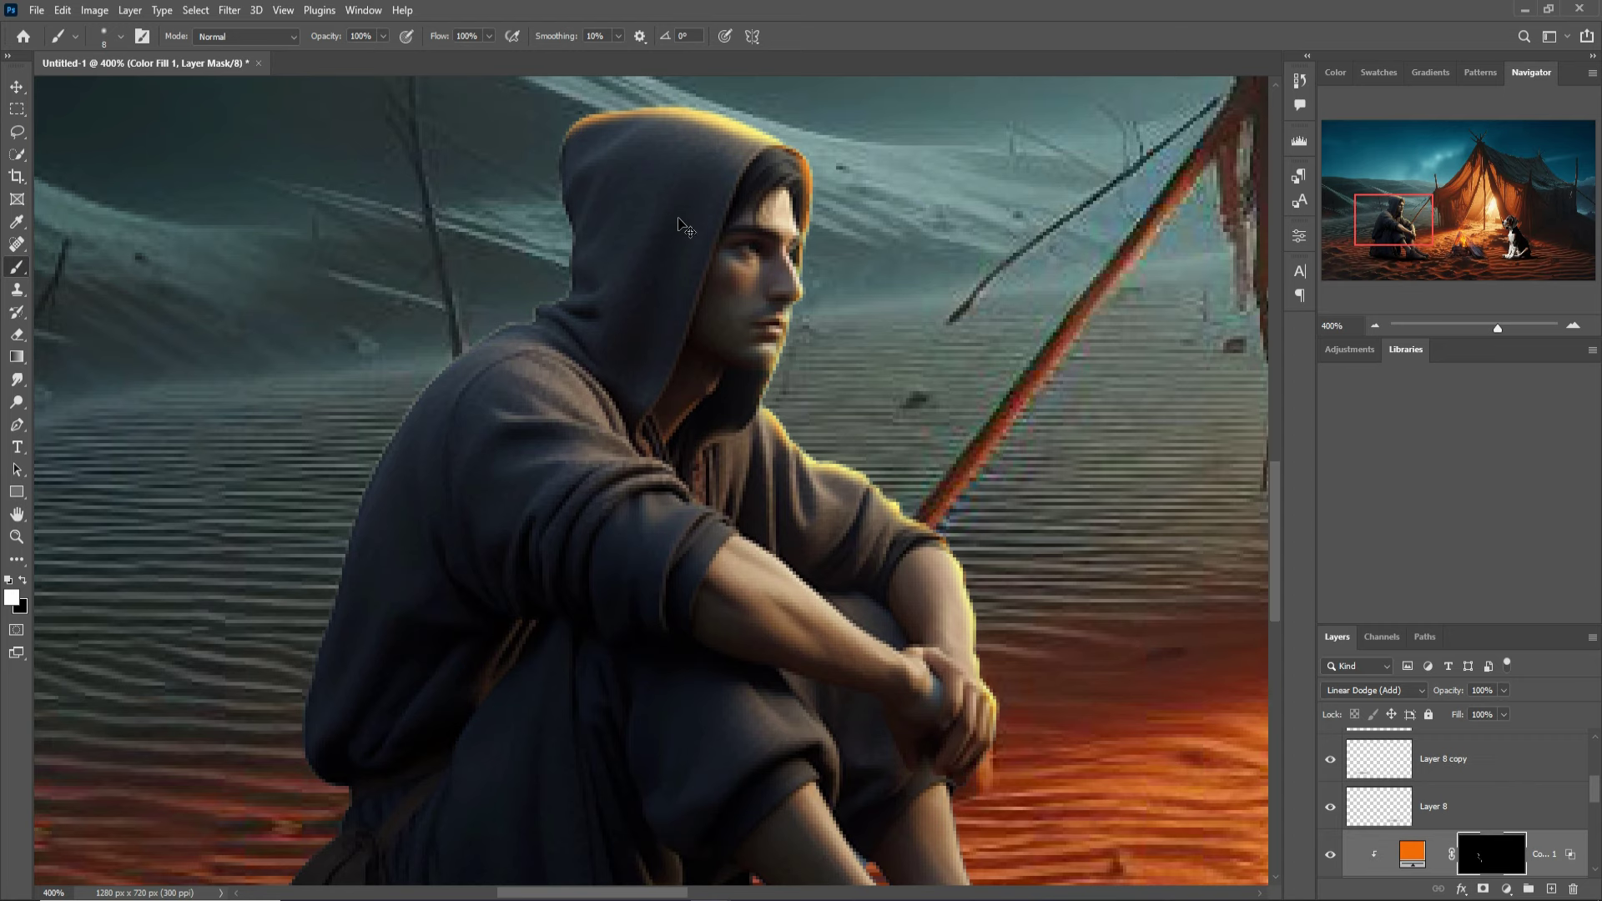
{"action": "left_click_drag", "start_coordinate": [909, 303], "coordinate": [848, 158]}
Paint orange rim glow along the man's knee, shins and shoe edges
{"action": "left_click_drag", "start_coordinate": [895, 431], "coordinate": [820, 300]}
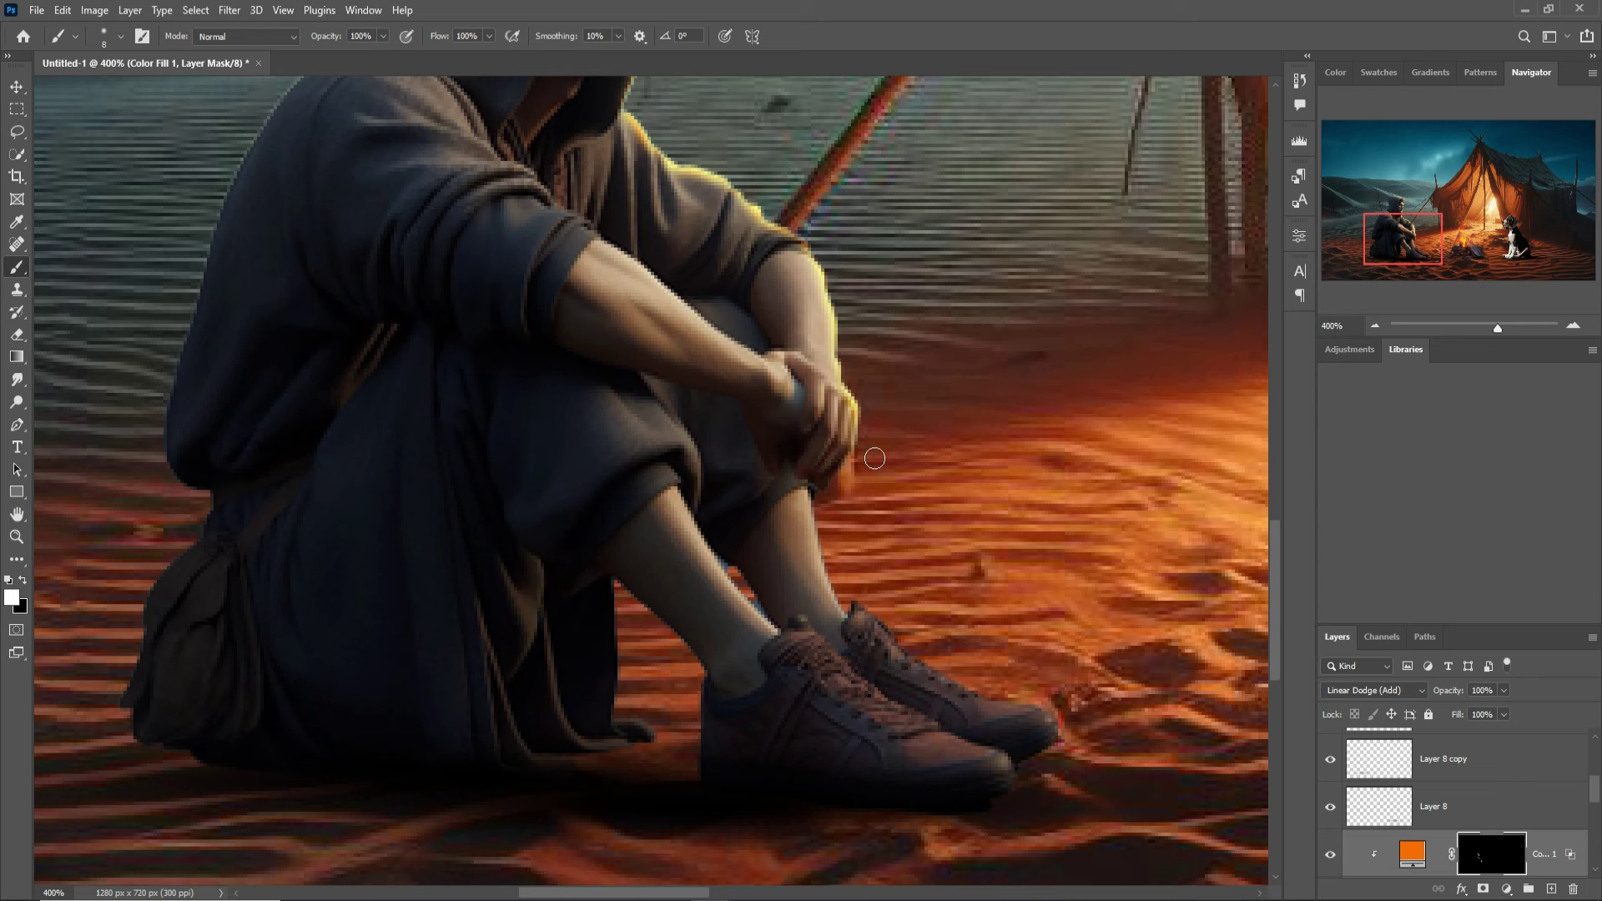
{"action": "left_click_drag", "start_coordinate": [874, 458], "coordinate": [846, 505]}
{"action": "mouse_move", "coordinate": [833, 515]}
{"action": "left_mouse_down"}
{"action": "mouse_move", "coordinate": [850, 592]}
{"action": "mouse_move", "coordinate": [816, 507]}
{"action": "left_mouse_up"}
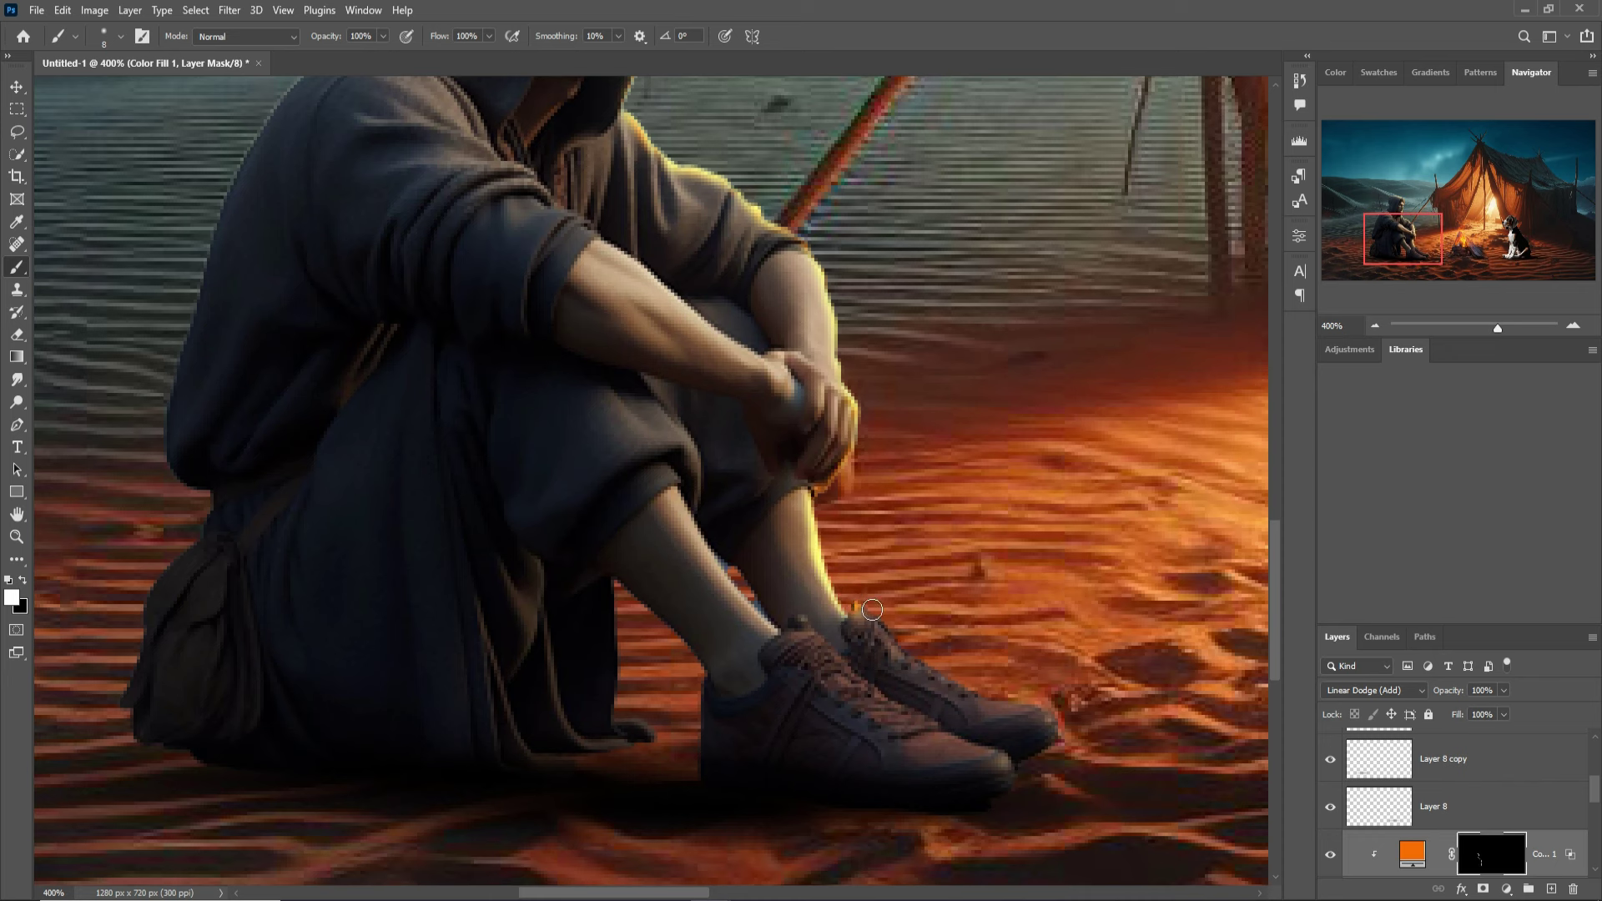
{"action": "mouse_move", "coordinate": [871, 610]}
{"action": "left_mouse_down"}
{"action": "mouse_move", "coordinate": [1068, 728]}
{"action": "mouse_move", "coordinate": [926, 667]}
{"action": "mouse_move", "coordinate": [866, 608]}
{"action": "left_mouse_up"}
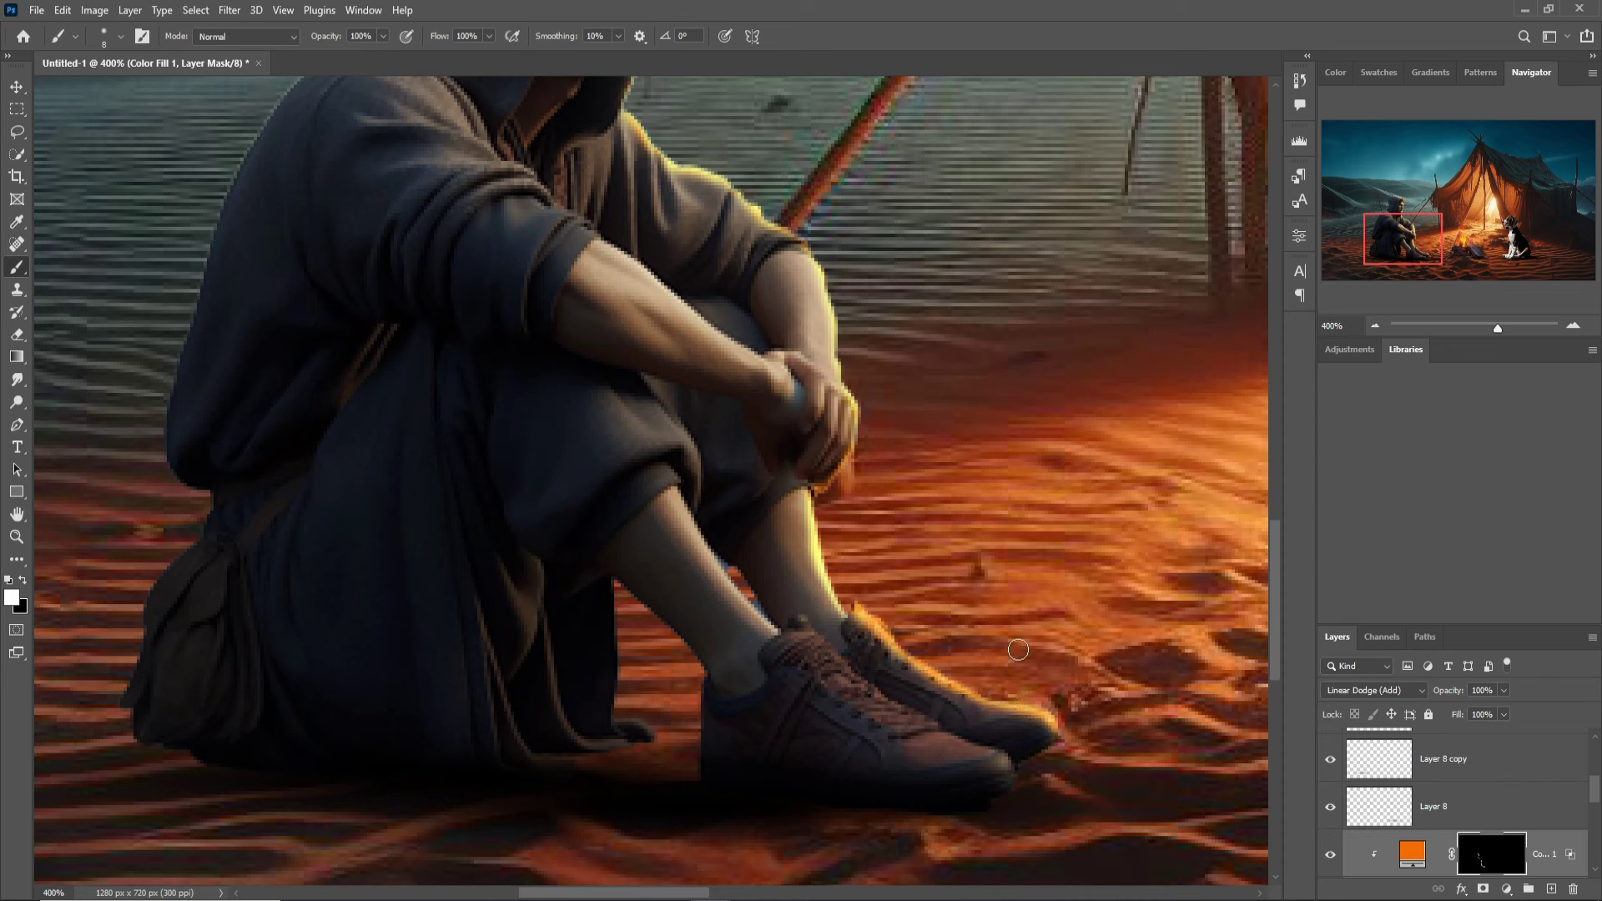
{"action": "mouse_move", "coordinate": [751, 568]}
{"action": "left_mouse_down"}
{"action": "mouse_move", "coordinate": [675, 492]}
{"action": "mouse_move", "coordinate": [772, 622]}
{"action": "mouse_move", "coordinate": [858, 669]}
{"action": "left_mouse_up"}
{"action": "left_click_drag", "start_coordinate": [889, 695], "coordinate": [1031, 780]}
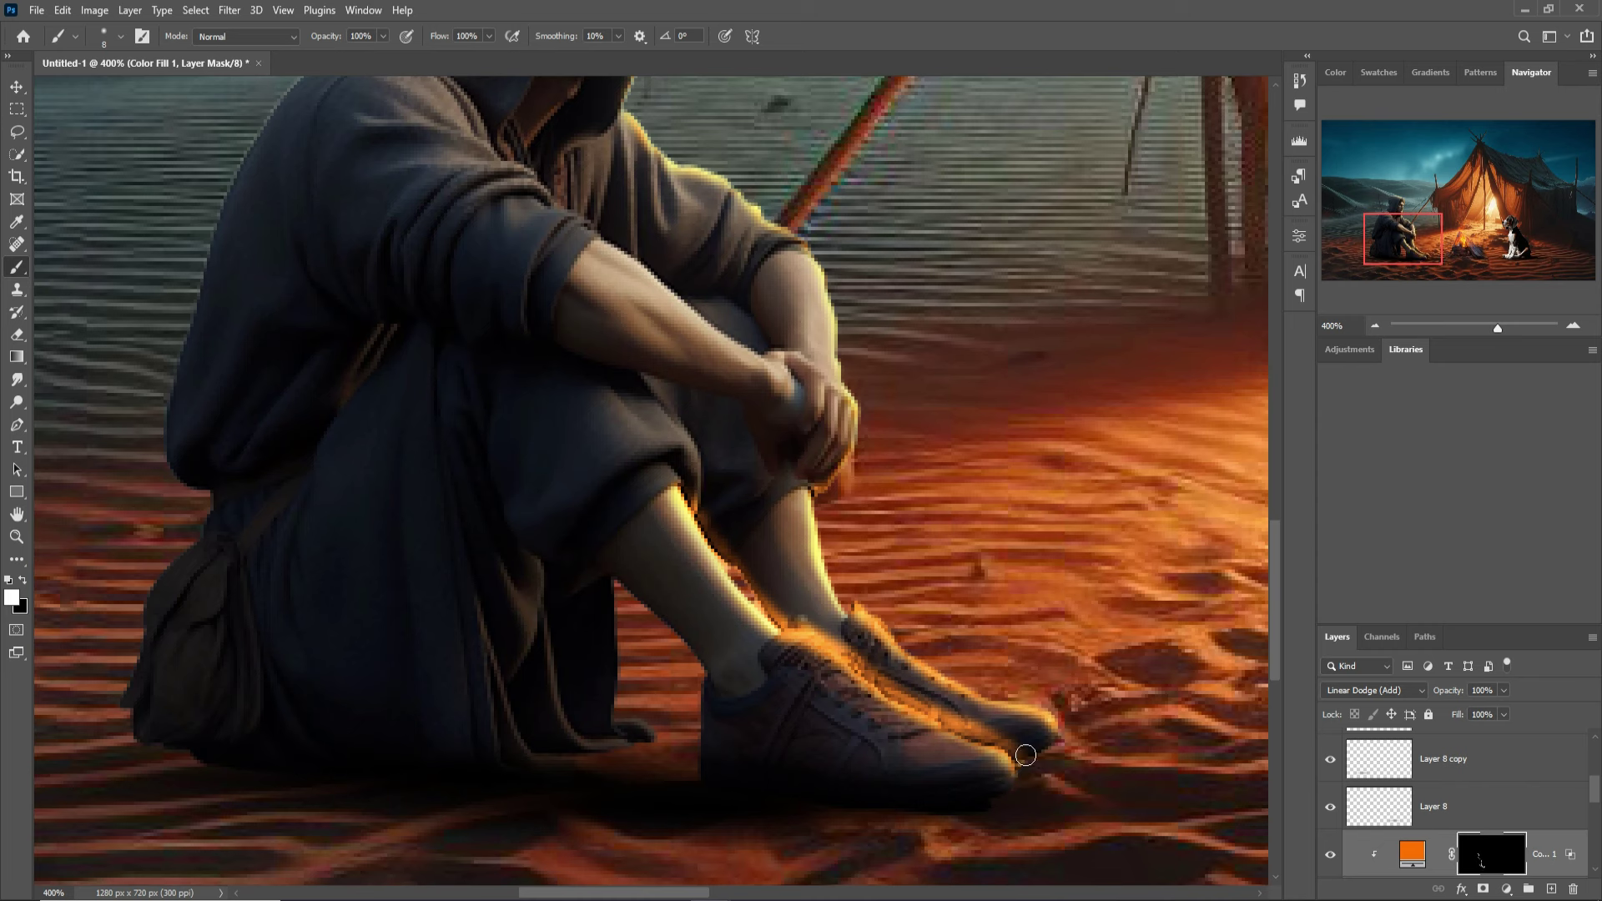
Paint black on the mask to remove glow from the ankle and shoe tops
{"action": "left_click", "coordinate": [25, 581]}
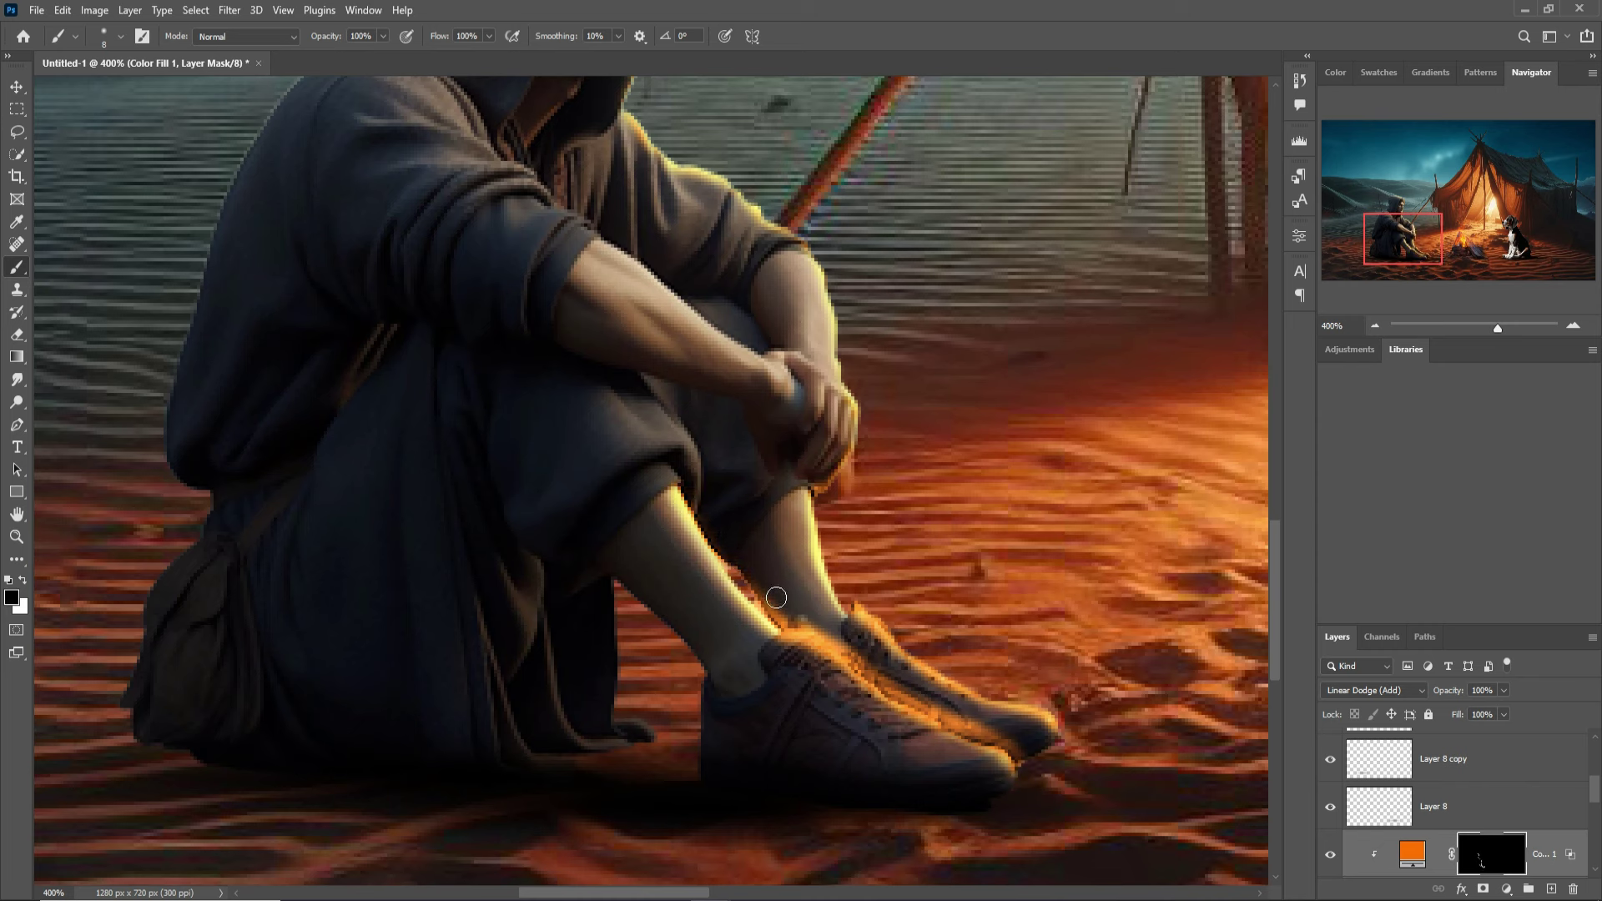
{"action": "left_click", "coordinate": [800, 620]}
{"action": "left_click_drag", "start_coordinate": [801, 641], "coordinate": [835, 640]}
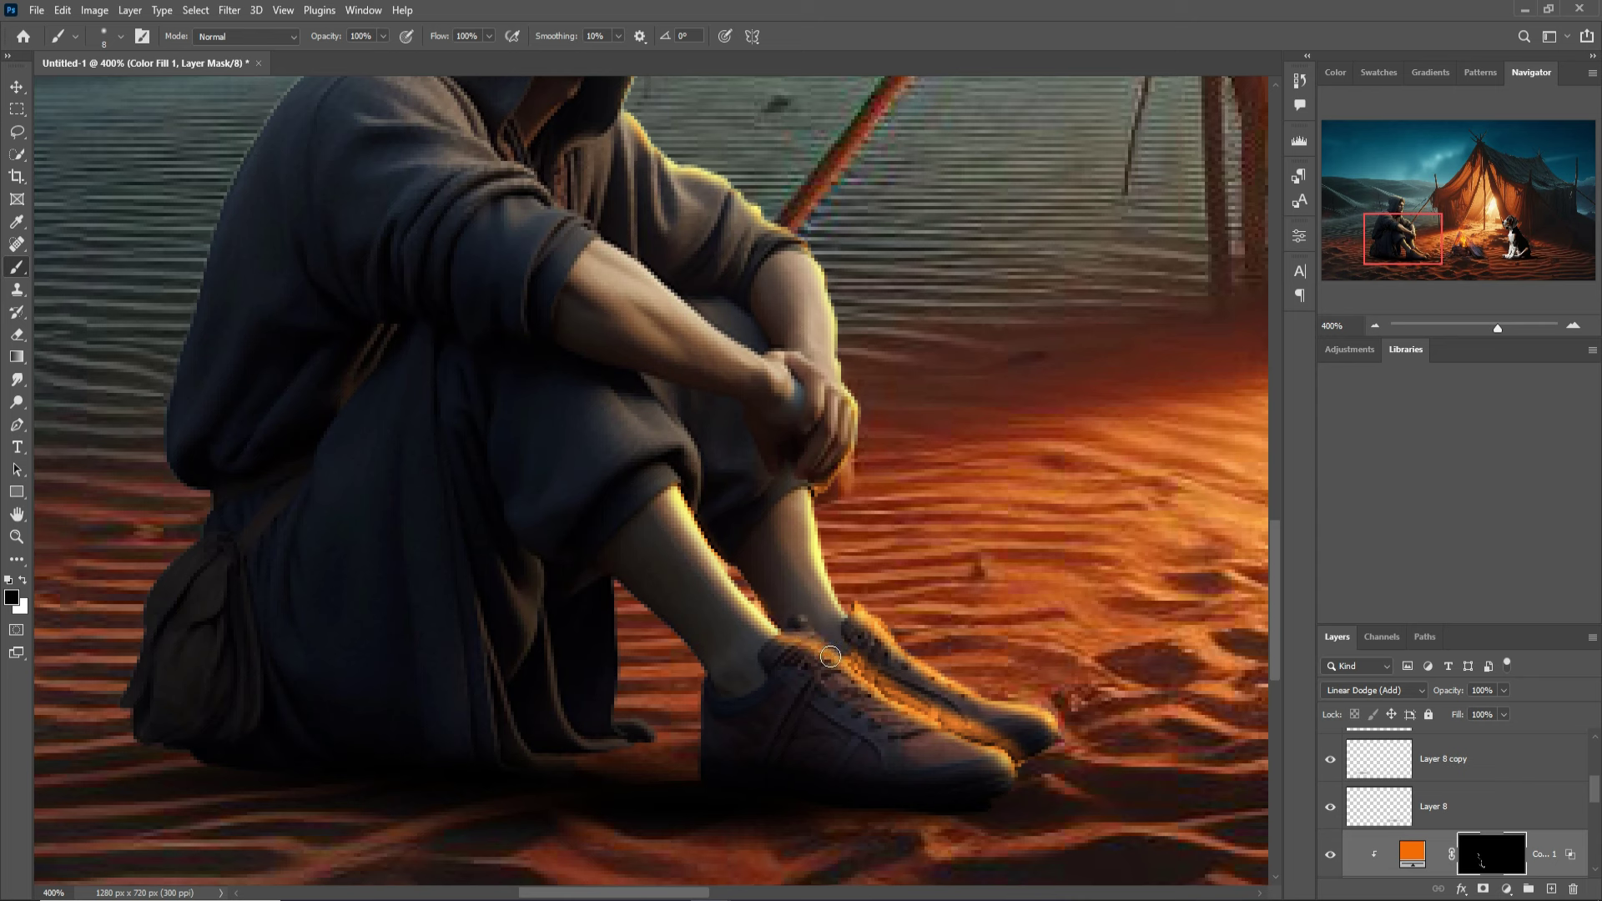
{"action": "key", "text": "ctrl+z"}
{"action": "key", "text": "ctrl+z"}
{"action": "mouse_move", "coordinate": [782, 601]}
{"action": "left_mouse_down"}
{"action": "mouse_move", "coordinate": [787, 624]}
{"action": "mouse_move", "coordinate": [864, 658]}
{"action": "left_mouse_up"}
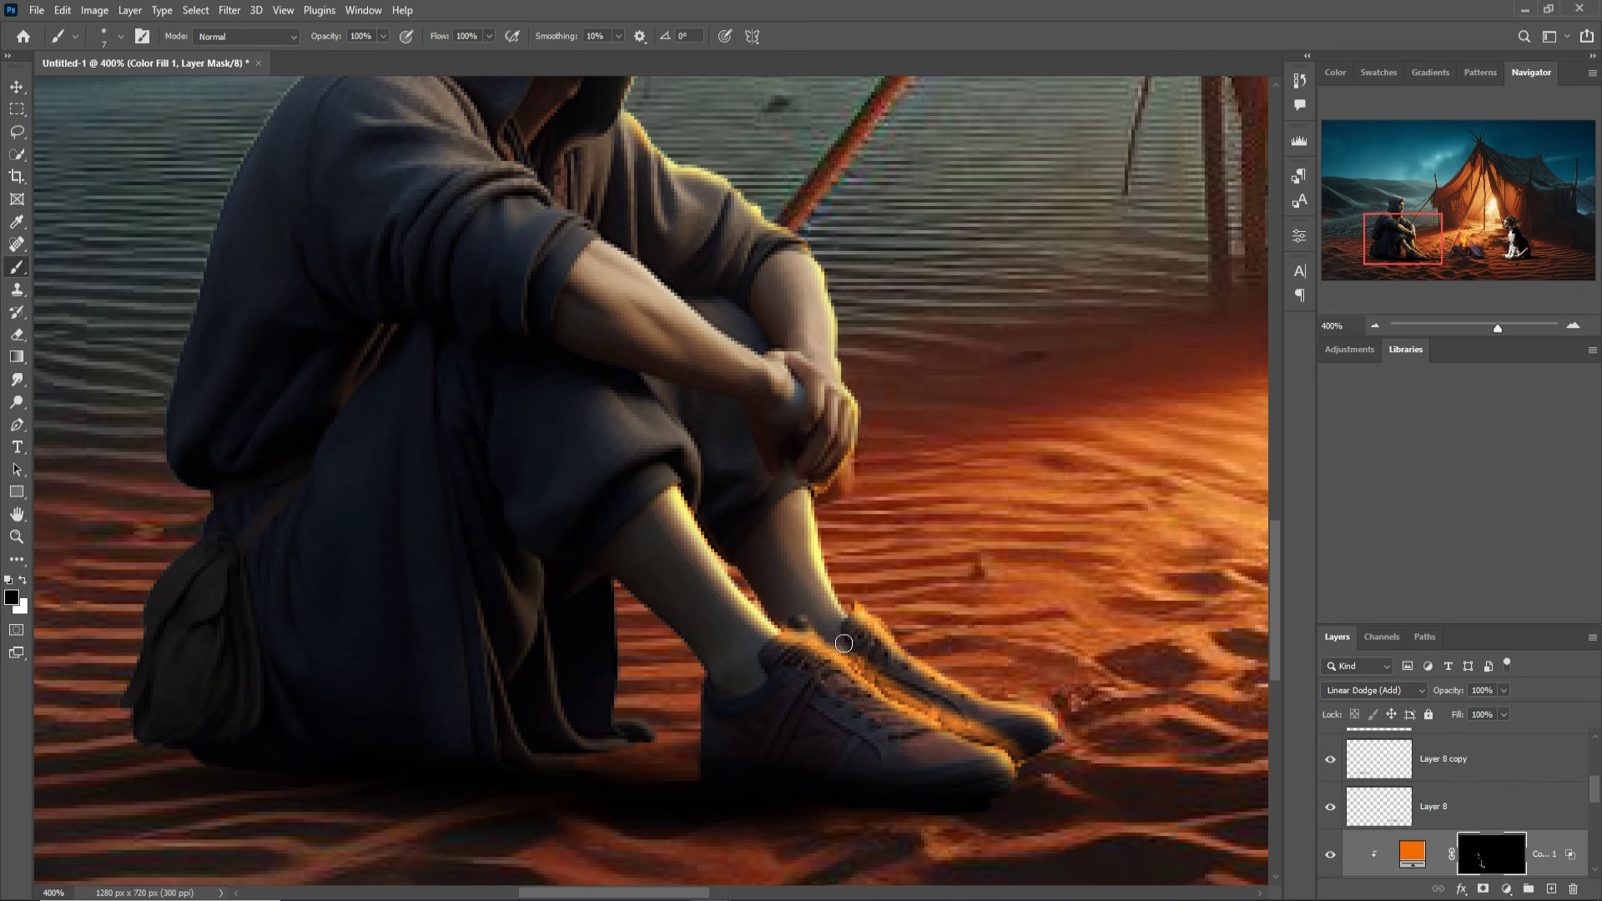
{"action": "mouse_move", "coordinate": [843, 643]}
{"action": "left_mouse_down"}
{"action": "mouse_move", "coordinate": [895, 692]}
{"action": "mouse_move", "coordinate": [1038, 763]}
{"action": "left_mouse_up"}
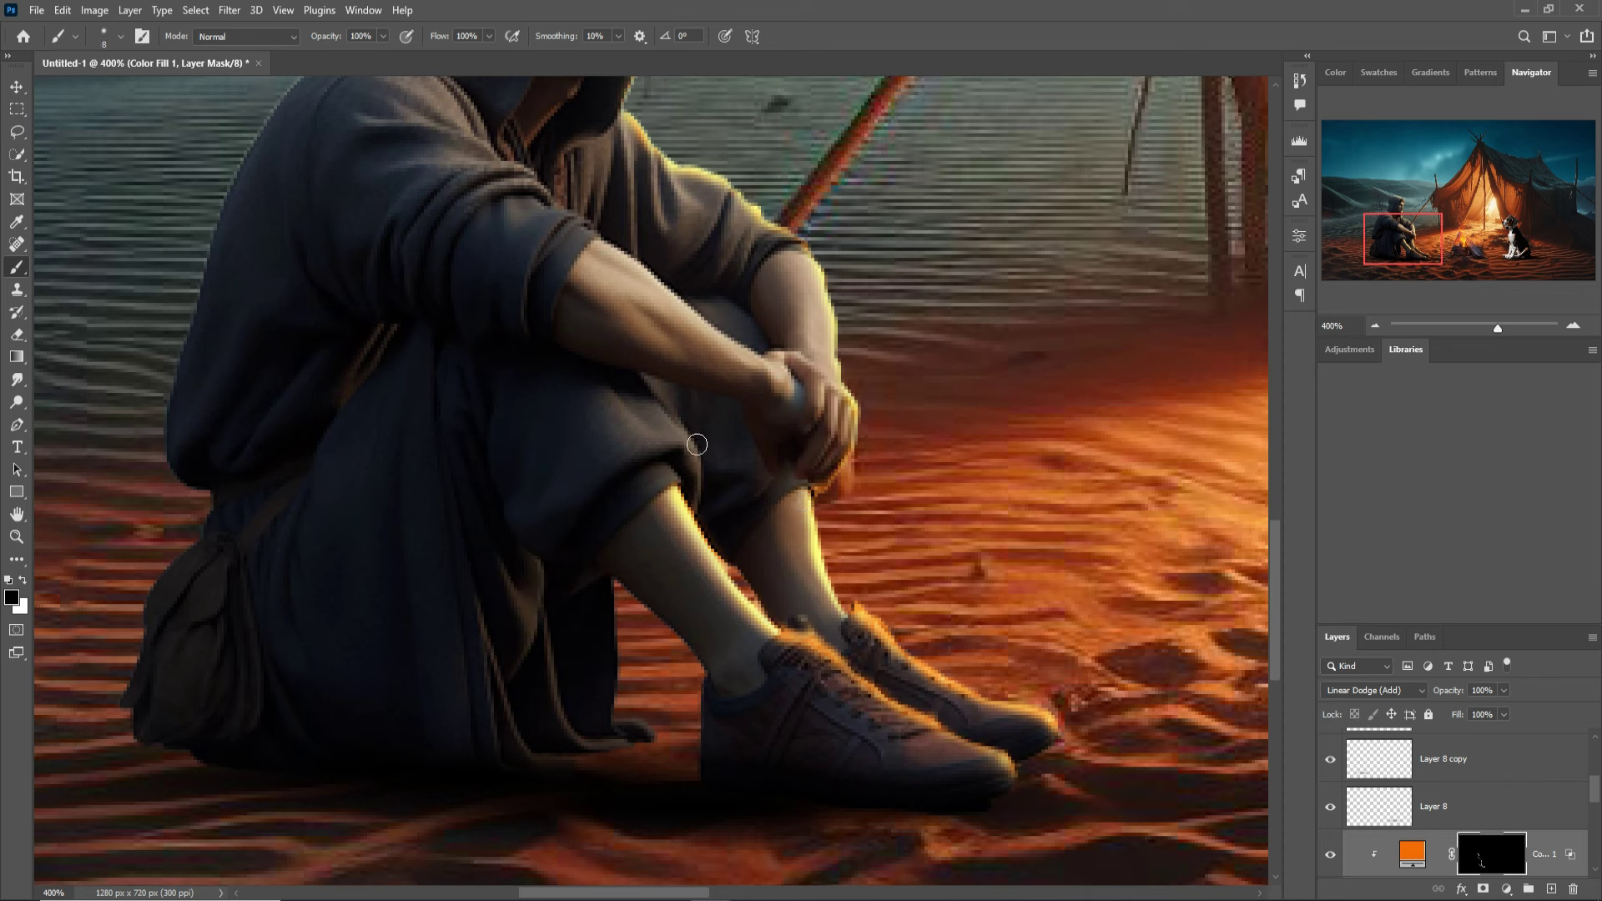
{"action": "key", "text": "bracketright"}
{"action": "key", "text": "bracketright"}
{"action": "key", "text": "bracketright"}
Set the white brush to 22% opacity and softly add glow over the knee
{"action": "left_click", "coordinate": [382, 35]}
{"action": "left_click_drag", "start_coordinate": [385, 55], "coordinate": [348, 53]}
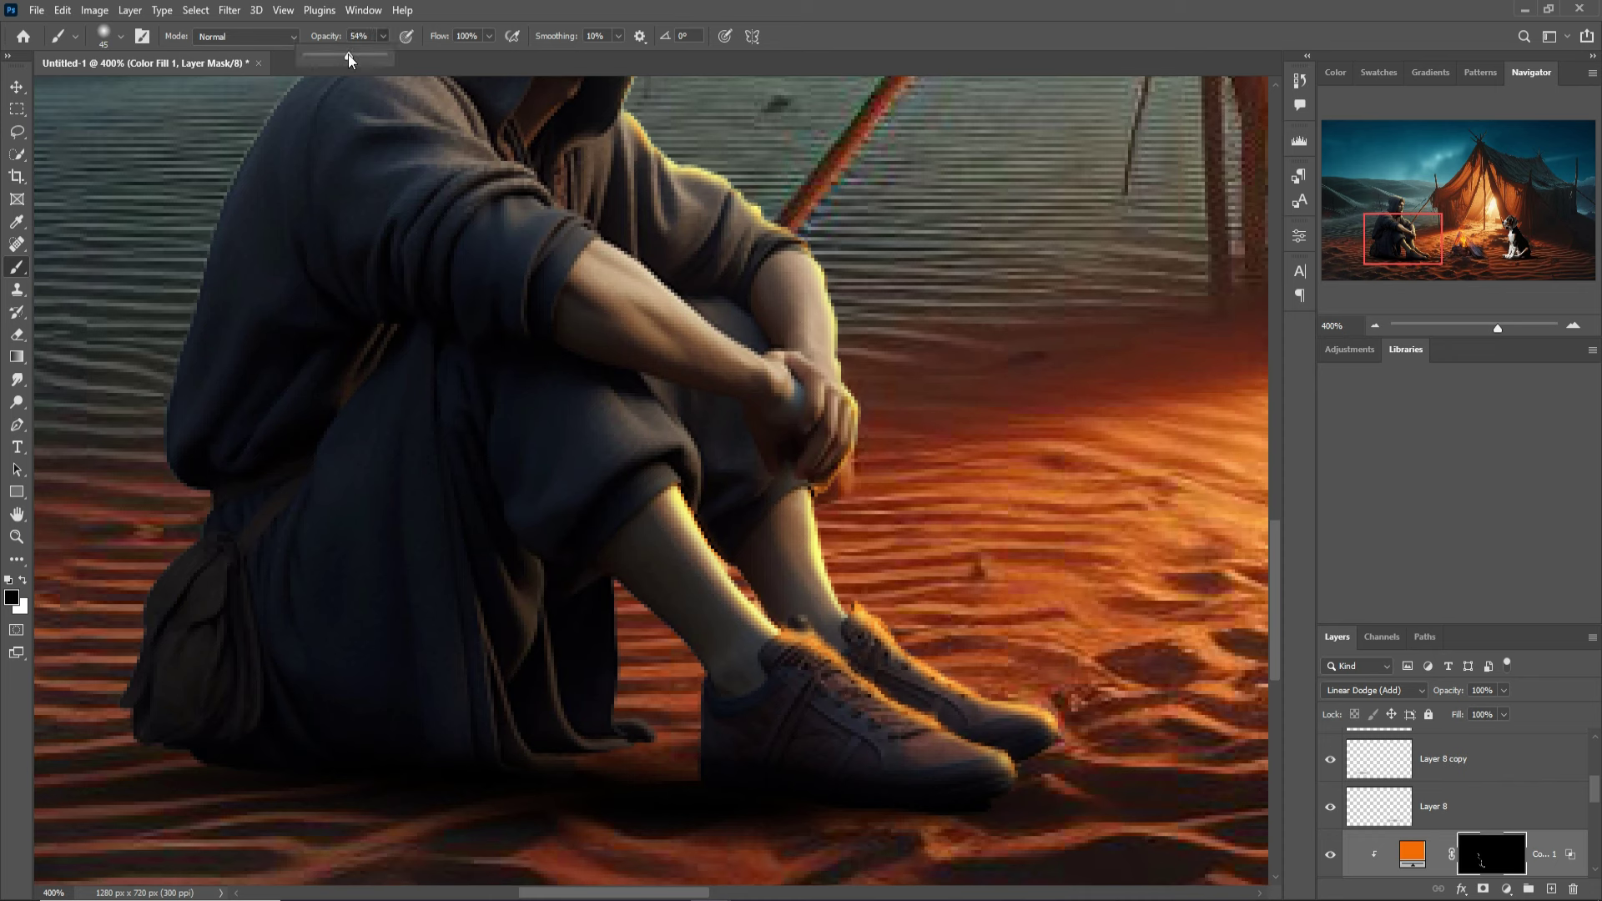
{"action": "key", "text": "2"}
{"action": "key", "text": "2"}
{"action": "key", "text": "bracketleft"}
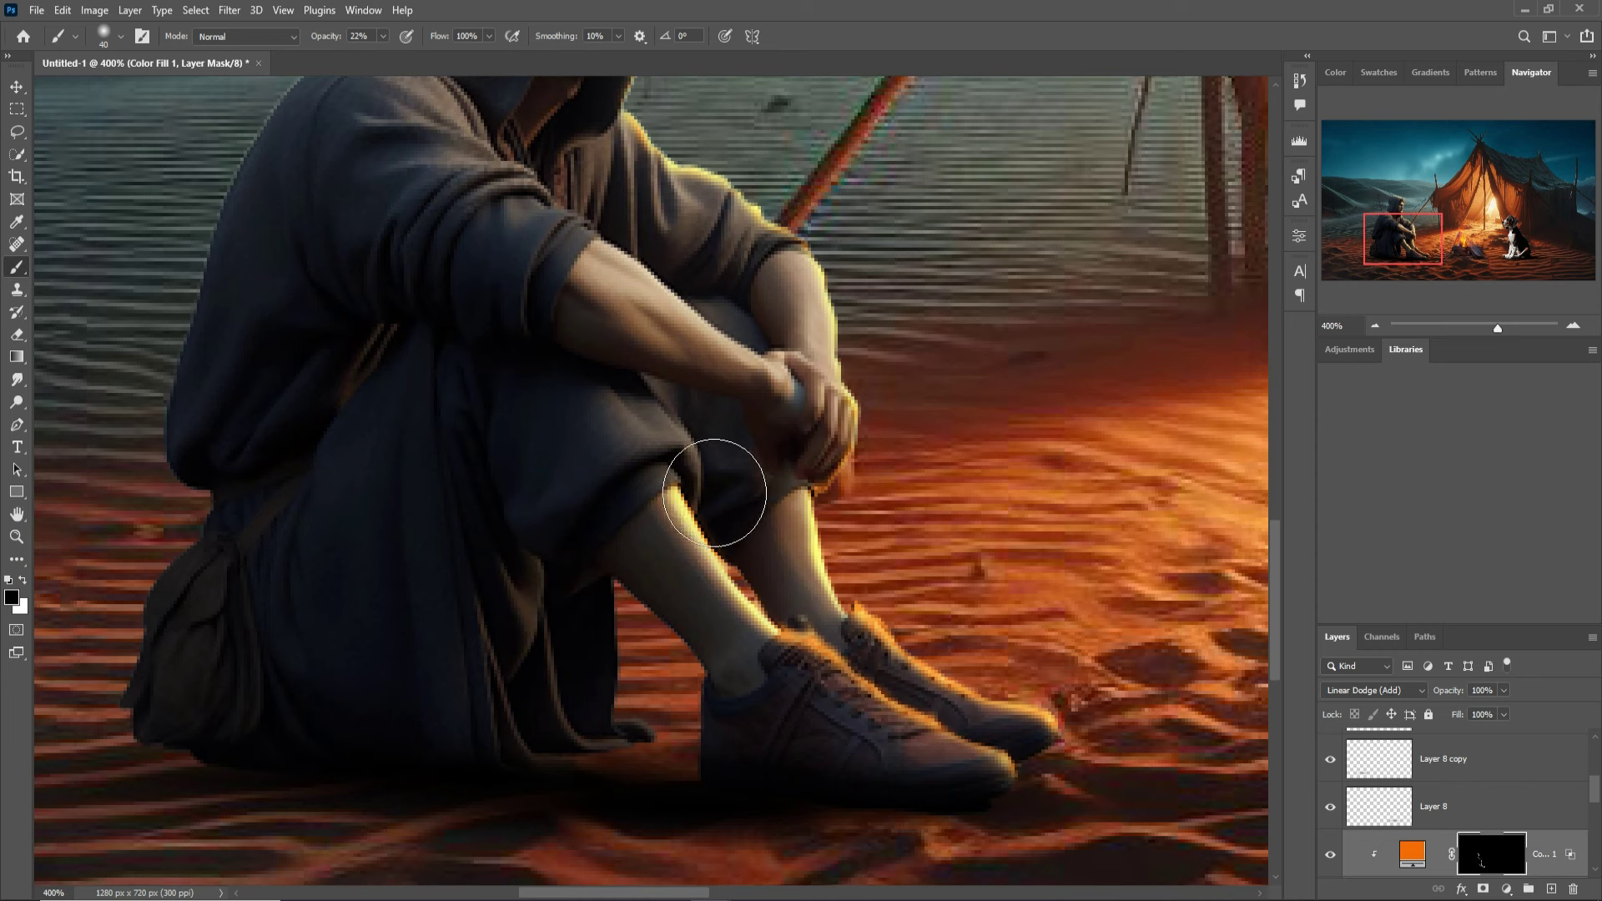
{"action": "left_click", "coordinate": [24, 581]}
{"action": "mouse_move", "coordinate": [698, 518]}
{"action": "left_mouse_down"}
{"action": "mouse_move", "coordinate": [743, 483]}
{"action": "mouse_move", "coordinate": [718, 464]}
{"action": "left_mouse_up"}
Softly wash glow over the forearm, robe shoulder and hair under the hood
{"action": "mouse_move", "coordinate": [765, 410]}
{"action": "left_mouse_down"}
{"action": "mouse_move", "coordinate": [651, 276]}
{"action": "mouse_move", "coordinate": [767, 399]}
{"action": "mouse_move", "coordinate": [743, 304]}
{"action": "mouse_move", "coordinate": [794, 273]}
{"action": "mouse_move", "coordinate": [718, 250]}
{"action": "mouse_move", "coordinate": [659, 184]}
{"action": "mouse_move", "coordinate": [709, 250]}
{"action": "mouse_move", "coordinate": [556, 202]}
{"action": "mouse_move", "coordinate": [605, 254]}
{"action": "mouse_move", "coordinate": [539, 246]}
{"action": "mouse_move", "coordinate": [492, 193]}
{"action": "mouse_move", "coordinate": [578, 282]}
{"action": "left_mouse_up"}
{"action": "left_click_drag", "start_coordinate": [465, 222], "coordinate": [589, 397]}
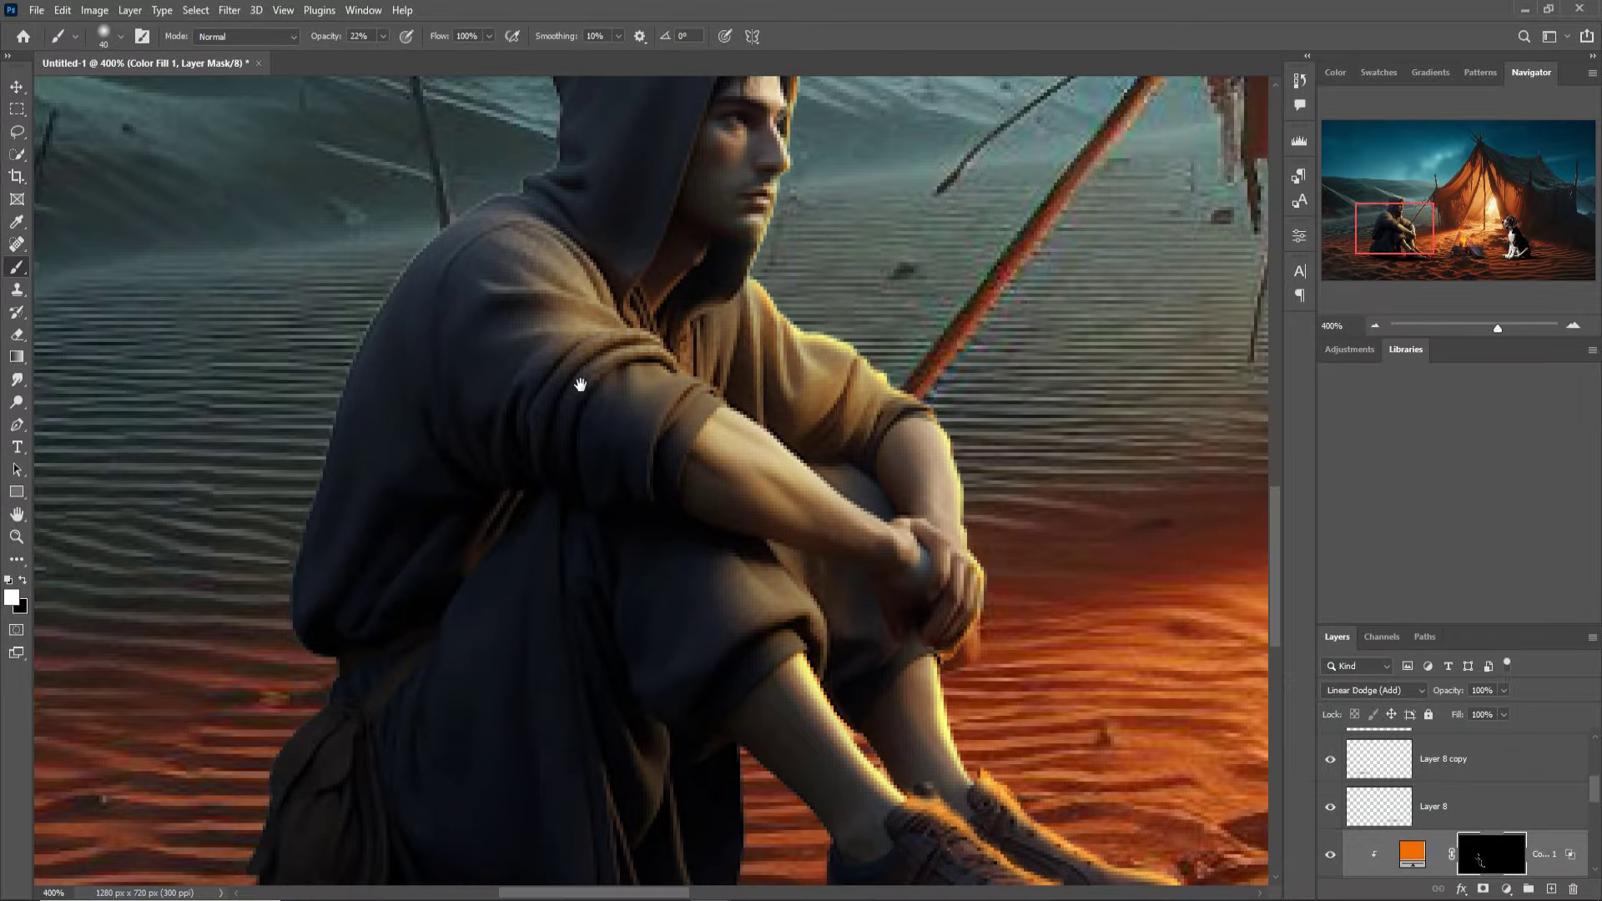
{"action": "mouse_move", "coordinate": [557, 266]}
{"action": "left_mouse_down"}
{"action": "mouse_move", "coordinate": [751, 442]}
{"action": "mouse_move", "coordinate": [842, 447]}
{"action": "left_mouse_up"}
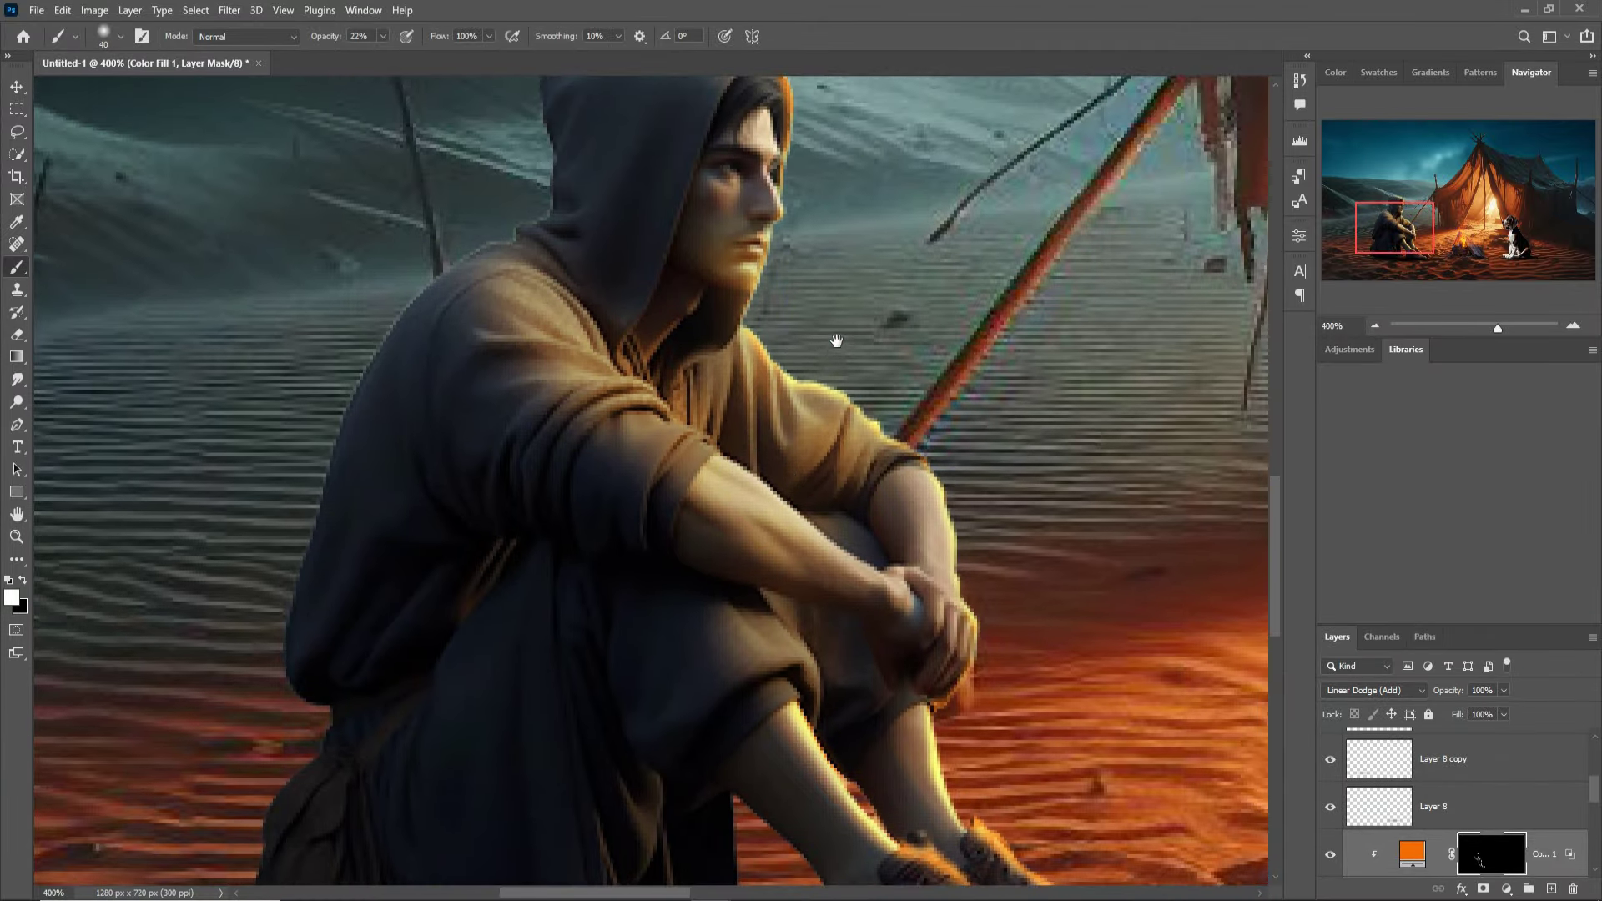
{"action": "left_click_drag", "start_coordinate": [850, 158], "coordinate": [835, 311]}
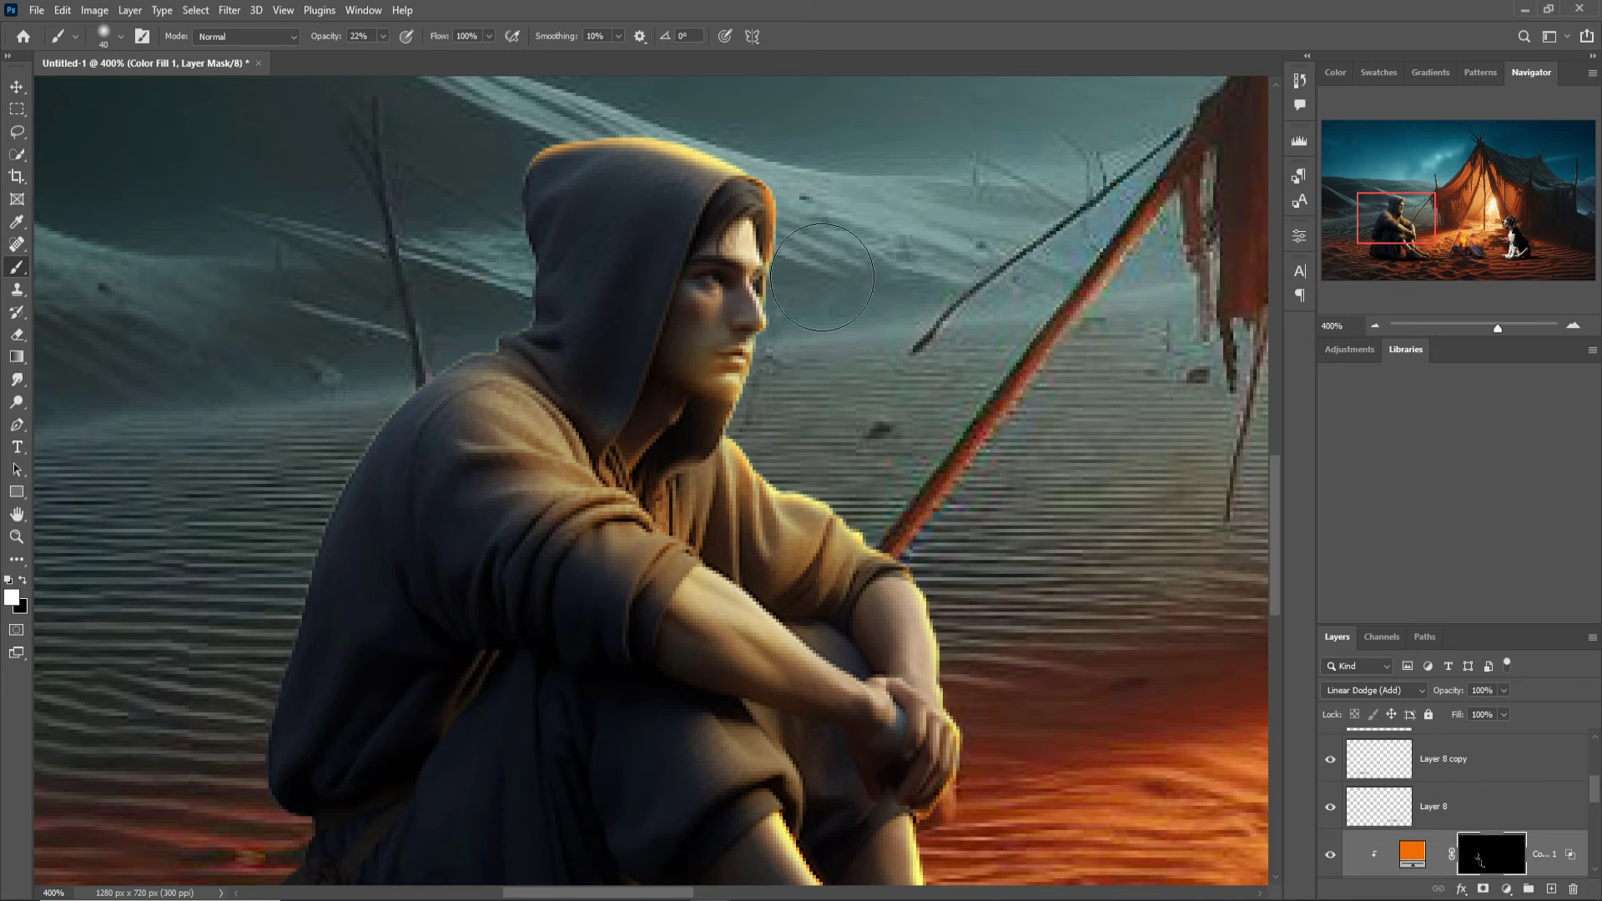
{"action": "left_click_drag", "start_coordinate": [755, 251], "coordinate": [740, 214]}
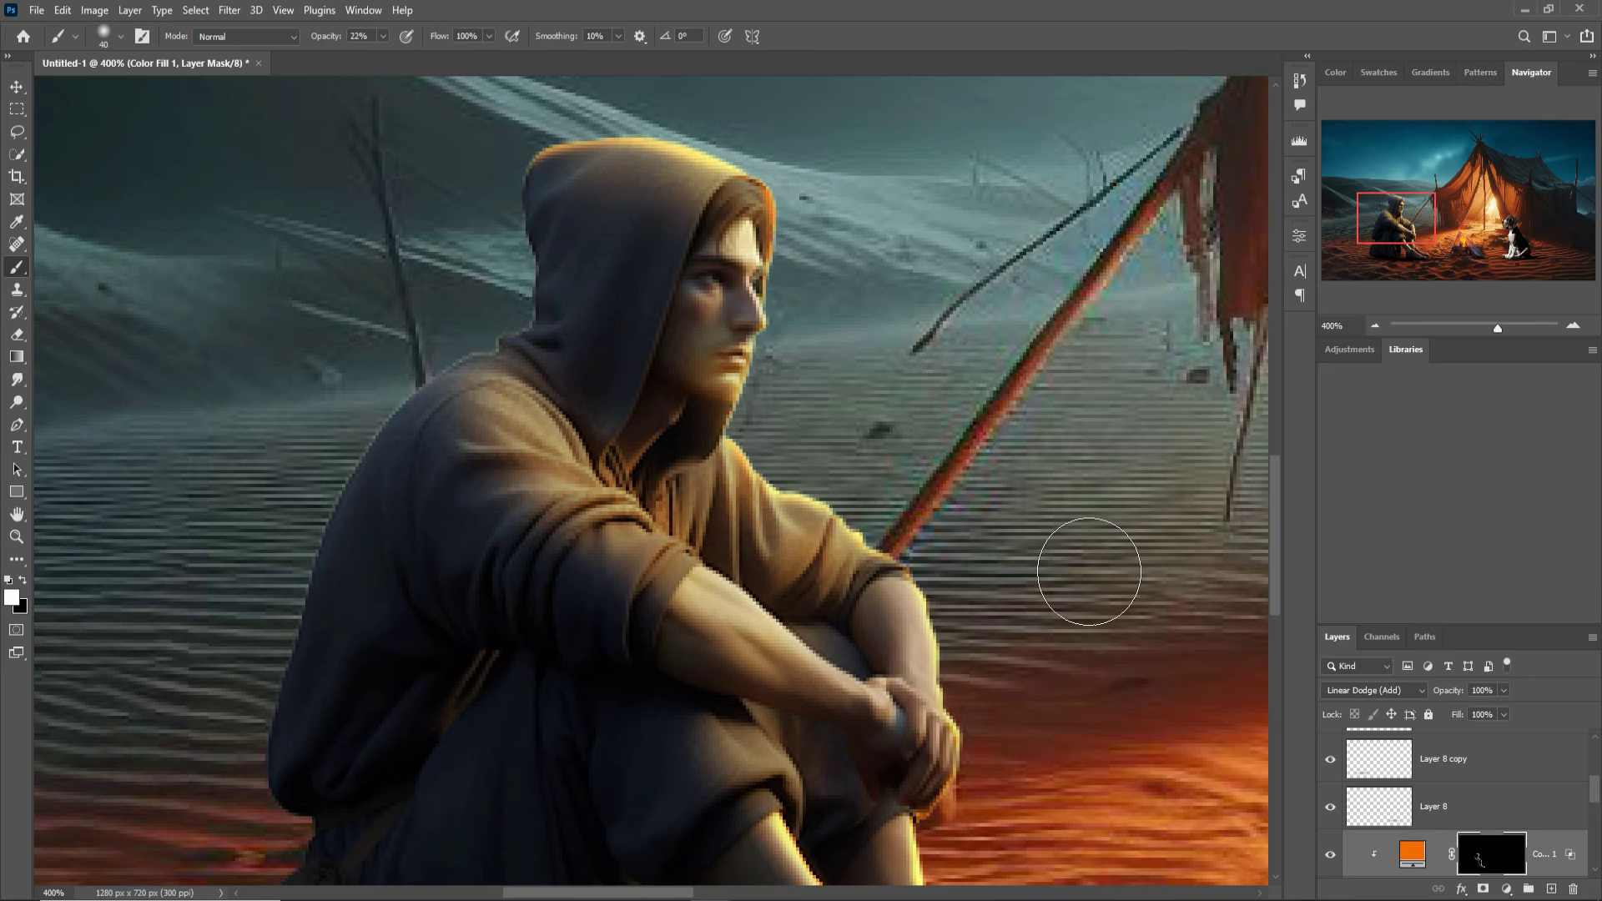
{"action": "left_click_drag", "start_coordinate": [1014, 557], "coordinate": [813, 261]}
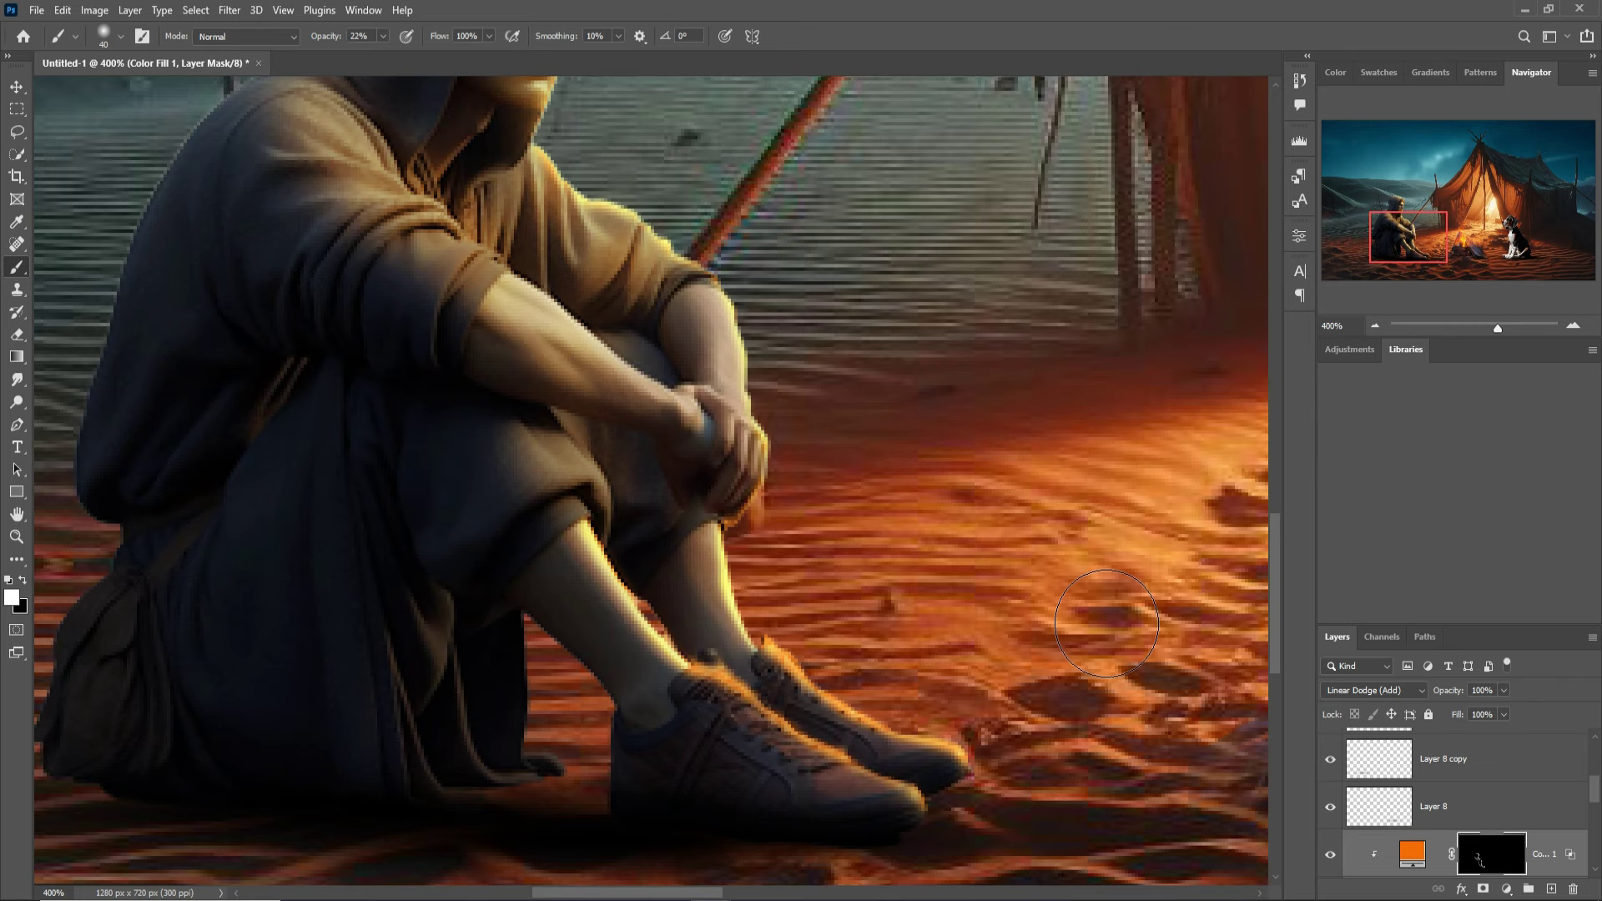
Pan the view to centre the campfire and dog
{"action": "left_click", "coordinate": [17, 89]}
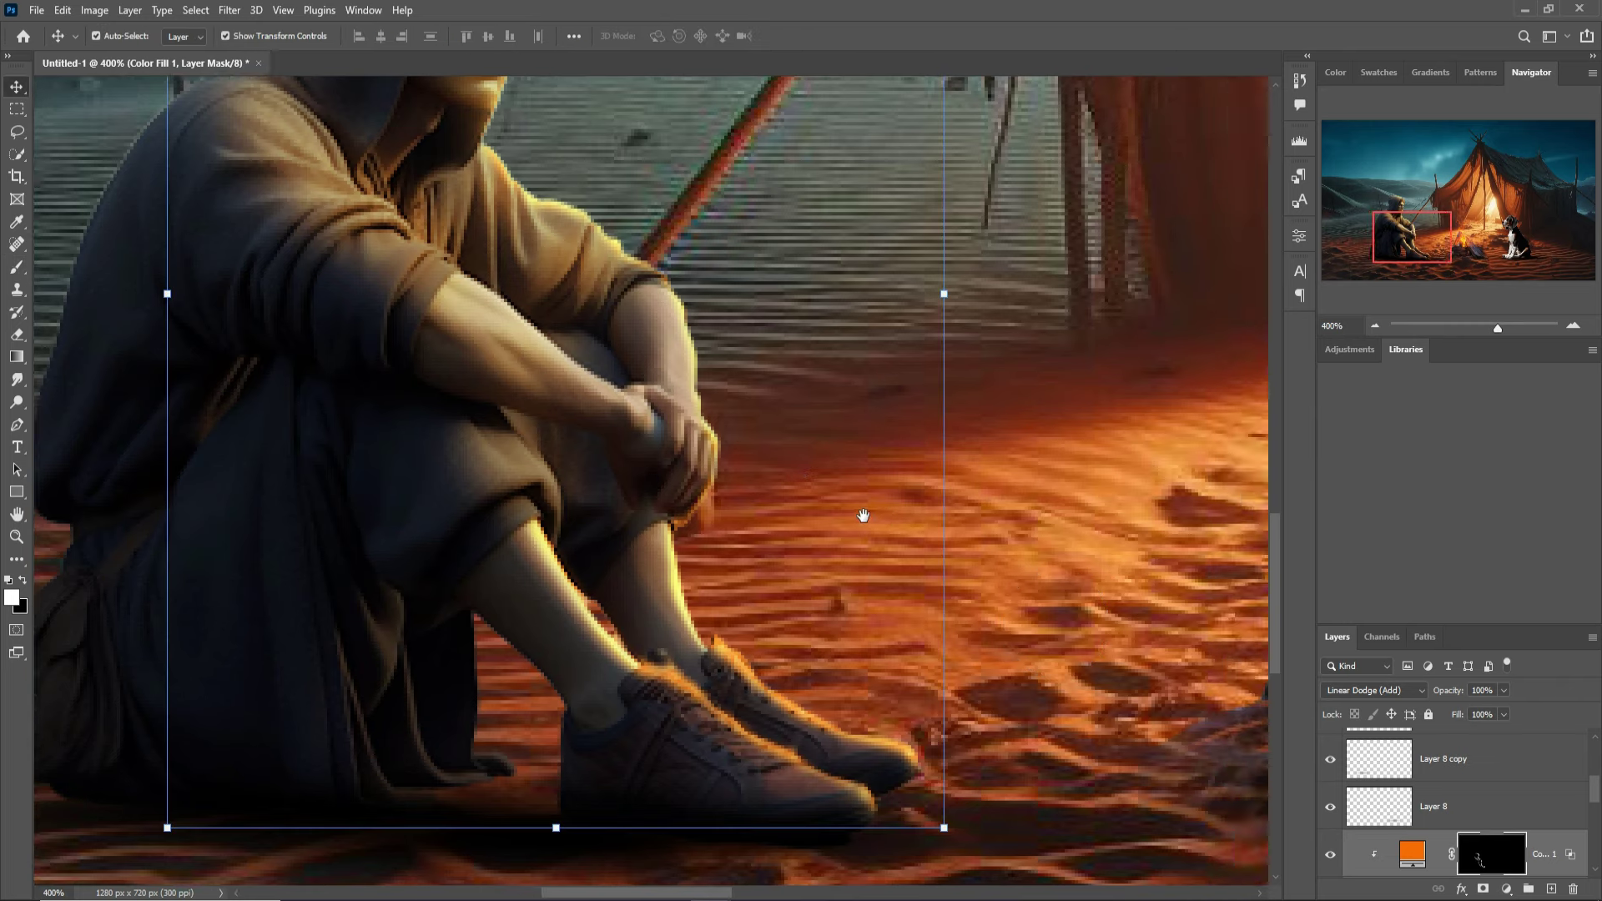
{"action": "left_click_drag", "start_coordinate": [924, 511], "coordinate": [498, 458]}
{"action": "mouse_move", "coordinate": [926, 459]}
{"action": "left_mouse_down"}
{"action": "mouse_move", "coordinate": [625, 457]}
{"action": "mouse_move", "coordinate": [418, 492]}
{"action": "left_mouse_up"}
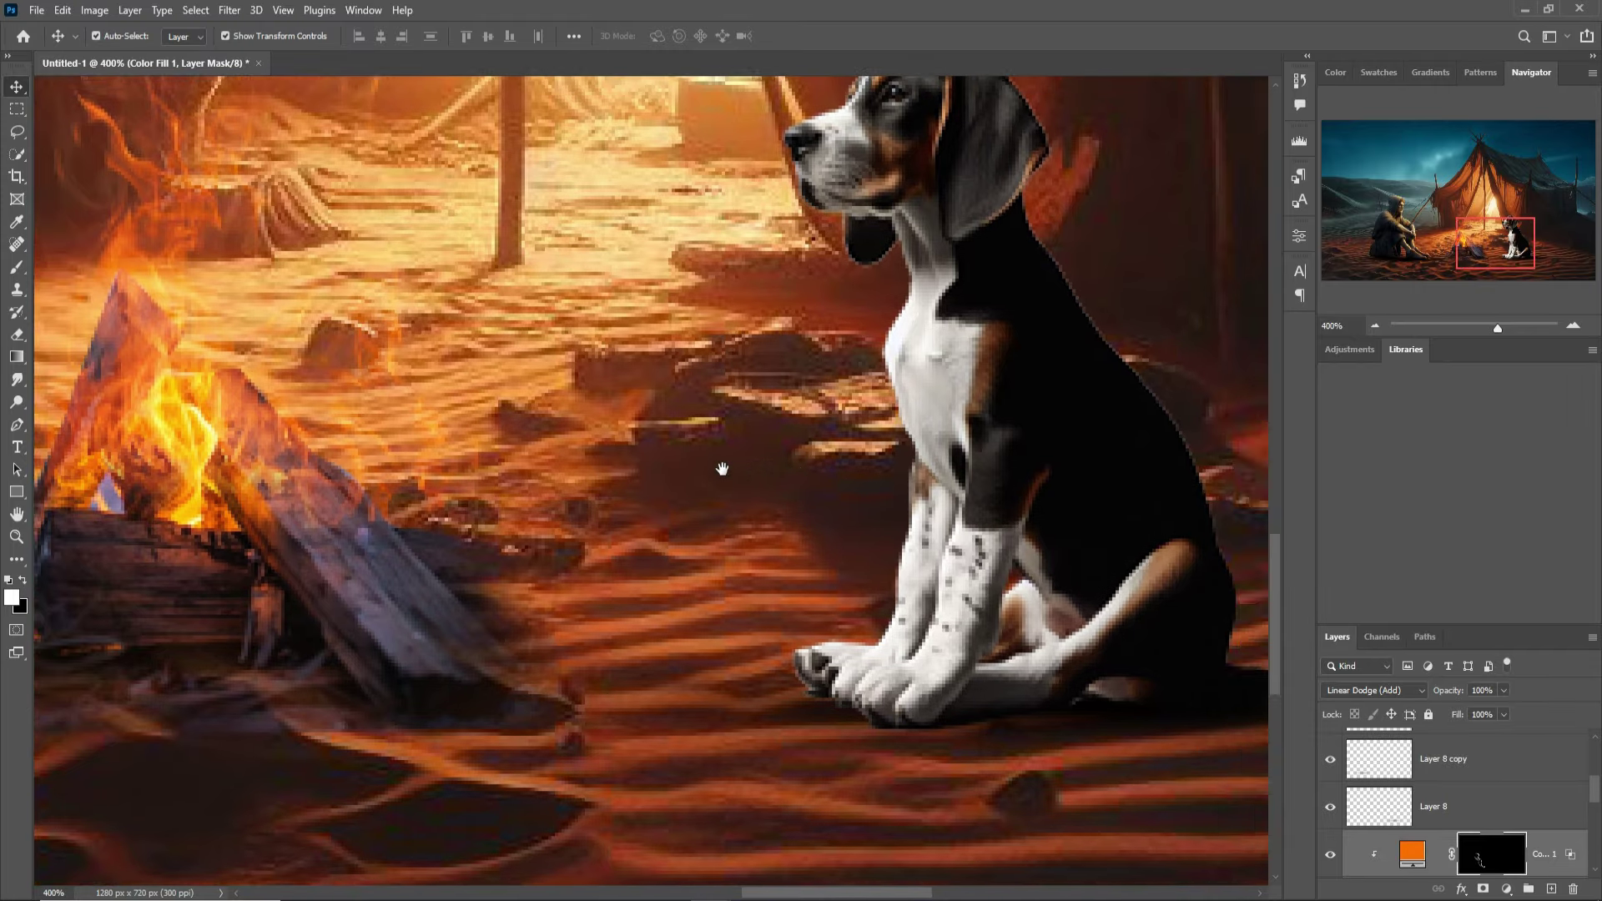
{"action": "left_click_drag", "start_coordinate": [920, 475], "coordinate": [762, 484]}
Check the dog's layers and select Layer 8 copy 2
{"action": "left_click", "coordinate": [880, 430]}
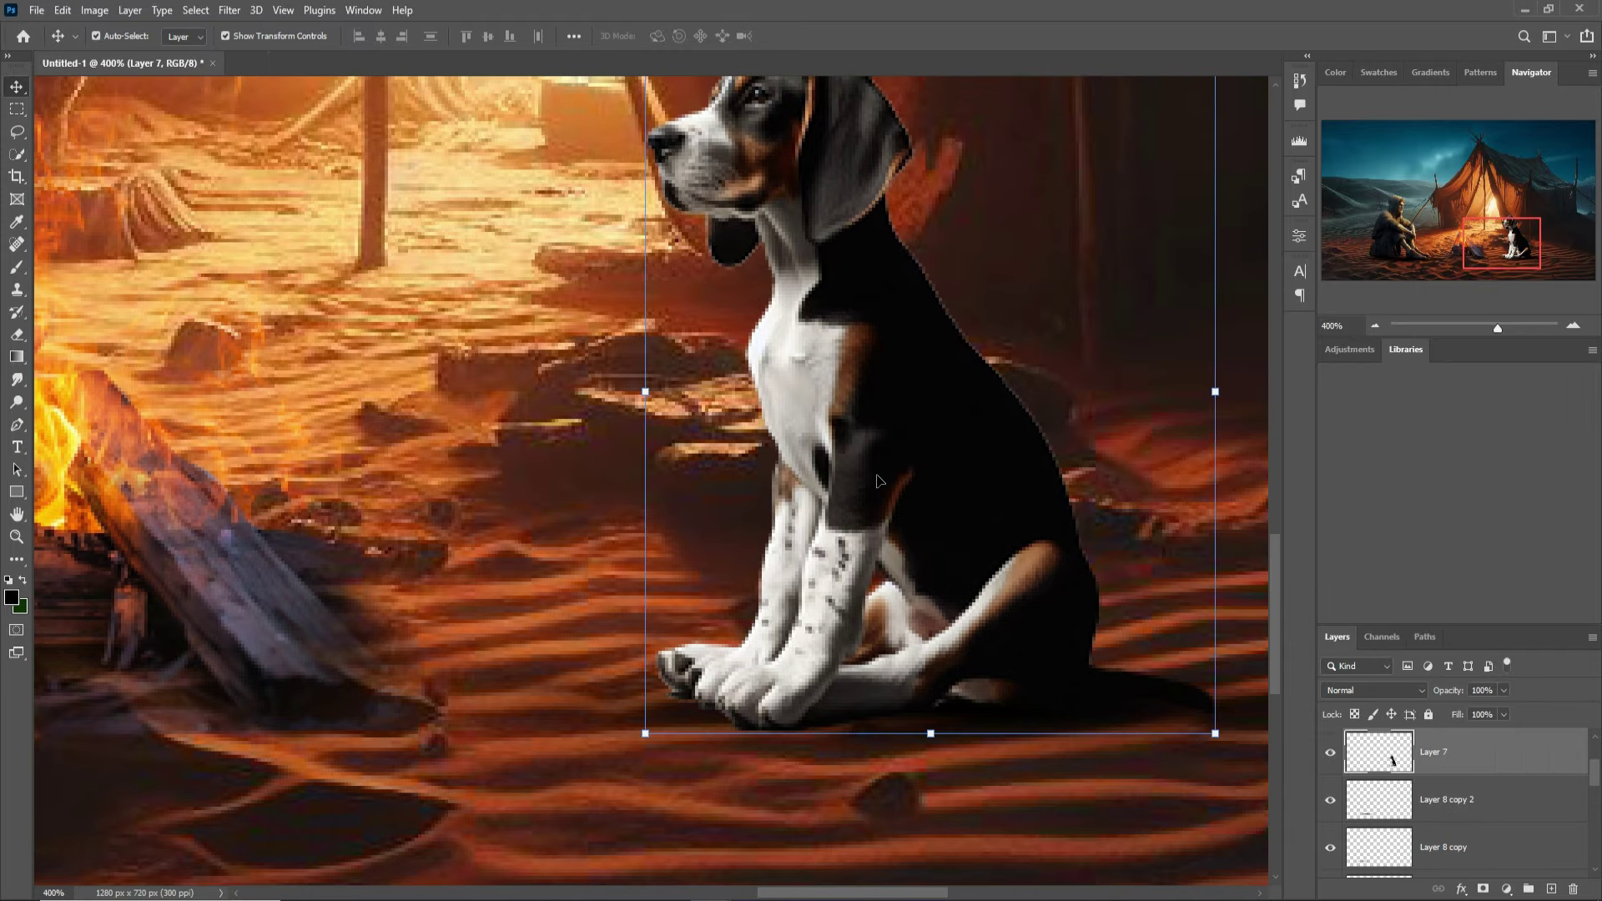
{"action": "left_click", "coordinate": [1380, 798]}
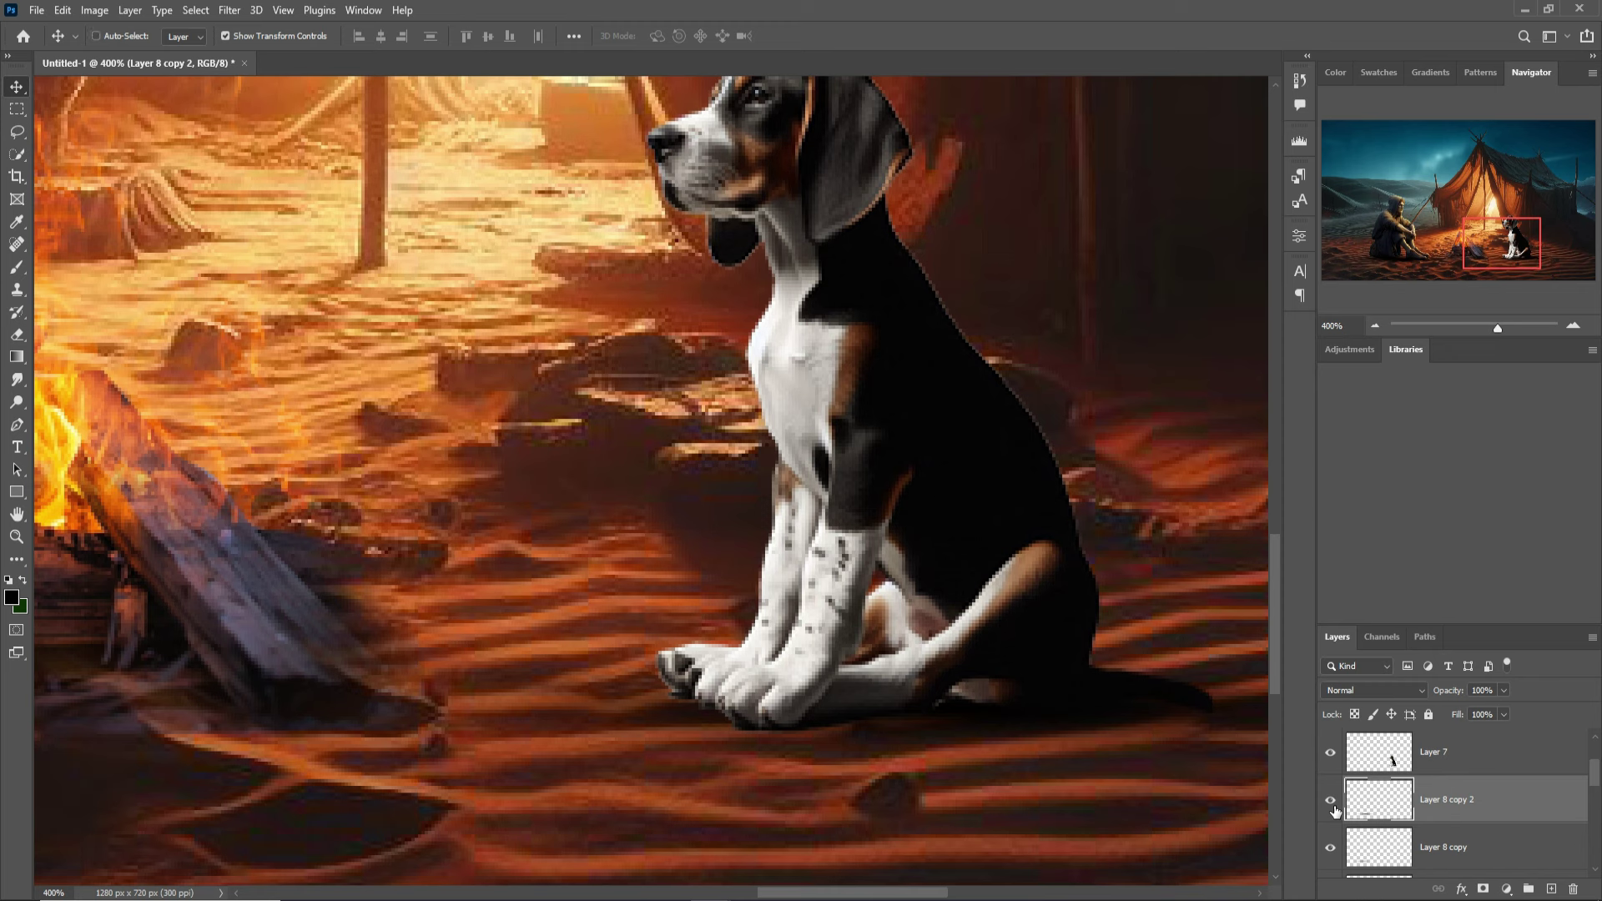
{"action": "left_click", "coordinate": [1331, 801]}
{"action": "left_click", "coordinate": [1331, 801]}
{"action": "key", "text": "ctrl"}
{"action": "left_click", "coordinate": [980, 643]}
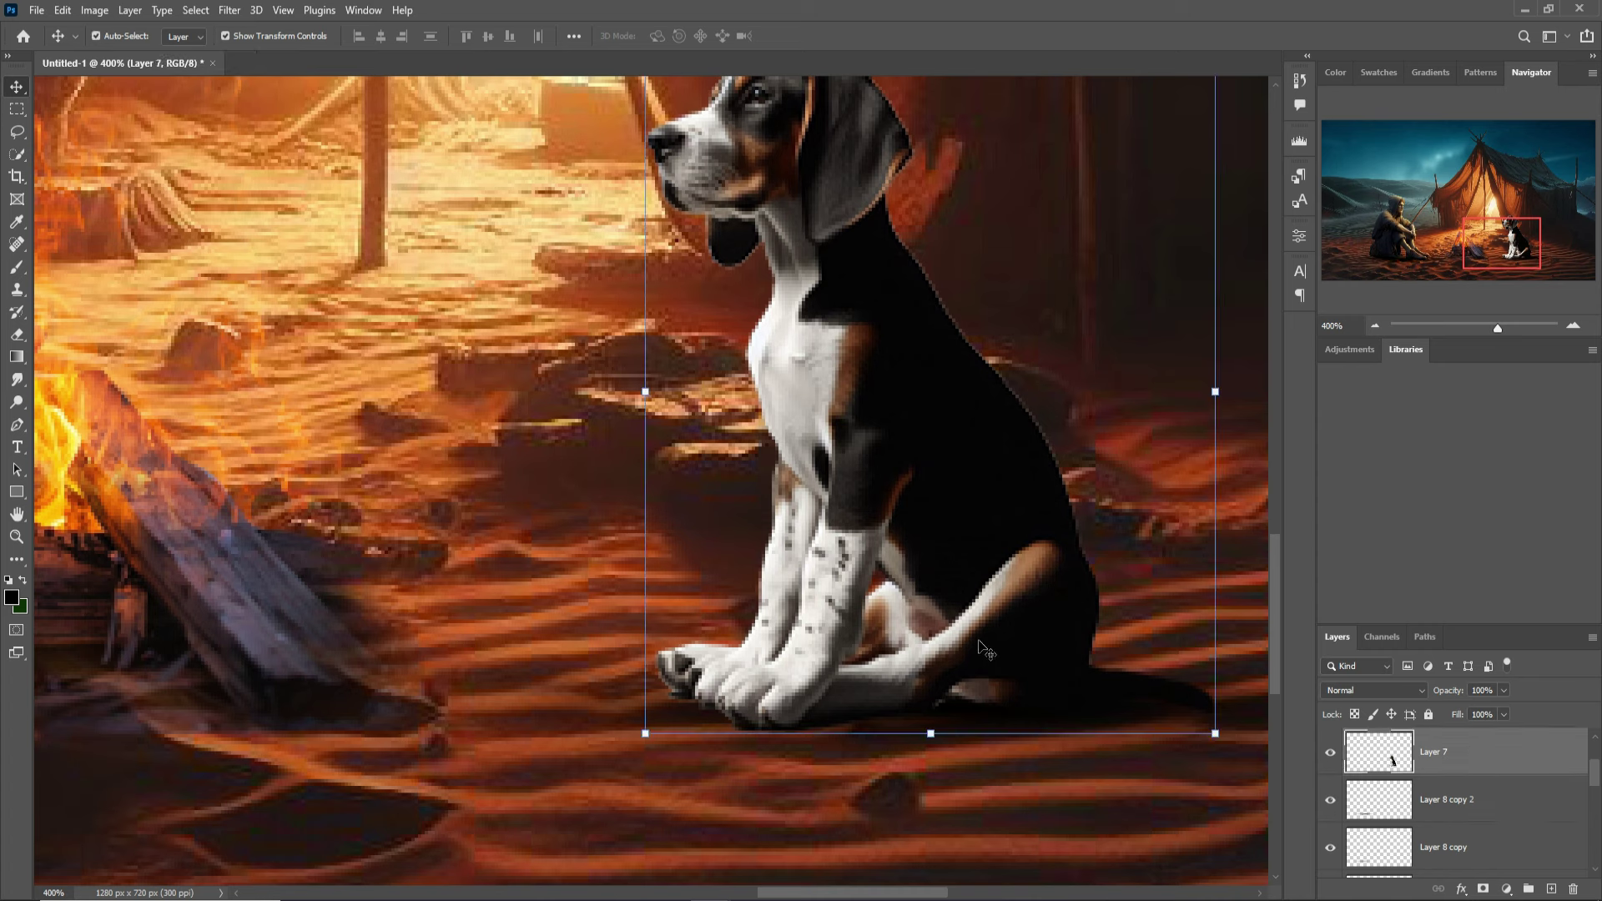
{"action": "left_click", "coordinate": [1456, 852]}
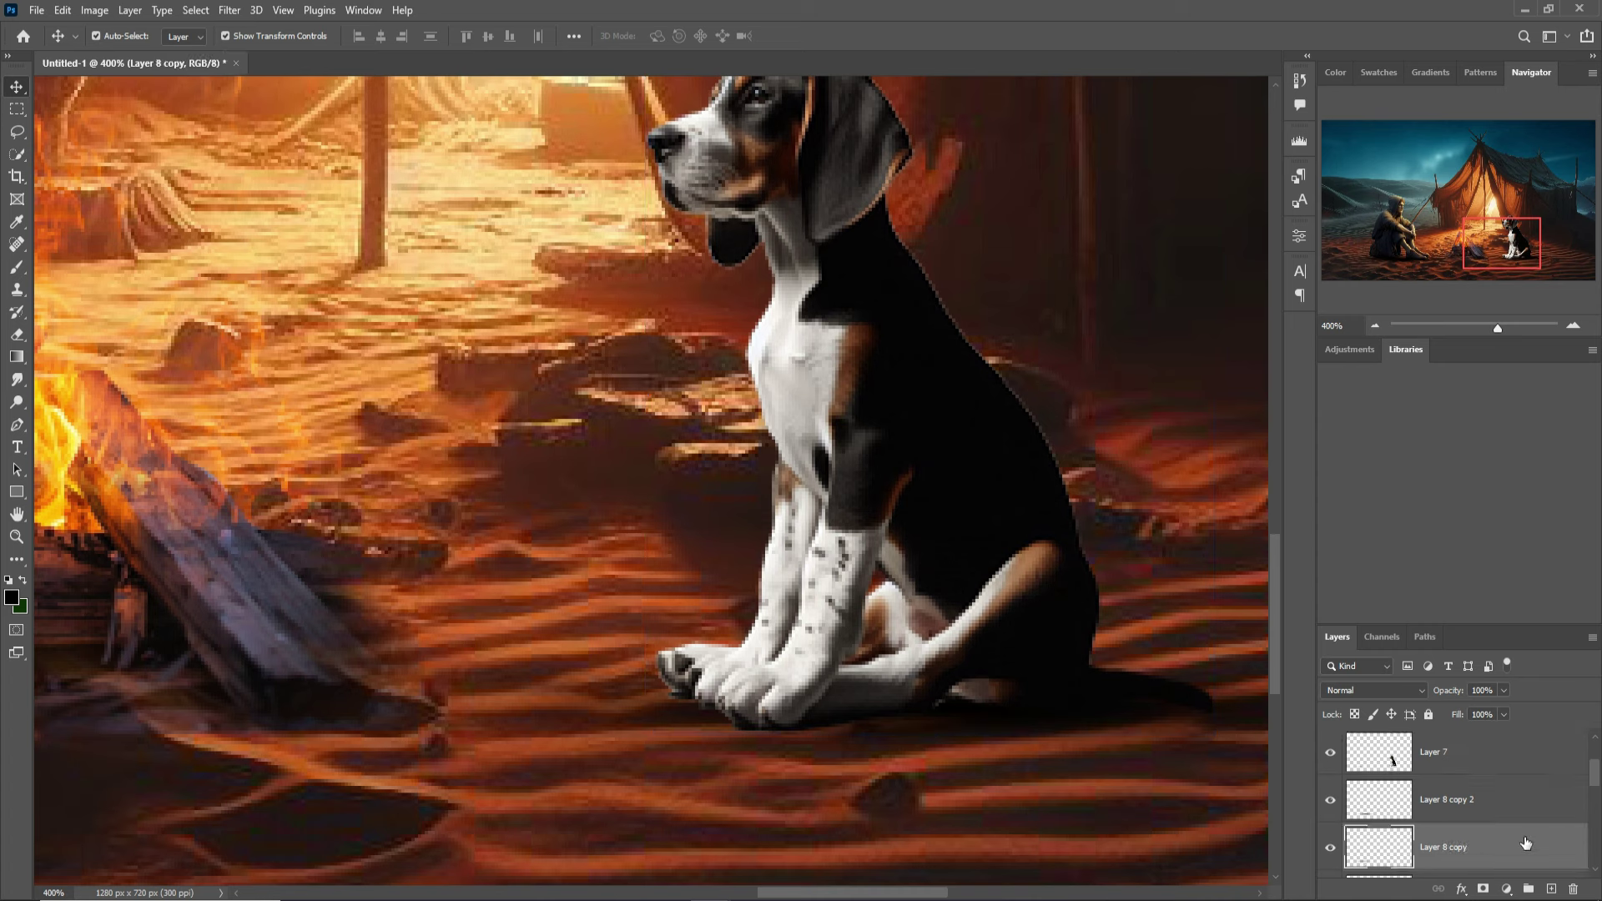
{"action": "left_click", "coordinate": [1501, 805]}
Add a new layer and paint a black shadow under the dog's paws at 100% opacity
{"action": "left_click", "coordinate": [1551, 888]}
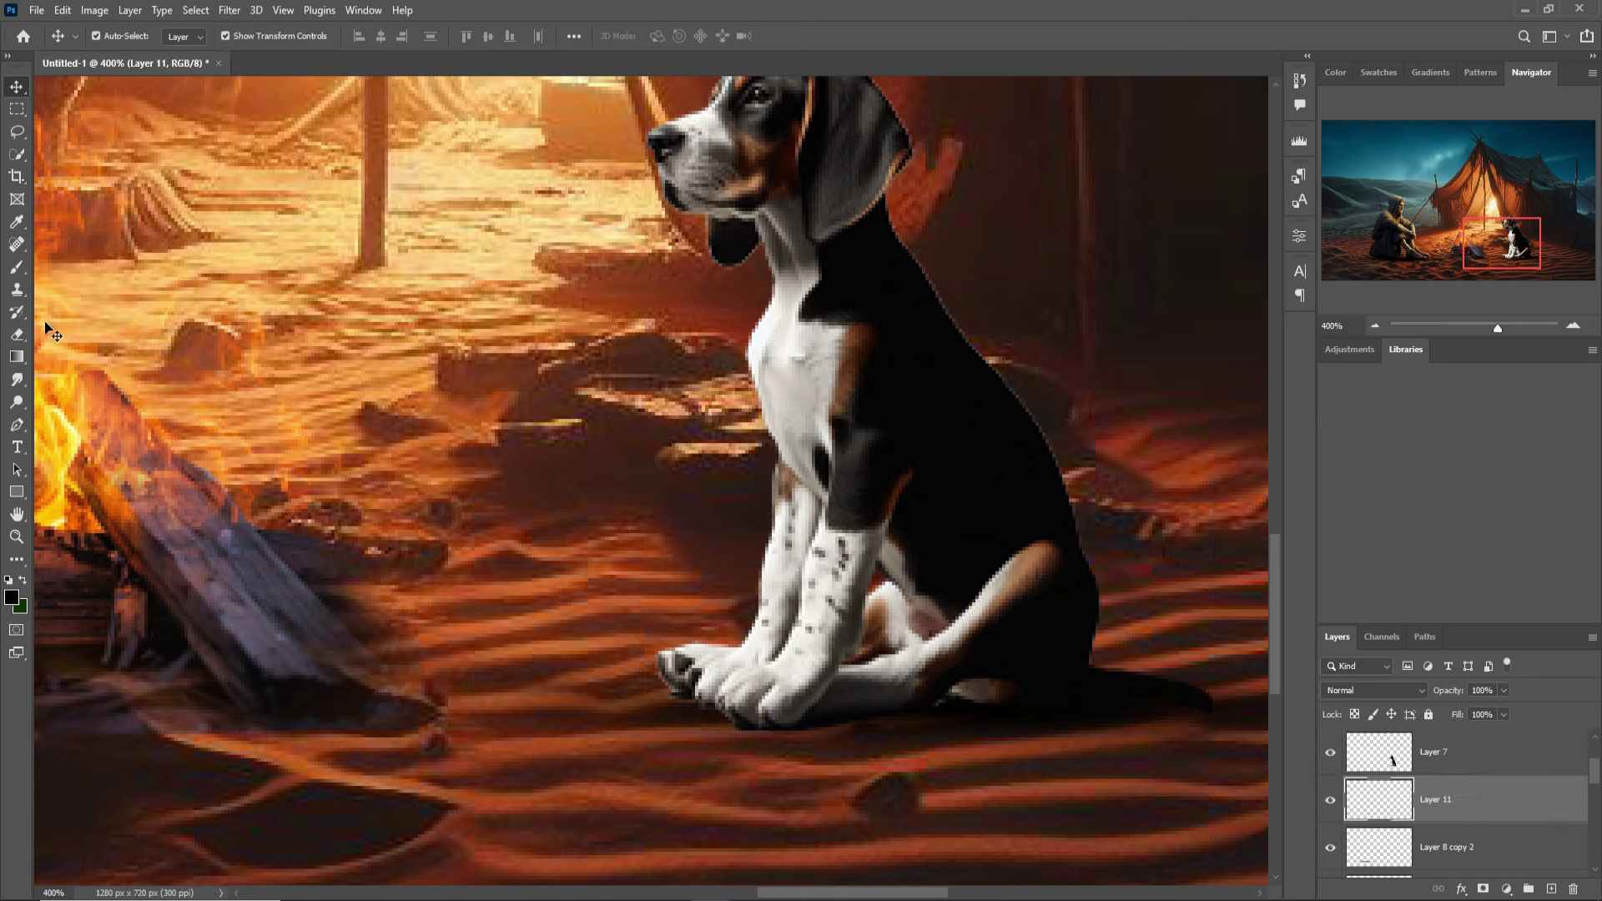
{"action": "left_click", "coordinate": [17, 268]}
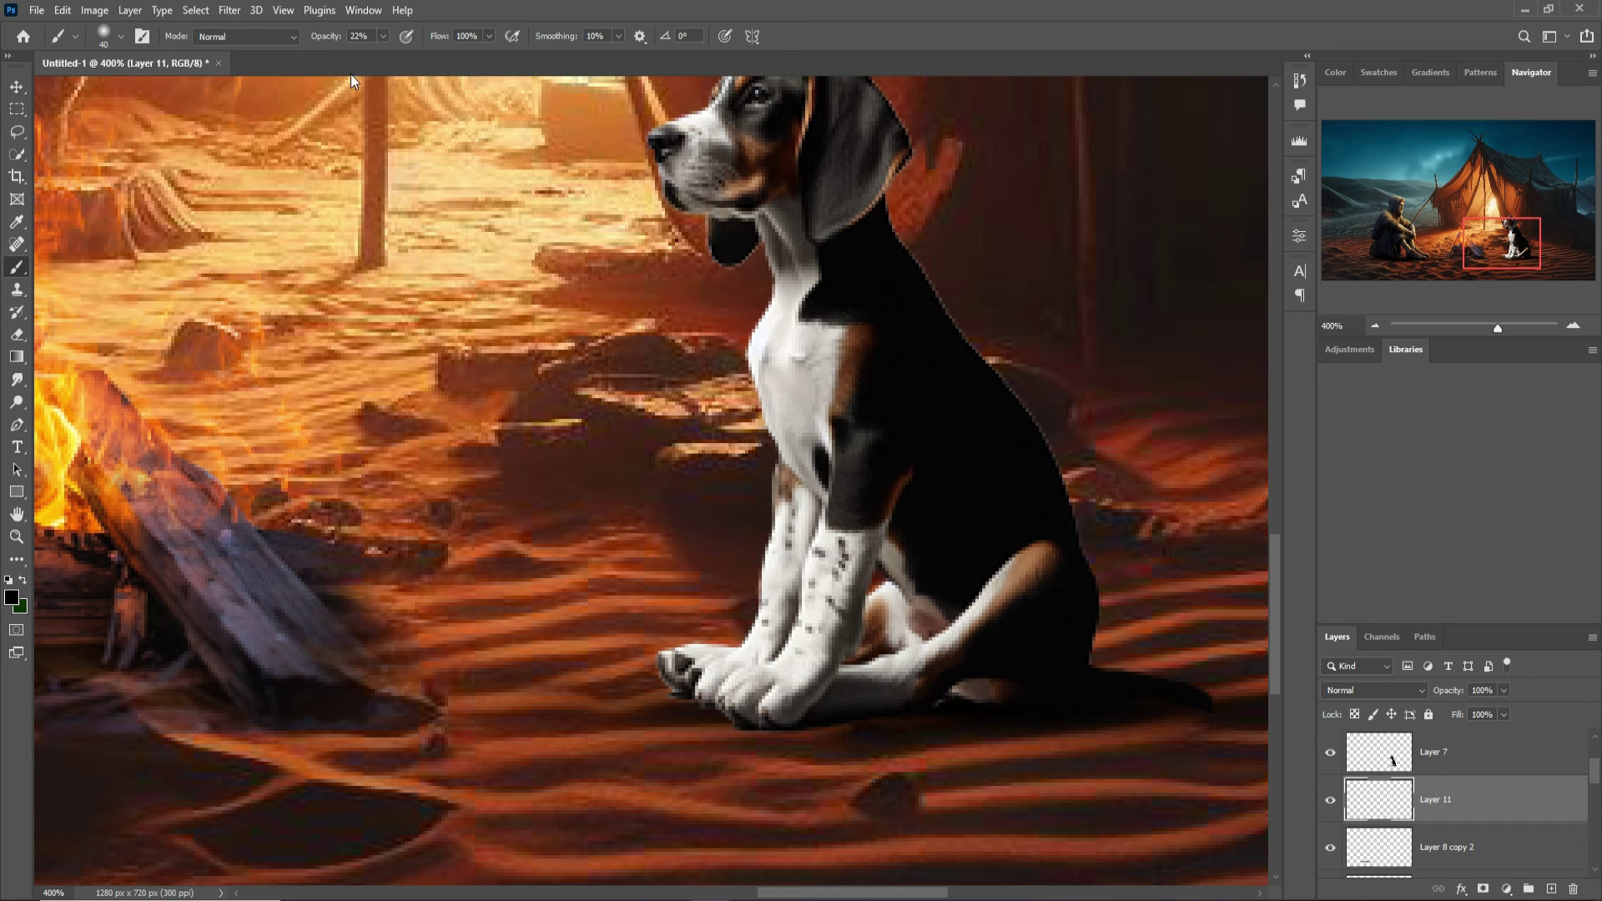
{"action": "left_click", "coordinate": [383, 40]}
{"action": "key", "text": "0"}
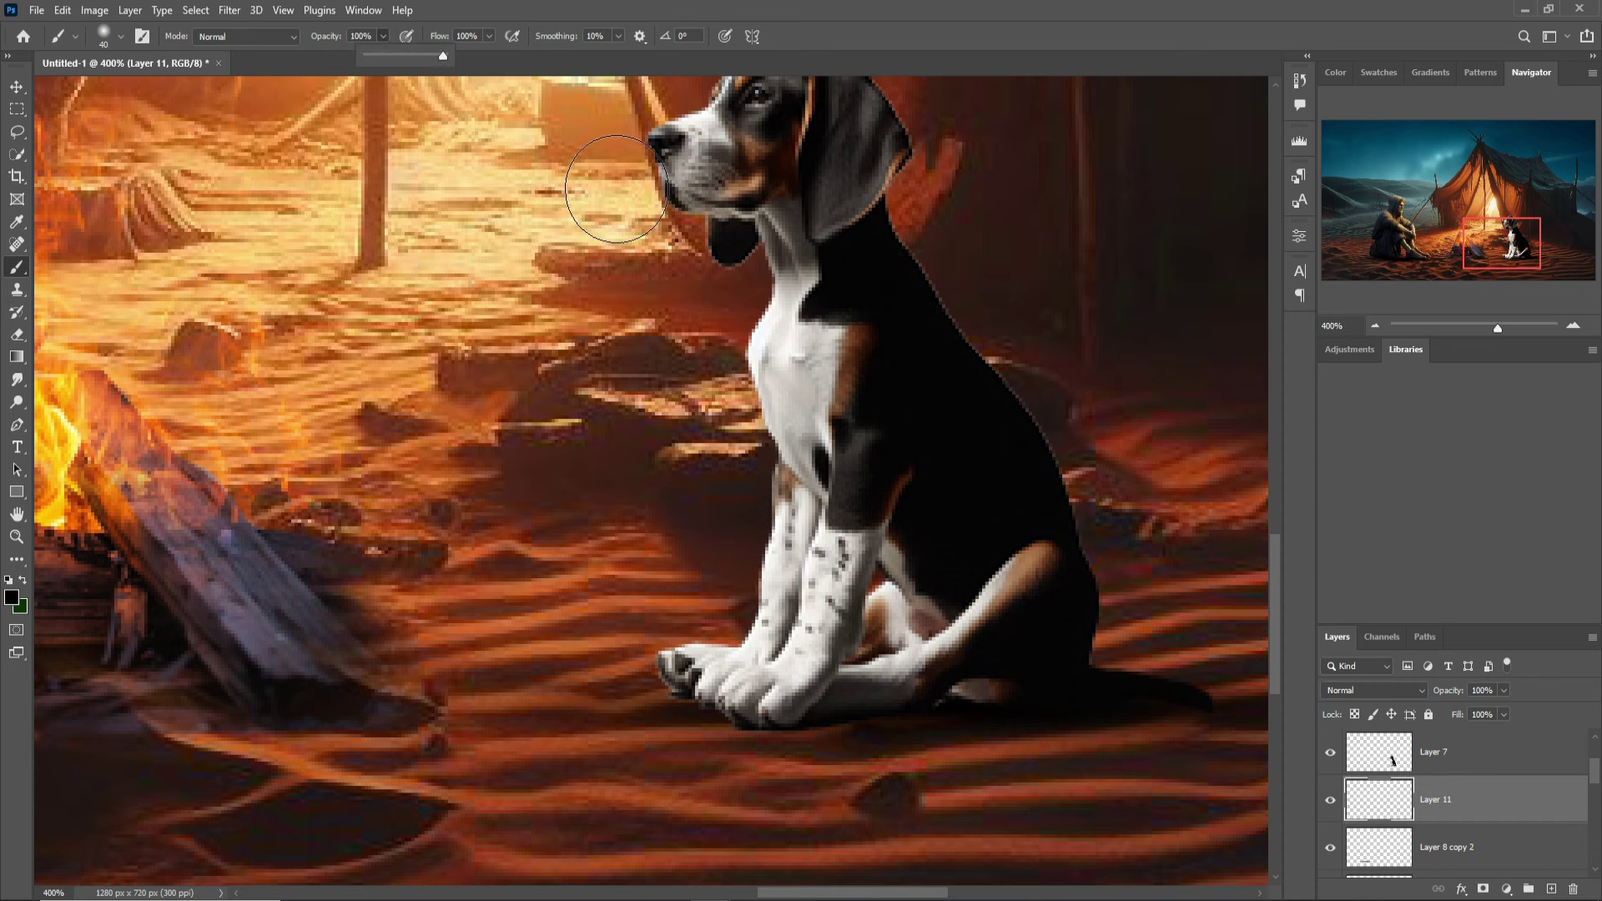
{"action": "left_click_drag", "start_coordinate": [916, 759], "coordinate": [913, 786]}
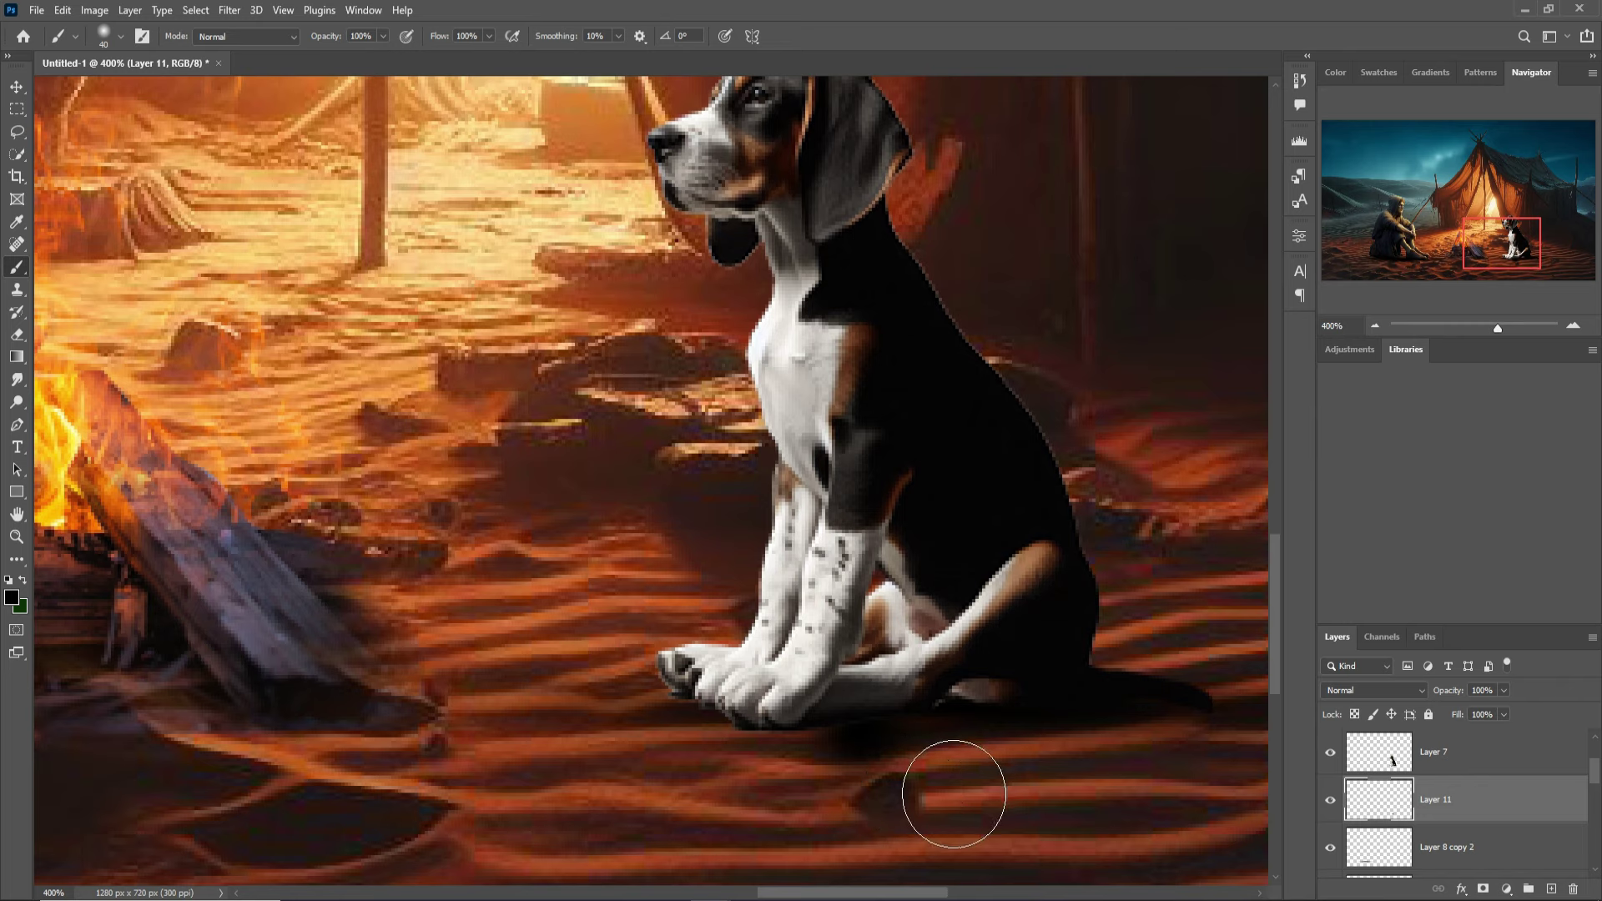
{"action": "left_click", "coordinate": [17, 87]}
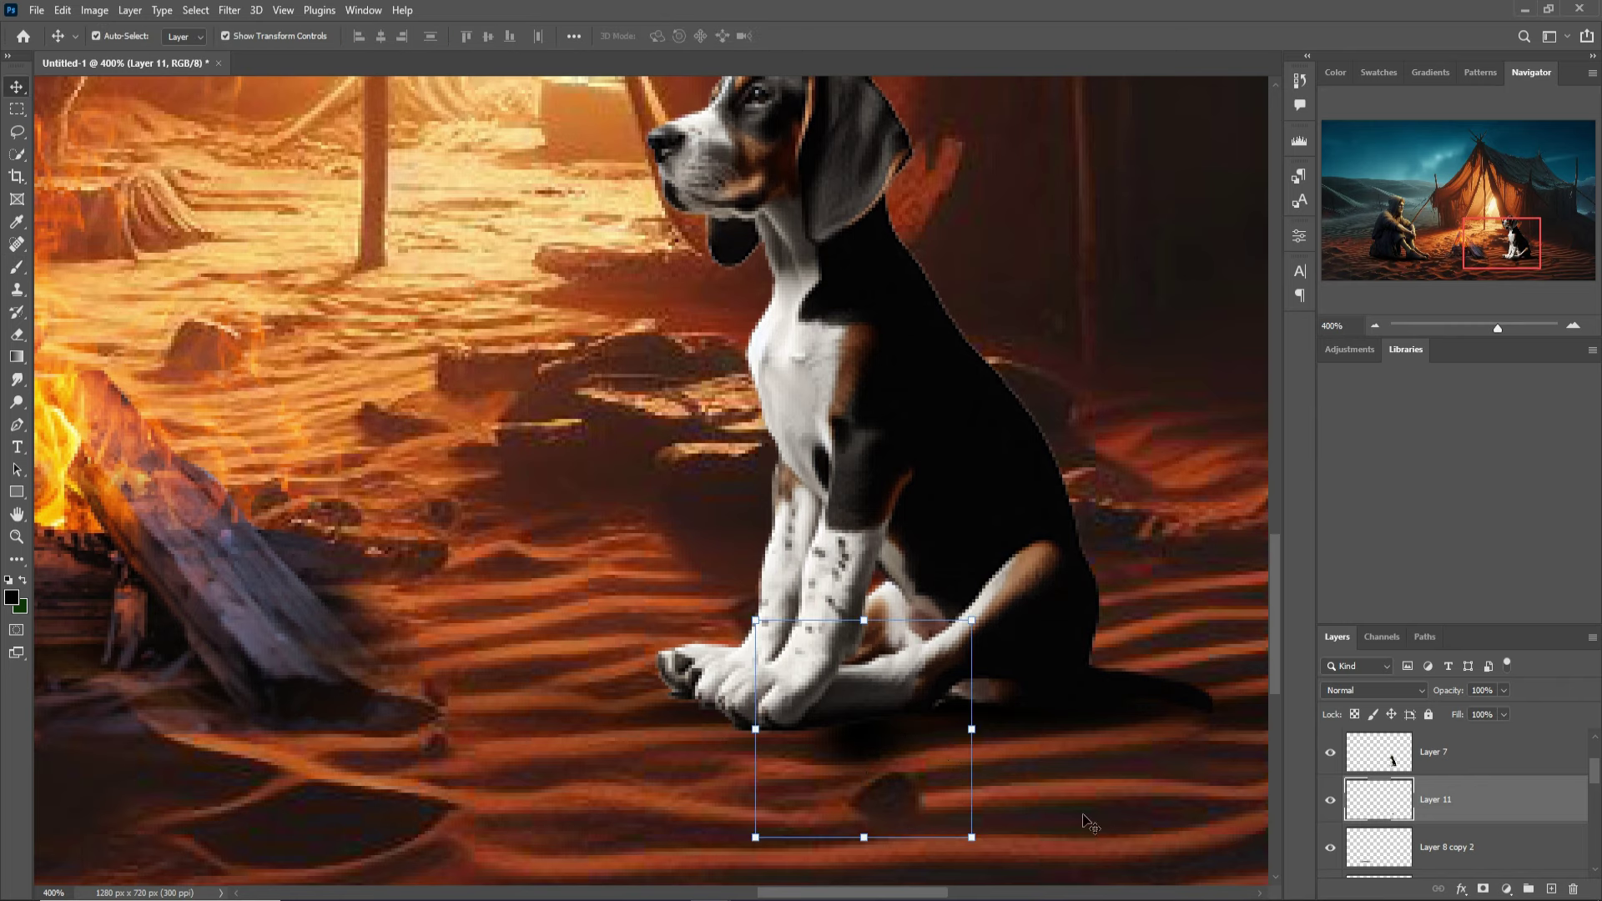
Stretch the shadow wide, move it under the paws and squash it to about 20% height
{"action": "left_click_drag", "start_coordinate": [983, 740], "coordinate": [1259, 730]}
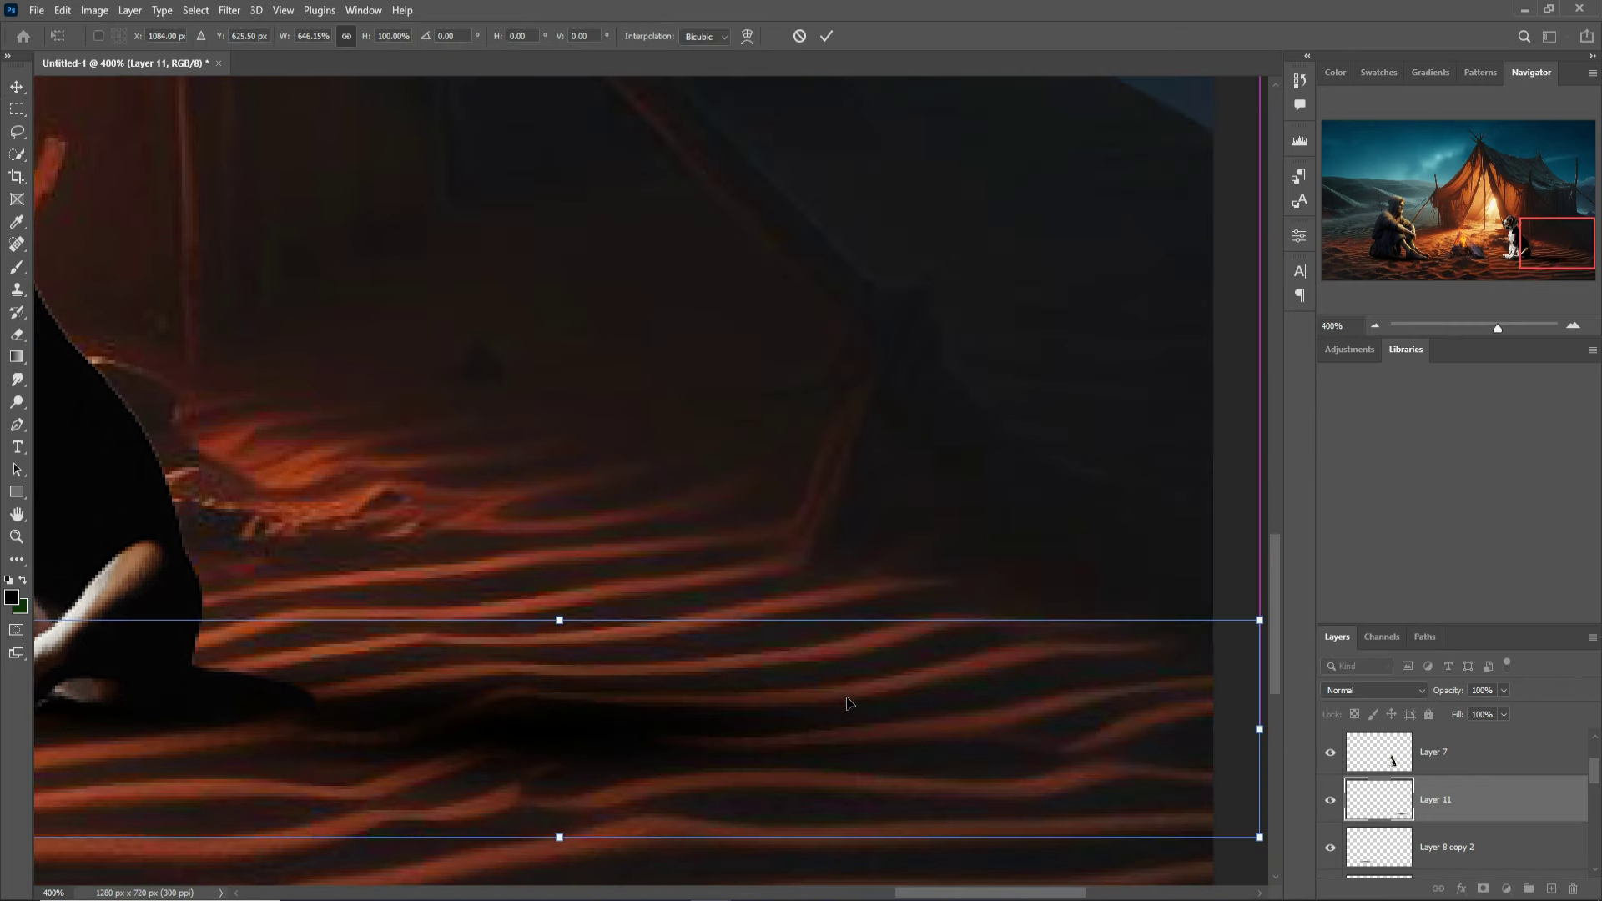
{"action": "mouse_move", "coordinate": [567, 659]}
{"action": "left_mouse_down"}
{"action": "mouse_move", "coordinate": [584, 798]}
{"action": "mouse_move", "coordinate": [959, 519]}
{"action": "mouse_move", "coordinate": [978, 479]}
{"action": "left_mouse_up"}
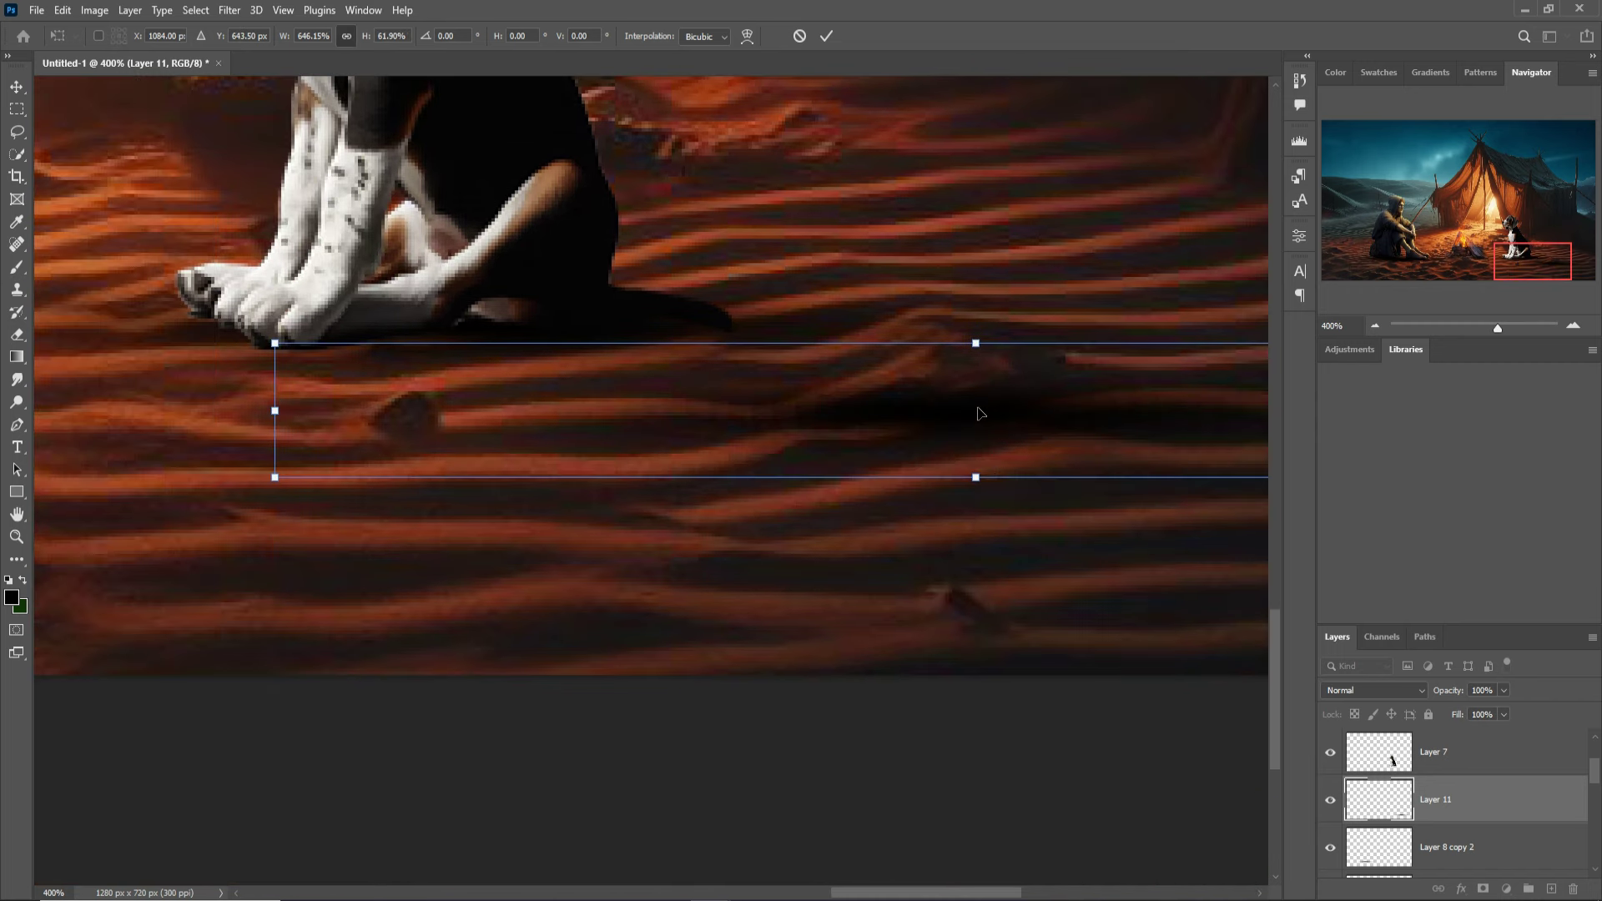
{"action": "left_click_drag", "start_coordinate": [282, 413], "coordinate": [378, 335]}
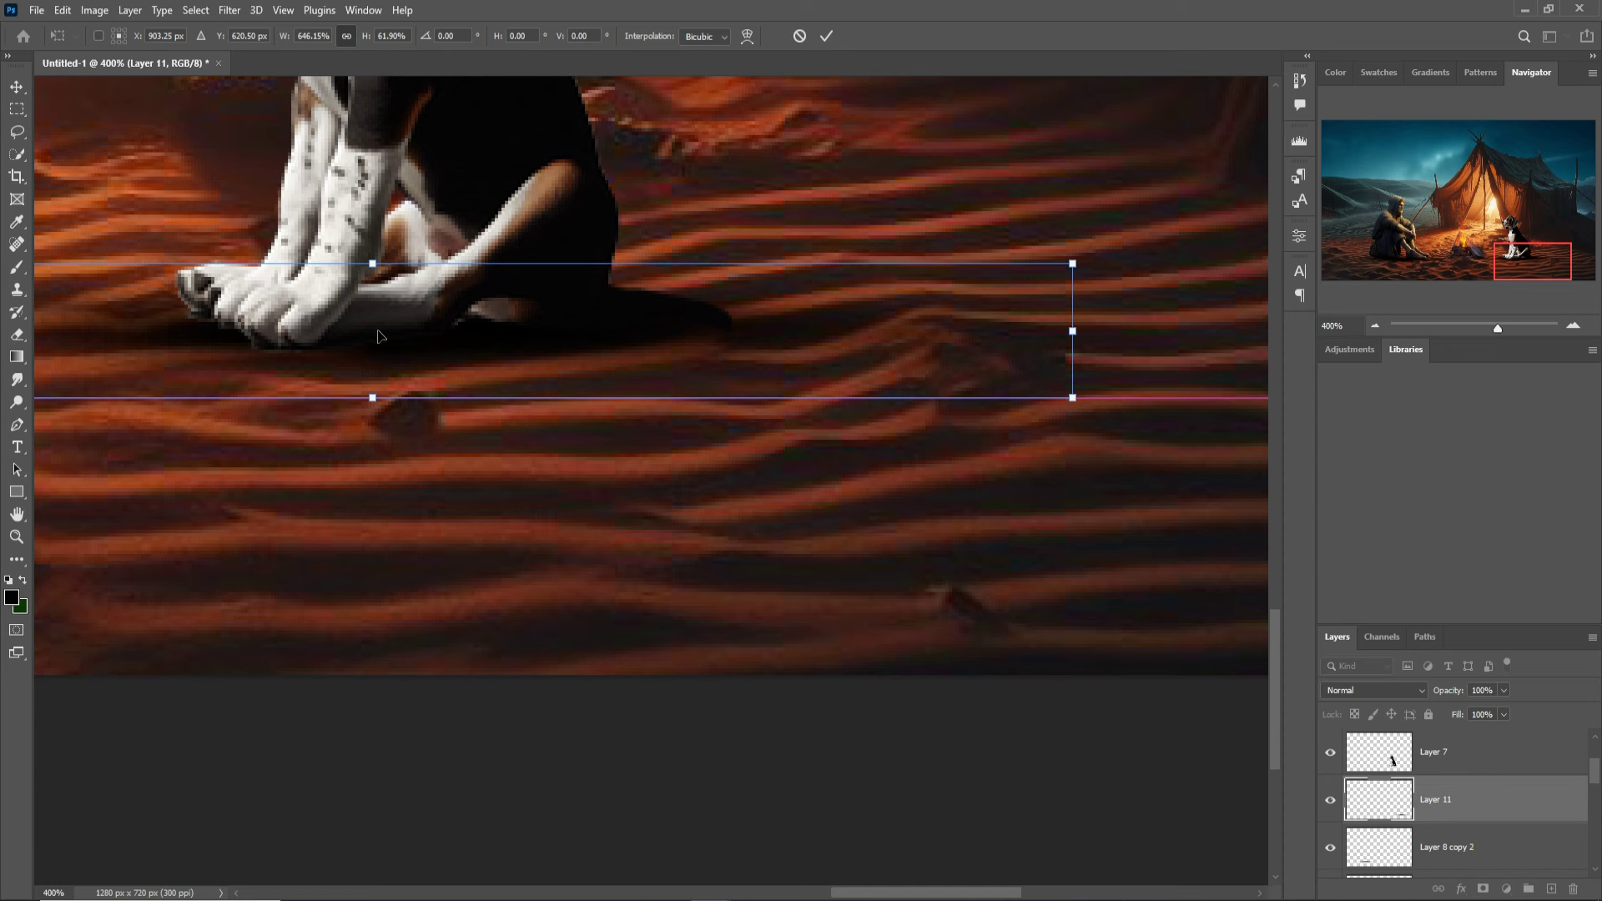
{"action": "mouse_move", "coordinate": [380, 271]}
{"action": "left_mouse_down"}
{"action": "mouse_move", "coordinate": [360, 360]}
{"action": "mouse_move", "coordinate": [347, 348]}
{"action": "left_mouse_up"}
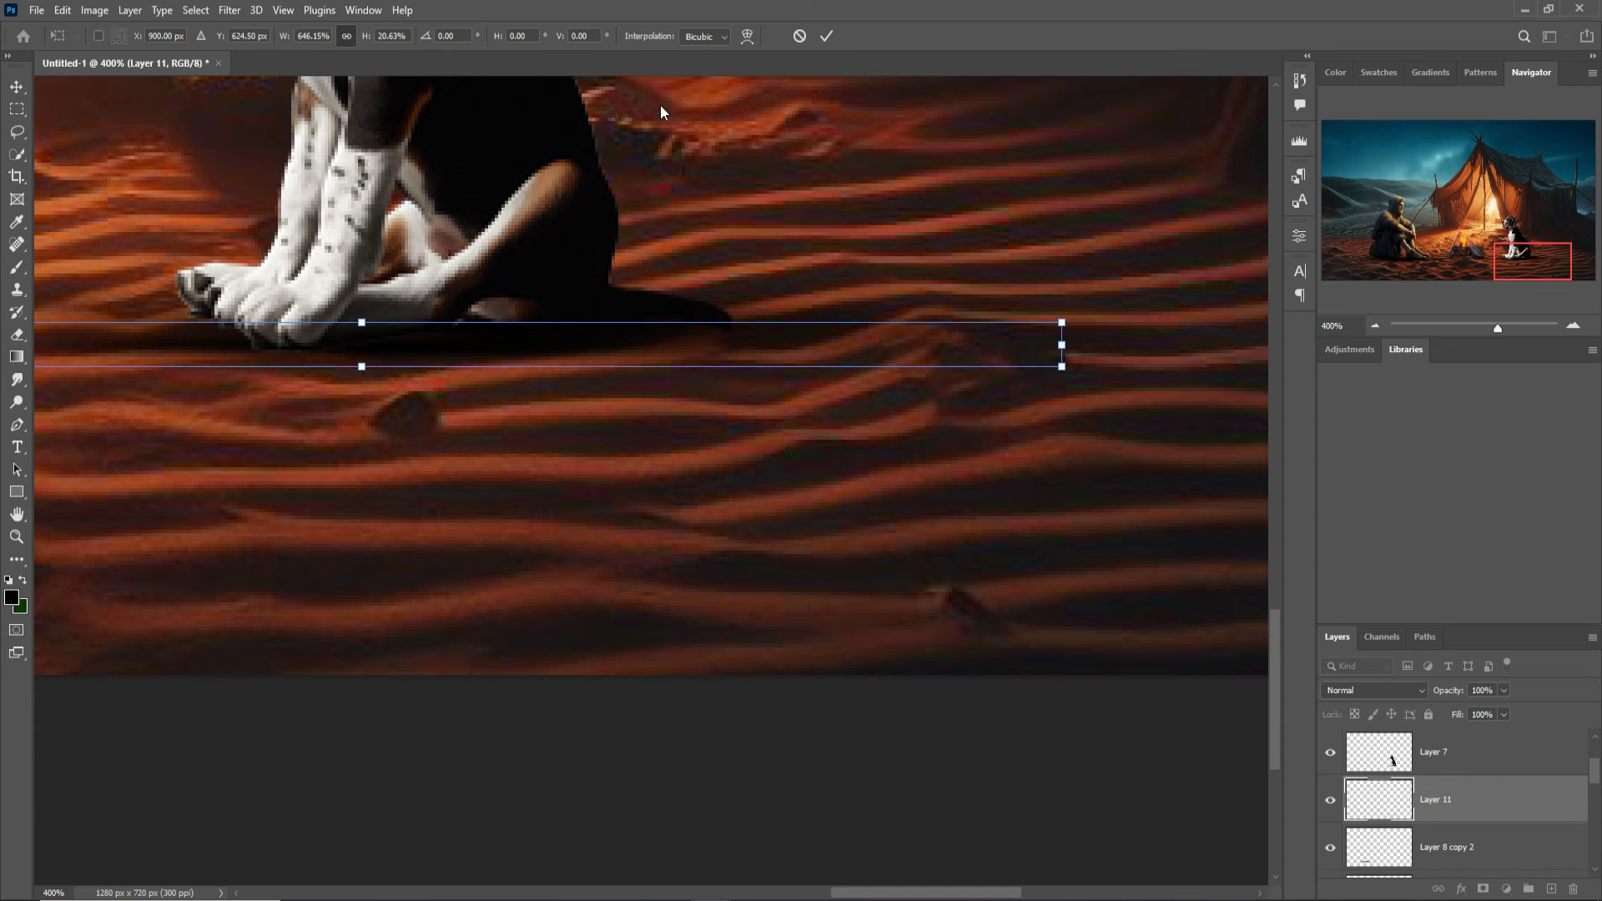
{"action": "left_click", "coordinate": [826, 36]}
{"action": "left_click", "coordinate": [336, 240]}
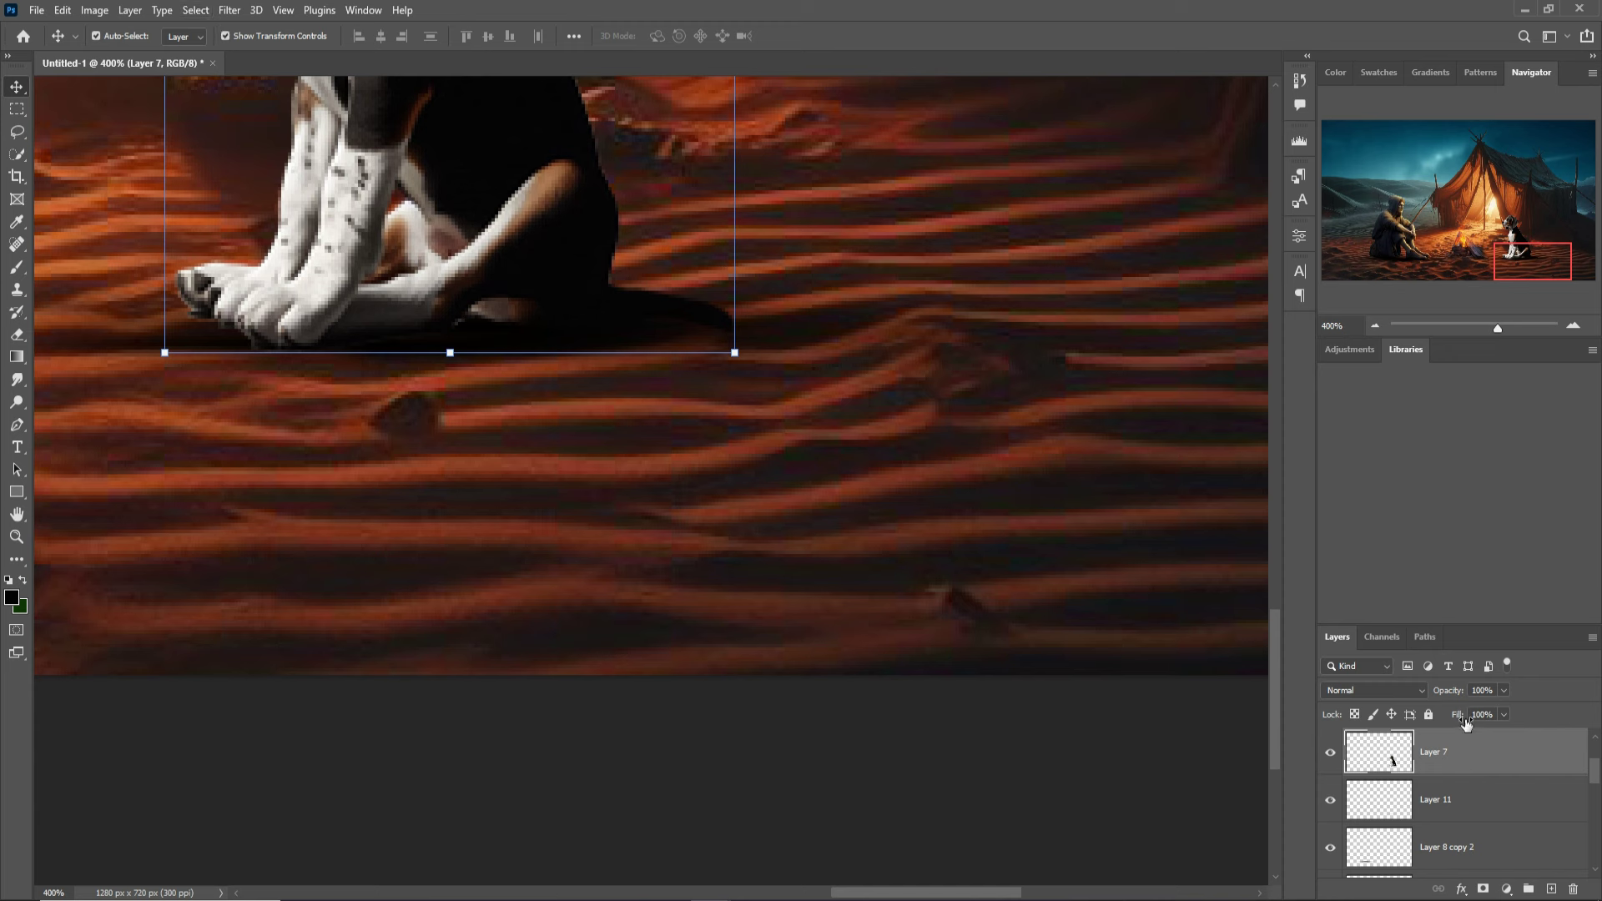
Add a Curves 2 adjustment clipped to the dog, lowering the curve to darken him
{"action": "left_click", "coordinate": [1505, 889]}
{"action": "left_click", "coordinate": [1499, 668]}
{"action": "left_click", "coordinate": [1162, 524]}
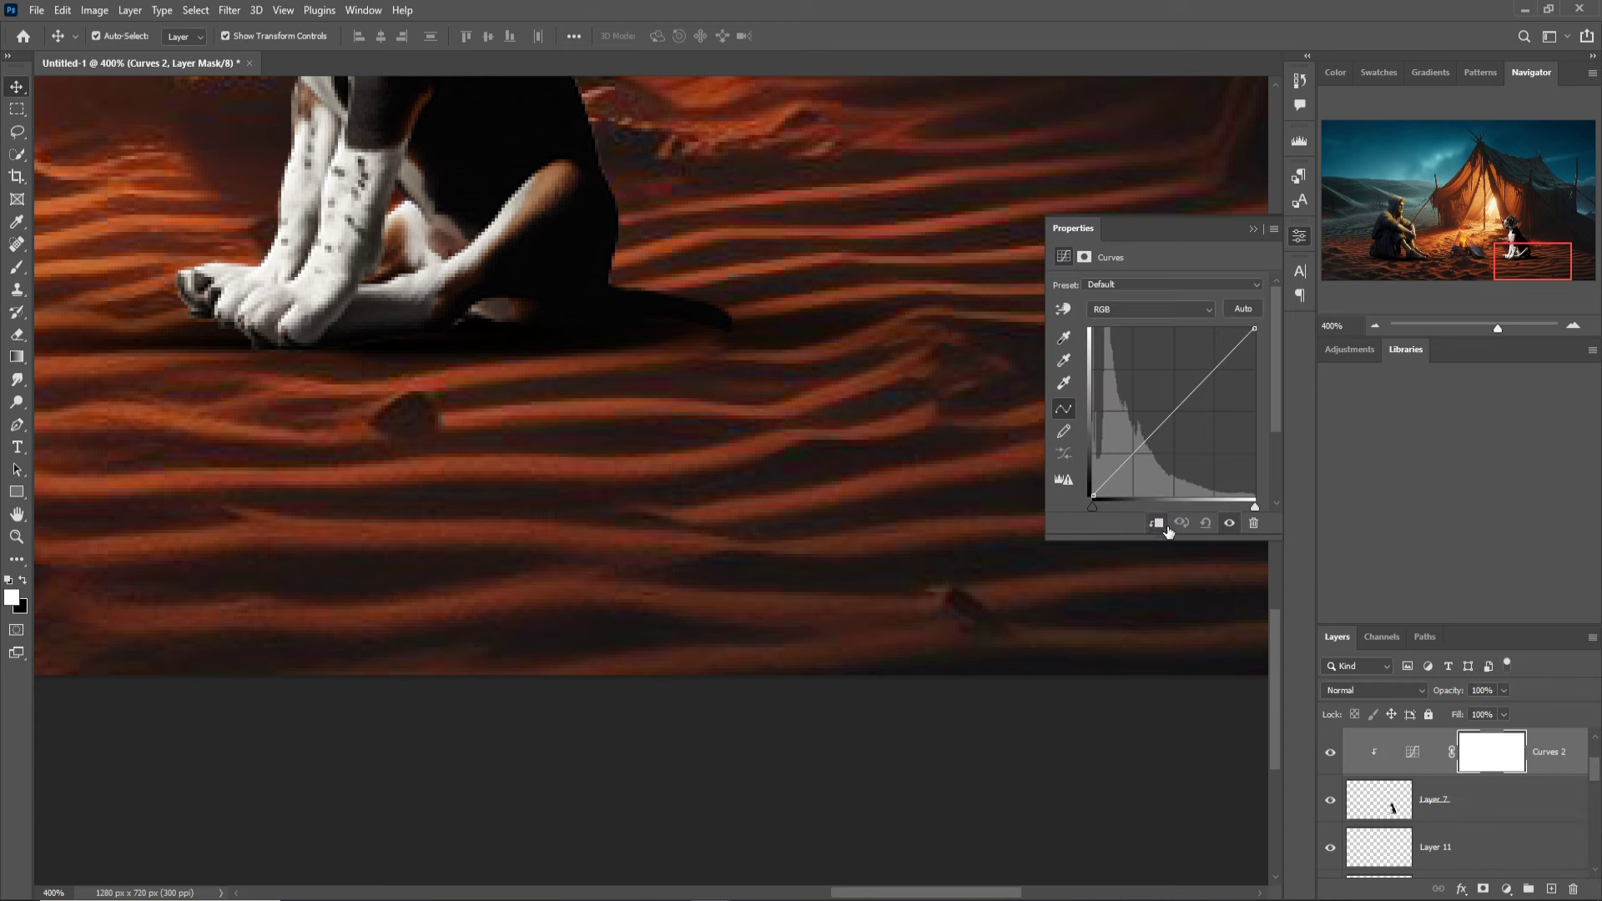
{"action": "left_click", "coordinate": [1186, 413]}
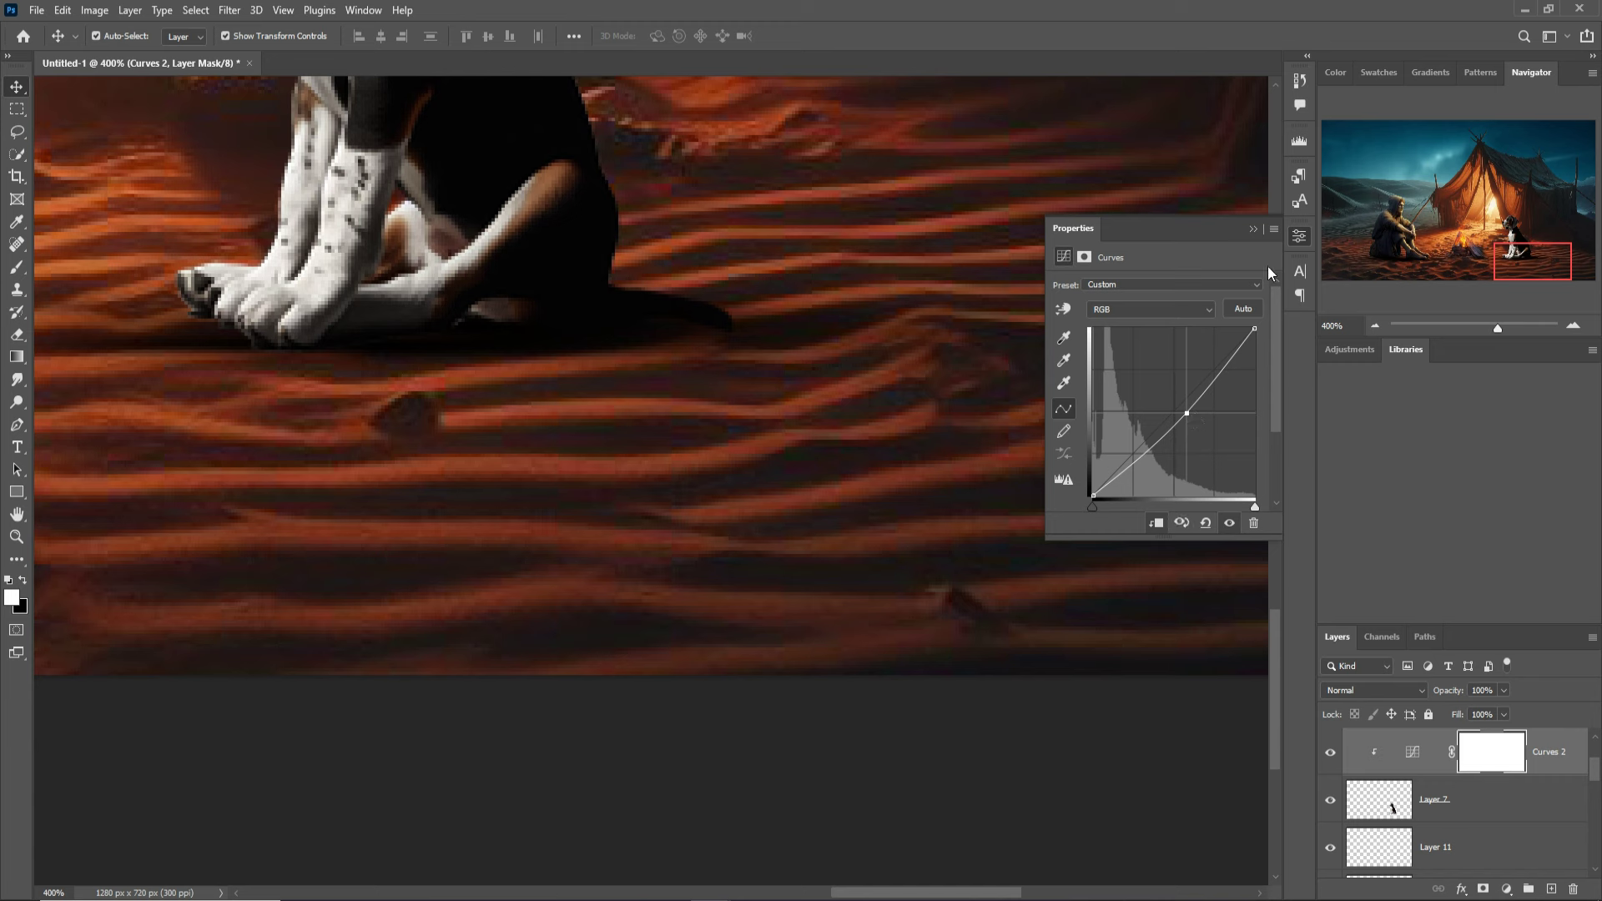
{"action": "left_click", "coordinate": [1251, 230]}
Add a new layer above Curves 2, clip it, and blend it as Linear Dodge (Add)
{"action": "left_click", "coordinate": [1551, 888]}
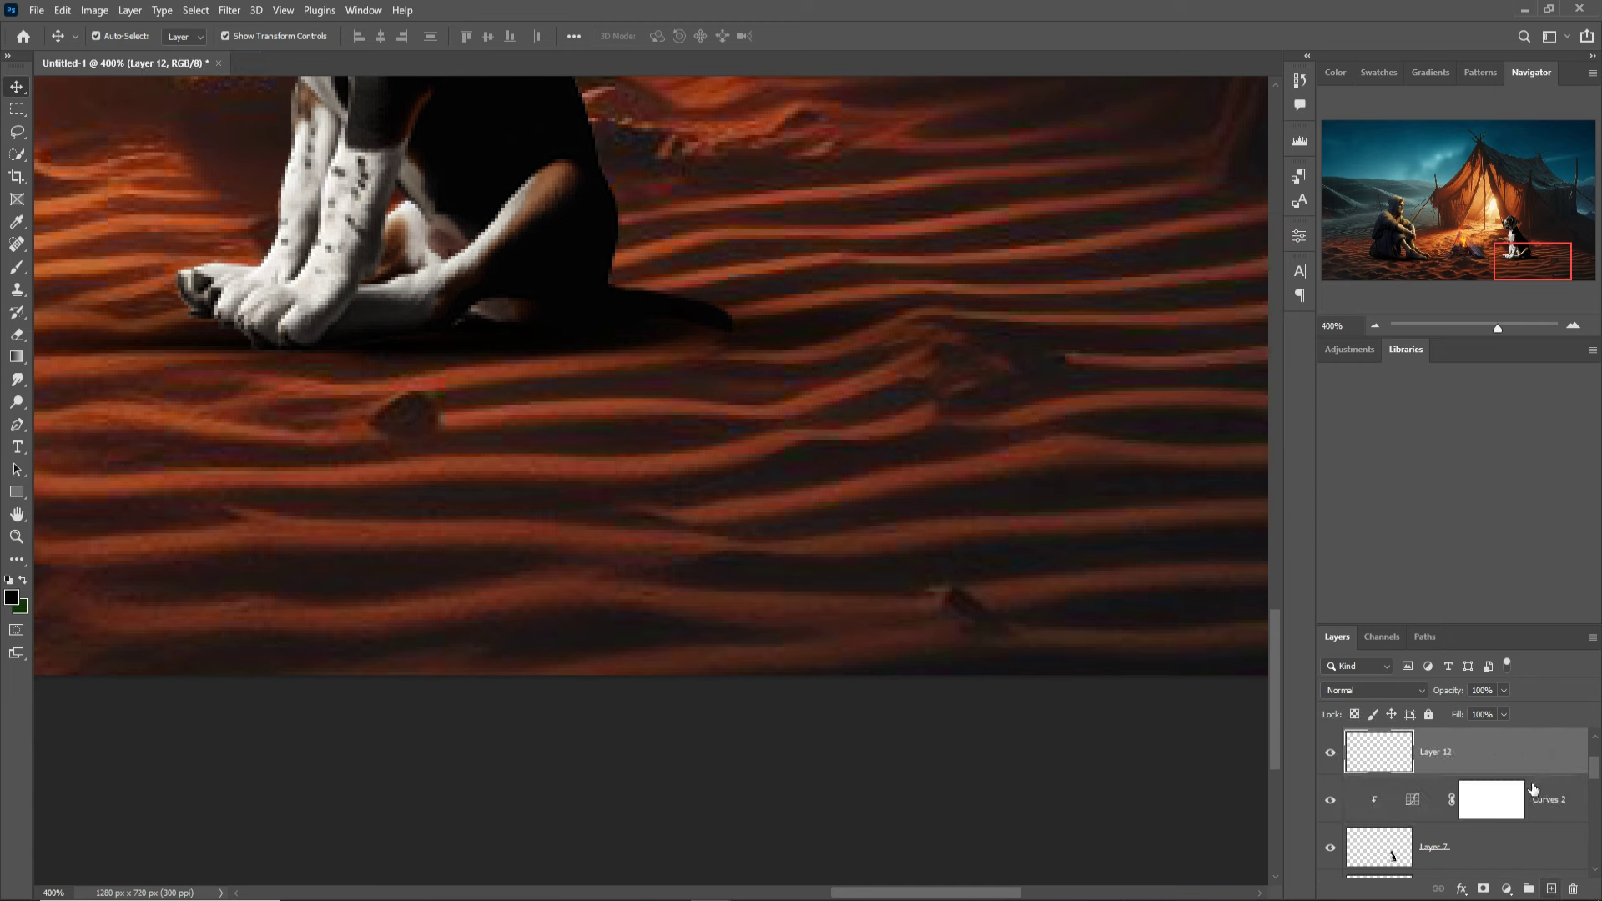
{"action": "right_click", "coordinate": [1495, 756]}
{"action": "left_click", "coordinate": [1462, 364]}
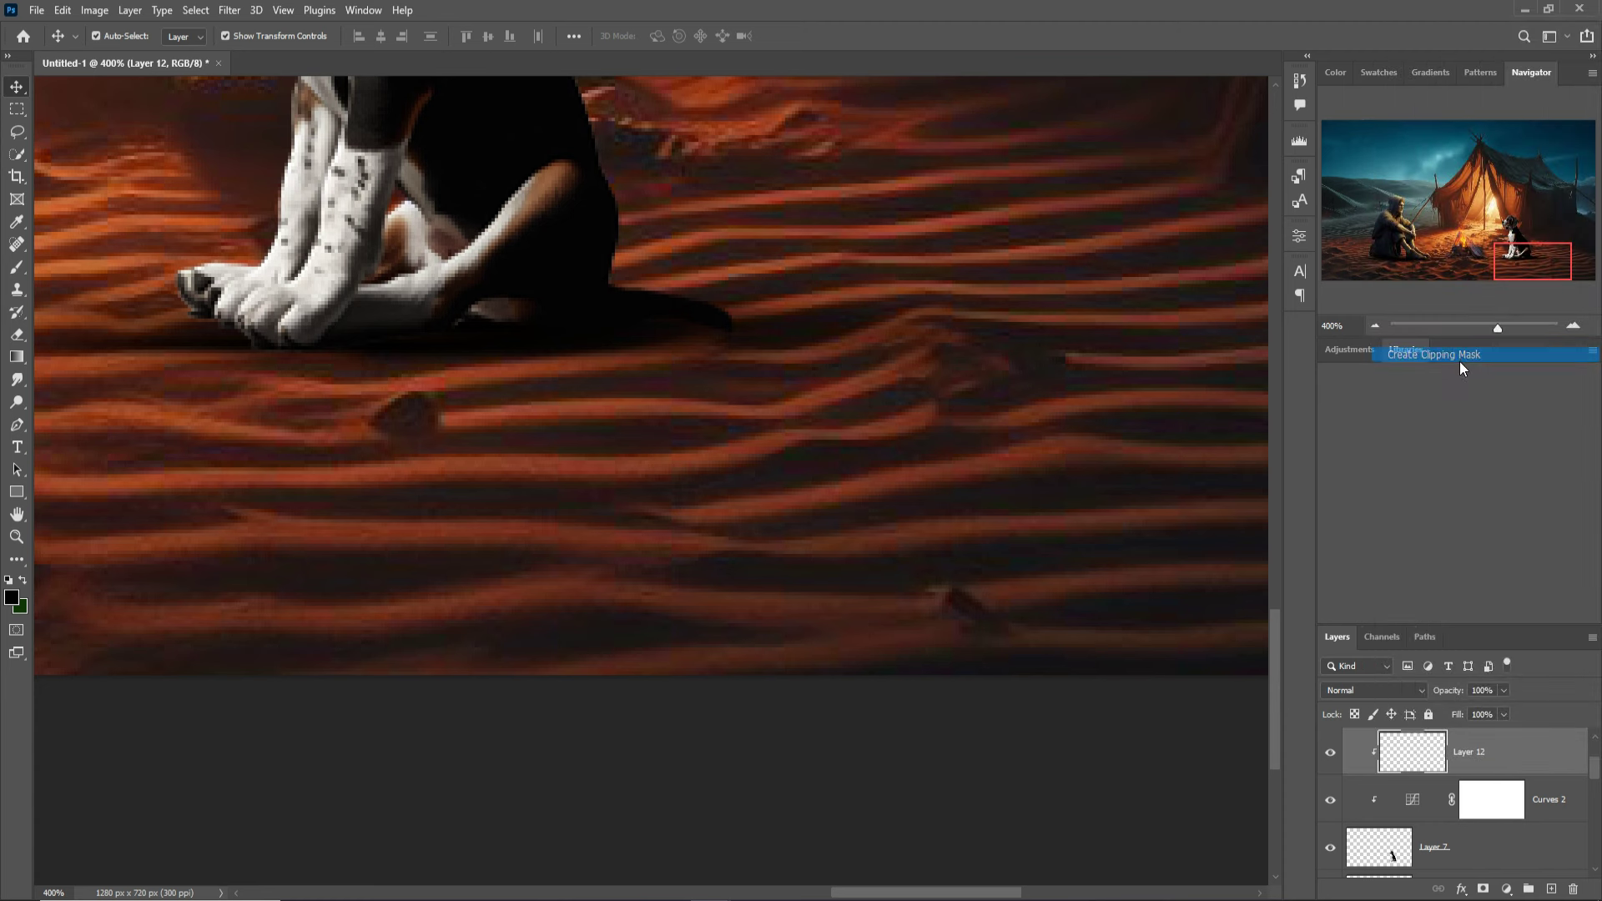
{"action": "left_click", "coordinate": [1418, 689]}
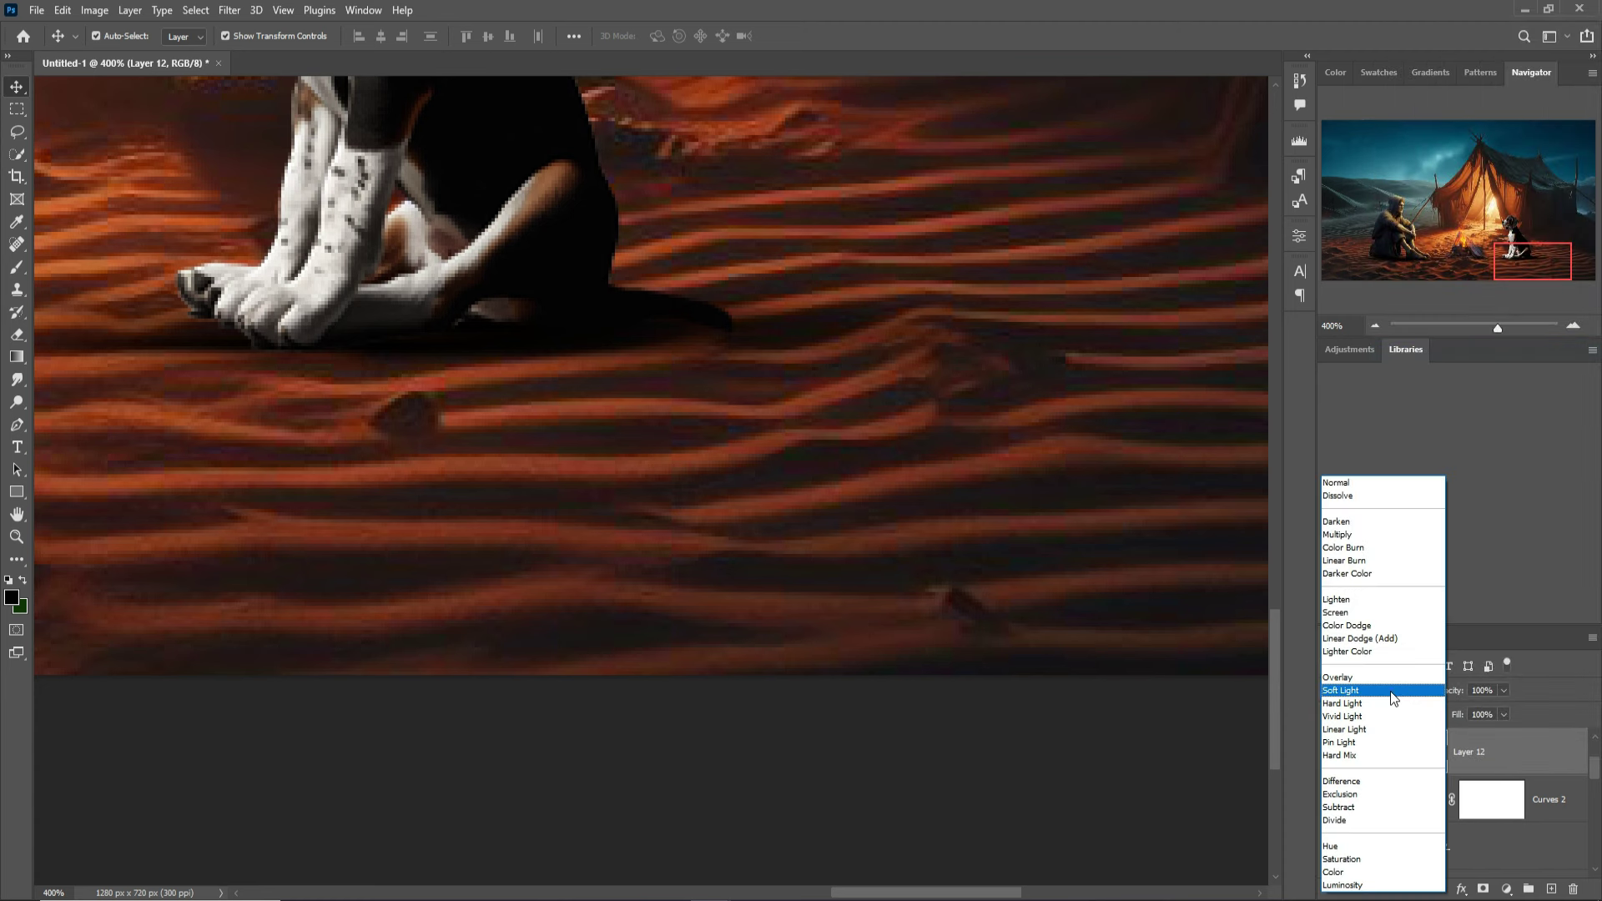
{"action": "left_click", "coordinate": [1353, 643]}
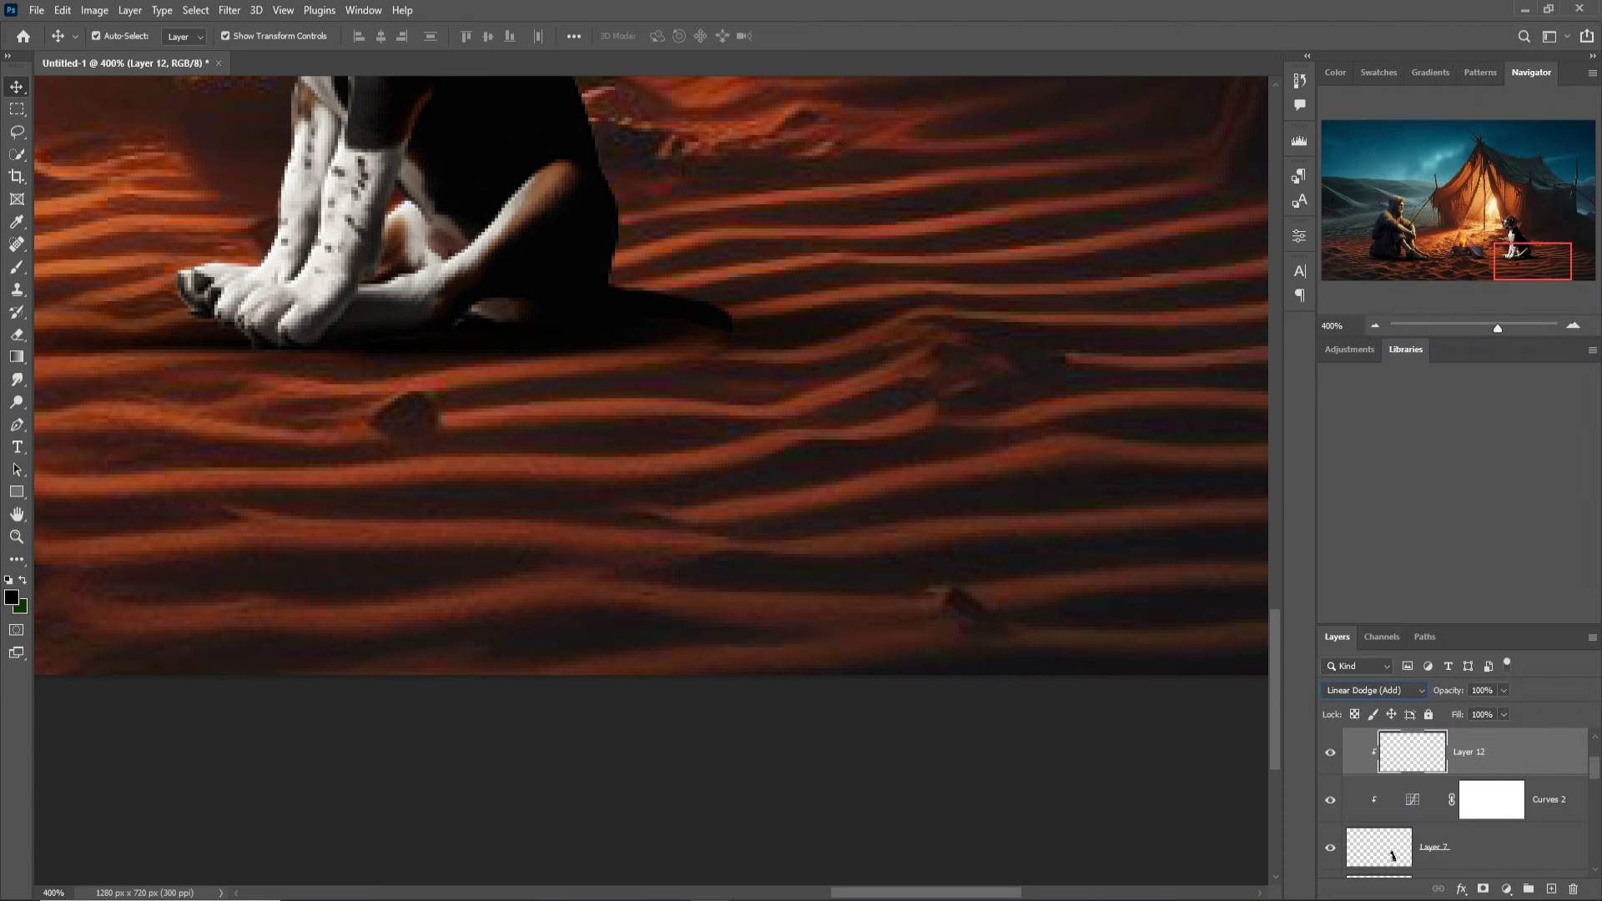
{"action": "left_click", "coordinate": [1506, 889]}
{"action": "left_click", "coordinate": [1498, 584]}
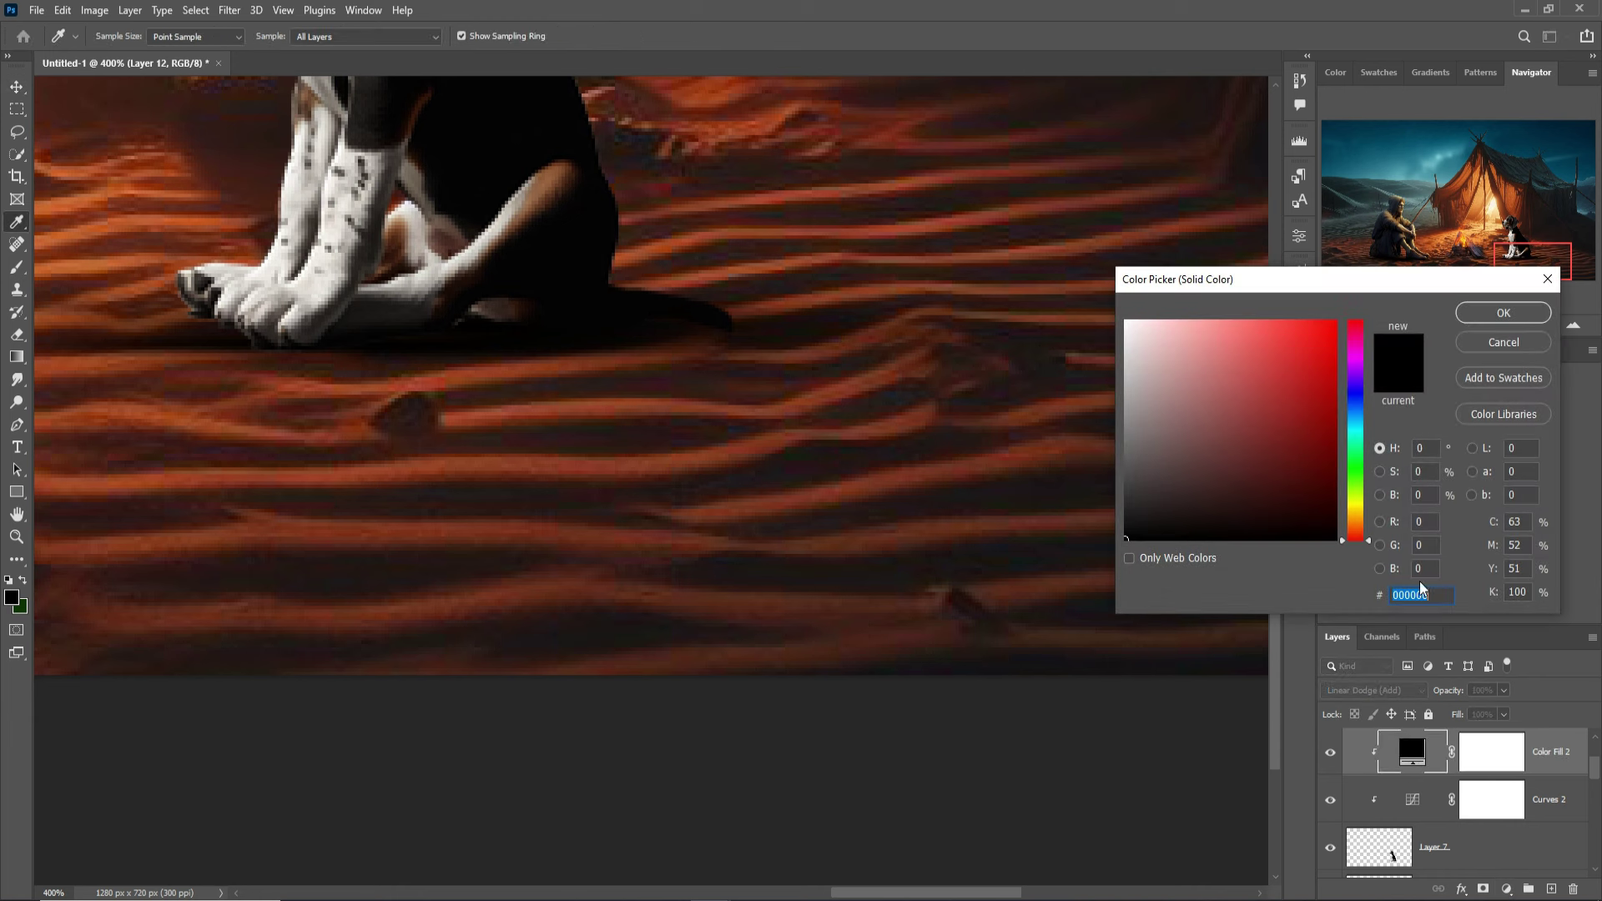
Make Color Fill 2 orange and split its Underlying Layer black slider to 0/15
{"action": "left_click", "coordinate": [1356, 515]}
{"action": "left_click_drag", "start_coordinate": [1356, 517], "coordinate": [1376, 522]}
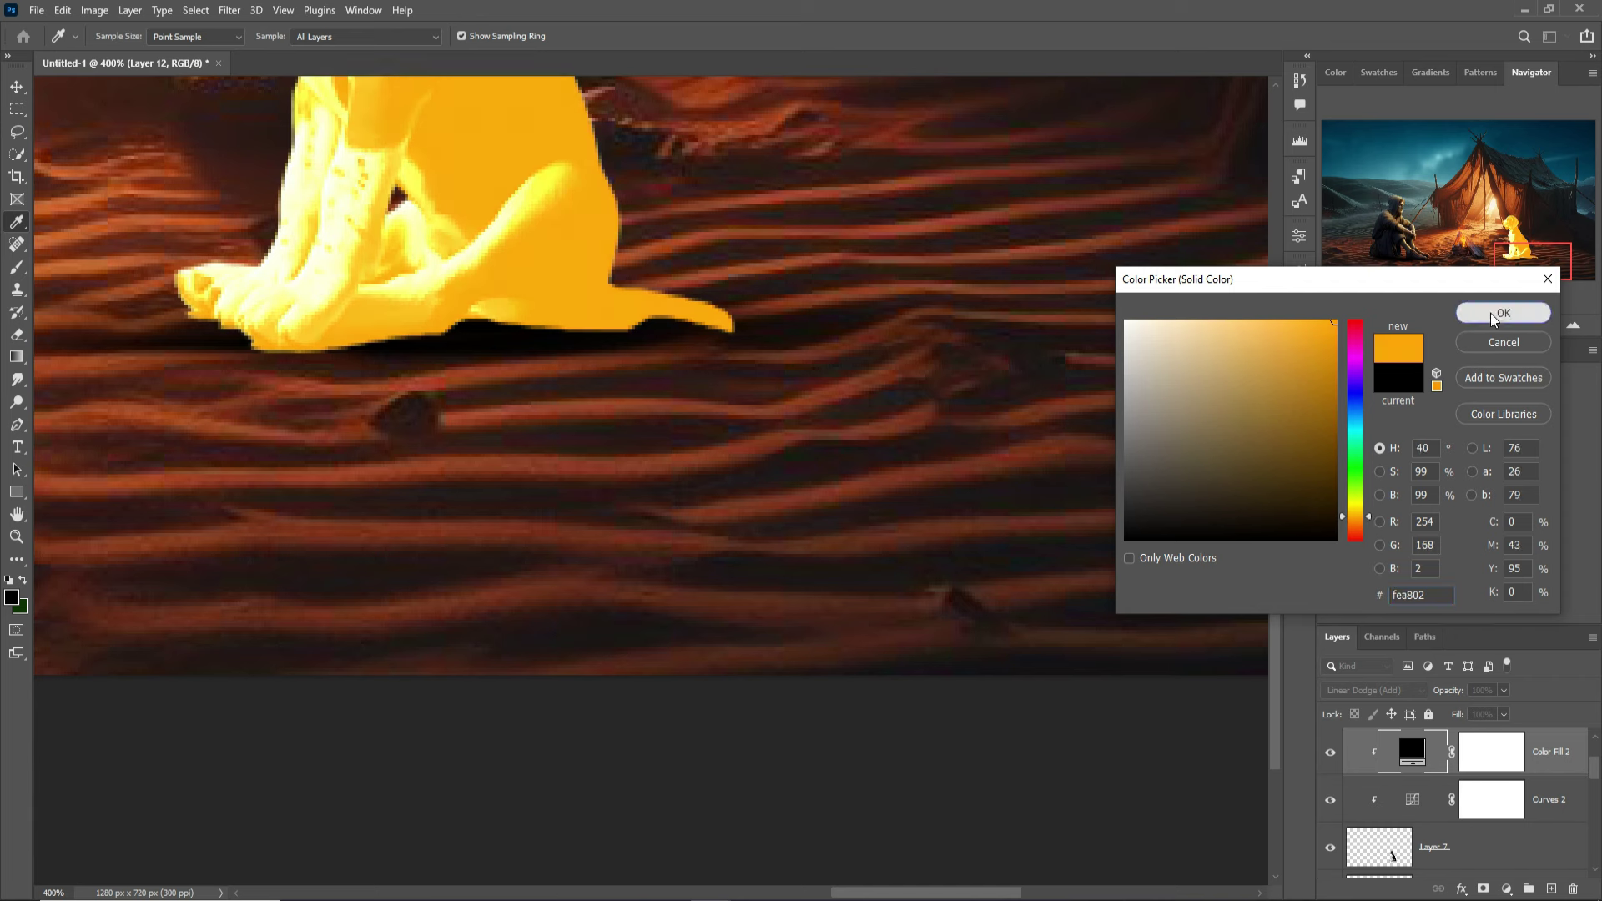
{"action": "left_click", "coordinate": [1502, 313]}
{"action": "right_click", "coordinate": [1409, 755]}
{"action": "left_click", "coordinate": [1447, 408]}
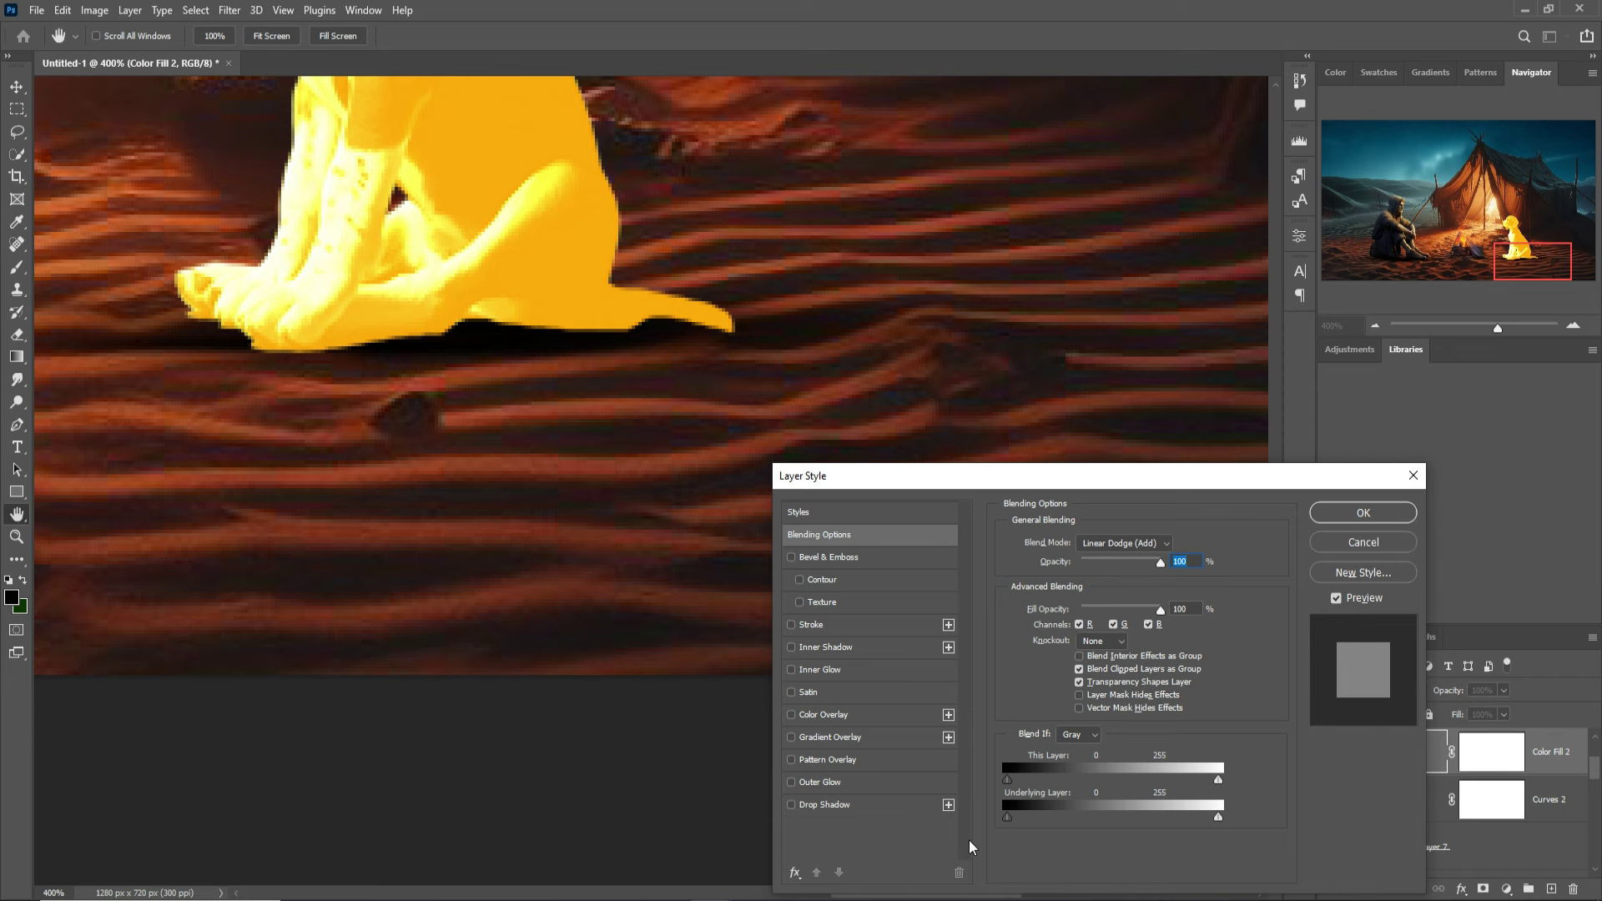
{"action": "key", "text": "alt"}
{"action": "left_click_drag", "start_coordinate": [1010, 818], "coordinate": [1020, 816]}
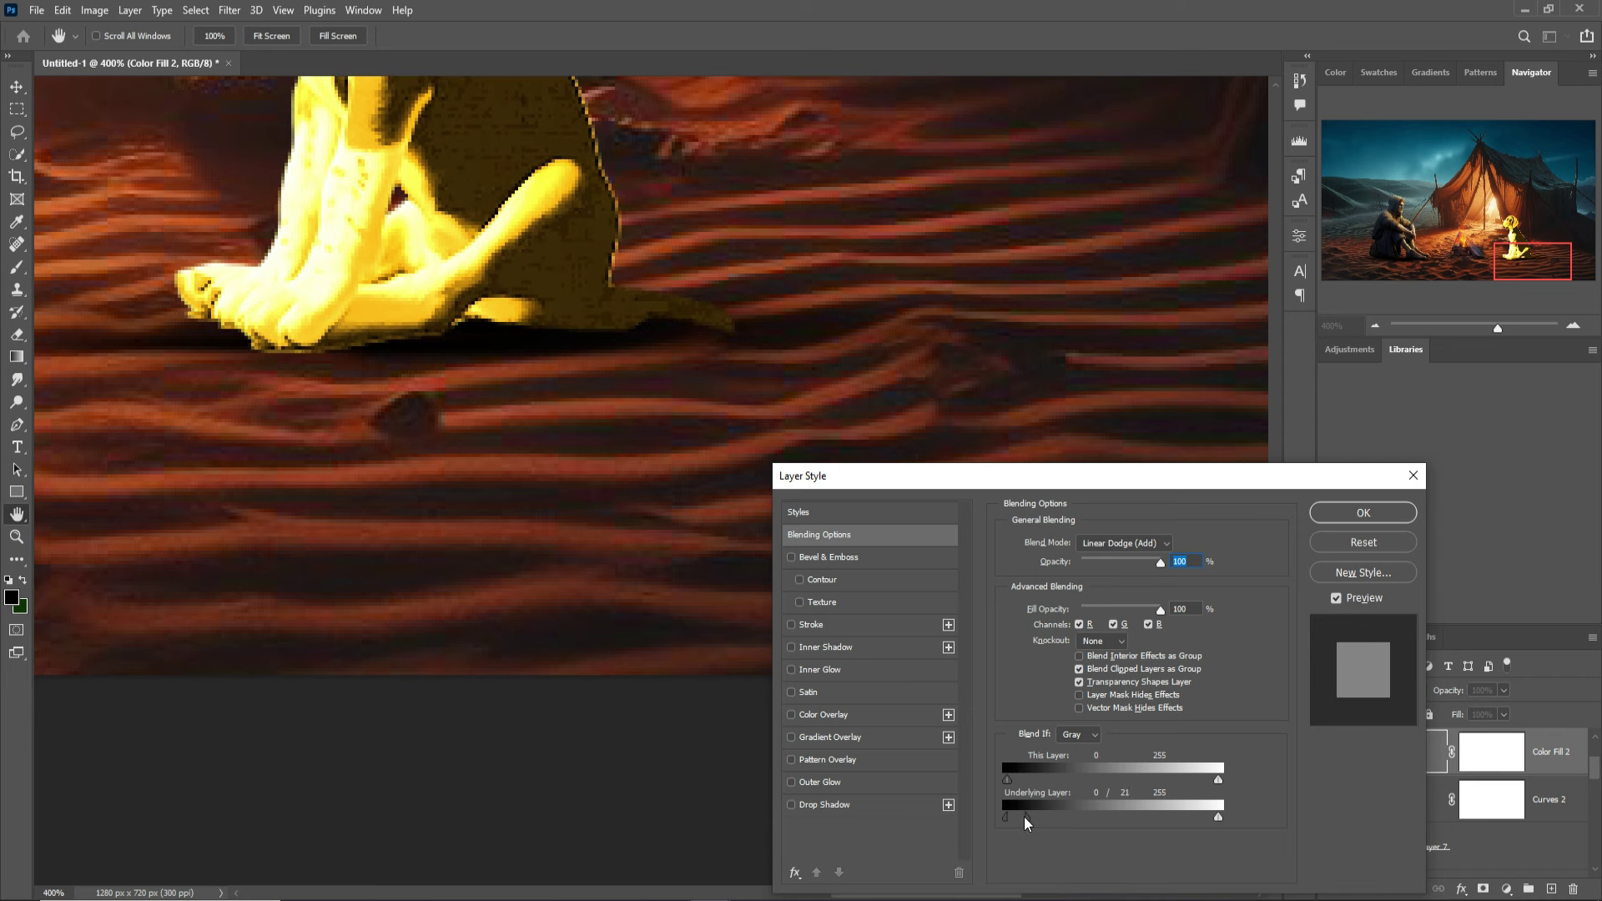
{"action": "left_click", "coordinate": [1350, 514]}
Refine the fill colour to orange fe9002
{"action": "double_click", "coordinate": [1418, 755]}
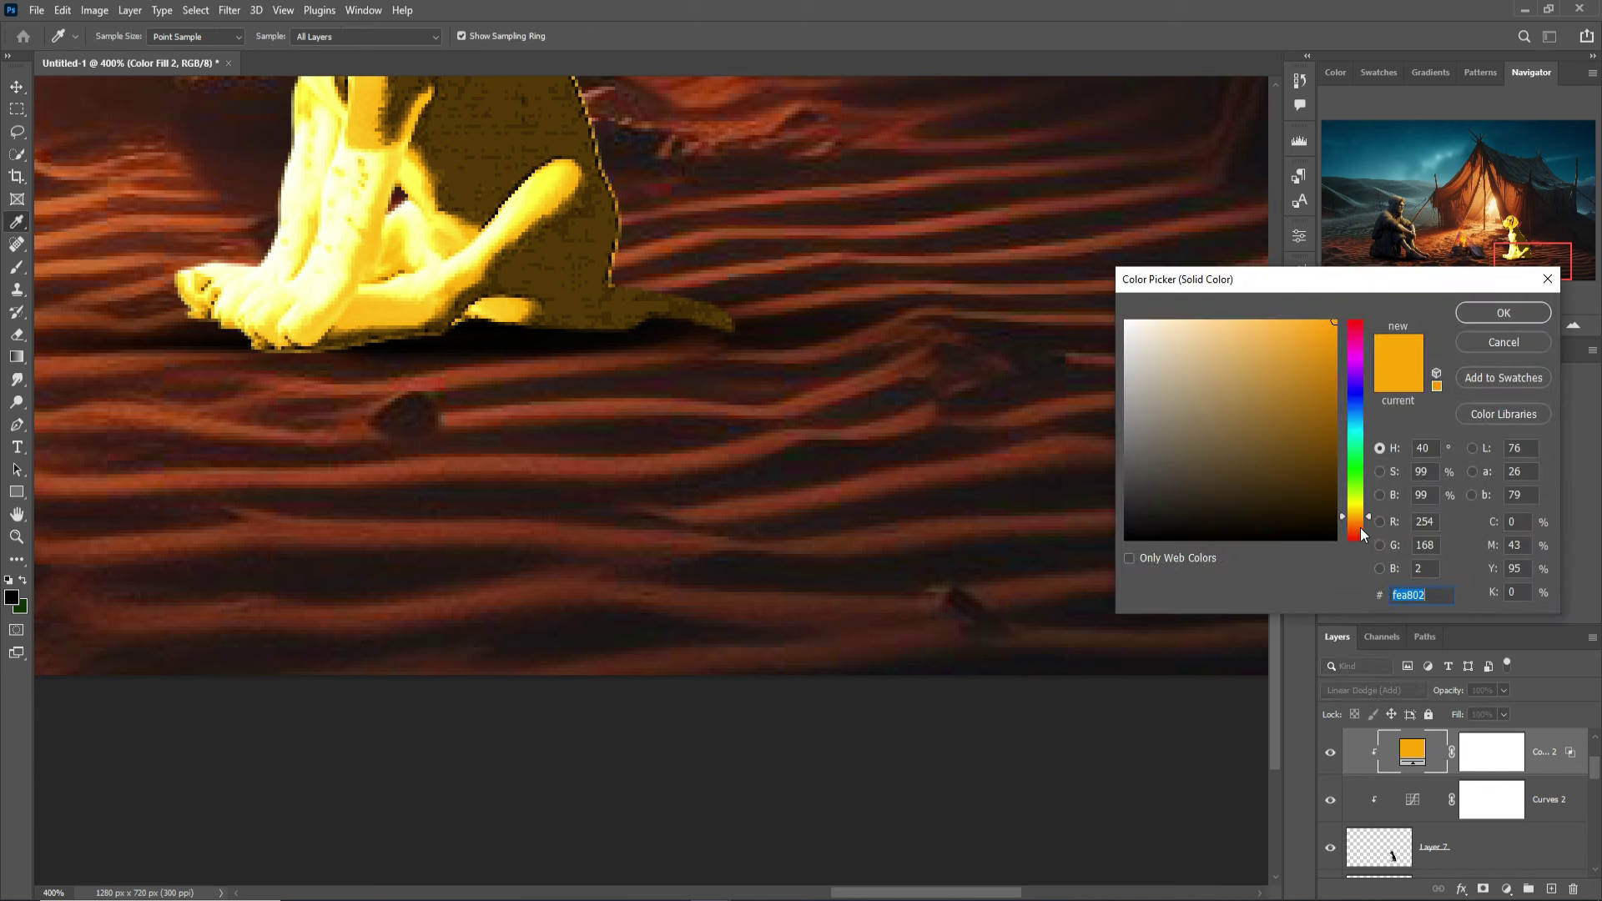
{"action": "left_click_drag", "start_coordinate": [1368, 517], "coordinate": [1368, 520]}
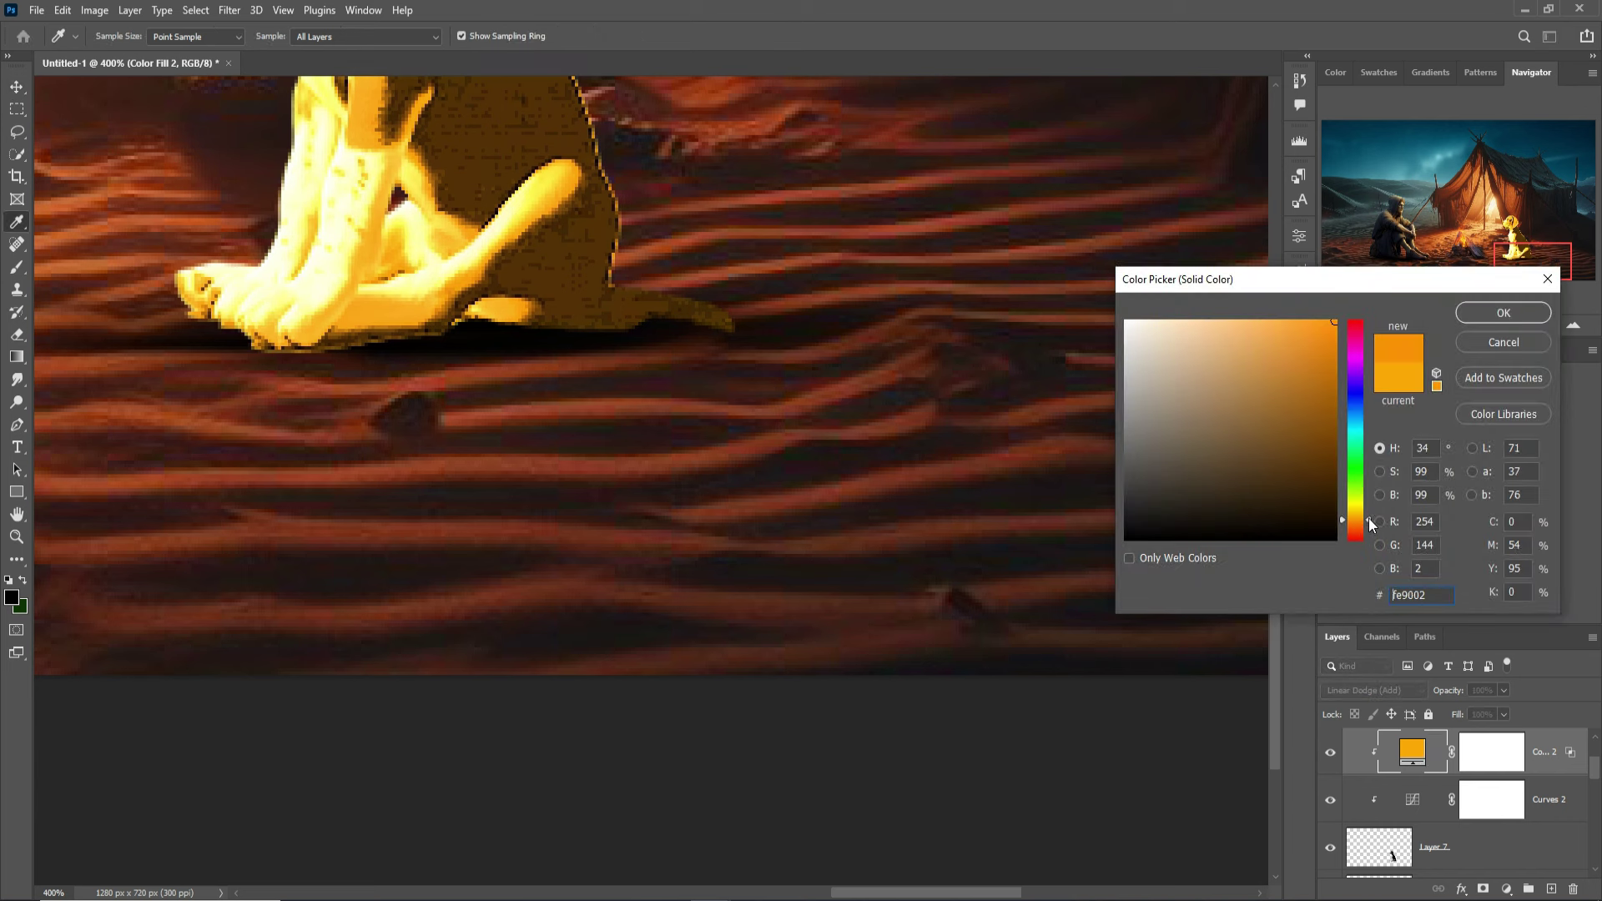
{"action": "left_click", "coordinate": [1502, 314]}
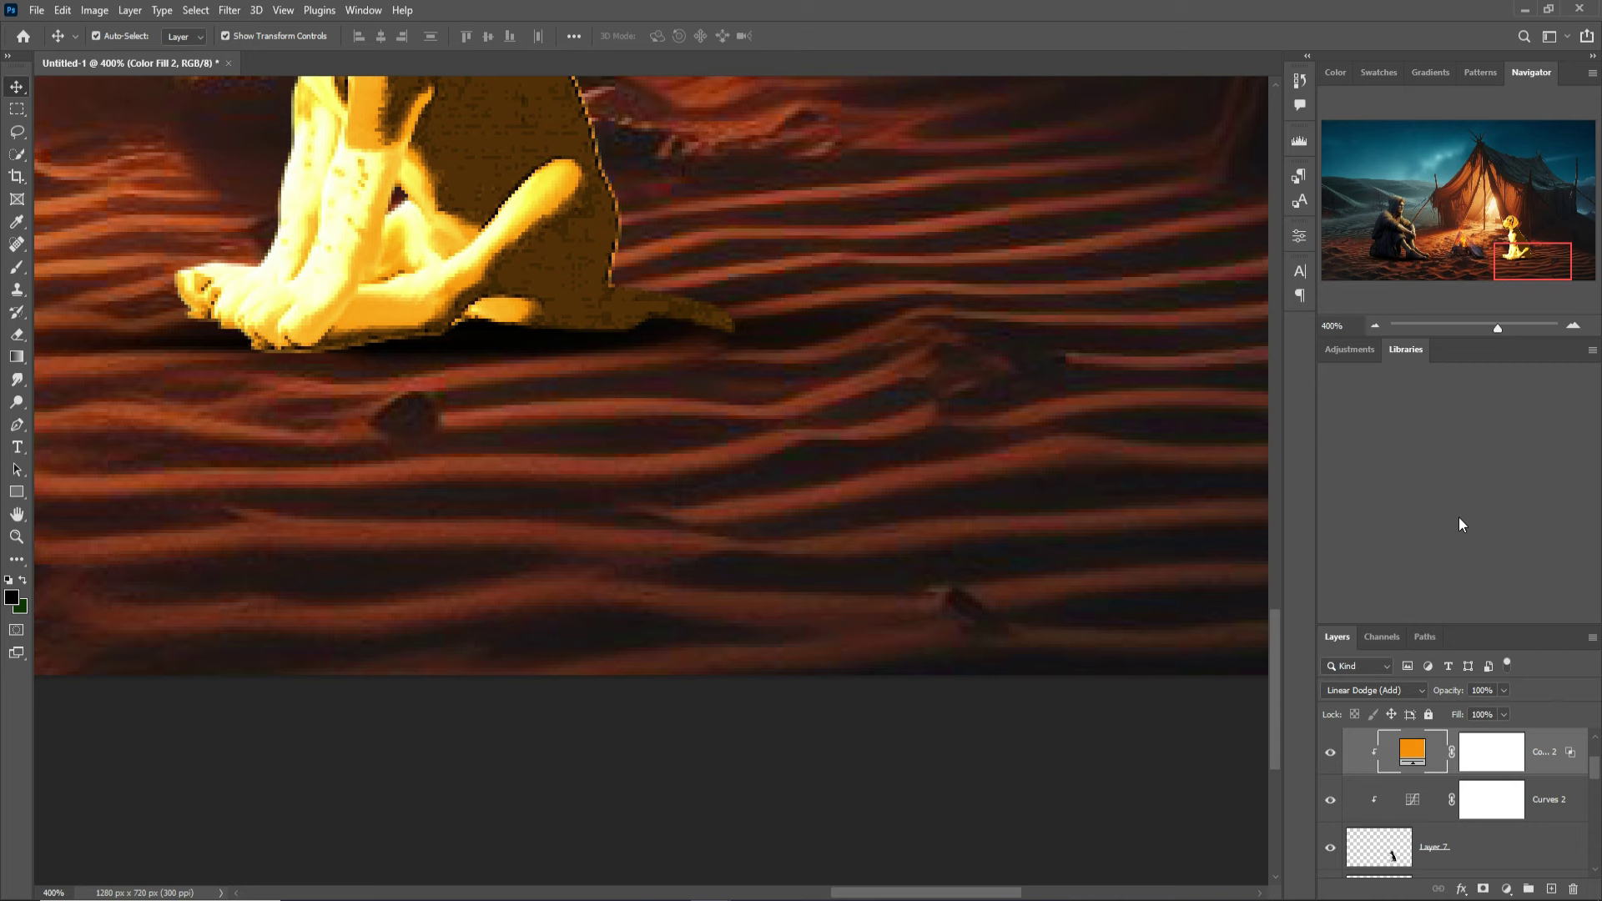
{"action": "left_click", "coordinate": [1502, 751]}
Invert the fill mask and paint white rim glow along the dog's head, neck and ear
{"action": "key", "text": "ctrl+i"}
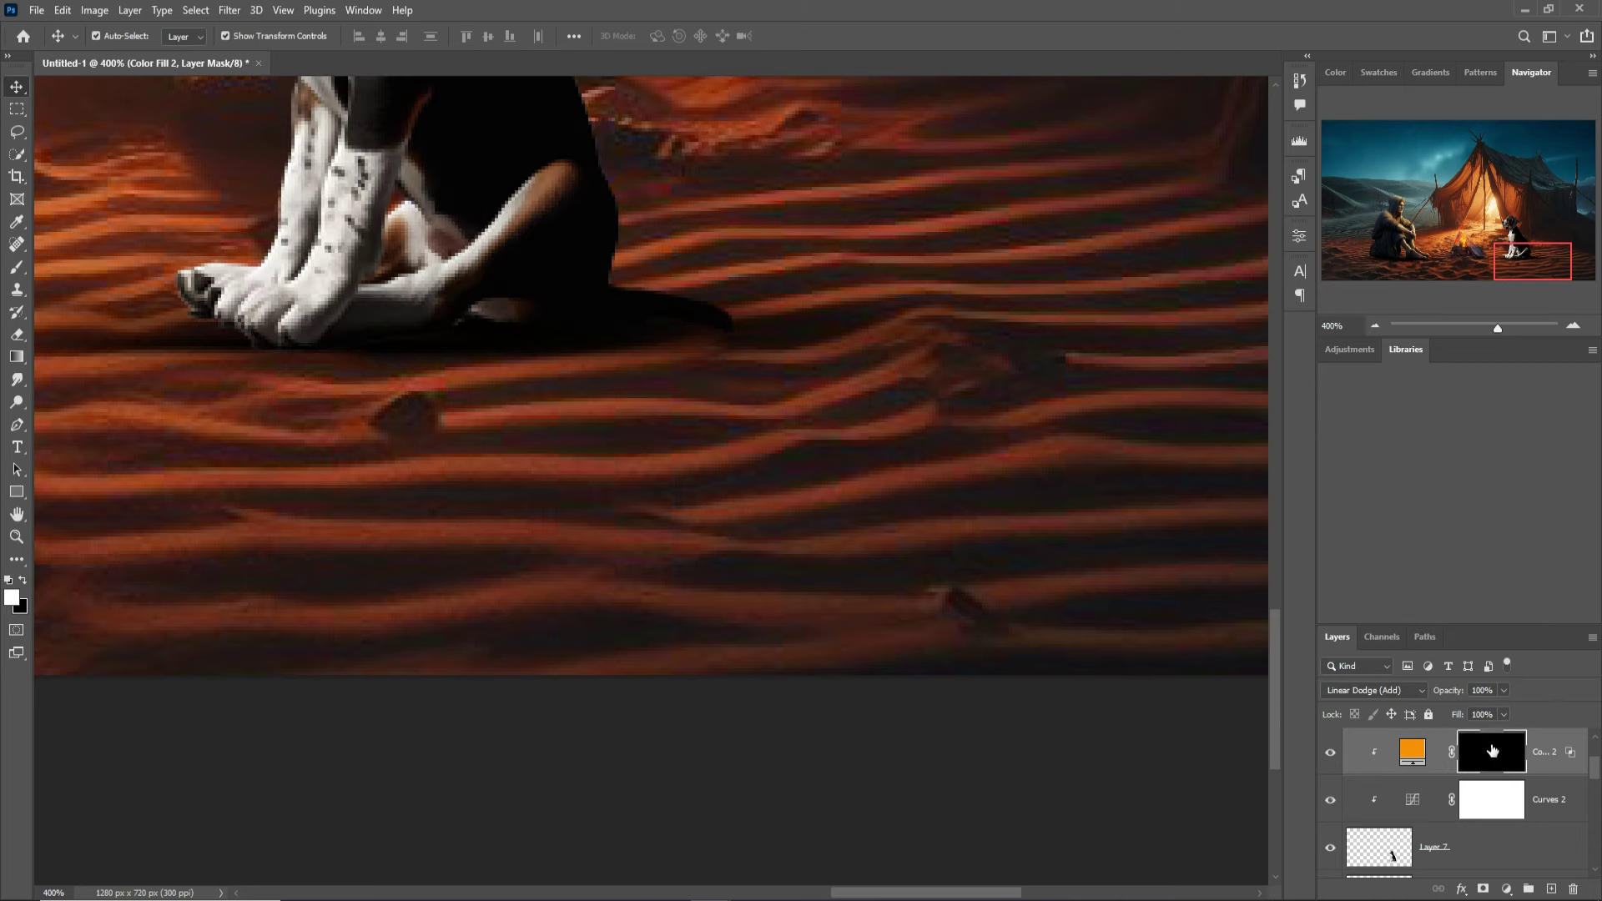
{"action": "left_click", "coordinate": [17, 269]}
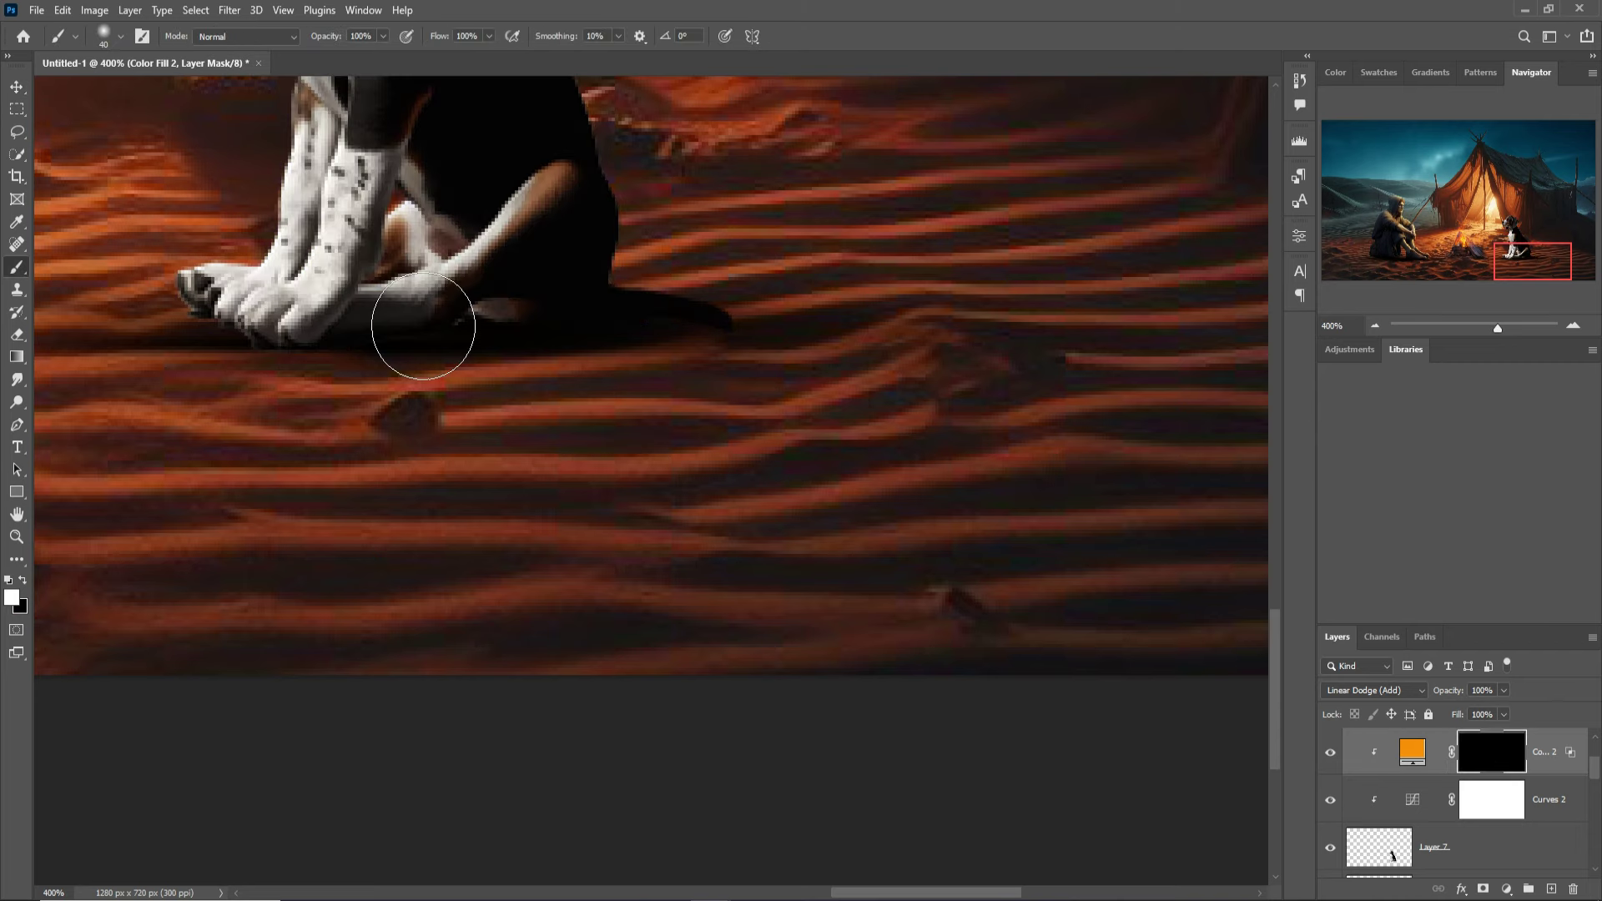
{"action": "left_click_drag", "start_coordinate": [334, 213], "coordinate": [544, 755]}
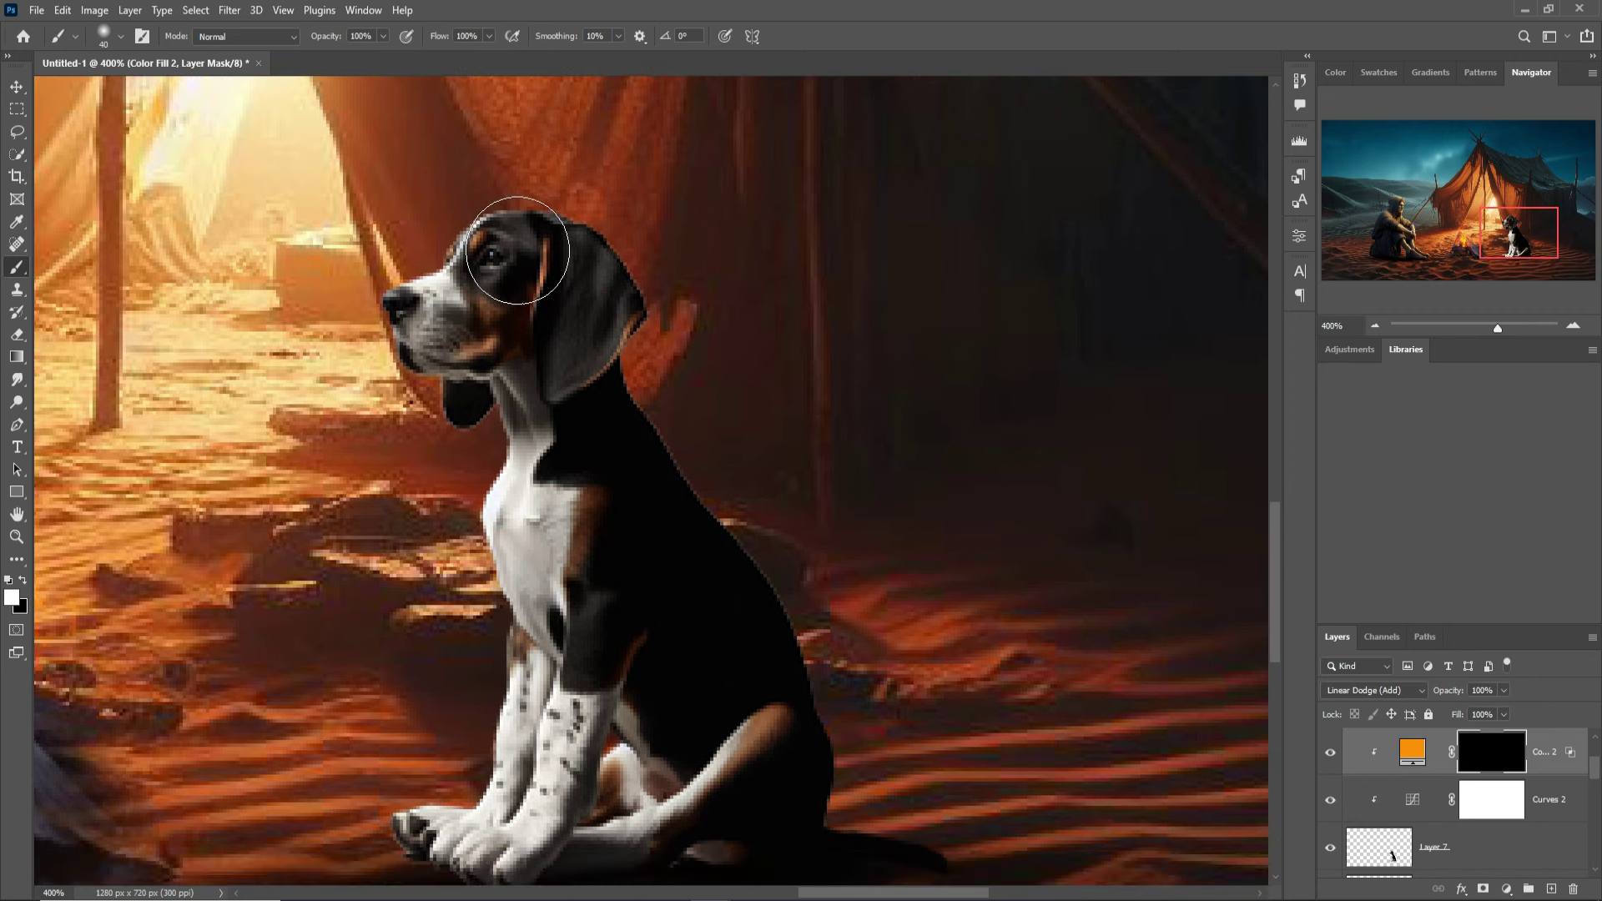
{"action": "key", "text": "bracketleft"}
{"action": "key", "text": "bracketleft"}
{"action": "key", "text": "bracketleft"}
{"action": "mouse_move", "coordinate": [486, 219]}
{"action": "left_mouse_down"}
{"action": "mouse_move", "coordinate": [392, 280]}
{"action": "mouse_move", "coordinate": [616, 225]}
{"action": "mouse_move", "coordinate": [644, 302]}
{"action": "left_mouse_up"}
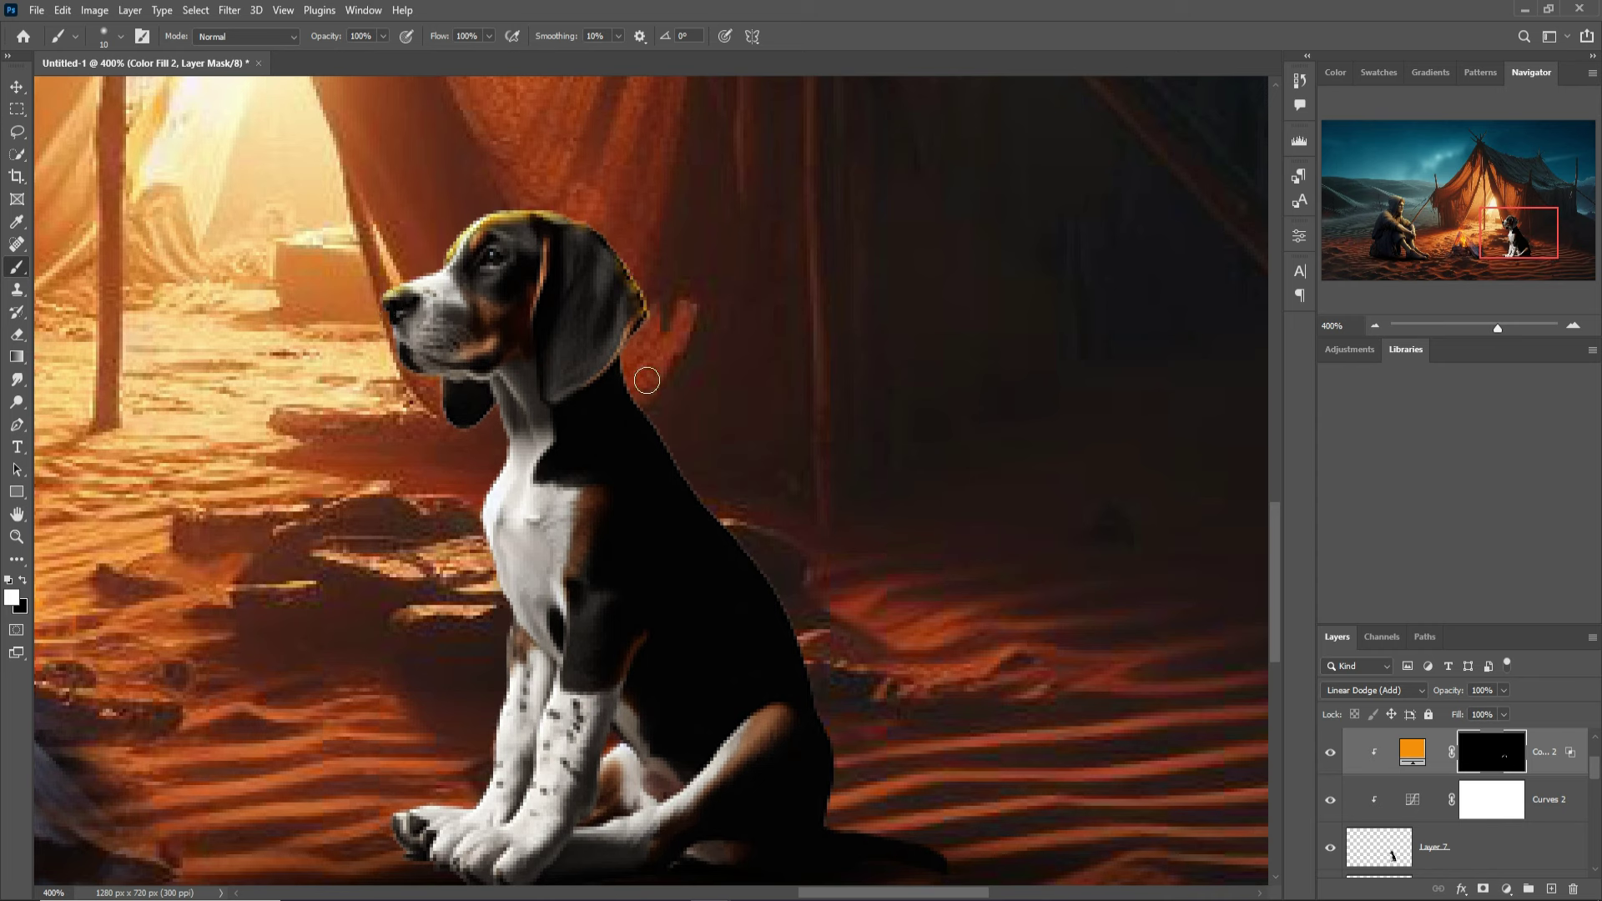
{"action": "mouse_move", "coordinate": [636, 374]}
{"action": "left_mouse_down"}
{"action": "mouse_move", "coordinate": [684, 463]}
{"action": "mouse_move", "coordinate": [643, 393]}
{"action": "mouse_move", "coordinate": [652, 455]}
{"action": "mouse_move", "coordinate": [668, 436]}
{"action": "mouse_move", "coordinate": [800, 592]}
{"action": "mouse_move", "coordinate": [751, 543]}
{"action": "mouse_move", "coordinate": [829, 672]}
{"action": "mouse_move", "coordinate": [814, 637]}
{"action": "mouse_move", "coordinate": [862, 757]}
{"action": "mouse_move", "coordinate": [848, 830]}
{"action": "mouse_move", "coordinate": [852, 811]}
{"action": "left_mouse_up"}
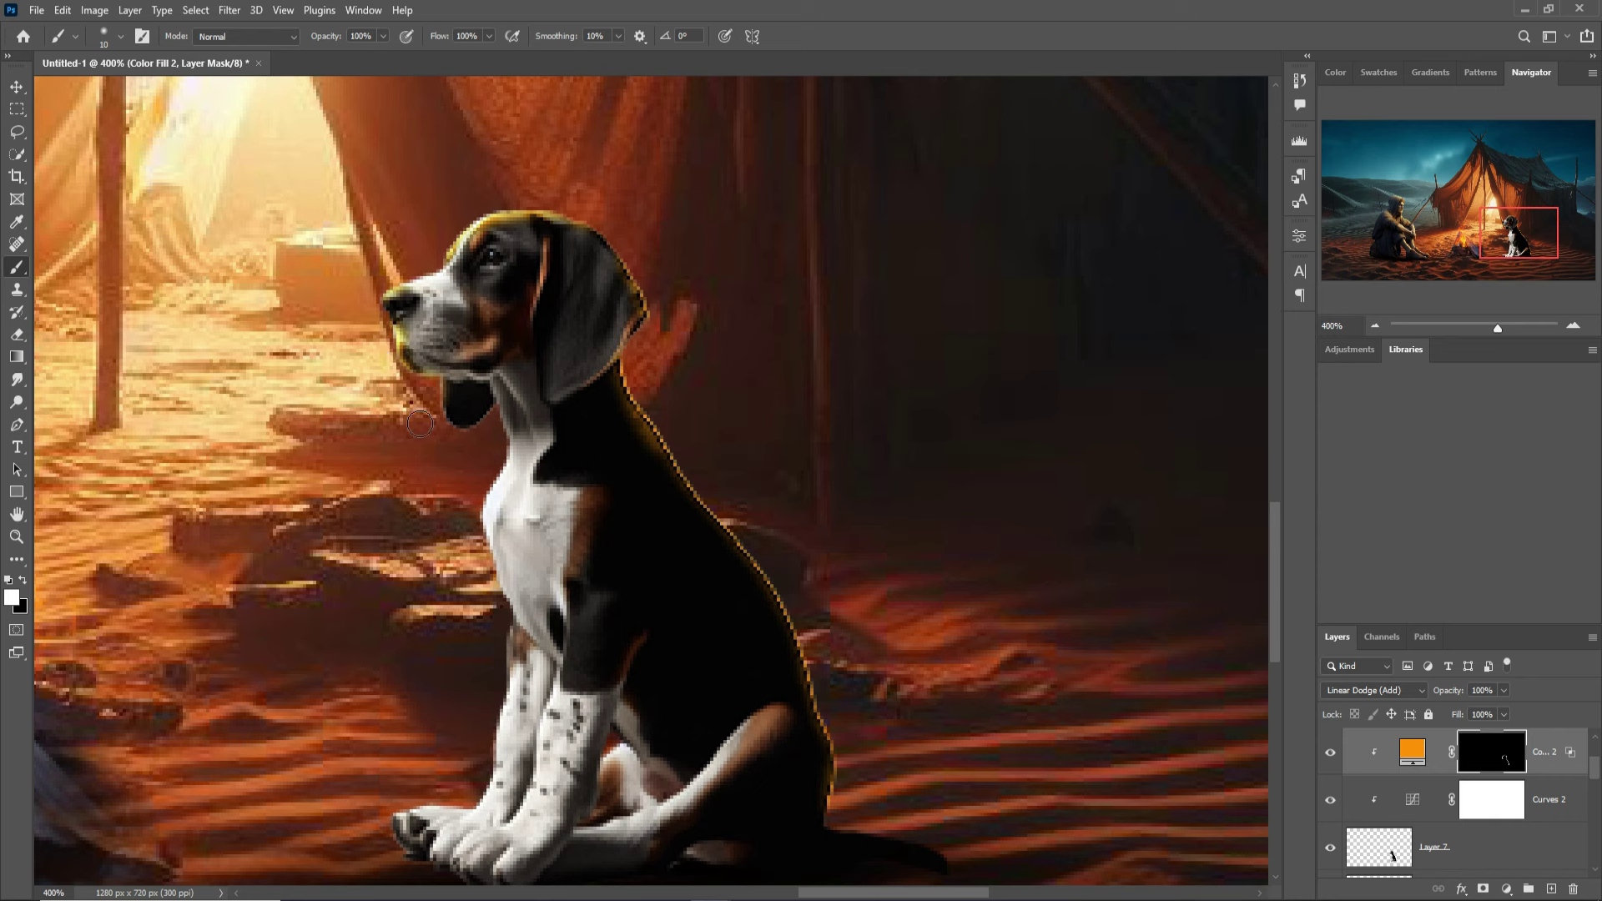
{"action": "mouse_move", "coordinate": [450, 422]}
{"action": "left_mouse_down"}
{"action": "mouse_move", "coordinate": [508, 435]}
{"action": "mouse_move", "coordinate": [477, 397]}
{"action": "left_mouse_up"}
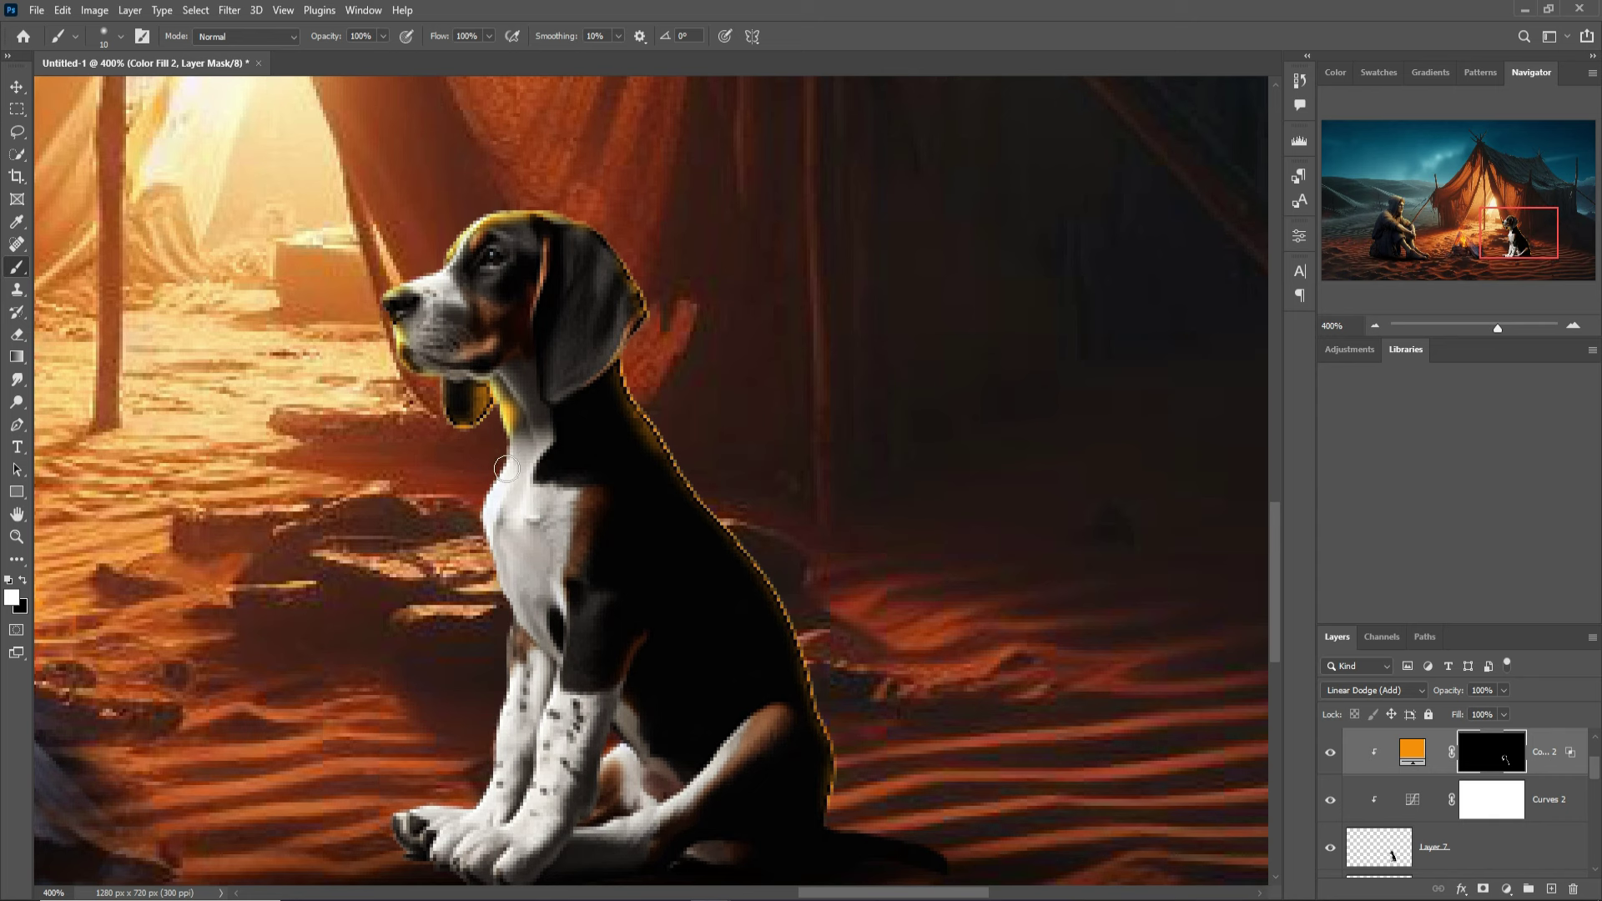
Add glow down the dog's chest edge, masking it off the neck and upper front leg
{"action": "left_click", "coordinate": [23, 581]}
{"action": "left_click_drag", "start_coordinate": [479, 400], "coordinate": [492, 408]}
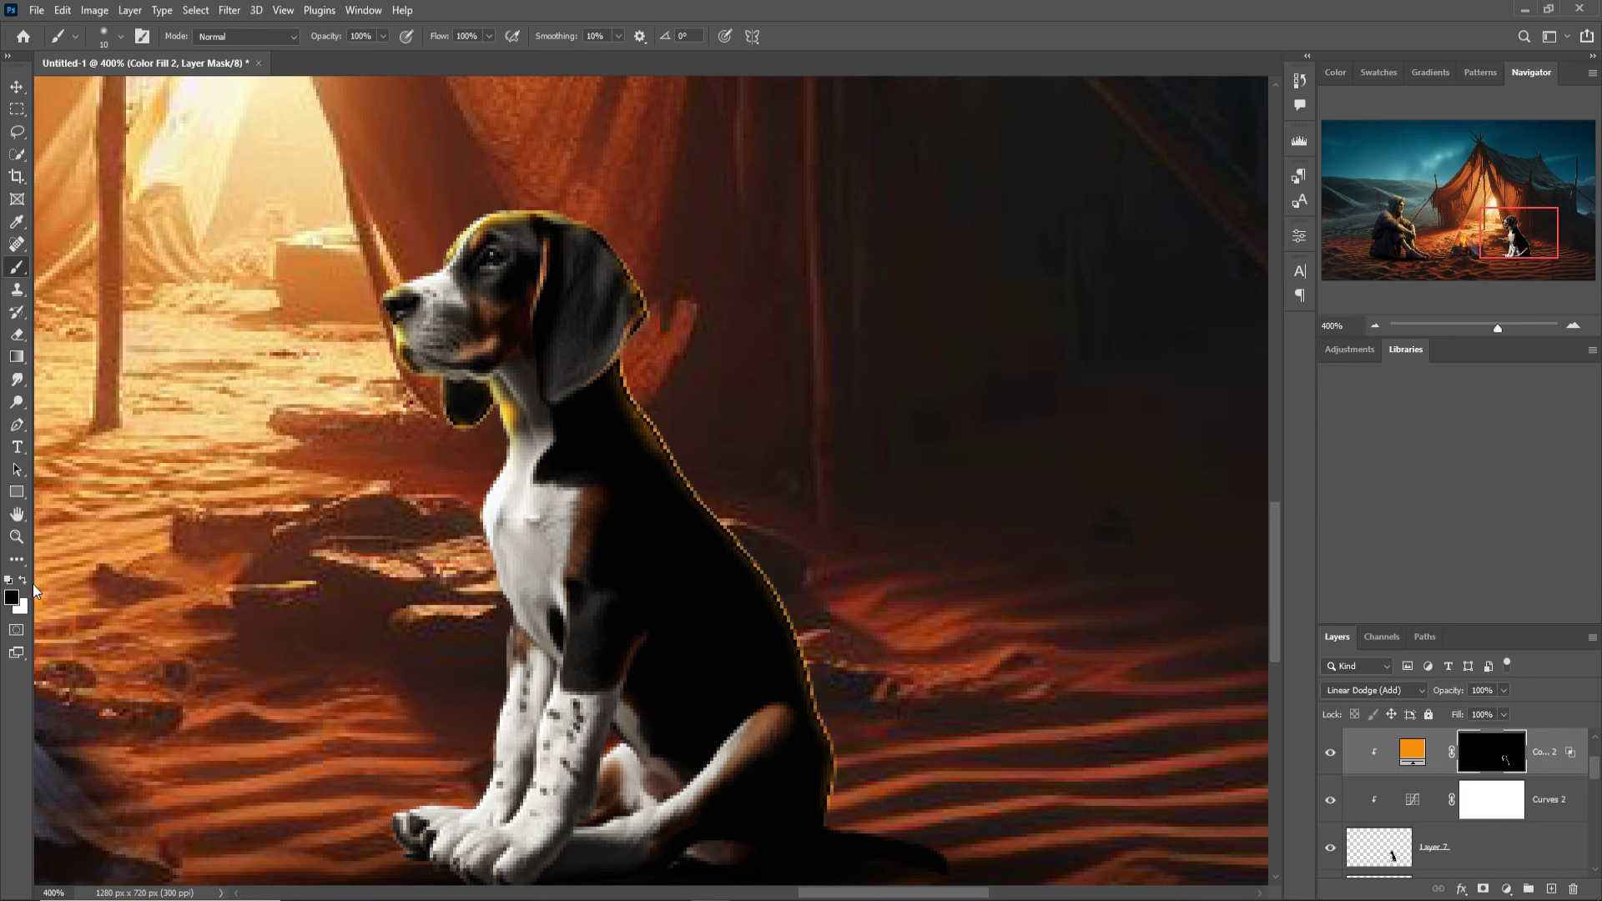
{"action": "left_click", "coordinate": [23, 581]}
{"action": "mouse_move", "coordinate": [483, 511]}
{"action": "left_mouse_down"}
{"action": "mouse_move", "coordinate": [507, 661]}
{"action": "mouse_move", "coordinate": [441, 812]}
{"action": "left_mouse_up"}
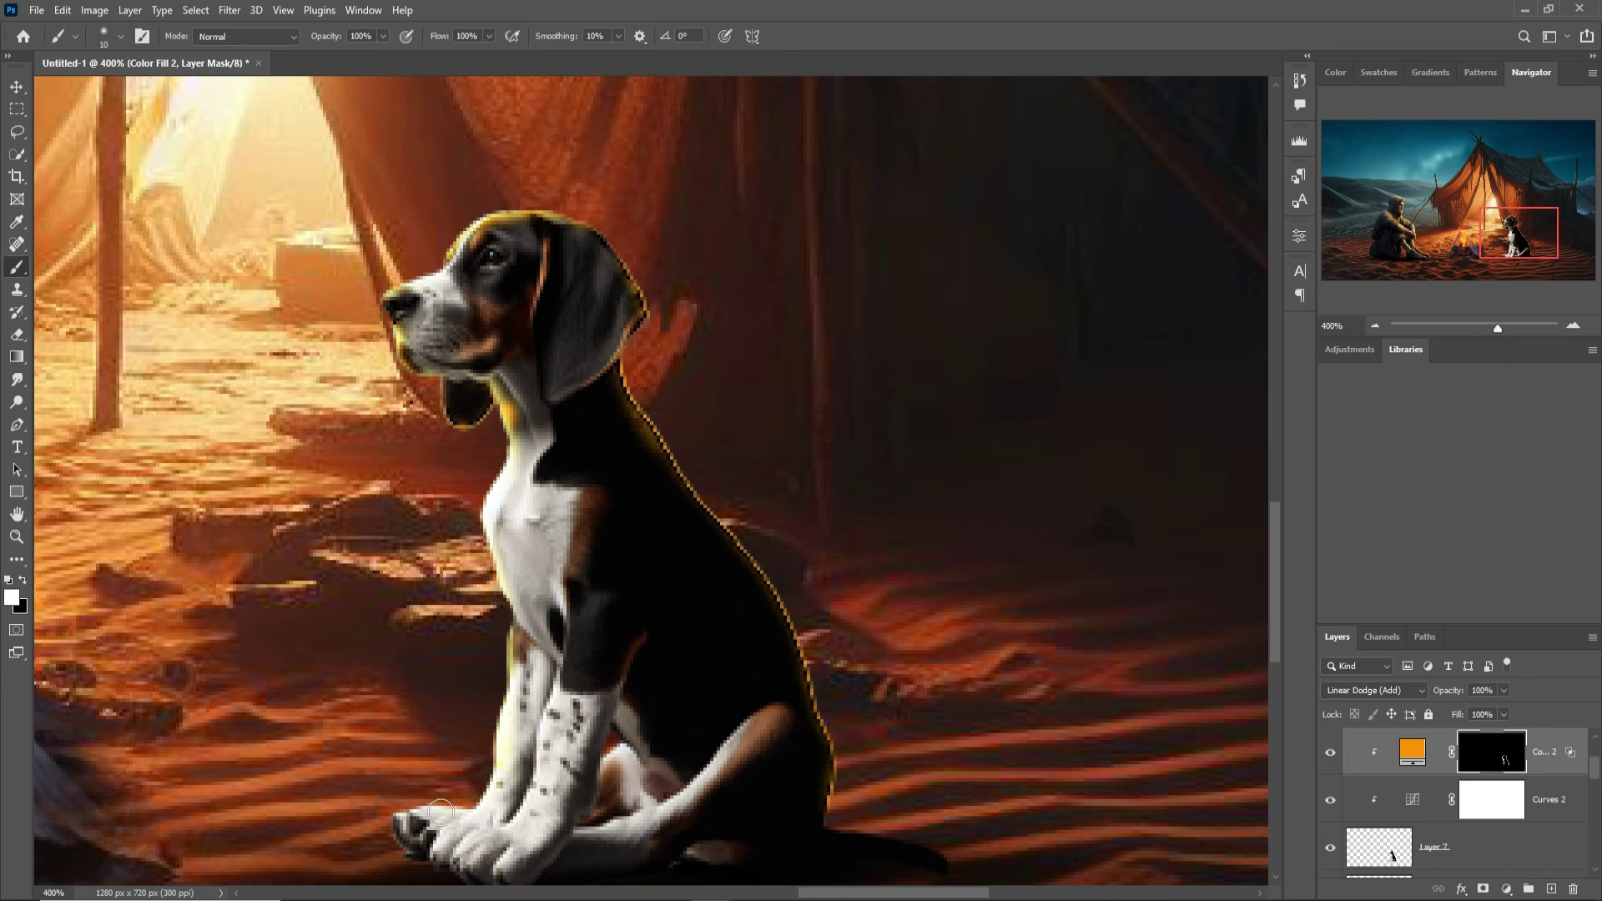
{"action": "mouse_move", "coordinate": [564, 698]}
{"action": "left_mouse_down"}
{"action": "mouse_move", "coordinate": [560, 736]}
{"action": "mouse_move", "coordinate": [574, 721]}
{"action": "mouse_move", "coordinate": [497, 844]}
{"action": "left_mouse_up"}
{"action": "key", "text": "ctrl+z"}
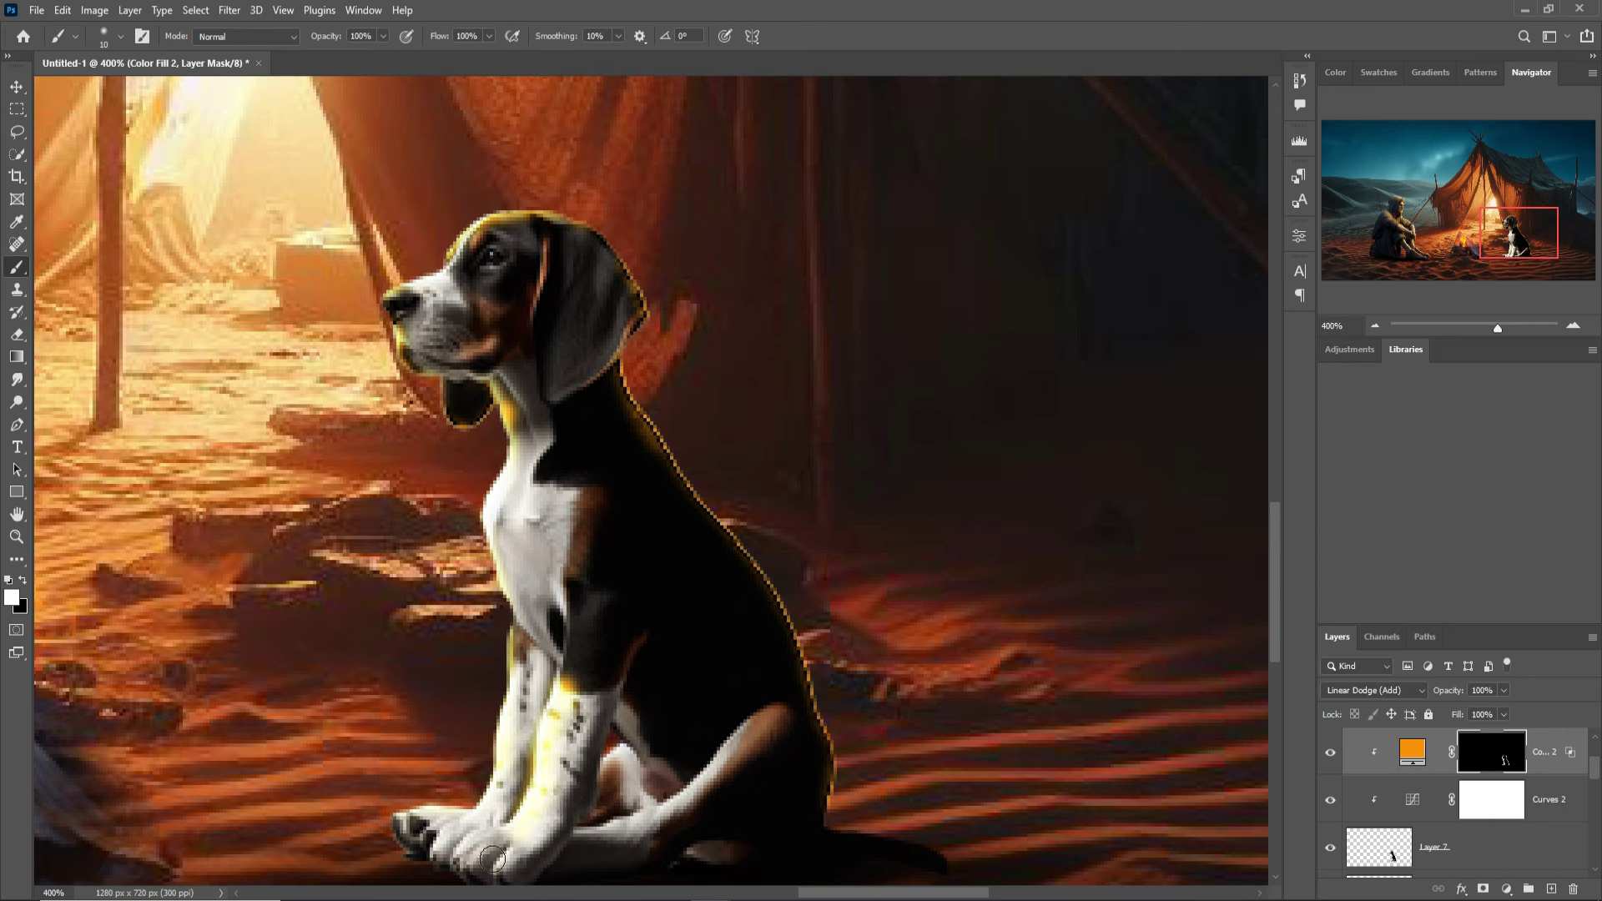
{"action": "left_click", "coordinate": [23, 580]}
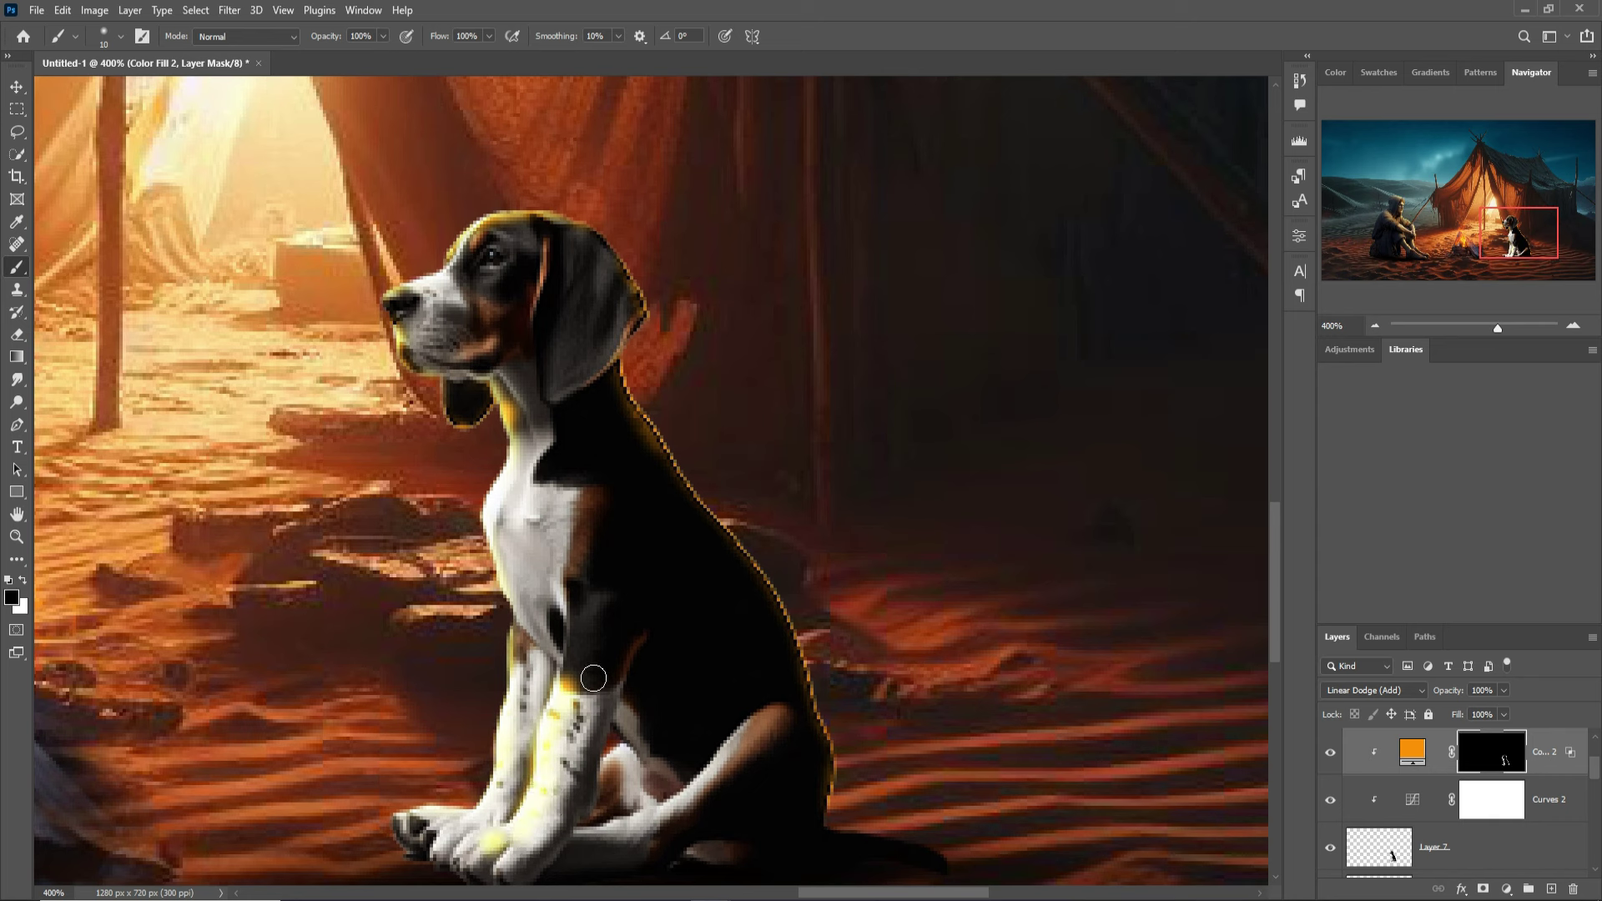
{"action": "mouse_move", "coordinate": [584, 674]}
{"action": "left_mouse_down"}
{"action": "mouse_move", "coordinate": [574, 762]}
{"action": "mouse_move", "coordinate": [481, 854]}
{"action": "left_mouse_up"}
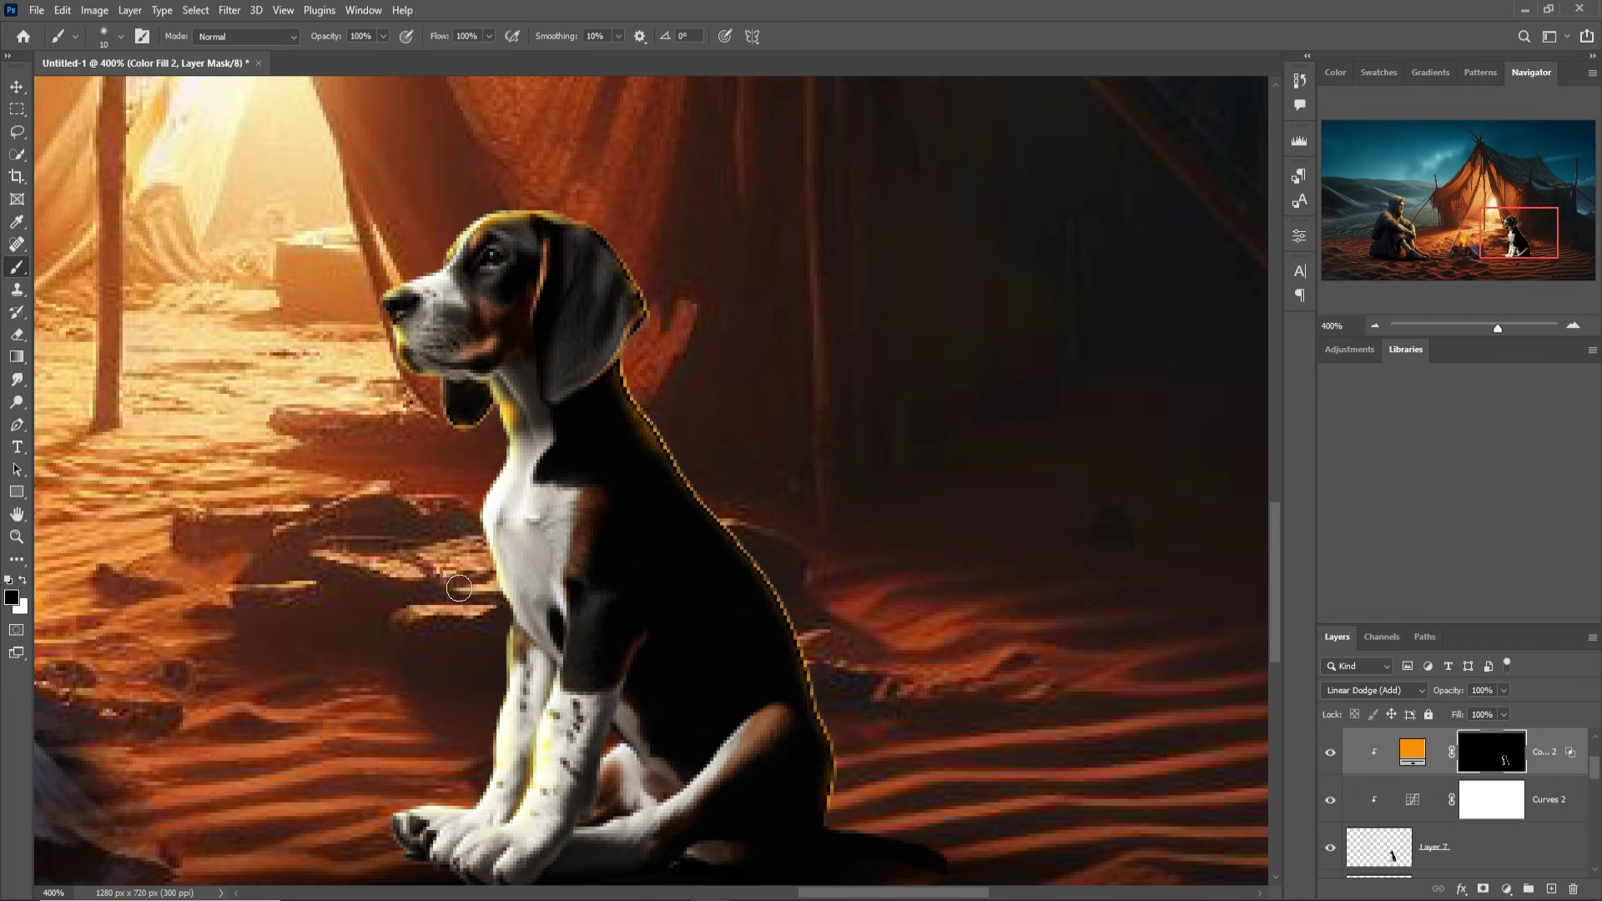
{"action": "left_click", "coordinate": [14, 91]}
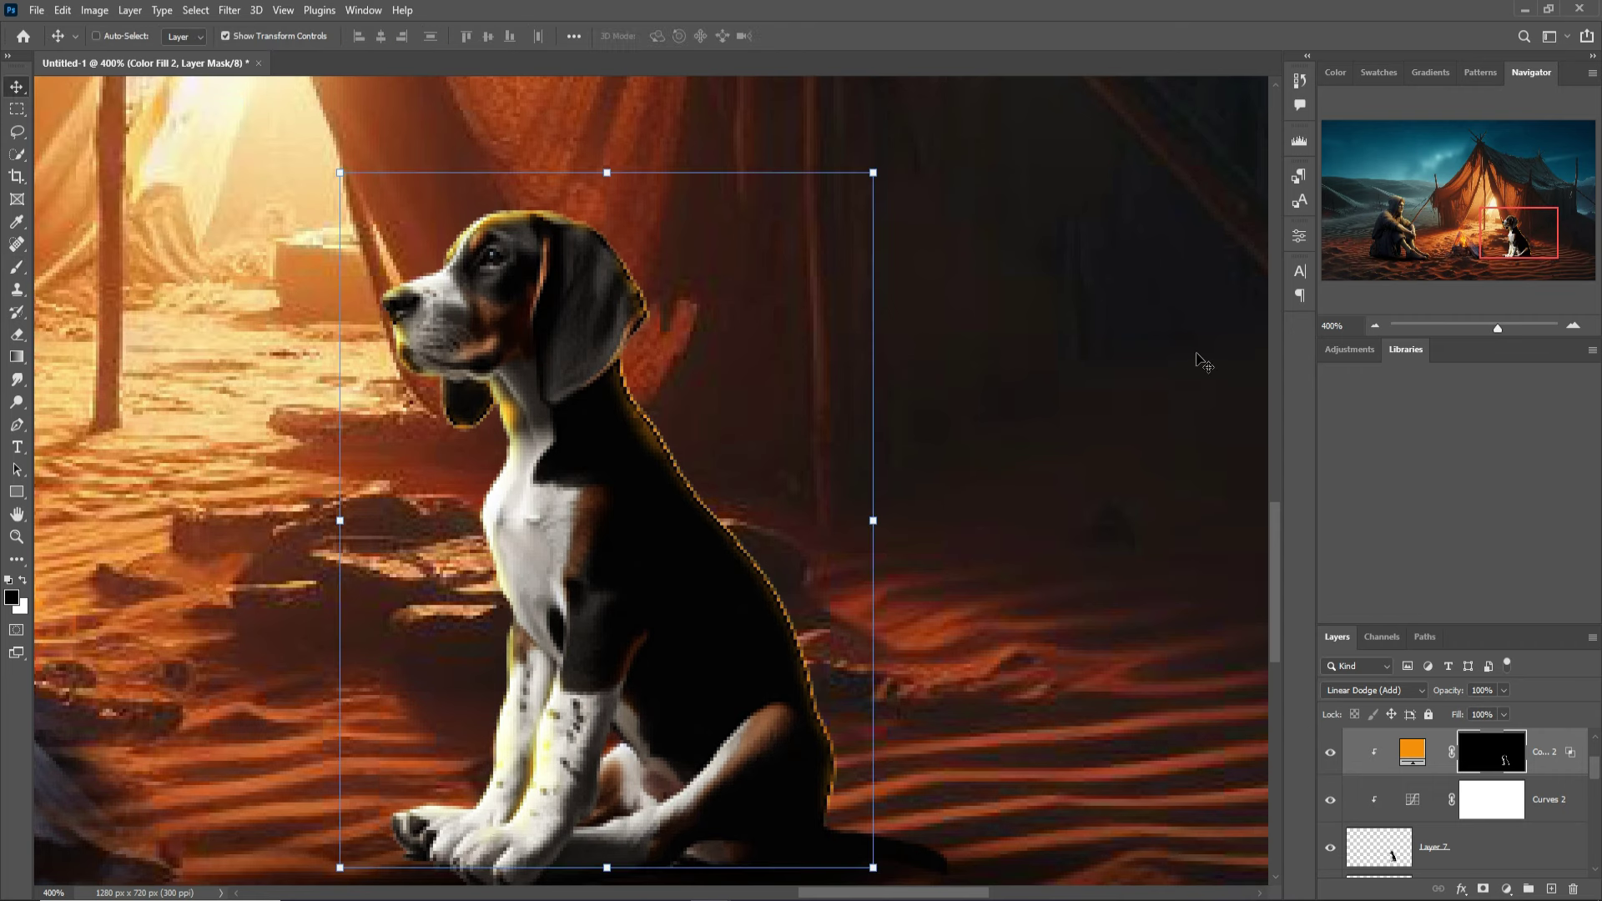
Add a new empty layer above the tent background, Layer 3
{"action": "key", "text": "ctrl+0"}
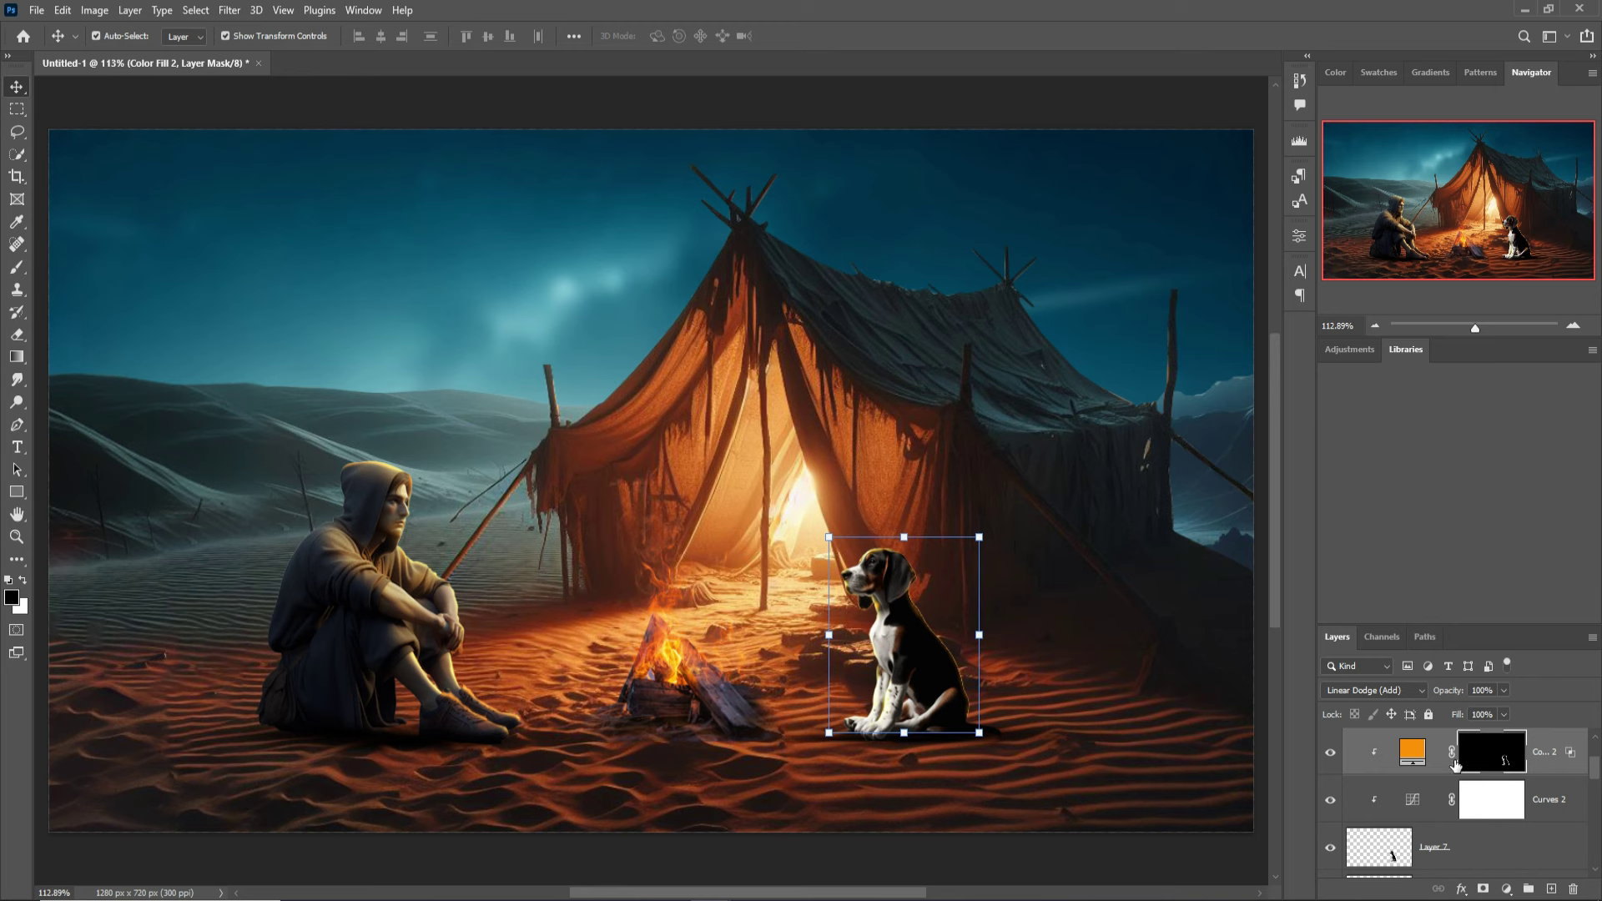
{"action": "scroll", "coordinate": [1555, 776], "scroll_direction": "down", "scroll_amount": 3}
{"action": "scroll", "coordinate": [1555, 797], "scroll_direction": "down", "scroll_amount": 2}
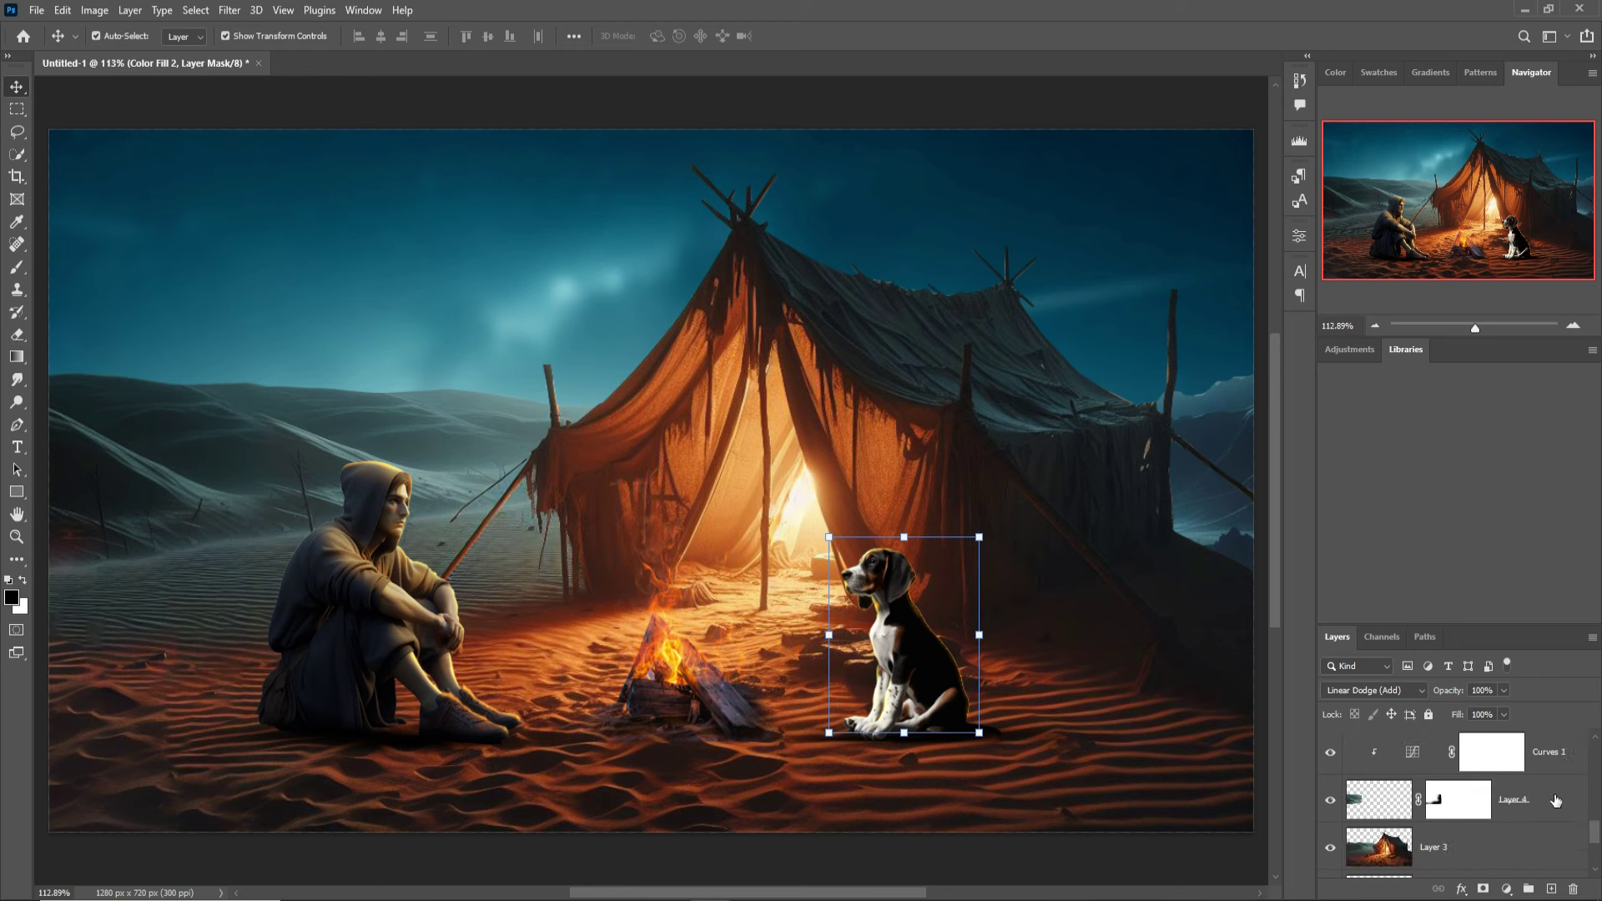
{"action": "left_click", "coordinate": [1523, 842]}
{"action": "left_click", "coordinate": [1551, 889]}
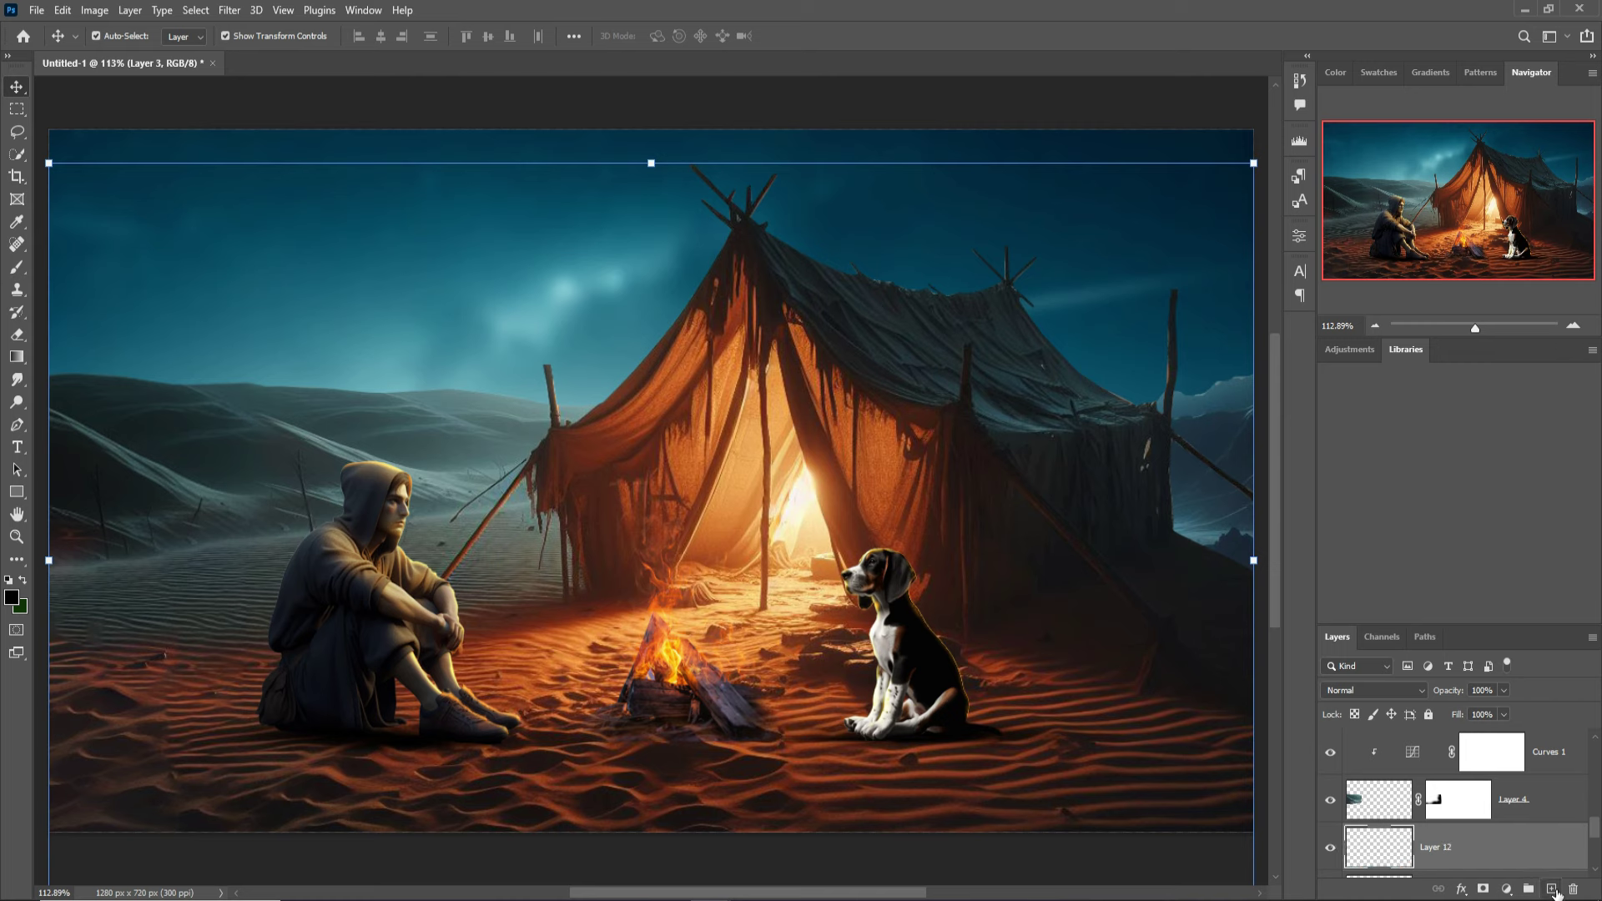
Paint a soft, bright yellow glow around the campfire with a 175 px brush
{"action": "left_click", "coordinate": [16, 269]}
{"action": "left_click", "coordinate": [16, 221]}
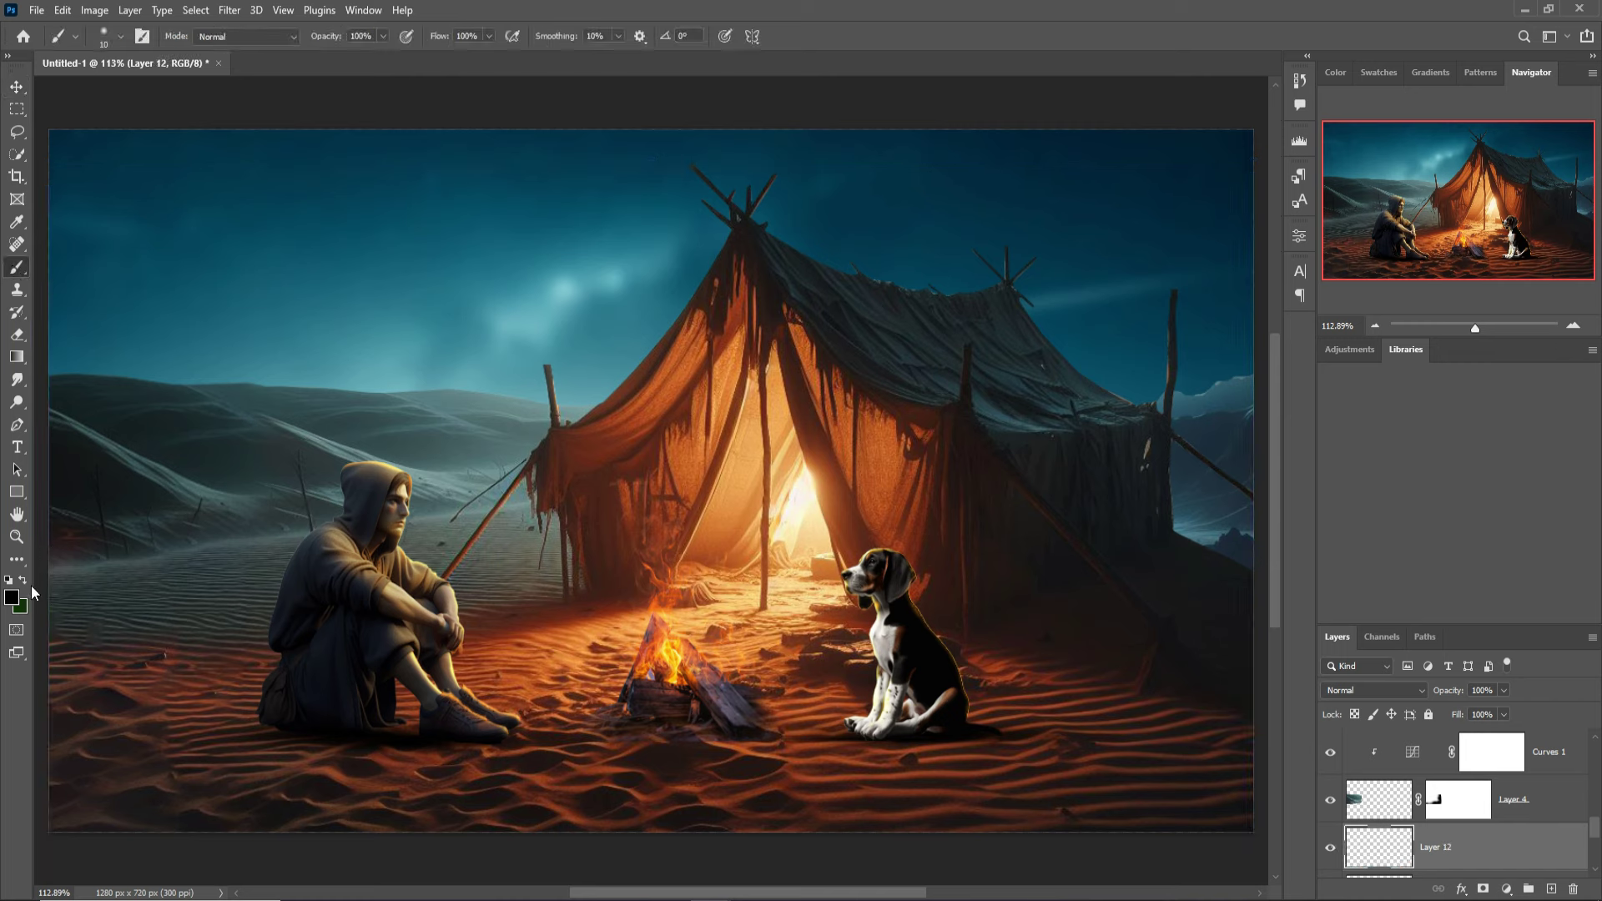
{"action": "left_click", "coordinate": [13, 597]}
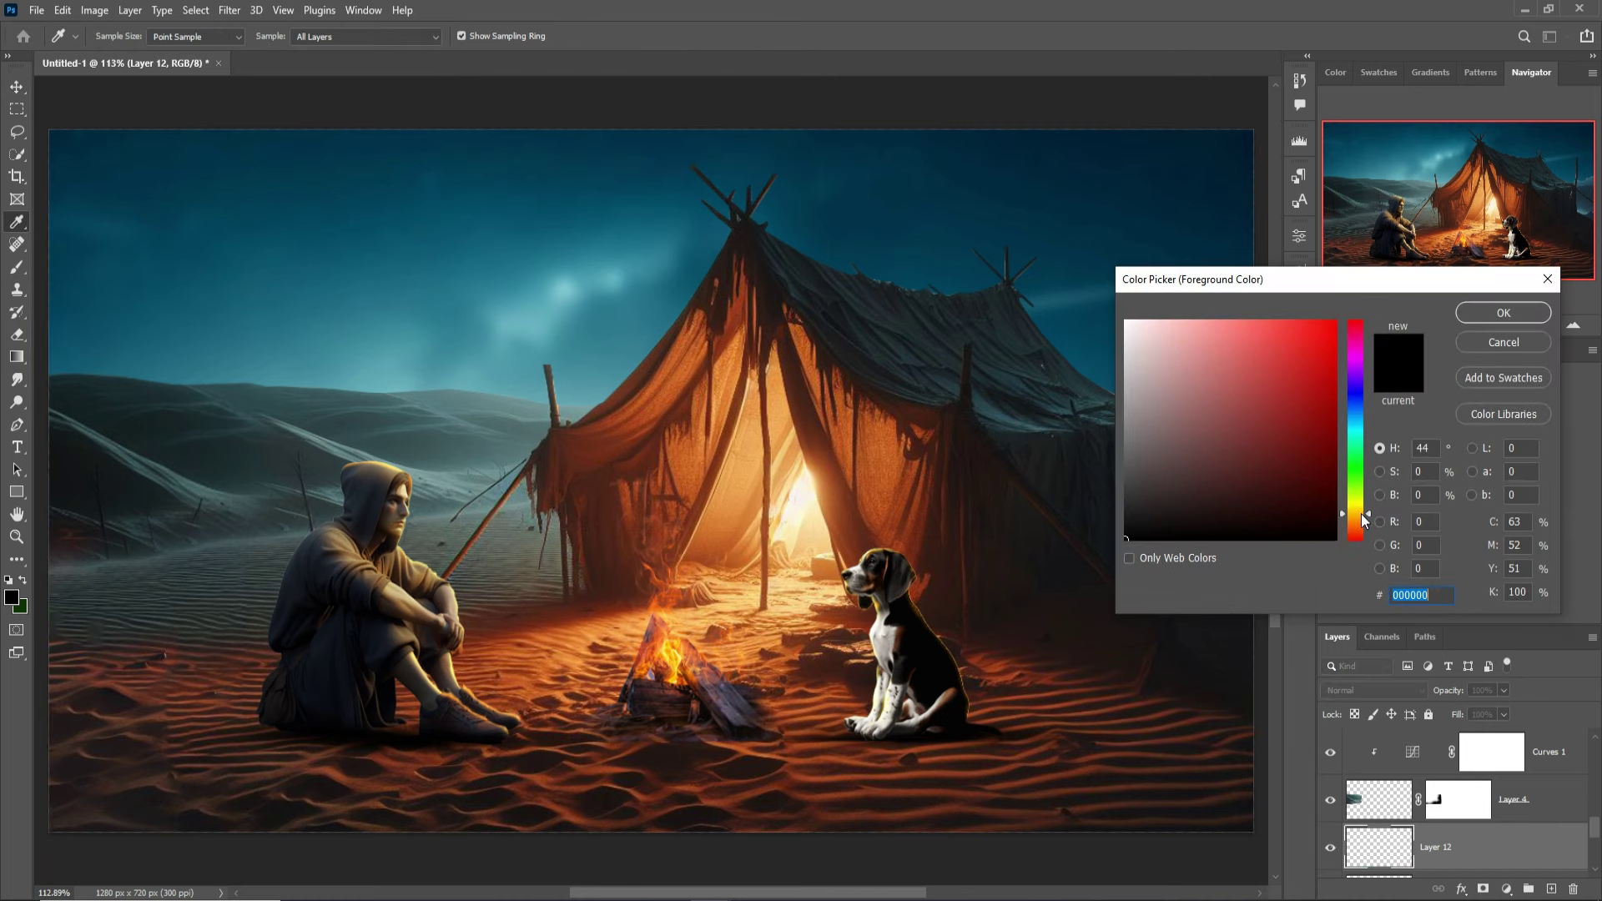
{"action": "left_click", "coordinate": [1360, 513]}
{"action": "left_click", "coordinate": [1340, 331]}
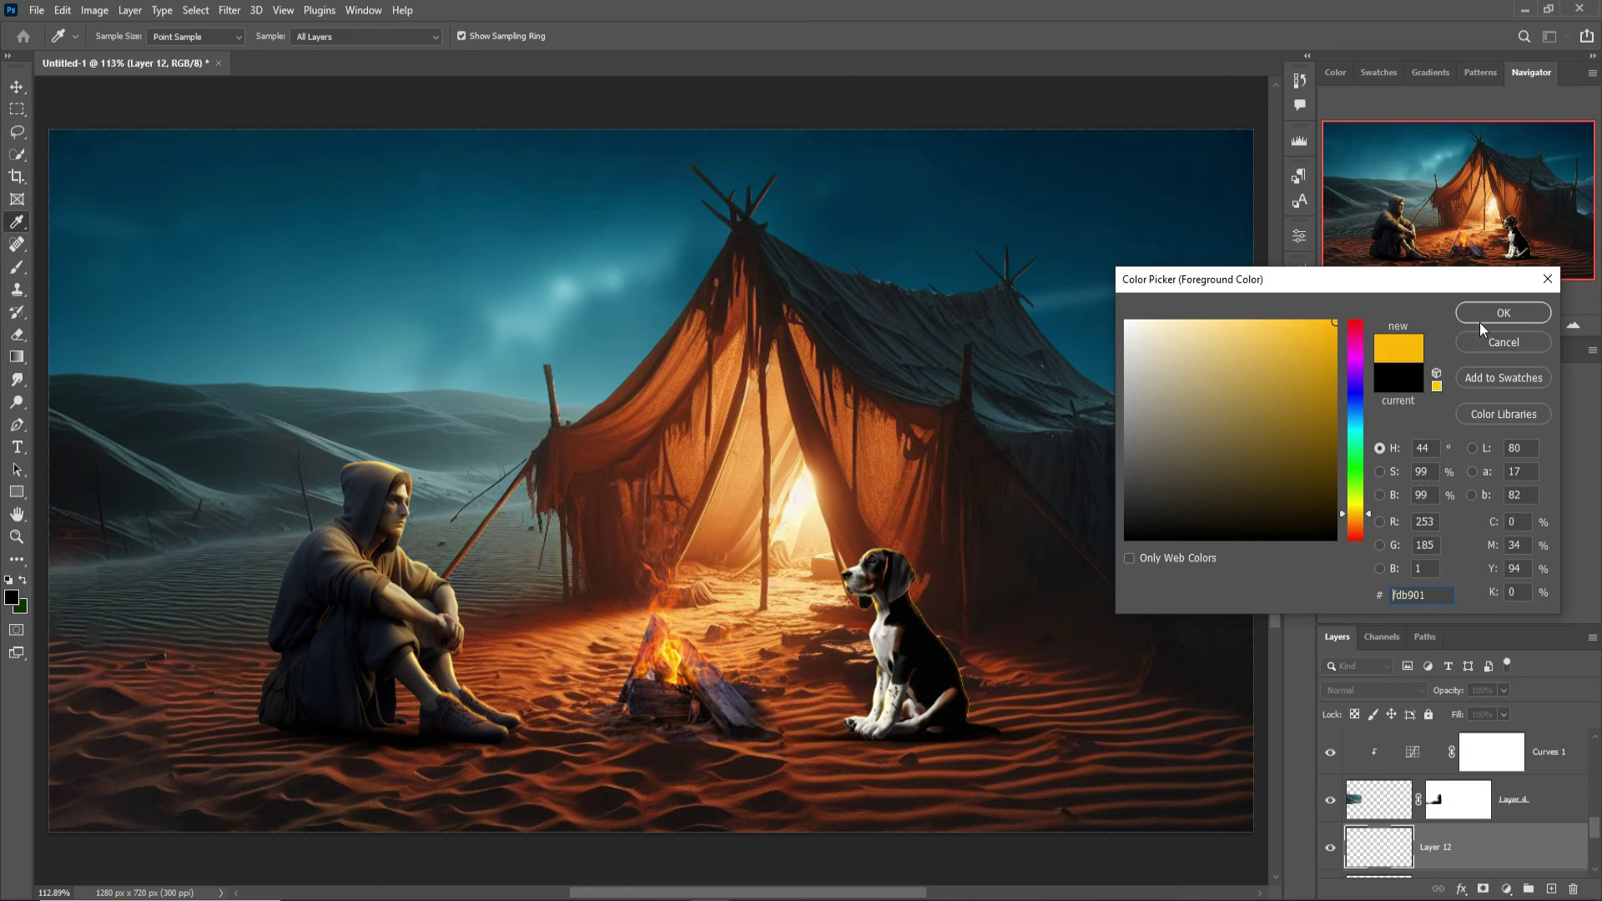
{"action": "left_click", "coordinate": [1501, 313]}
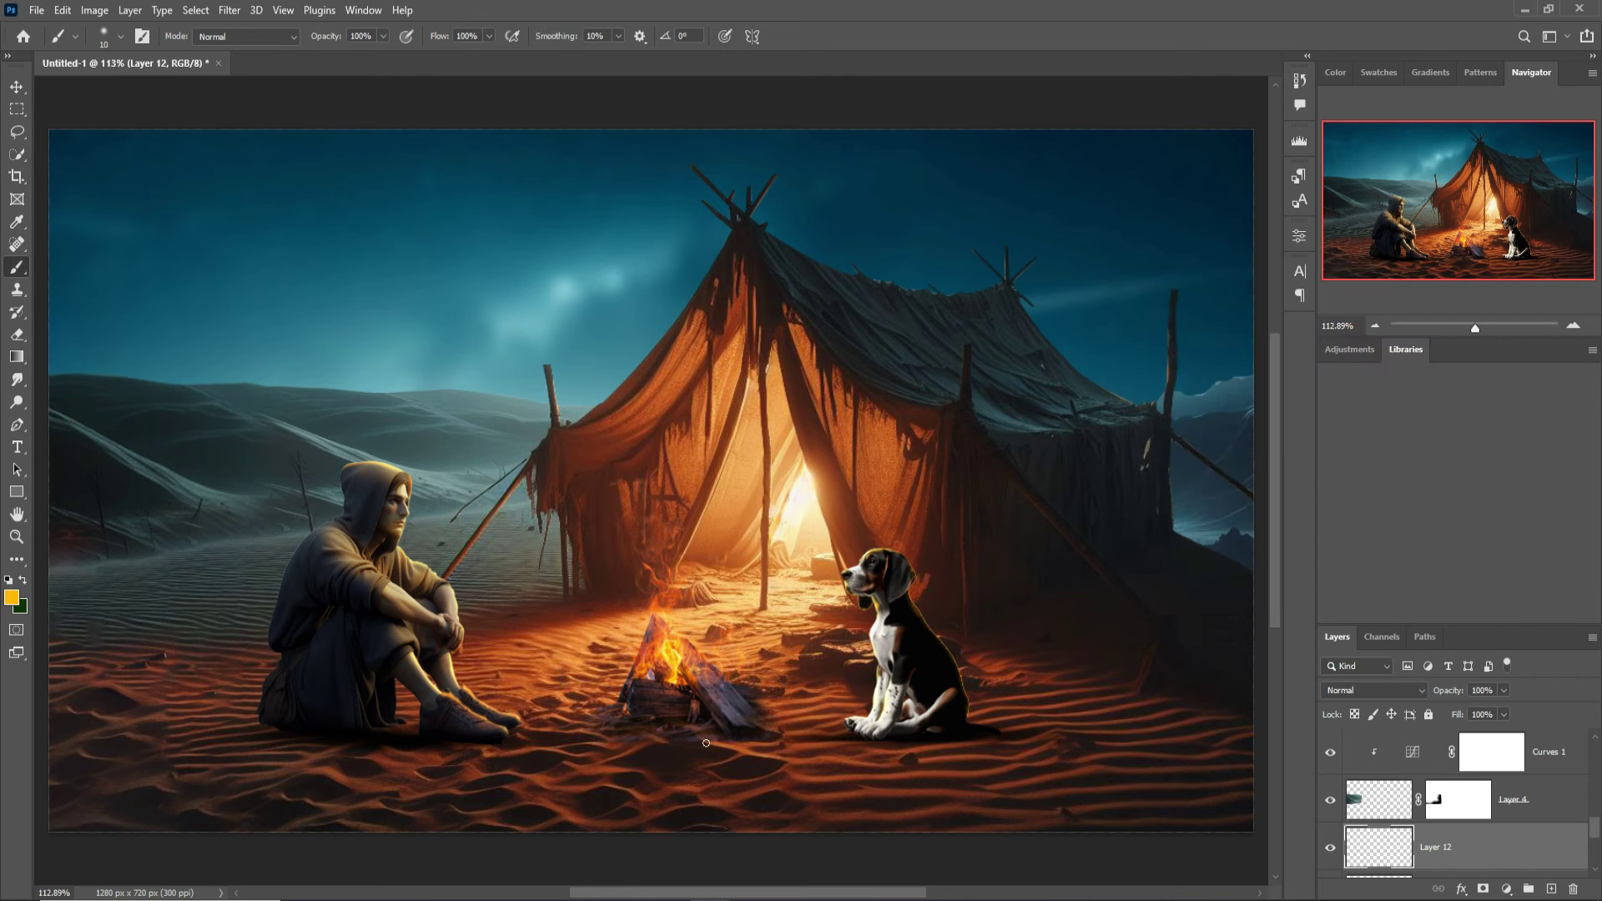
{"action": "key", "text": "bracketright"}
{"action": "key", "text": "bracketright"}
{"action": "key", "text": "bracketright"}
{"action": "left_click_drag", "start_coordinate": [750, 763], "coordinate": [684, 738]}
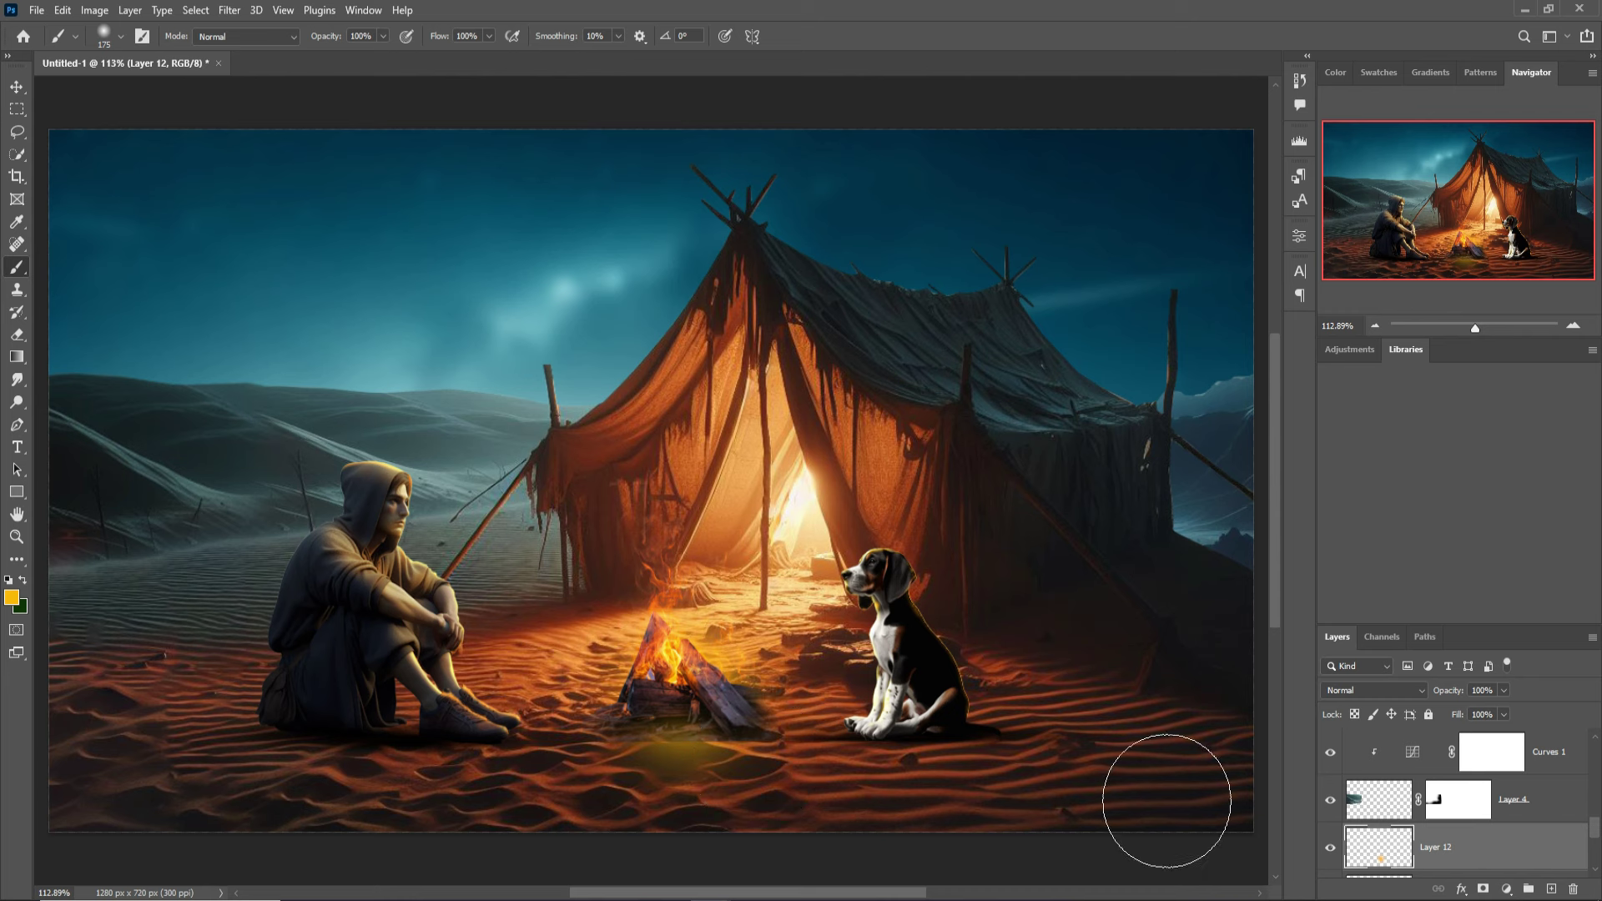
Set Layer 12 to Overlay and stretch its glow wide and flat across the sand
{"action": "left_click", "coordinate": [1422, 690]}
{"action": "left_click", "coordinate": [1369, 689]}
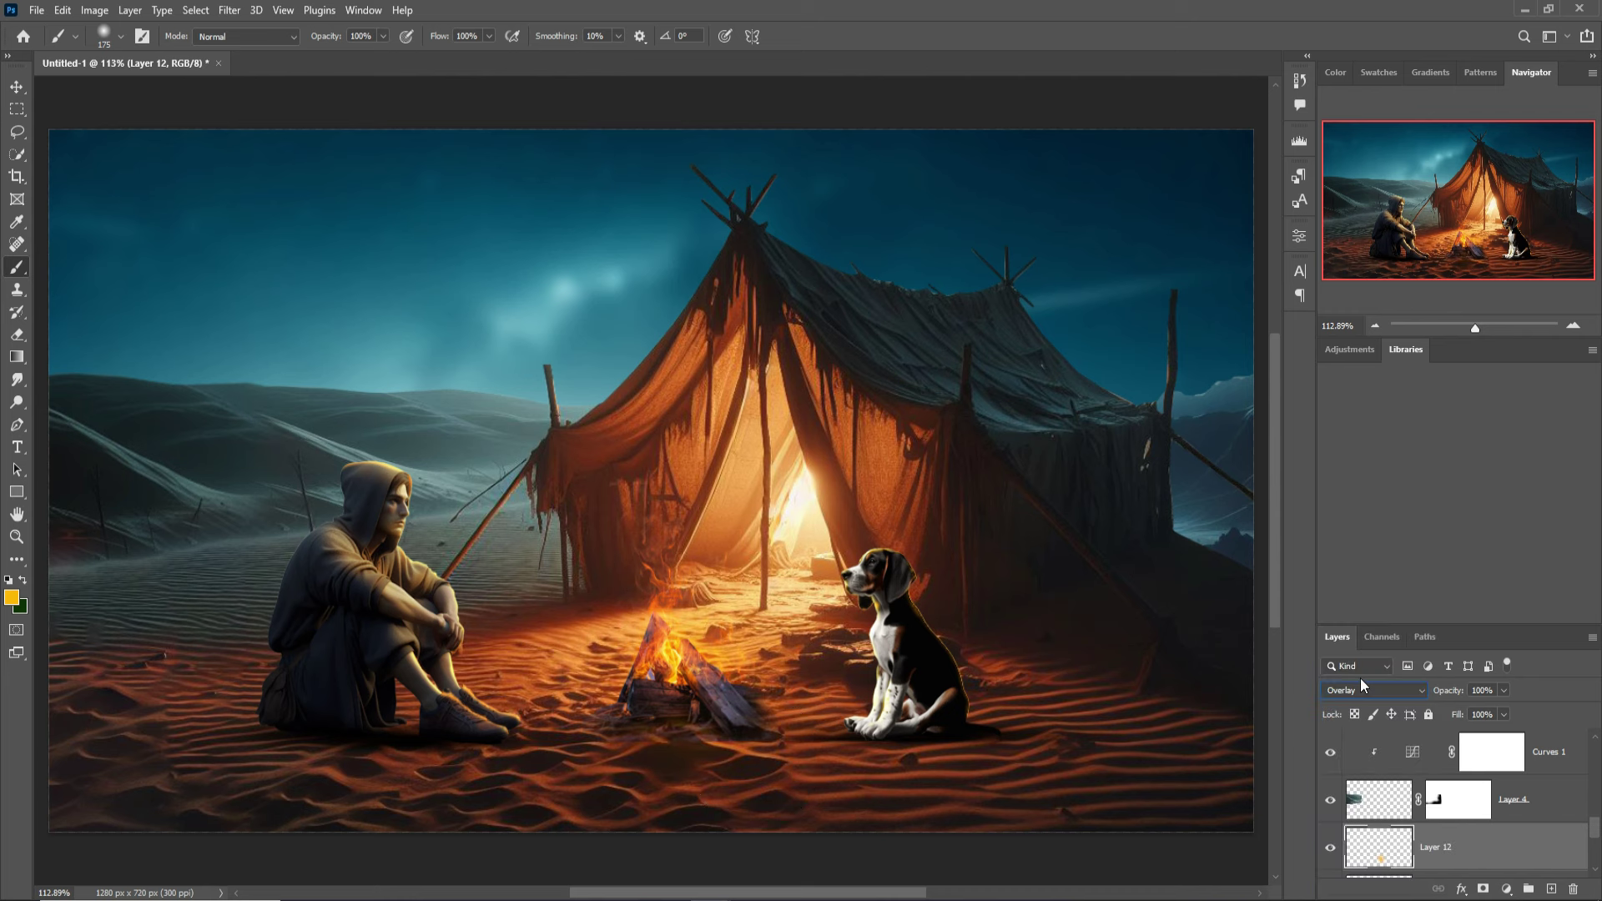
{"action": "left_click", "coordinate": [17, 86]}
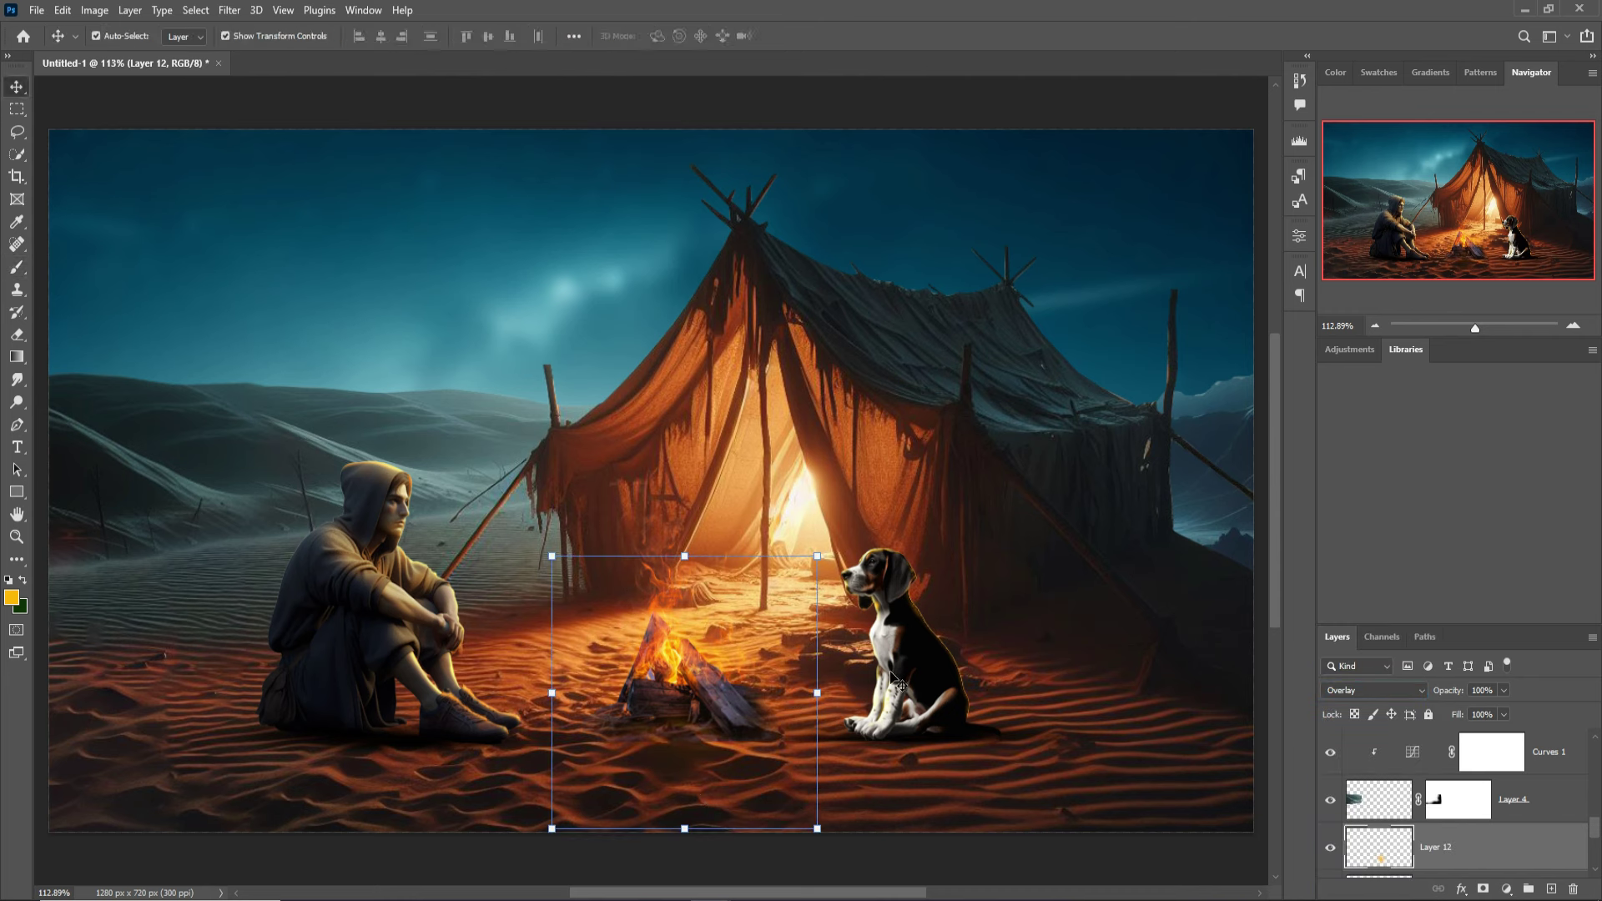
{"action": "left_click_drag", "start_coordinate": [833, 700], "coordinate": [1023, 693]}
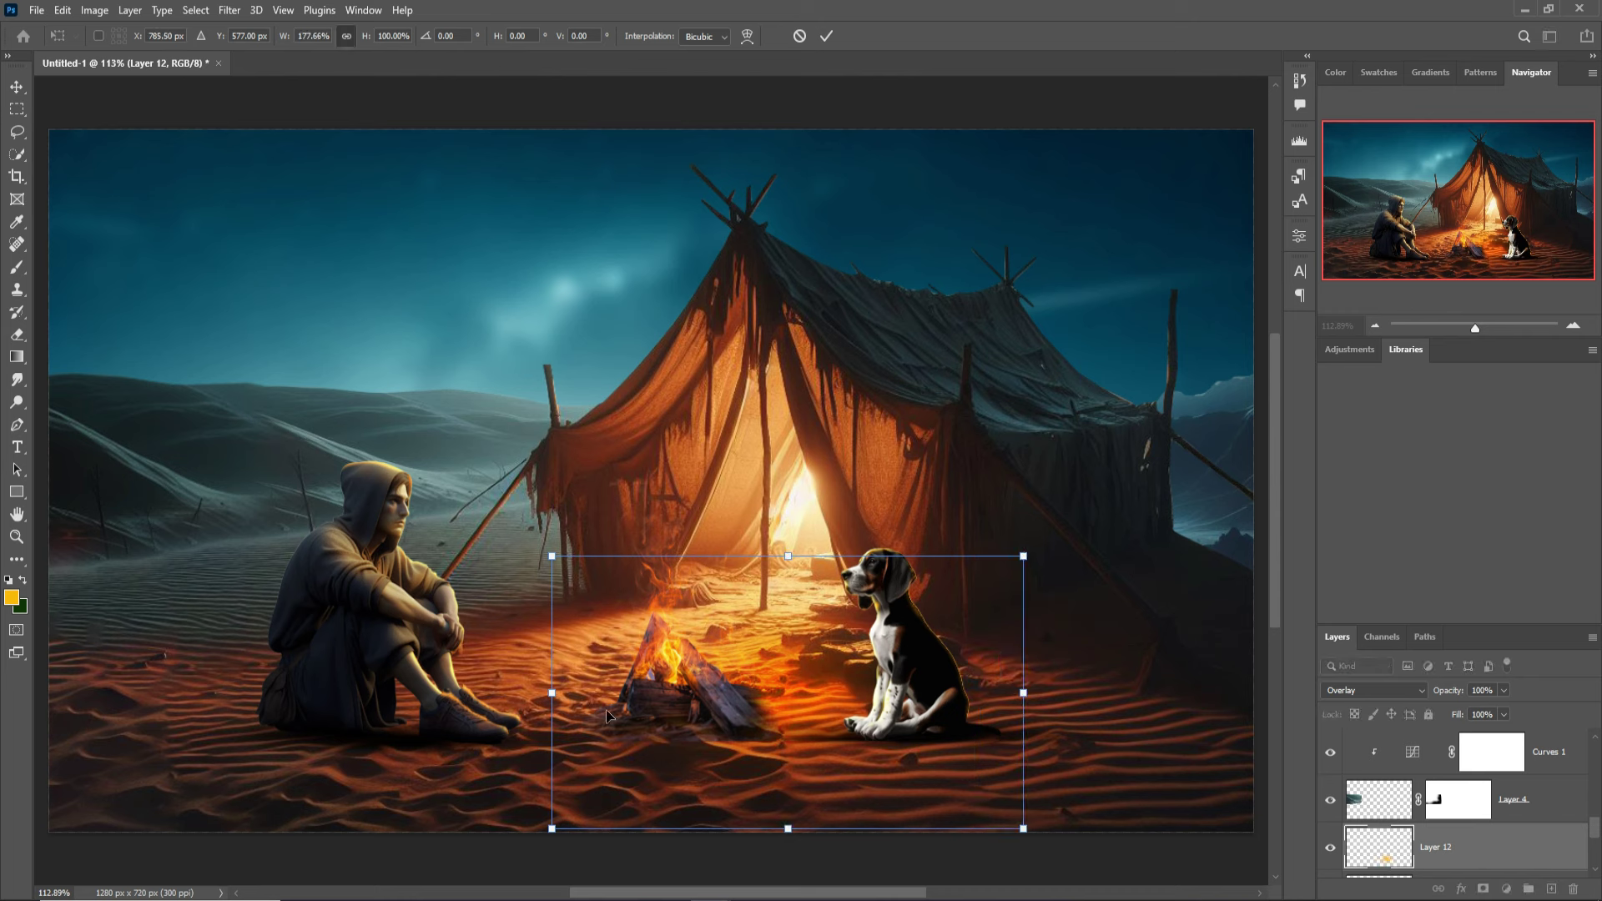
{"action": "left_click_drag", "start_coordinate": [554, 702], "coordinate": [296, 692]}
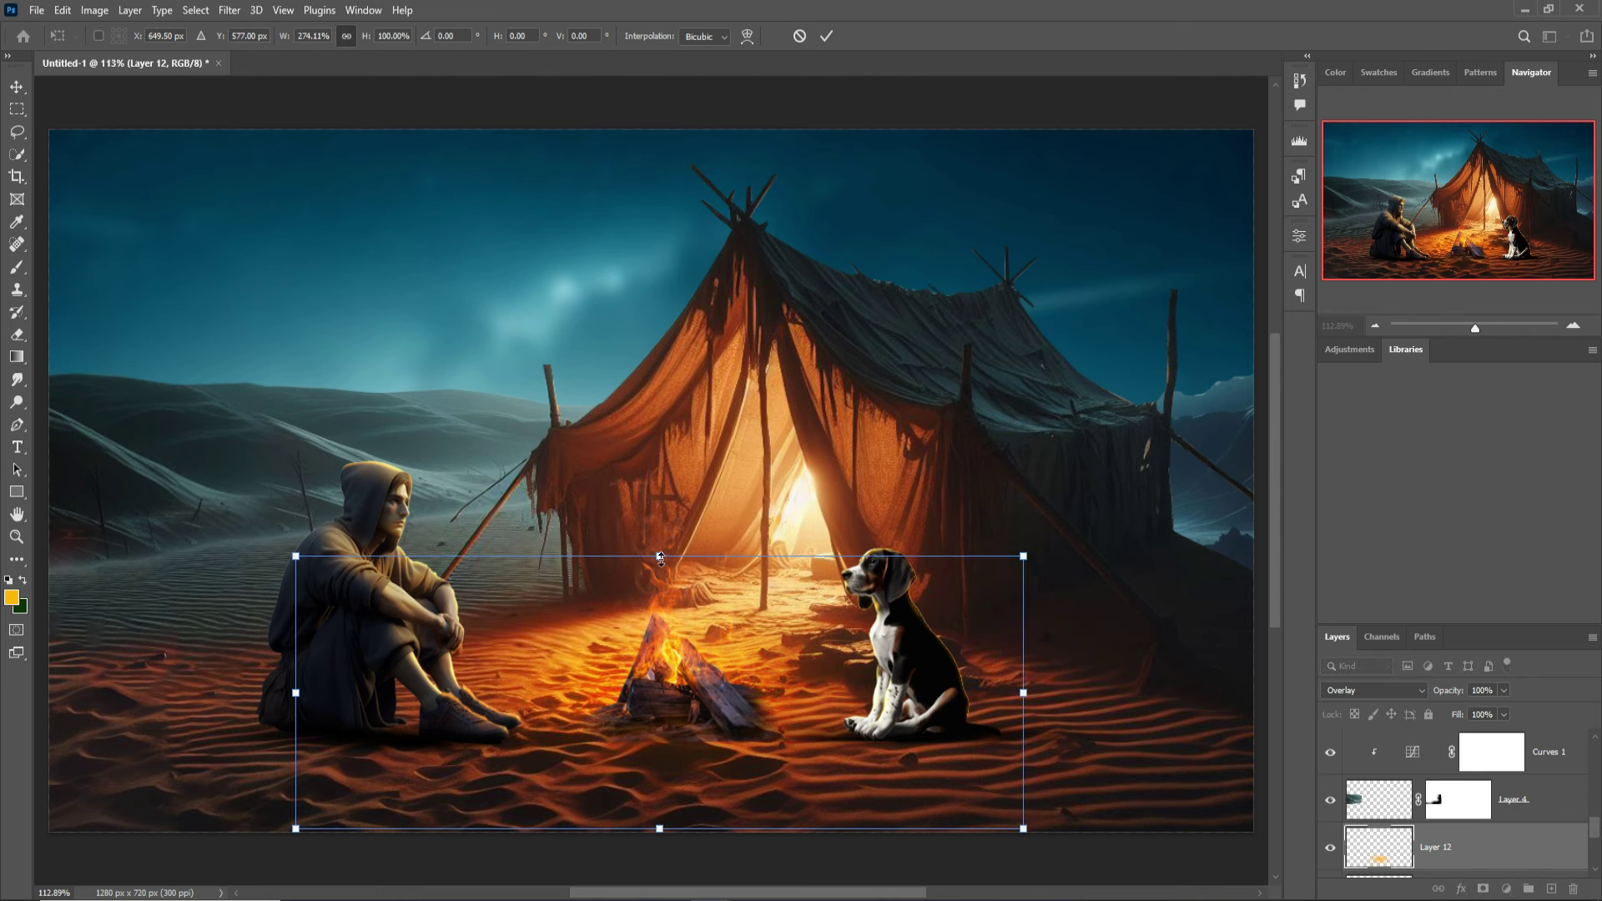
{"action": "left_click_drag", "start_coordinate": [660, 556], "coordinate": [663, 638]}
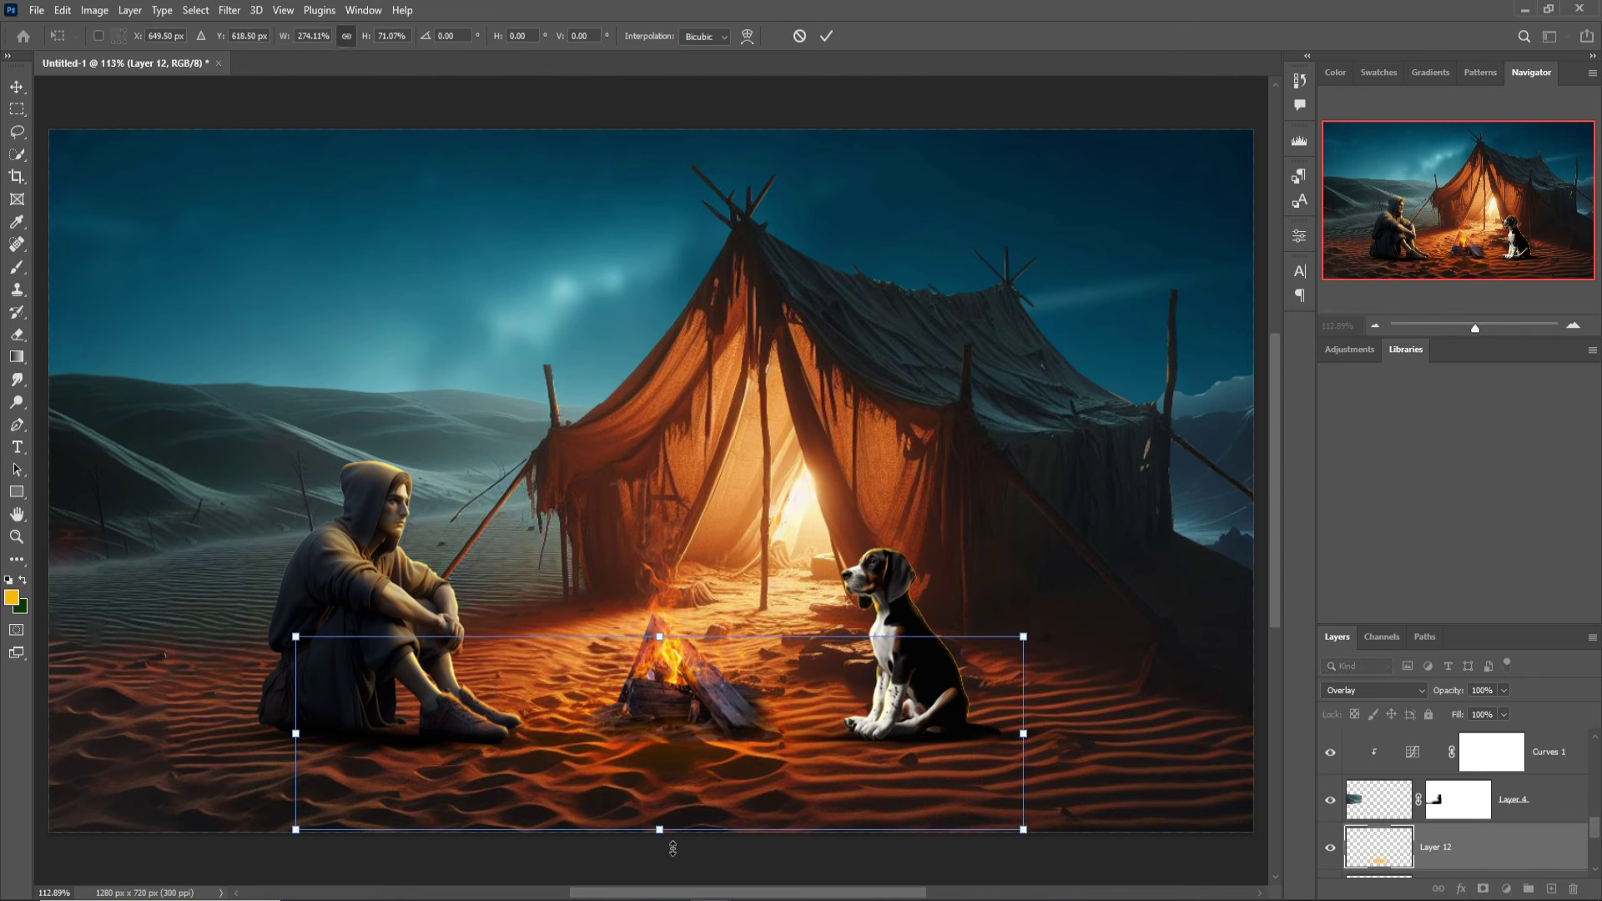
{"action": "left_click_drag", "start_coordinate": [672, 848], "coordinate": [665, 826]}
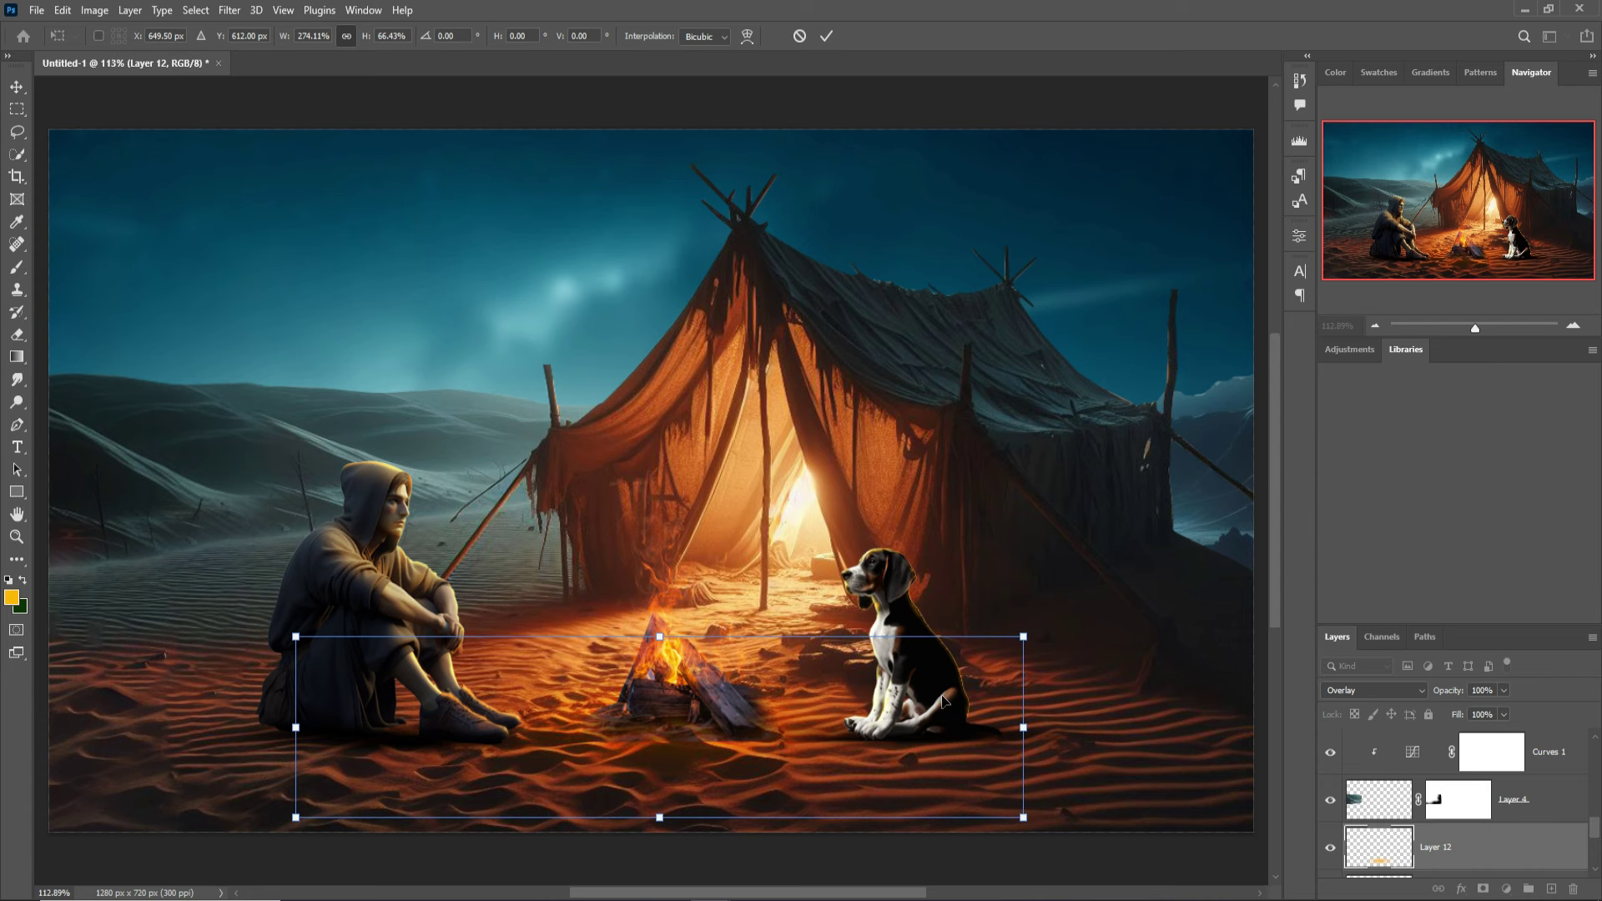
{"action": "left_click", "coordinate": [826, 36]}
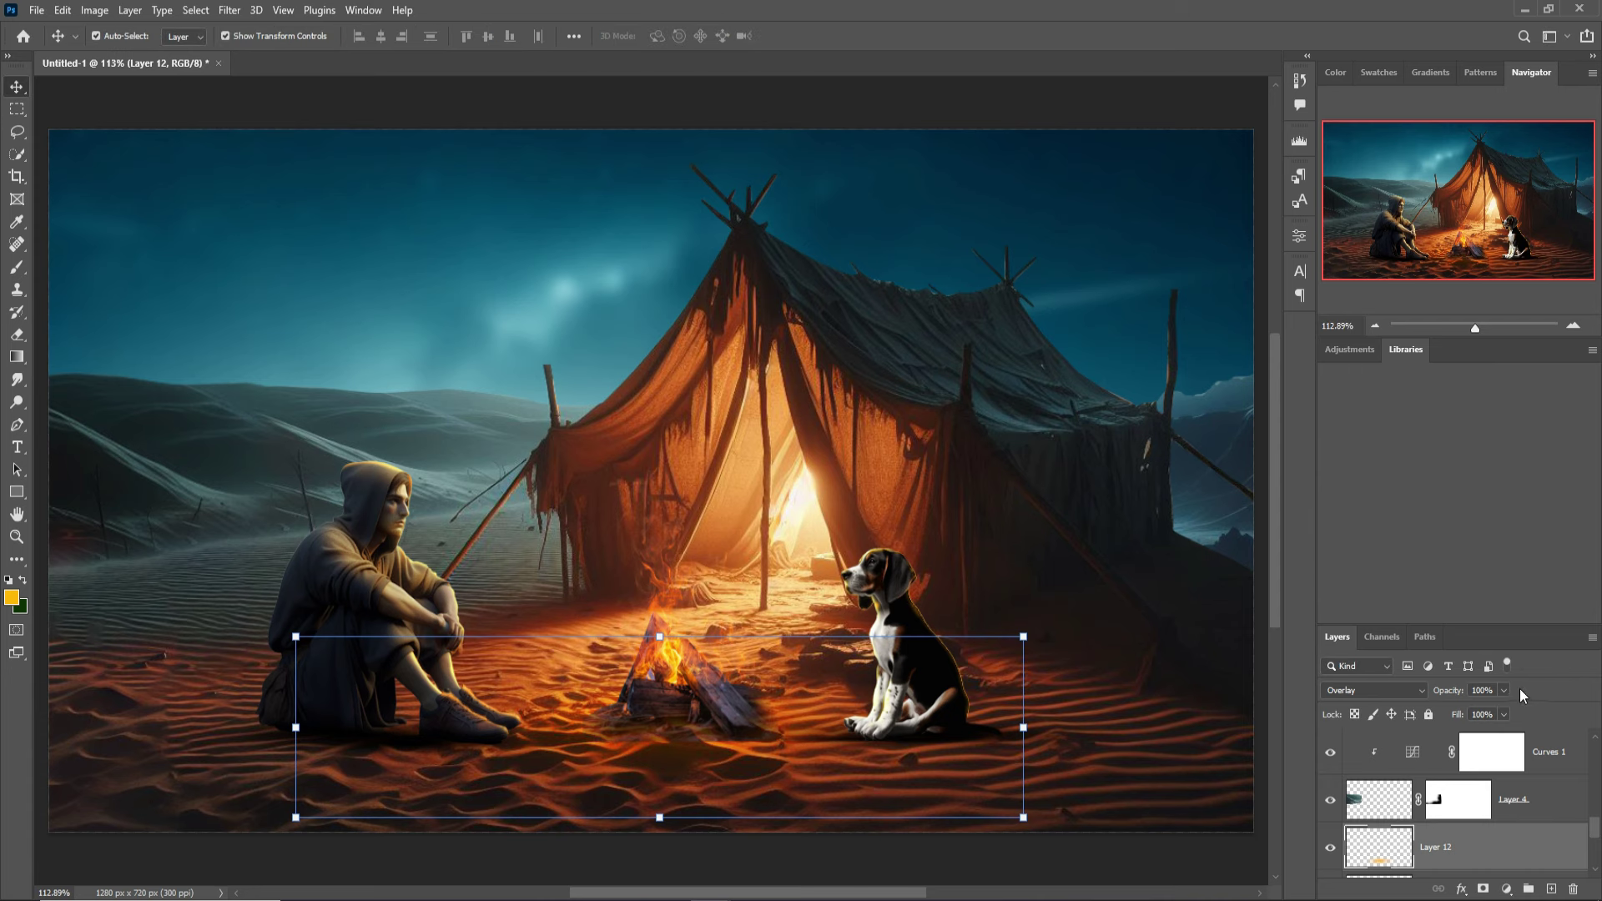
Add an empty layer above the fire layer, Layer 10
{"action": "scroll", "coordinate": [1569, 772], "scroll_direction": "up", "scroll_amount": 5}
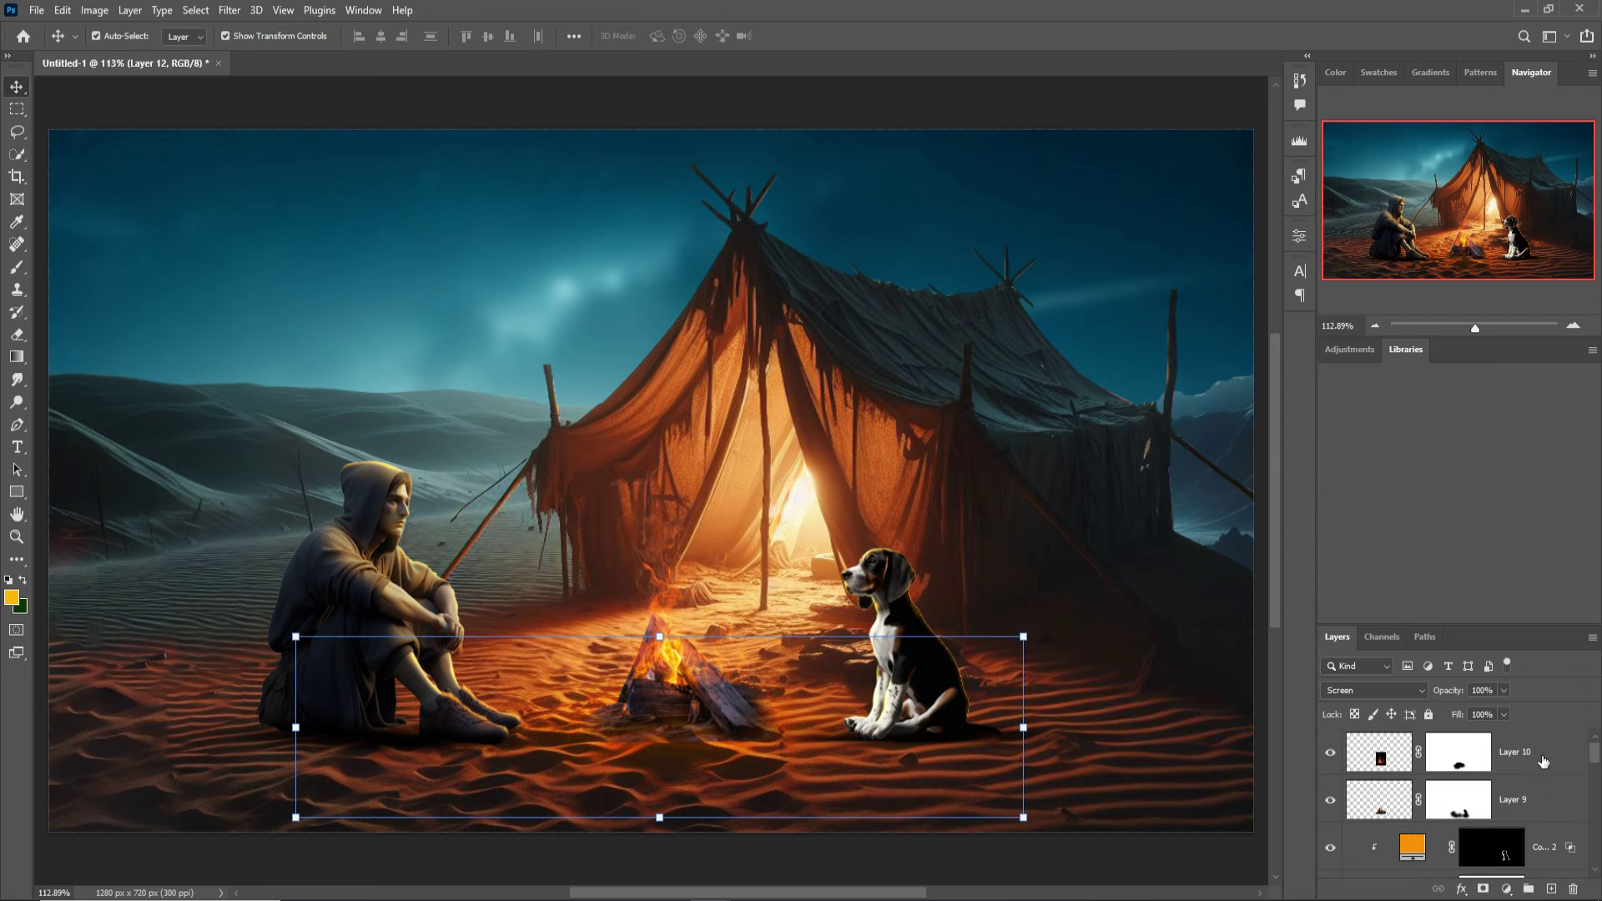
{"action": "left_click", "coordinate": [1542, 761]}
{"action": "left_click", "coordinate": [1550, 888]}
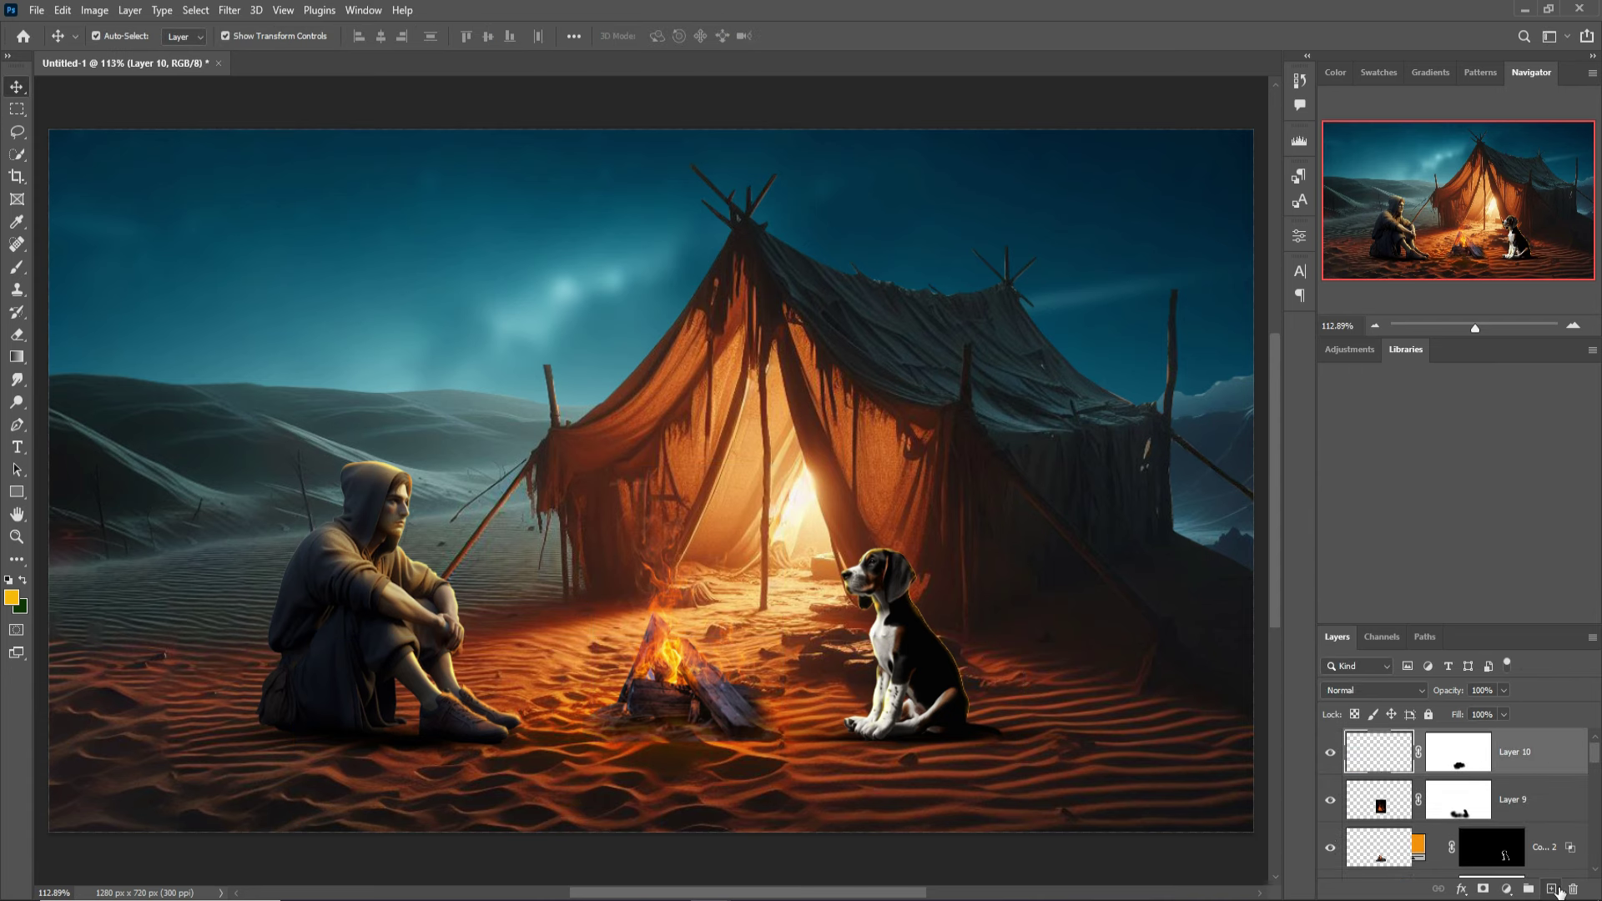
Set the new layer to Linear Dodge (Add) and add an orange Solid Color fill layer
{"action": "left_click", "coordinate": [1404, 688]}
{"action": "left_click", "coordinate": [1375, 649]}
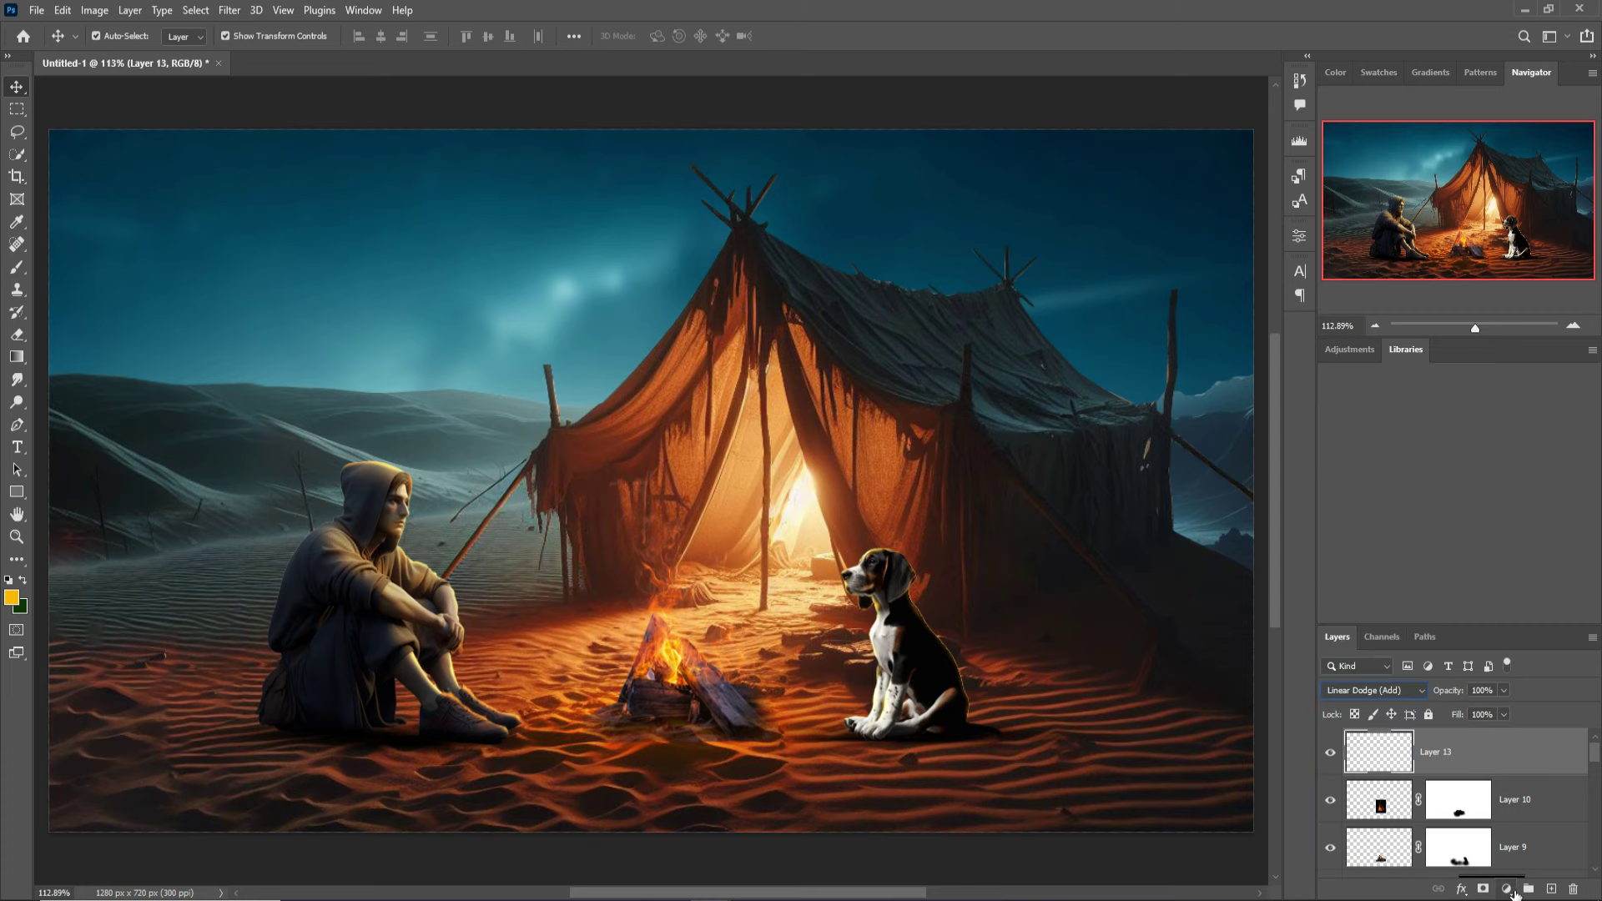
{"action": "left_click", "coordinate": [1508, 890]}
{"action": "left_click", "coordinate": [1496, 583]}
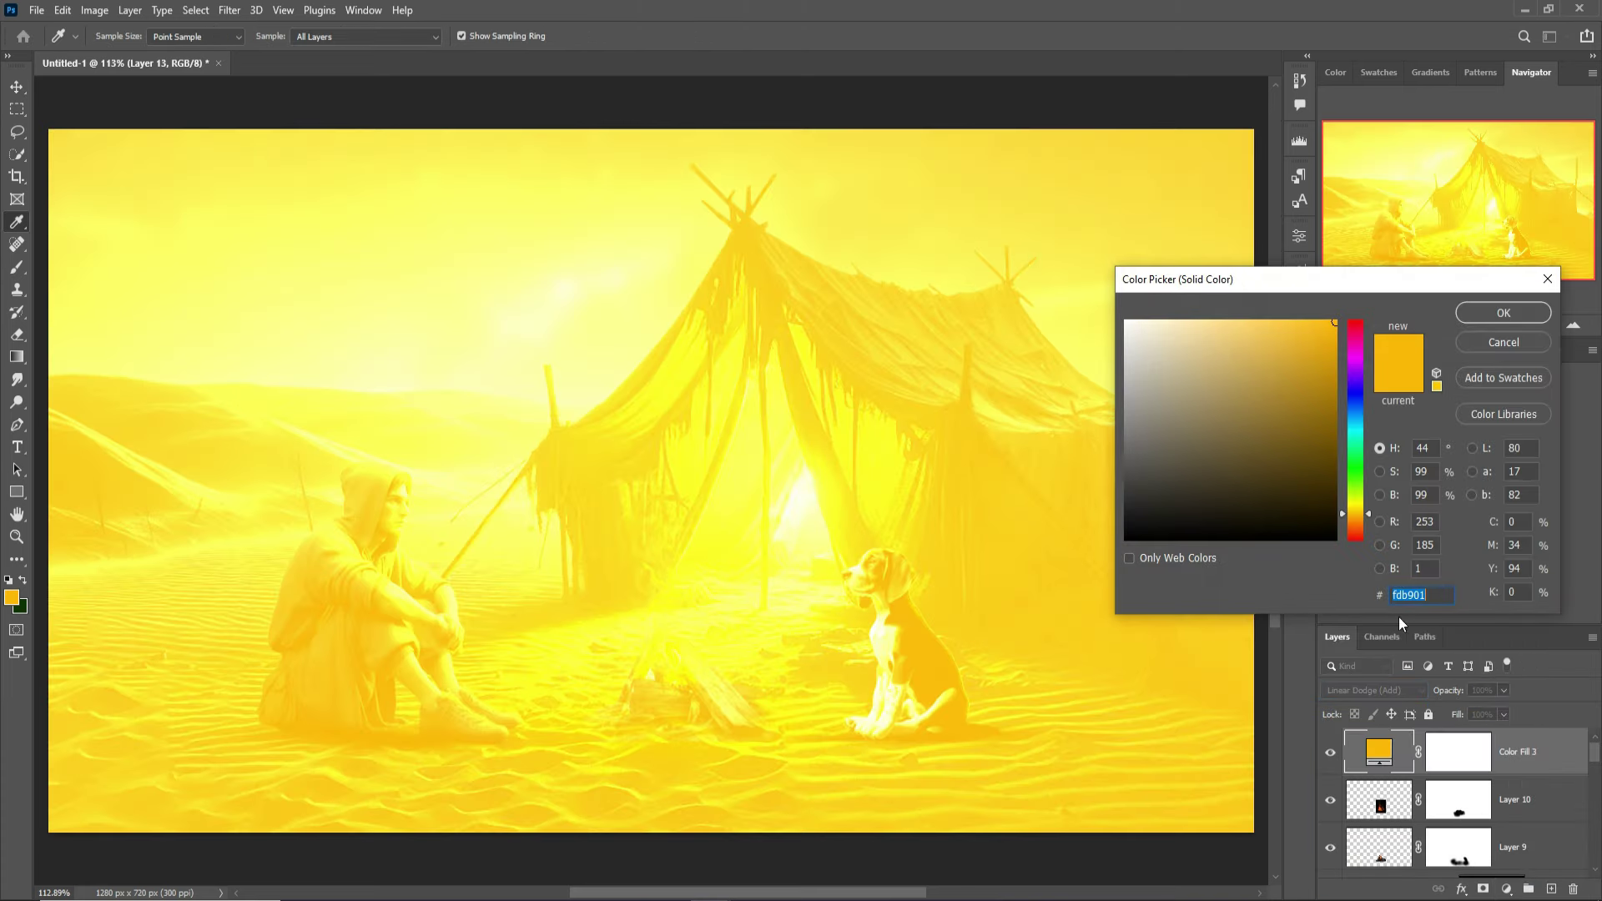
{"action": "left_click_drag", "start_coordinate": [1358, 519], "coordinate": [1358, 528]}
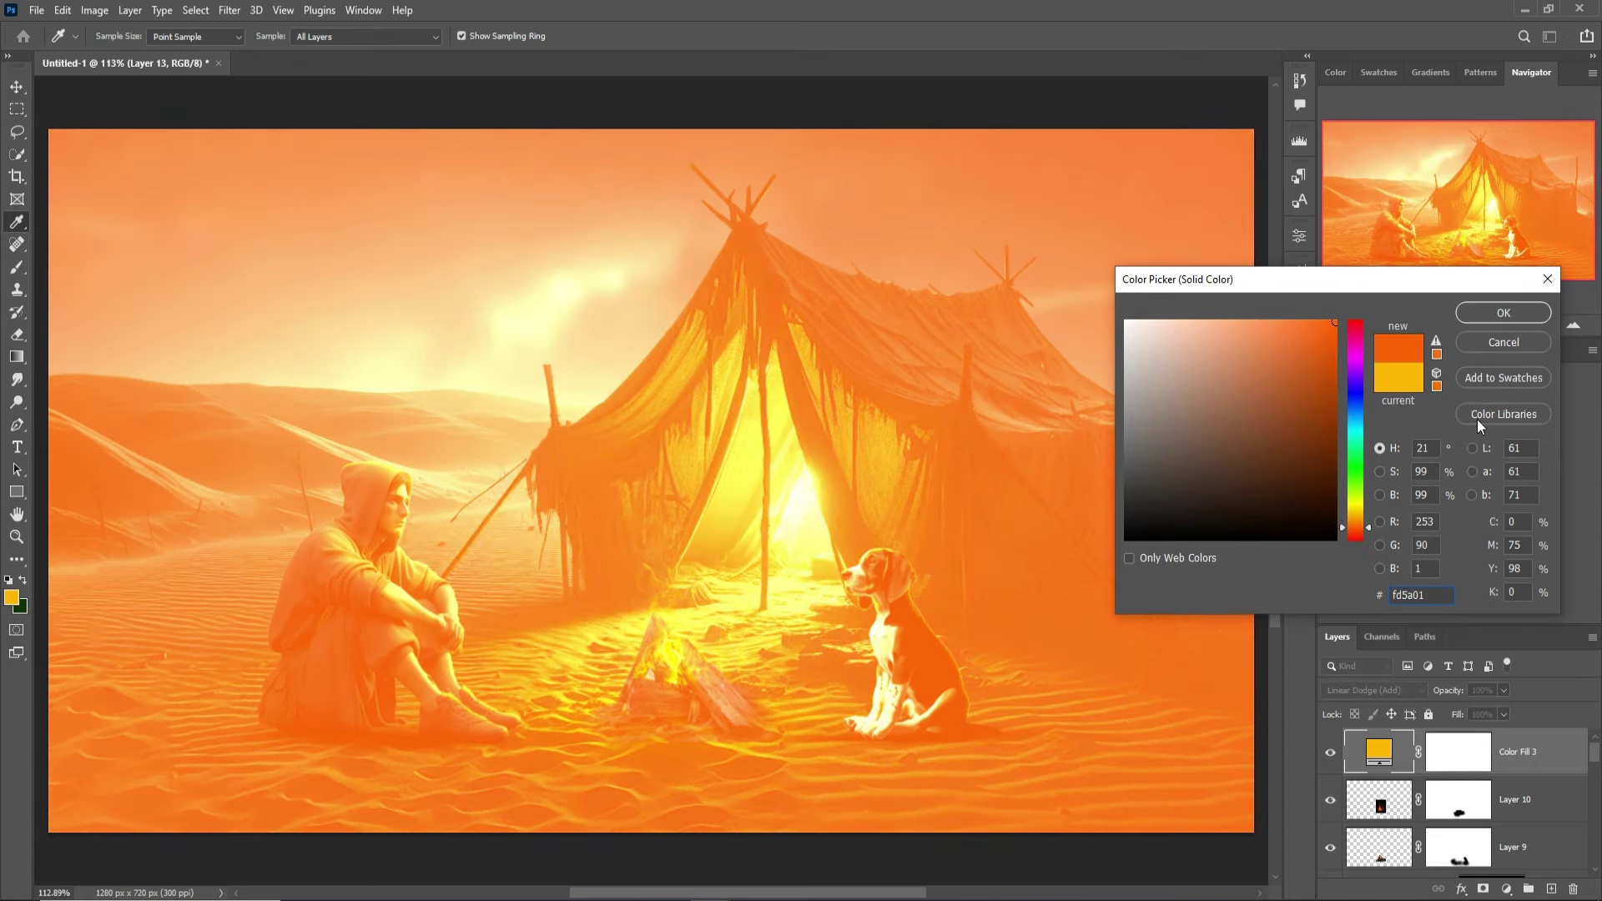
{"action": "left_click", "coordinate": [1501, 313]}
Invert the Color Fill 3 mask and paint white around the campfire with a 400 px brush
{"action": "left_click", "coordinate": [1449, 745]}
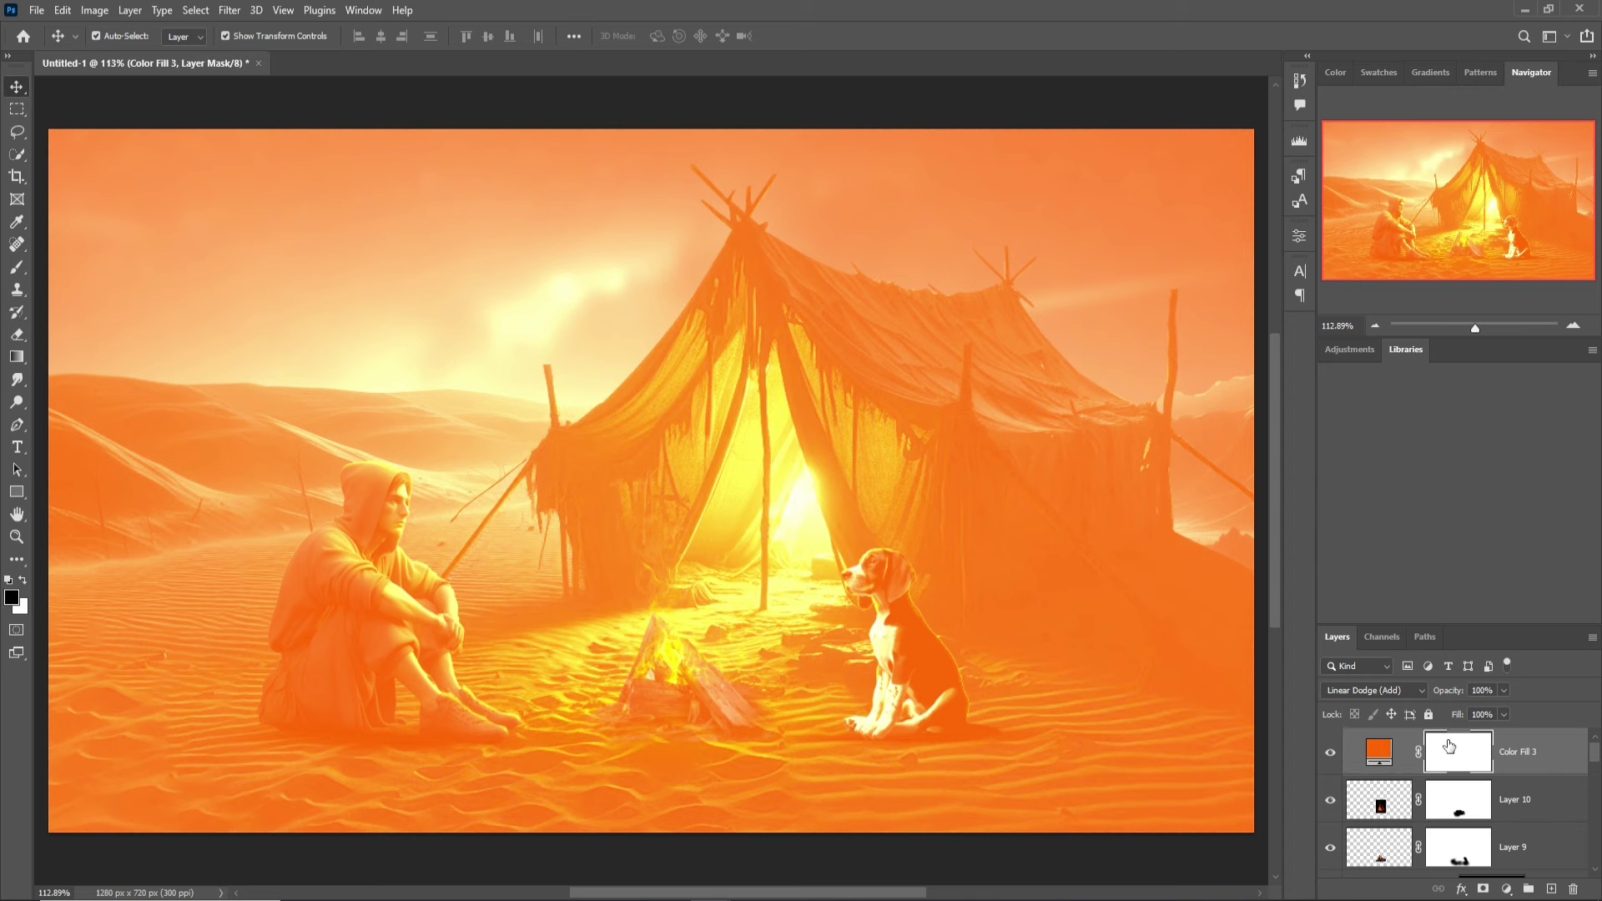
{"action": "key", "text": "ctrl+i"}
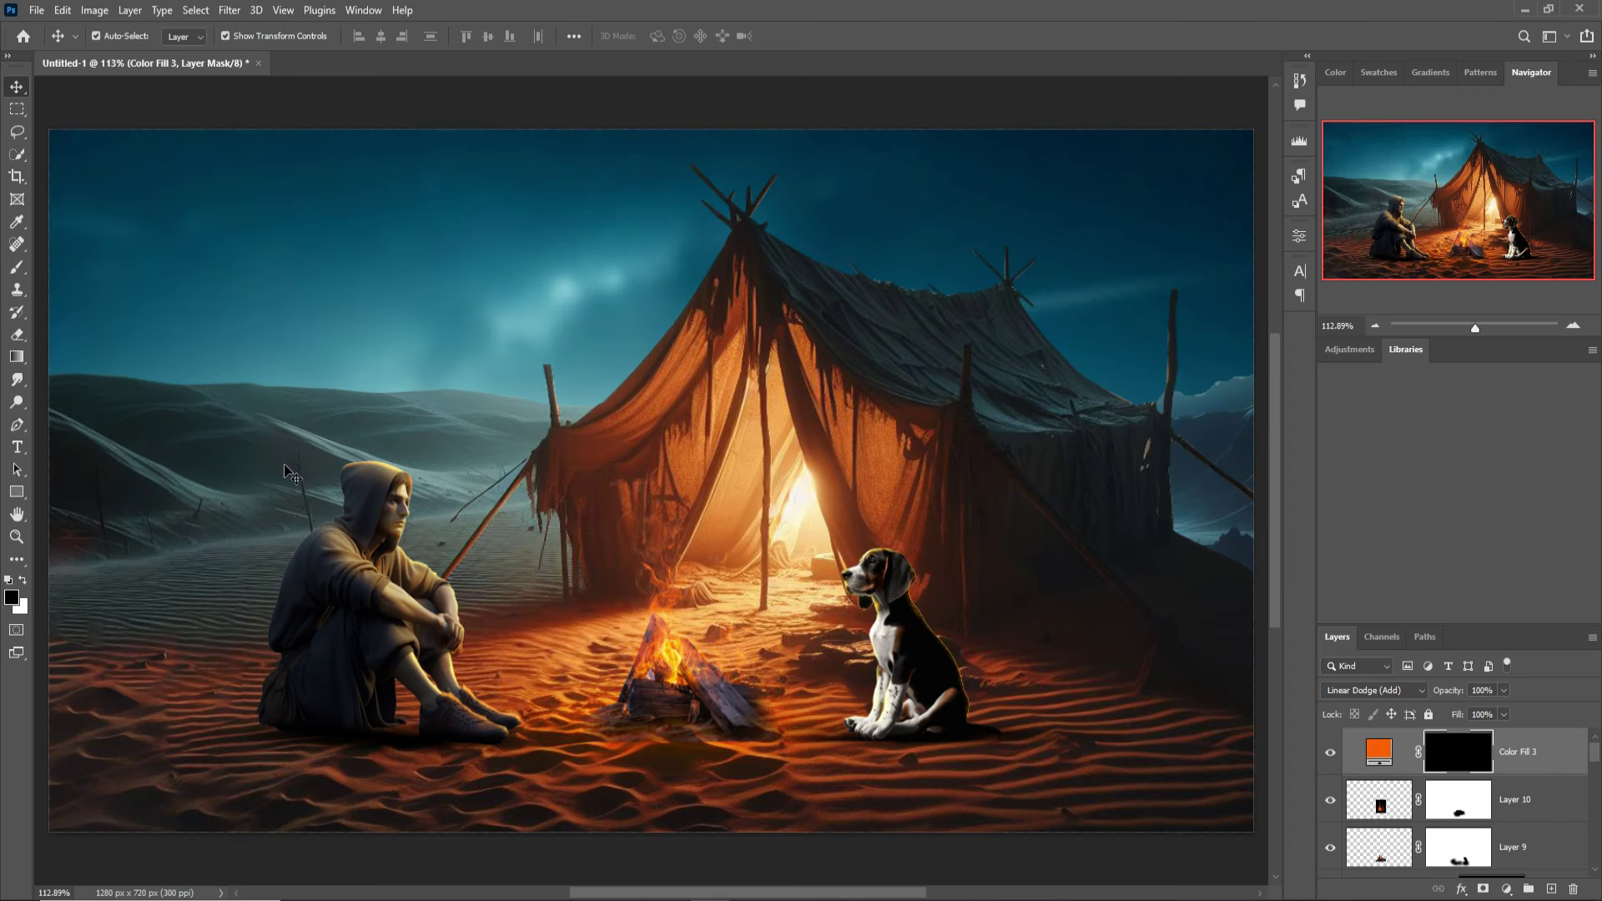
{"action": "left_click", "coordinate": [15, 268]}
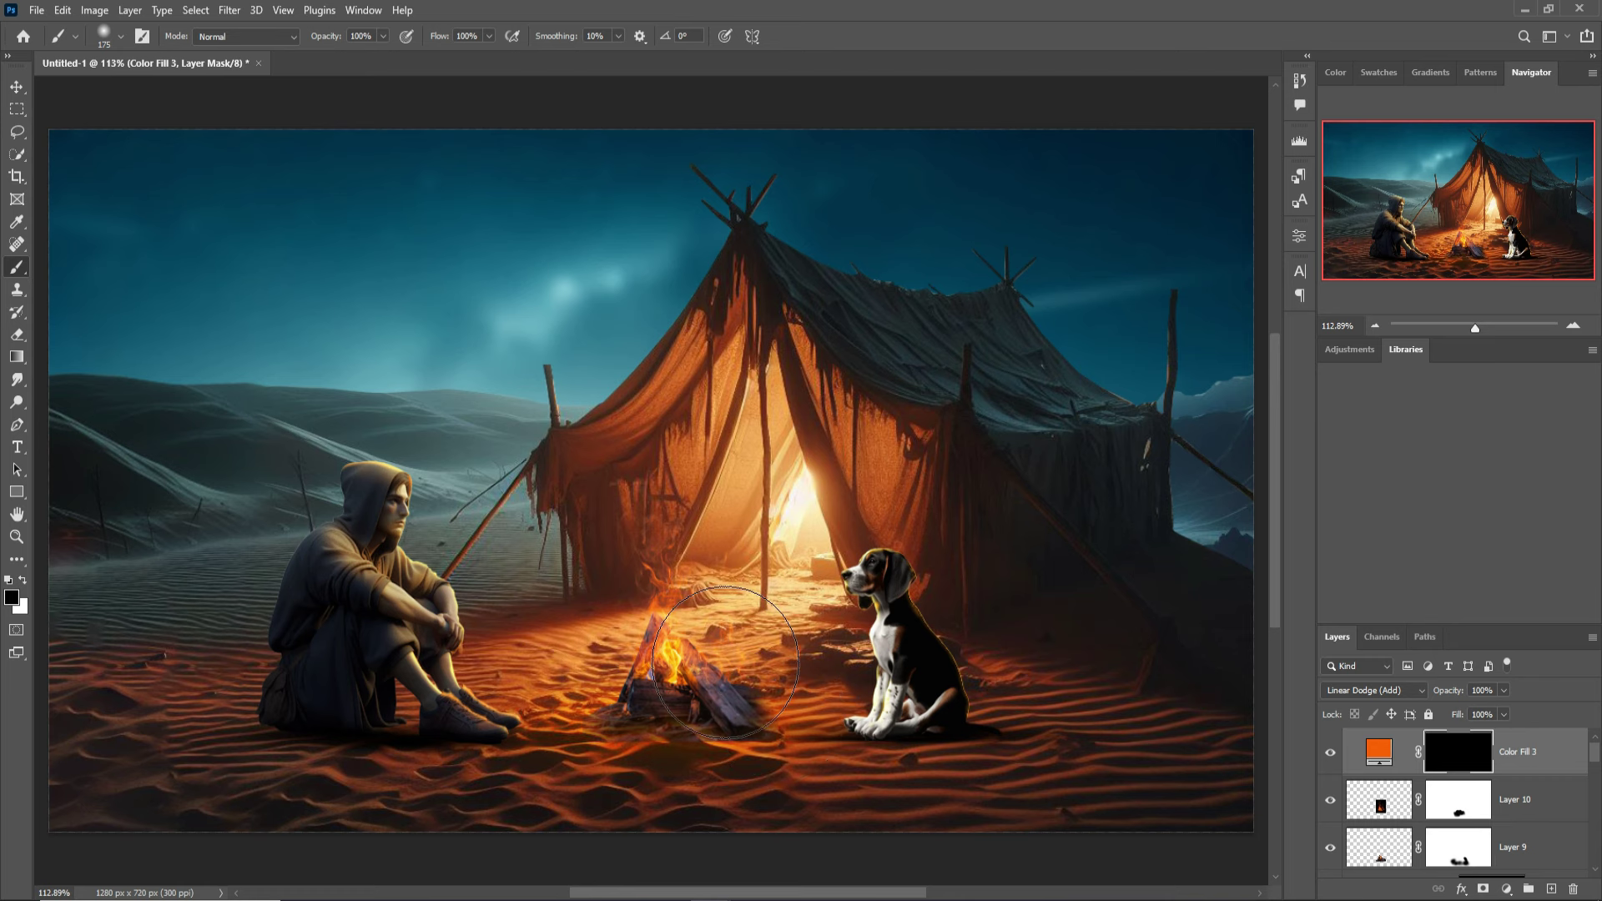
{"action": "key", "text": "bracketright"}
{"action": "key", "text": "bracketright"}
{"action": "key", "text": "bracketright"}
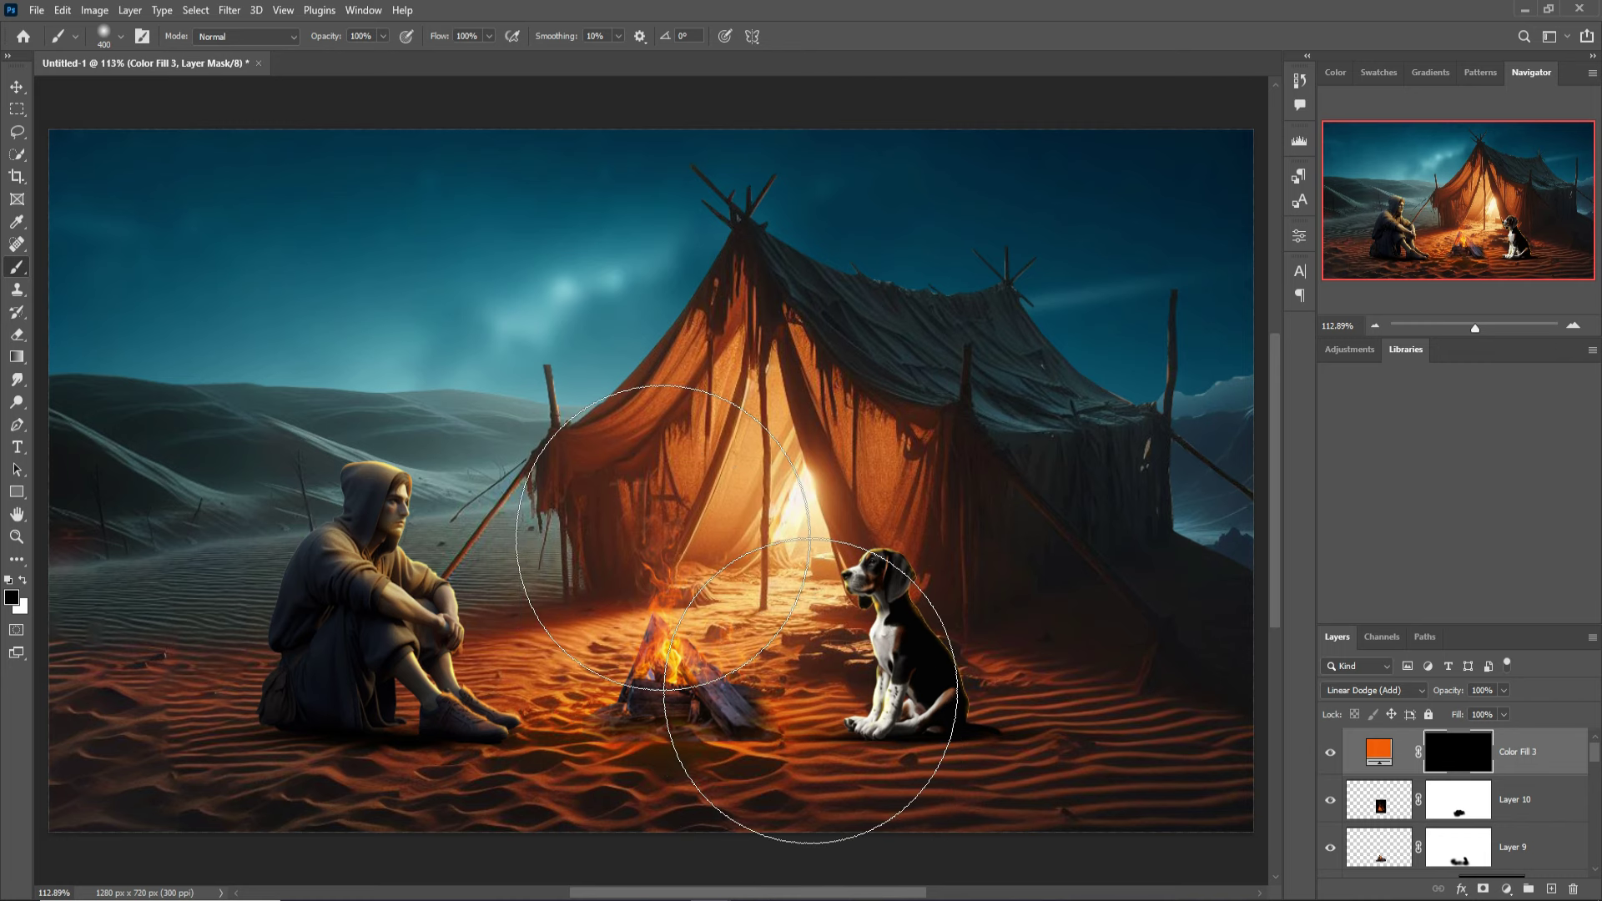
{"action": "left_click", "coordinate": [22, 579]}
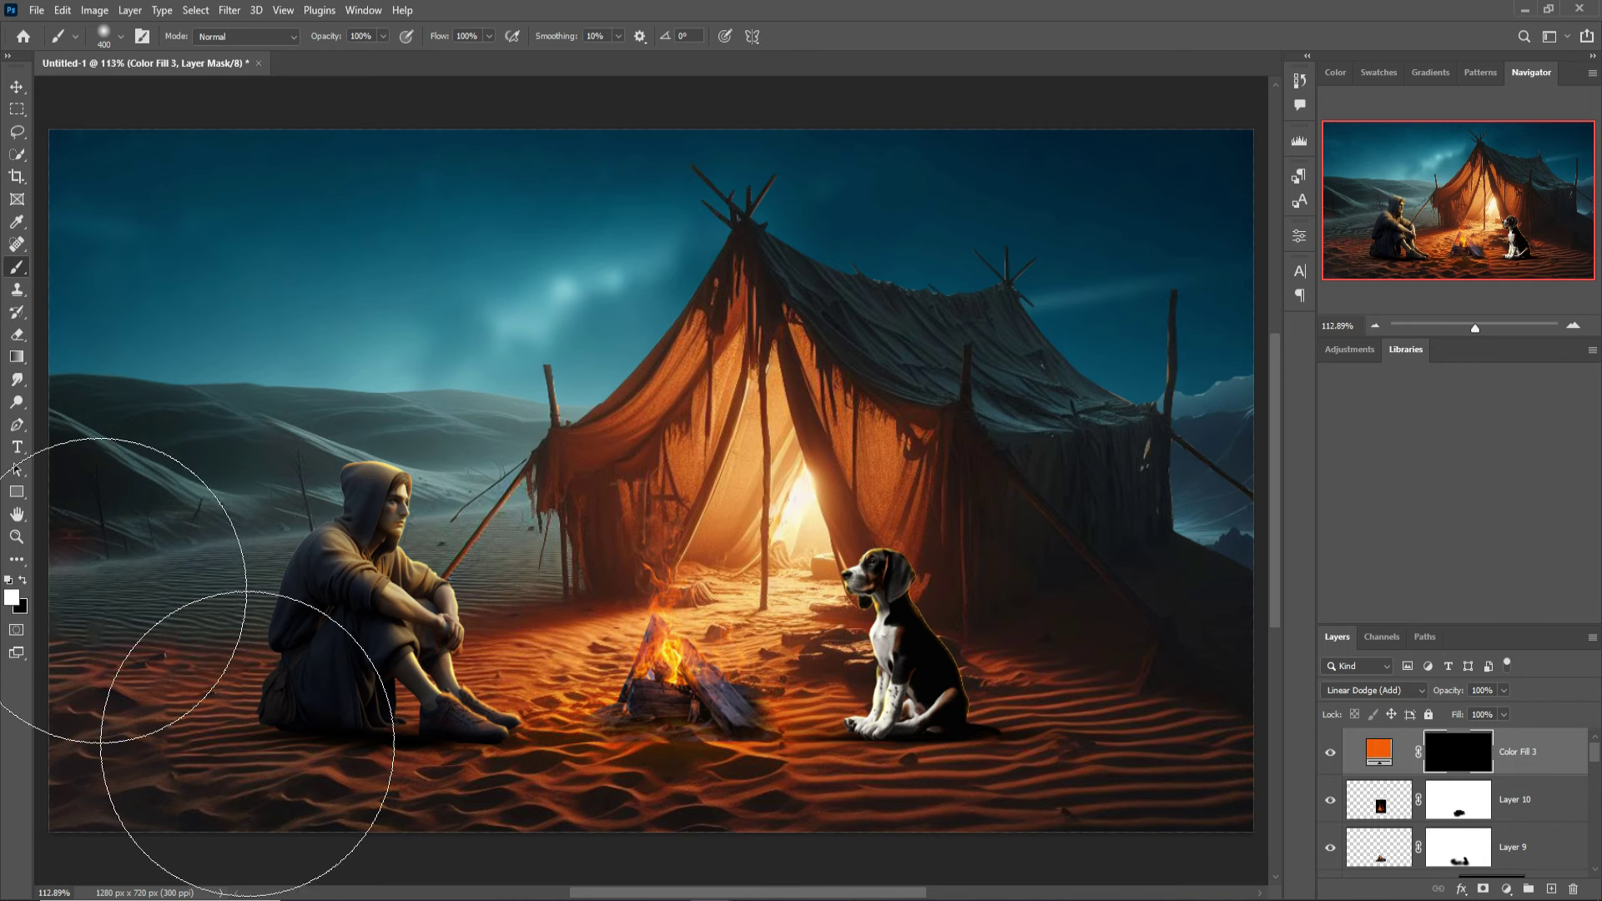
{"action": "left_click_drag", "start_coordinate": [635, 605], "coordinate": [663, 606]}
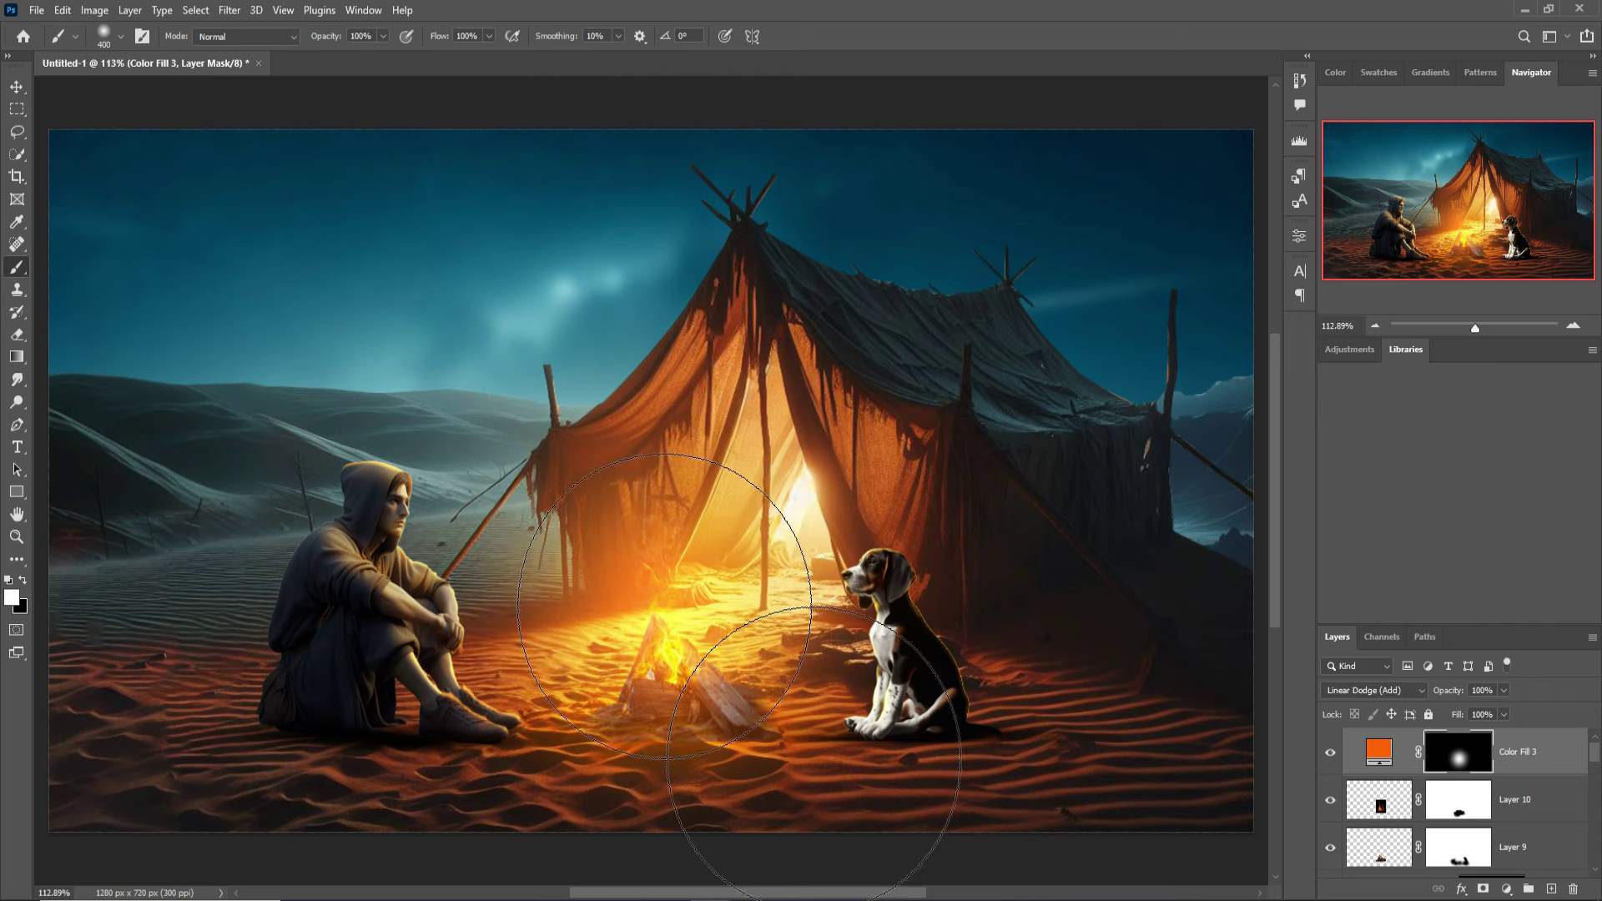
{"action": "left_click", "coordinate": [17, 87]}
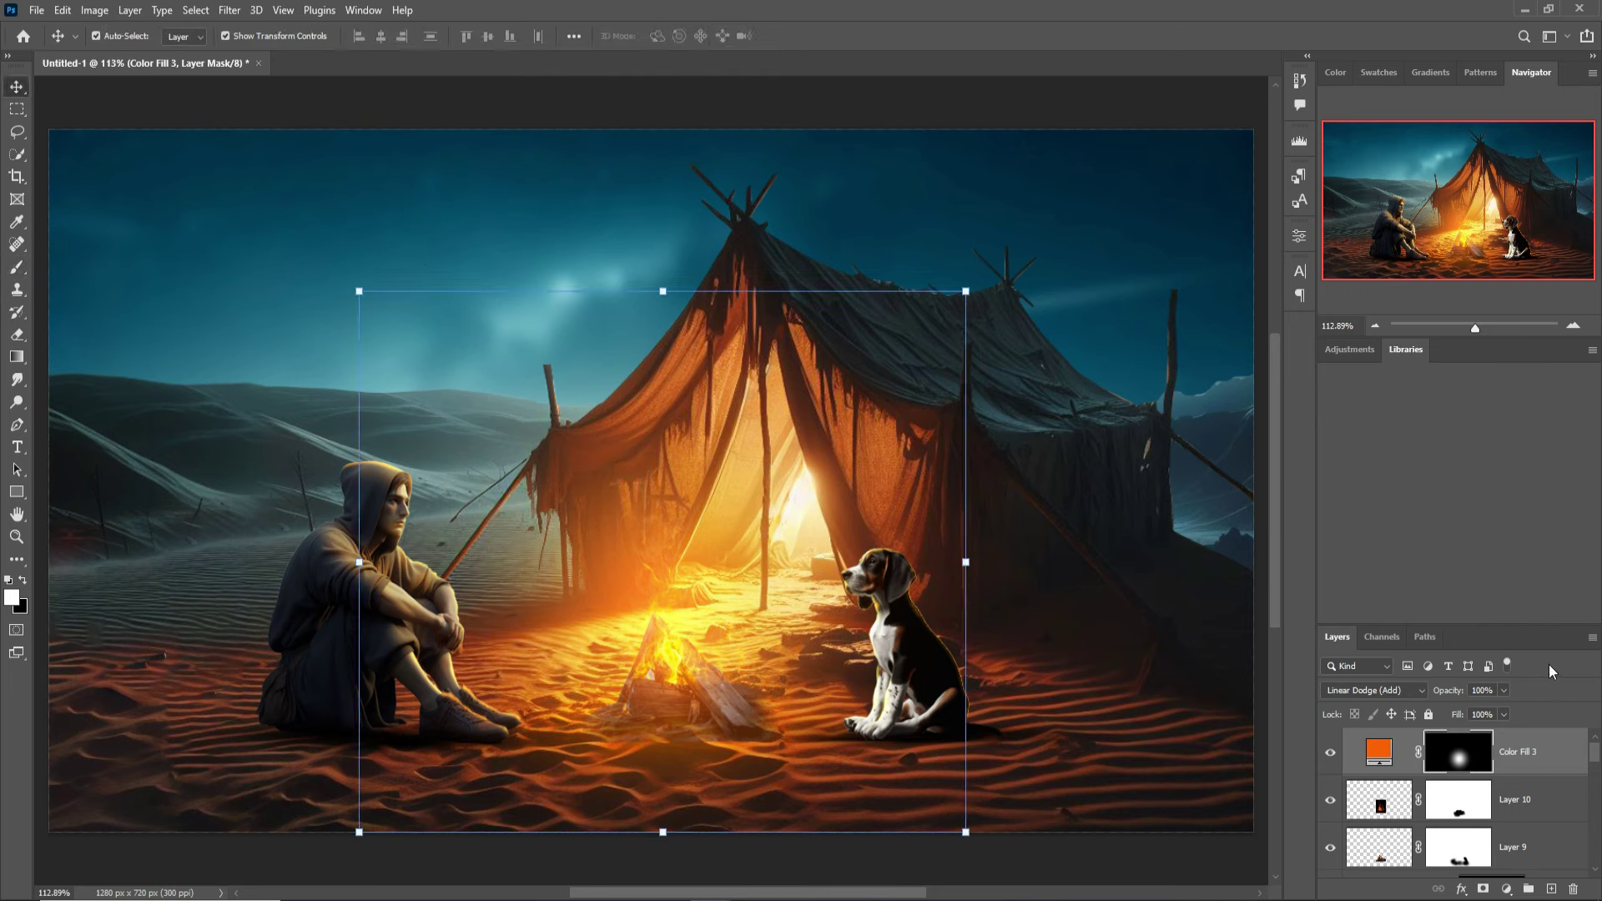
Add Layer 13 clipped to Layer 12 and set it to Linear Dodge (Add)
{"action": "left_click", "coordinate": [1041, 388]}
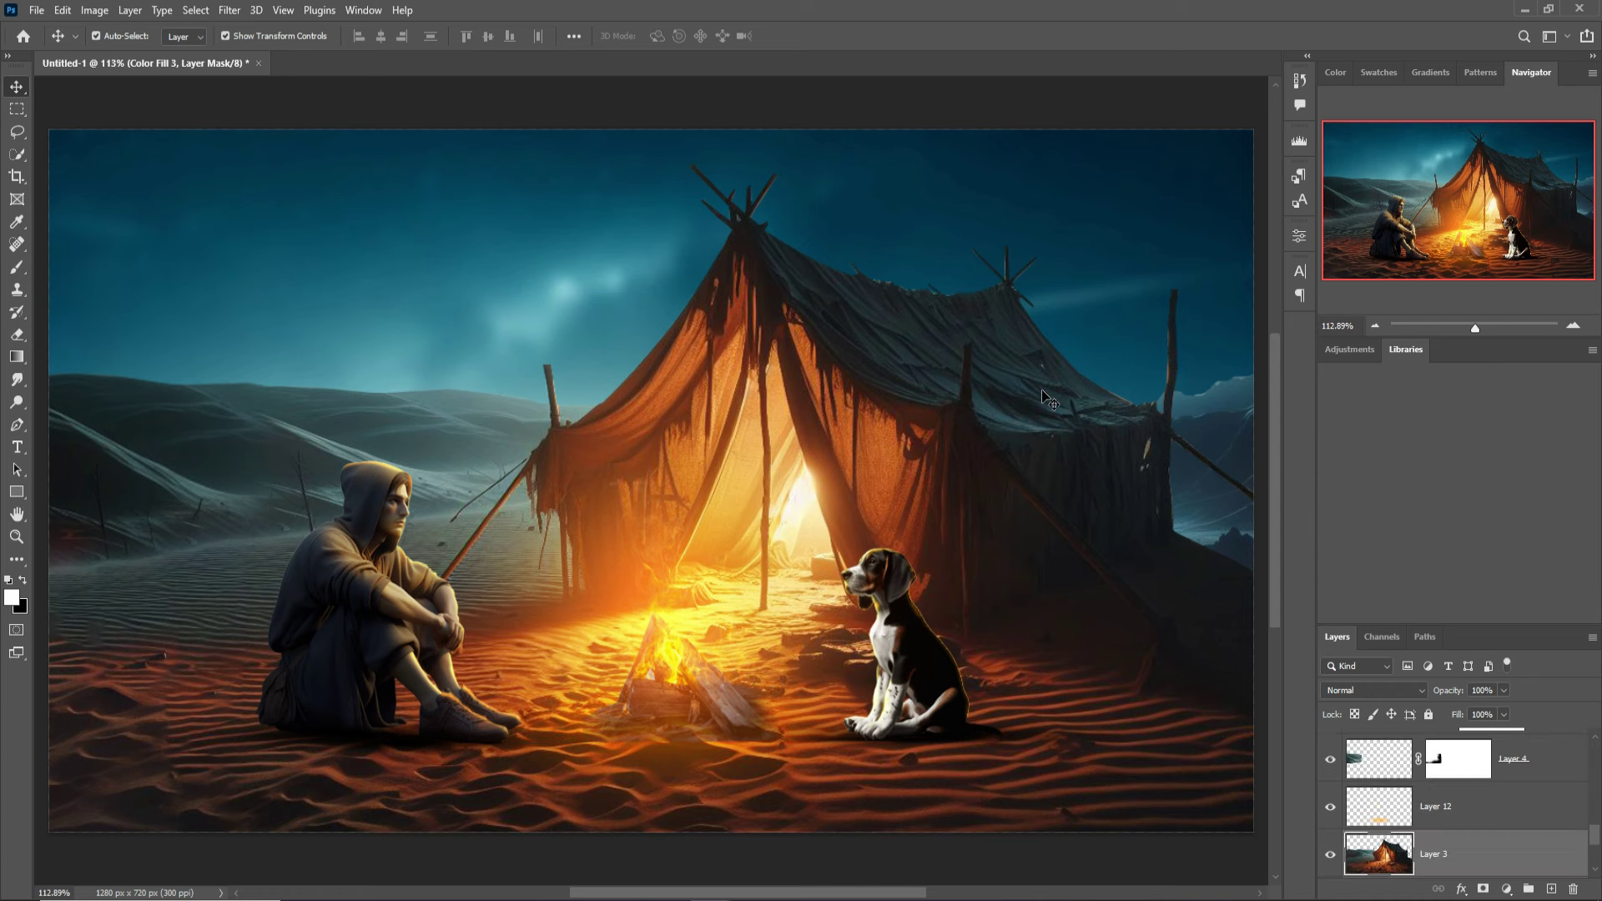
{"action": "left_click", "coordinate": [1551, 888]}
{"action": "right_click", "coordinate": [1533, 857]}
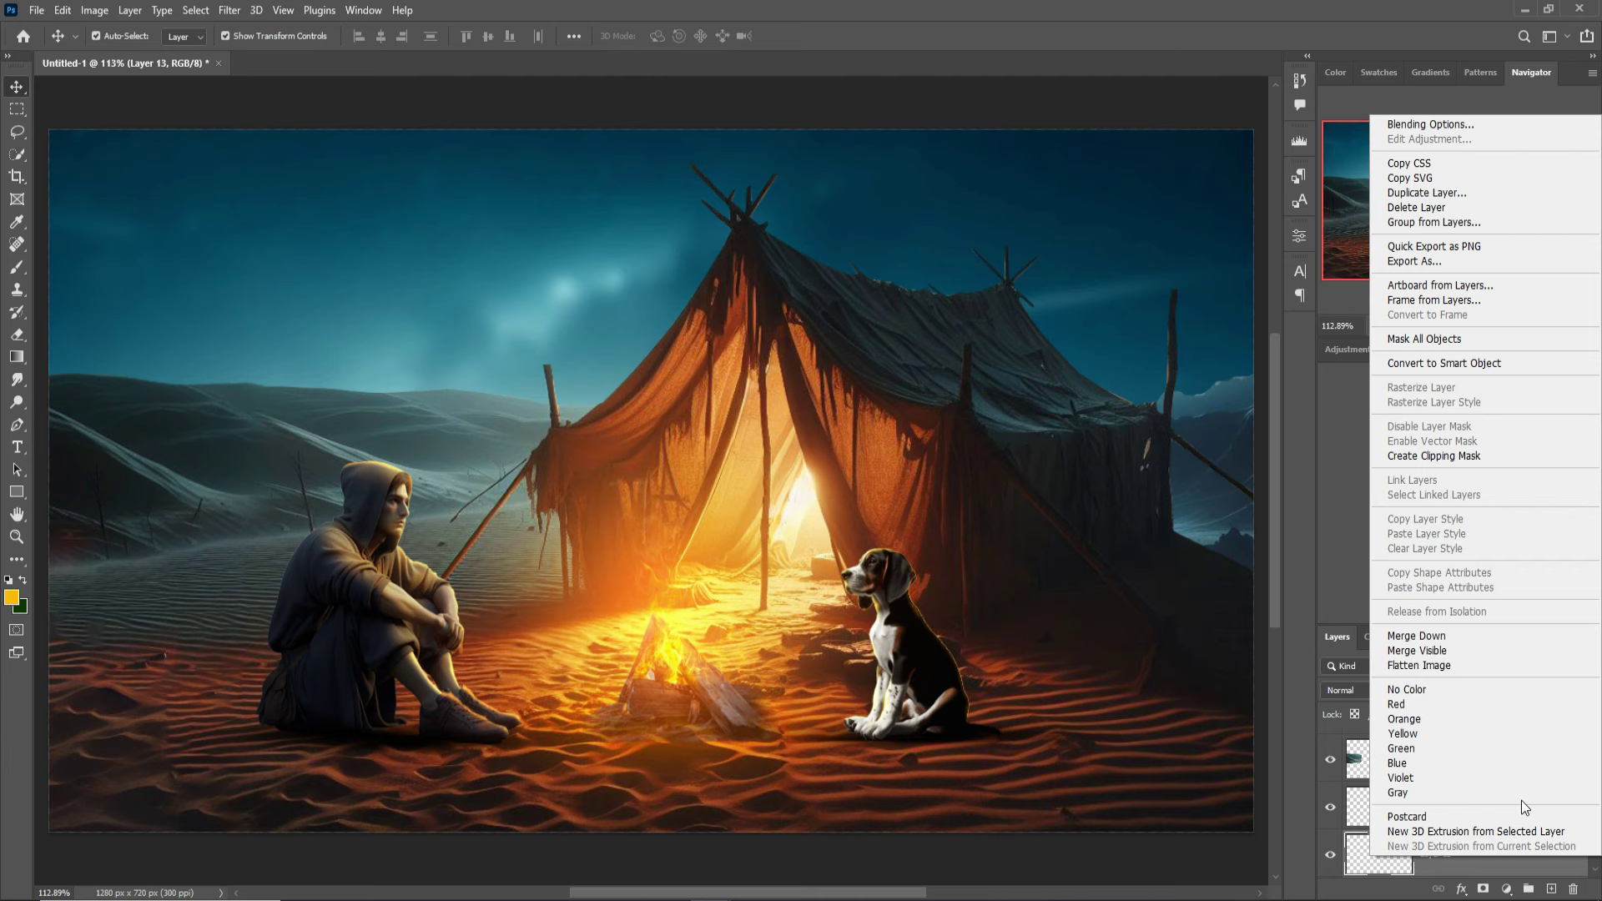
{"action": "left_click", "coordinate": [1429, 457]}
{"action": "left_click", "coordinate": [1413, 693]}
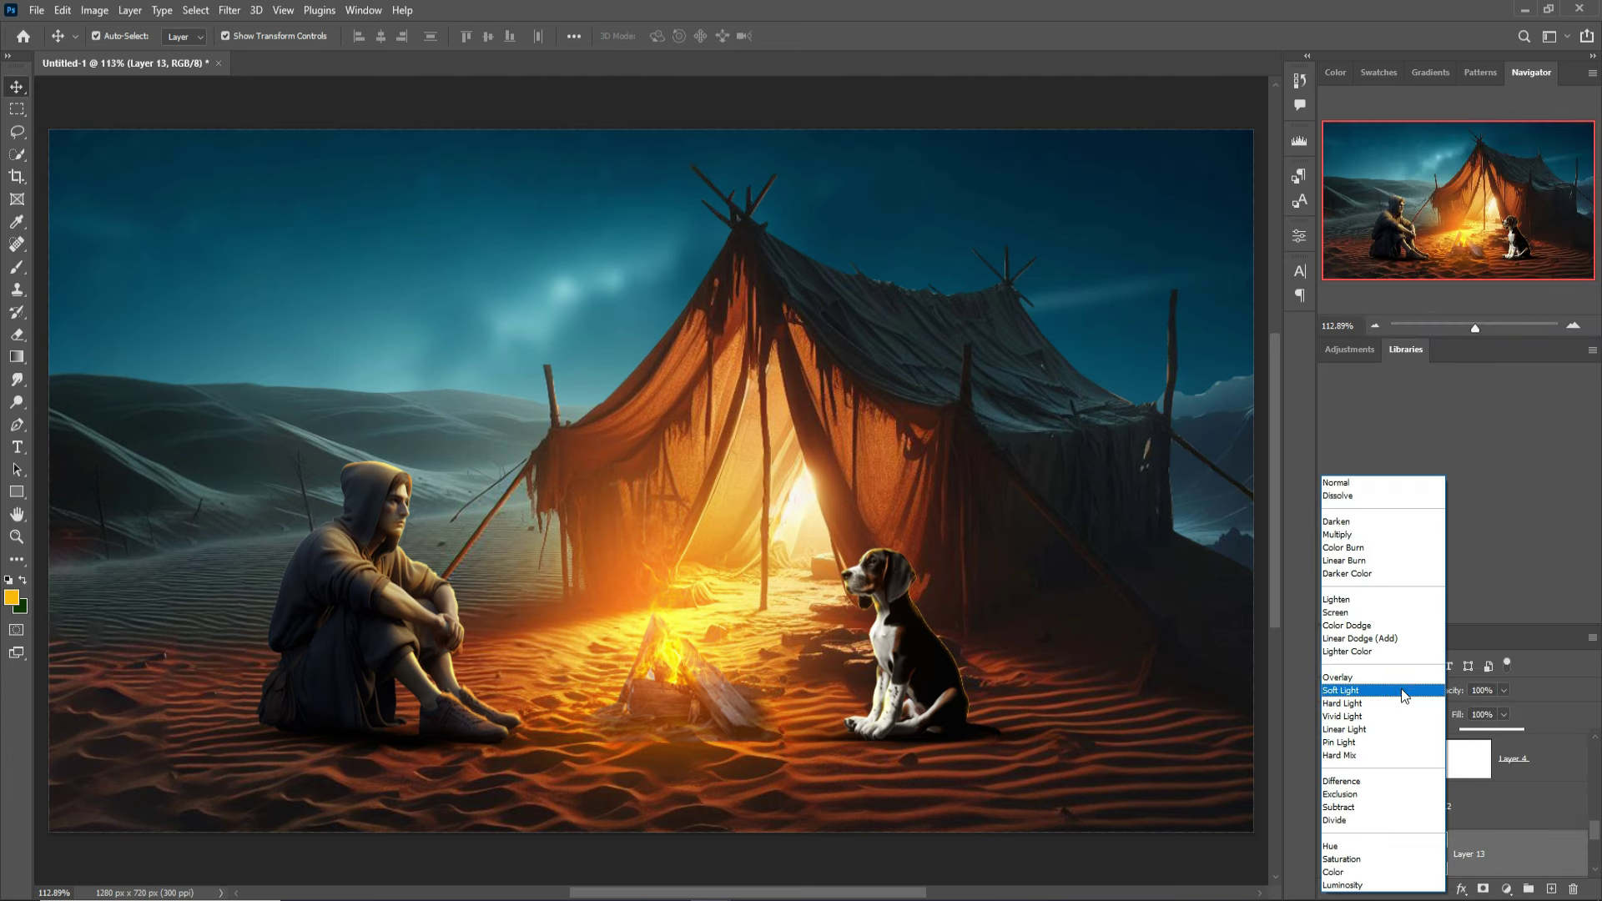
{"action": "left_click", "coordinate": [1410, 678]}
Add a Solid Color fill layer in deep teal #088291
{"action": "left_click", "coordinate": [1507, 888]}
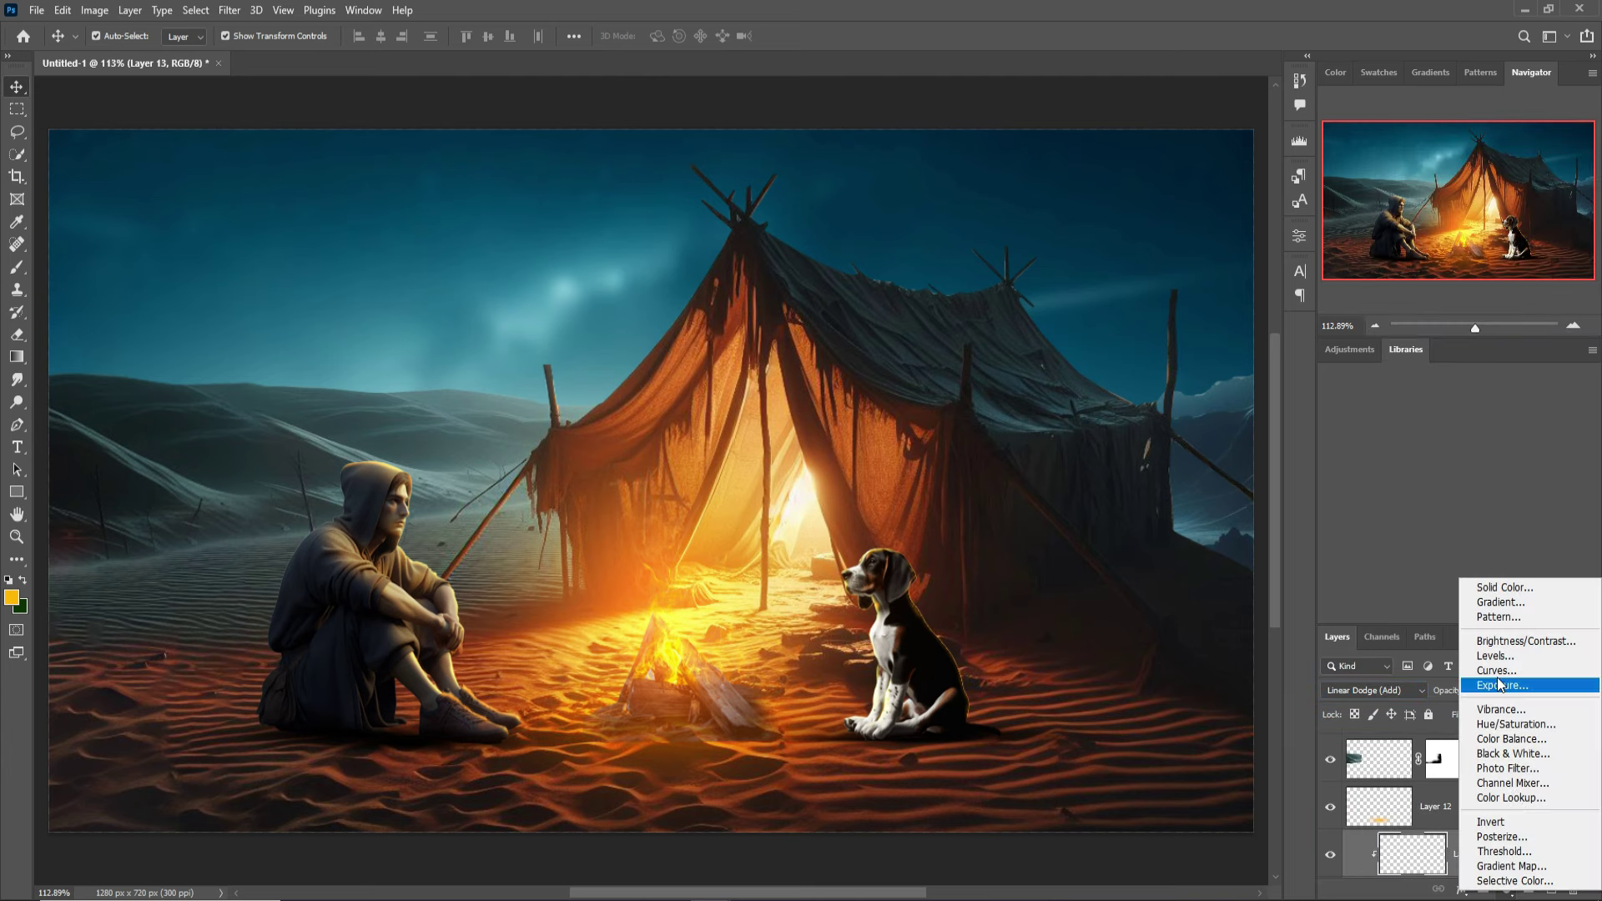
{"action": "left_click", "coordinate": [1510, 589]}
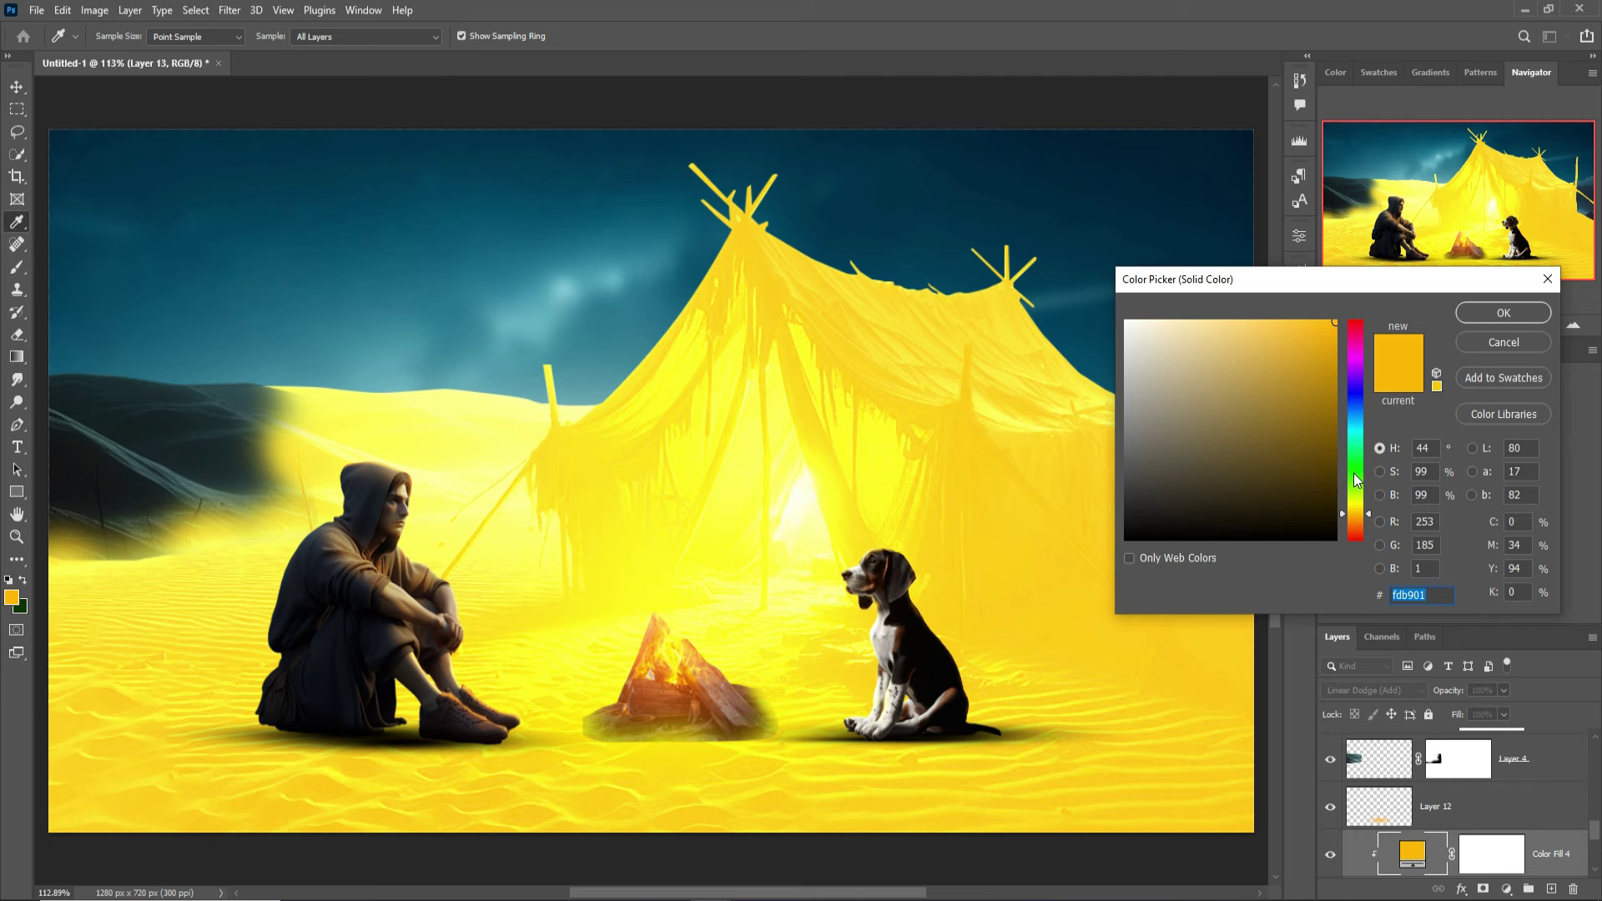
{"action": "left_click", "coordinate": [1358, 426]}
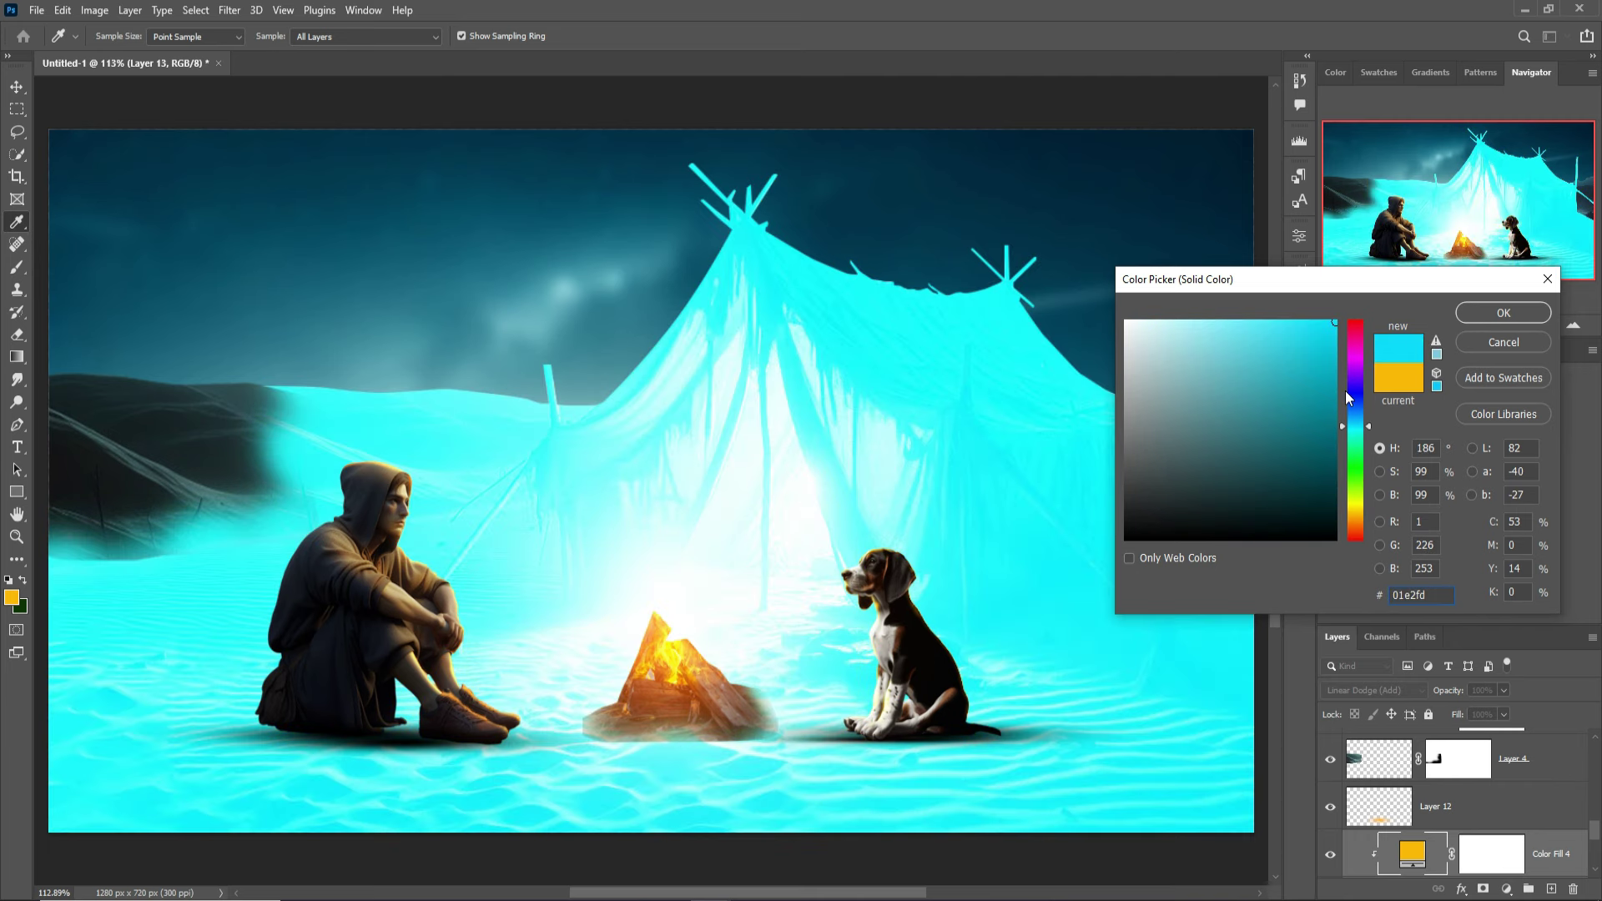
{"action": "left_click", "coordinate": [1331, 400]}
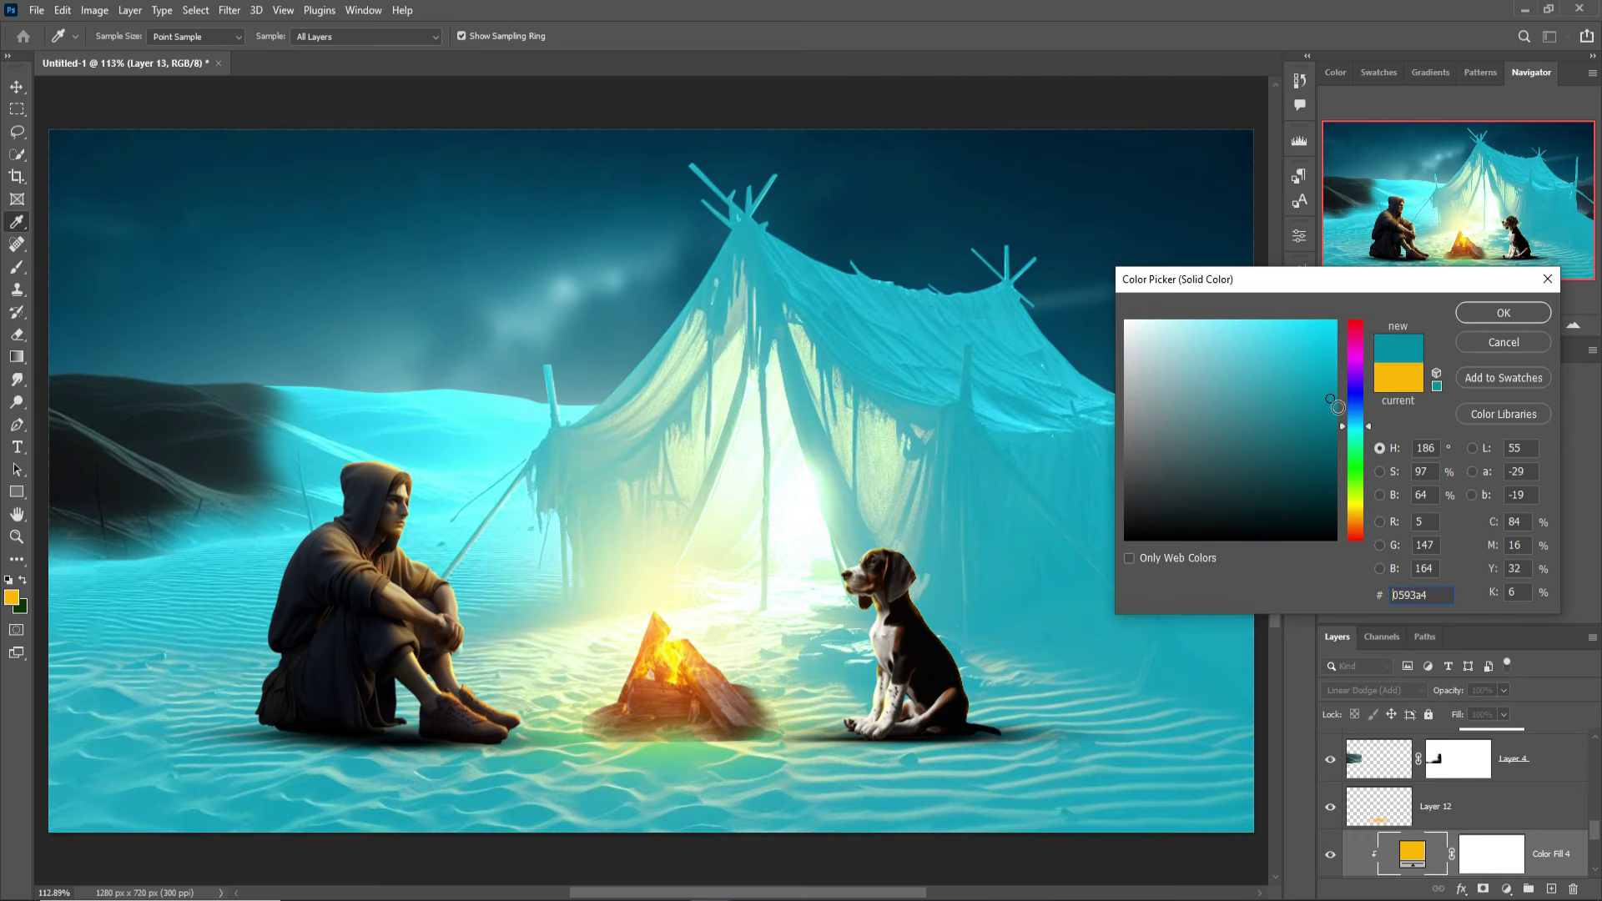
{"action": "left_click_drag", "start_coordinate": [1333, 417], "coordinate": [1324, 414]}
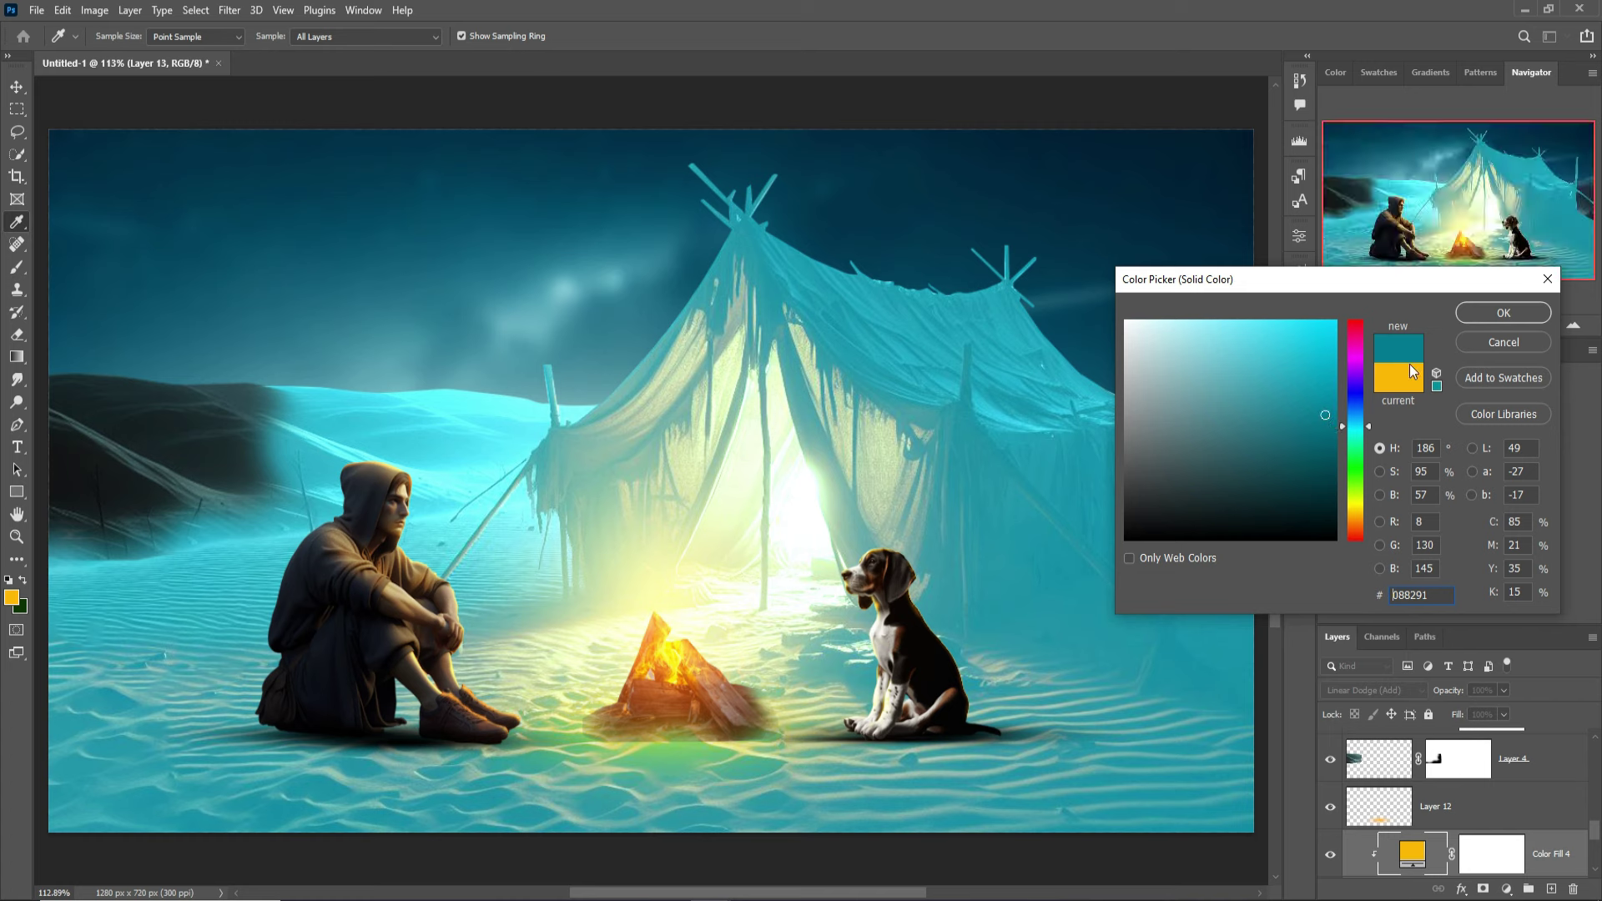
{"action": "left_click", "coordinate": [1472, 316]}
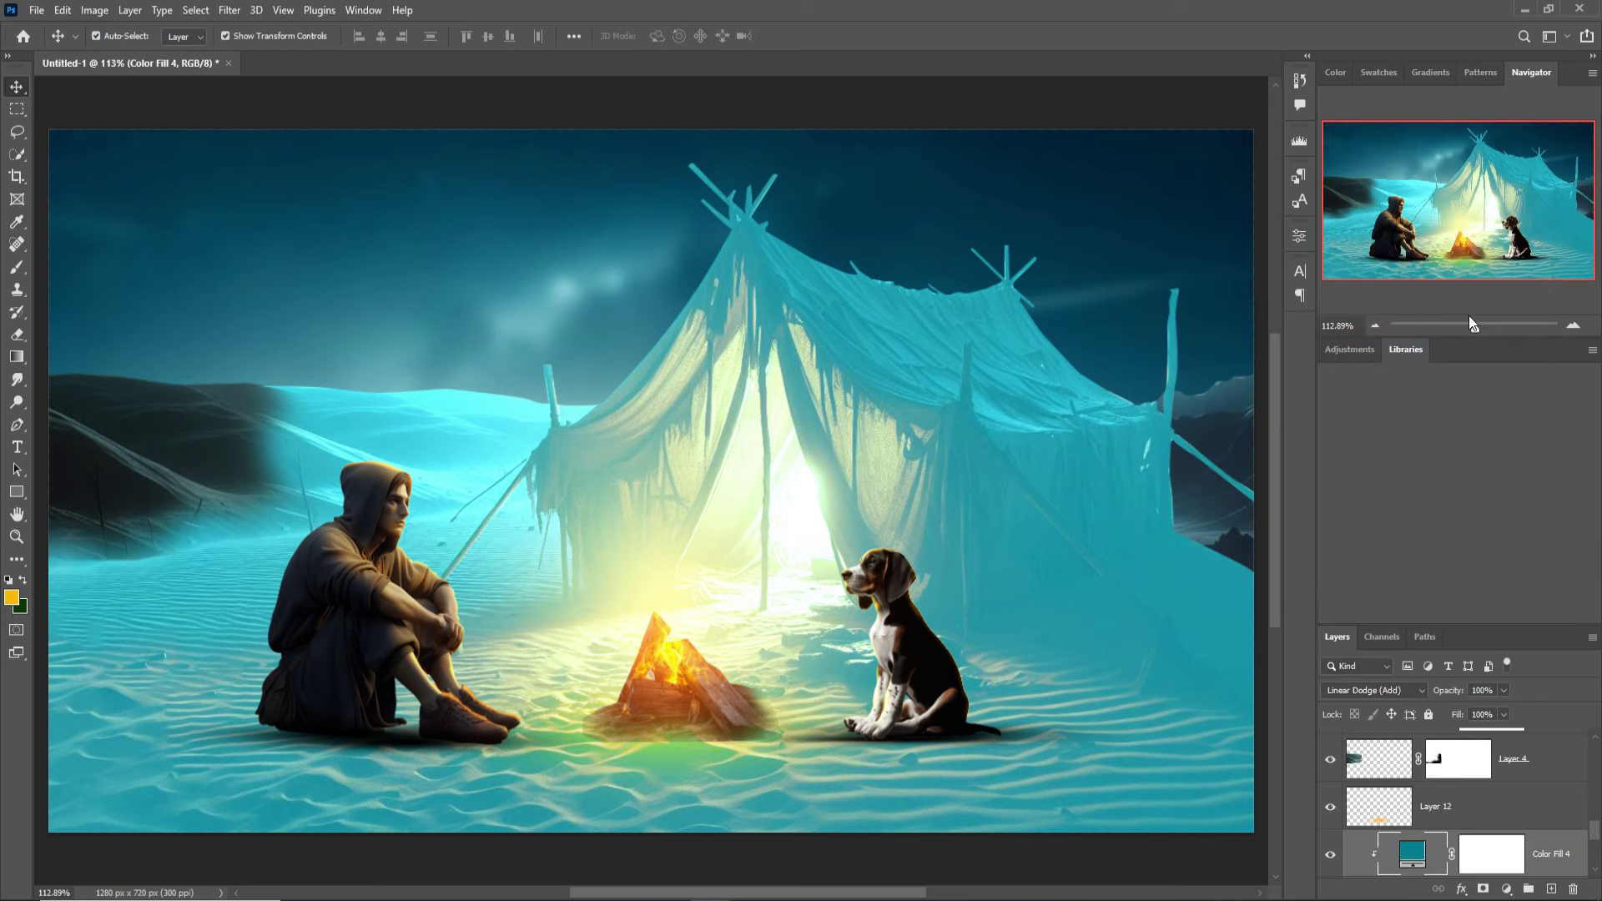
Split Color Fill 4's Blend If underlying black slider to 0/50 and invert its mask
{"action": "right_click", "coordinate": [1425, 858]}
{"action": "left_click", "coordinate": [1438, 512]}
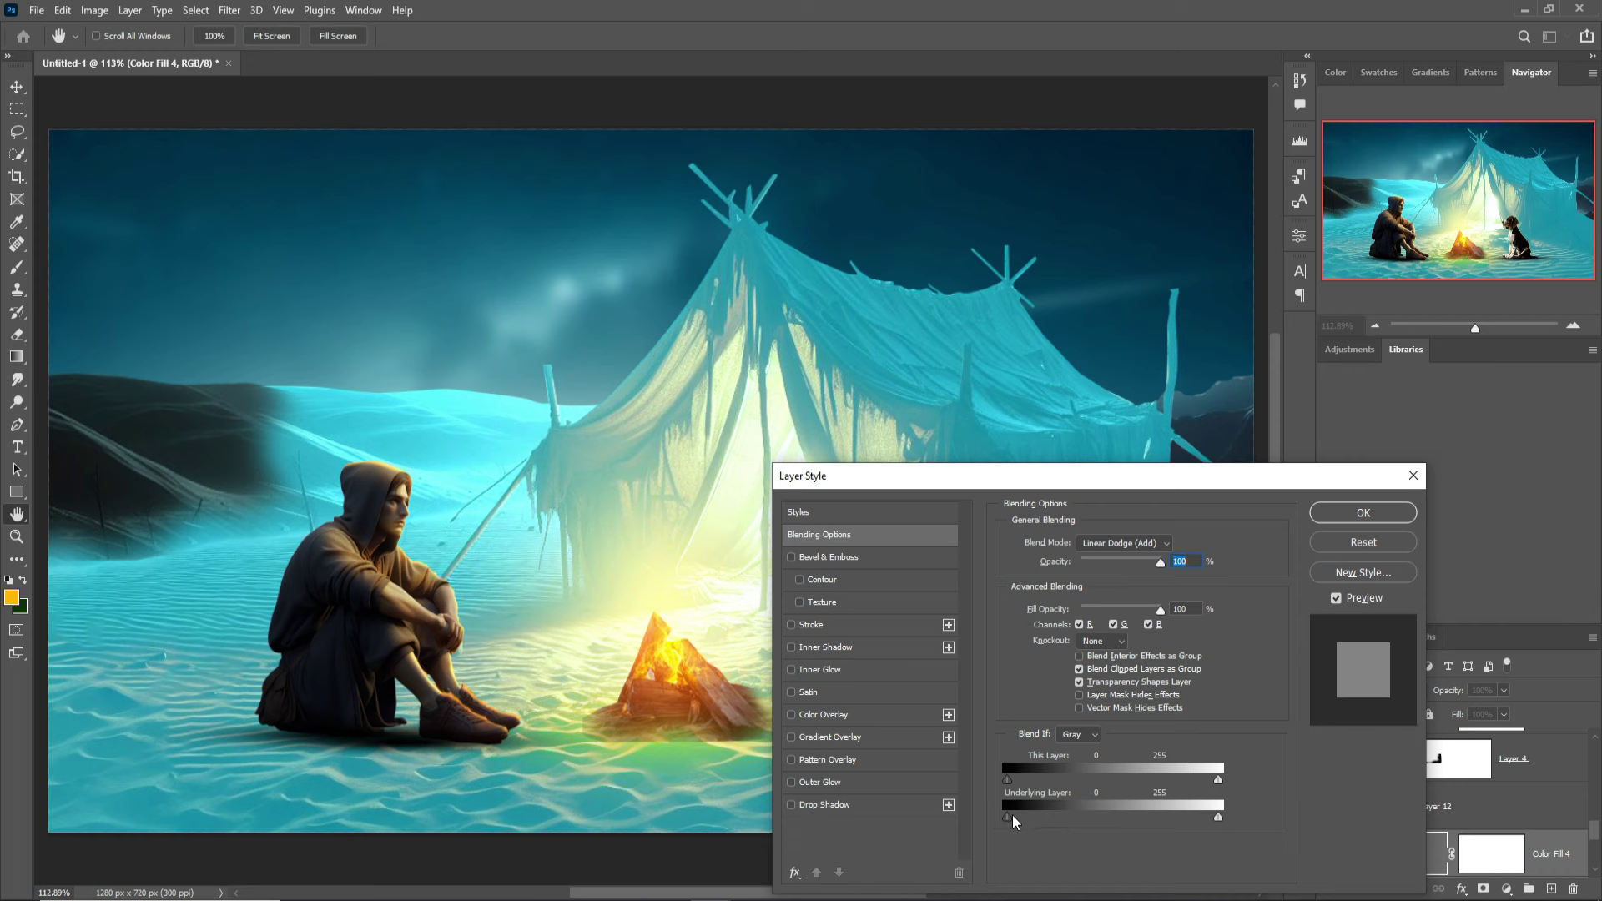
{"action": "left_click_drag", "start_coordinate": [1013, 815], "coordinate": [1049, 816]}
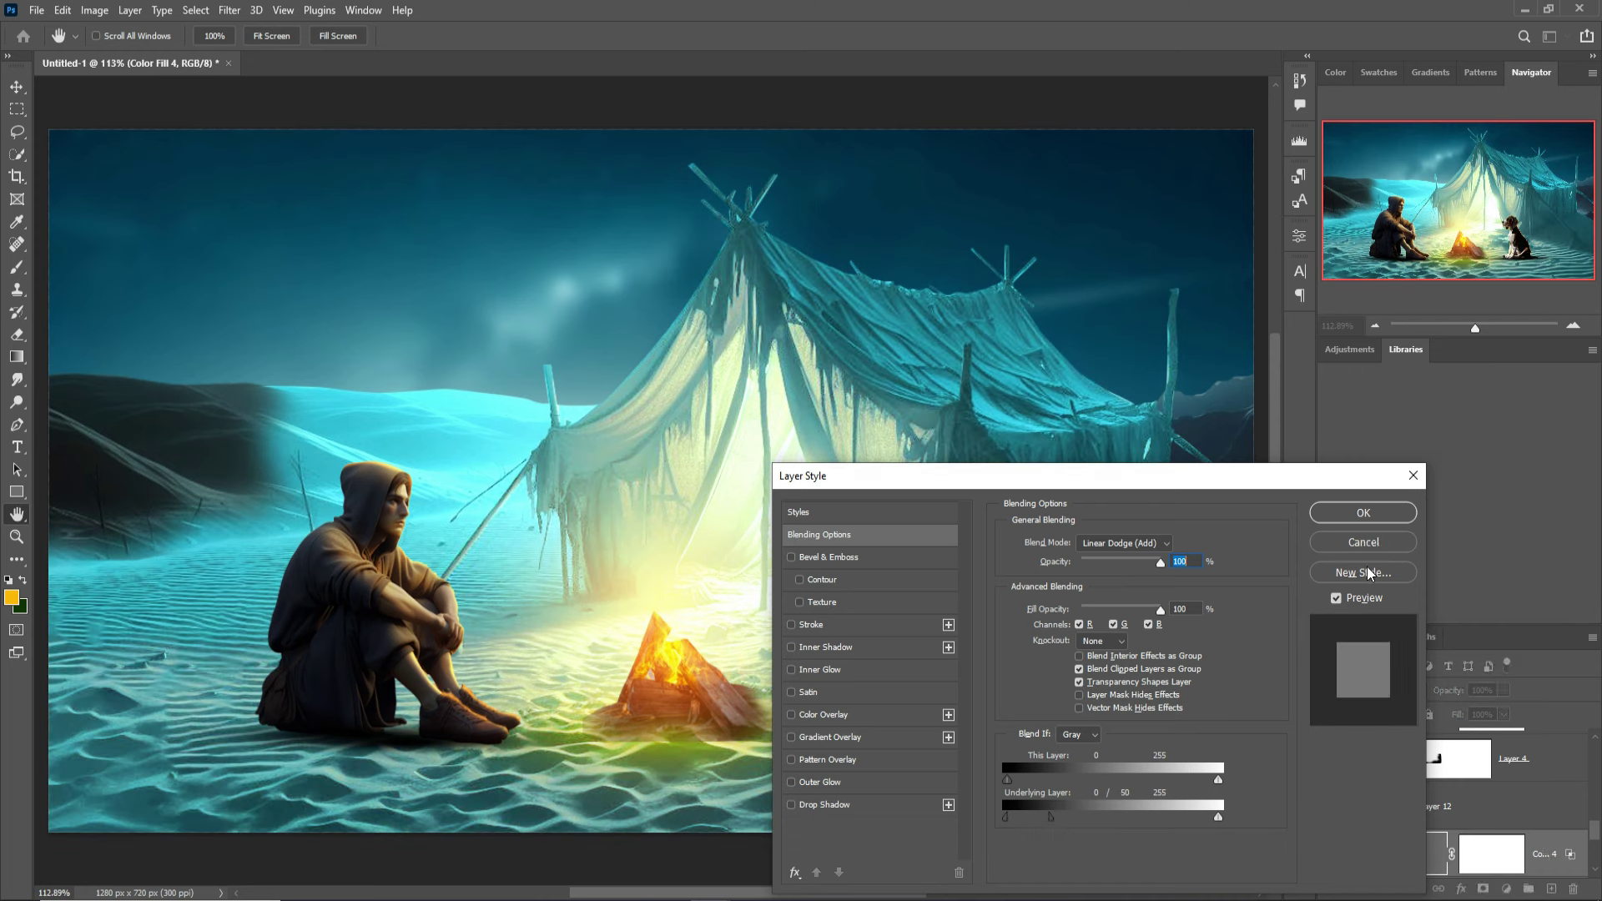
{"action": "left_click", "coordinate": [1361, 512]}
{"action": "left_click", "coordinate": [1493, 862]}
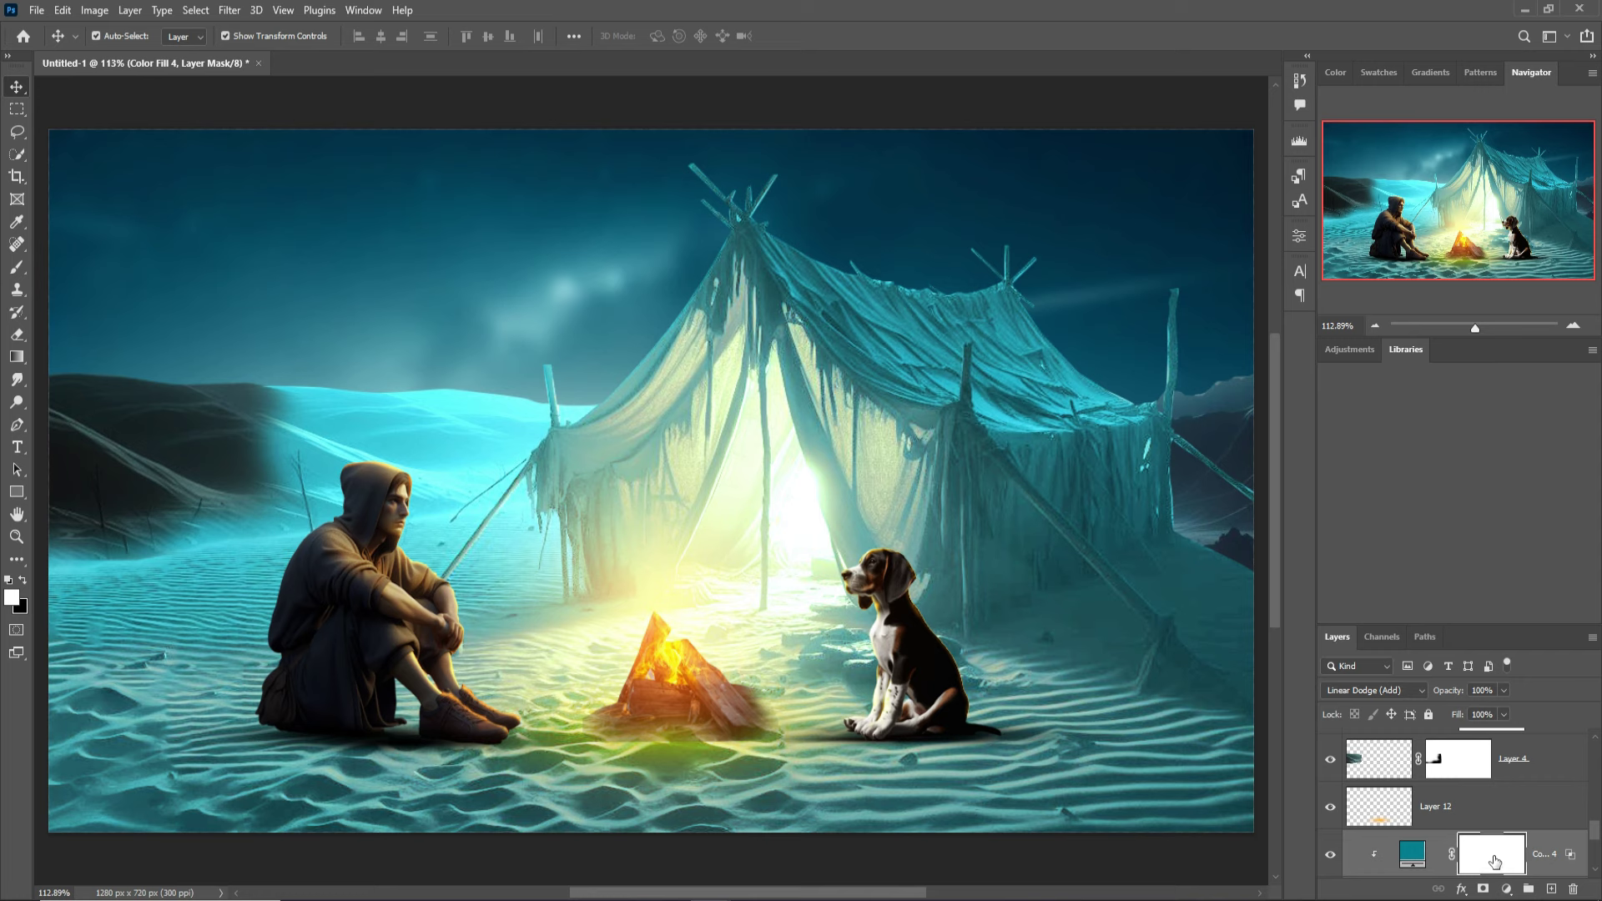
{"action": "key", "text": "ctrl+i"}
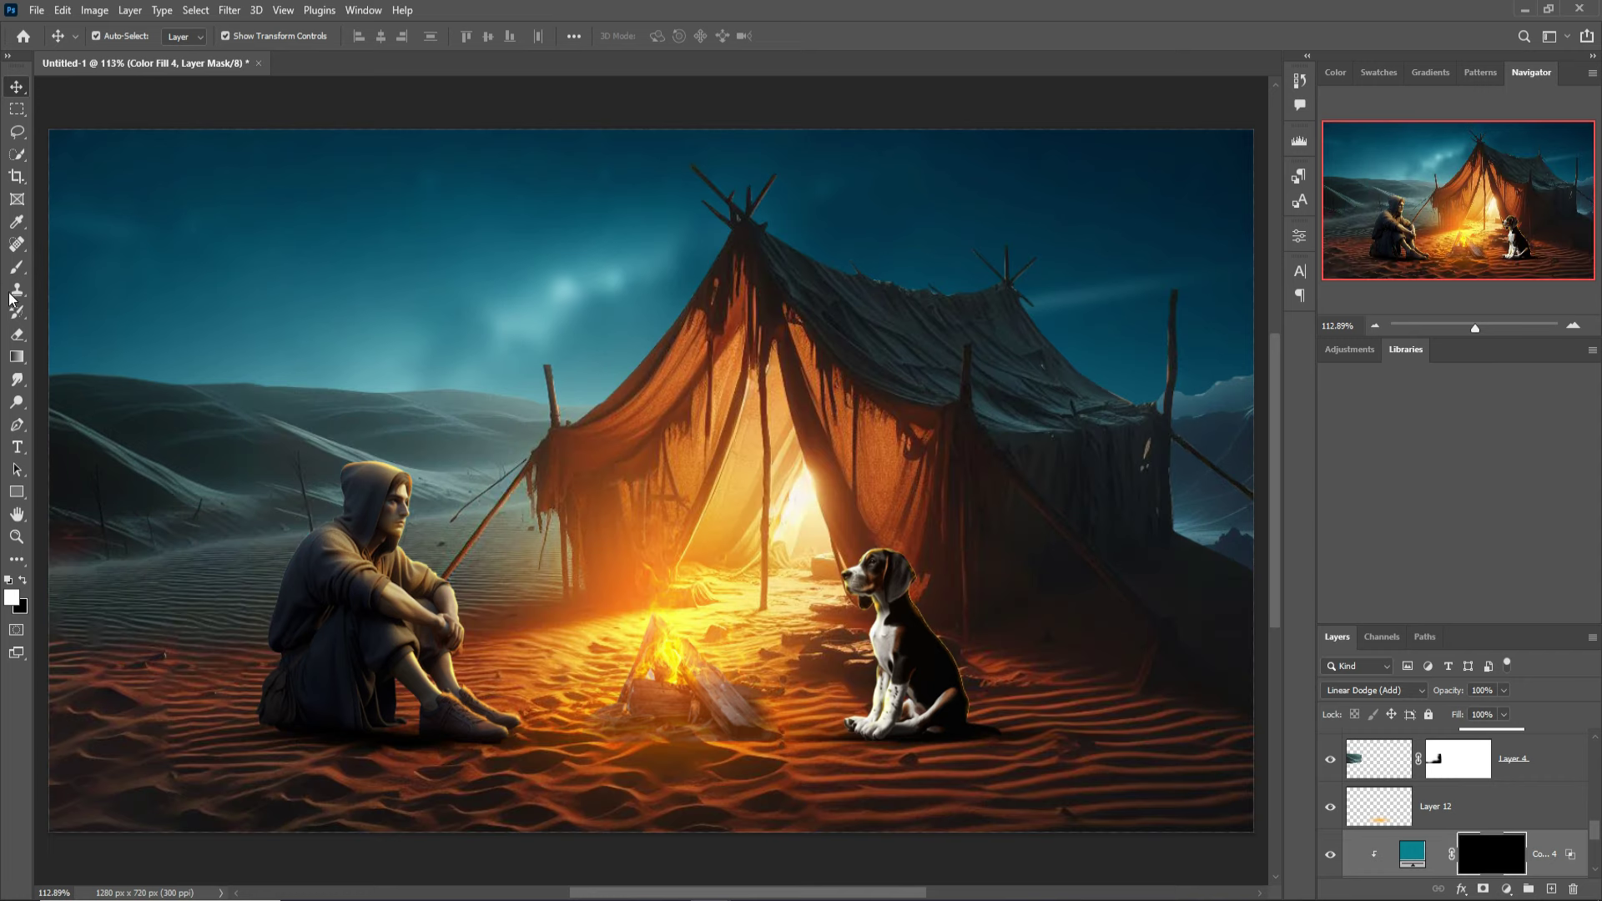
Paint white at 70 px and 40% opacity on the Color Fill 4 mask along the tent ridge
{"action": "left_click", "coordinate": [16, 267]}
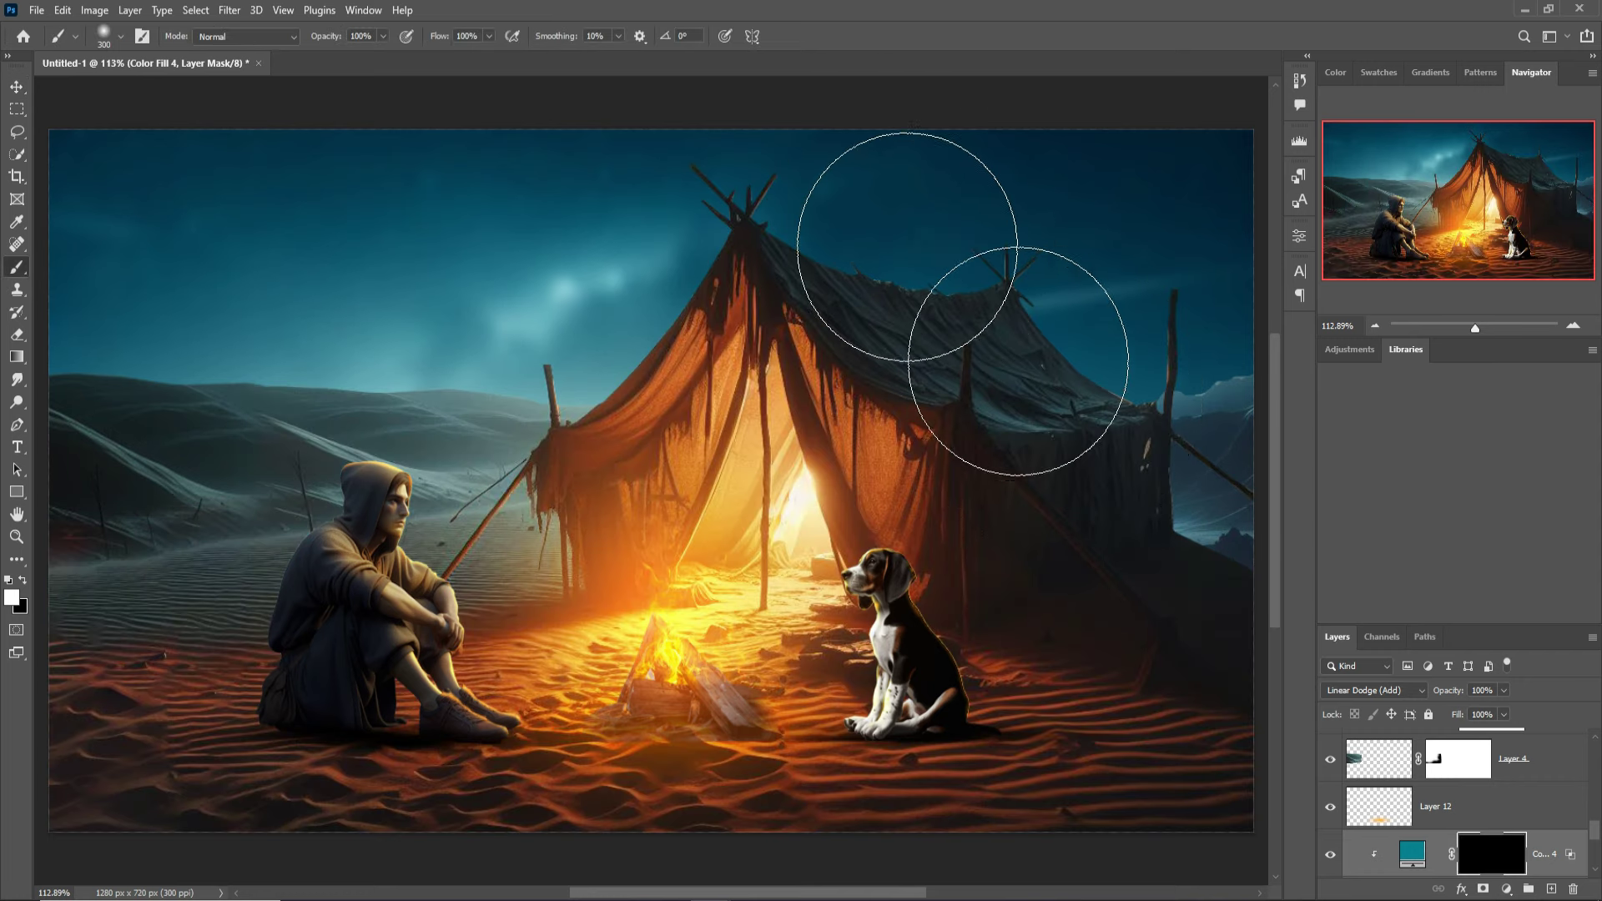
{"action": "key", "text": "bracketleft"}
{"action": "key", "text": "bracketleft"}
{"action": "key", "text": "bracketleft"}
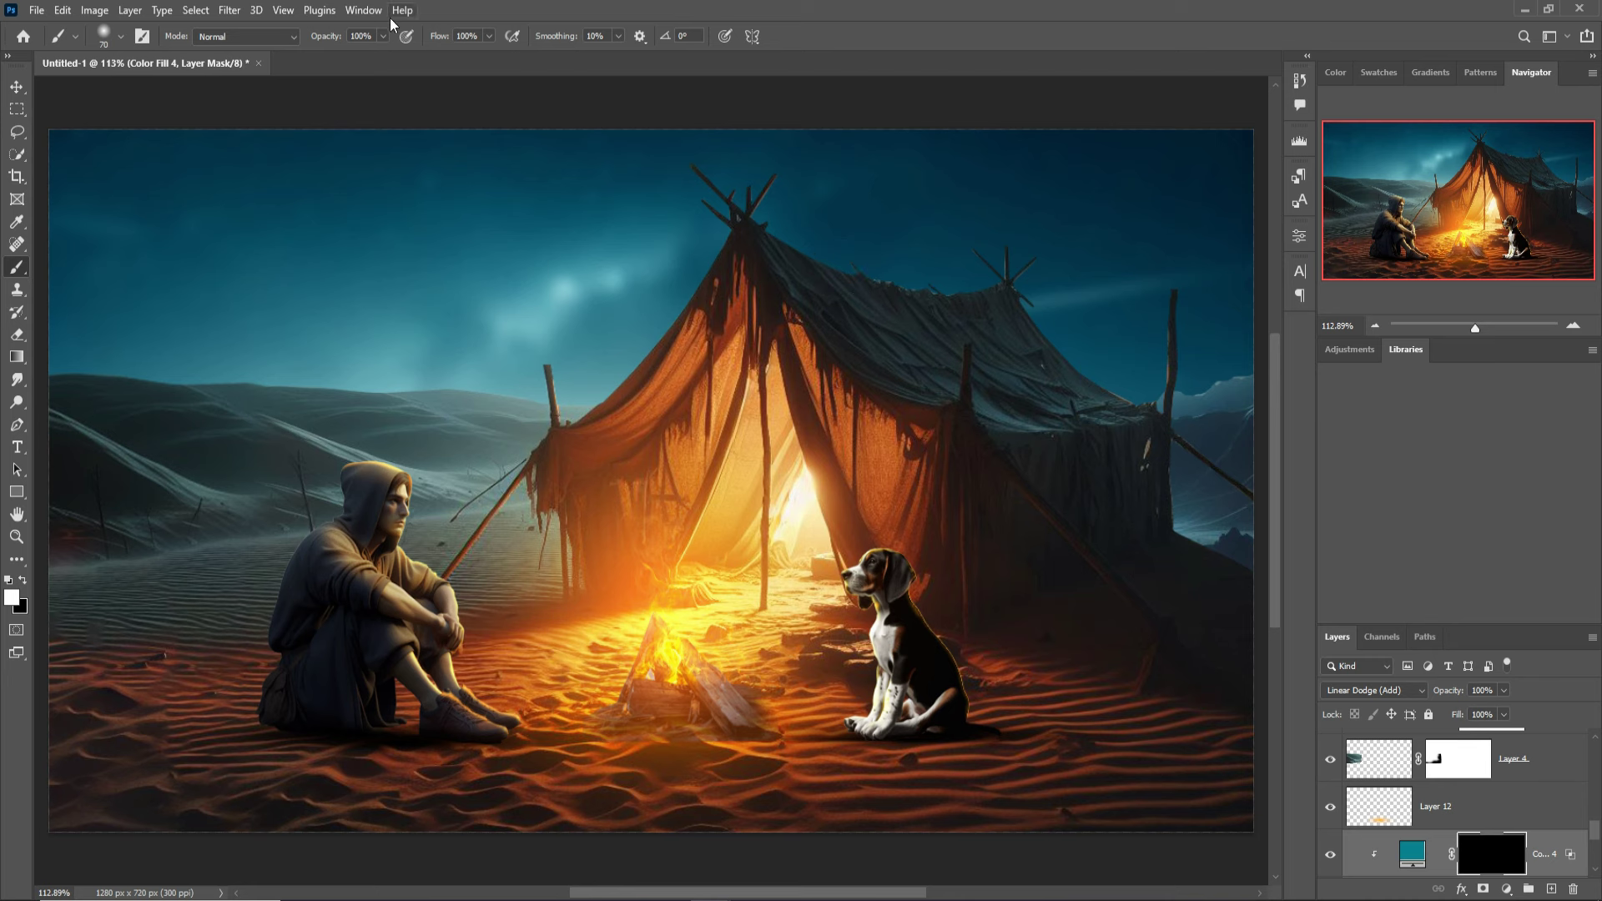
{"action": "left_click", "coordinate": [383, 36]}
{"action": "left_click_drag", "start_coordinate": [337, 56], "coordinate": [338, 56]}
{"action": "mouse_move", "coordinate": [813, 243]}
{"action": "left_mouse_down"}
{"action": "mouse_move", "coordinate": [979, 297]}
{"action": "mouse_move", "coordinate": [1101, 282]}
{"action": "mouse_move", "coordinate": [1062, 325]}
{"action": "mouse_move", "coordinate": [1120, 347]}
{"action": "mouse_move", "coordinate": [1029, 308]}
{"action": "mouse_move", "coordinate": [987, 308]}
{"action": "mouse_move", "coordinate": [1001, 328]}
{"action": "mouse_move", "coordinate": [926, 296]}
{"action": "mouse_move", "coordinate": [884, 240]}
{"action": "mouse_move", "coordinate": [1119, 358]}
{"action": "mouse_move", "coordinate": [1080, 340]}
{"action": "mouse_move", "coordinate": [1148, 400]}
{"action": "mouse_move", "coordinate": [1162, 401]}
{"action": "mouse_move", "coordinate": [1065, 325]}
{"action": "mouse_move", "coordinate": [1116, 365]}
{"action": "mouse_move", "coordinate": [1162, 354]}
{"action": "left_mouse_up"}
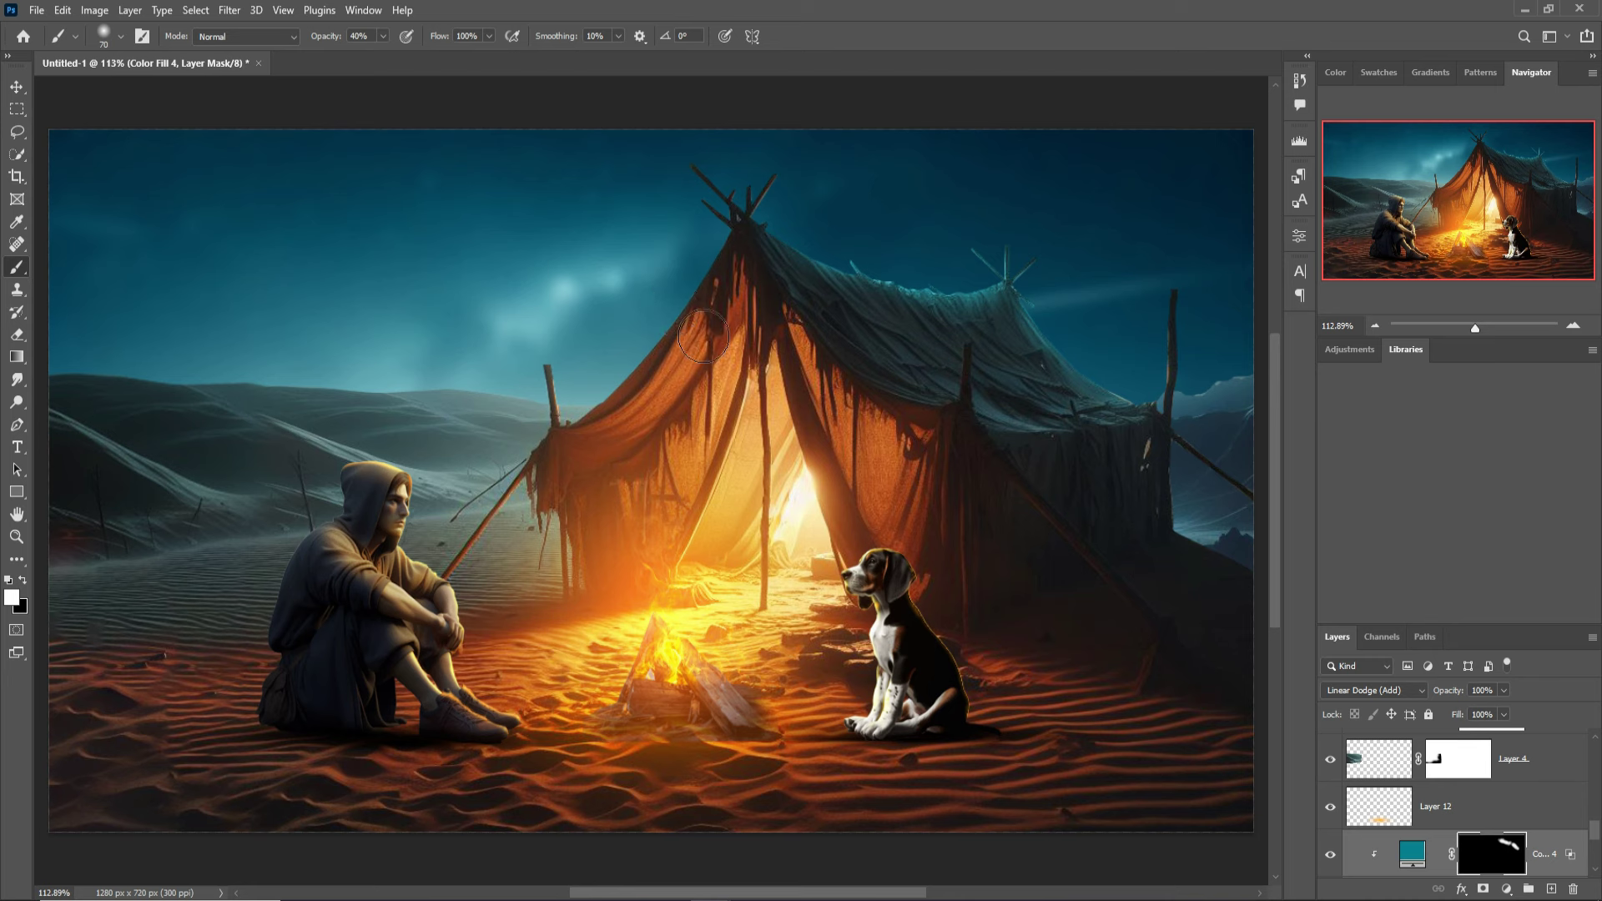
{"action": "mouse_move", "coordinate": [703, 337]}
{"action": "left_mouse_down"}
{"action": "mouse_move", "coordinate": [783, 254]}
{"action": "mouse_move", "coordinate": [847, 263]}
{"action": "mouse_move", "coordinate": [818, 225]}
{"action": "mouse_move", "coordinate": [862, 193]}
{"action": "mouse_move", "coordinate": [878, 273]}
{"action": "left_mouse_up"}
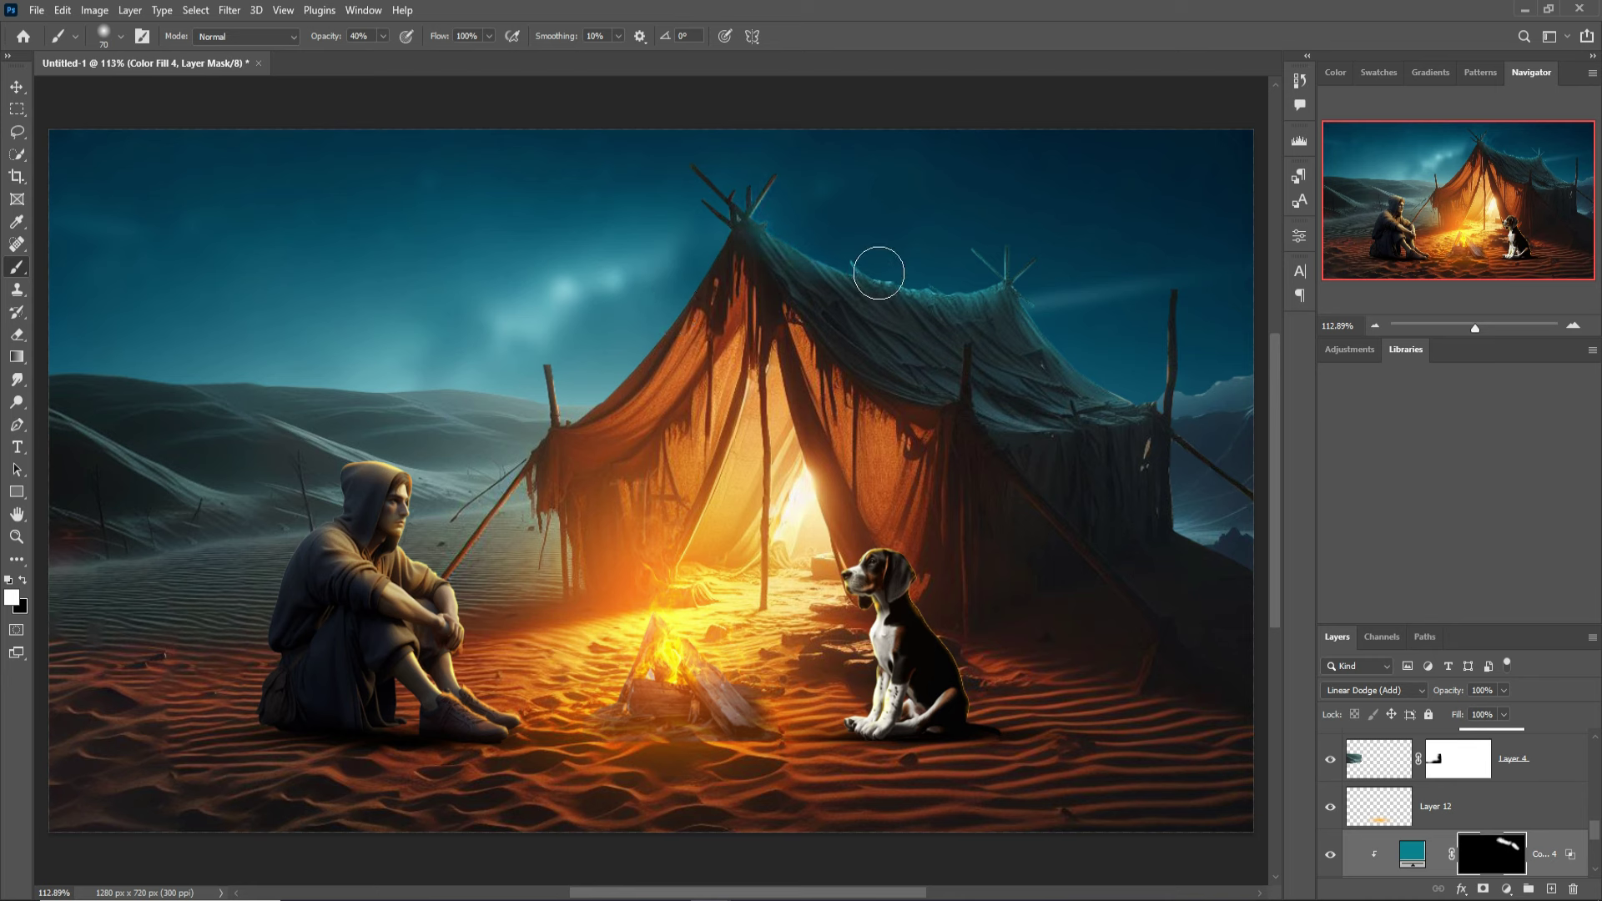
{"action": "left_click", "coordinate": [16, 86]}
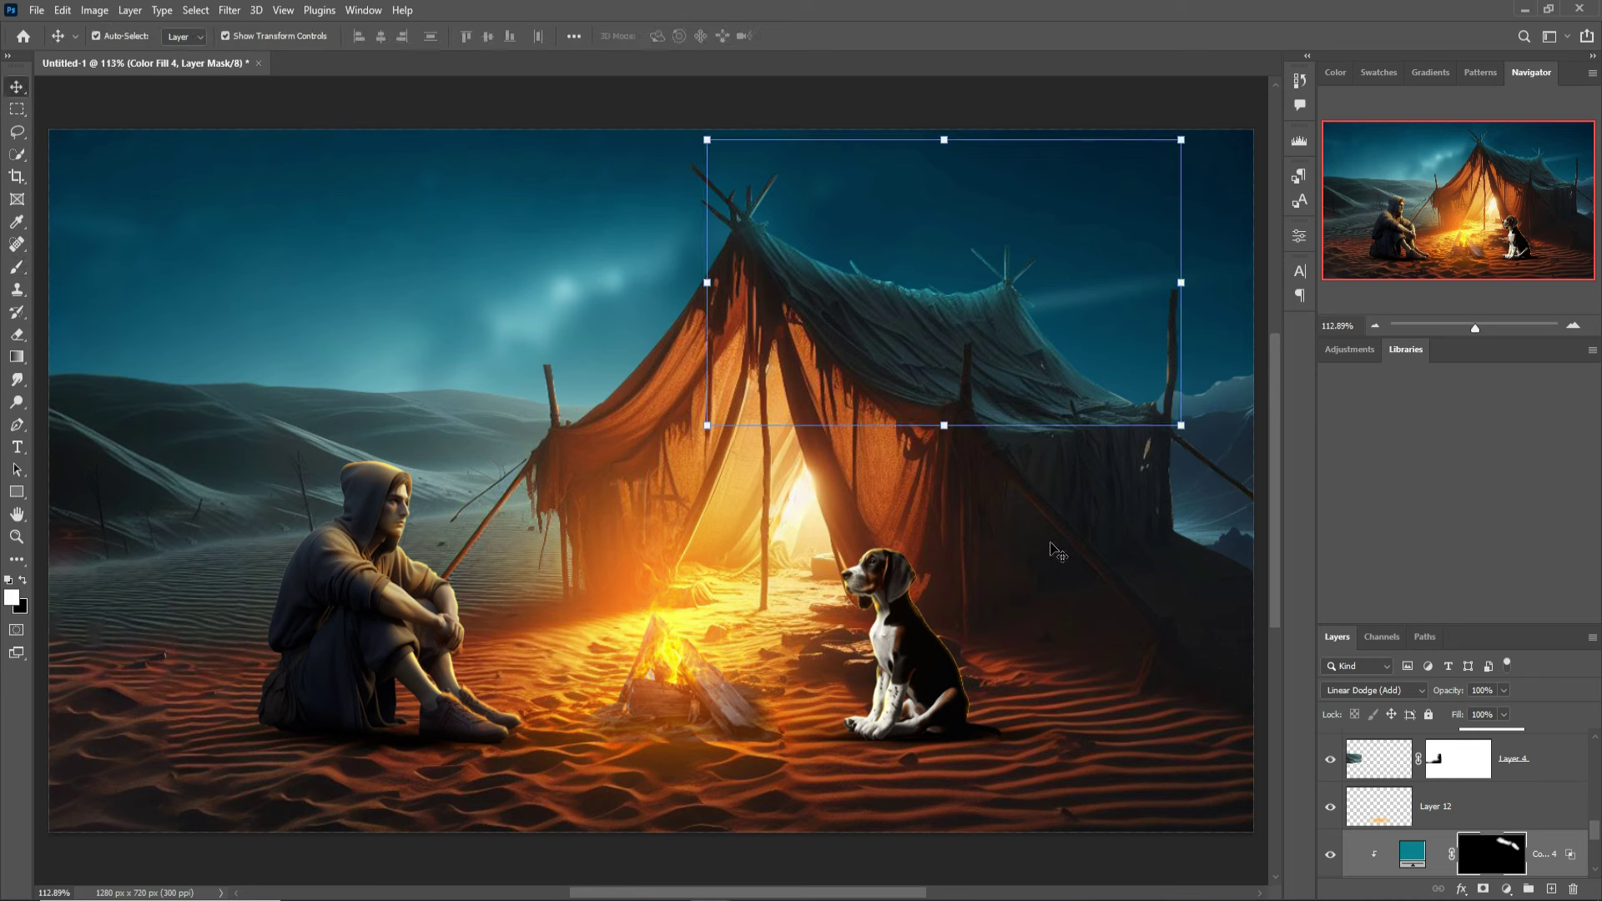
Add a Color Balance adjustment to the dog's Layer 7, pushing midtones toward red and blue
{"action": "left_click", "coordinate": [924, 670]}
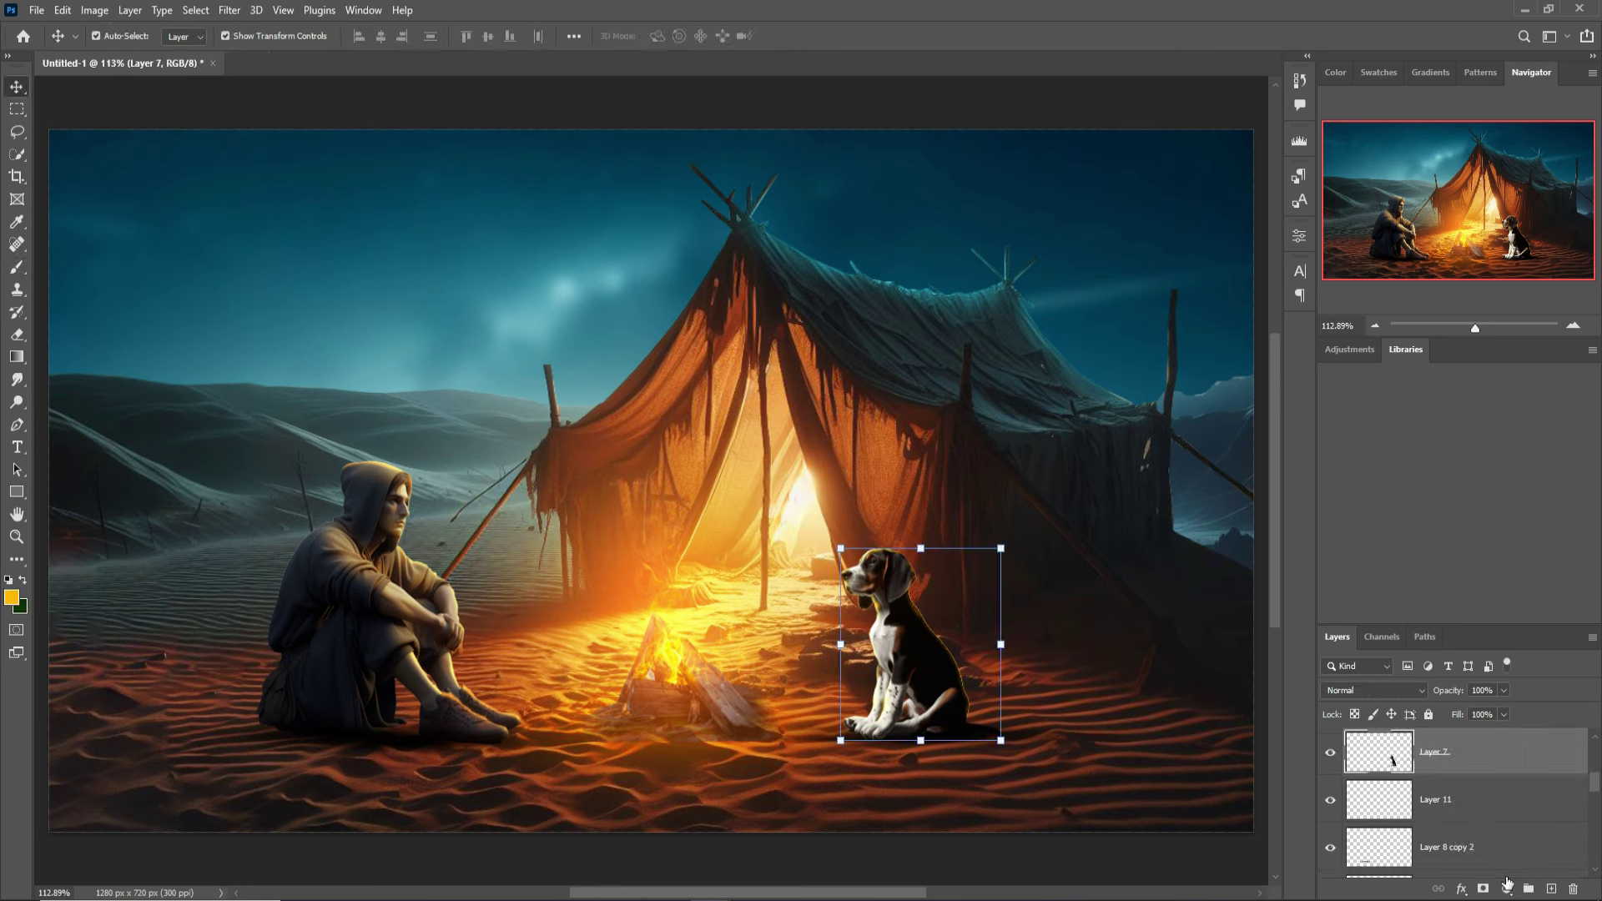
{"action": "left_click", "coordinate": [1507, 884]}
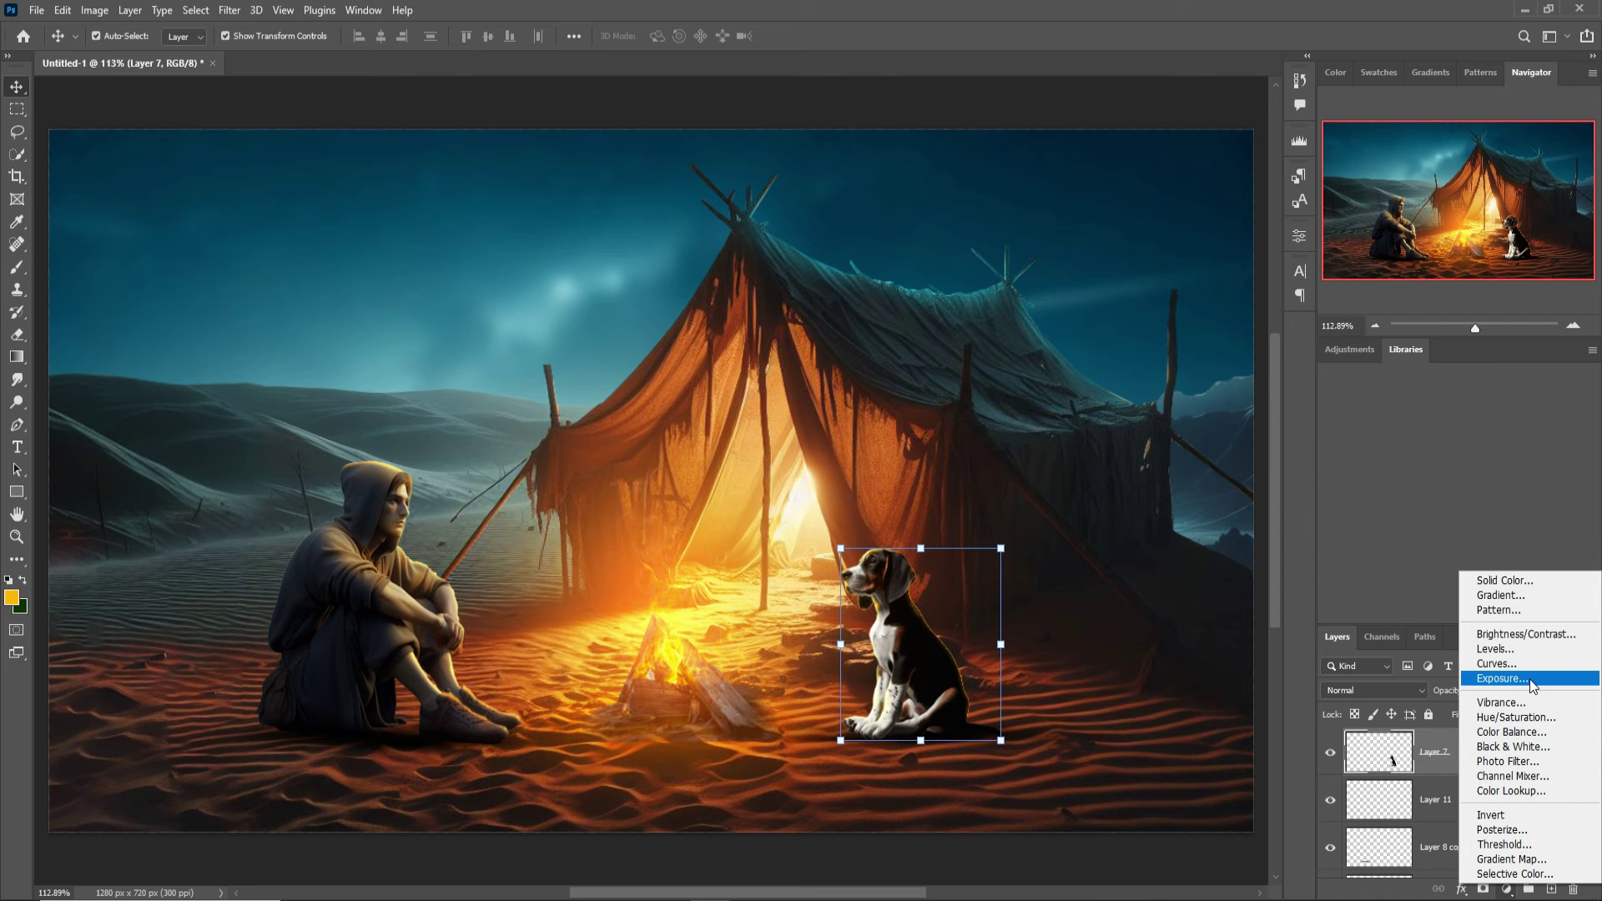
{"action": "left_click", "coordinate": [1527, 734]}
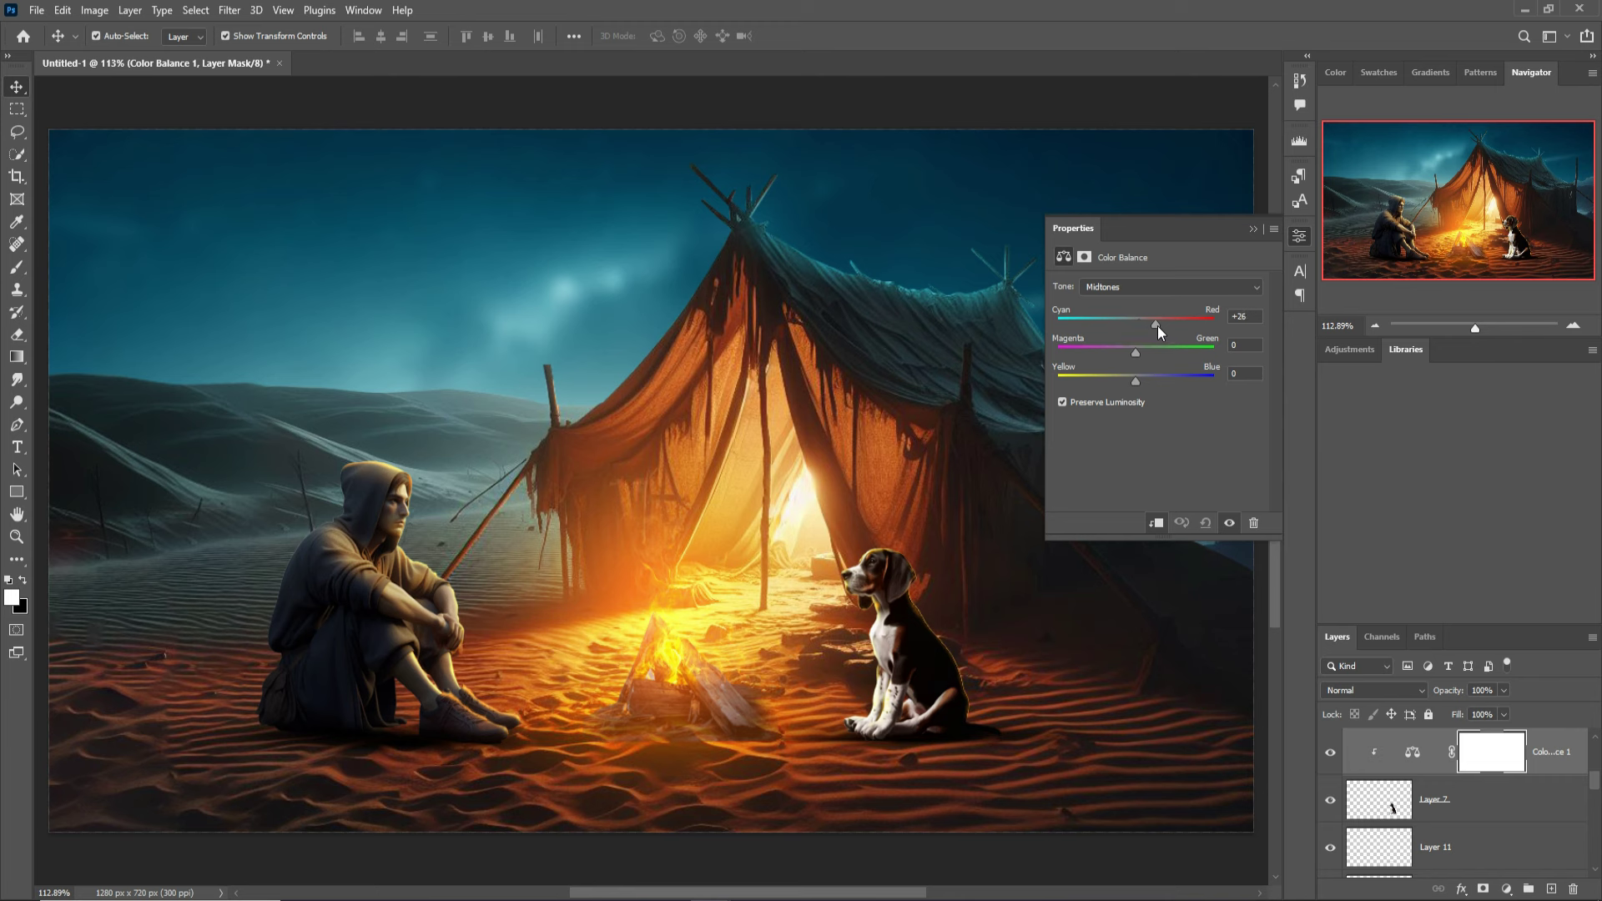
{"action": "left_click_drag", "start_coordinate": [1163, 325], "coordinate": [1164, 325]}
{"action": "left_click_drag", "start_coordinate": [1139, 388], "coordinate": [1151, 374]}
{"action": "left_click", "coordinate": [1252, 229]}
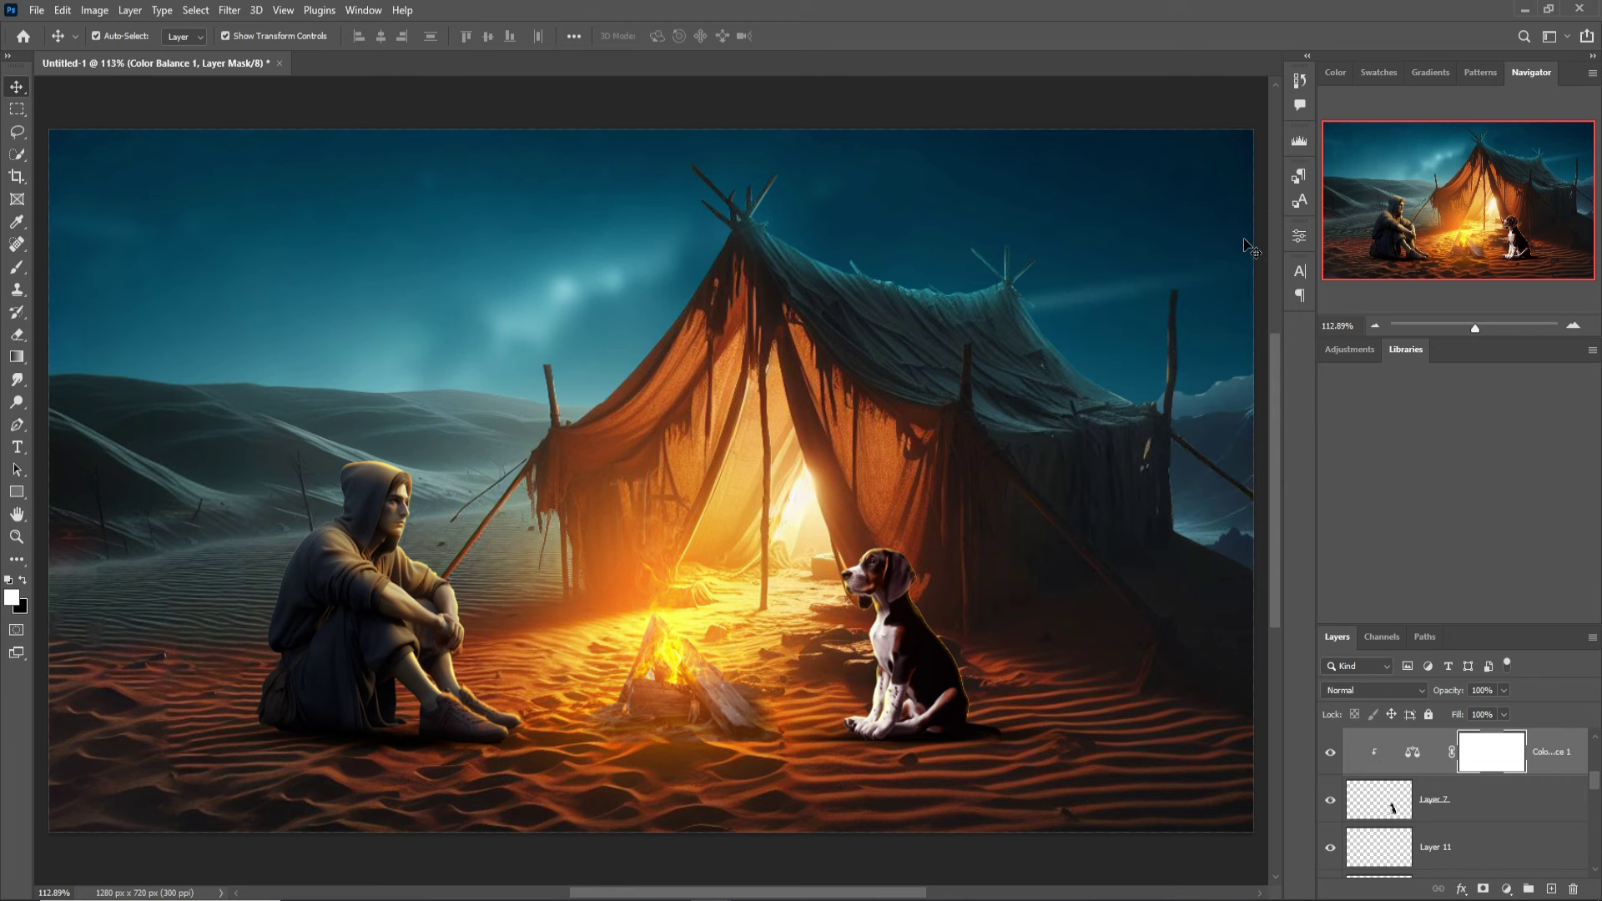
Add Color Balance 2 above the seated man's Layer 1, raising midtone Cyan–Red toward red
{"action": "left_click", "coordinate": [289, 622]}
{"action": "scroll", "coordinate": [1574, 791], "scroll_direction": "down", "scroll_amount": 1}
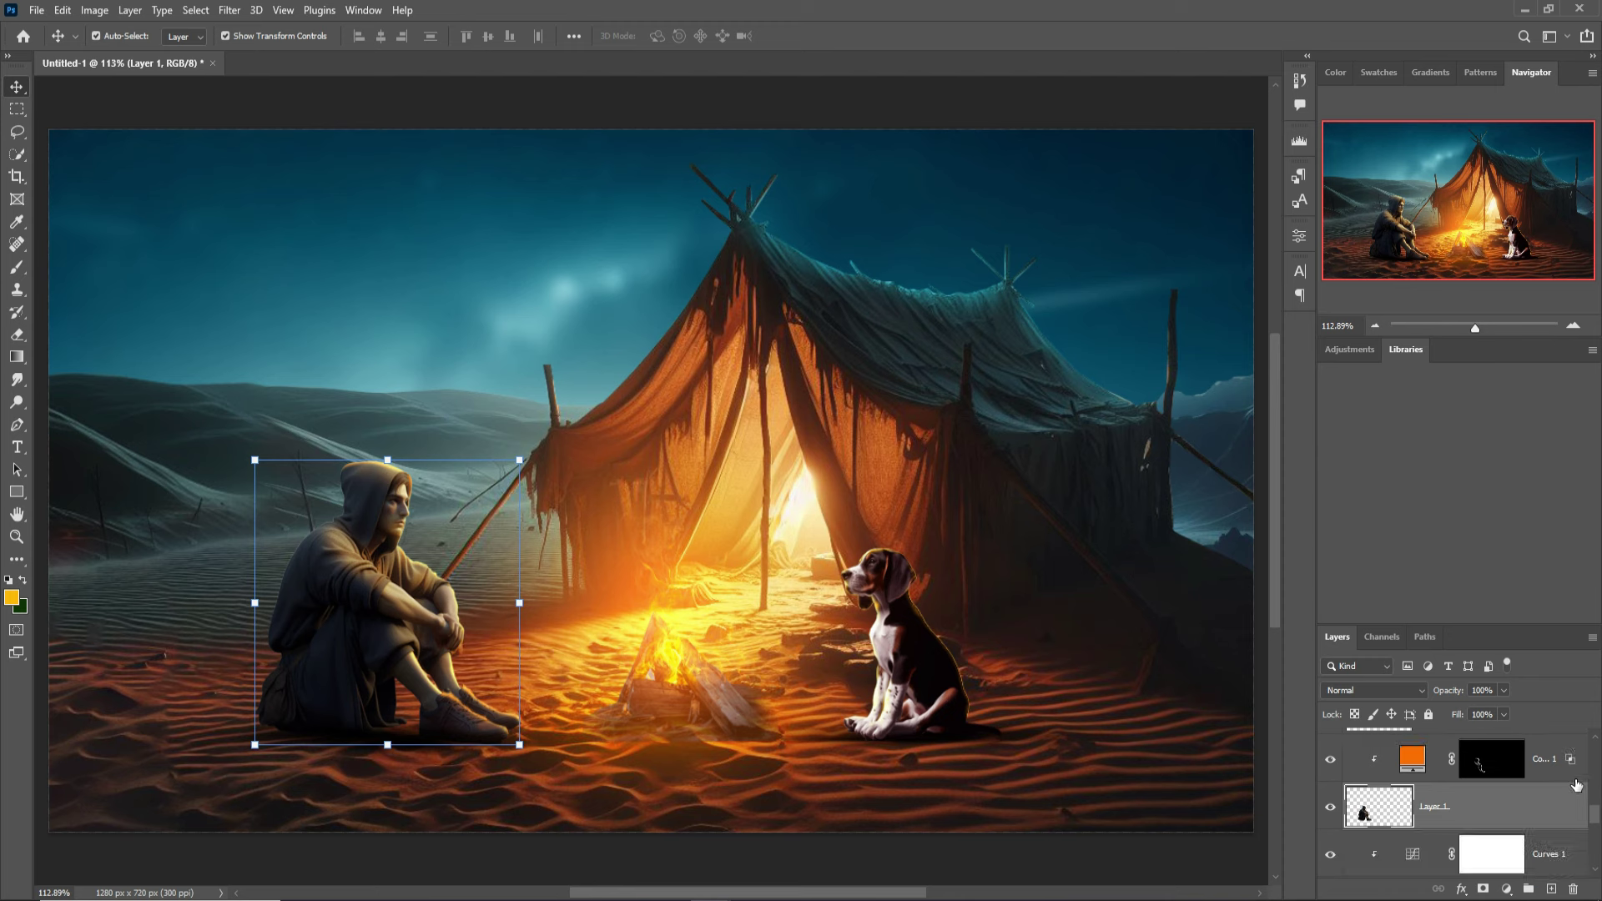
{"action": "left_click", "coordinate": [1506, 889]}
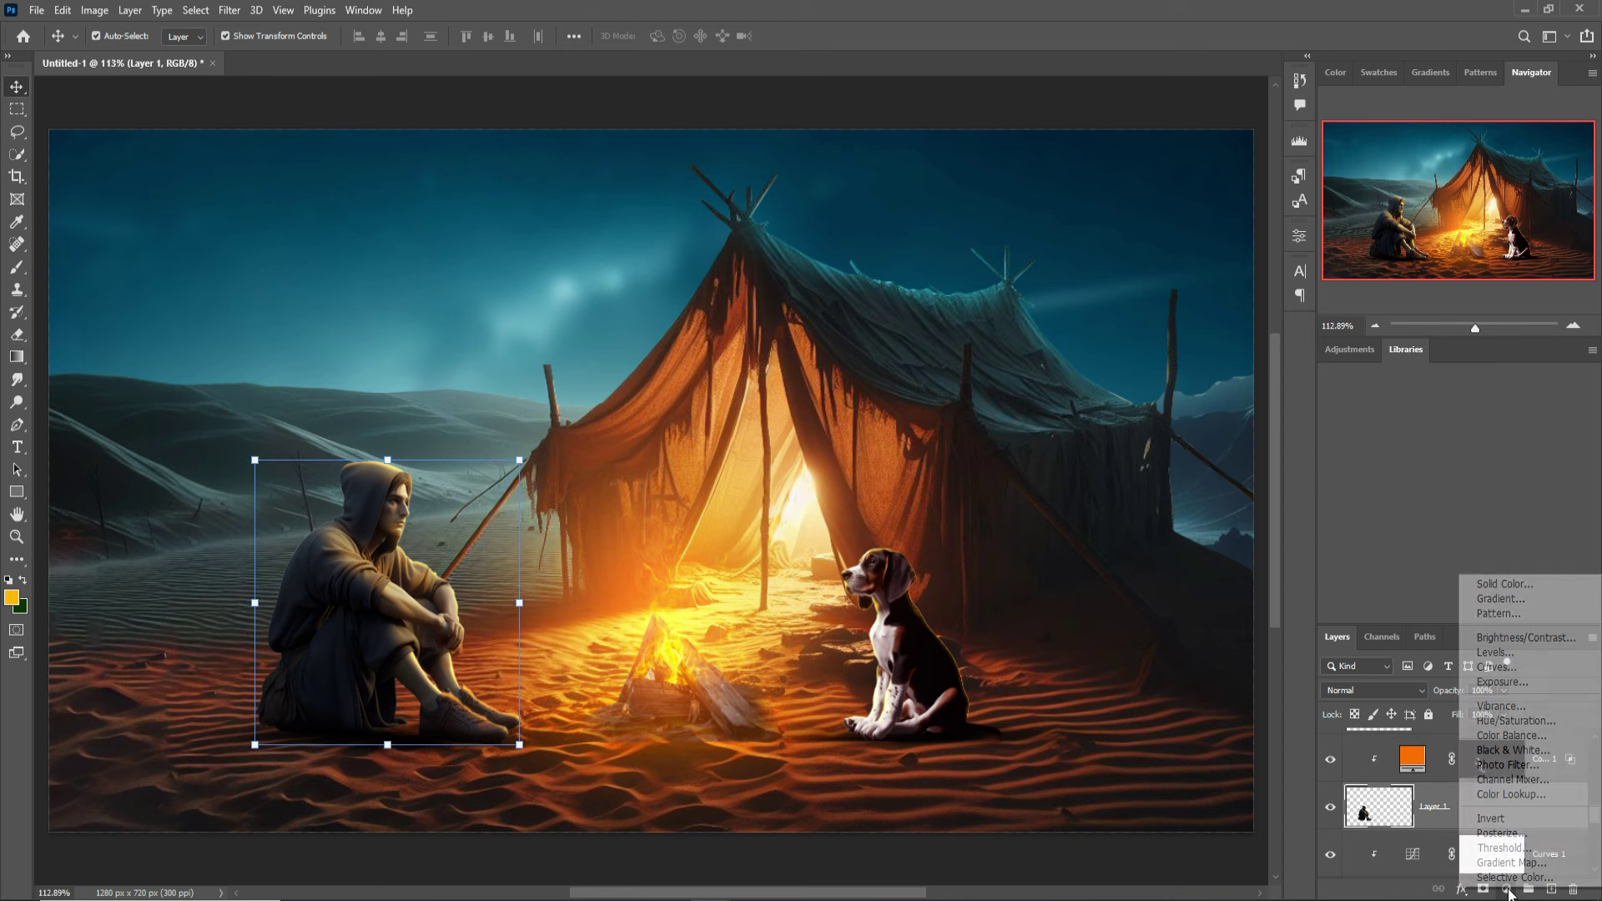
{"action": "left_click", "coordinate": [1511, 735]}
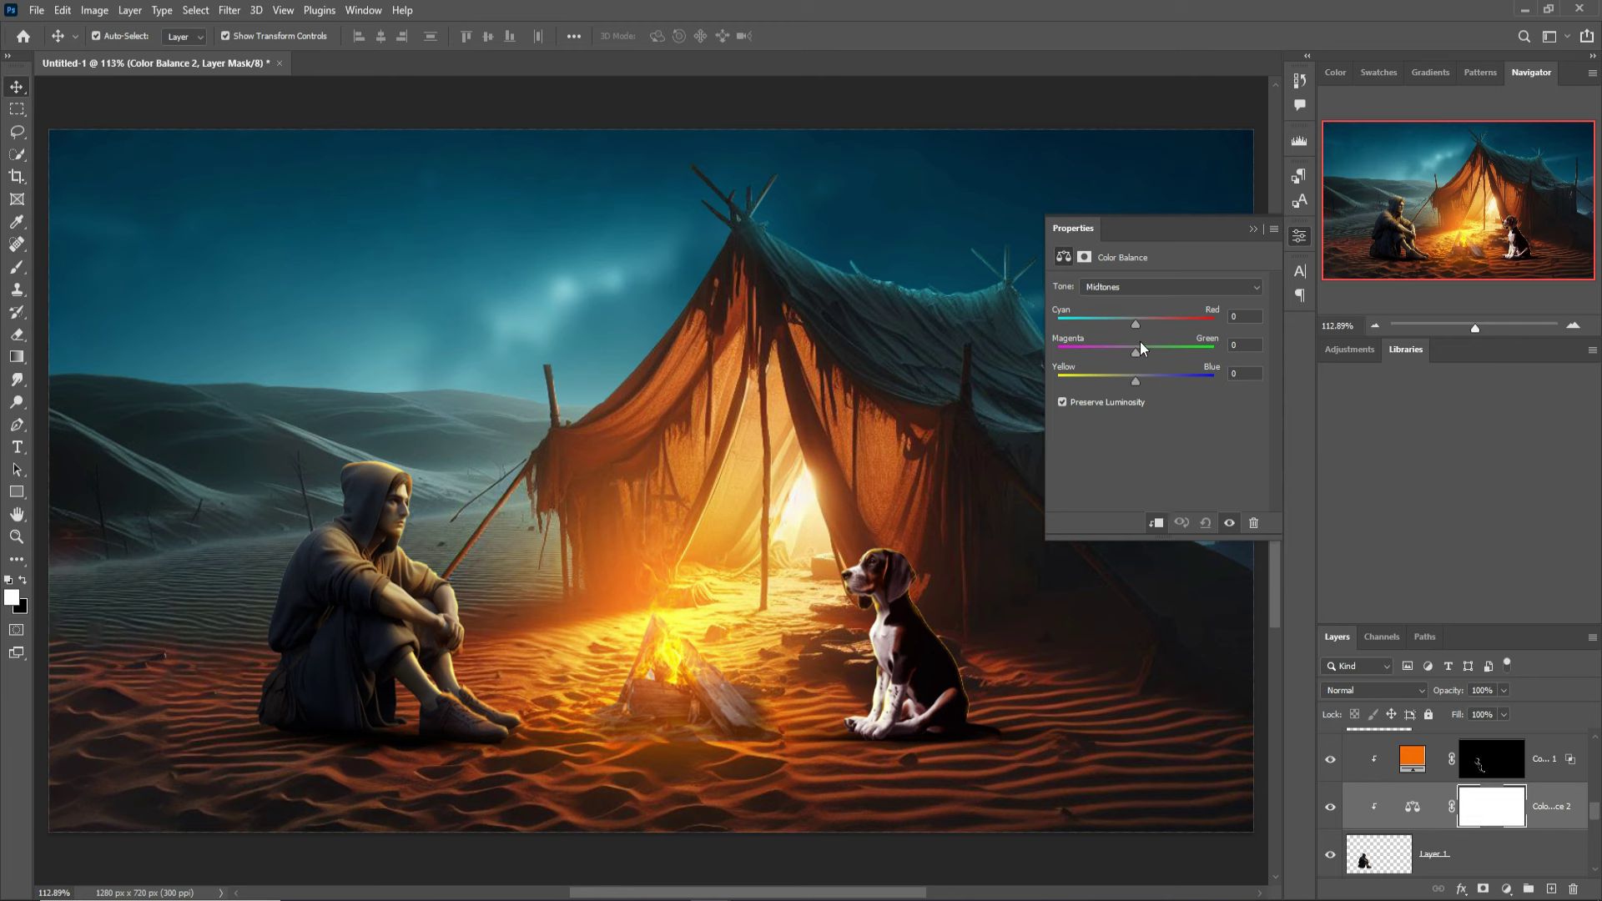
{"action": "left_click_drag", "start_coordinate": [1136, 320], "coordinate": [1149, 322]}
{"action": "left_click", "coordinate": [1251, 229]}
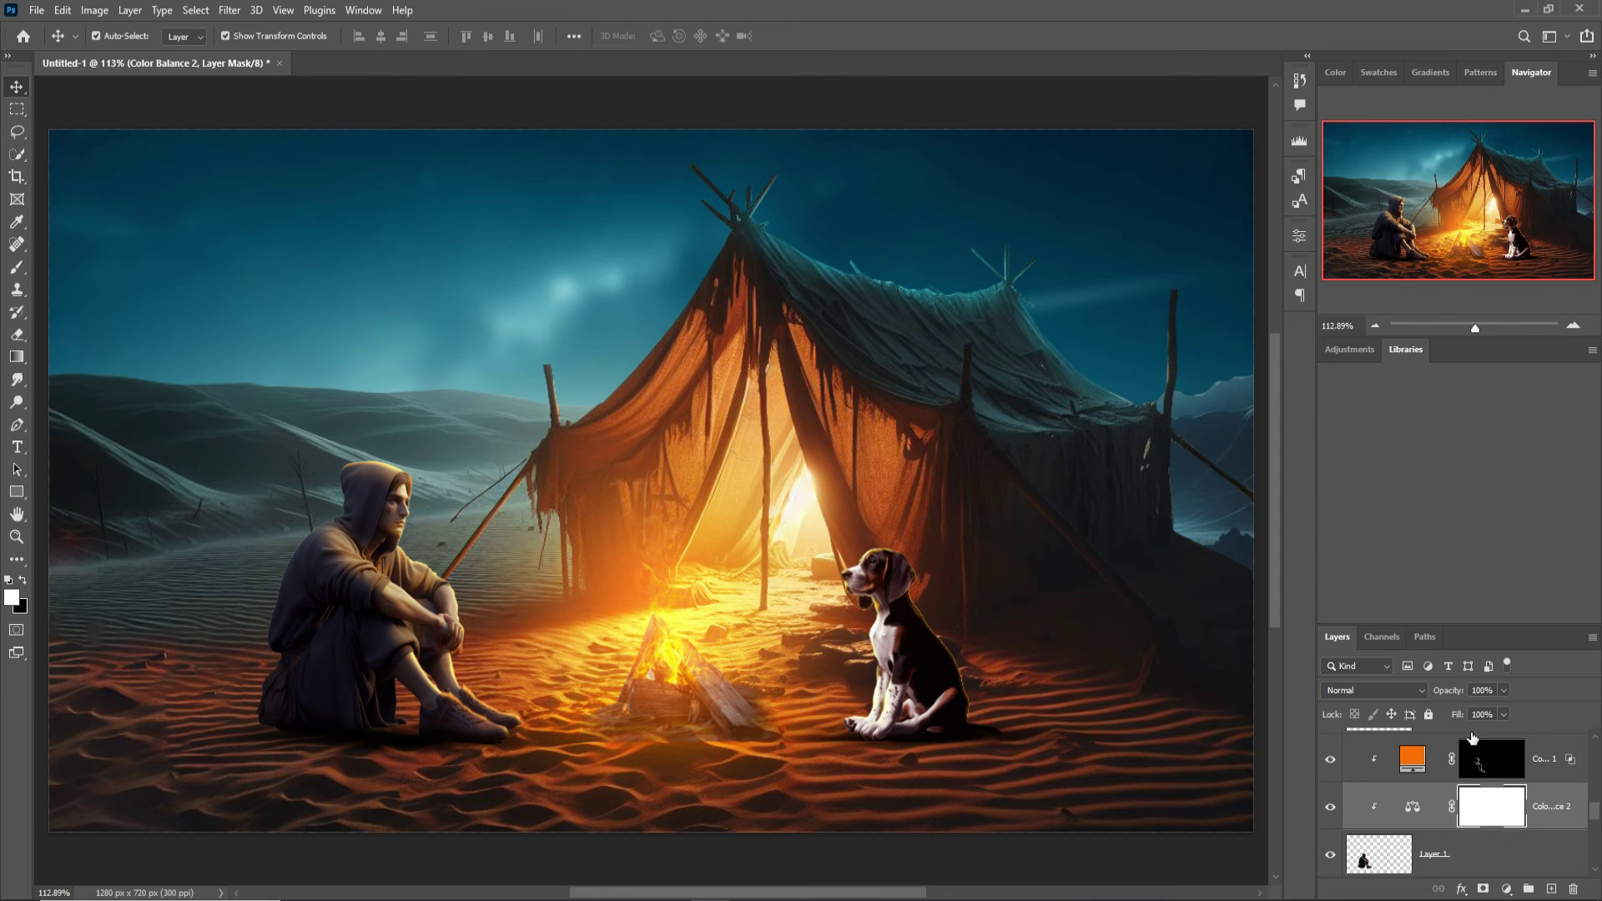
Stamp the visible composite into a new top Layer 13 and convert it to a smart object
{"action": "scroll", "coordinate": [1493, 764], "scroll_direction": "up", "scroll_amount": 3}
{"action": "scroll", "coordinate": [1518, 776], "scroll_direction": "up", "scroll_amount": 2}
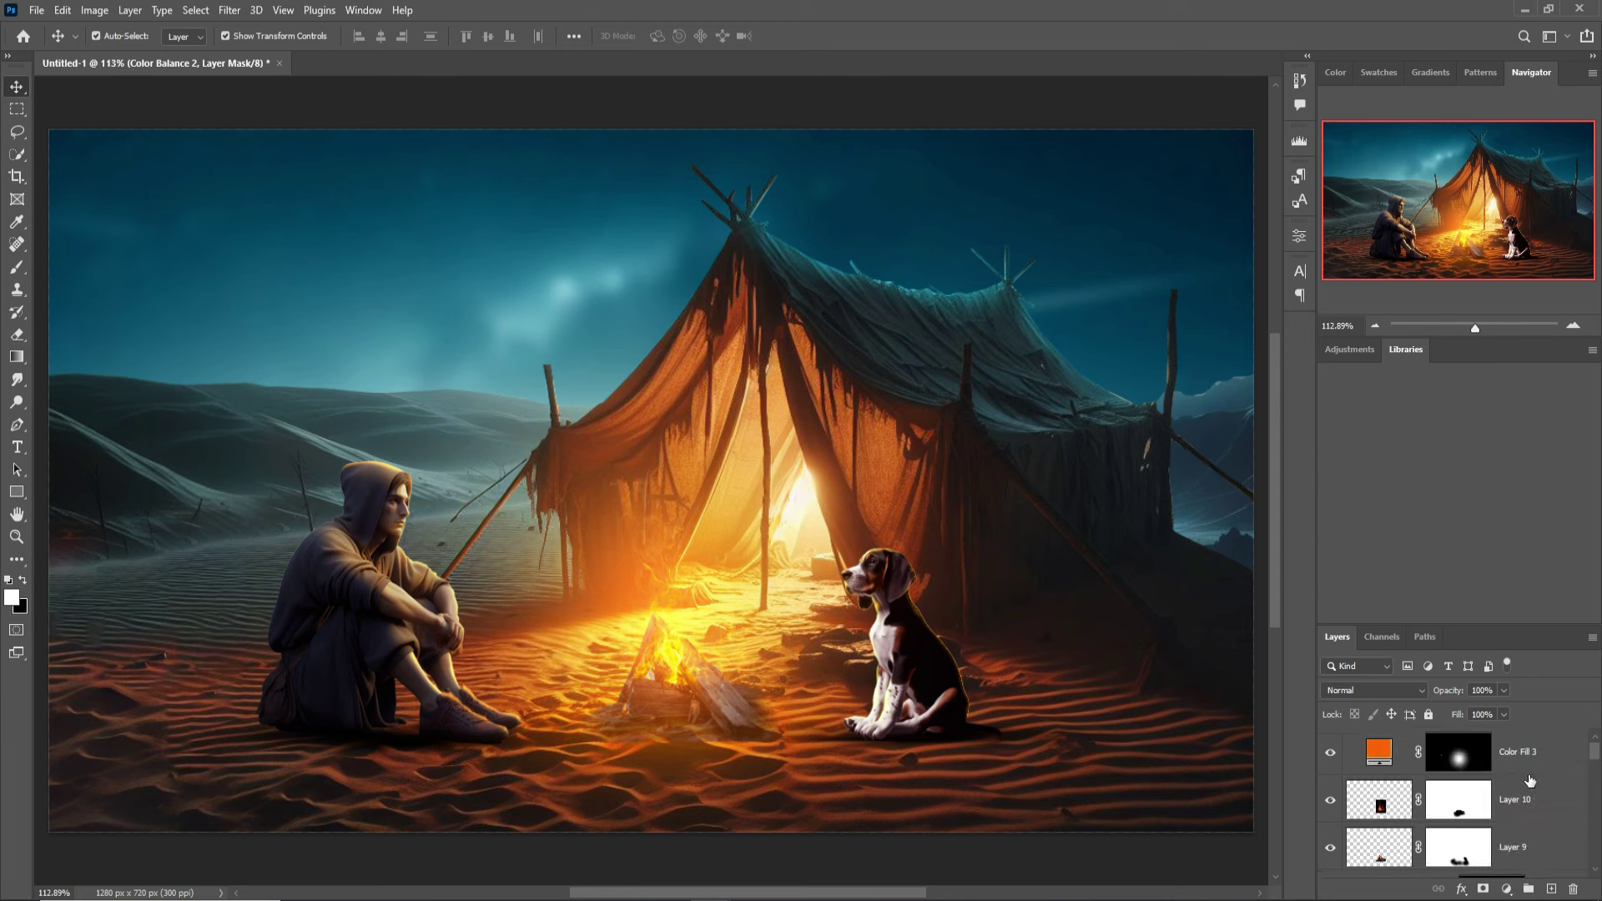
{"action": "left_click", "coordinate": [1526, 771]}
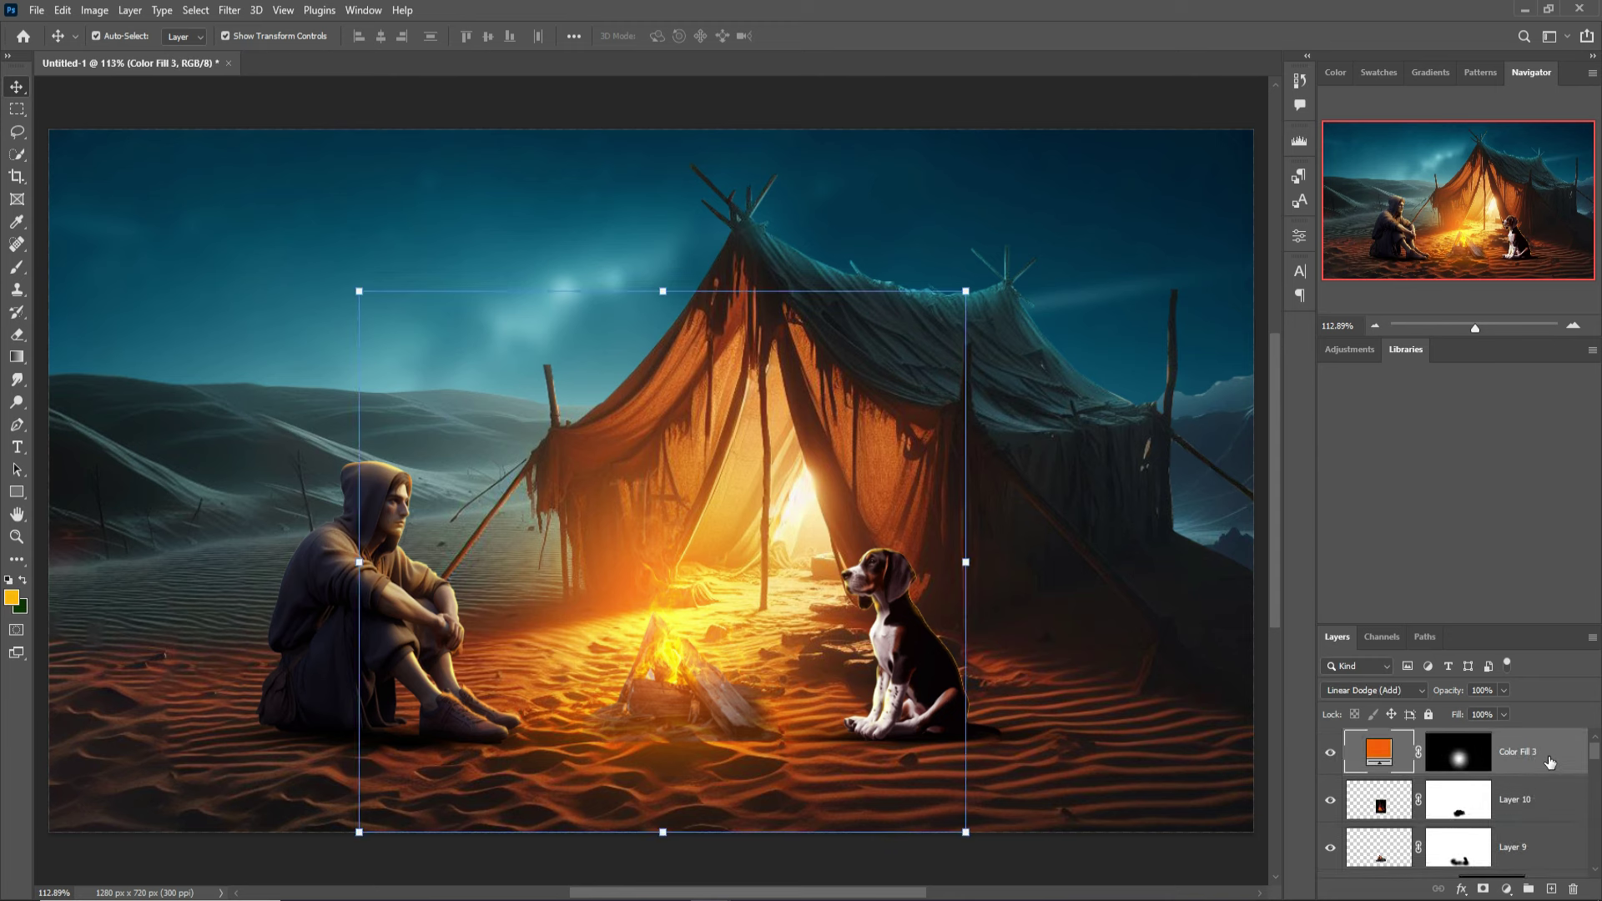
{"action": "key", "text": "ctrl+shift+alt+n"}
{"action": "key", "text": "ctrl+shift+alt+e"}
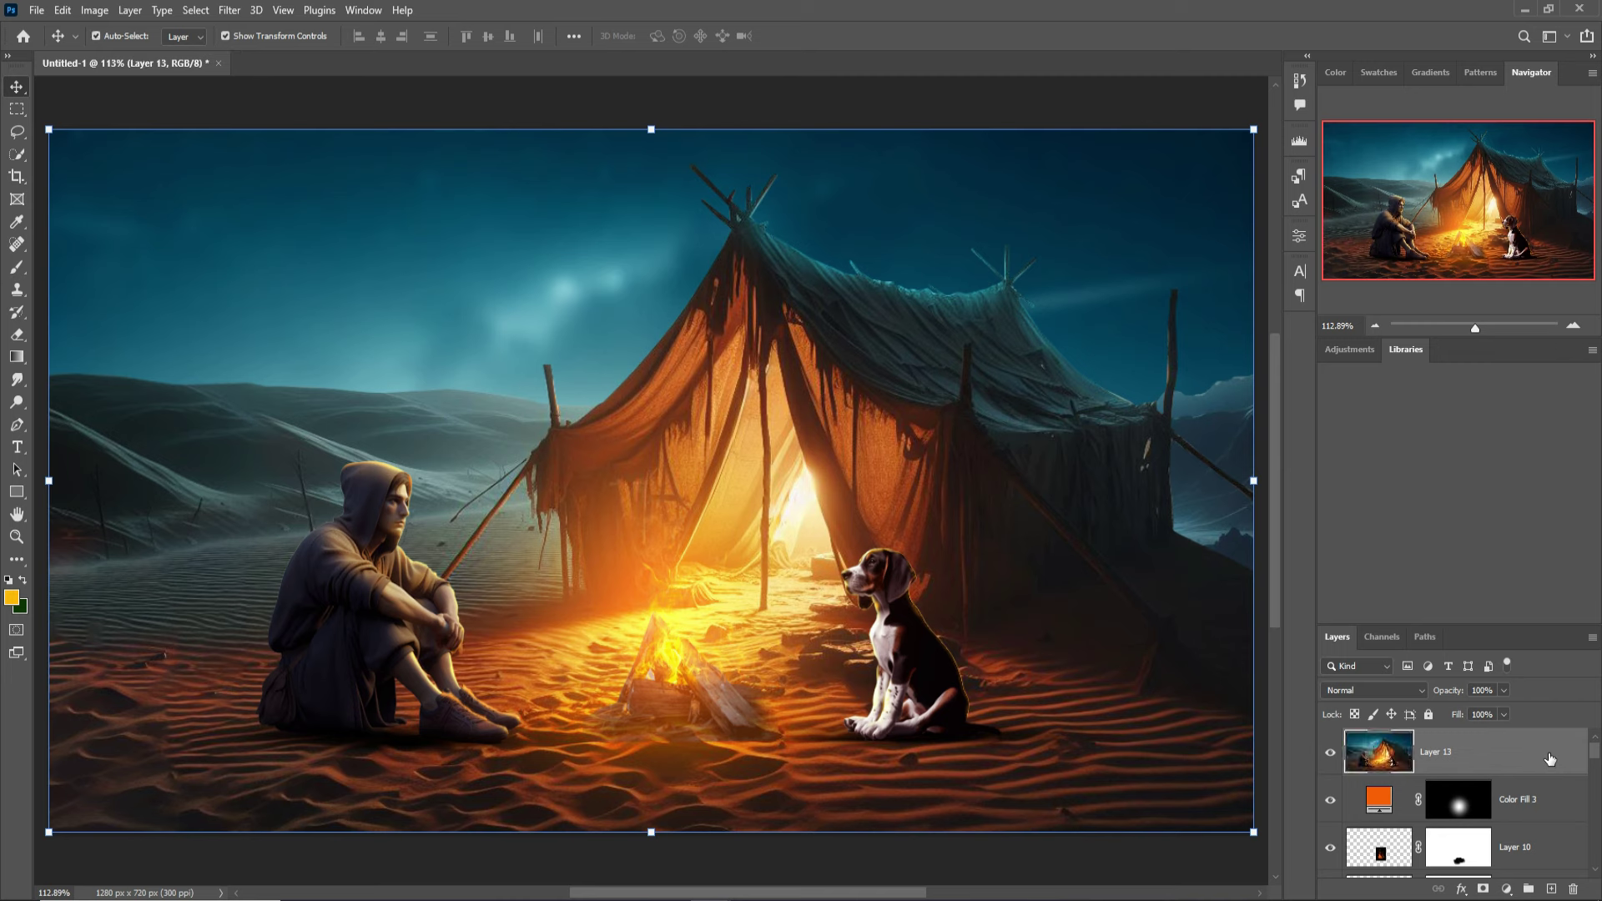
{"action": "right_click", "coordinate": [1529, 745]}
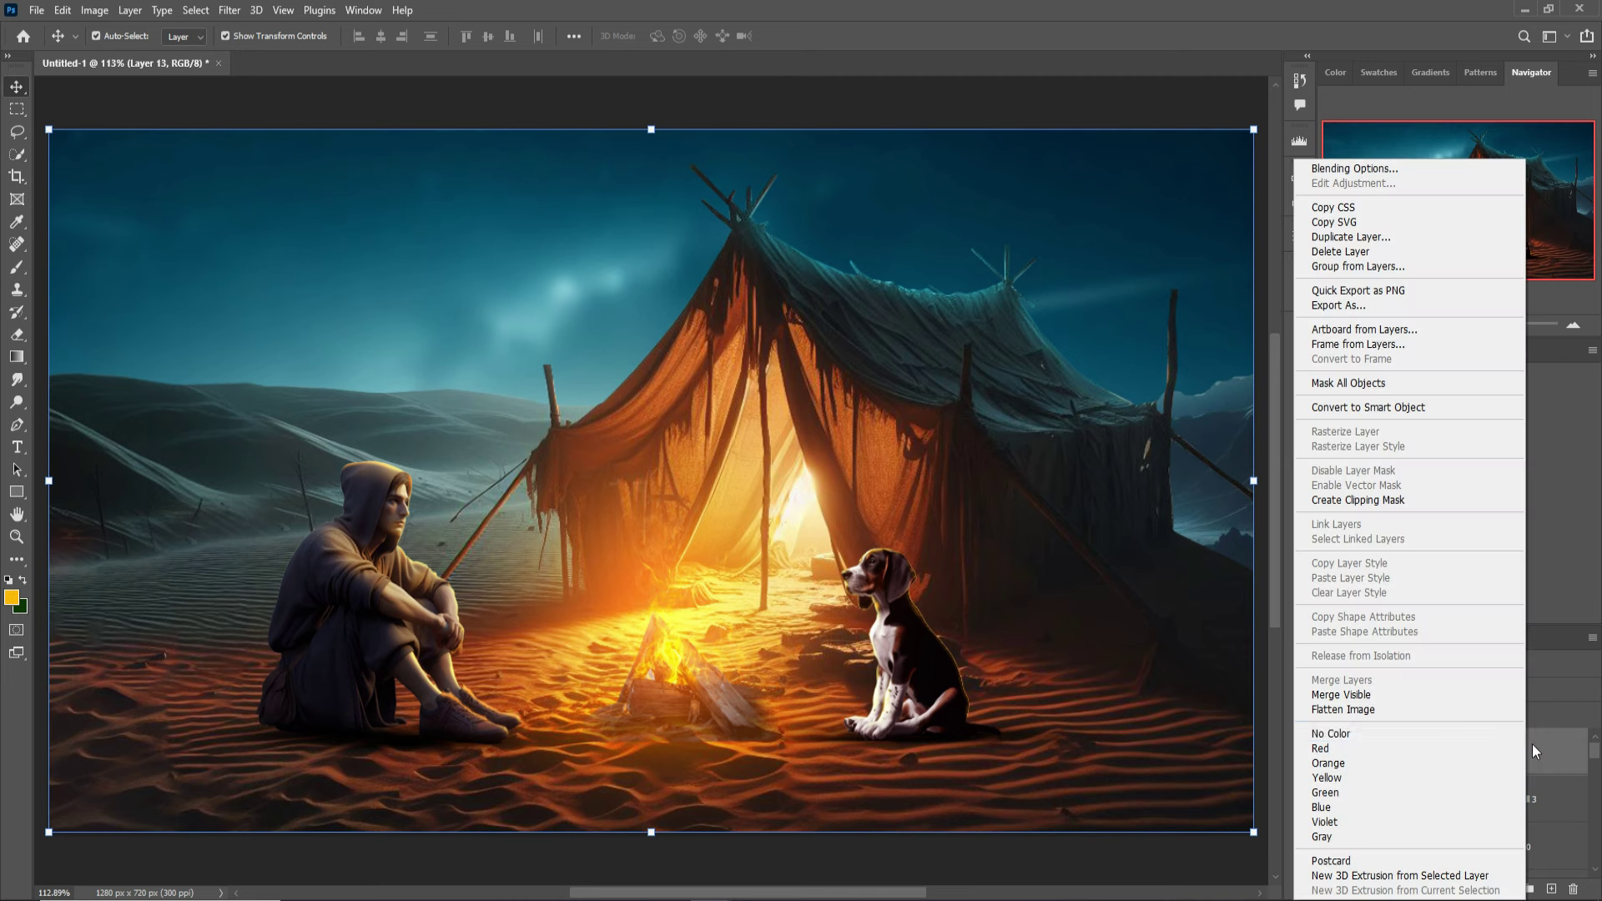
{"action": "left_click", "coordinate": [1353, 408]}
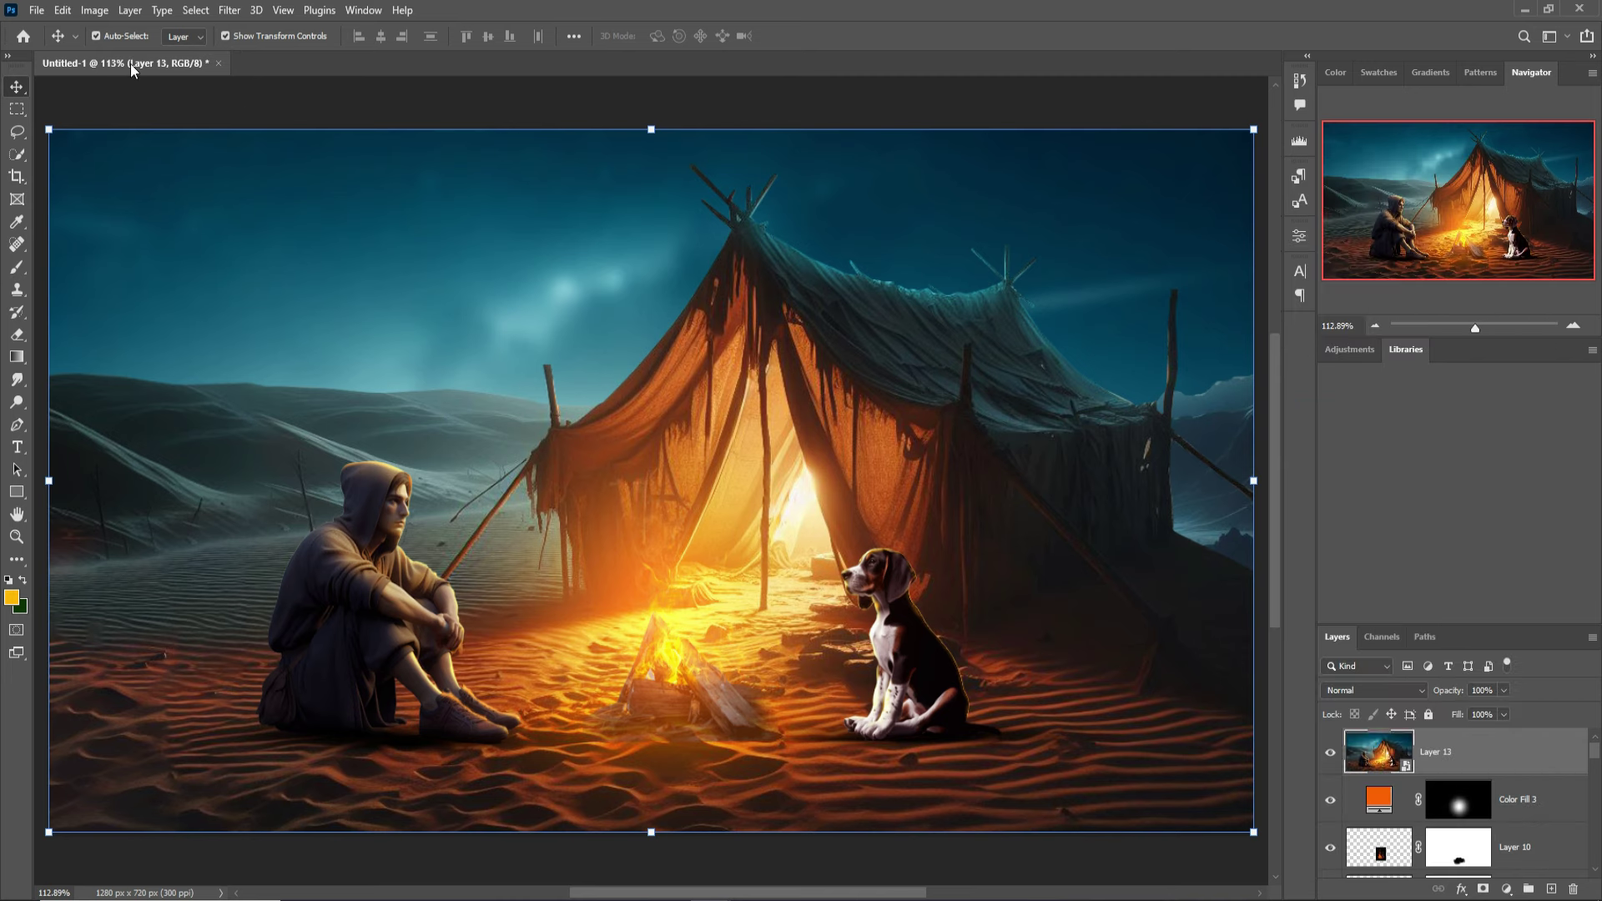
Apply a Camera Raw filter with Exposure -0.15 and Contrast +5
{"action": "left_click", "coordinate": [228, 10]}
{"action": "left_click", "coordinate": [274, 140]}
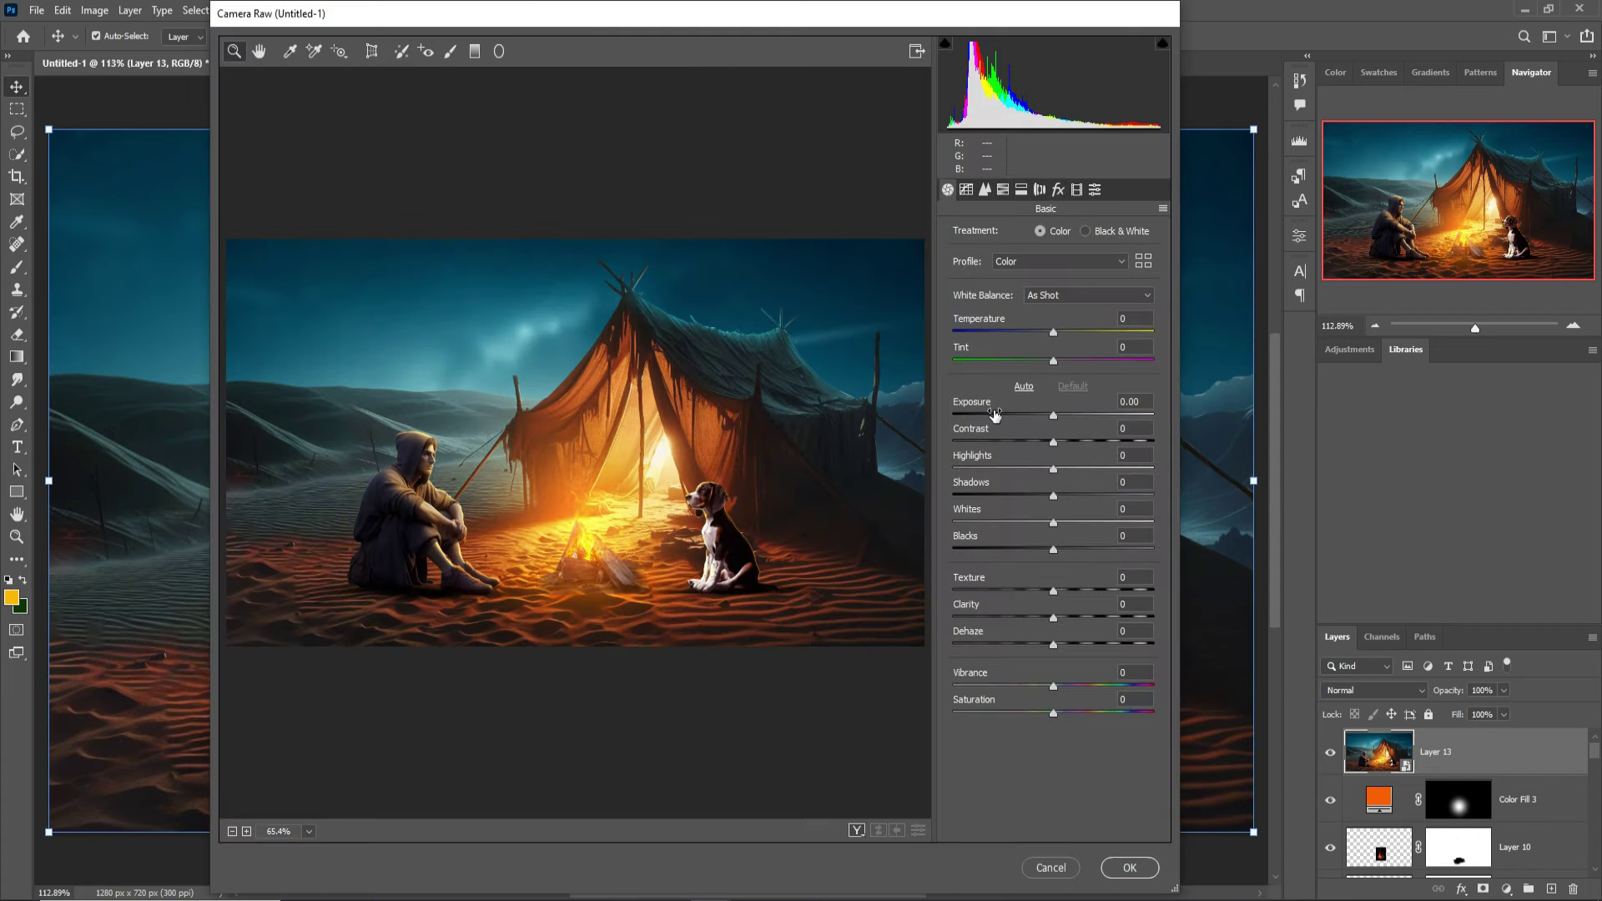
{"action": "left_click", "coordinate": [1052, 416]}
{"action": "left_click_drag", "start_coordinate": [1052, 416], "coordinate": [1059, 442]}
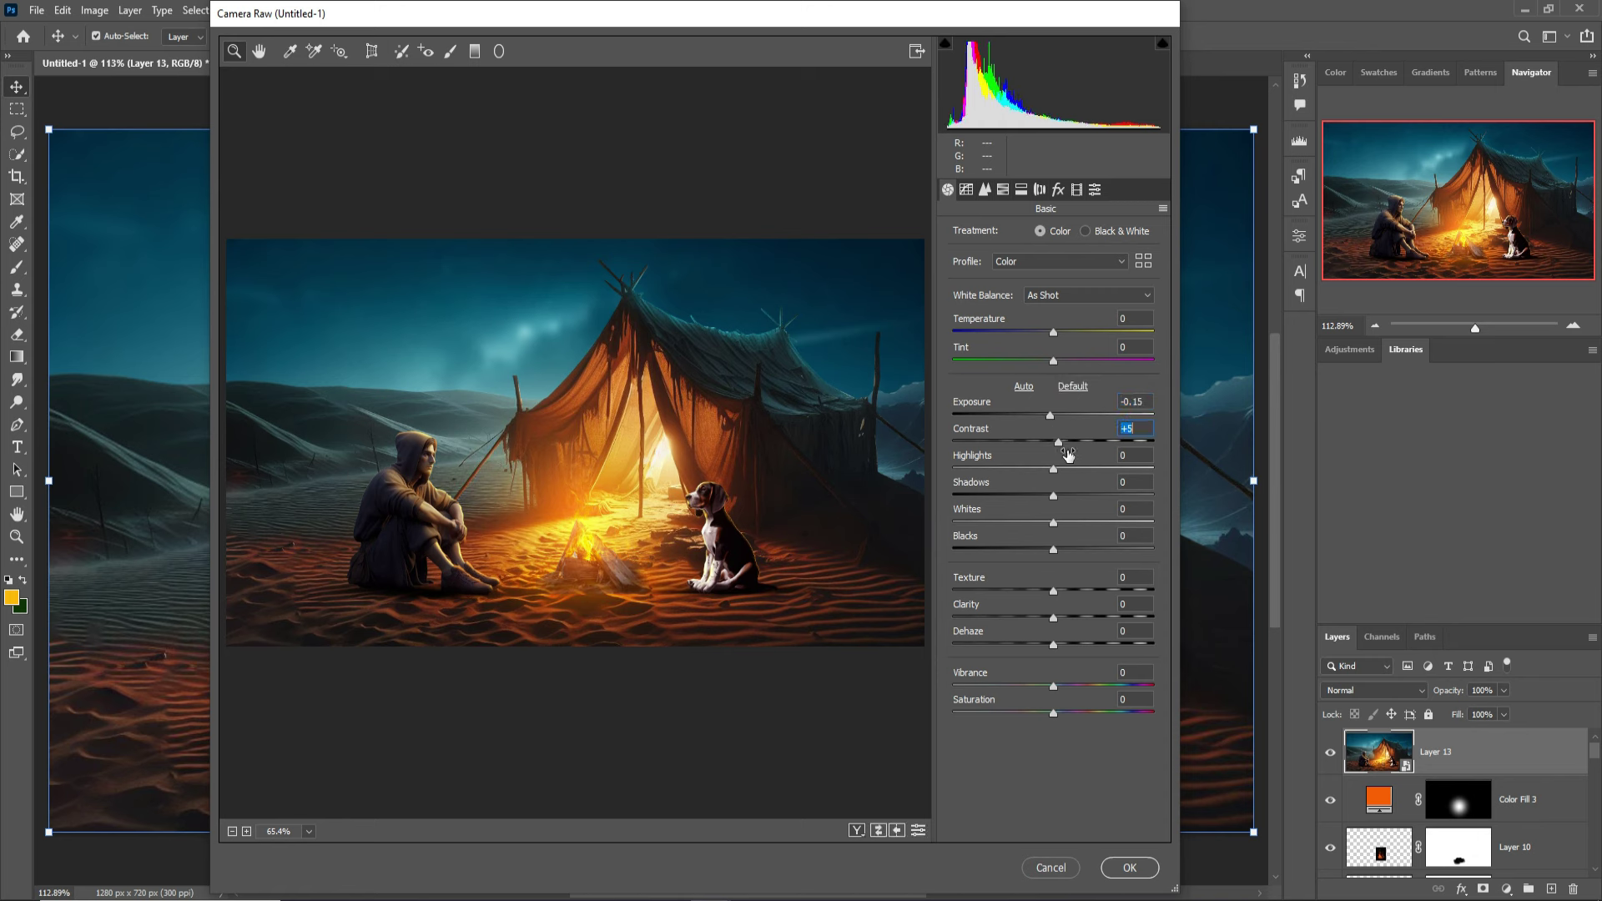
{"action": "left_click_drag", "start_coordinate": [1053, 713], "coordinate": [1057, 713]}
{"action": "left_click", "coordinate": [1130, 867]}
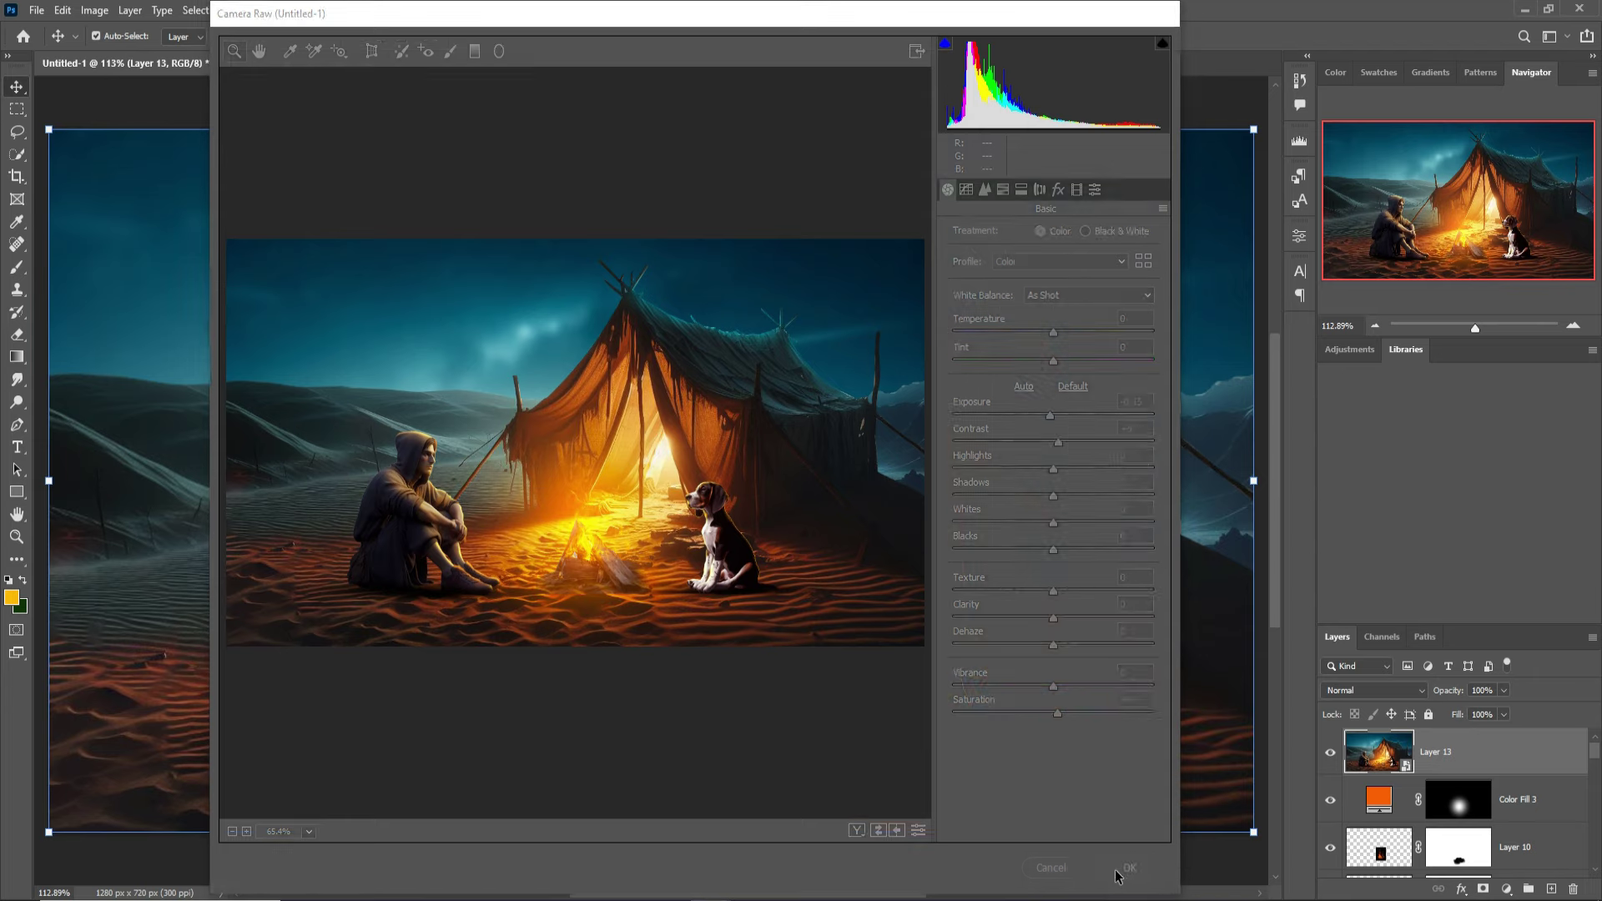